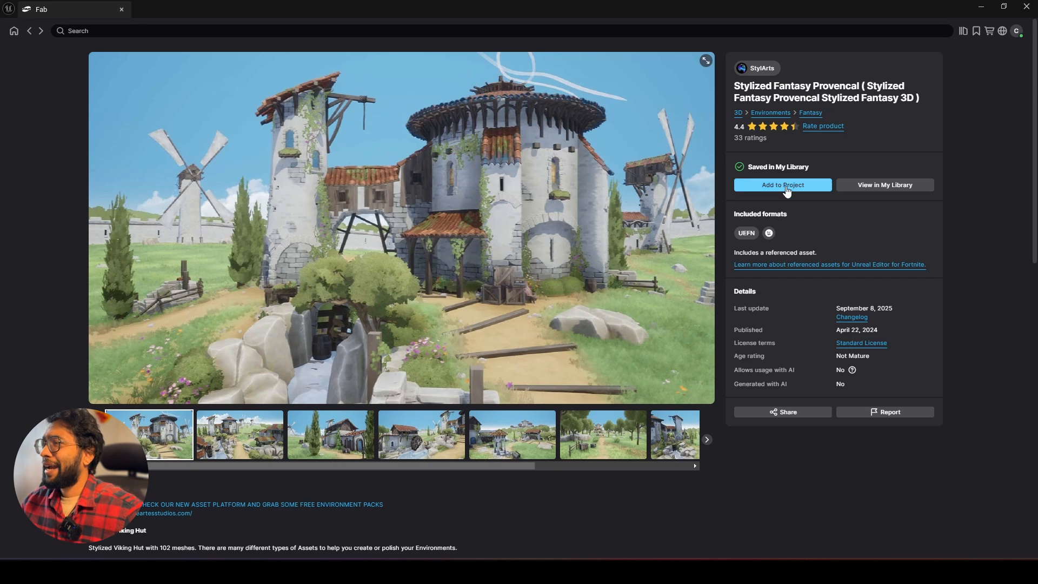
Close the Fab asset page and open the StylizedProvencal content folder.
click(1030, 5)
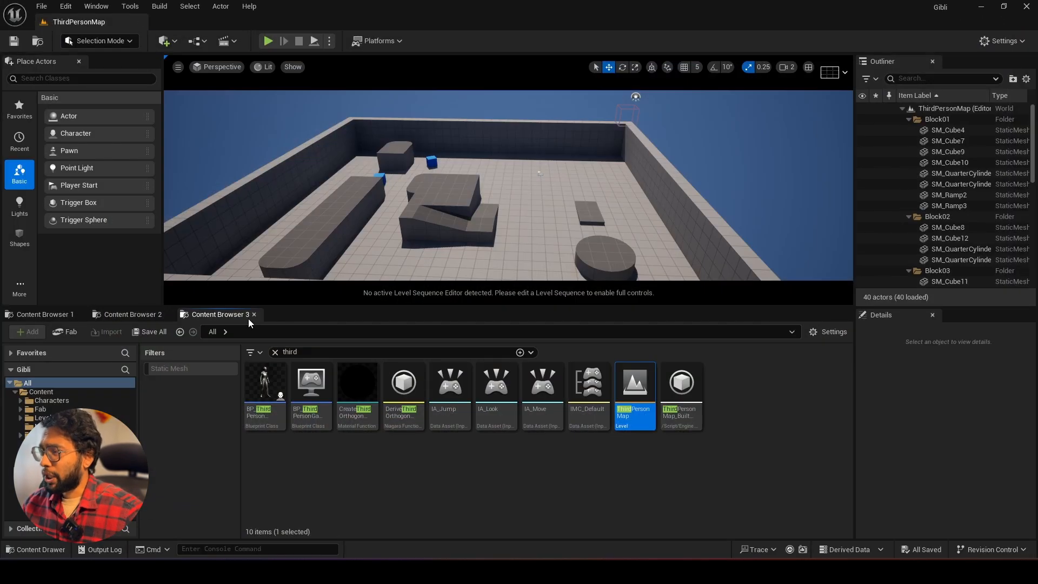
click(59, 453)
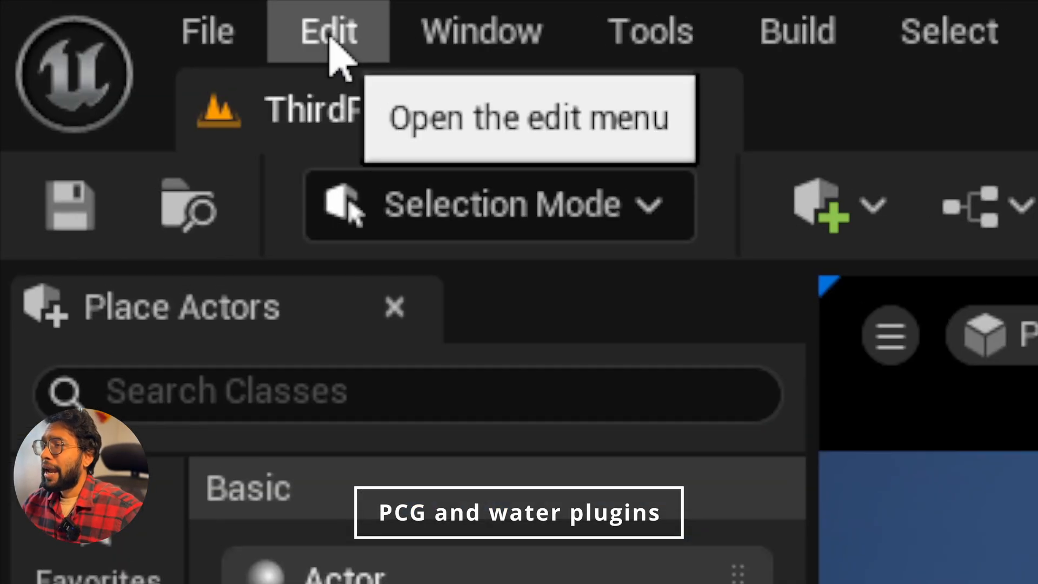
Open the project's plugin list and search it for pcg.
click(330, 38)
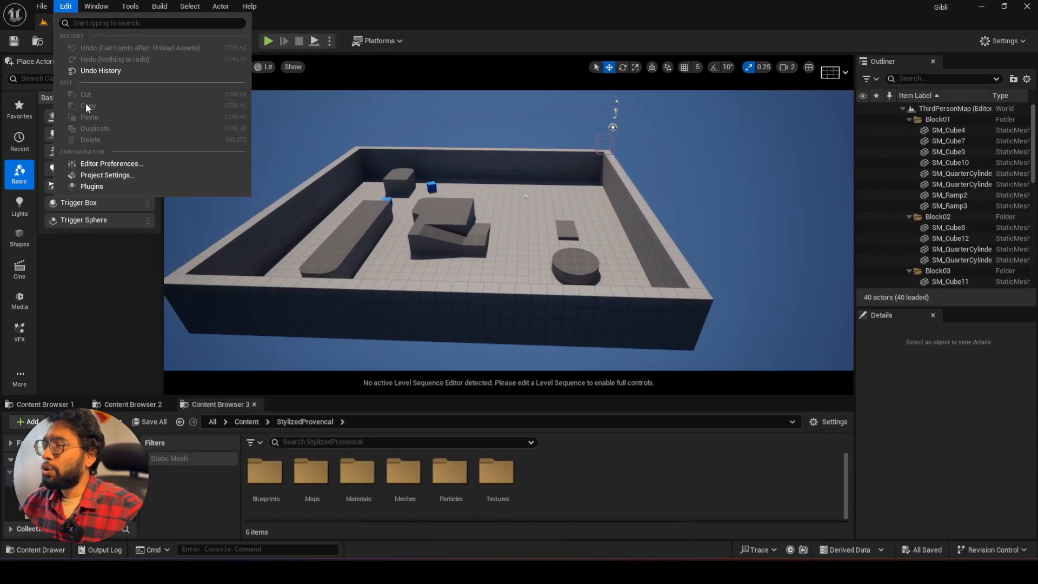
click(87, 186)
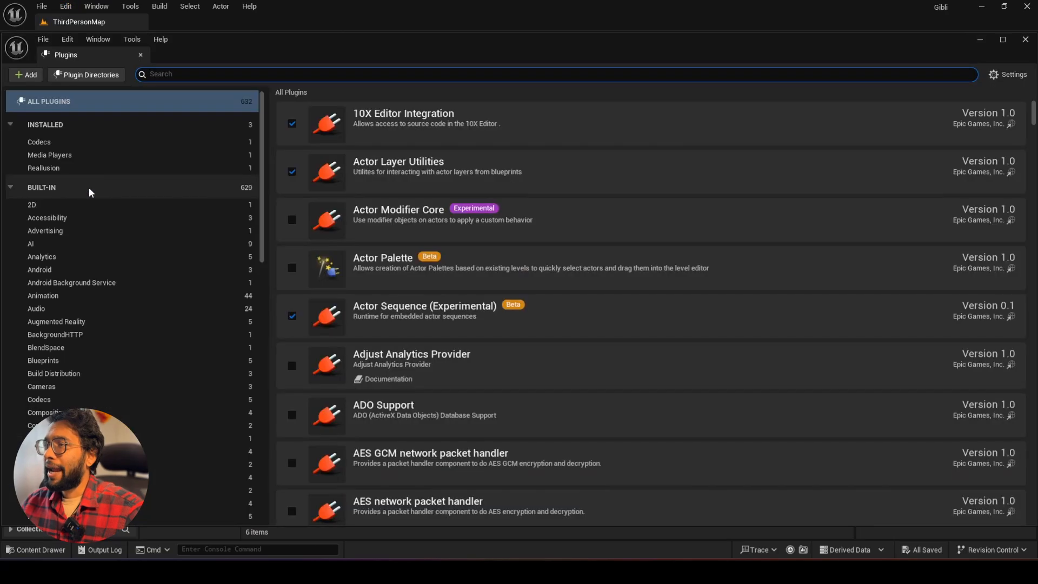
click(192, 78)
text(p)
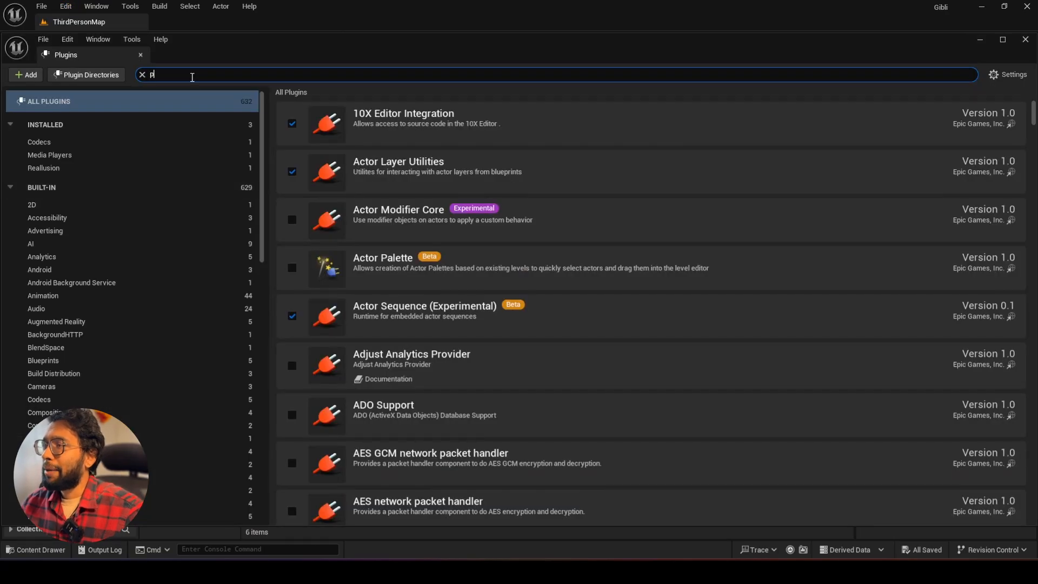
text(cg)
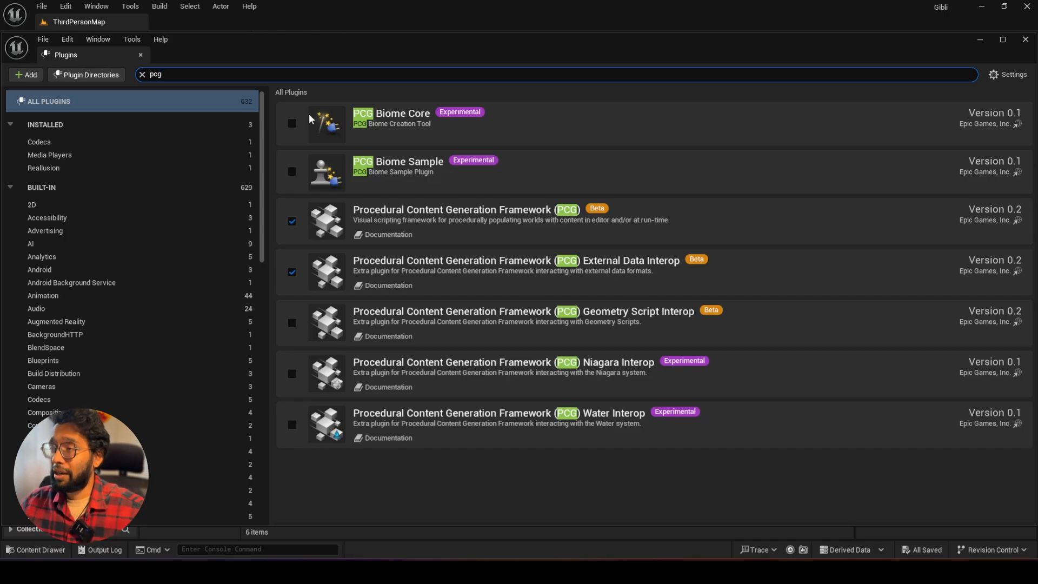
Search the plugins for water and make sure the Water Extras plugin is enabled.
click(142, 75)
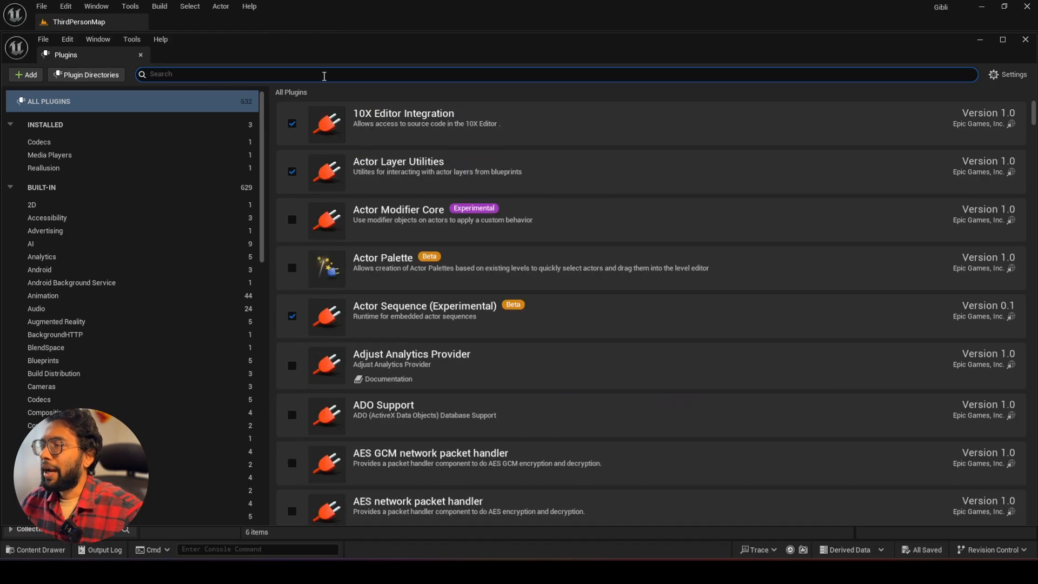
text(water)
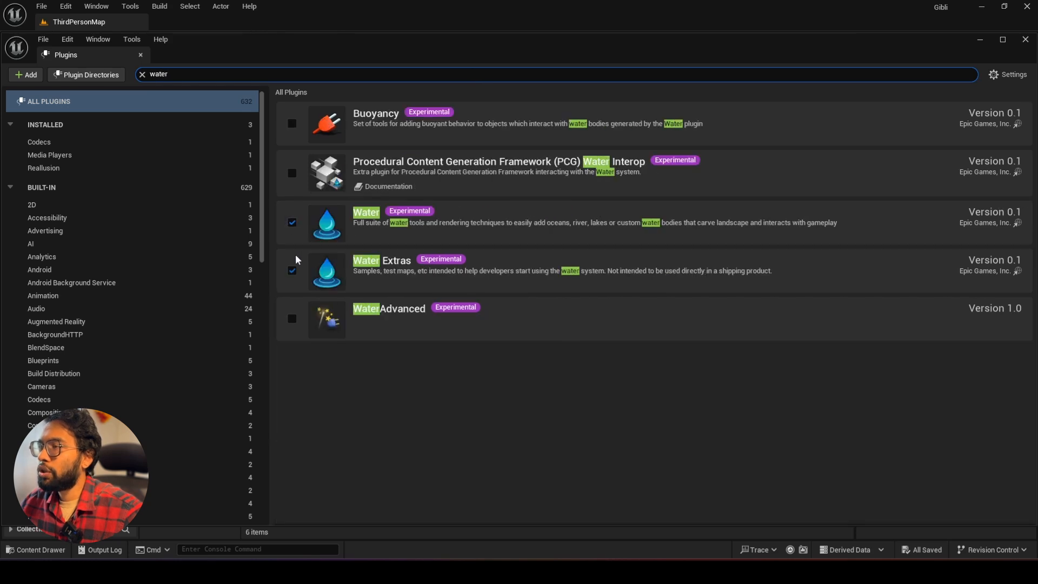
click(292, 271)
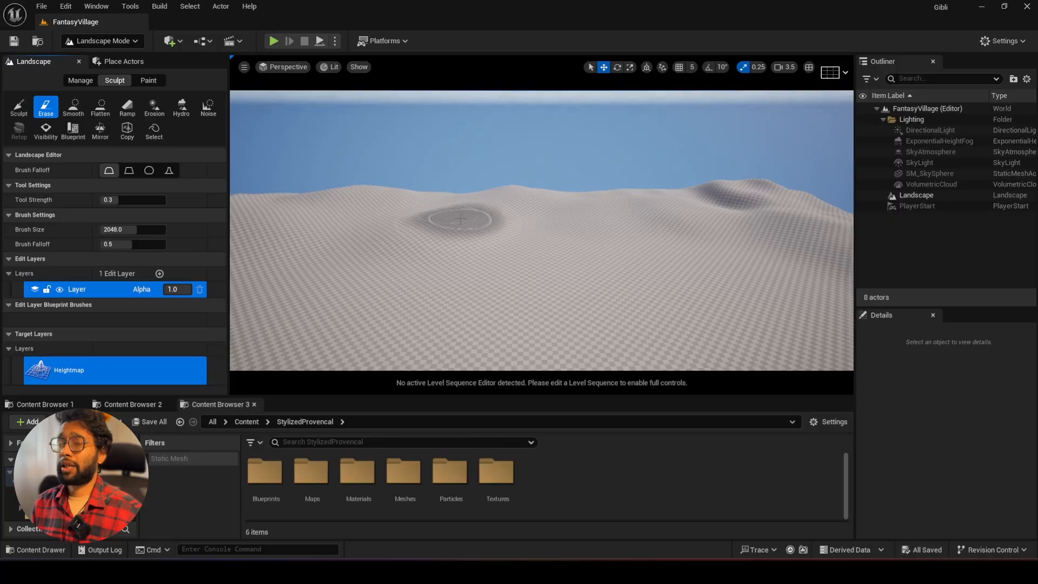
Switch the landscape sculpting tool from Erase to Erosion.
right_drag(544, 236, 636, 234)
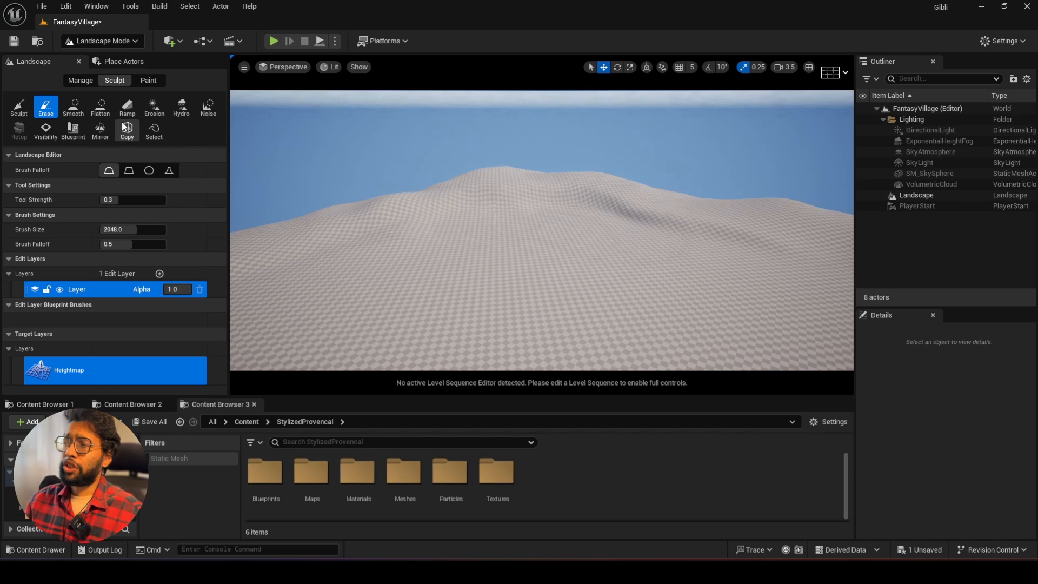
click(154, 107)
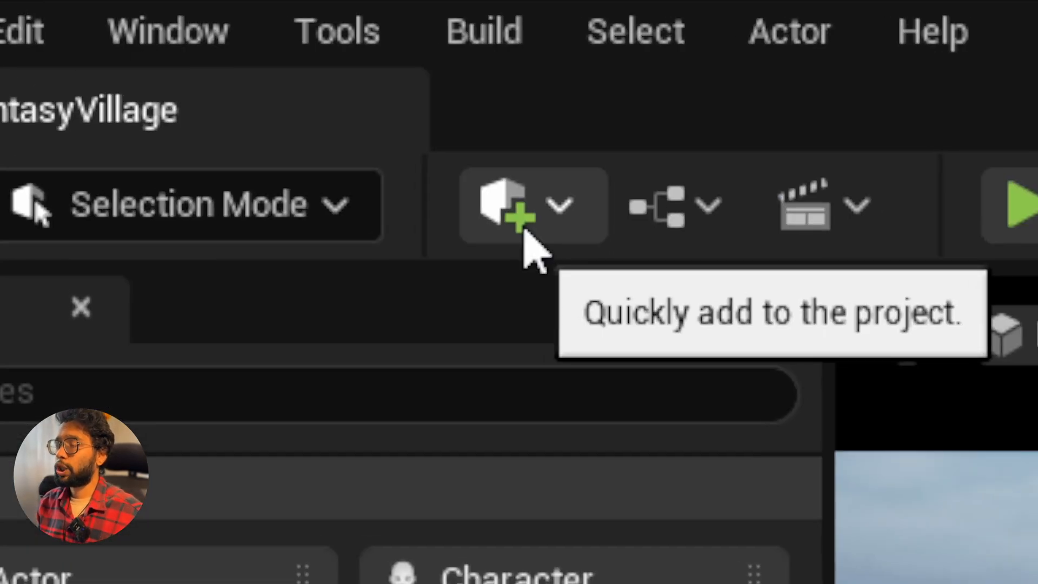
Add a Water Body Lake to the FantasyVillage landscape and select its WaterZone.
click(524, 232)
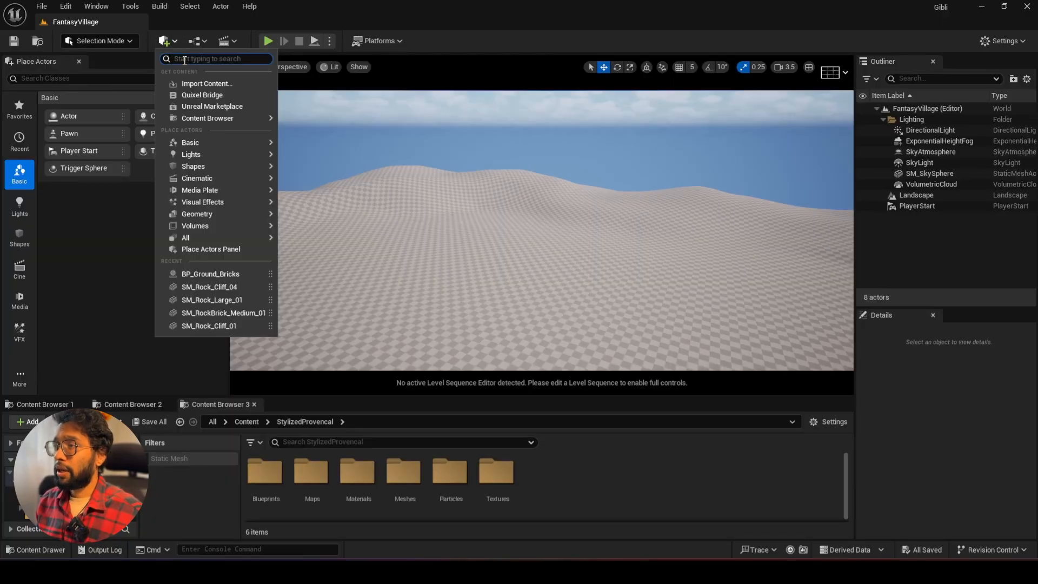
text(lake)
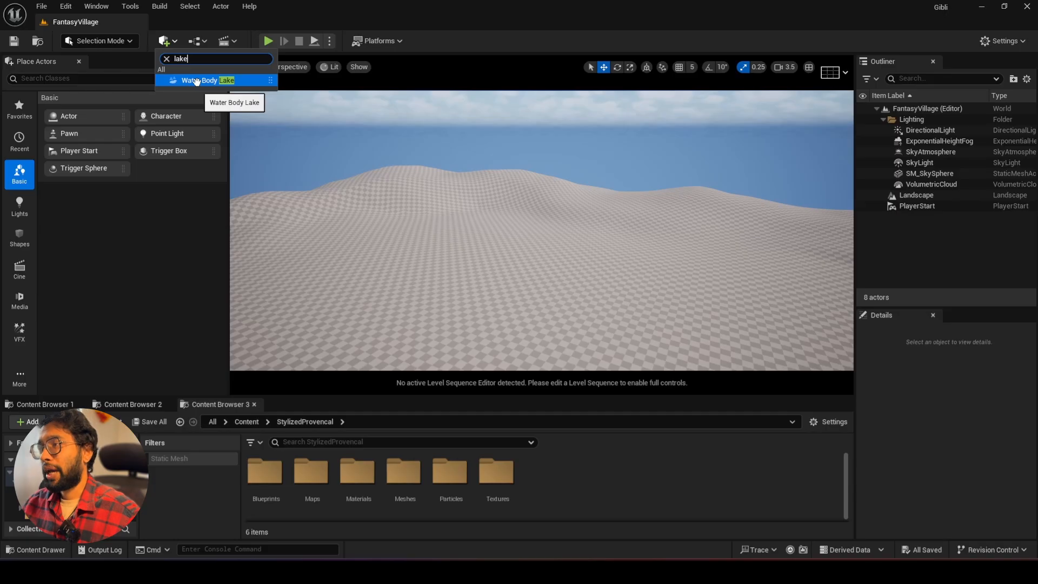
click(196, 81)
right_drag(530, 234, 533, 262)
click(916, 238)
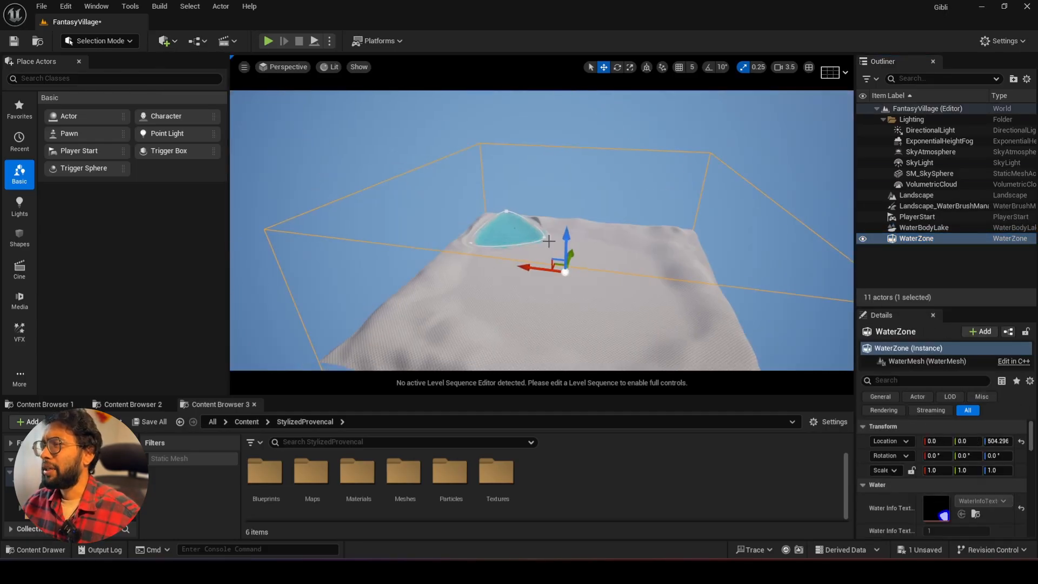
right_drag(549, 241, 568, 248)
Reshape the WaterBodyLake by moving its spline points on the landscape, and save the level.
click(920, 228)
drag(541, 207, 507, 208)
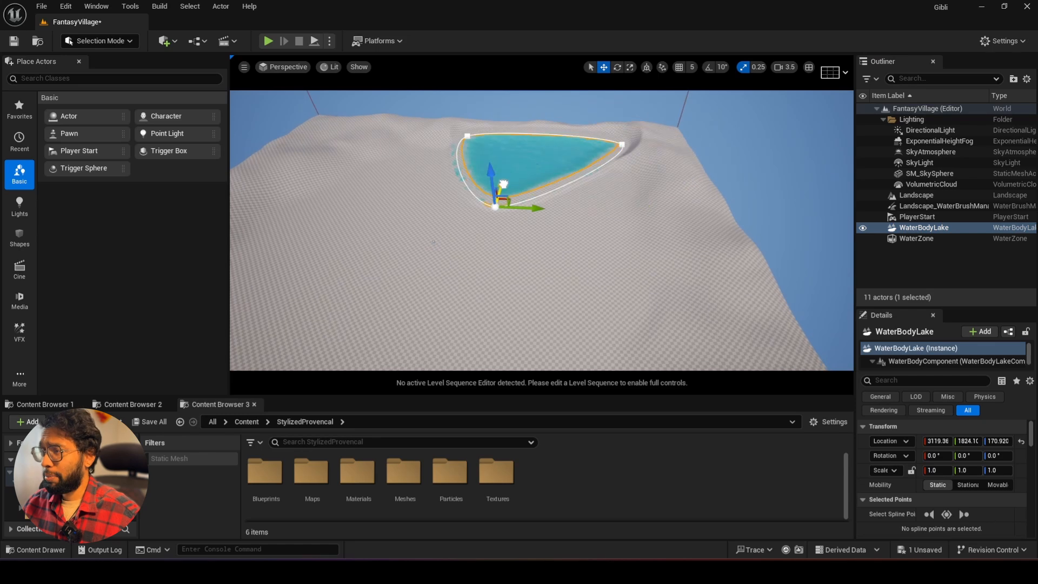
click(604, 190)
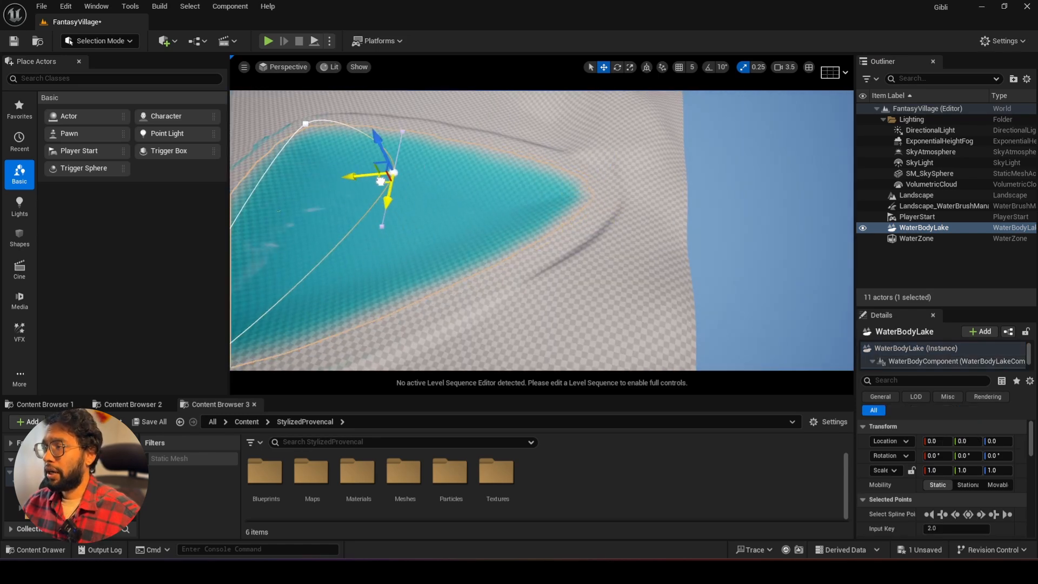
click(650, 276)
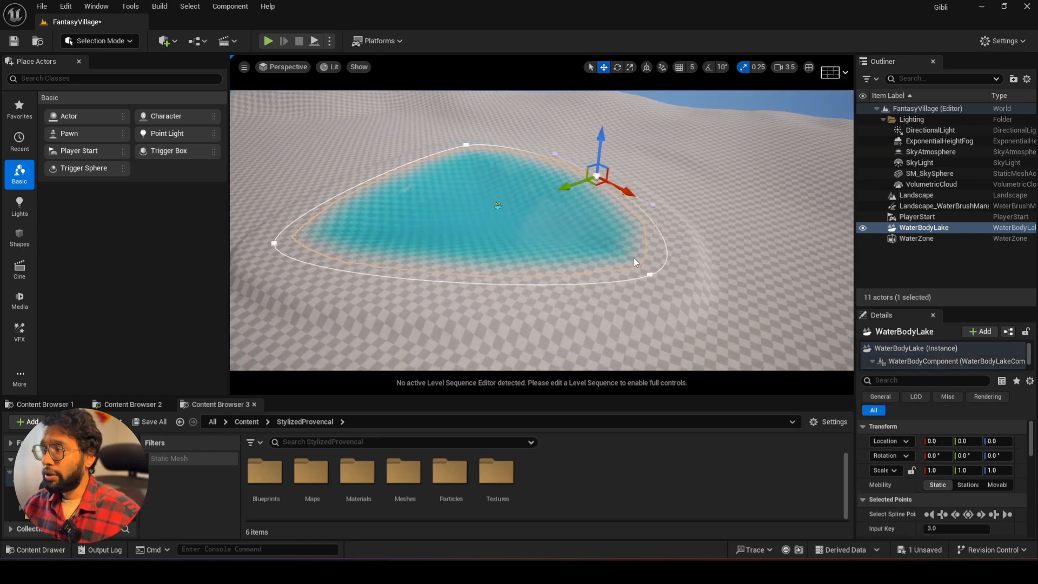
drag(598, 168, 622, 274)
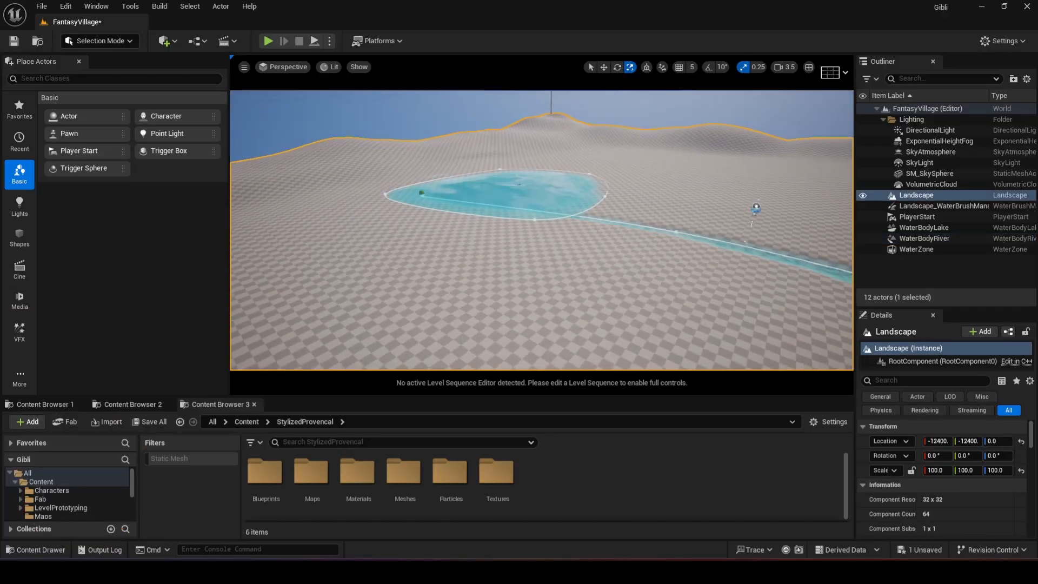
key(ctrl+s)
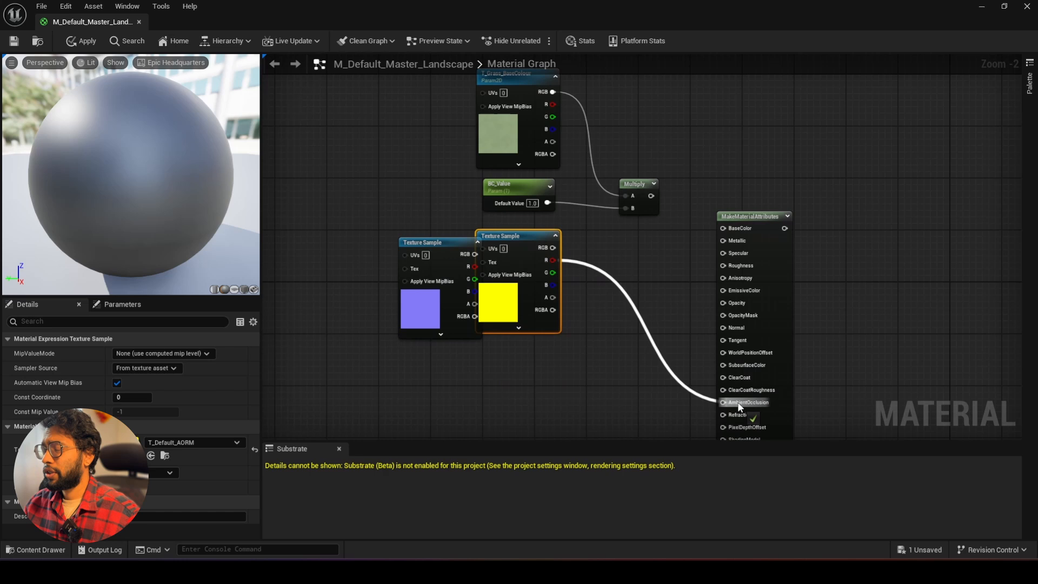
Connect the grass ORM texture's blue channel to Metallic and convert the normal texture sample to a parameter named T_Grass_Normal.
drag(553, 285, 682, 268)
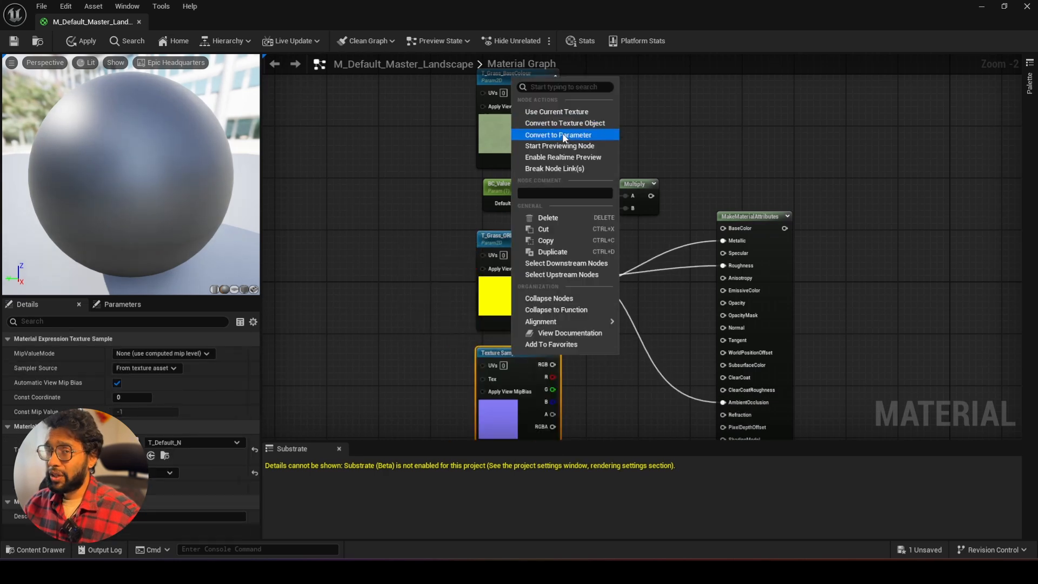
click(562, 133)
text(T_Grass_Normal)
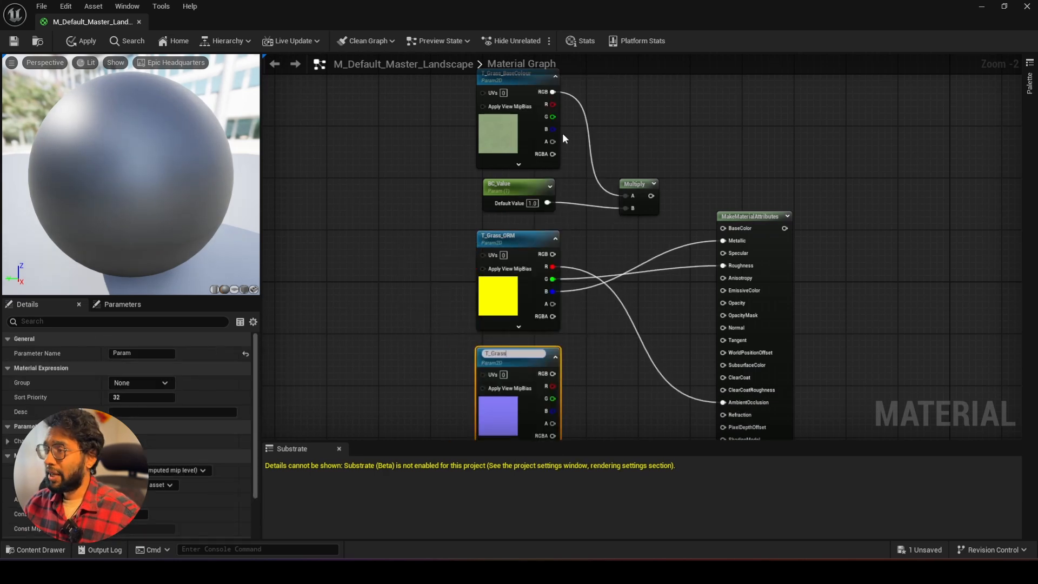
Create a material instance named MI_Landscape_Fantasy from M_Default_Master_Landscape.
right_click(266, 386)
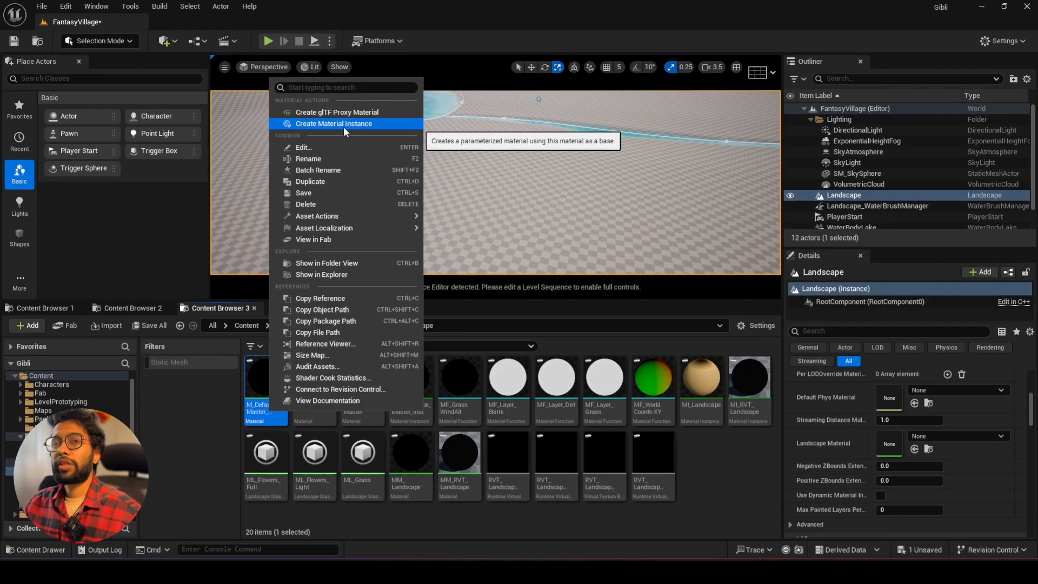
click(519, 279)
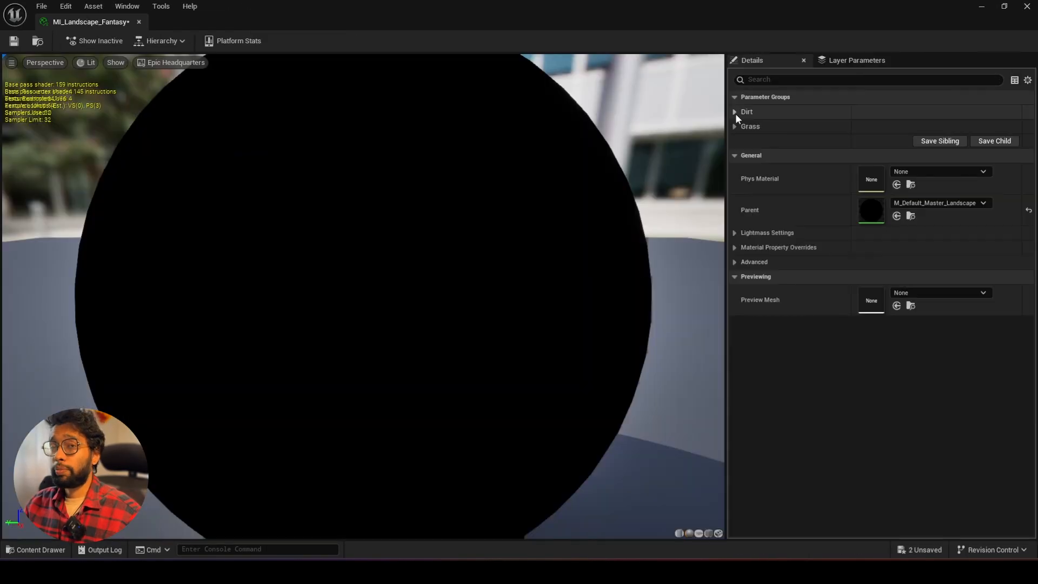
Enable the Dirt parameter overrides and the Grass BC_Value override in MI_Landscape_Fantasy.
click(735, 113)
click(735, 249)
click(754, 126)
click(753, 141)
click(754, 164)
click(754, 195)
click(753, 227)
click(754, 264)
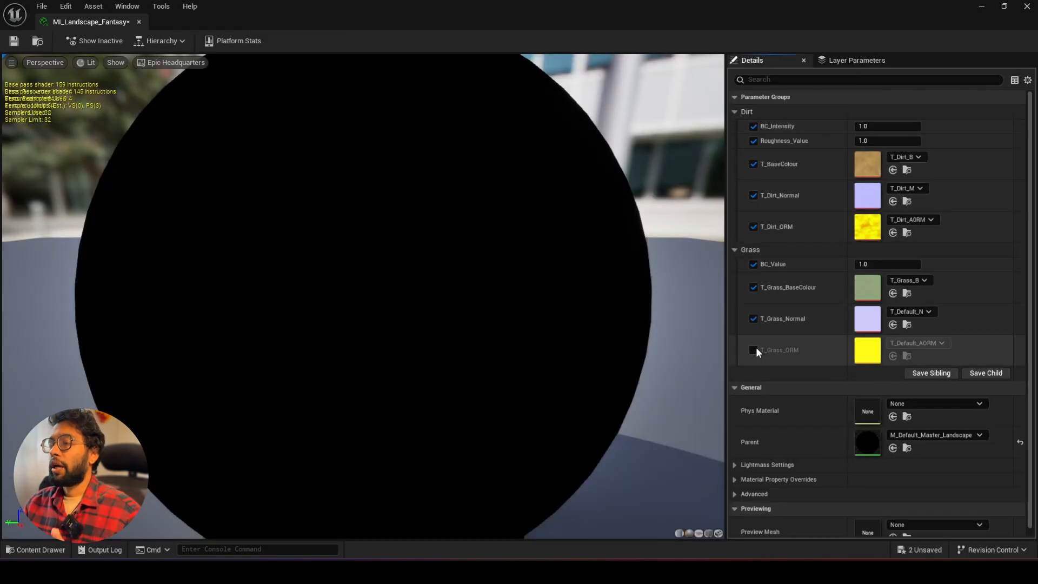
Open the parent material M_Default_Master_Landscape and examine the grass nodes around Roughness_Value.
double_click(868, 443)
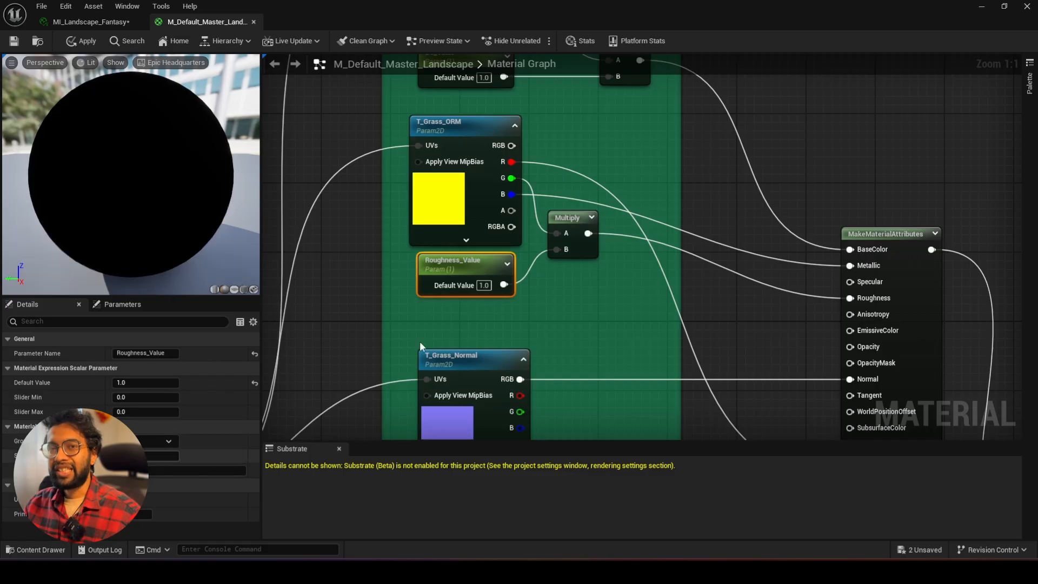
right_drag(419, 342, 468, 431)
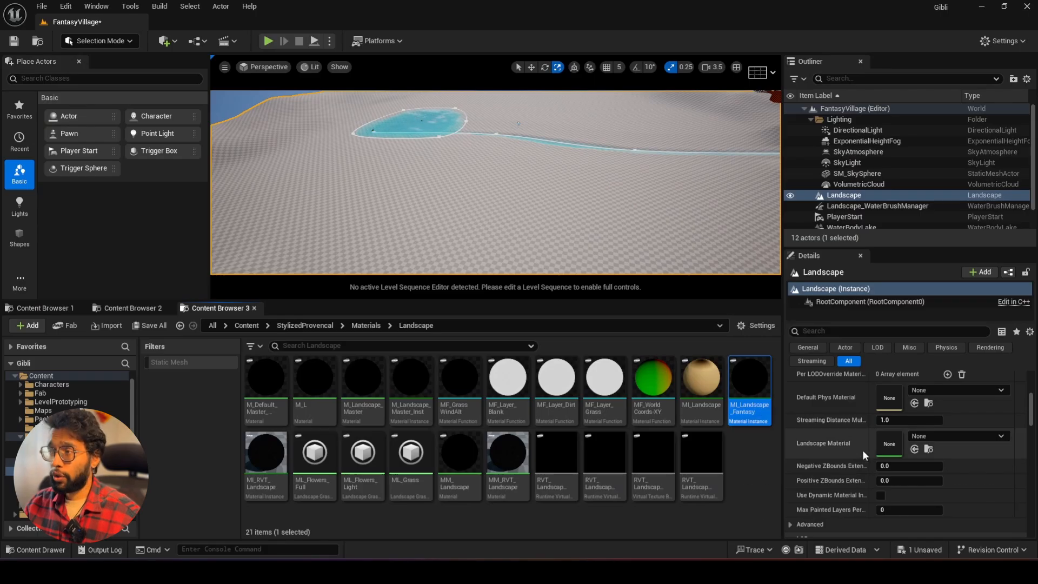
Assign MI_Landscape_Fantasy as the landscape's material and inspect the terrain.
drag(750, 381, 891, 447)
scroll(534, 209, down, 5)
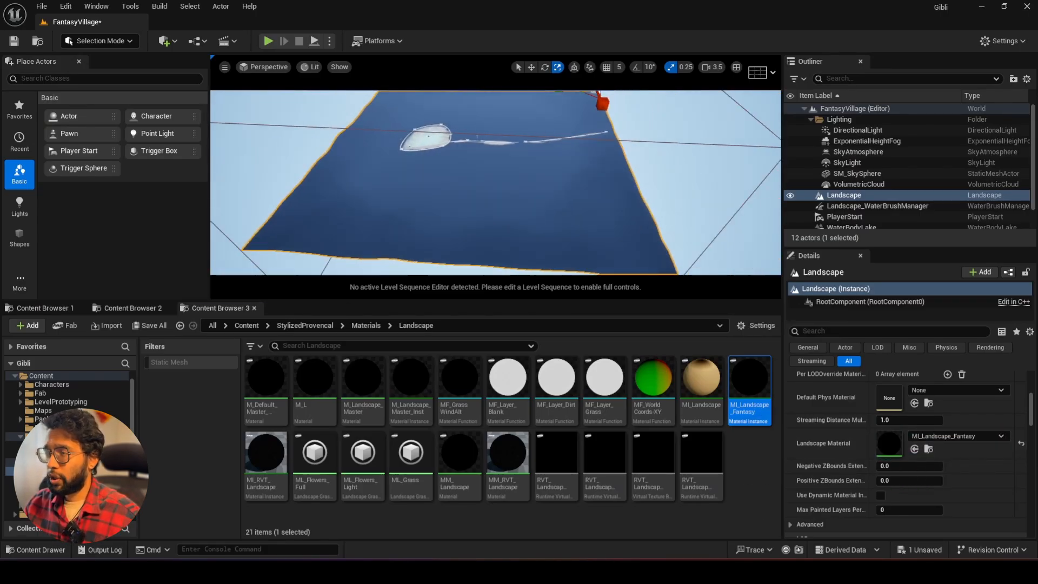
right_drag(428, 243, 428, 243)
key(s)
key(d)
right_drag(628, 177, 629, 176)
Switch to landscape painting and create the target layers from the assigned material.
key(shift+2)
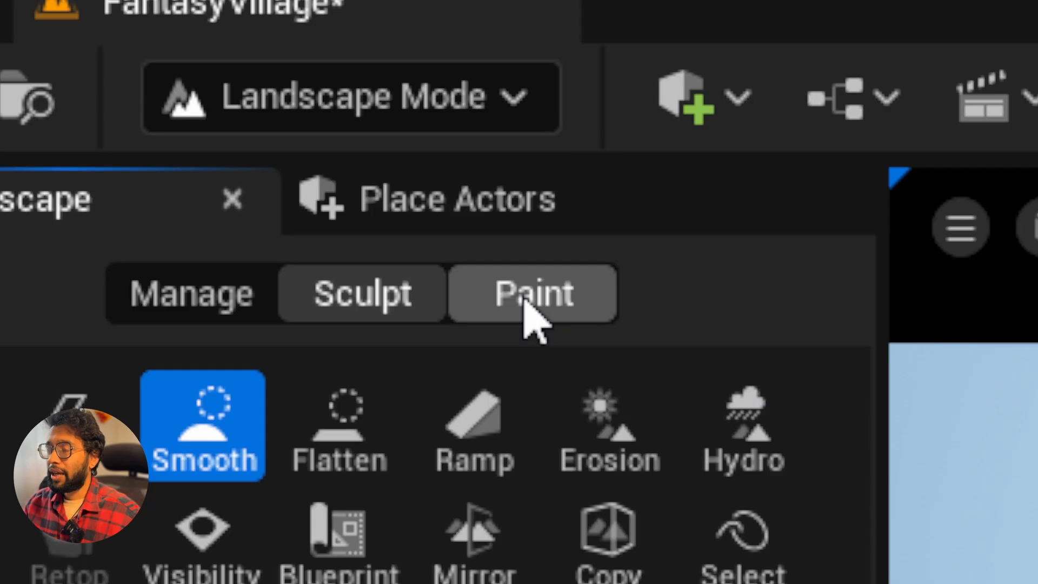
click(524, 300)
scroll(164, 193, down, 5)
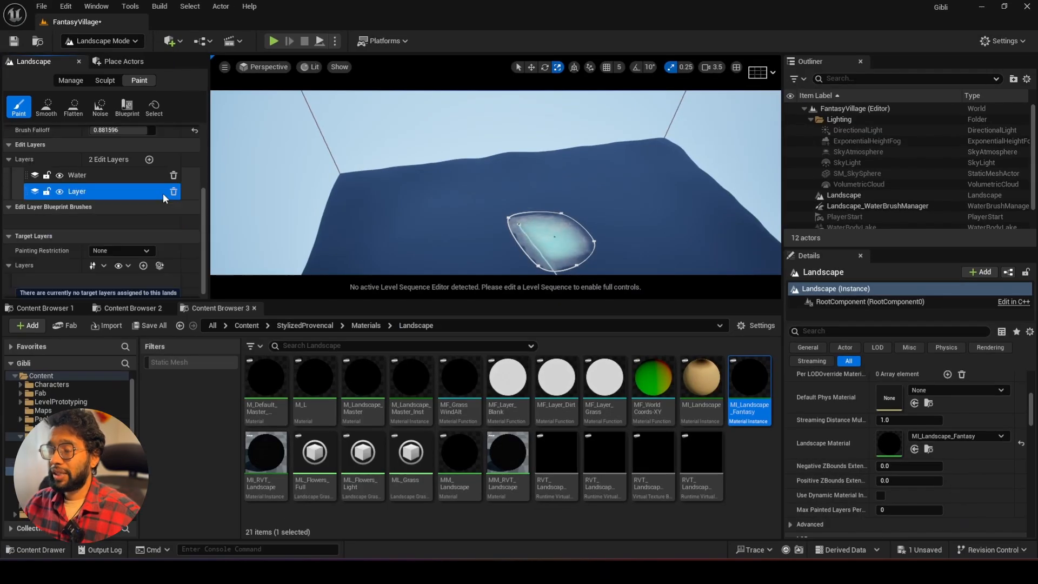
drag(177, 300, 177, 423)
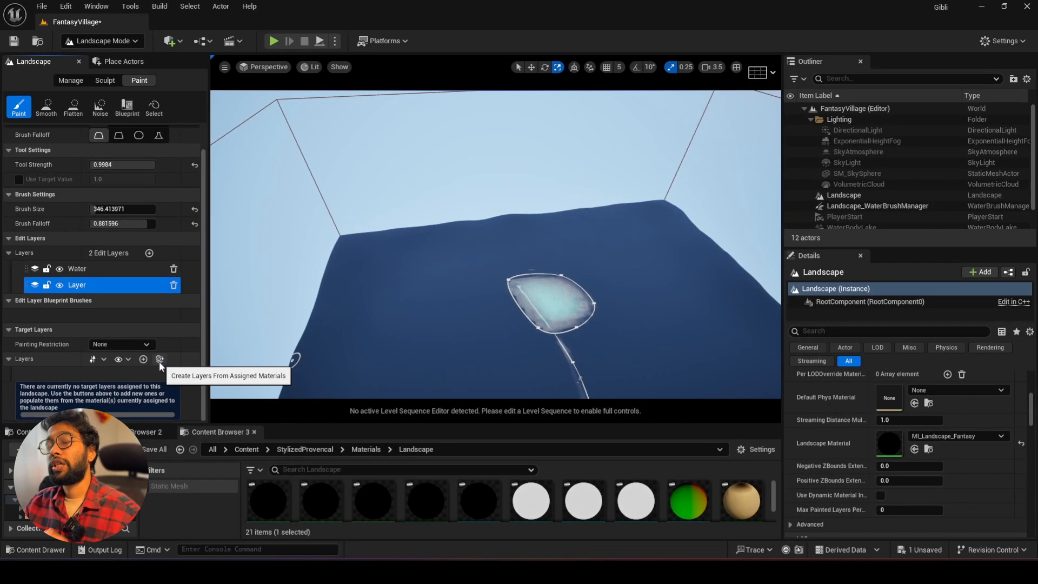
click(160, 360)
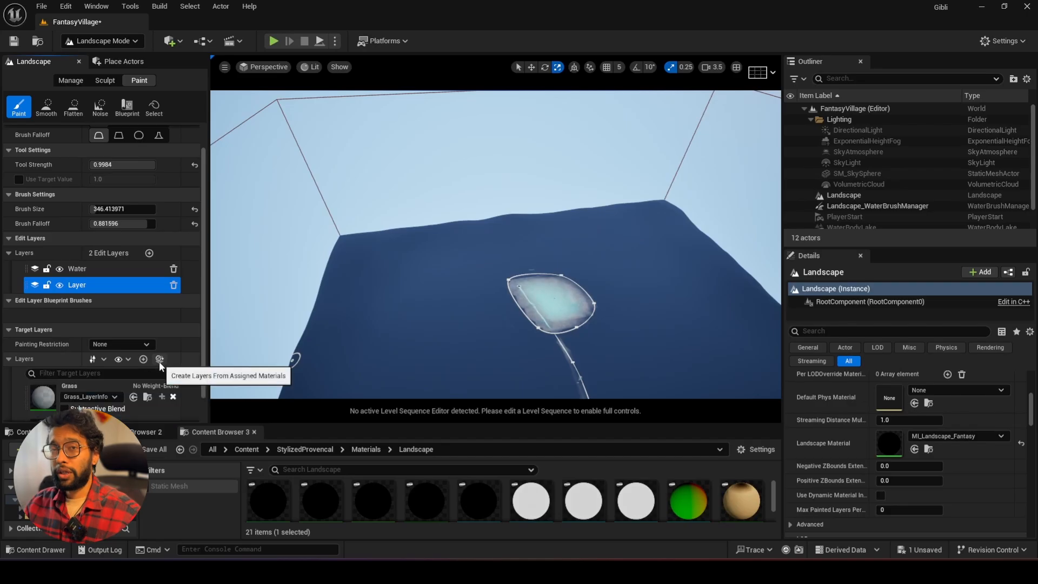
scroll(159, 361, down, 2)
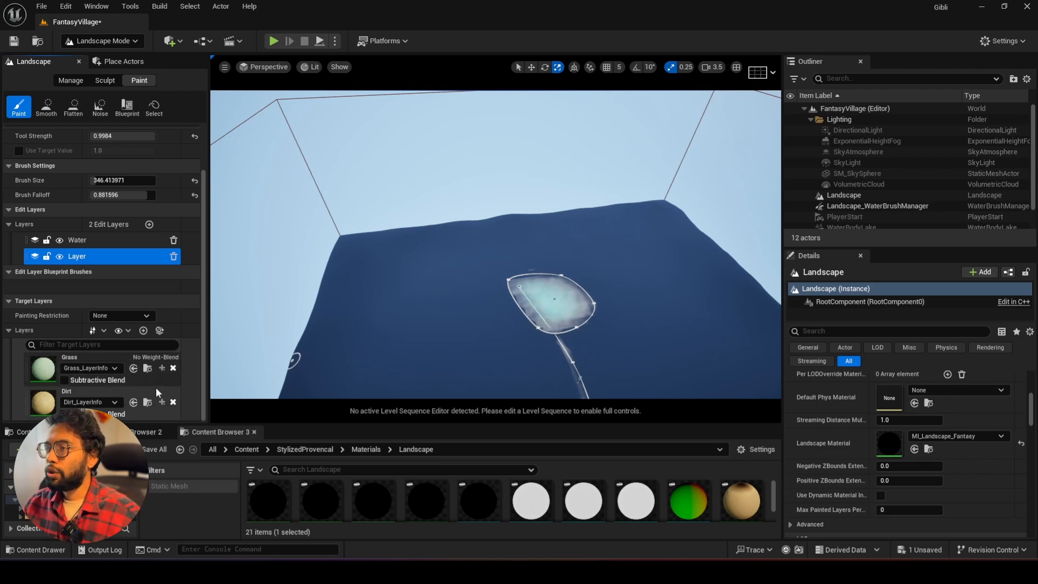
Select the Grass target layer and paint a first small patch on the terrain beside the lake.
click(120, 394)
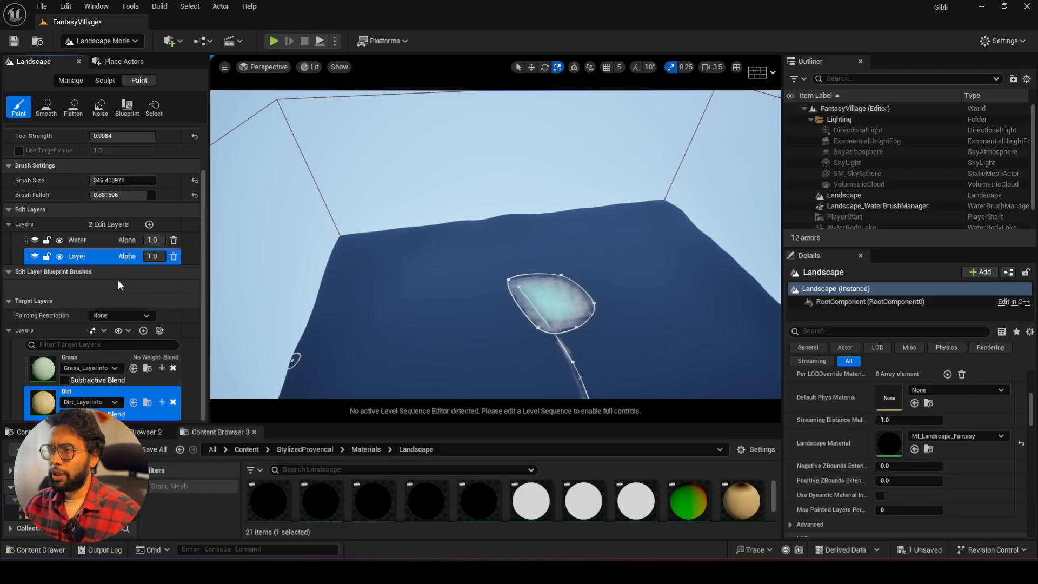
click(44, 372)
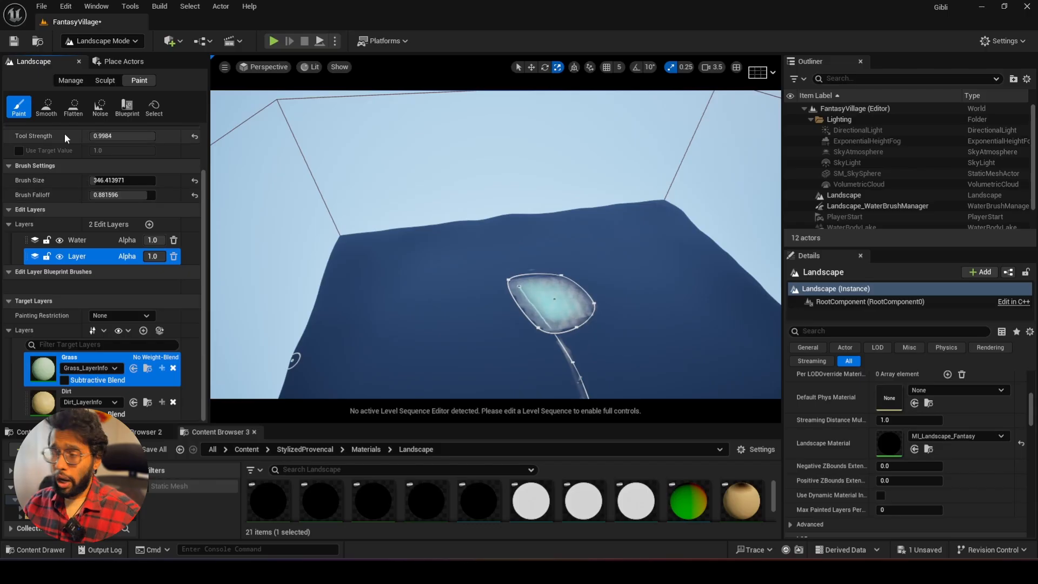
scroll(64, 133, up, 2)
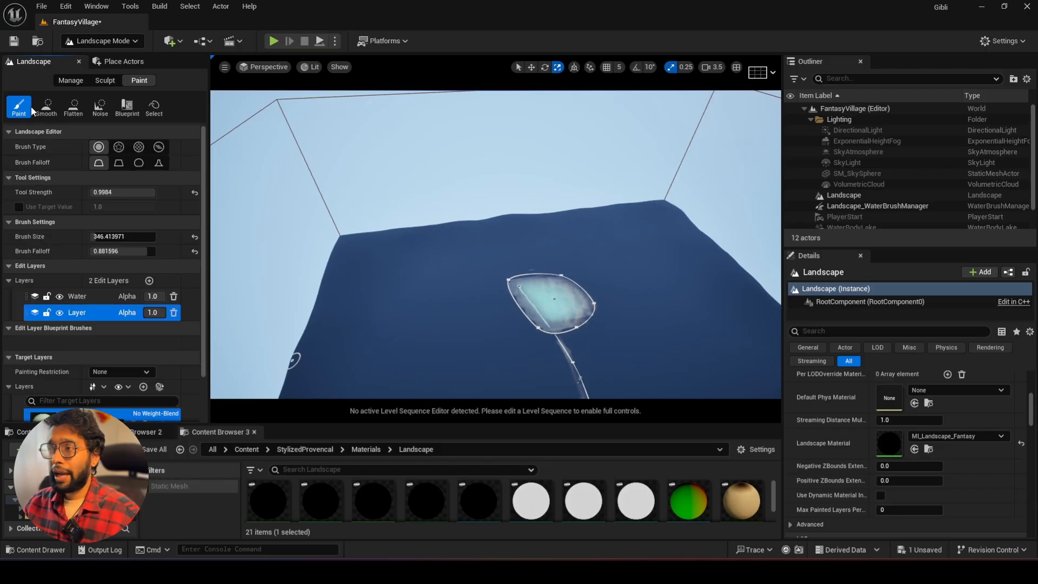
click(389, 299)
mouse_move(390, 299)
mouse_down()
mouse_move(362, 257)
mouse_move(362, 295)
mouse_up()
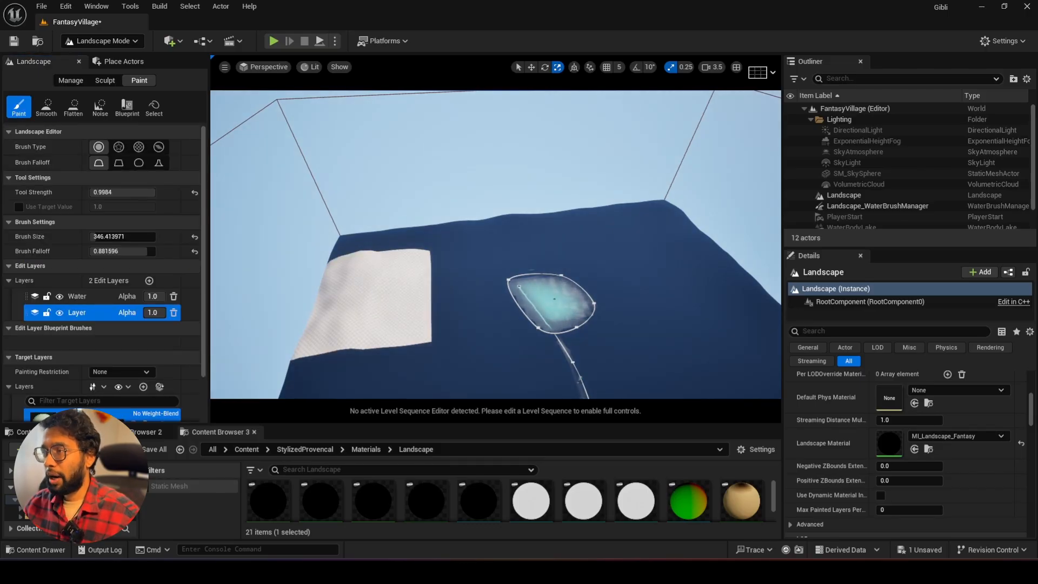
Enlarge the brush to about 2964 and paint the Grass layer across the whole landscape, around the lake and river.
right_drag(362, 295, 325, 302)
key(w)
mouse_move(446, 285)
right_down()
mouse_move(450, 324)
mouse_move(464, 311)
right_up()
key(w)
key(s)
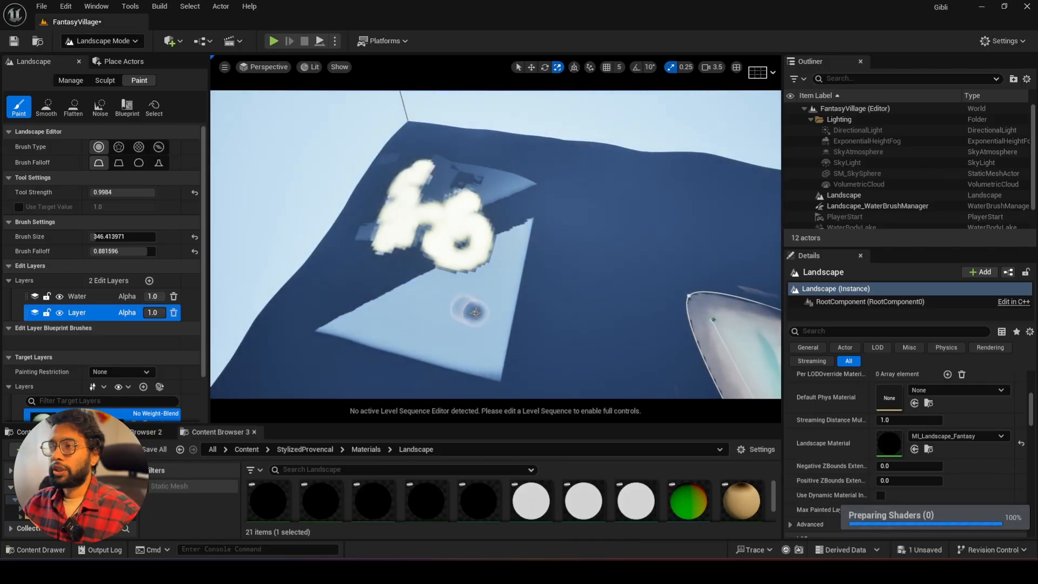
key(bracketright)
key(bracketright)
key(bracketright)
key(bracketright)
key(bracketright)
key(bracketright)
key(bracketright)
key(bracketright)
key(bracketright)
key(bracketright)
key(bracketright)
key(bracketright)
key(bracketright)
key(bracketright)
key(bracketright)
key(bracketright)
key(bracketright)
key(bracketright)
key(bracketright)
key(bracketright)
key(bracketright)
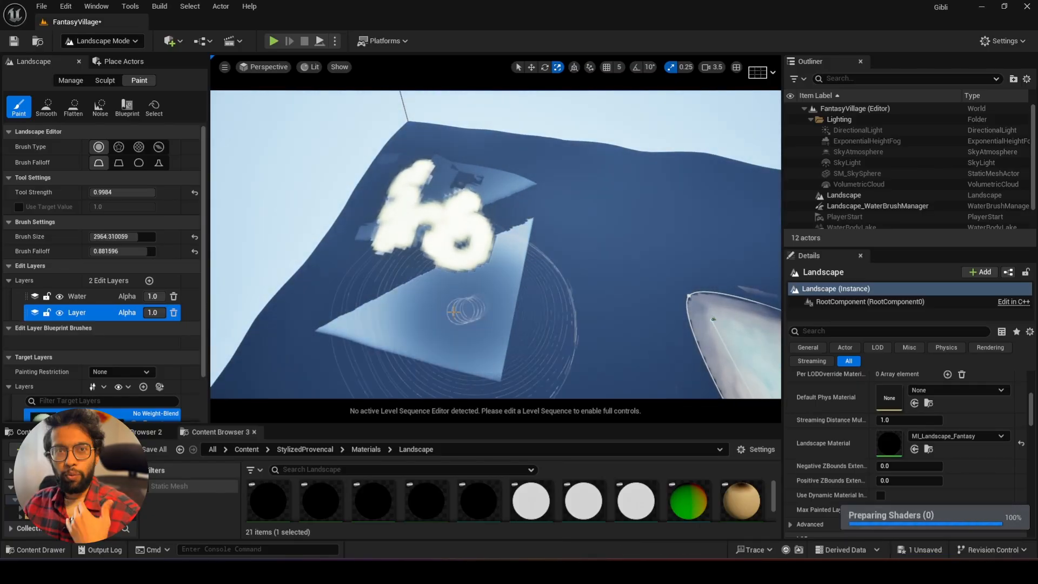
mouse_move(456, 263)
mouse_down()
mouse_move(493, 227)
mouse_move(397, 215)
mouse_move(424, 151)
mouse_move(411, 135)
mouse_up()
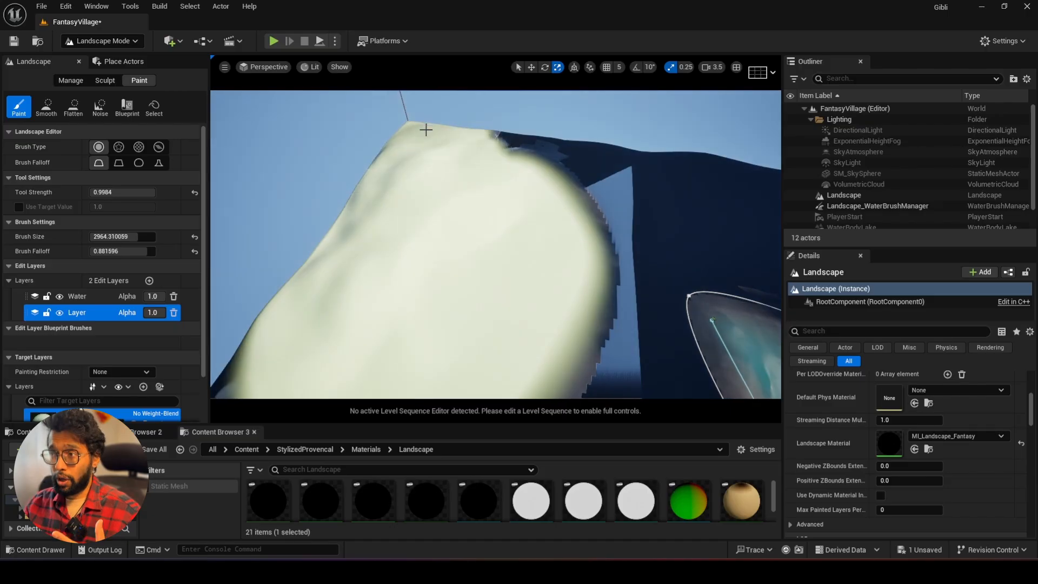
mouse_move(344, 230)
mouse_down()
mouse_move(646, 173)
mouse_move(593, 320)
mouse_move(674, 313)
mouse_move(690, 330)
mouse_up()
mouse_move(690, 329)
right_down()
mouse_move(638, 335)
mouse_move(628, 299)
right_up()
mouse_move(487, 227)
mouse_down()
mouse_move(297, 202)
mouse_move(270, 184)
mouse_move(244, 282)
mouse_up()
right_drag(244, 281, 375, 343)
drag(376, 343, 302, 362)
right_drag(303, 362, 346, 313)
mouse_move(324, 303)
mouse_down()
mouse_move(592, 153)
mouse_move(479, 173)
mouse_move(283, 155)
mouse_move(303, 241)
mouse_up()
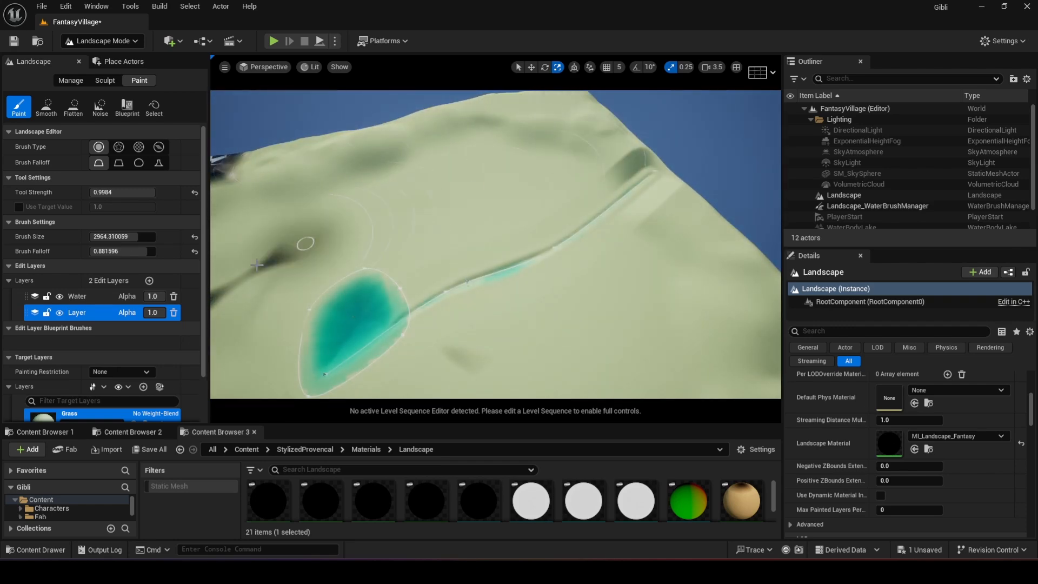
right_drag(561, 80, 332, 218)
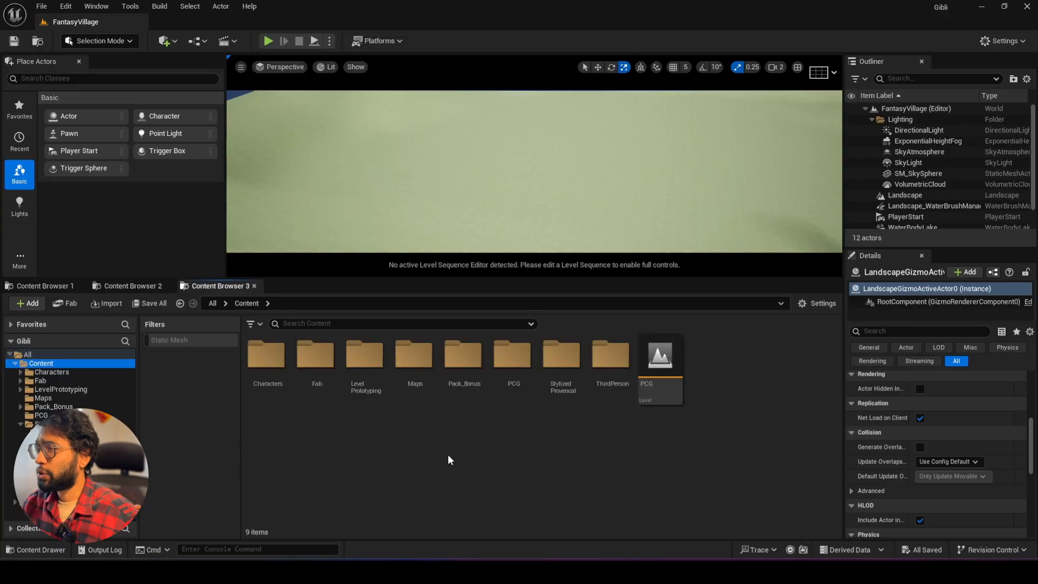
Create a folder named PCG_FantasyVillage inside Content and open it.
right_click(448, 459)
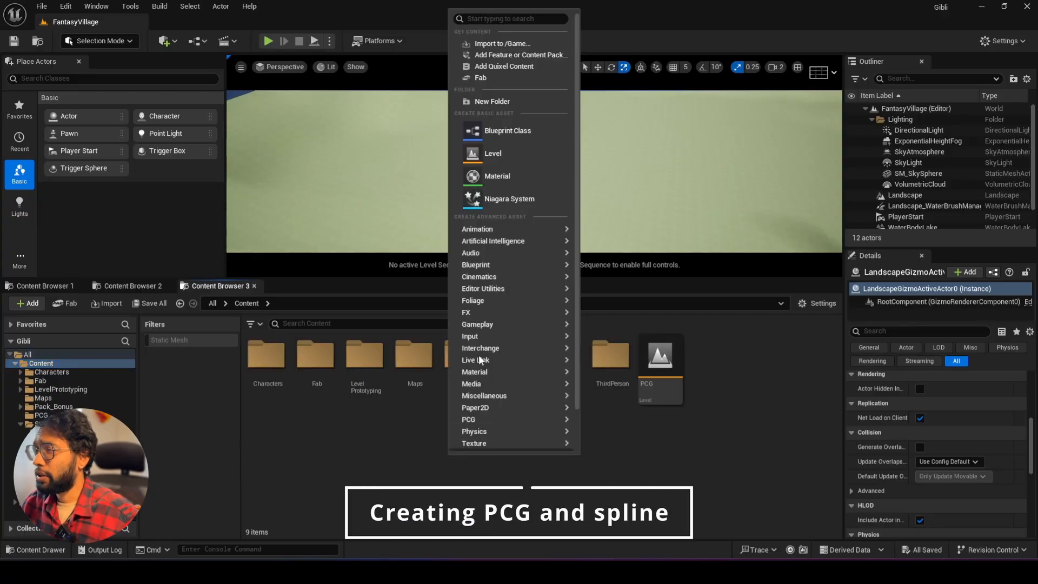
click(513, 102)
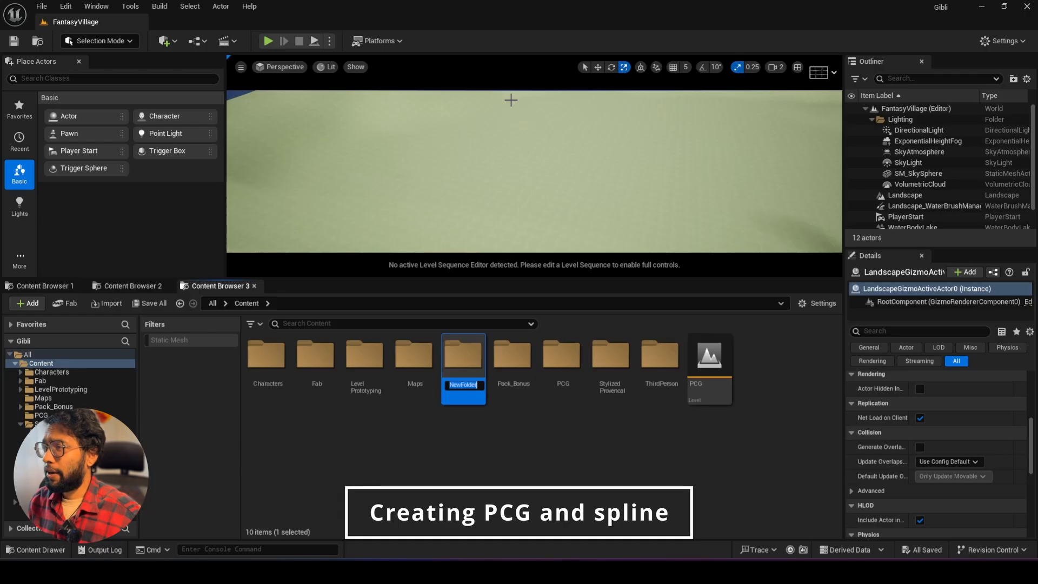
text(PC)
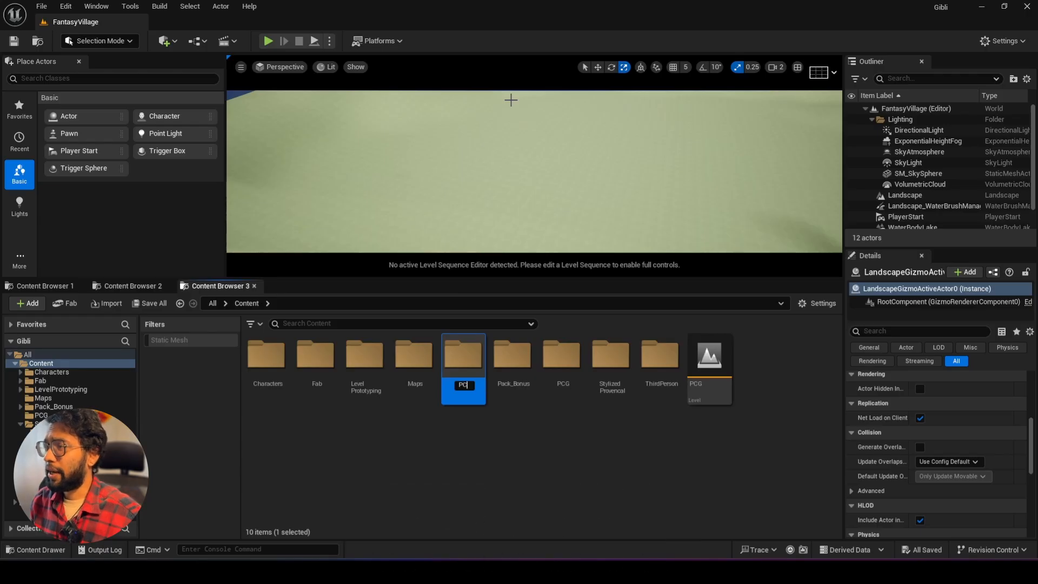
text(G_)
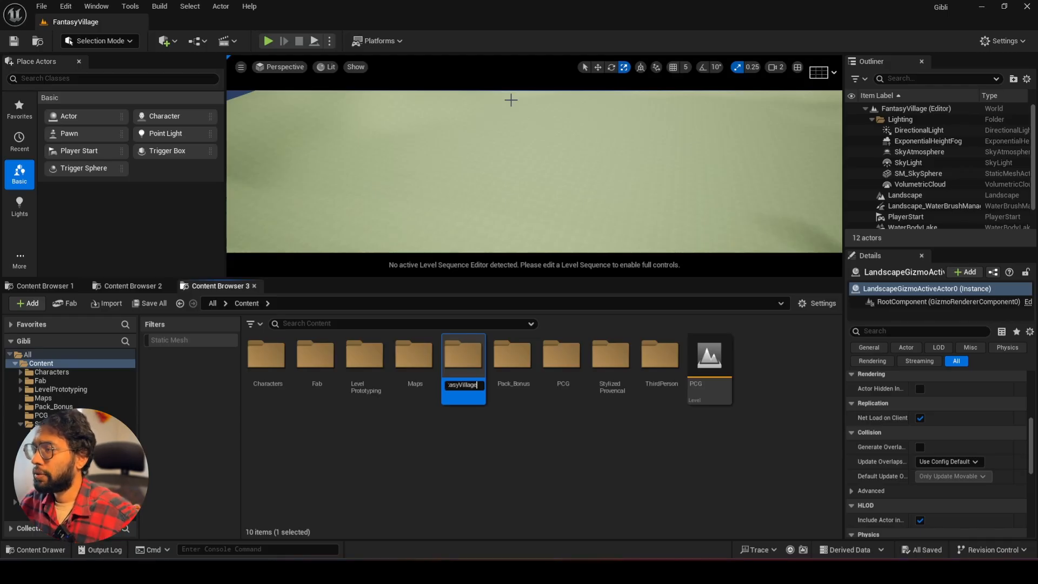
key(Return)
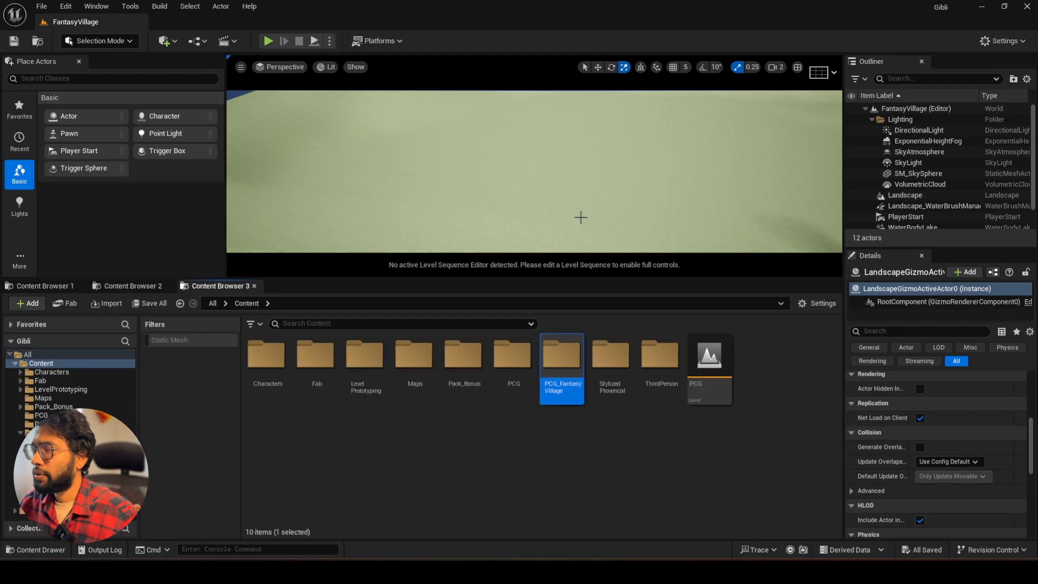
double_click(571, 365)
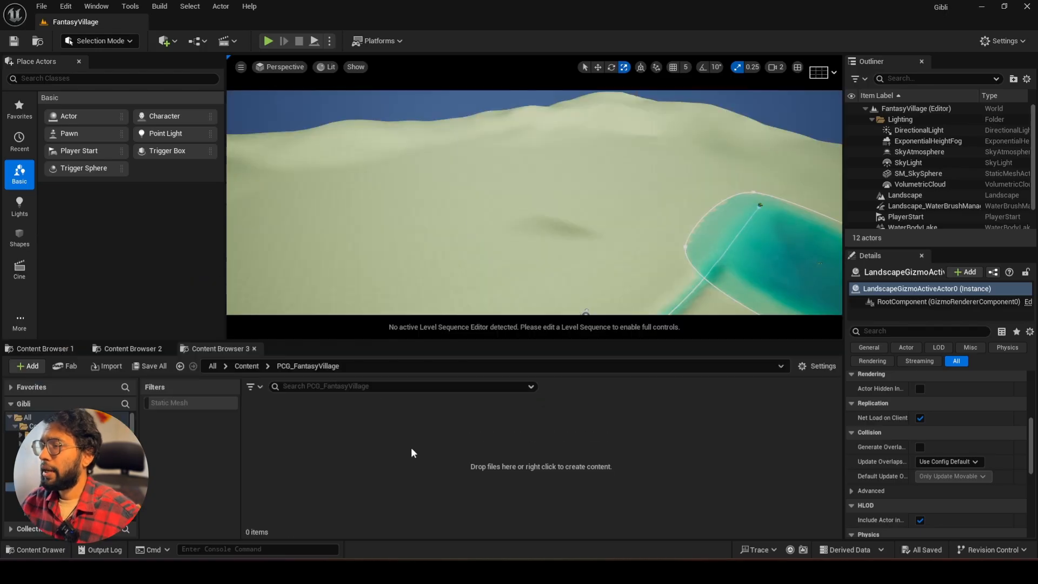
Create a Blueprint Class with Actor as its parent and name it BP_Village.
right_click(388, 450)
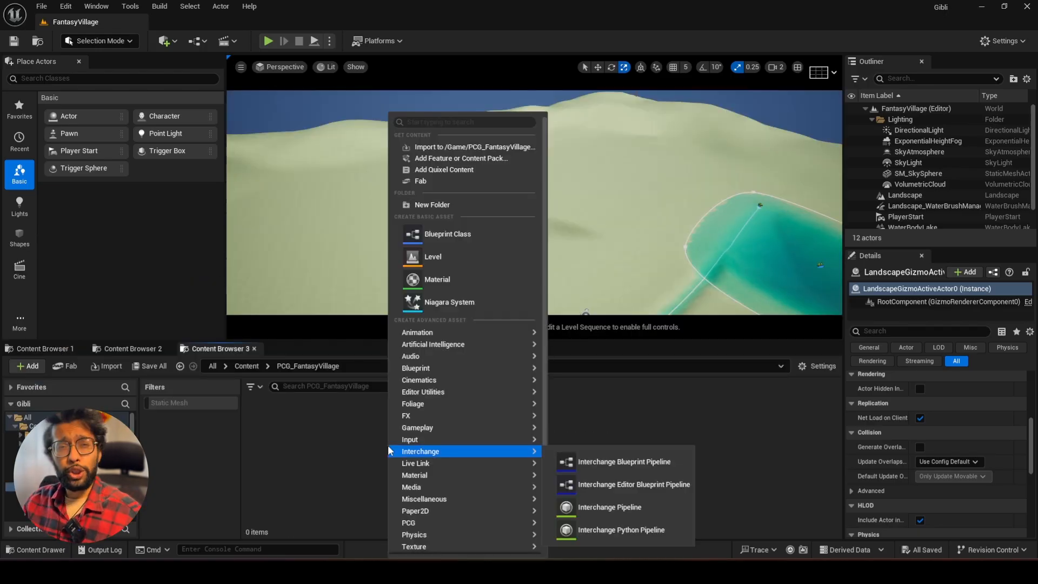
click(433, 235)
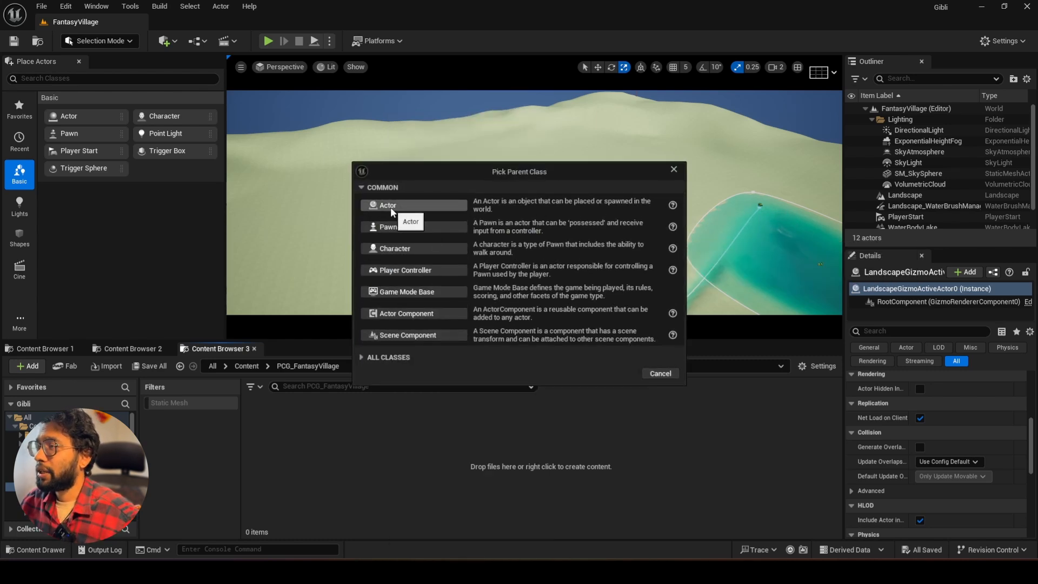
click(389, 205)
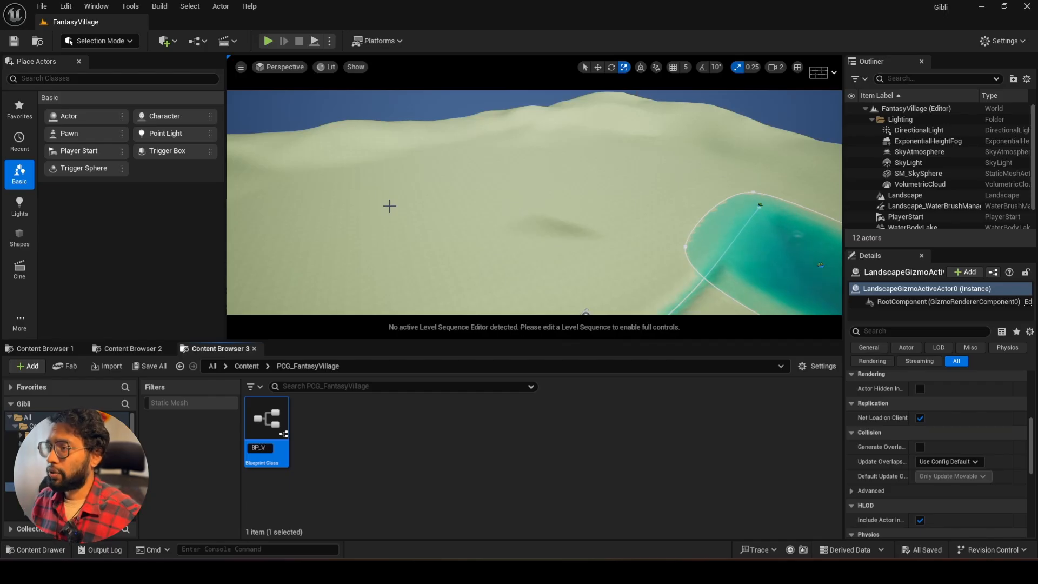
text(BP_Village)
key(Return)
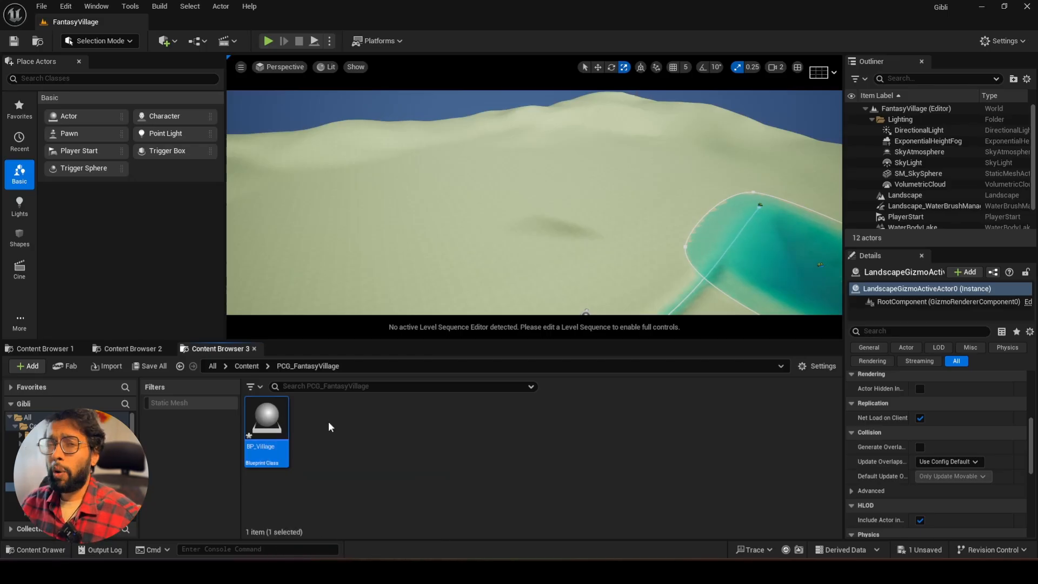
Create a PCG Graph named PCG_FantasyVillage in the same folder and save all assets.
right_click(331, 427)
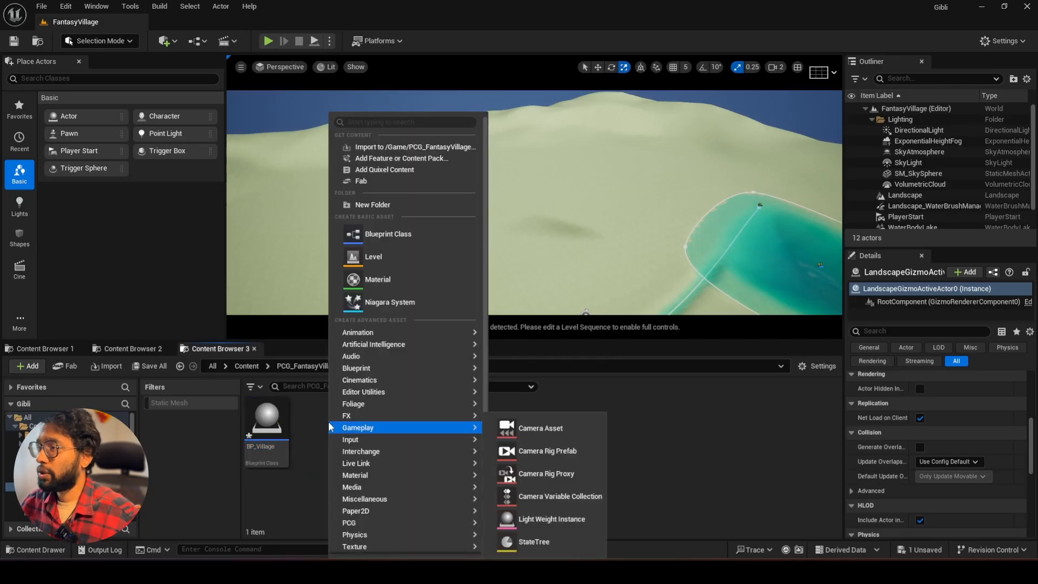
mouse_move(353, 522)
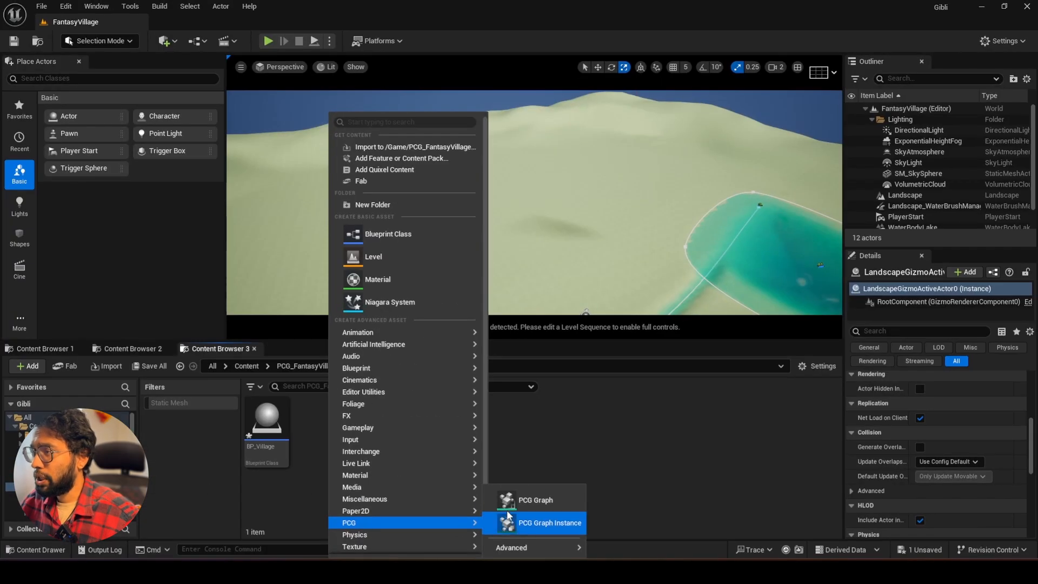
click(536, 503)
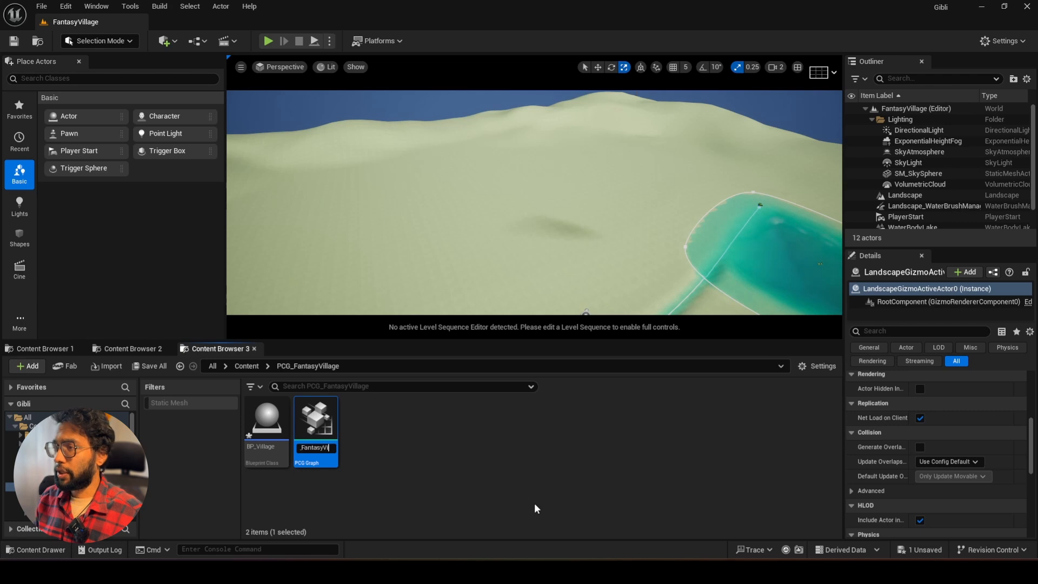
text(e)
key(Return)
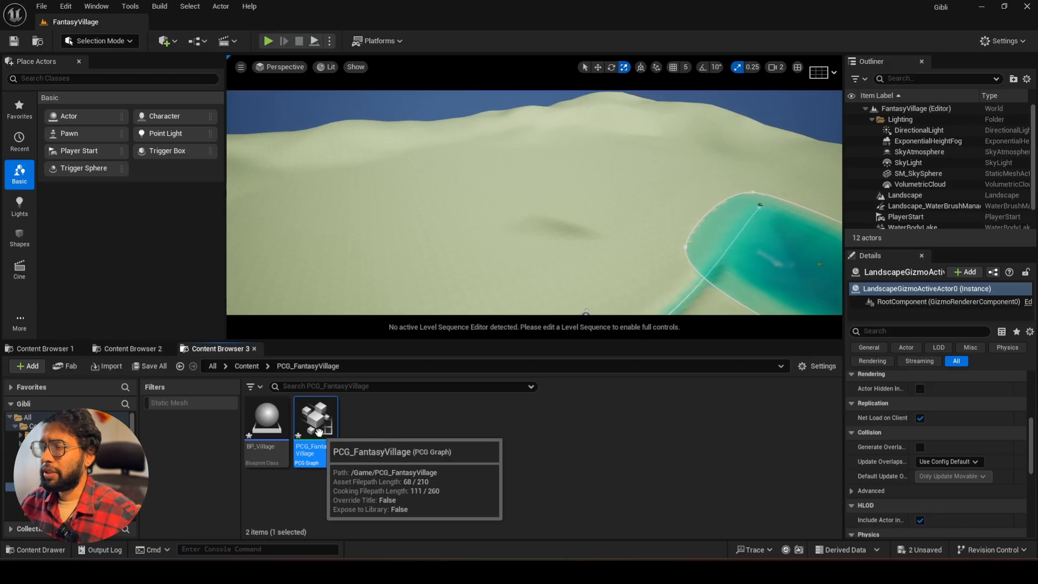
key(ctrl+shift+s)
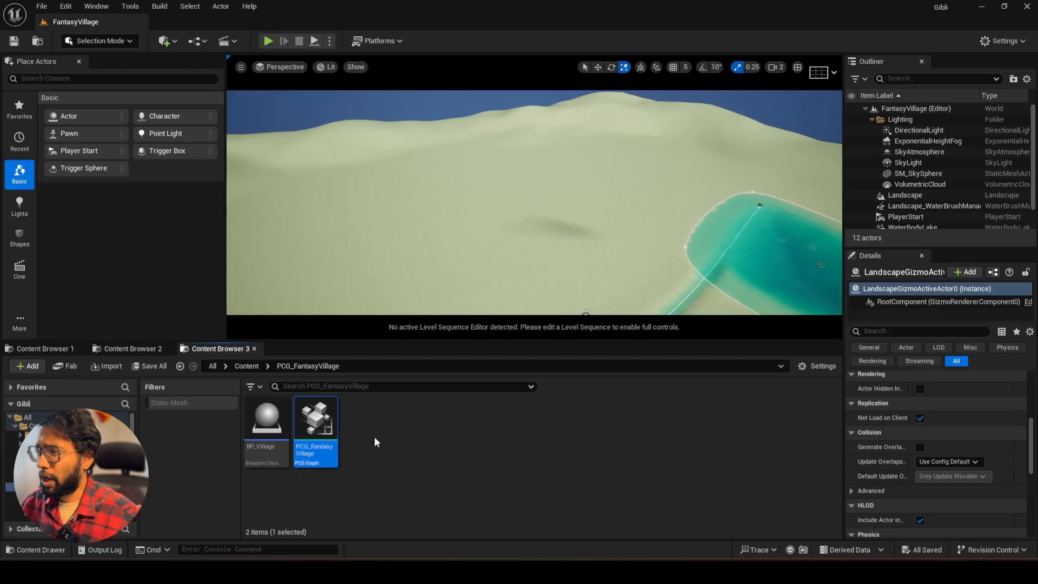
Open the BP_Village blueprint and add a Spline component to it.
double_click(264, 425)
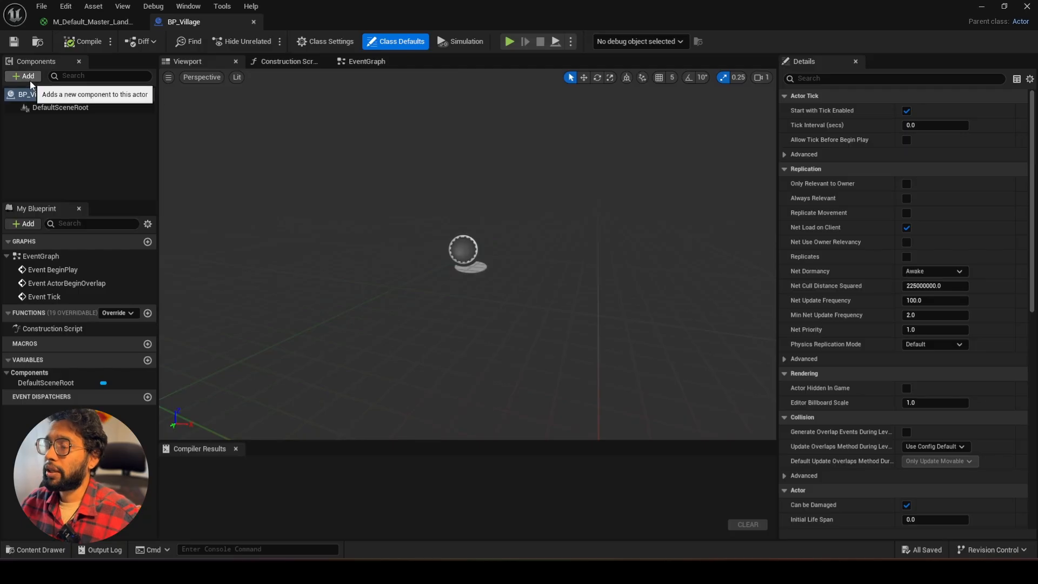
click(31, 80)
text(s)
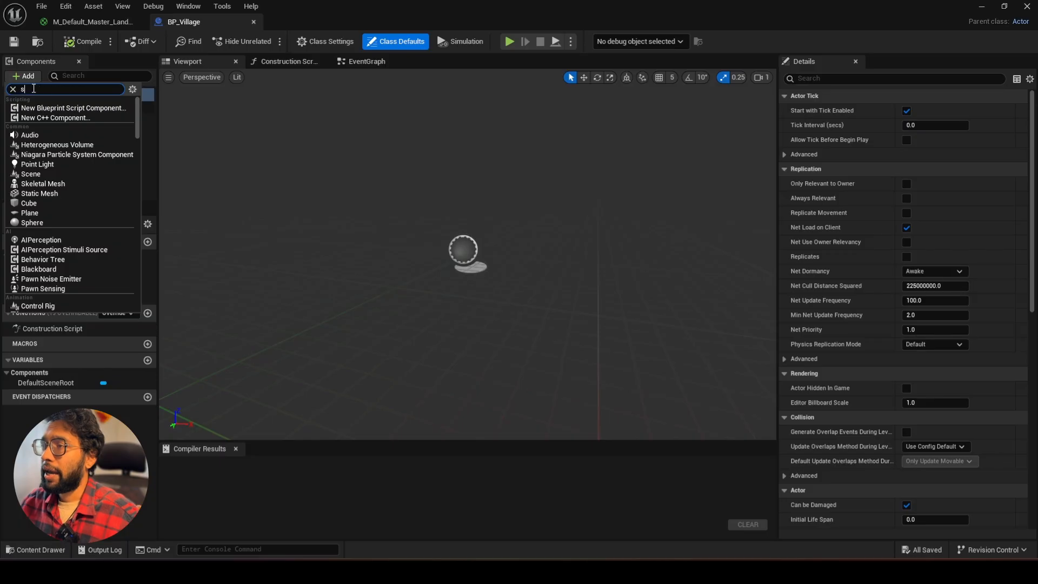
text(plin)
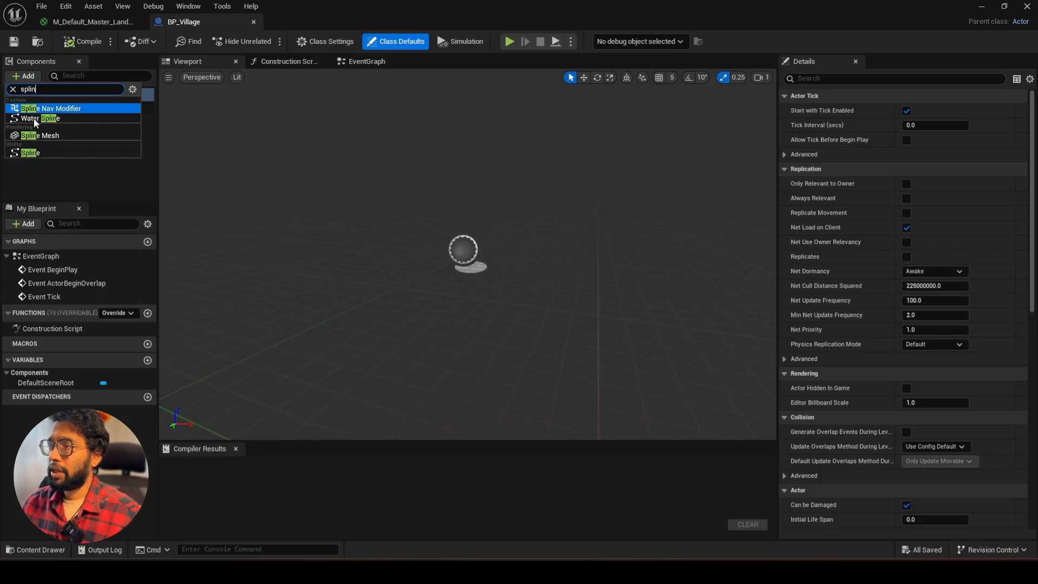
click(31, 154)
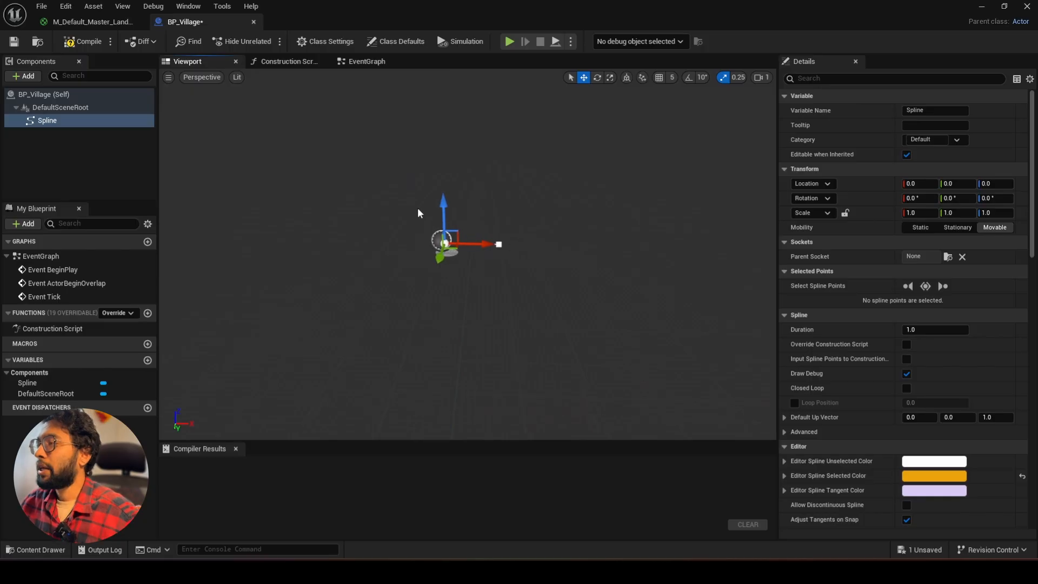
Set the X location of the spline's end point to 3000 and compile the blueprint.
right_drag(500, 244, 430, 239)
right_drag(503, 266, 541, 265)
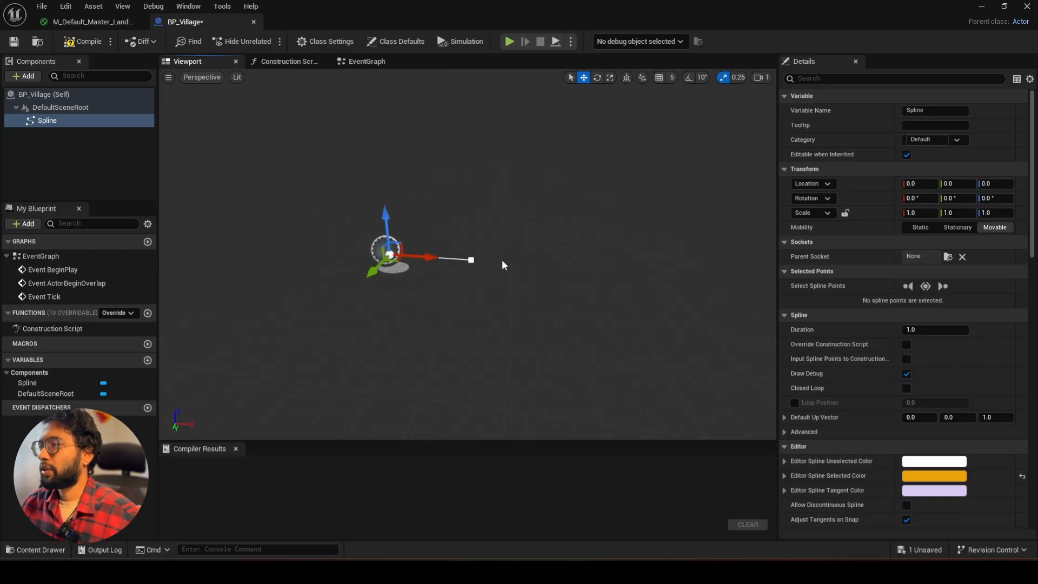
click(473, 262)
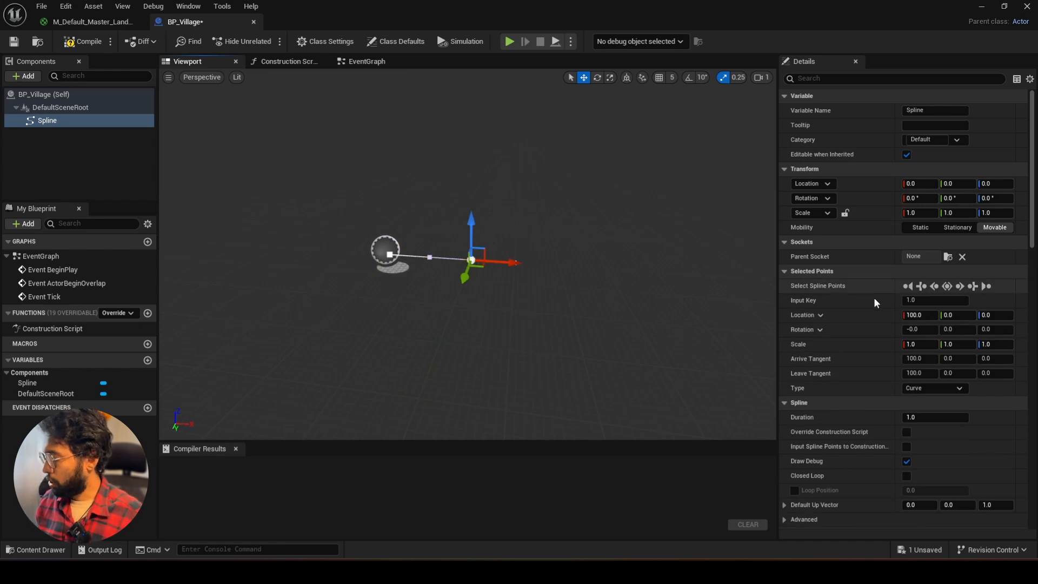
click(914, 316)
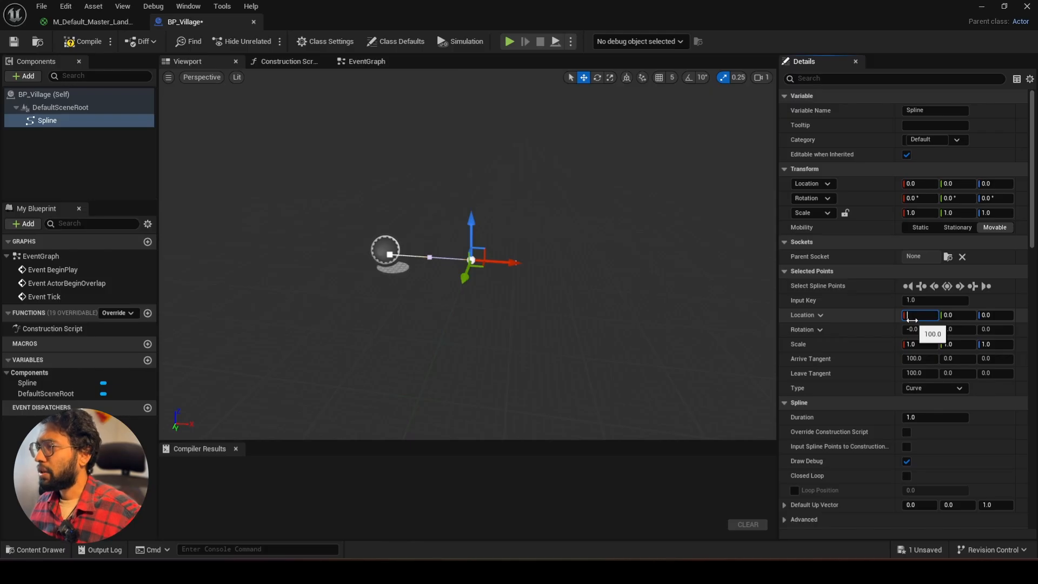
text(3000)
key(Return)
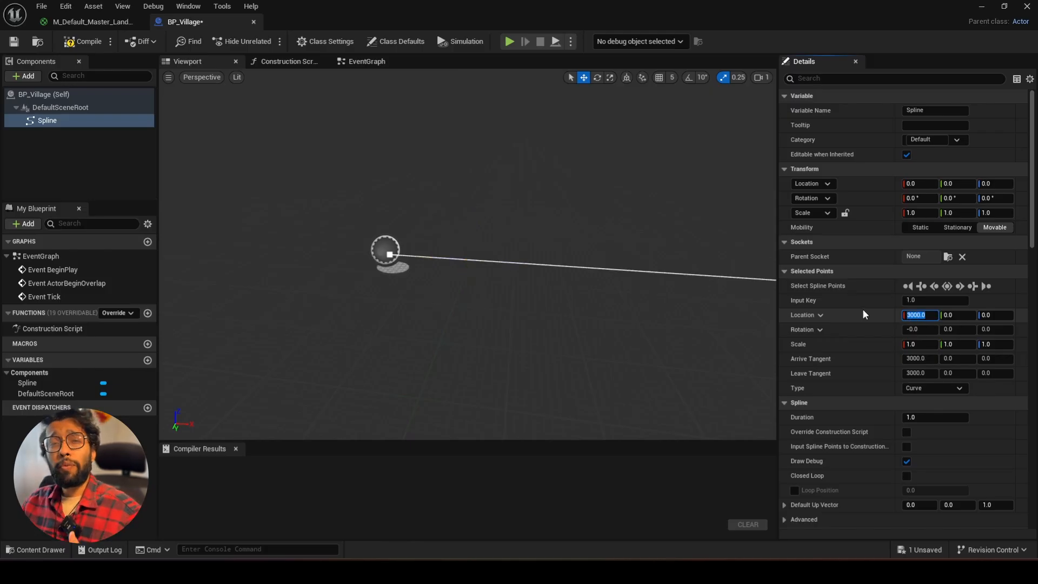
mouse_move(573, 270)
right_down()
mouse_move(638, 324)
mouse_move(584, 286)
right_up()
right_drag(431, 325, 500, 310)
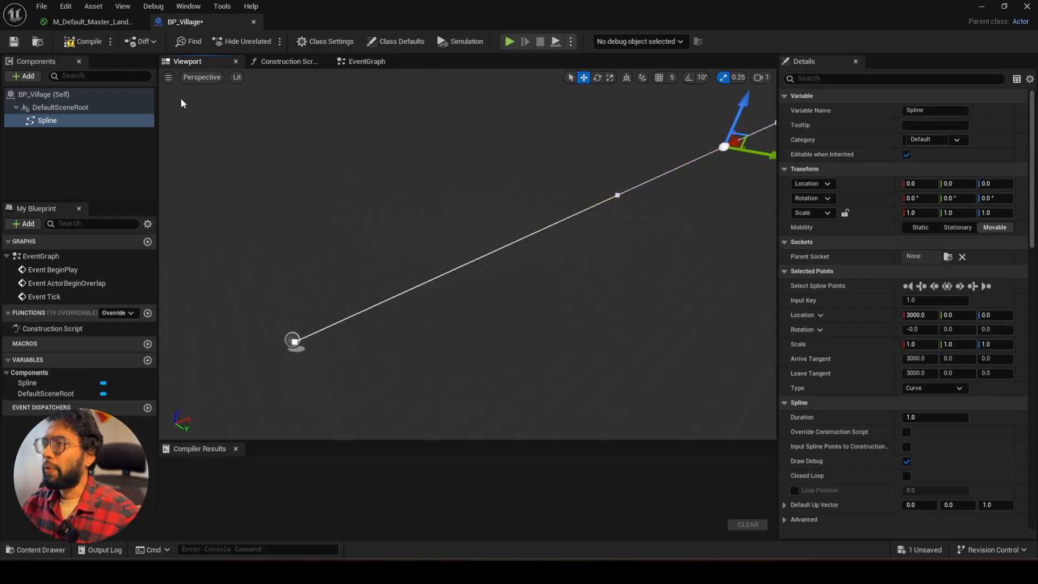
click(82, 41)
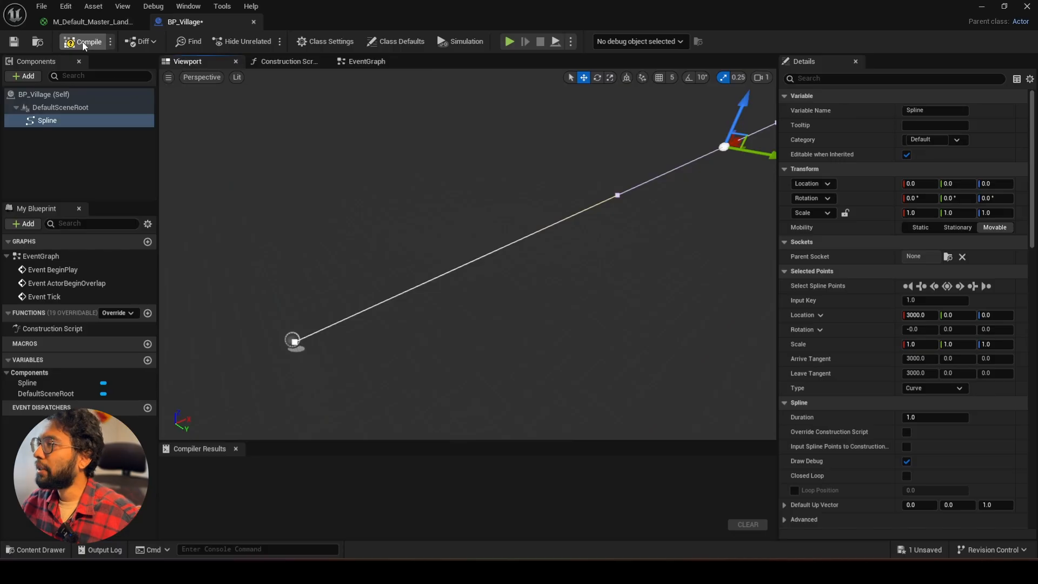
Add a tag named Village to the BP_Village actor's class defaults.
click(28, 93)
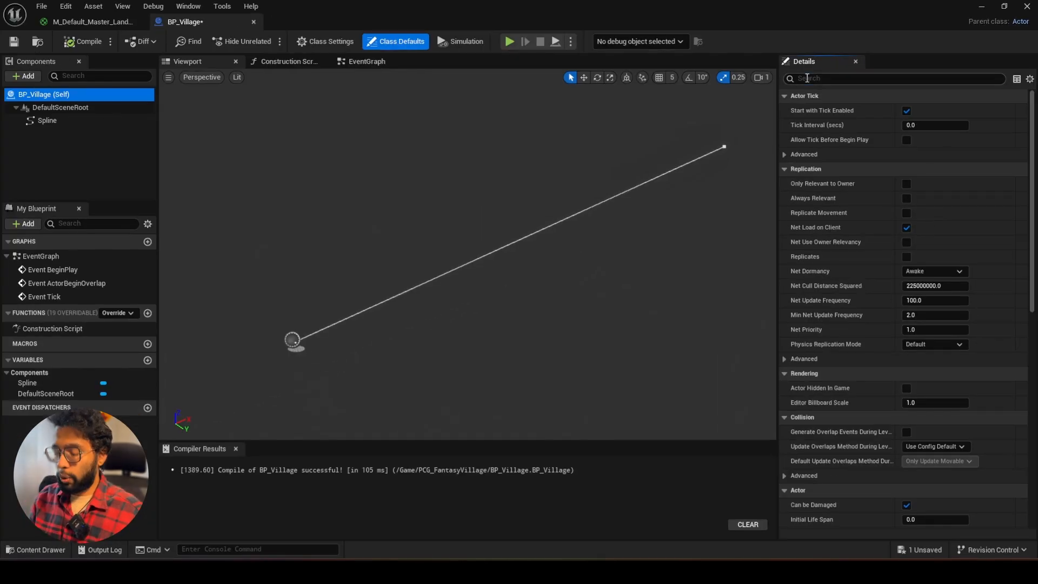
click(807, 78)
text(tag)
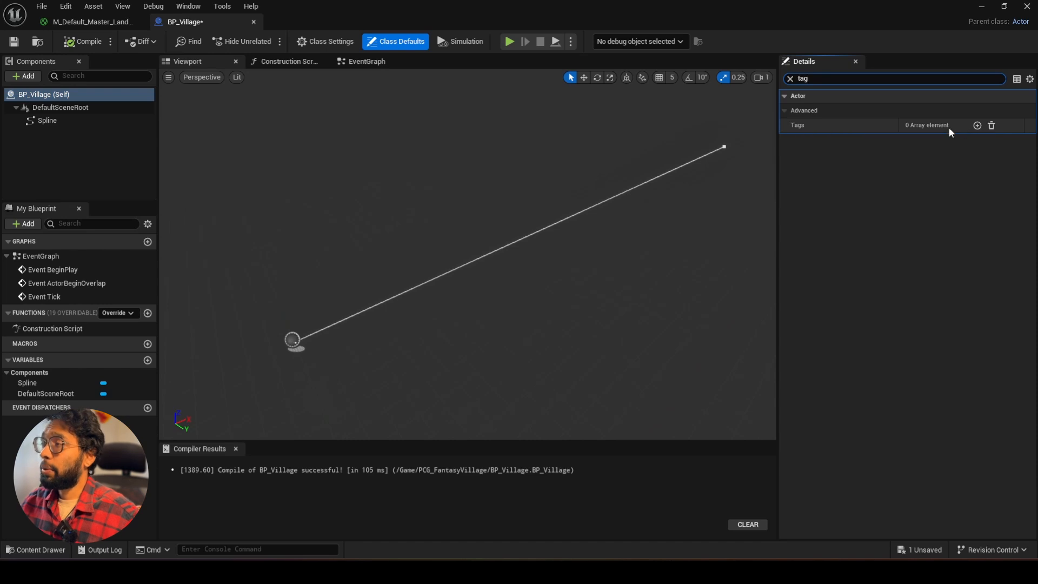
click(977, 125)
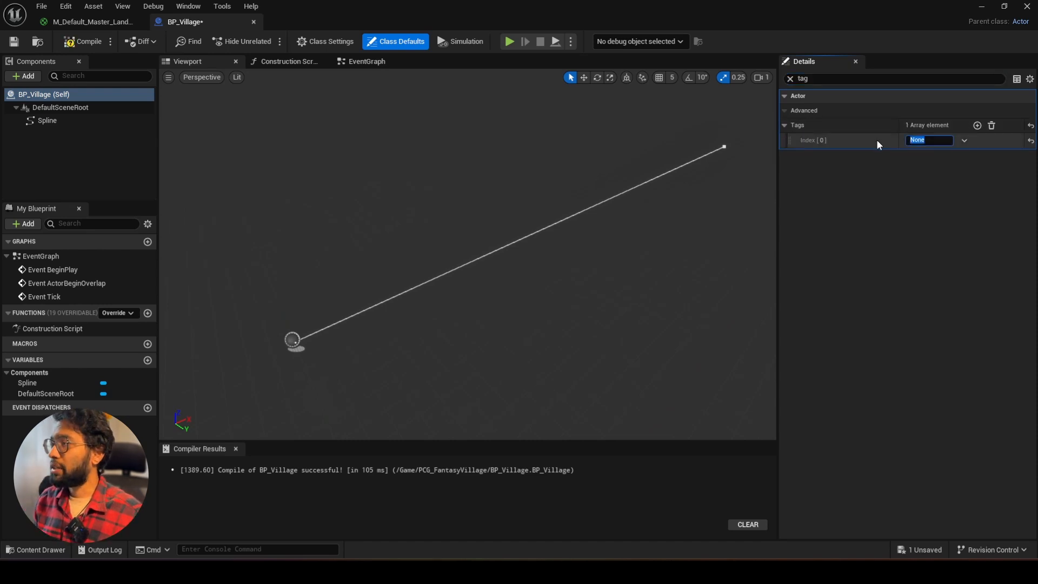
text(Village)
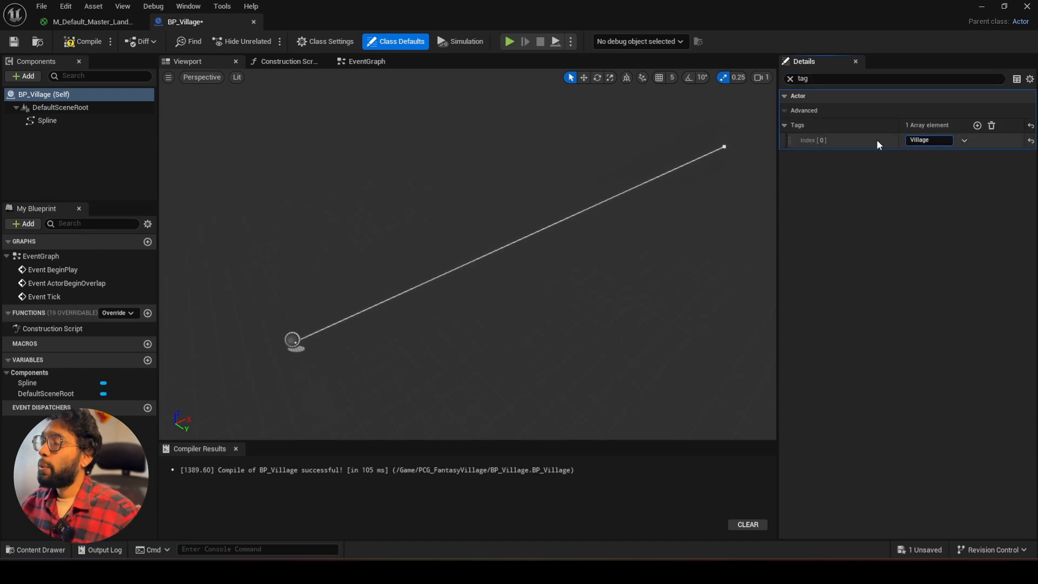
key(Return)
click(870, 186)
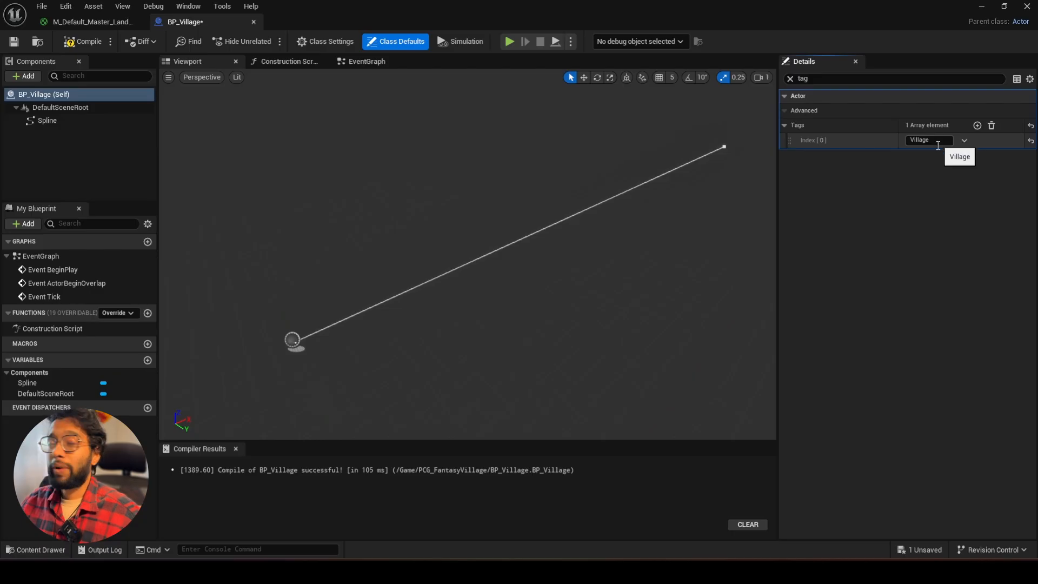
Compile and save BP_Village, and close the landscape material and blueprint editors.
click(79, 44)
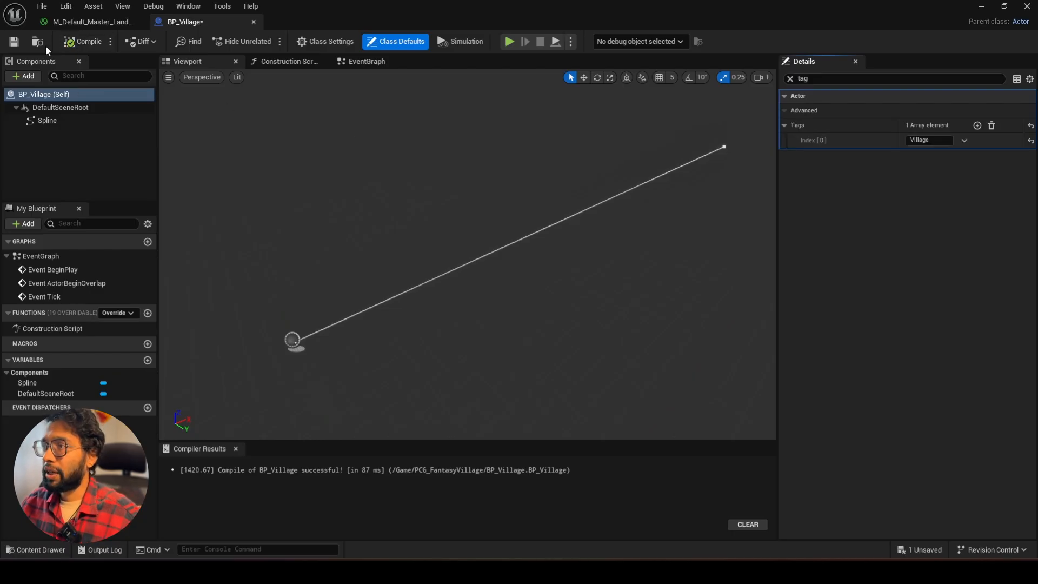
click(14, 42)
click(139, 22)
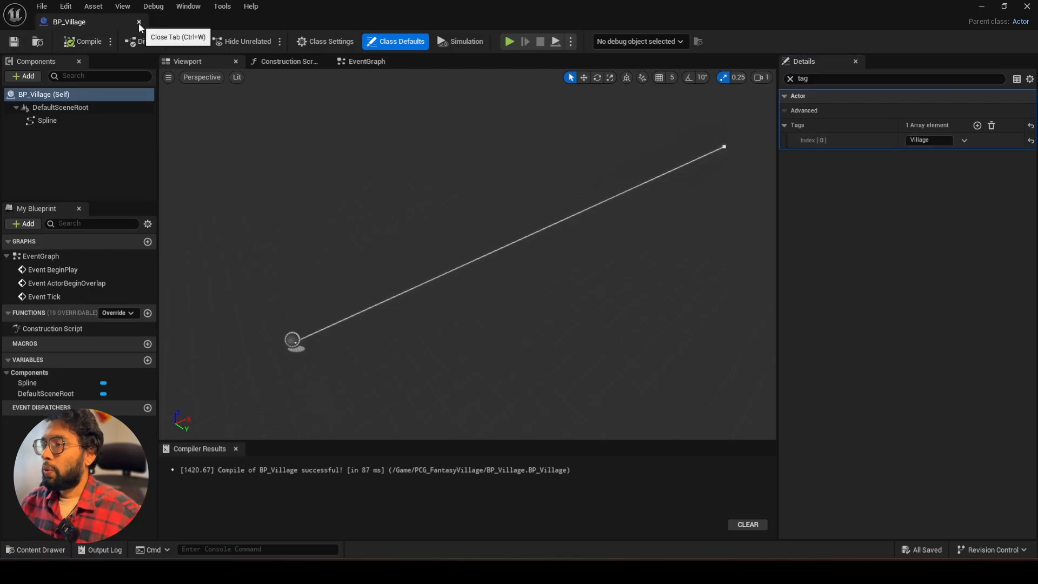
click(139, 22)
Place a BP_Village instance on the landscape behind the river, turned about 85.6° around Z.
click(371, 425)
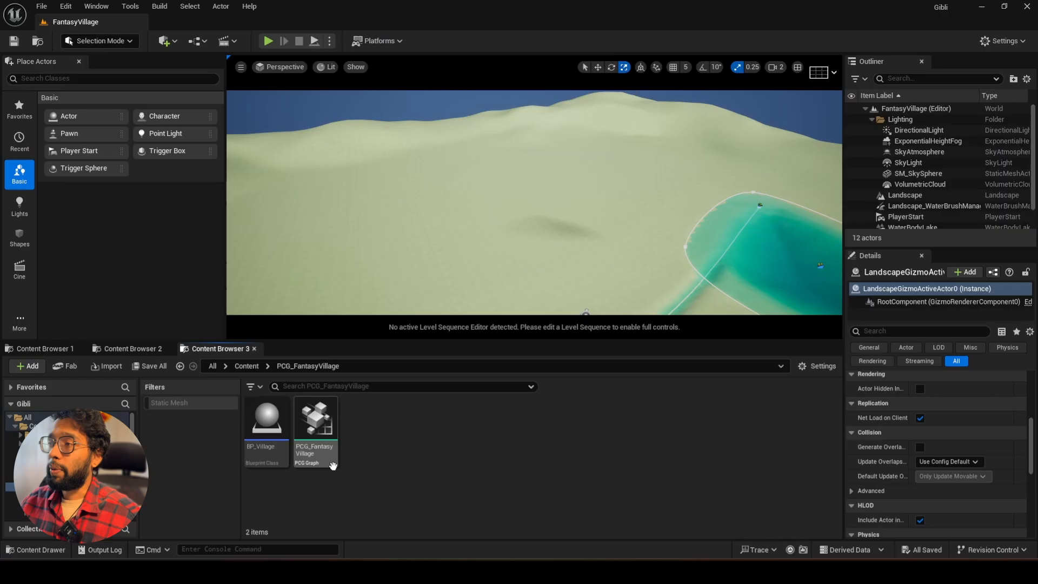
click(316, 431)
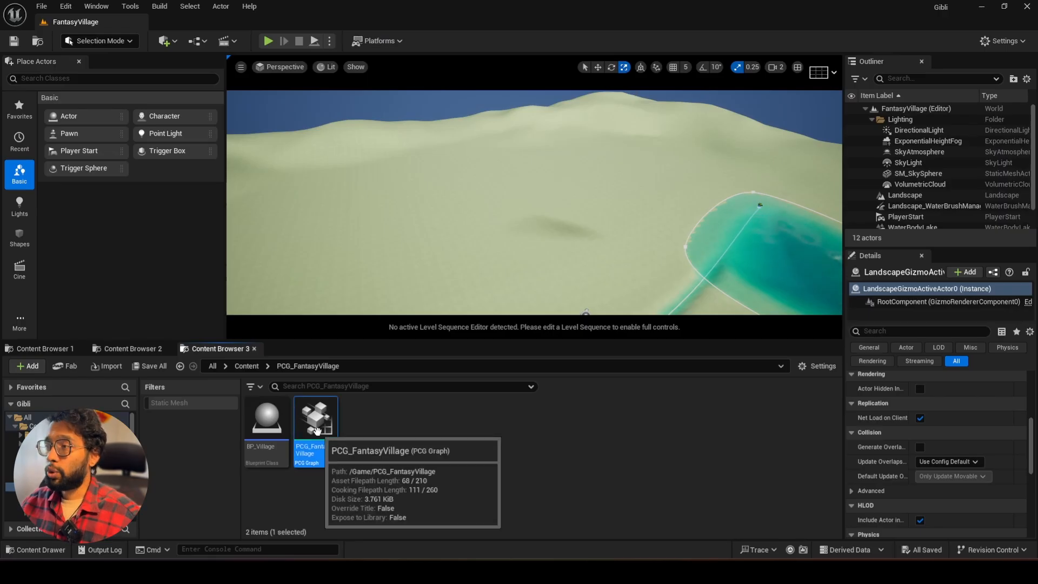
drag(266, 422, 418, 281)
mouse_move(461, 256)
right_down()
mouse_move(430, 284)
mouse_move(461, 256)
right_up()
key(s)
scroll(461, 255, up, 1)
key(e)
drag(528, 173, 456, 206)
key(w)
Extend the BP_Village spline from its end point with two more points curving across the hillside, and adjust the middle bend.
click(456, 204)
click(455, 203)
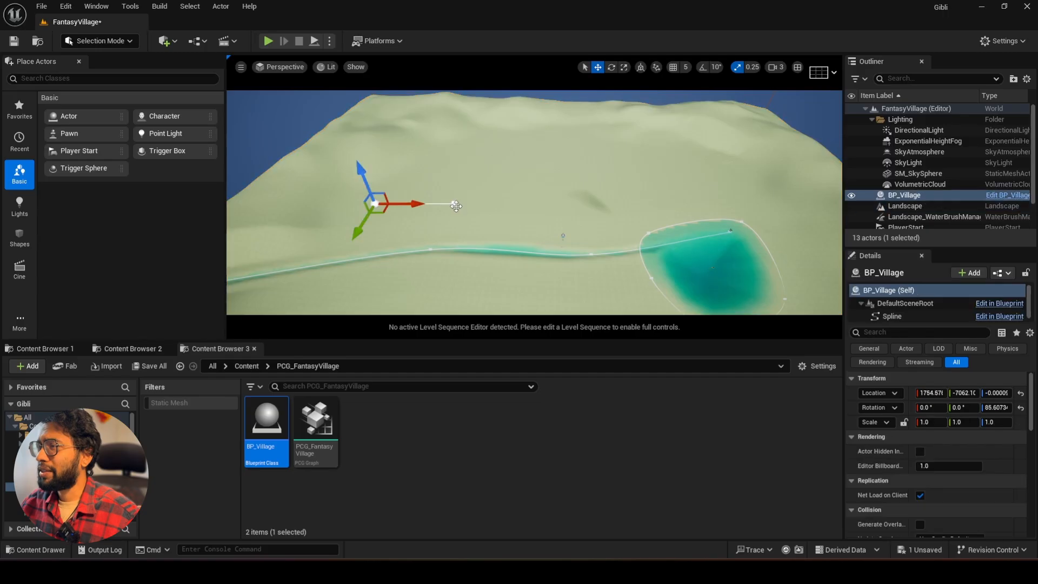
alt+drag(450, 205, 616, 167)
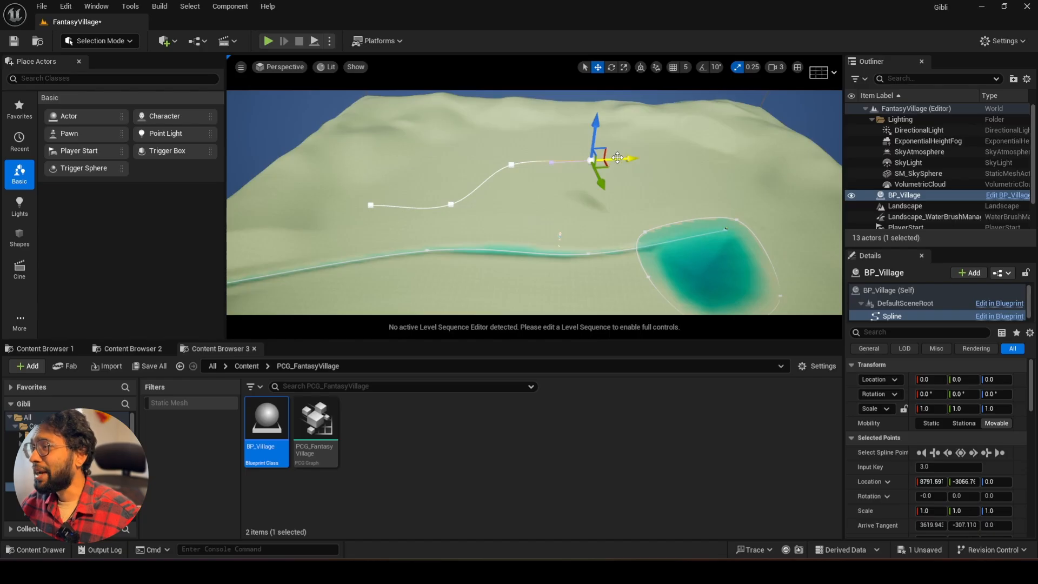
click(512, 165)
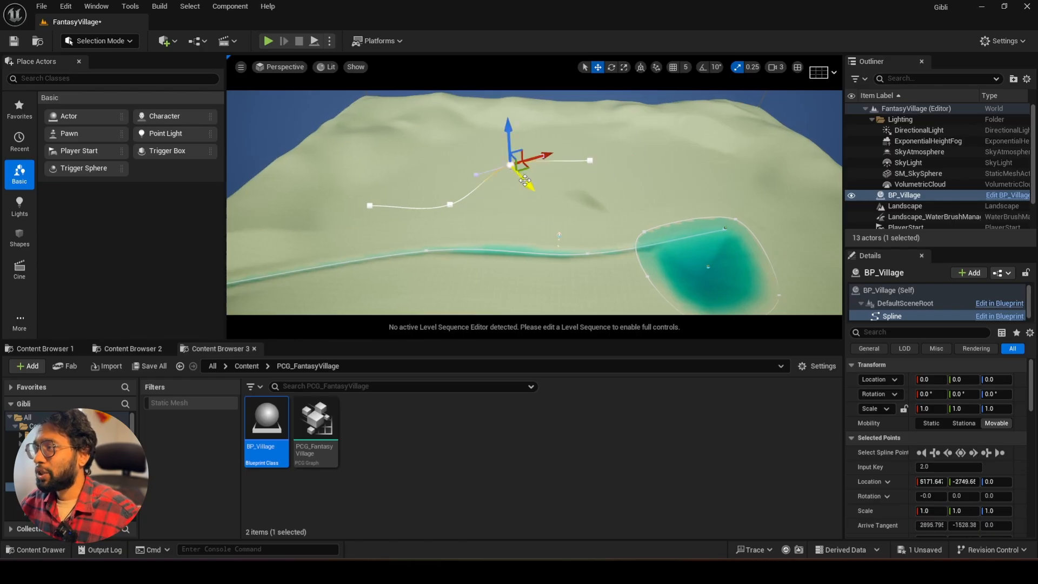
drag(525, 181, 512, 173)
click(589, 161)
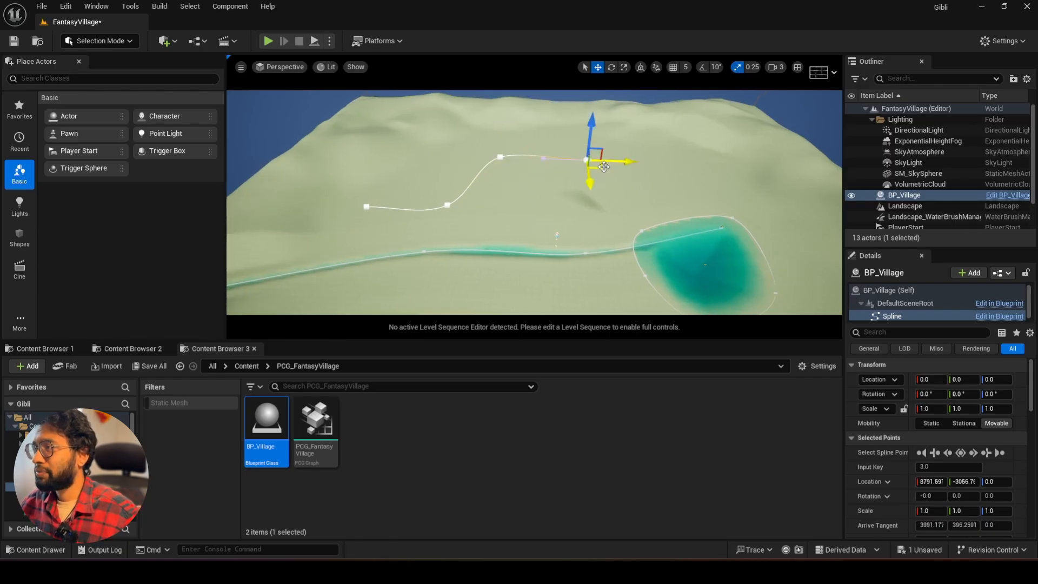
Continue the village spline with more points across the river in a winding path, and save the level.
alt+drag(604, 166, 627, 298)
mouse_move(572, 218)
right_down()
mouse_move(628, 230)
mouse_move(654, 271)
mouse_move(565, 200)
right_up()
drag(601, 251, 543, 261)
right_drag(578, 238, 528, 246)
alt+drag(528, 246, 579, 260)
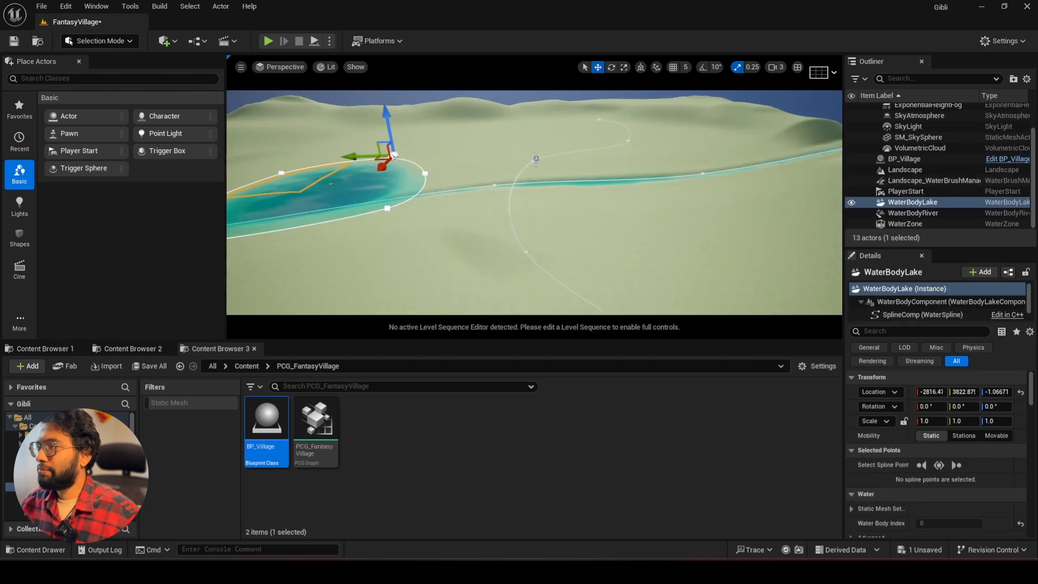
mouse_move(574, 261)
right_down()
mouse_move(649, 249)
mouse_move(574, 261)
right_up()
key(ctrl+s)
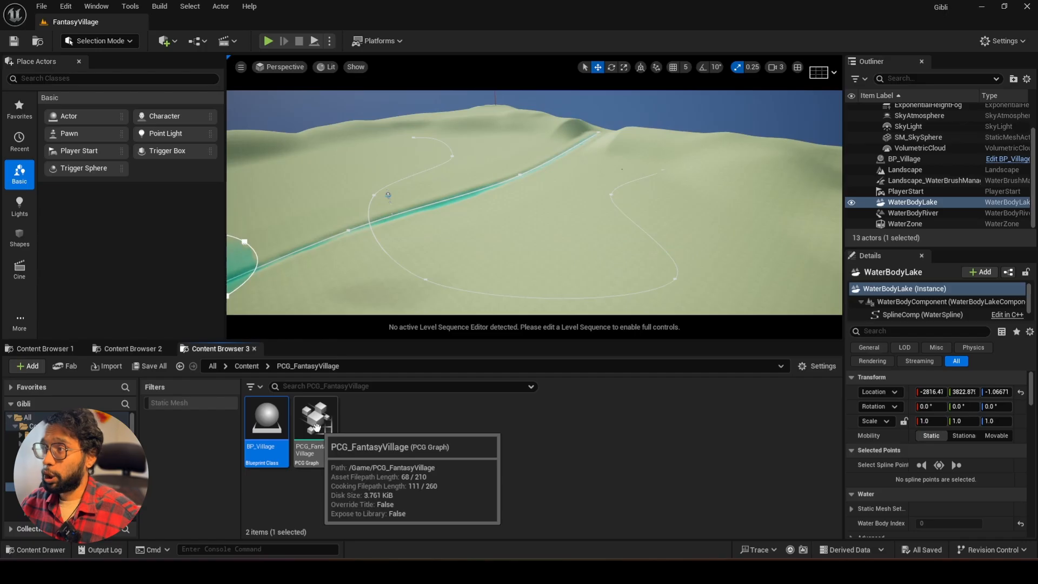
Place the PCG_FantasyVillage graph in the level as a volume near the middle of the village spline.
drag(317, 428, 505, 205)
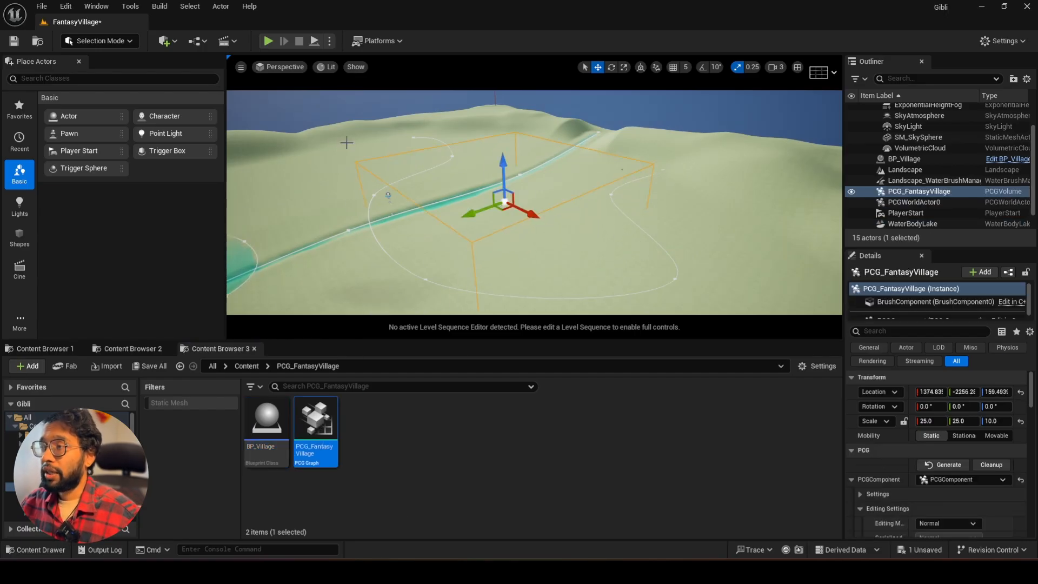
scroll(559, 173, down, 5)
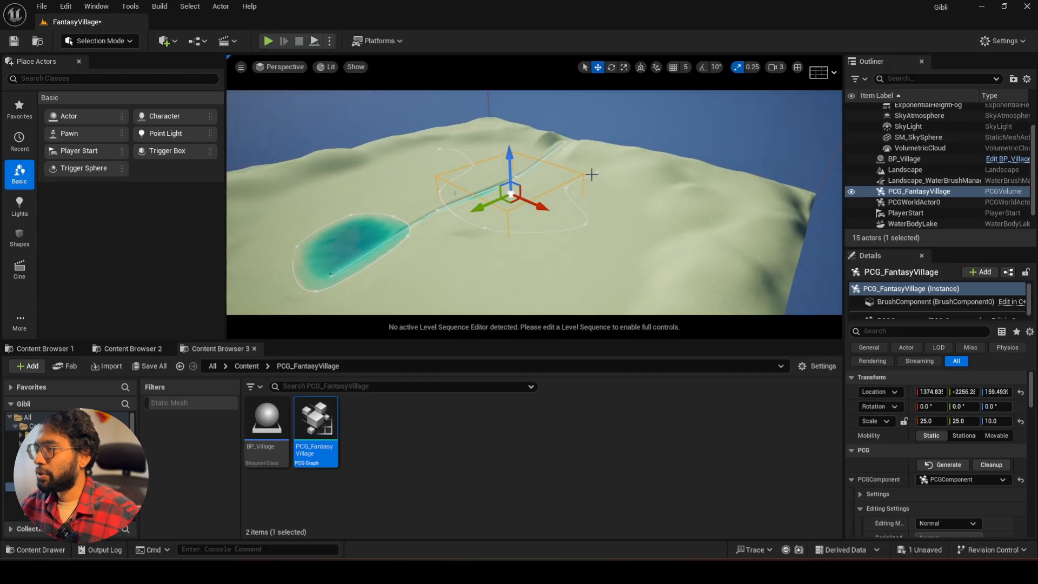
scroll(524, 231, up, 2)
Scale the PCG volume to about 150 in X and 143.5 in Y over the landscape, positioned at about Y 522.
right_drag(525, 231, 497, 231)
key(s)
key(r)
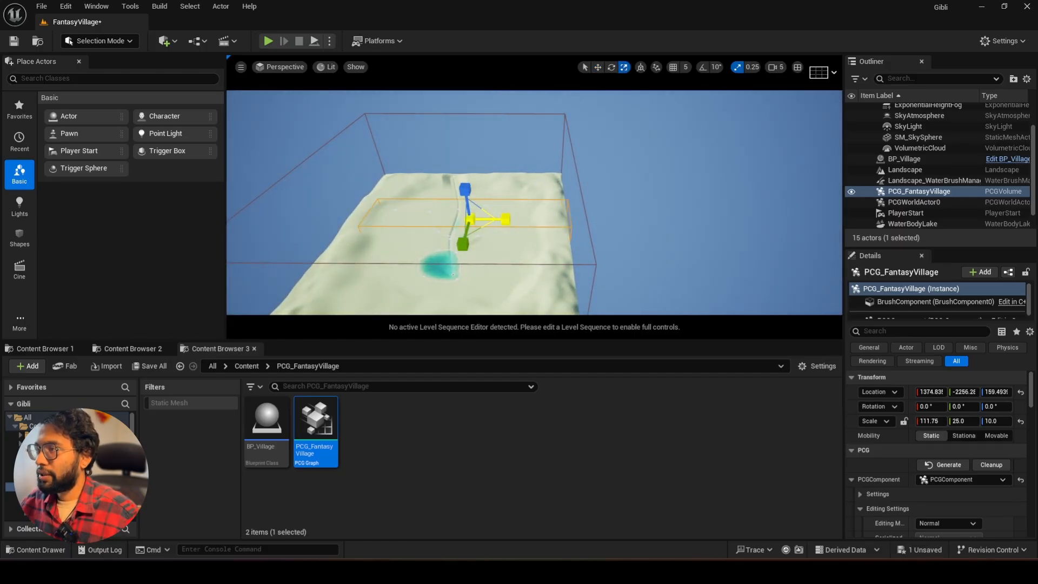
drag(494, 218, 495, 219)
key(a)
mouse_move(493, 218)
right_down()
mouse_move(511, 219)
mouse_move(494, 219)
right_up()
mouse_move(462, 218)
mouse_down()
mouse_move(495, 215)
mouse_move(467, 222)
mouse_up()
key(w)
key(w)
mouse_move(466, 222)
right_down()
mouse_move(454, 219)
mouse_move(457, 200)
mouse_move(466, 222)
right_up()
Scale the PCG volume's height to about 102 and raise the volume to about Z 1381.
scroll(466, 223, up, 2)
key(s)
key(r)
drag(550, 194, 551, 149)
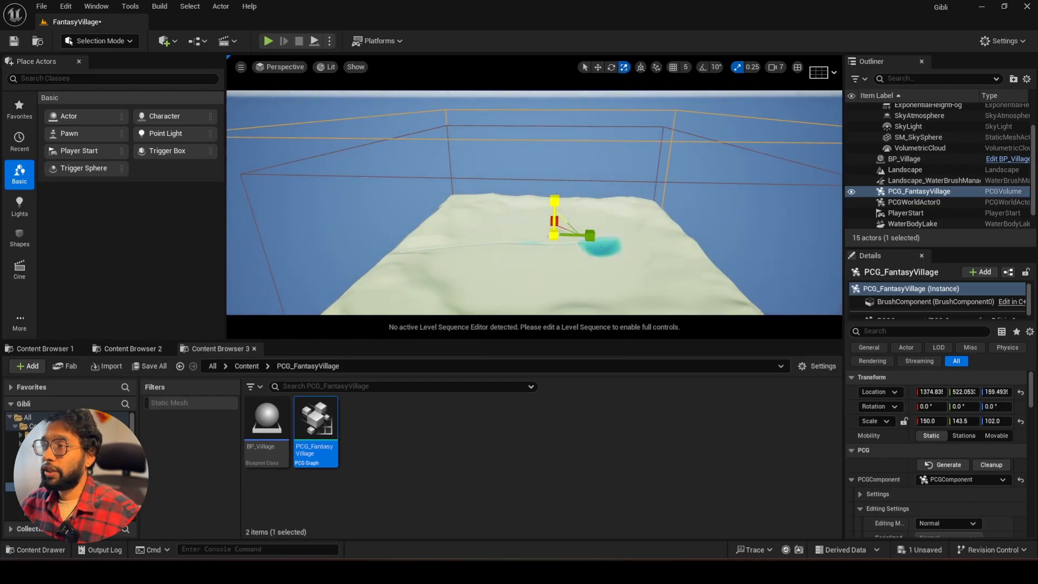
key(w)
drag(555, 205, 555, 190)
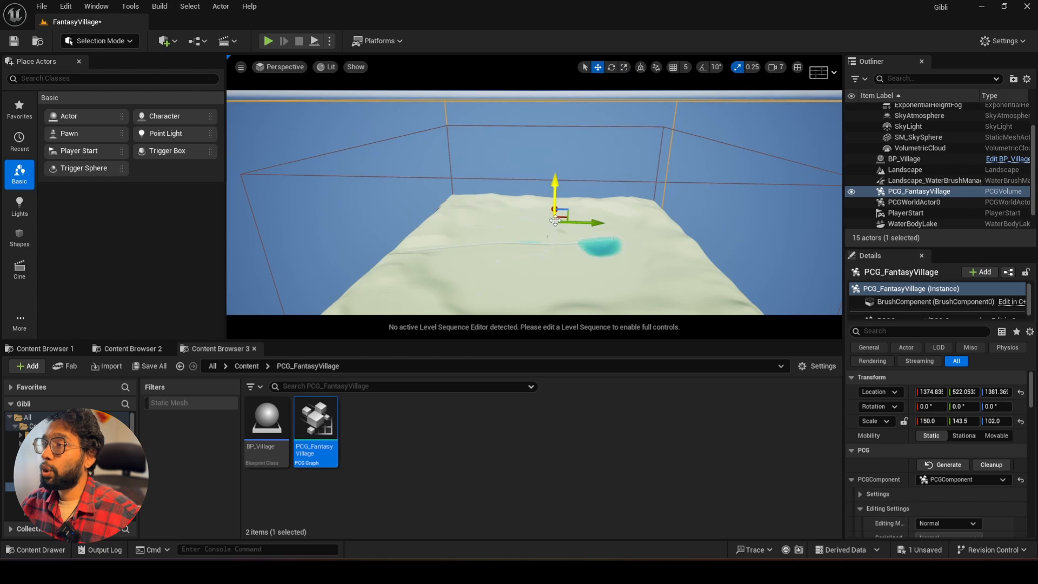
Open the PCG_FantasyVillage graph for editing and enlarge its node area.
right_drag(555, 221, 555, 259)
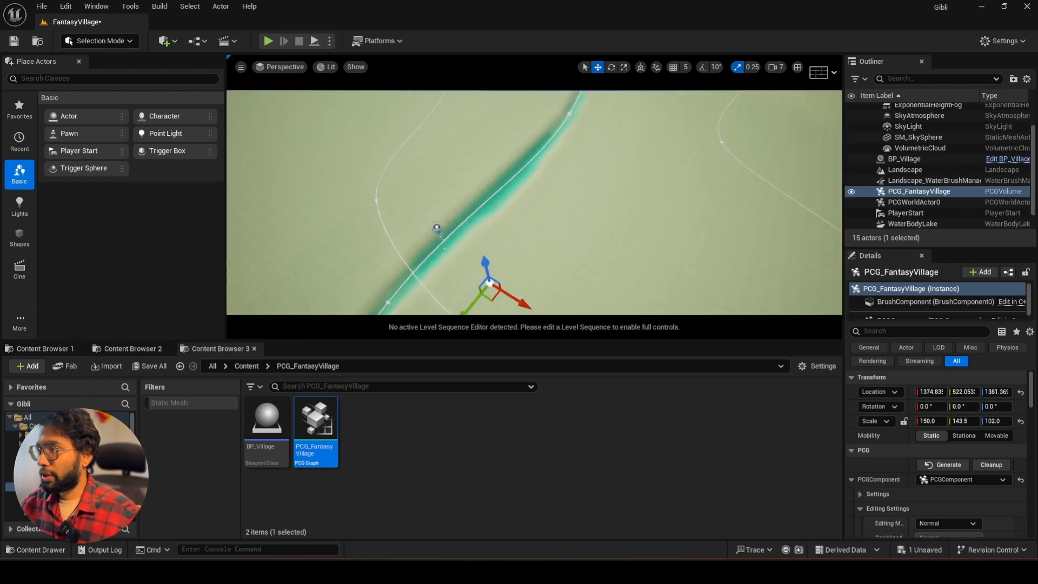
double_click(317, 434)
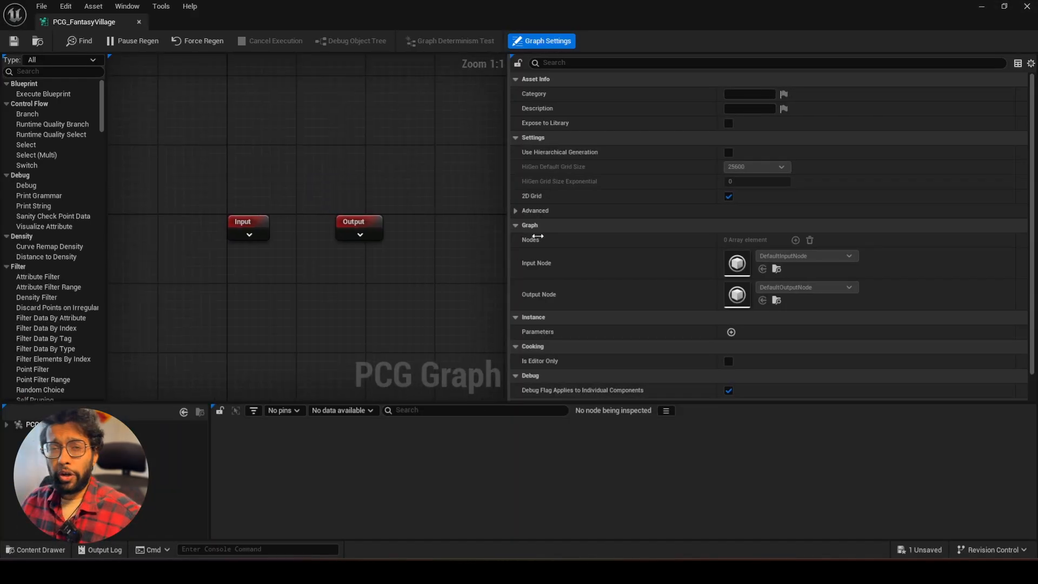
drag(509, 231, 761, 259)
right_drag(364, 301, 578, 185)
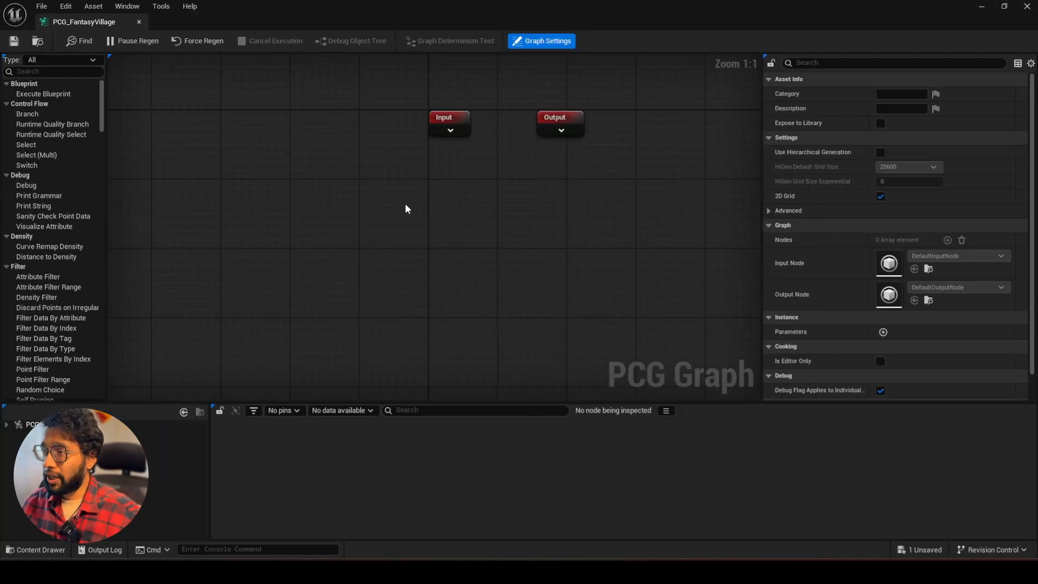
Add a Get Actor Data node to the graph and set its Actor Filter to All World Actors.
right_click(277, 244)
text(get)
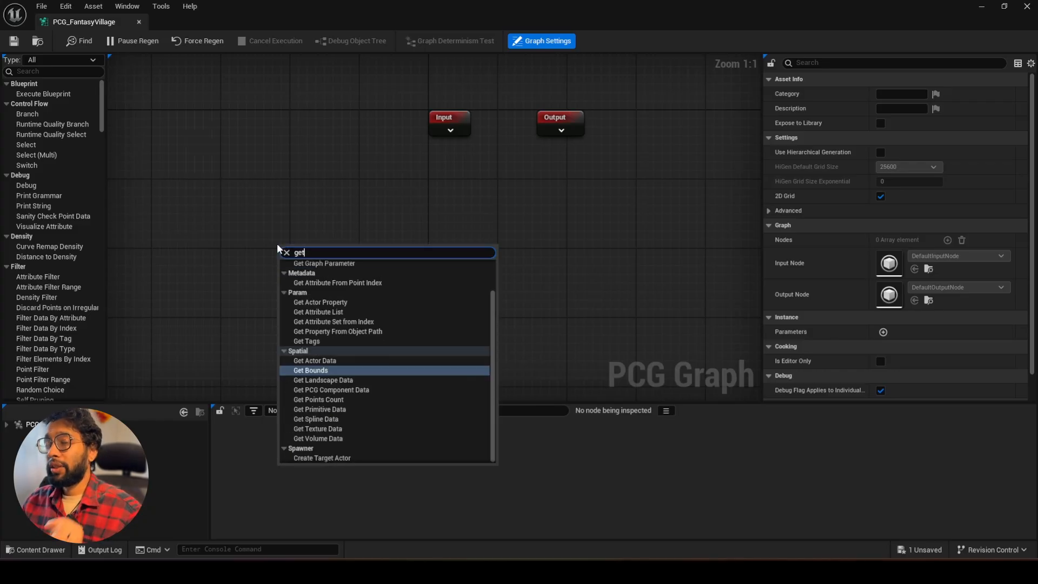
text( act)
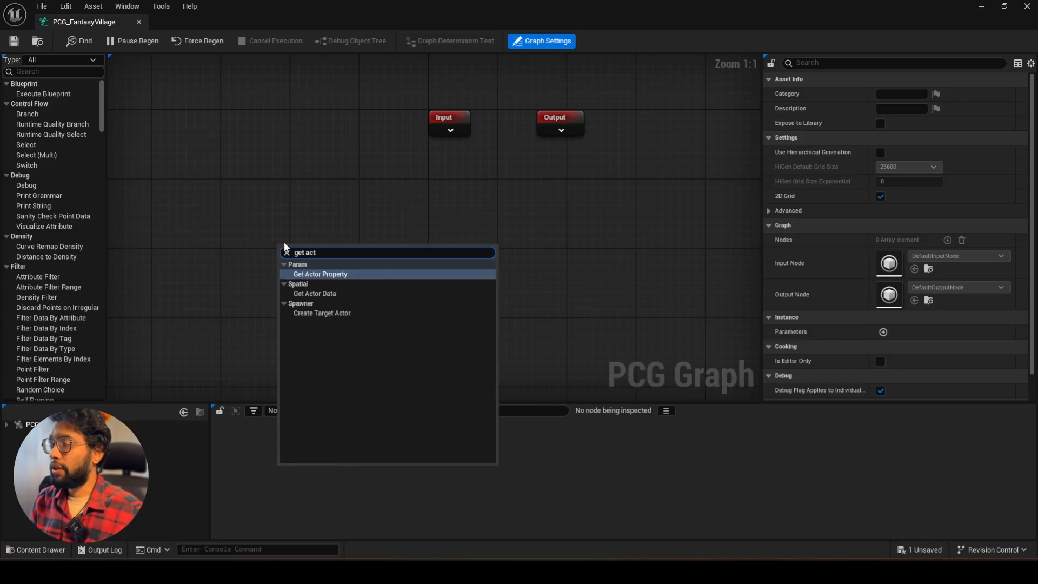
click(325, 294)
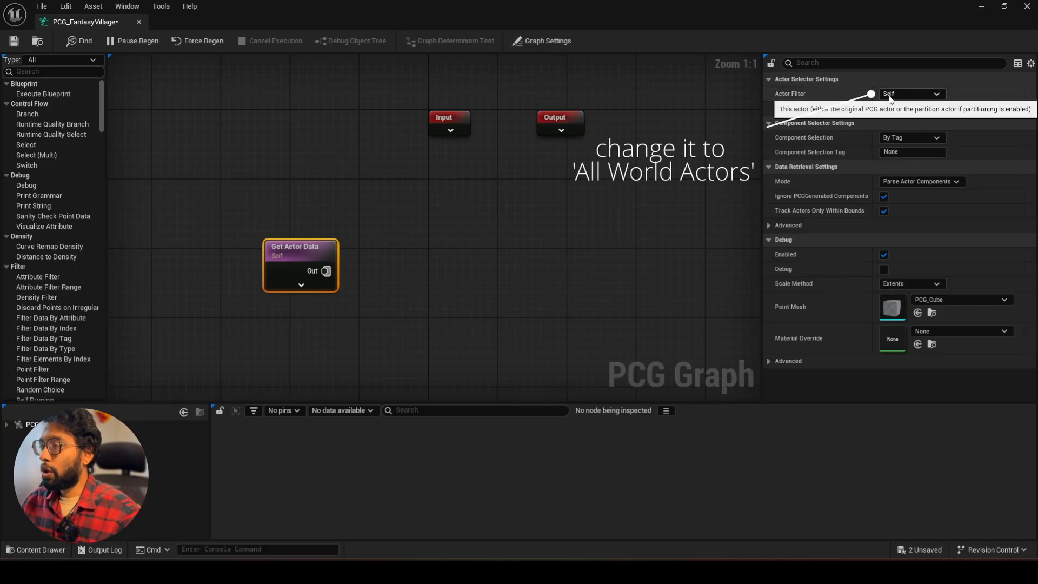
click(909, 94)
click(904, 133)
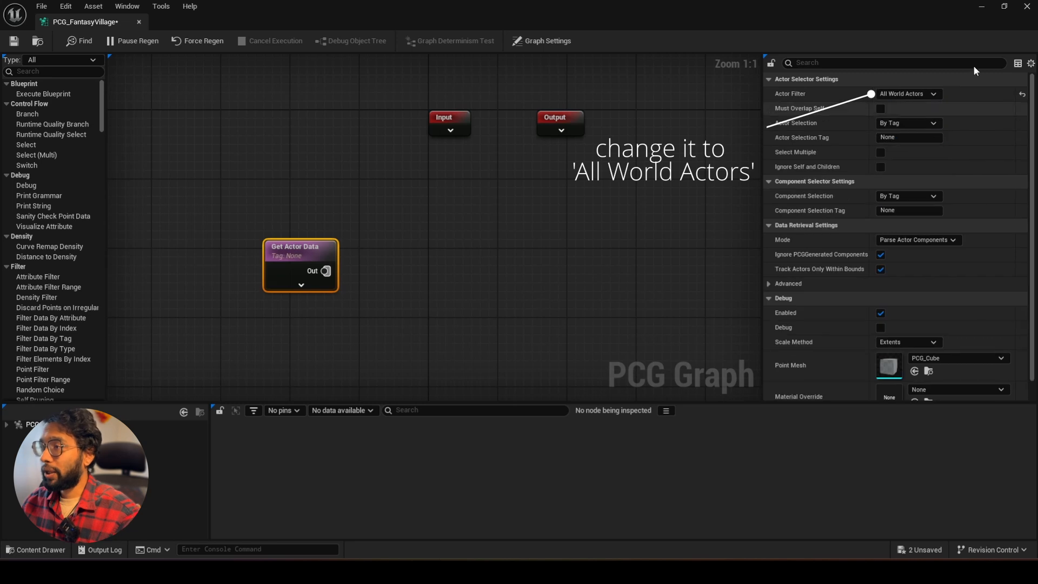
Reduce the graph window to examine the village spline on the landscape, and maximize the graph window again.
click(1004, 7)
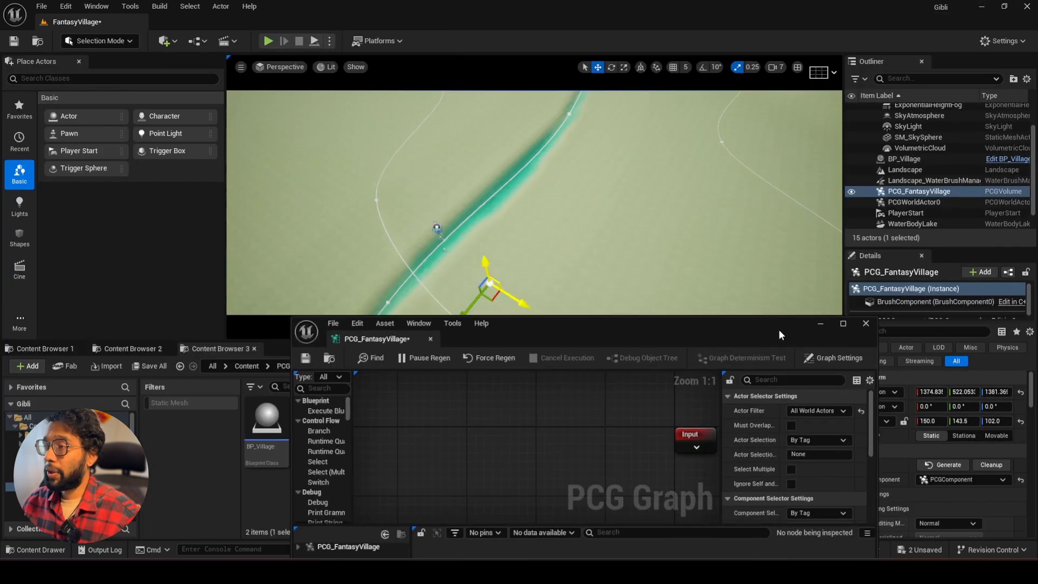
drag(780, 331, 722, 346)
right_drag(503, 192, 547, 186)
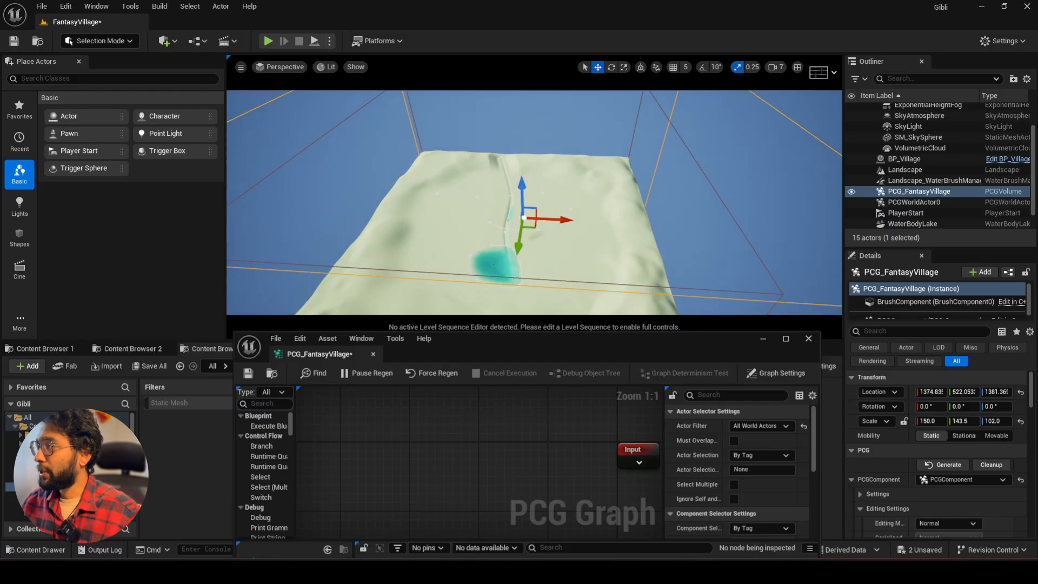
key(w)
right_drag(584, 170, 584, 171)
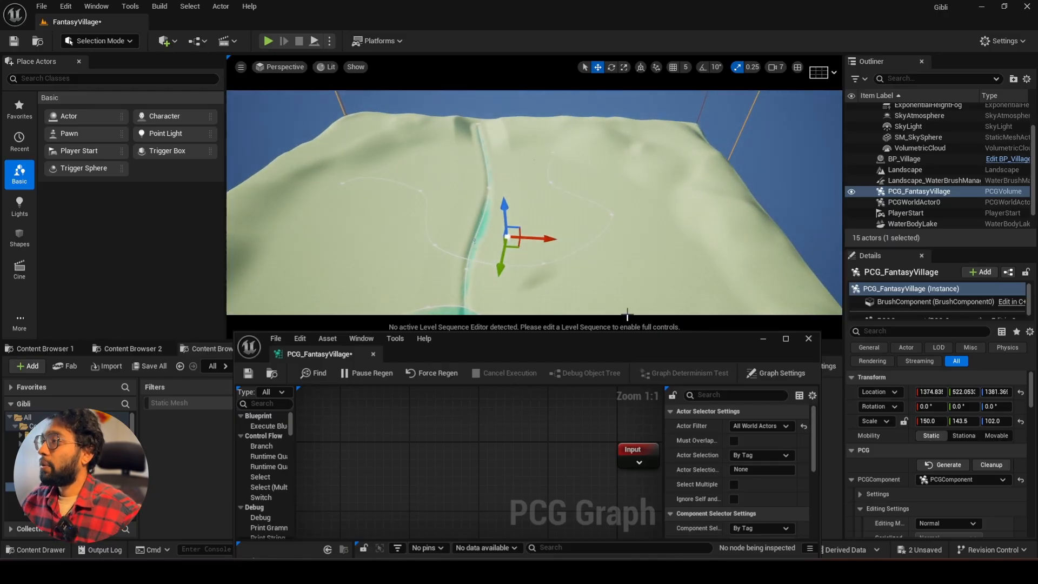
drag(642, 345, 594, 171)
double_click(595, 171)
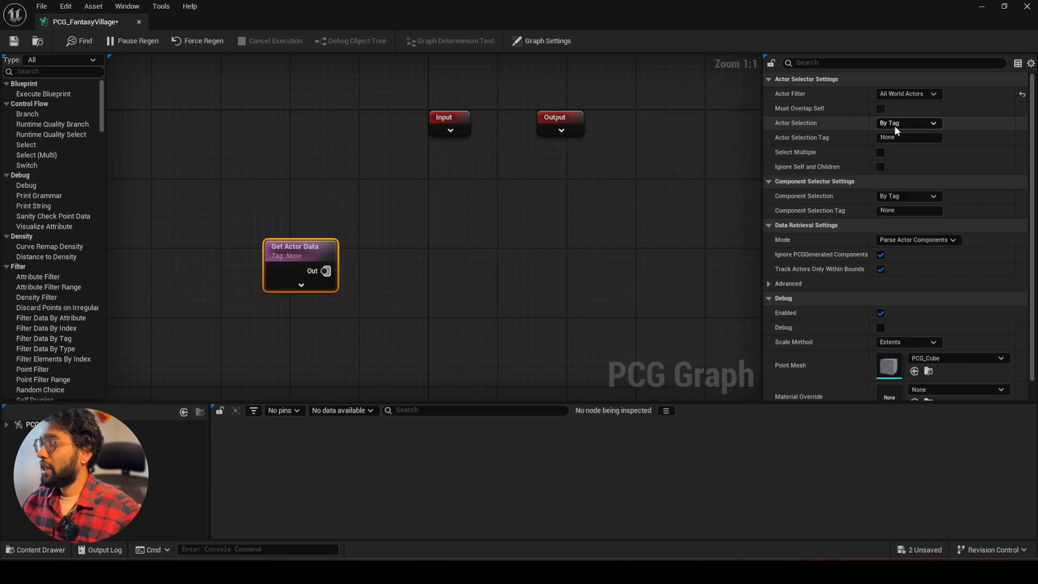
Keep the Get Actor Data node's Actor Selection on By Tag and set its Actor Selection Tag to Village.
click(893, 124)
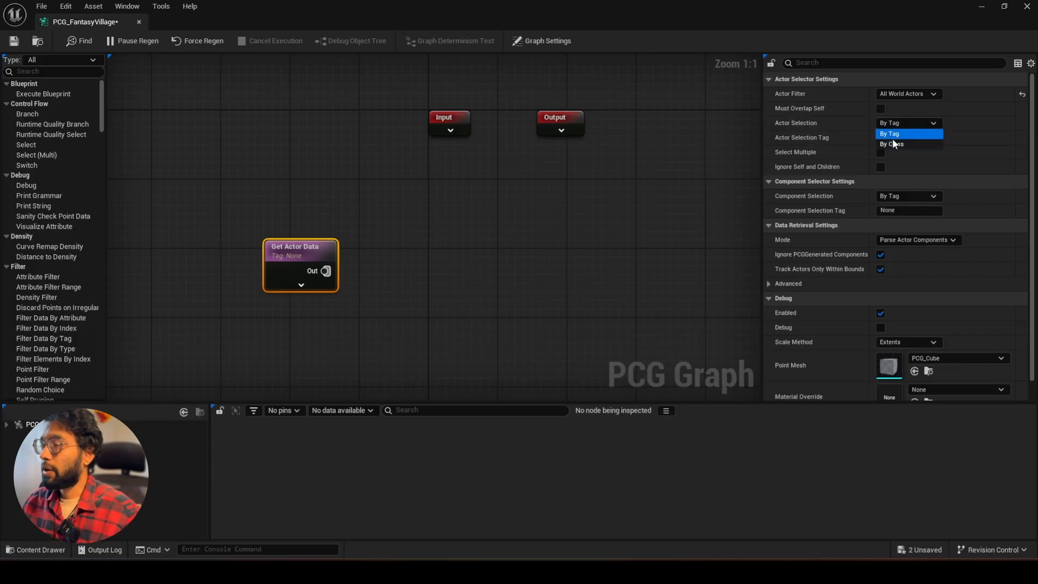
click(899, 125)
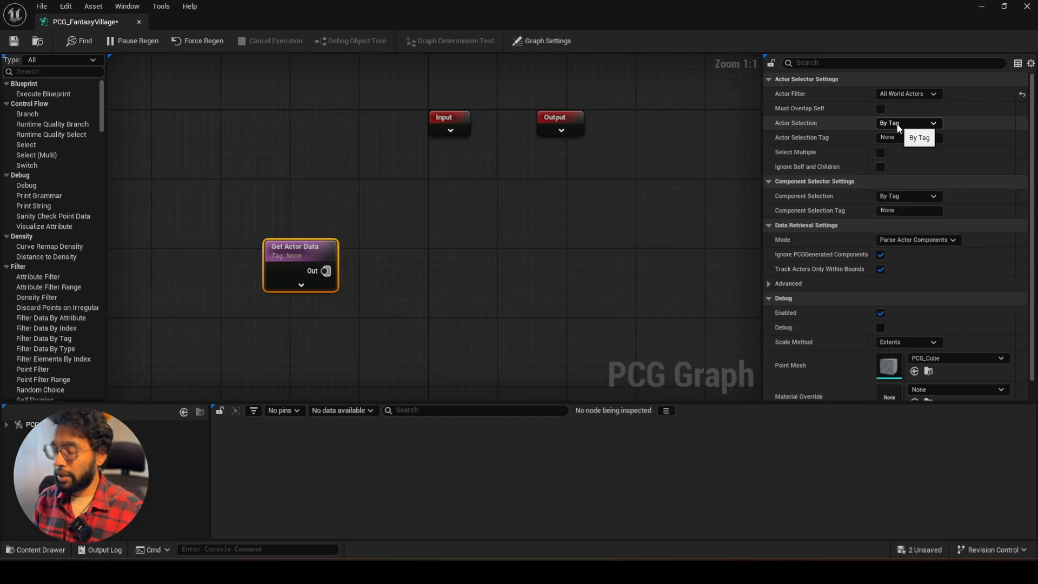
click(899, 124)
click(892, 134)
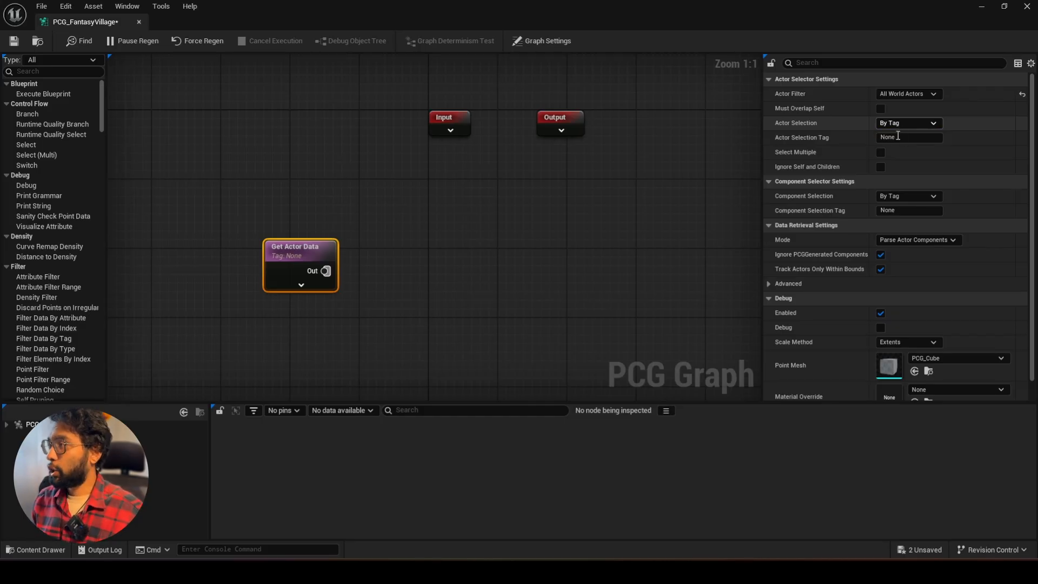
click(898, 137)
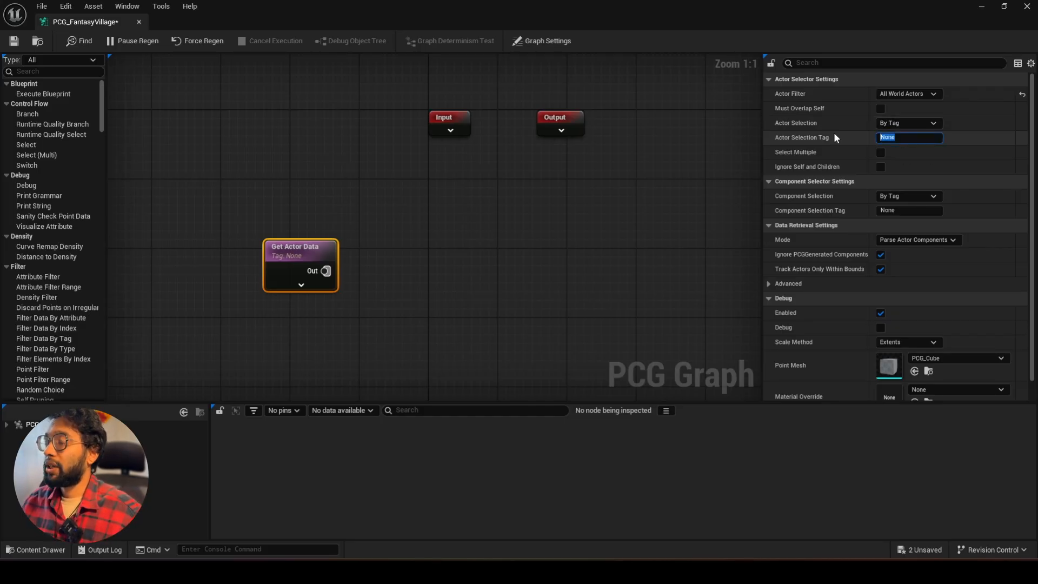
text(Villag)
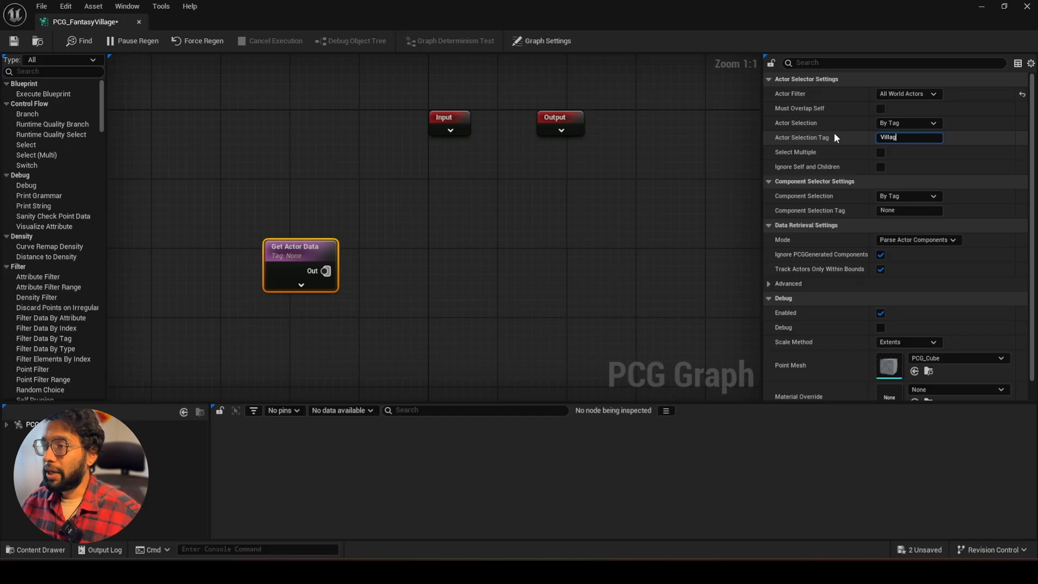
text(e)
key(Return)
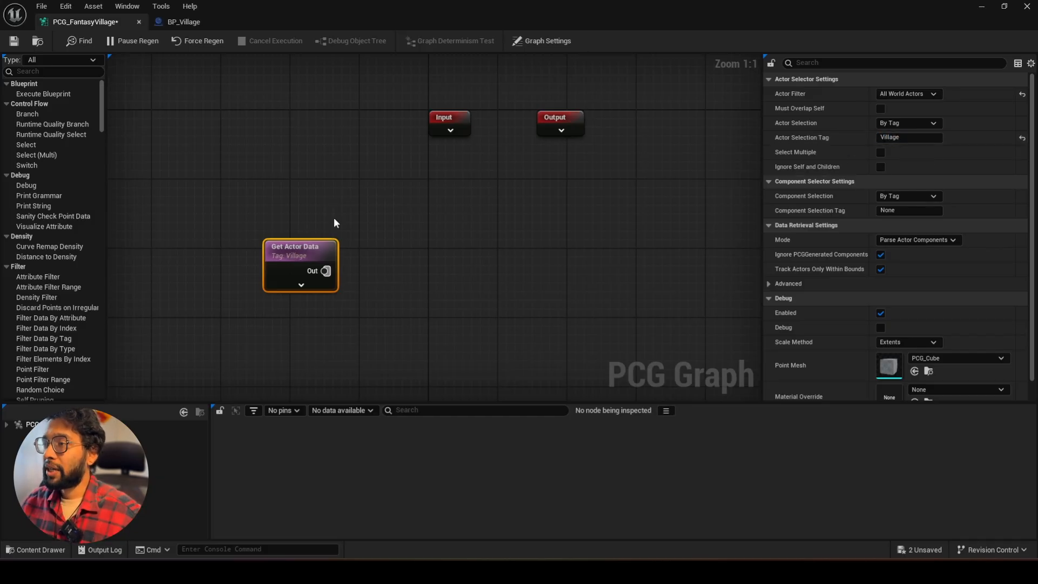
Move the Get Actor Data node aside, connect a Spline Sampler to its output, and tidy the filter node between them.
drag(313, 248, 200, 255)
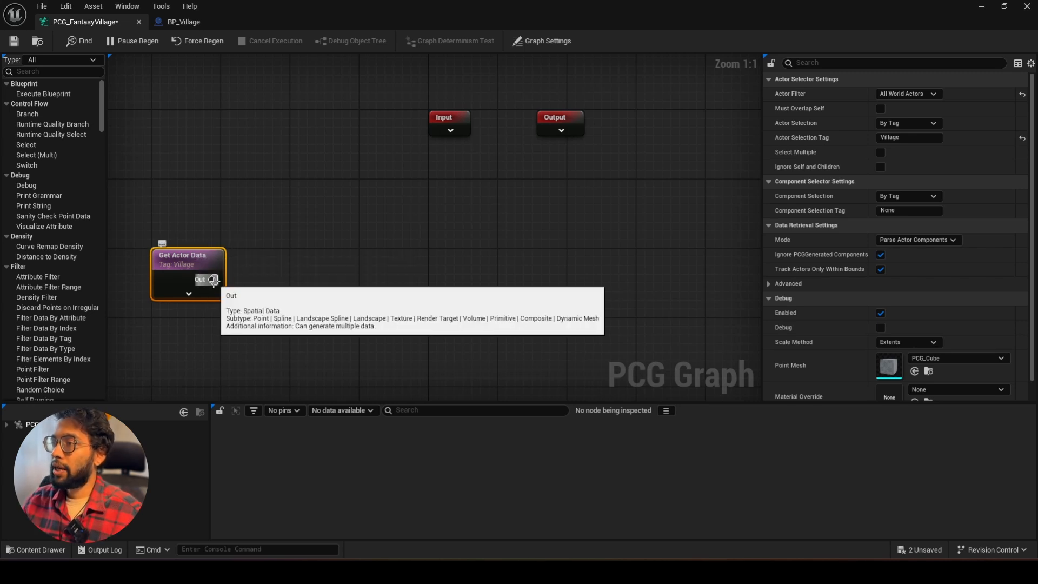
drag(213, 280, 389, 228)
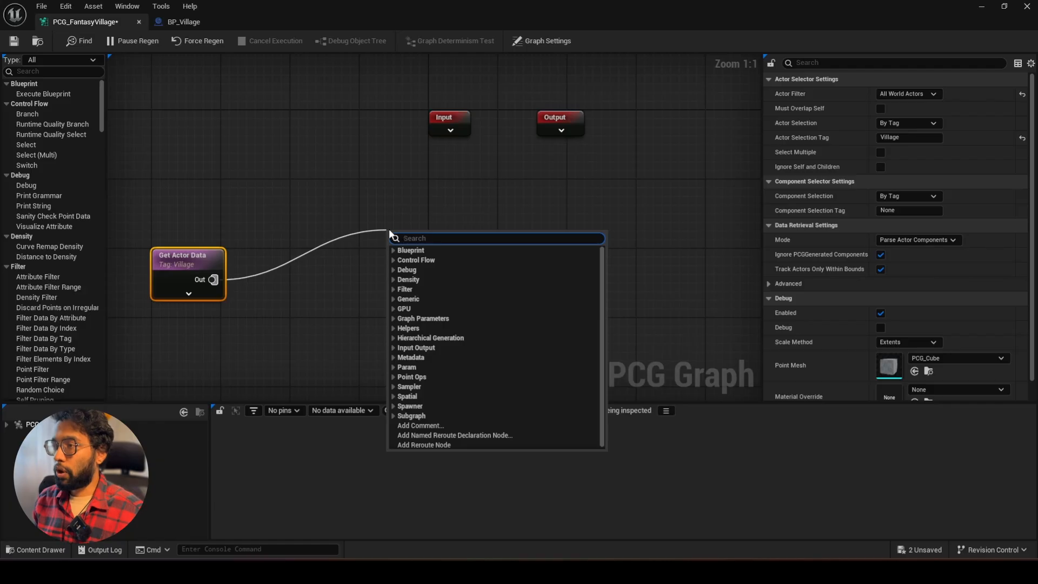
text(spli)
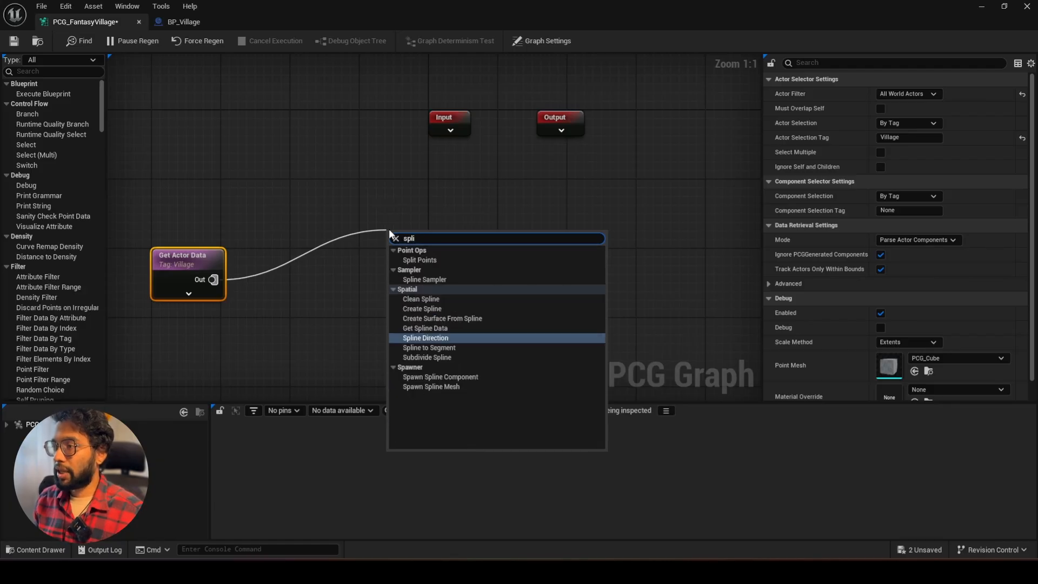
click(414, 281)
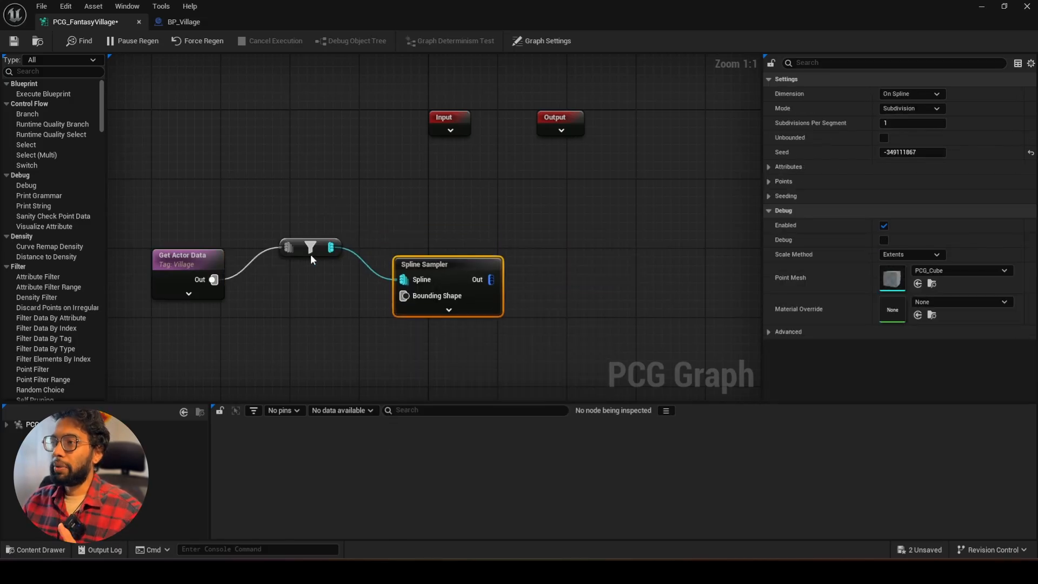
drag(311, 259, 304, 276)
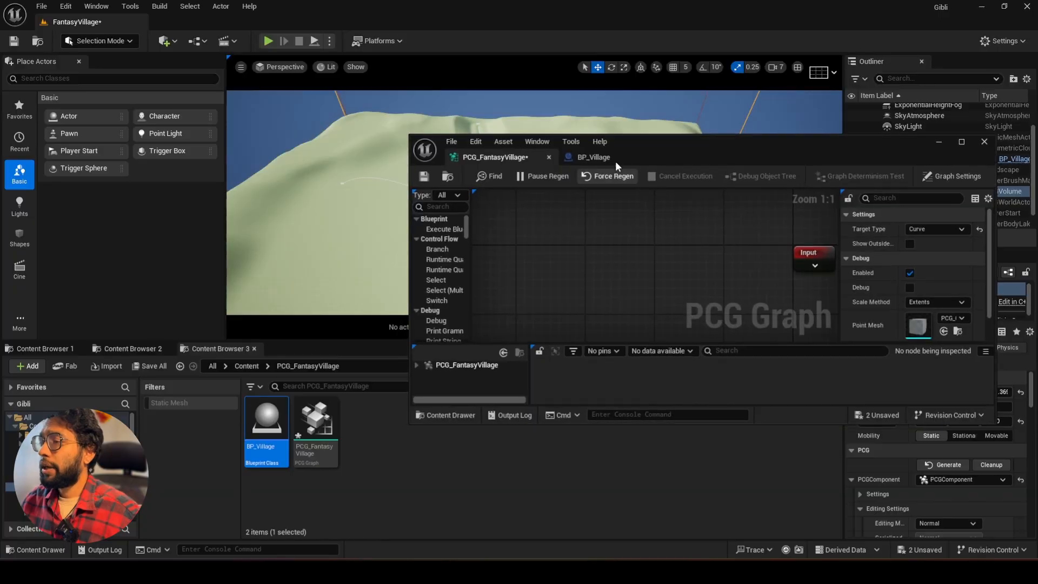
Move the graph window clear of the village spline and connect a Bounds Modifier node to the Spline Sampler's output.
drag(616, 161, 677, 301)
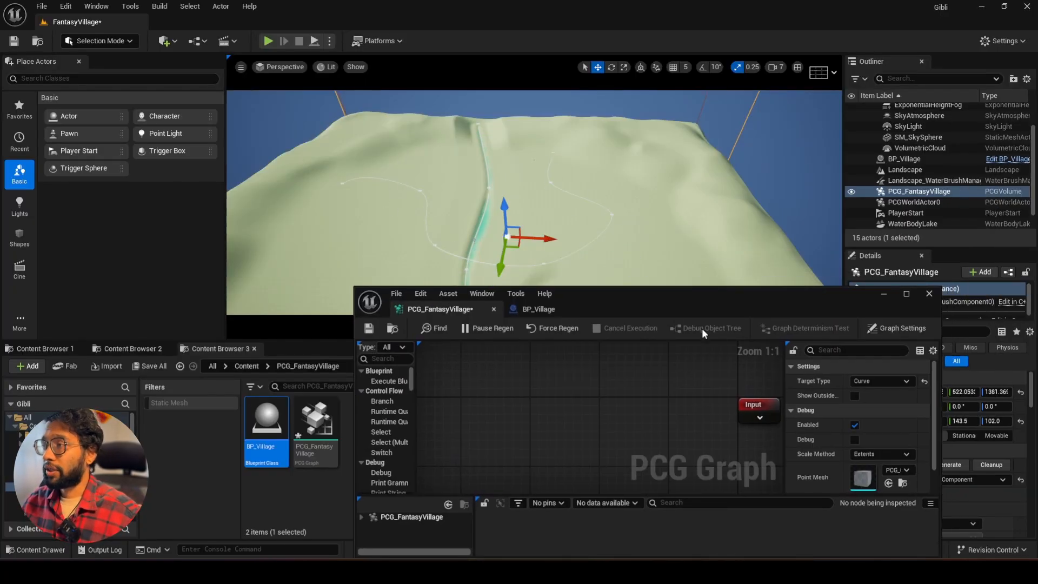
drag(730, 302, 671, 249)
right_drag(605, 353, 463, 262)
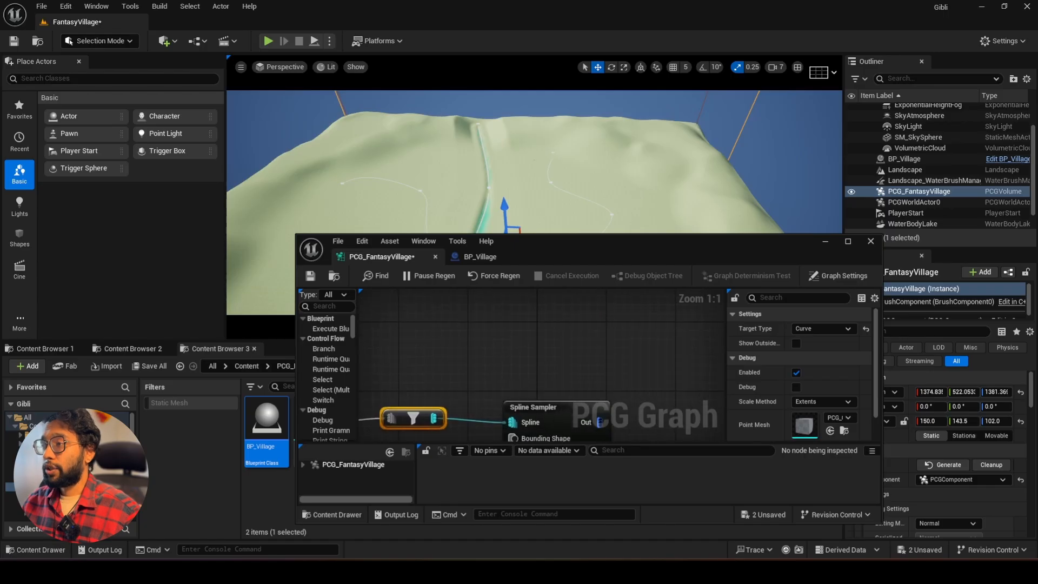
scroll(471, 364, down, 2)
right_drag(512, 356, 434, 319)
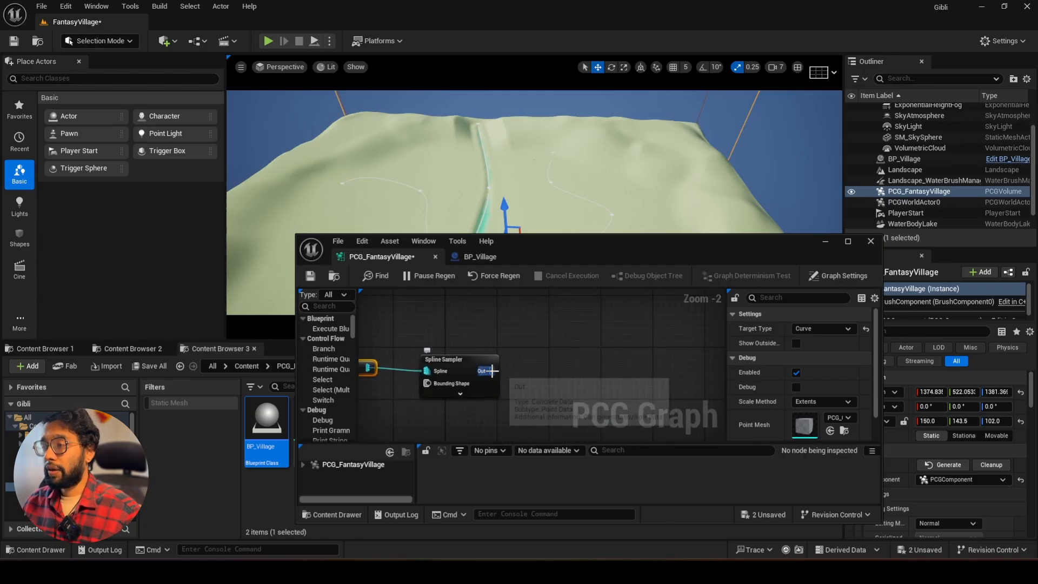
drag(491, 371, 542, 370)
text(bound)
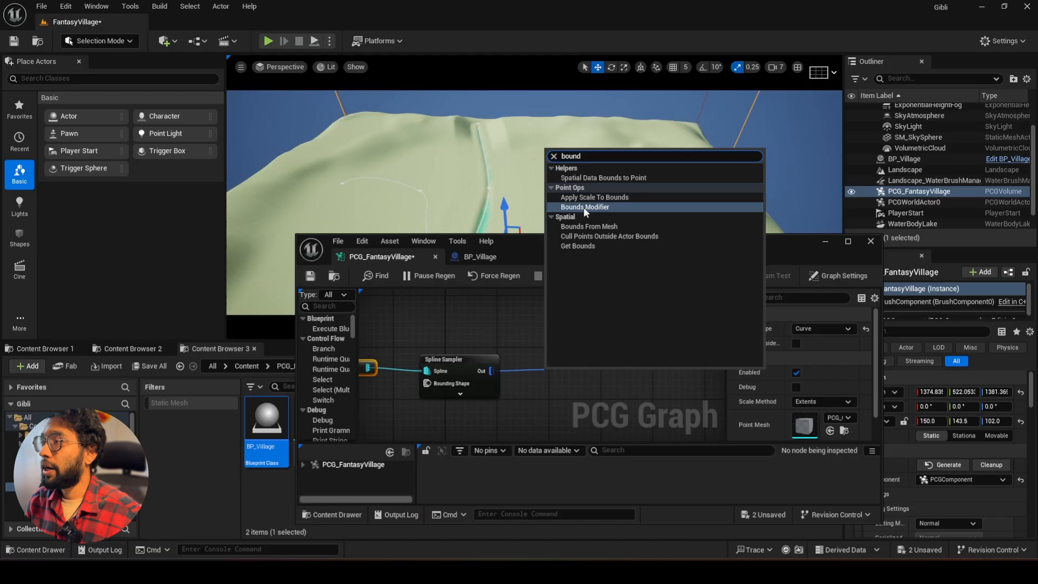
click(583, 207)
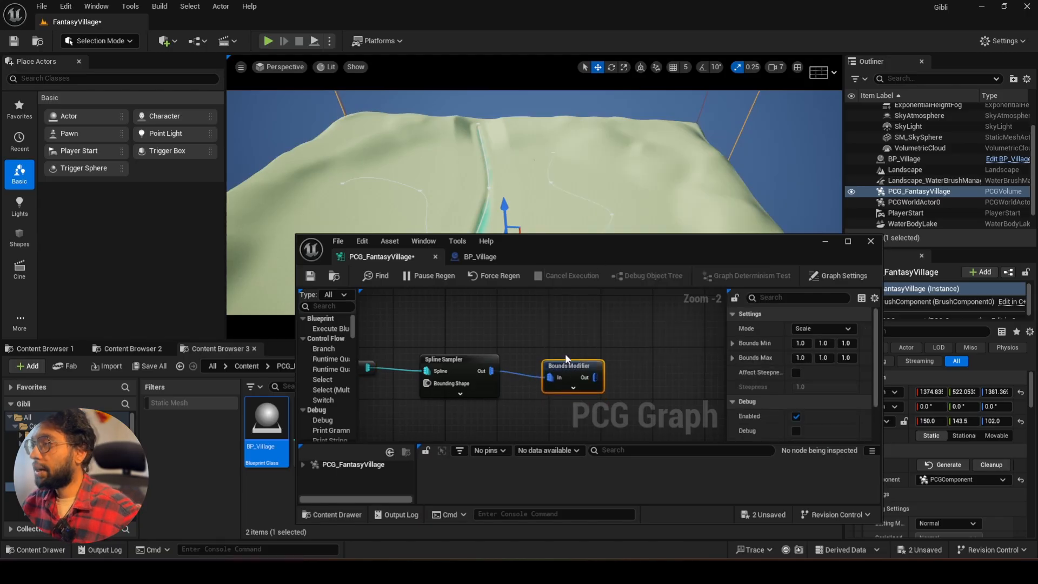
Set the Bounds Modifier's Bounds Min and Bounds Max Y to 50 and enable debug on the node.
drag(612, 247, 601, 283)
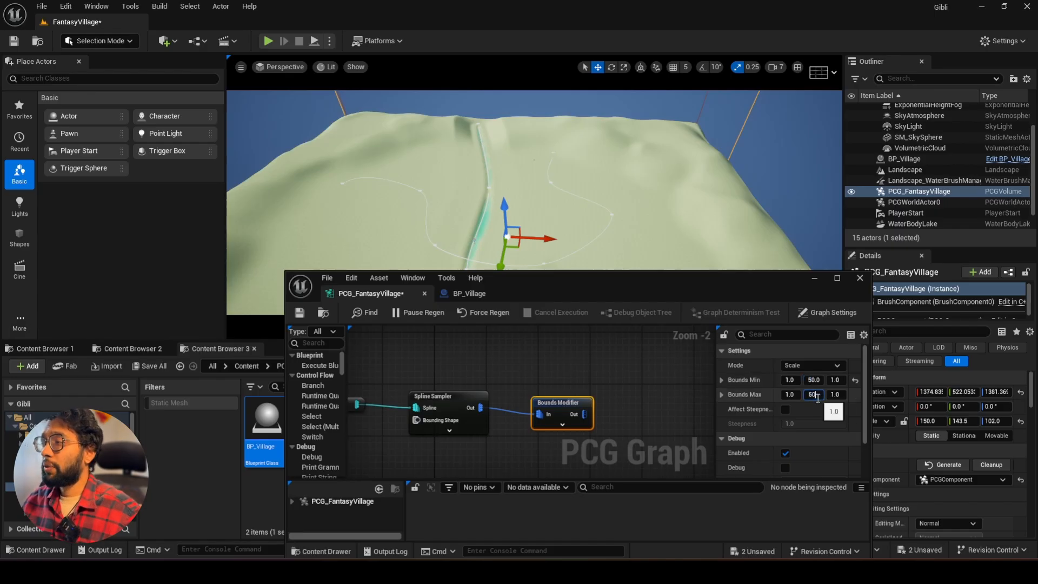
right_click(566, 401)
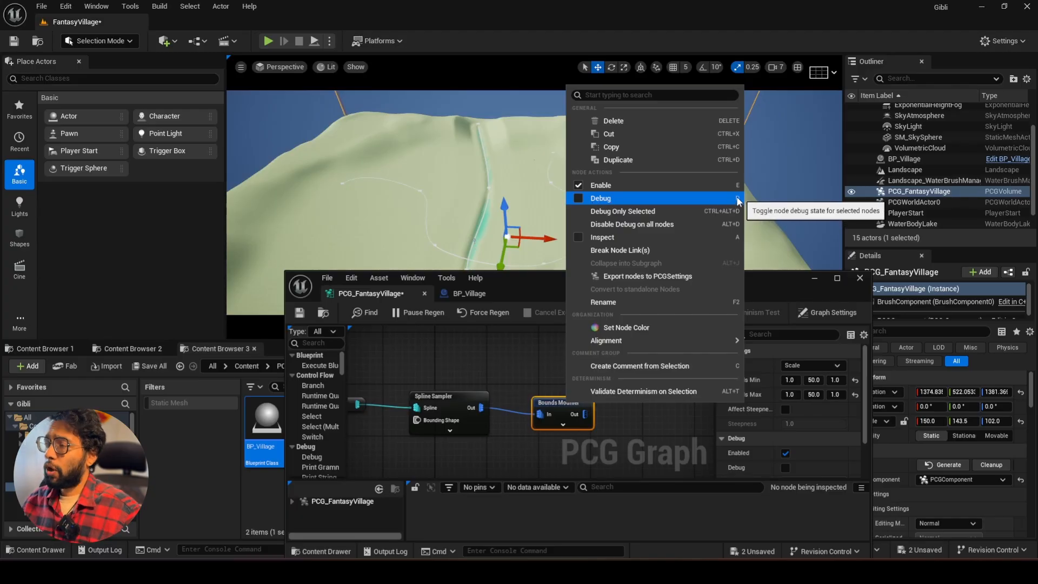
click(579, 198)
scroll(719, 180, down, 8)
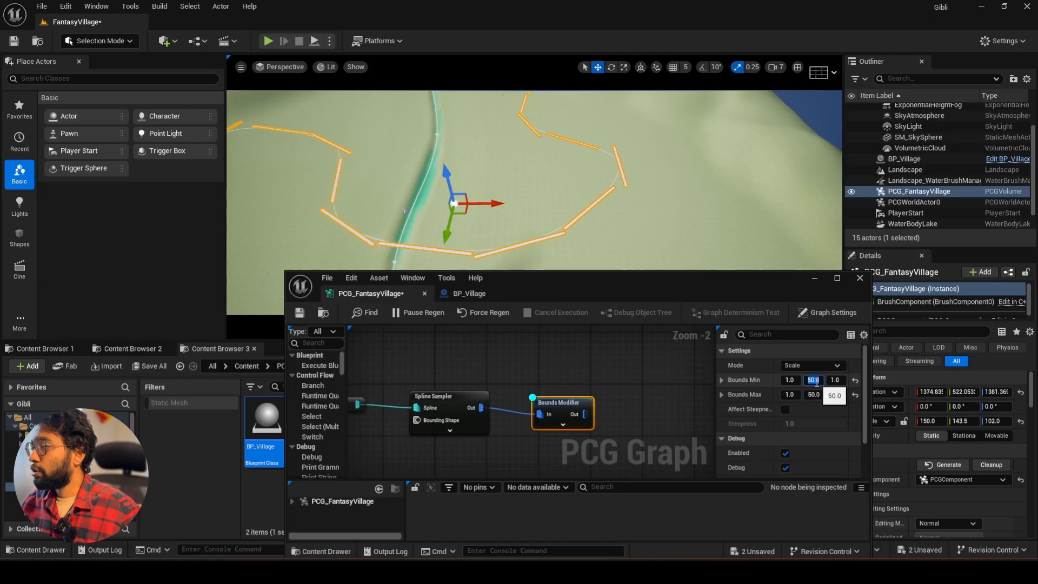
Set the Bounds Modifier's Bounds Min and Bounds Max Y to 100, straighten its connection, and disable its debug display.
key(Return)
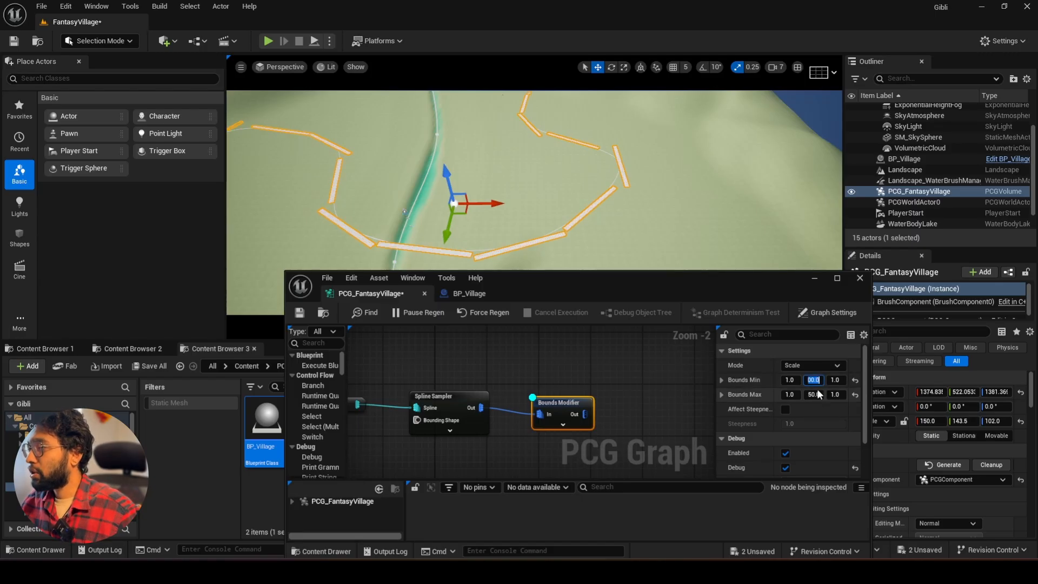
key(Return)
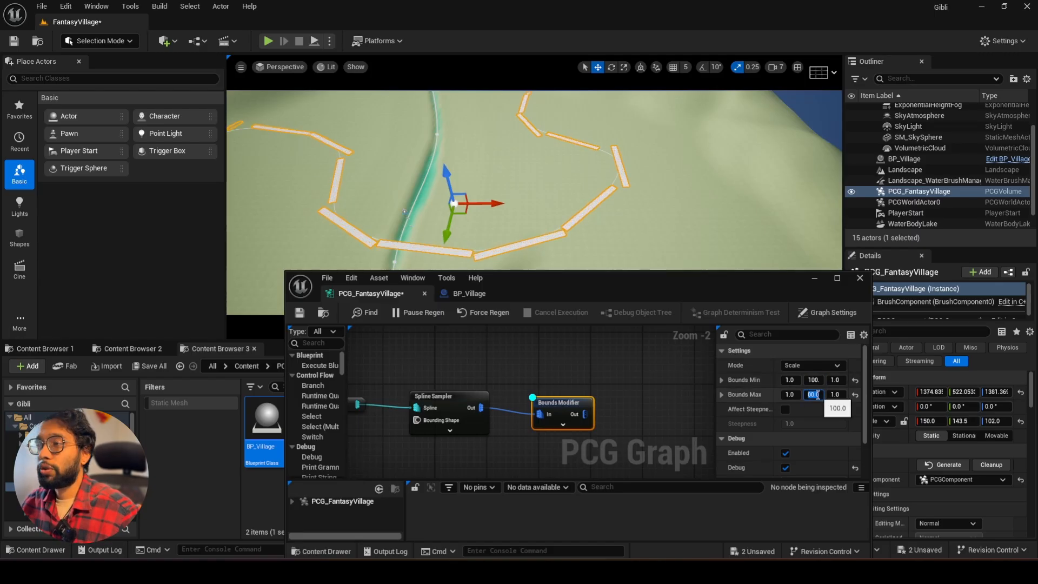
right_drag(562, 157, 563, 159)
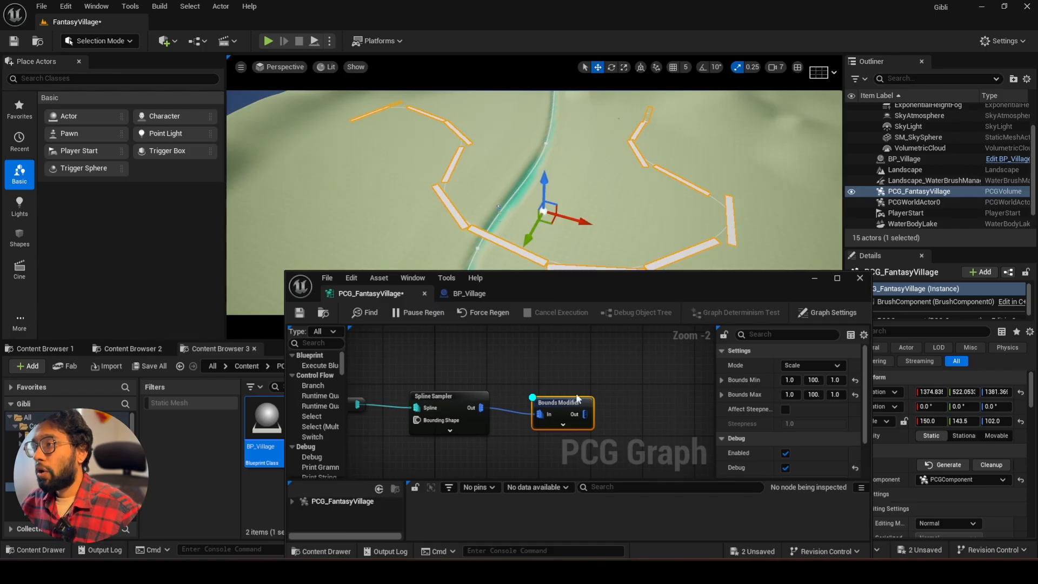
key(q)
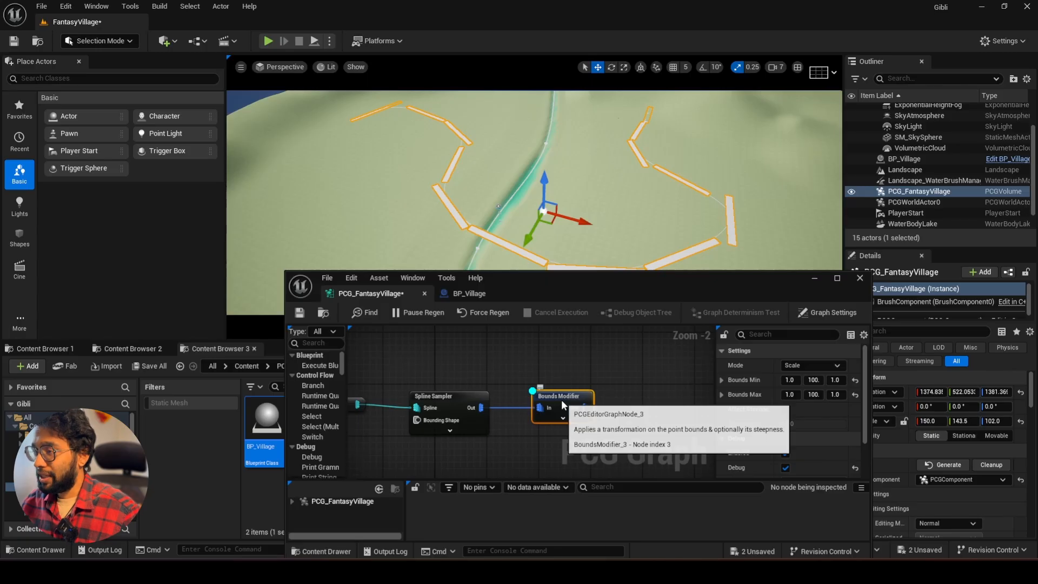
key(d)
Connect a Static Mesh Spawner node to the Bounds Modifier's output and line it up with that node.
right_drag(600, 386, 500, 385)
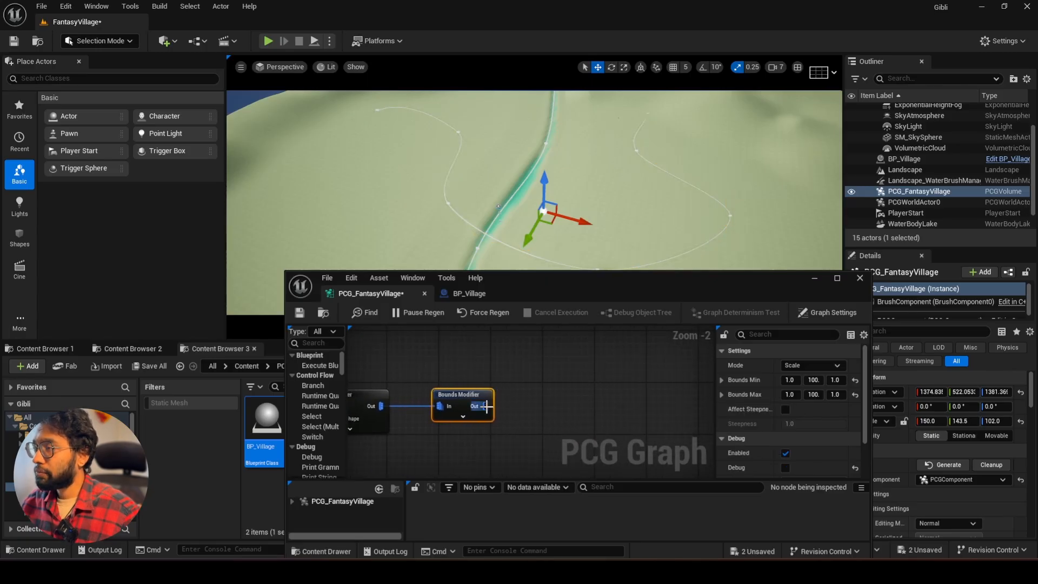
drag(486, 407, 556, 404)
text(s)
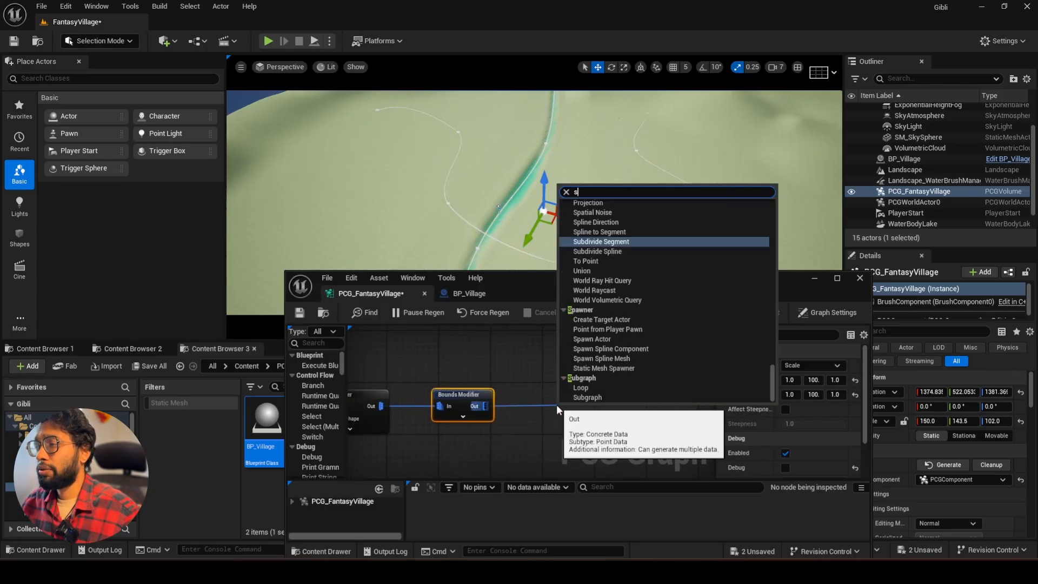
text(ta)
click(596, 280)
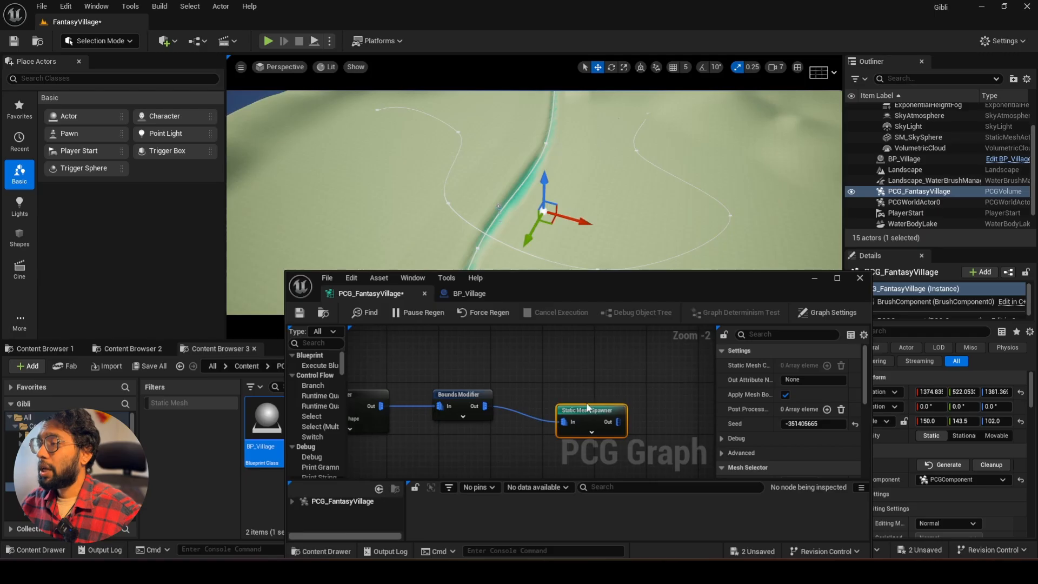
drag(588, 407, 582, 391)
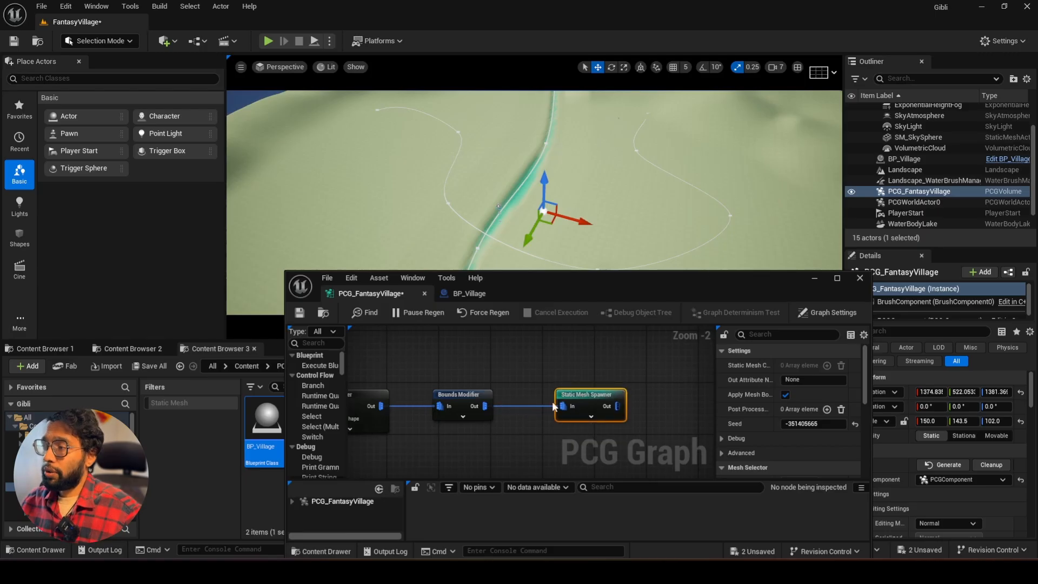
Maximize the graph window, add one mesh entry to the Static Mesh Spawner, and expand the entry's descriptor.
scroll(758, 437, down, 4)
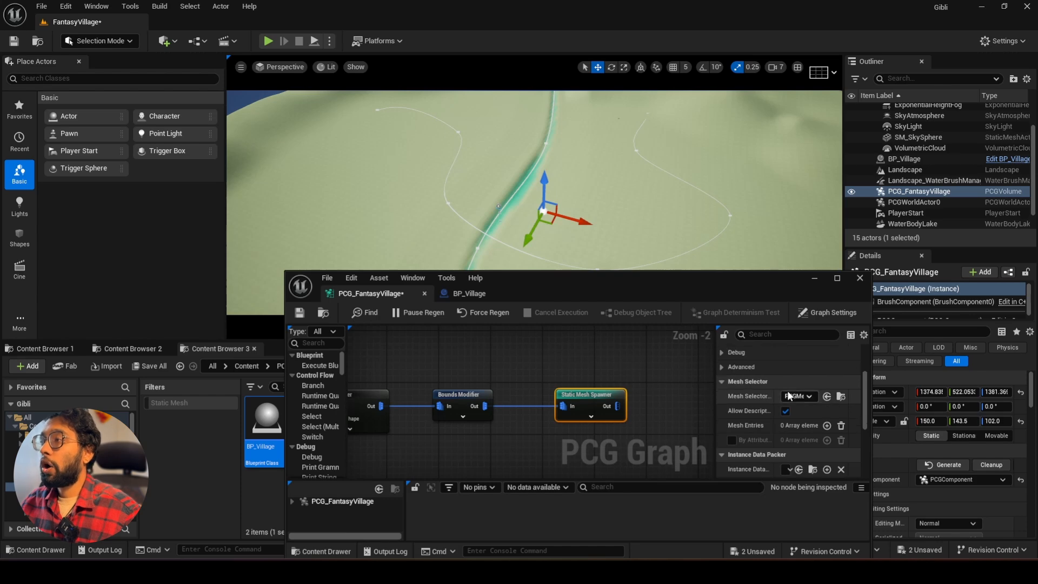
double_click(779, 286)
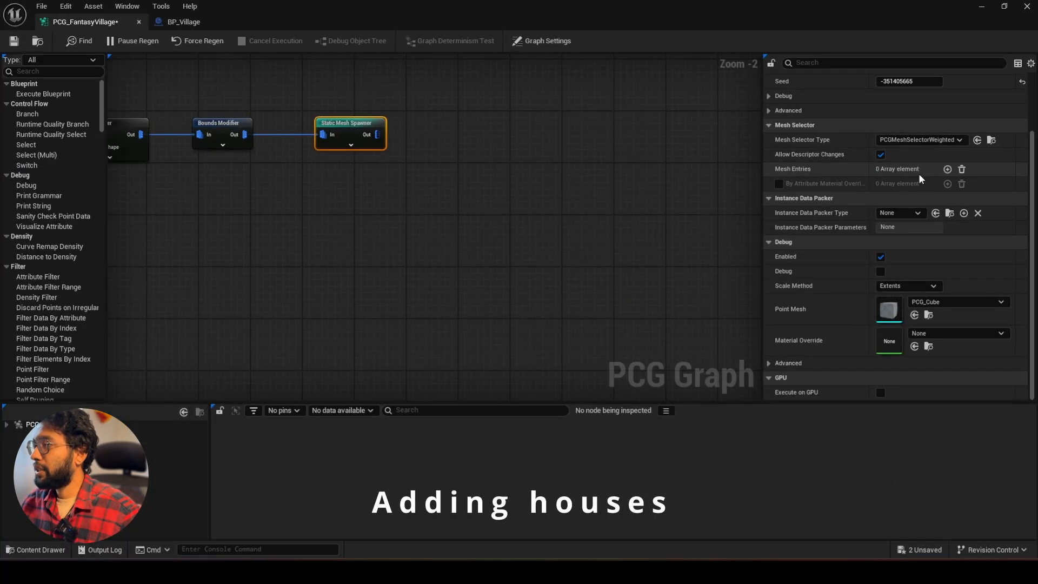
click(948, 170)
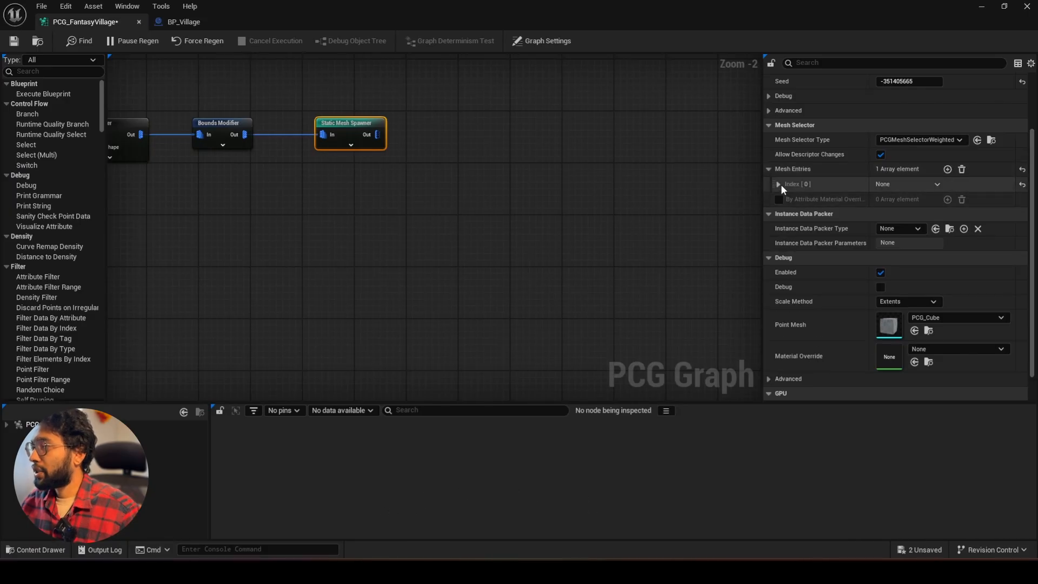
click(779, 185)
click(787, 199)
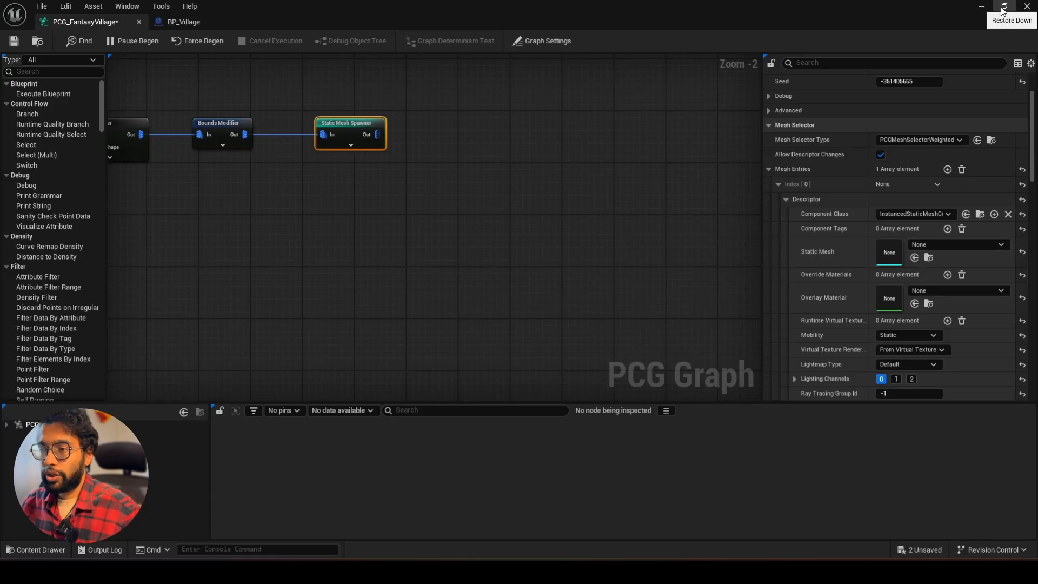
Reduce the graph window to uncover the StylizedProvencal assets and filter them by "house".
click(1005, 6)
drag(689, 266, 718, 111)
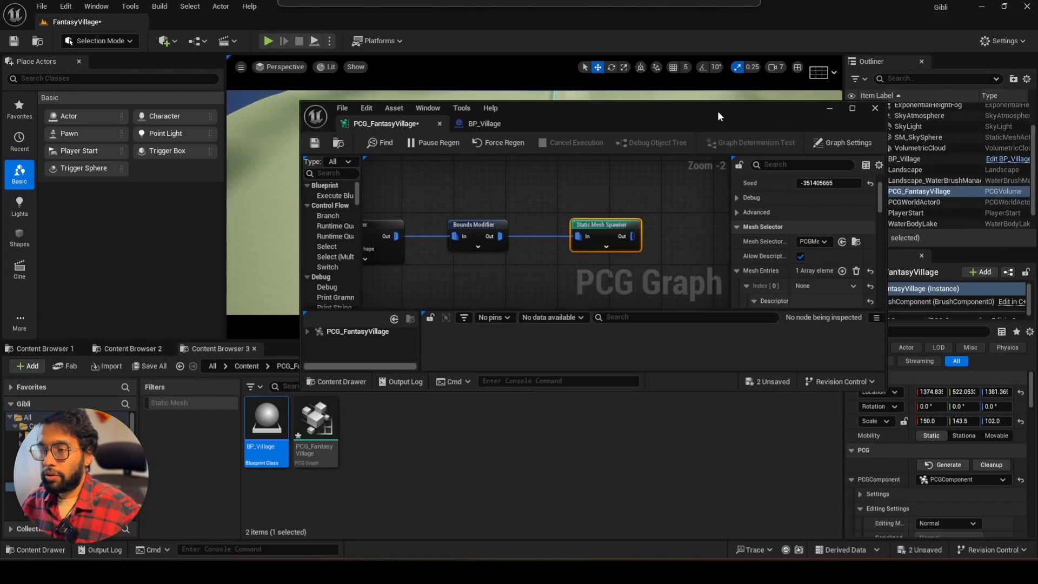
click(121, 349)
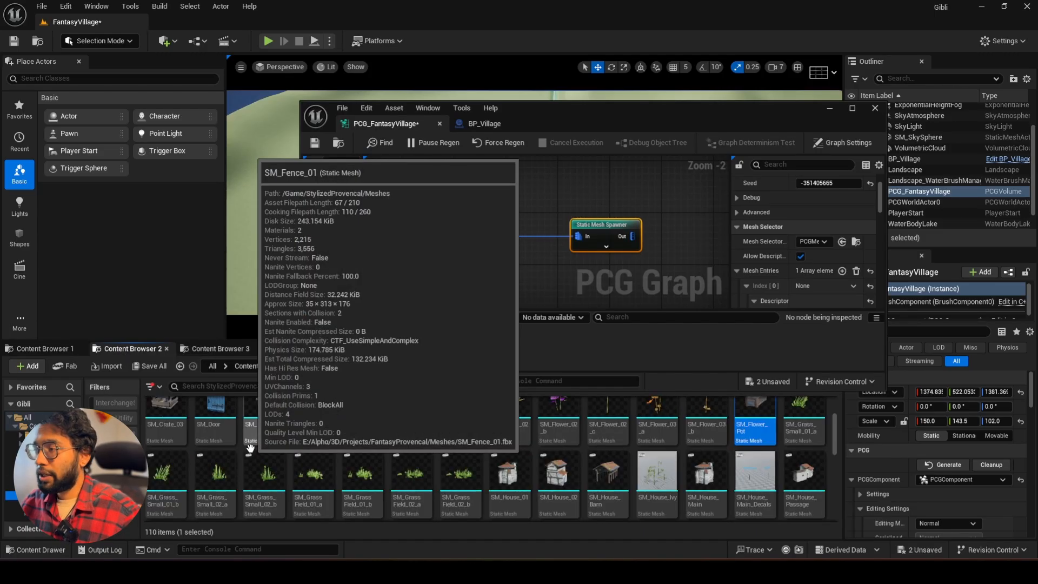
scroll(224, 411, down, 1)
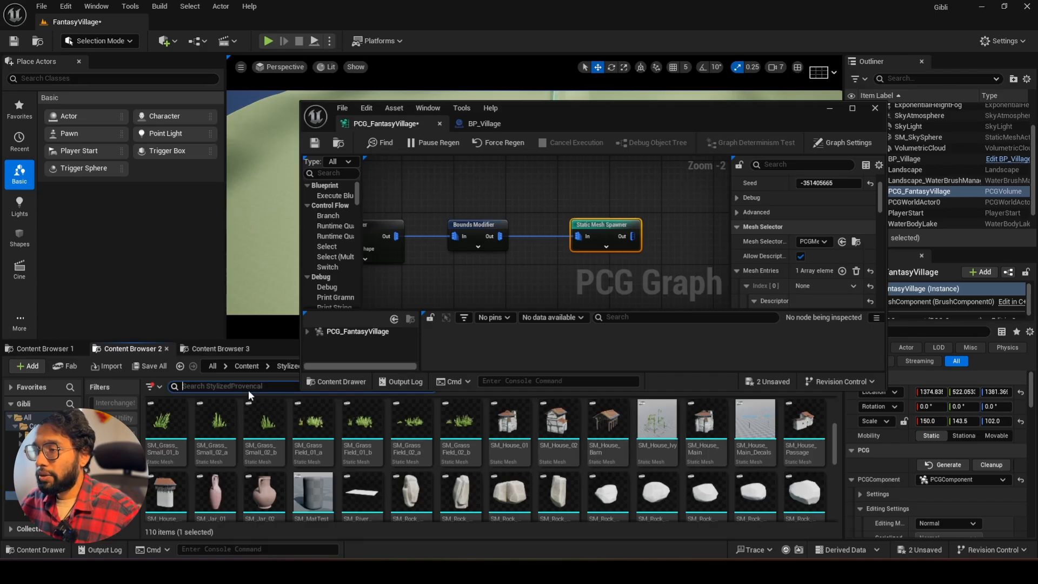
text(house)
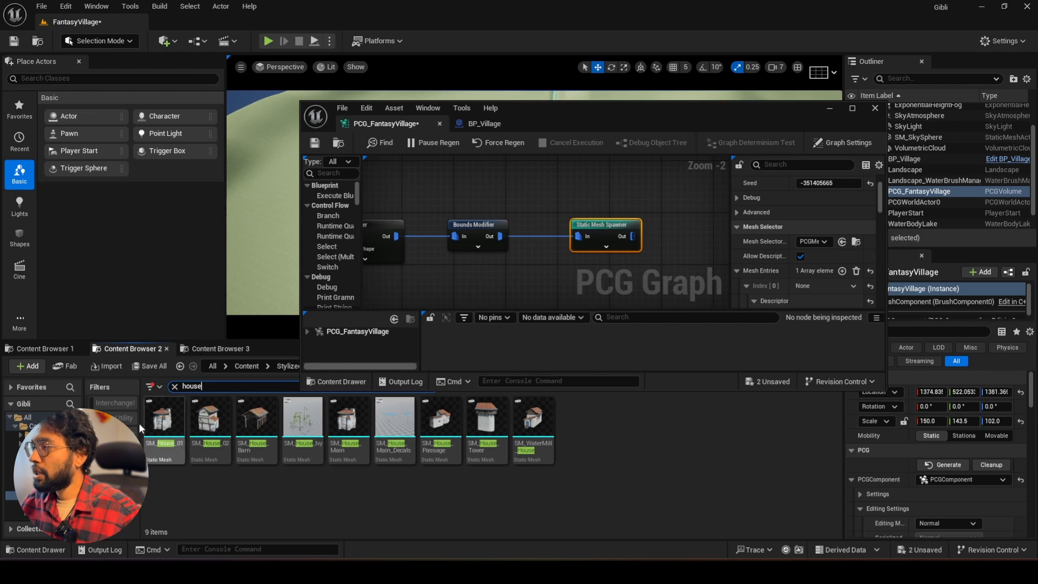
Assign SM_House_01 as the static mesh of the spawner's first entry and uncover the viewport to view the spawned houses.
click(156, 432)
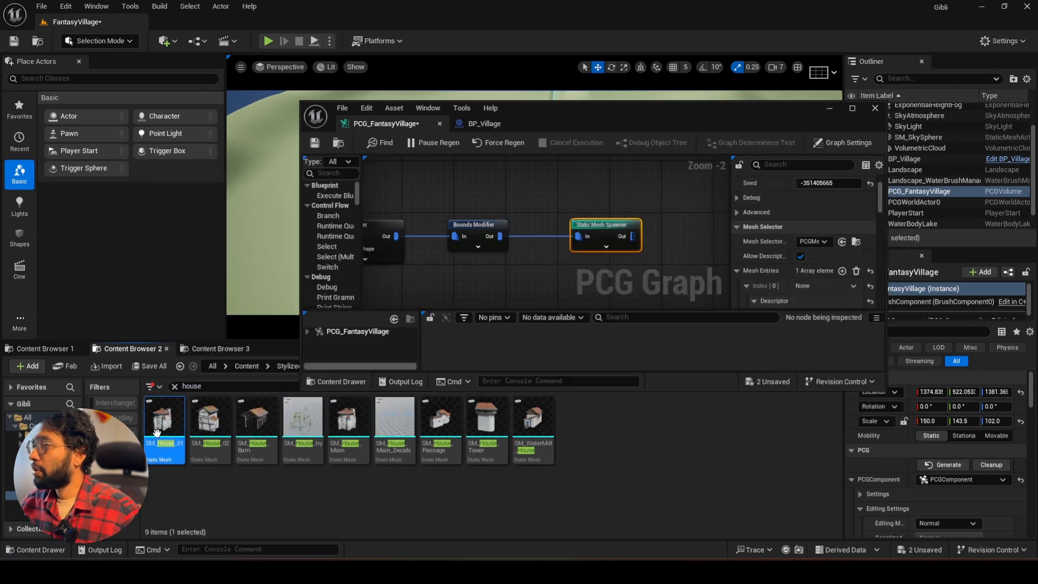
scroll(806, 257, down, 5)
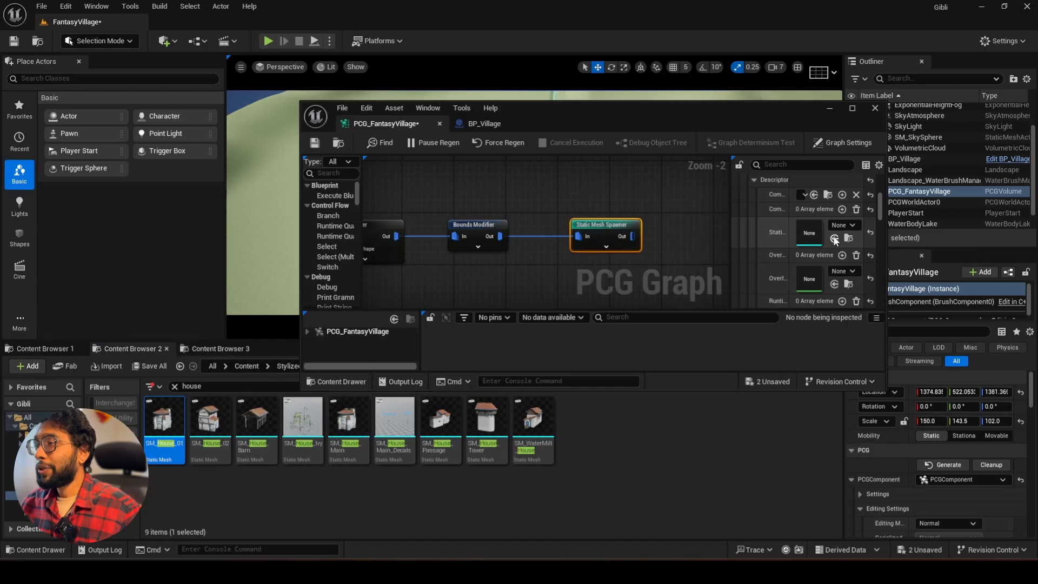
click(836, 240)
drag(762, 108, 760, 284)
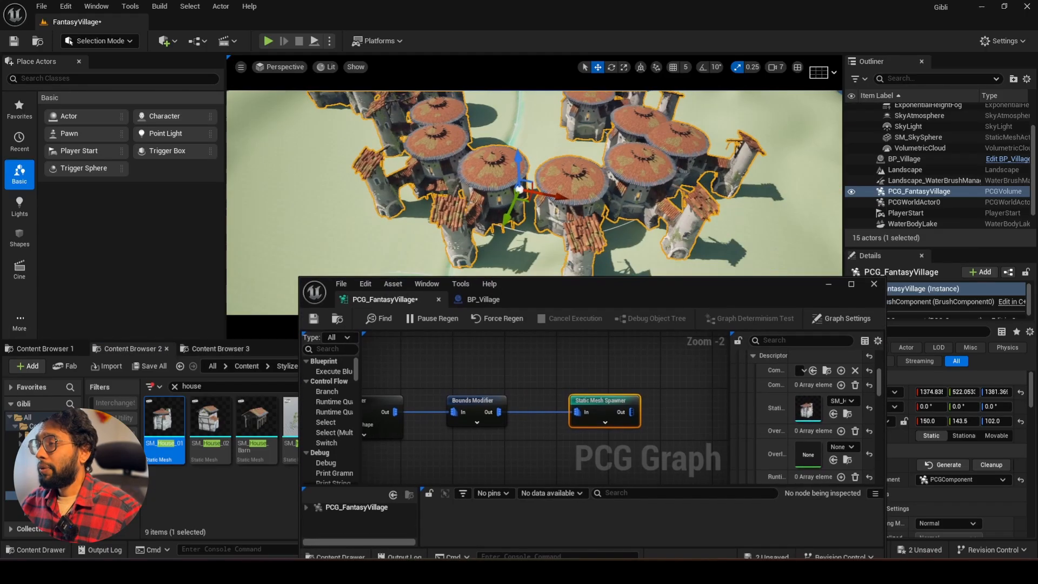
scroll(618, 169, down, 5)
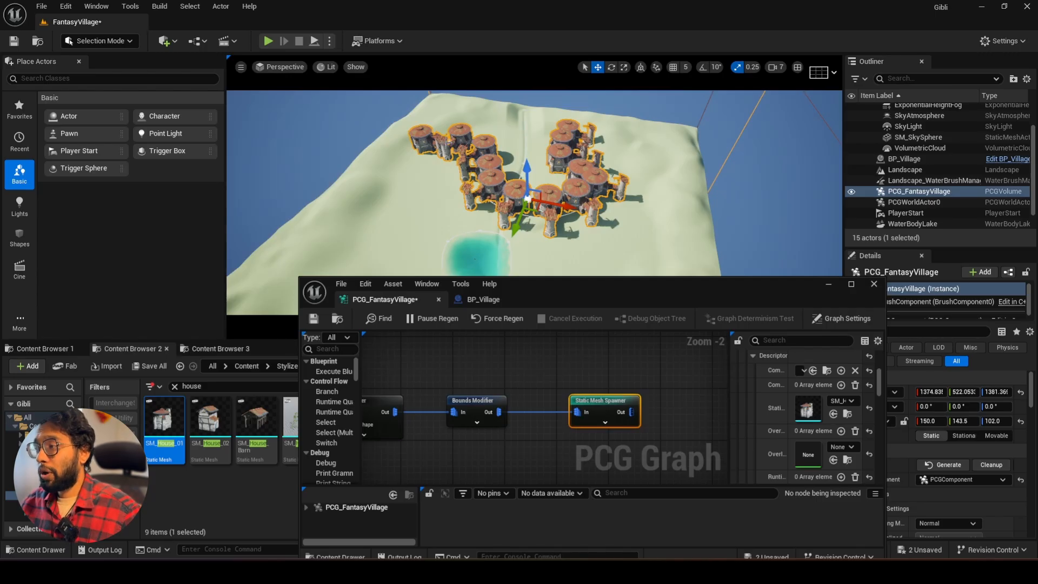
scroll(753, 391, down, 3)
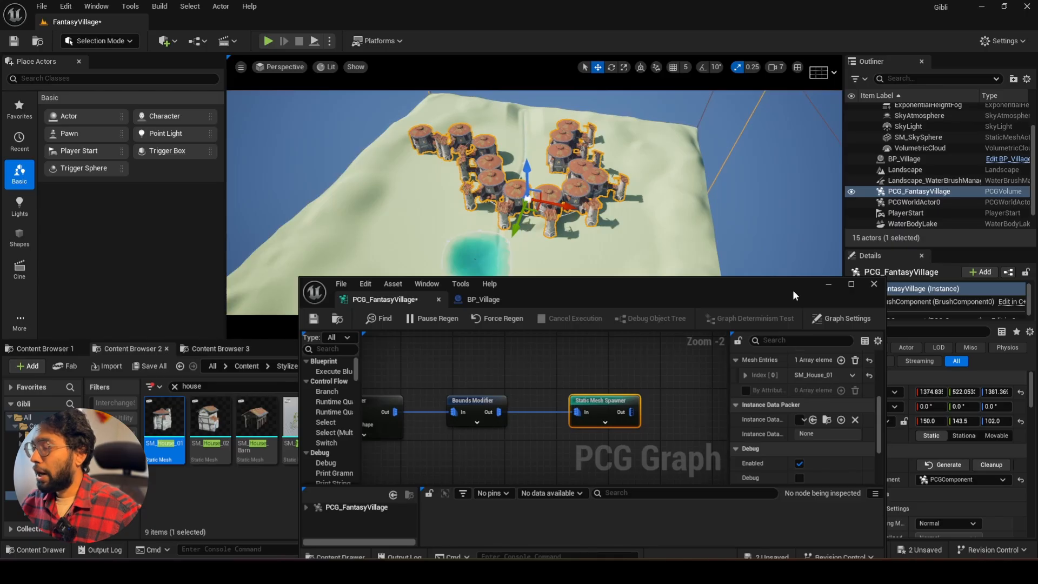
Widen the node's settings area and add three more mesh entries to the Static Mesh Spawner.
drag(793, 290, 781, 281)
drag(717, 360, 627, 362)
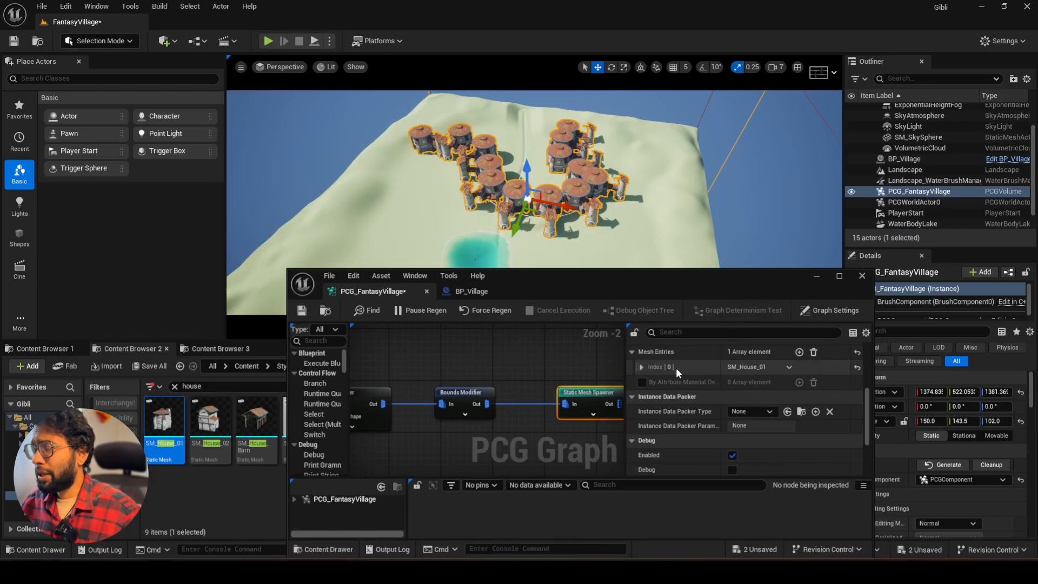
click(800, 352)
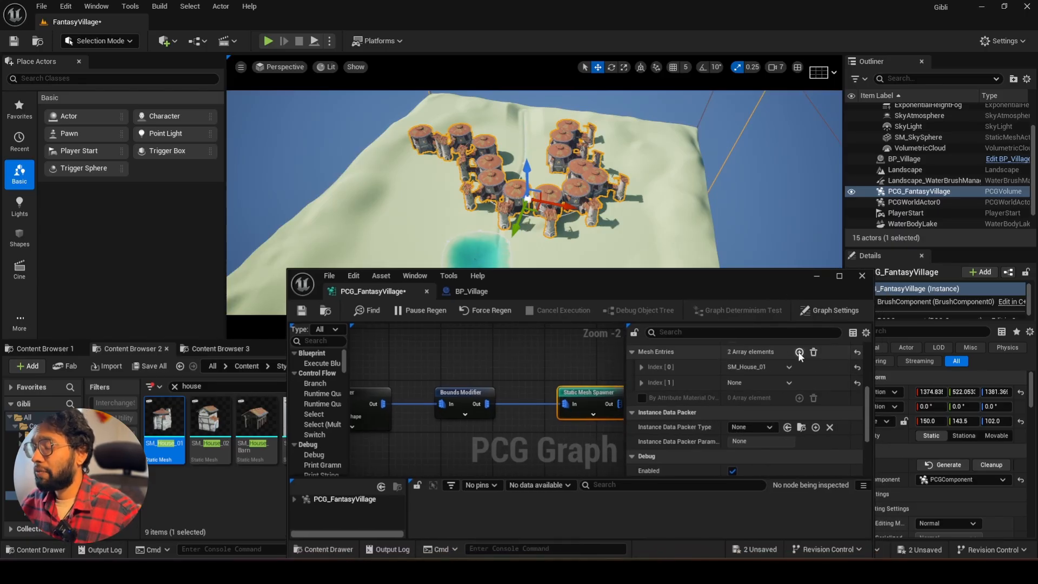
click(800, 352)
click(799, 352)
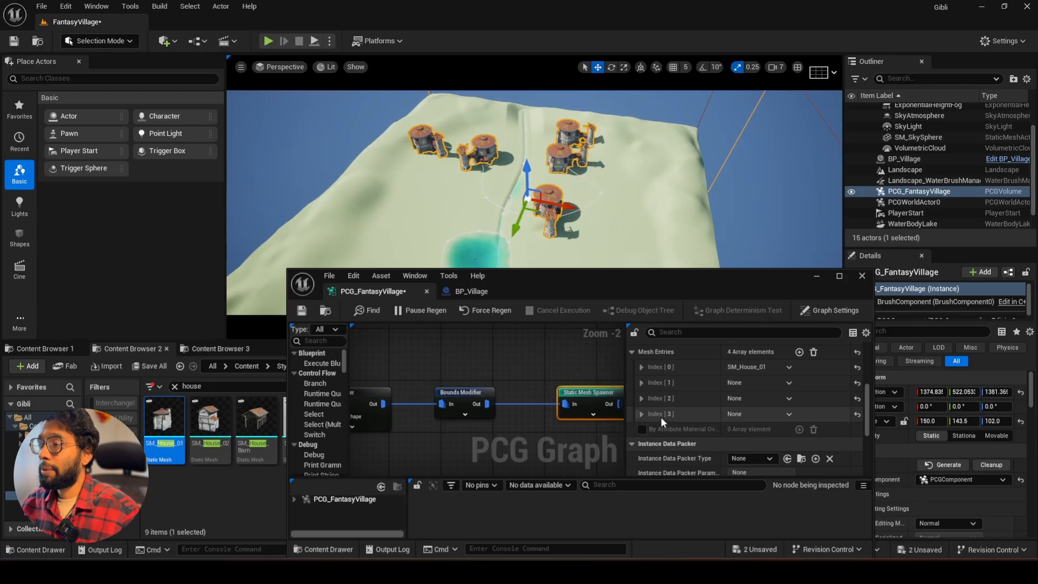
Assign SM_House_02 as the static mesh of the spawner's Index 1 entry, uncovering the house assets to pick it.
click(642, 383)
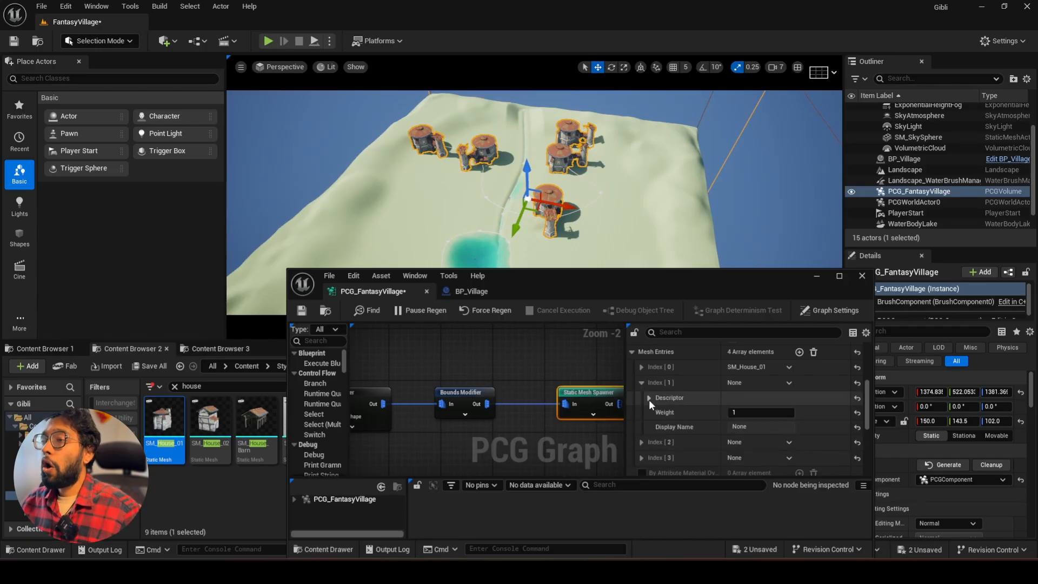
click(649, 398)
drag(699, 277, 724, 109)
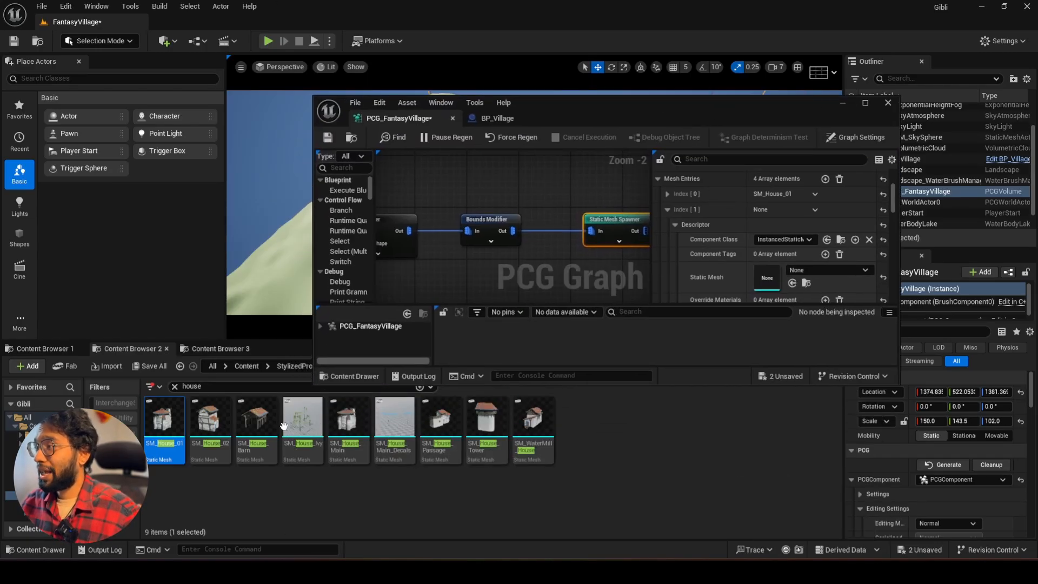
click(210, 422)
click(794, 282)
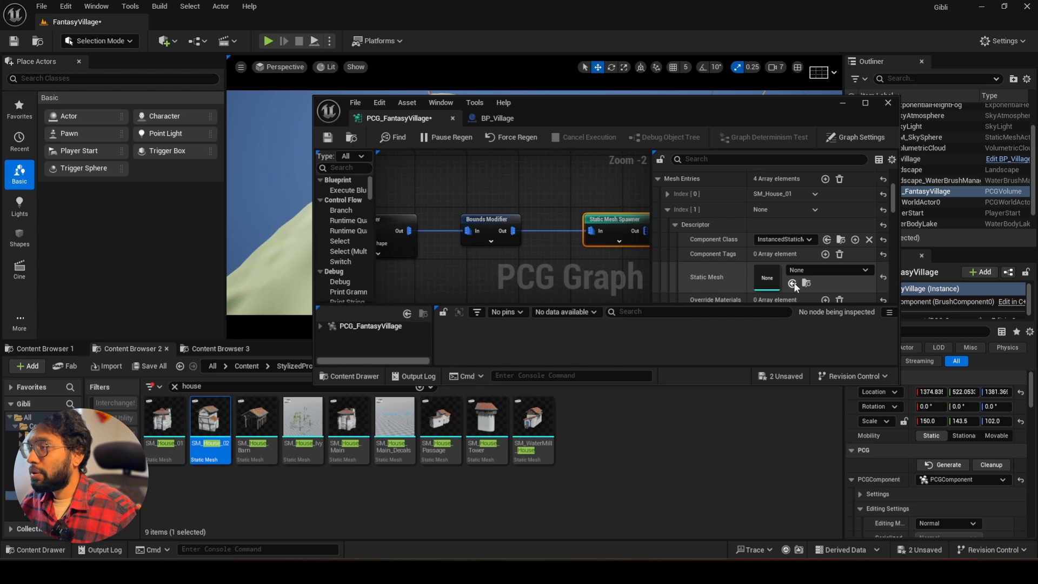
click(668, 210)
Assign SM_House_Main as the static mesh of the spawner's Index 2 entry and collapse that entry.
click(668, 225)
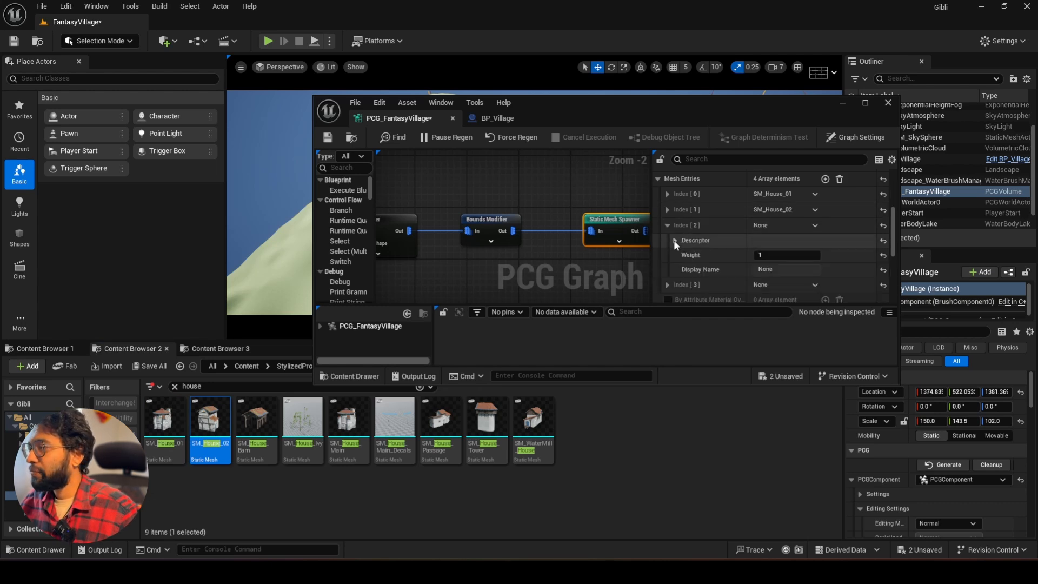
click(675, 240)
scroll(677, 244, down, 2)
click(348, 431)
click(793, 264)
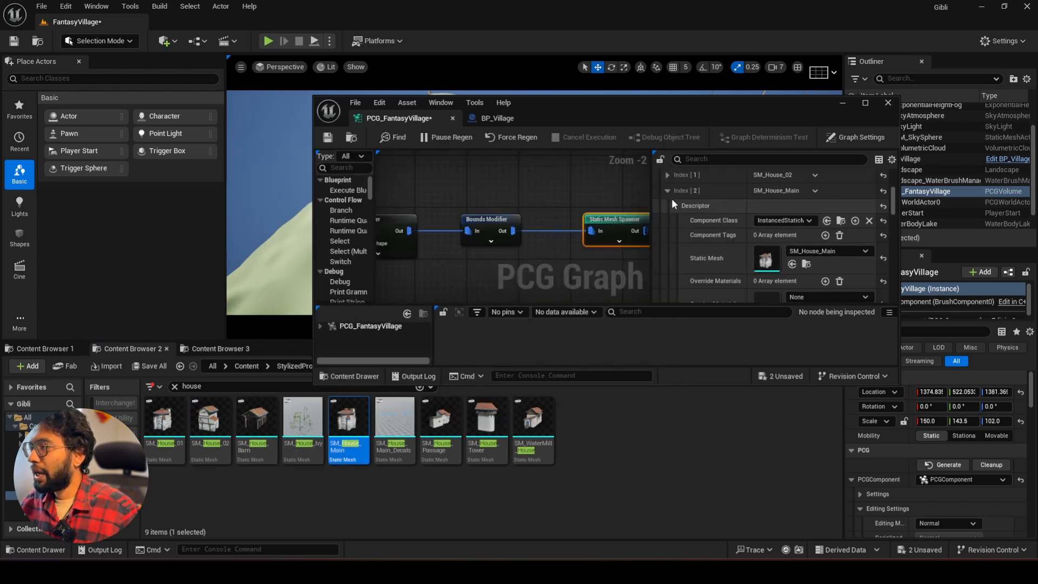
click(668, 191)
Assign SM_House_Passage as the static mesh of the spawner's Index 3 entry and collapse that entry.
click(669, 206)
click(676, 220)
scroll(678, 222, down, 3)
click(441, 431)
click(793, 228)
scroll(703, 219, up, 3)
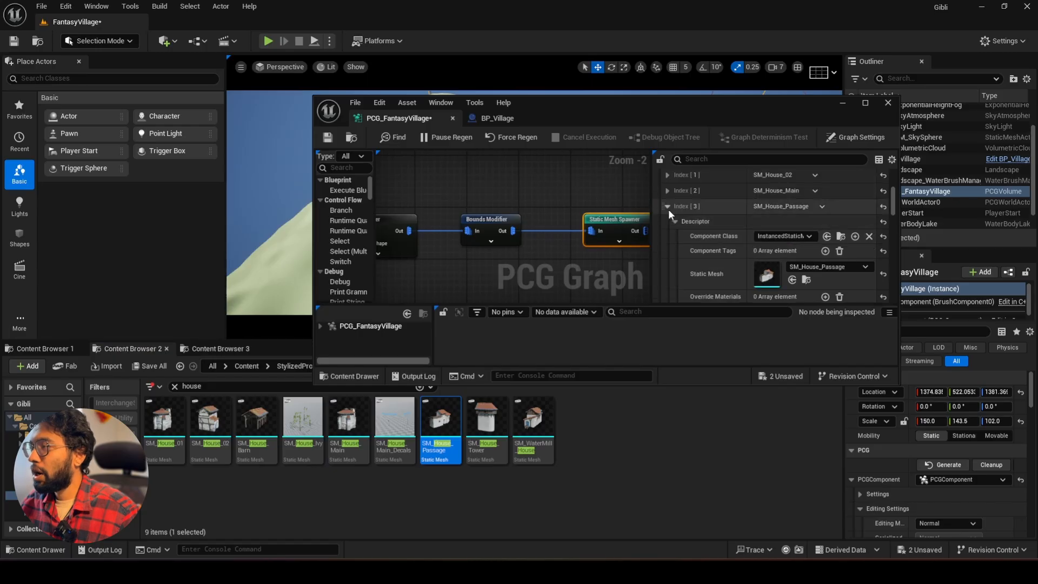
click(669, 207)
Add two more mesh entries to the spawner and assign SM_House_Tower to the Index 4 entry.
scroll(703, 230, up, 3)
click(826, 196)
click(825, 196)
scroll(735, 224, down, 2)
click(668, 239)
click(677, 255)
scroll(678, 256, down, 3)
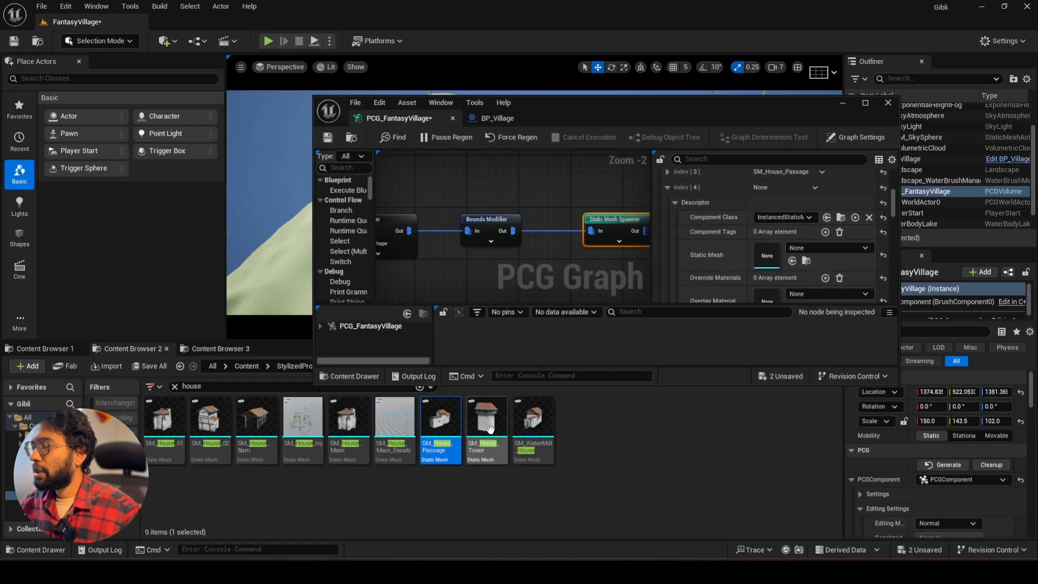
click(487, 434)
click(792, 262)
click(668, 189)
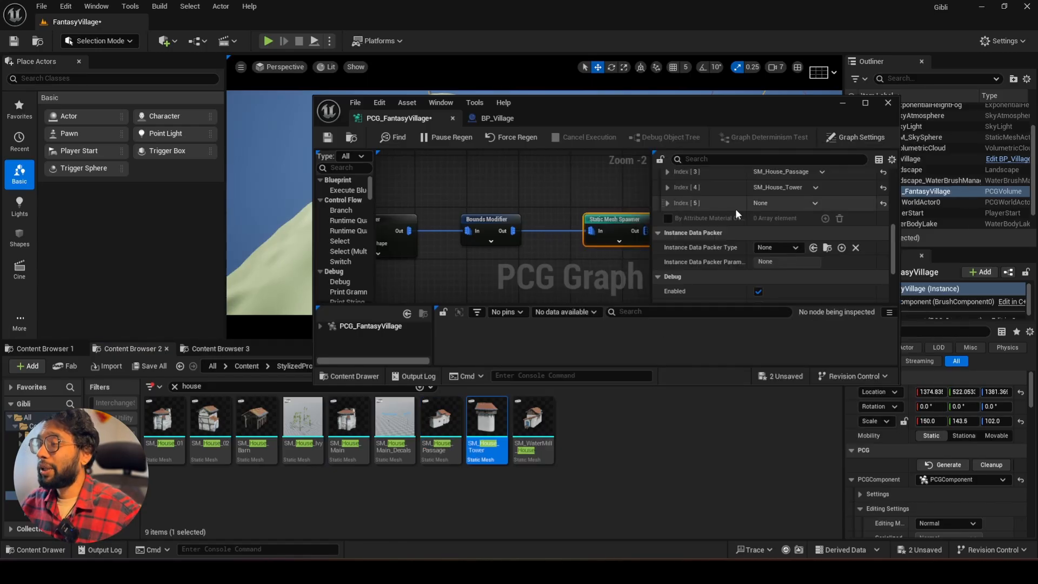
Delete the empty Index 5 mesh entry and shift the graph window off the level viewport.
click(815, 203)
click(827, 234)
drag(696, 118, 683, 317)
Reposition several BP_Village spline points in the level so the row of houses follows a new curve.
right_drag(535, 197, 527, 198)
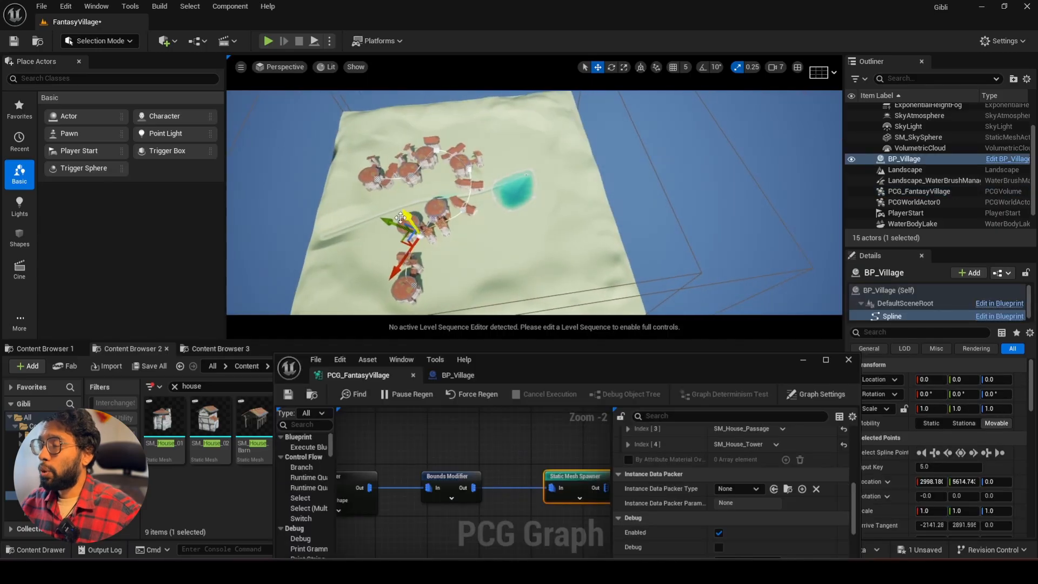
drag(382, 224, 427, 242)
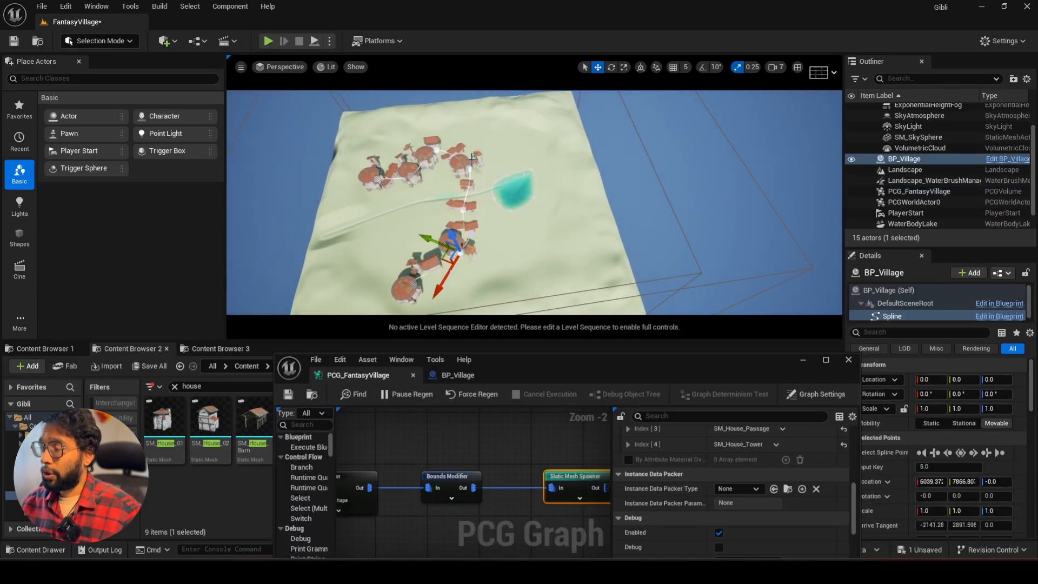
mouse_move(485, 192)
right_down()
mouse_move(520, 192)
mouse_move(520, 217)
mouse_move(485, 192)
right_up()
click(484, 192)
drag(477, 227, 478, 203)
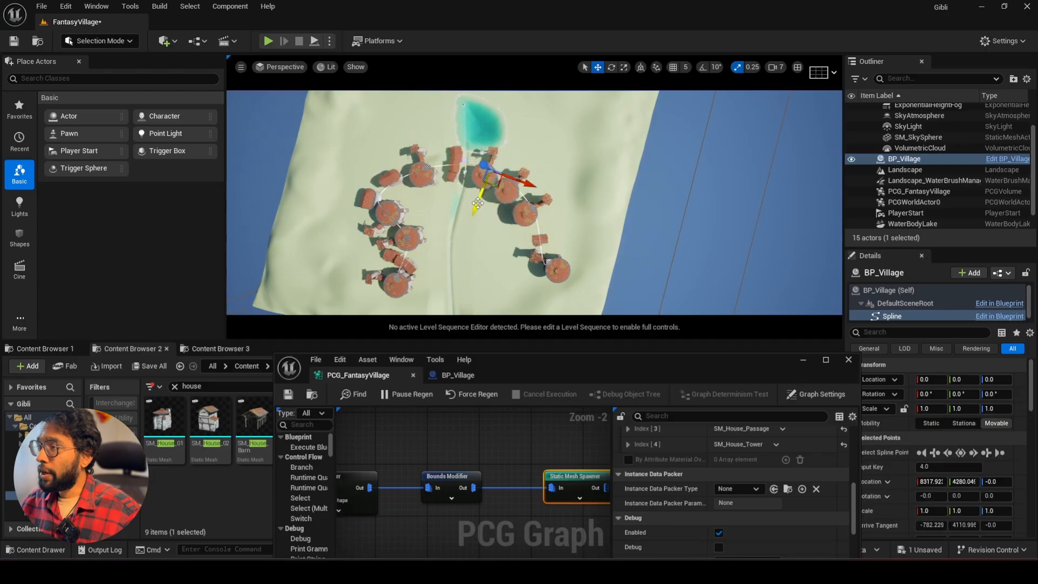
right_drag(515, 225, 488, 239)
drag(466, 241, 411, 250)
right_drag(411, 250, 390, 217)
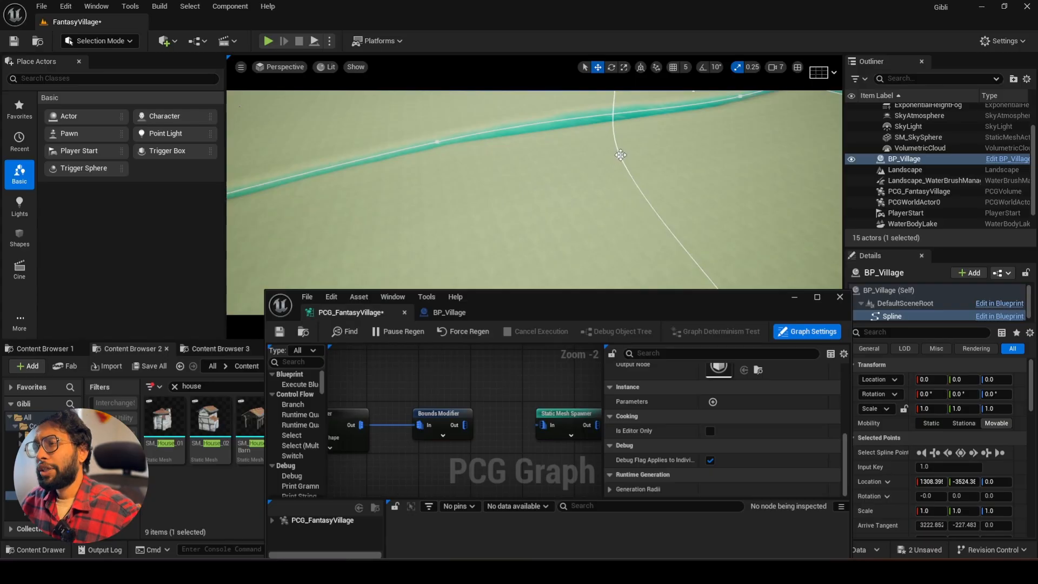
Add a Transform Points node fed by the Bounds Modifier's output.
click(621, 155)
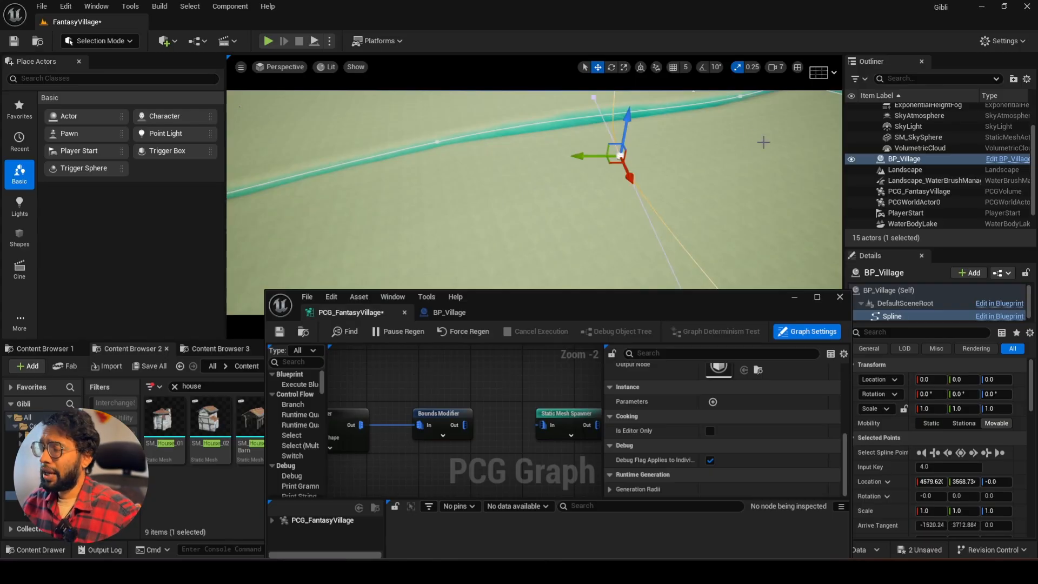
drag(514, 298, 545, 236)
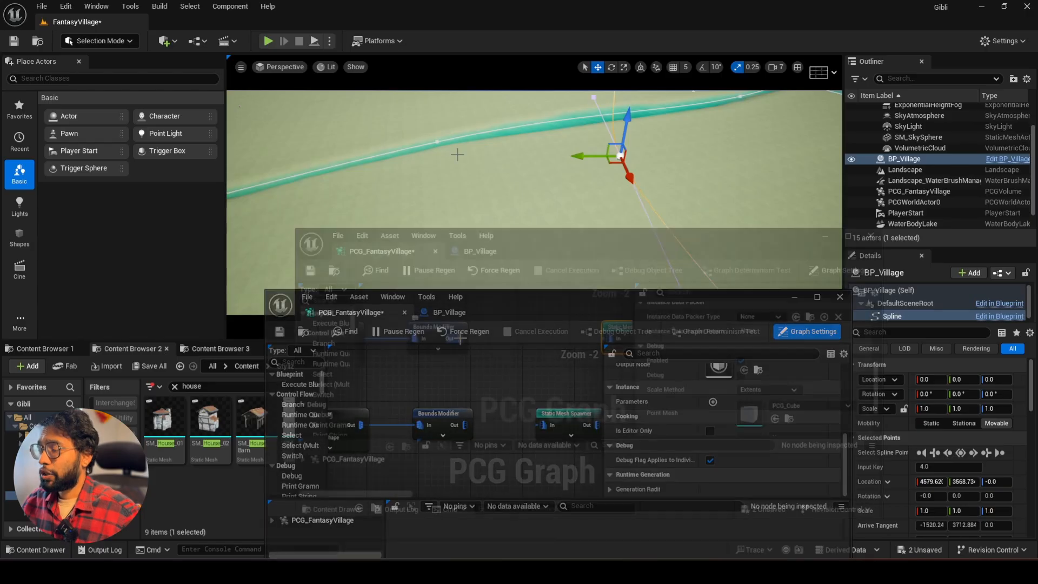
drag(460, 338, 510, 314)
text(trans)
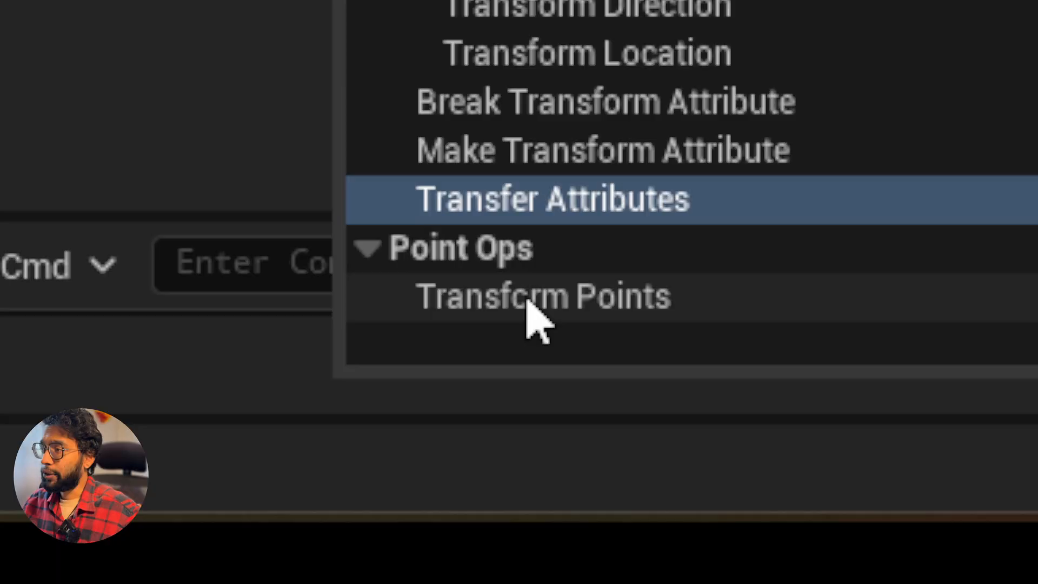
click(546, 517)
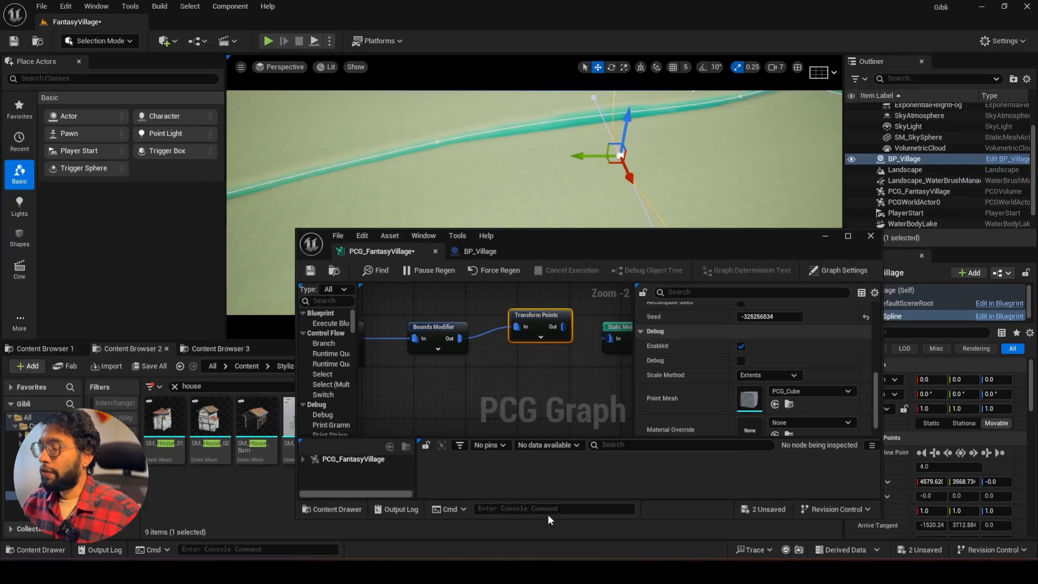
Place the Transform Points node above the main node row and enable its debug display.
drag(531, 310, 531, 297)
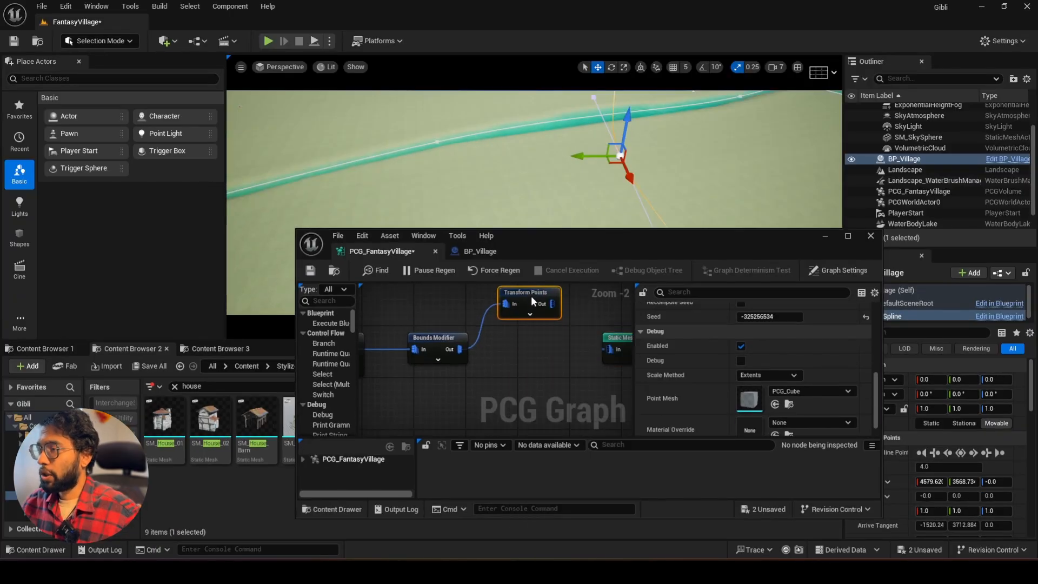
right_drag(534, 298, 511, 359)
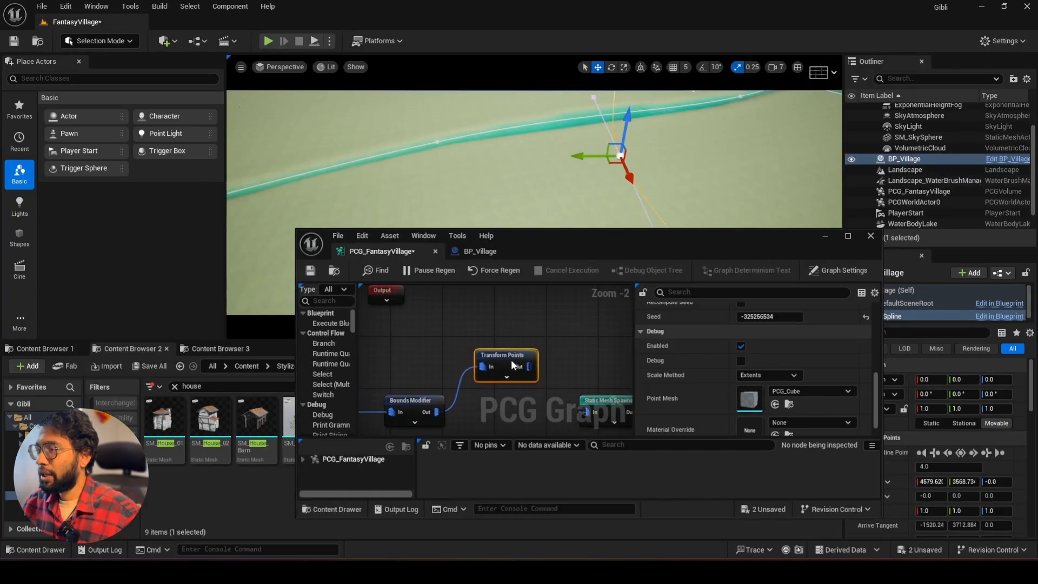
key(d)
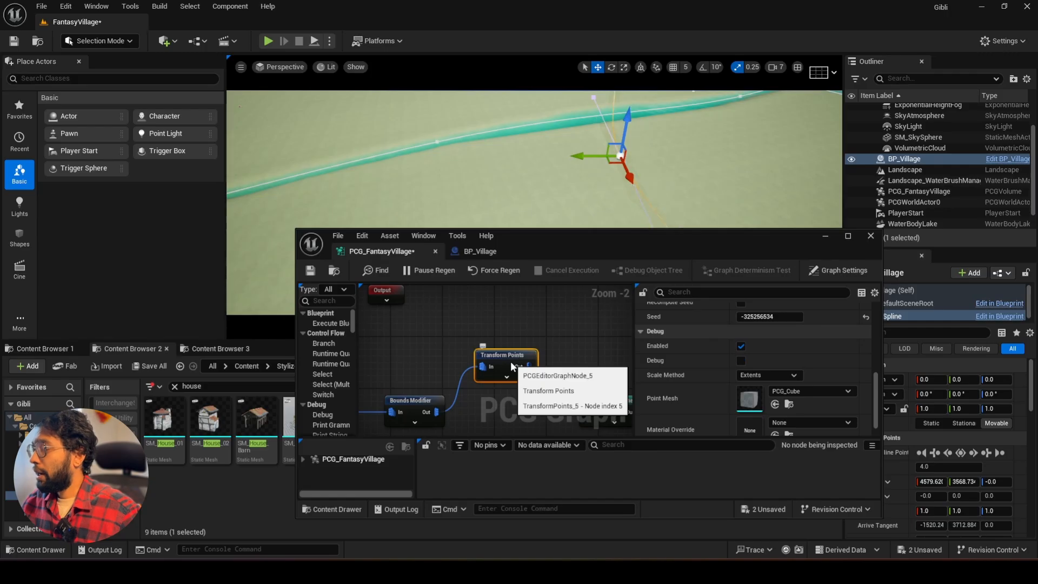
Set the Y values of the Transform Points node's Offset Min and Offset Max to 1200.
scroll(716, 382, up, 5)
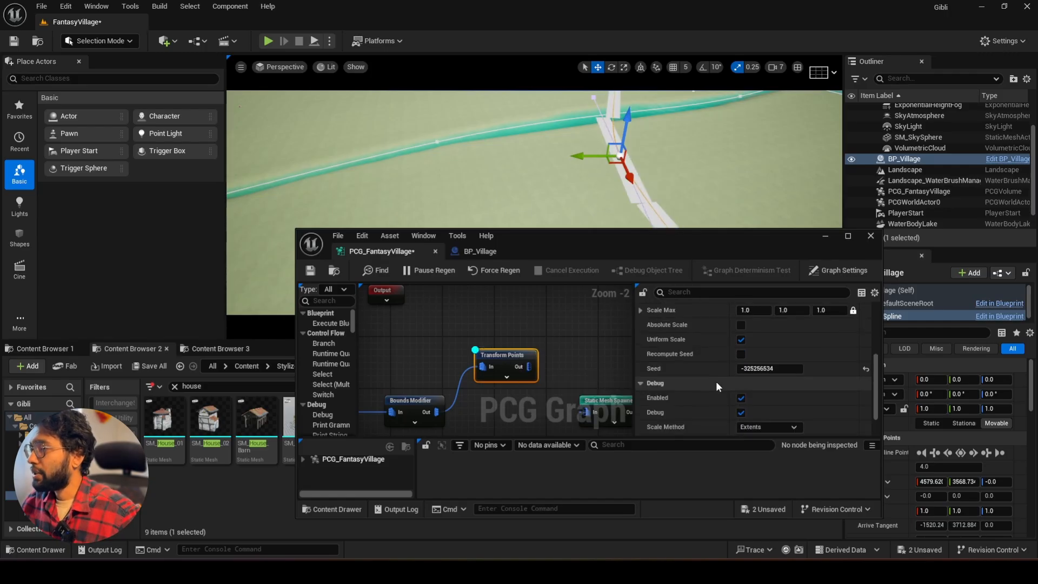
scroll(727, 376, up, 2)
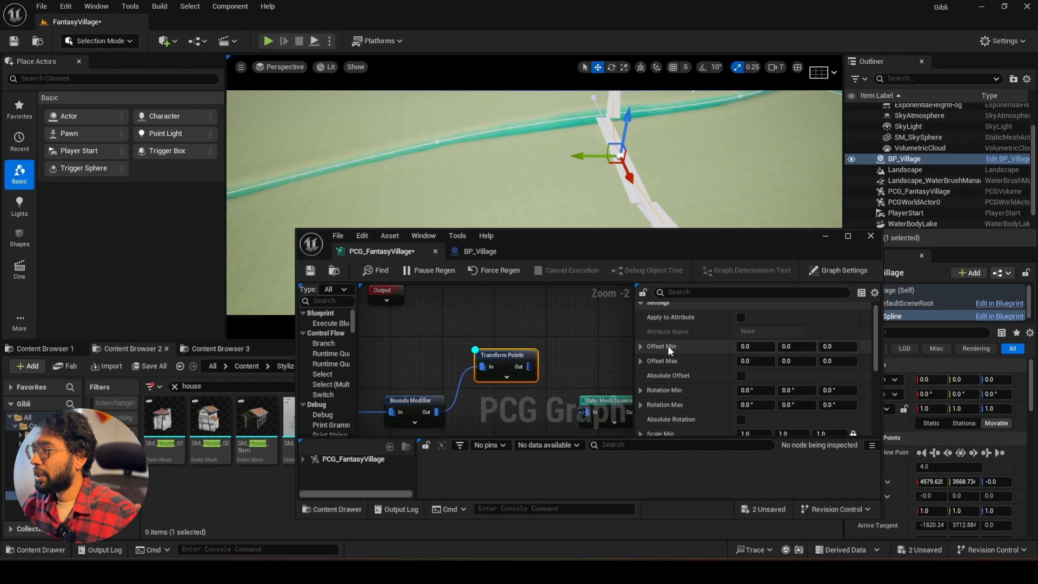
drag(757, 244, 527, 251)
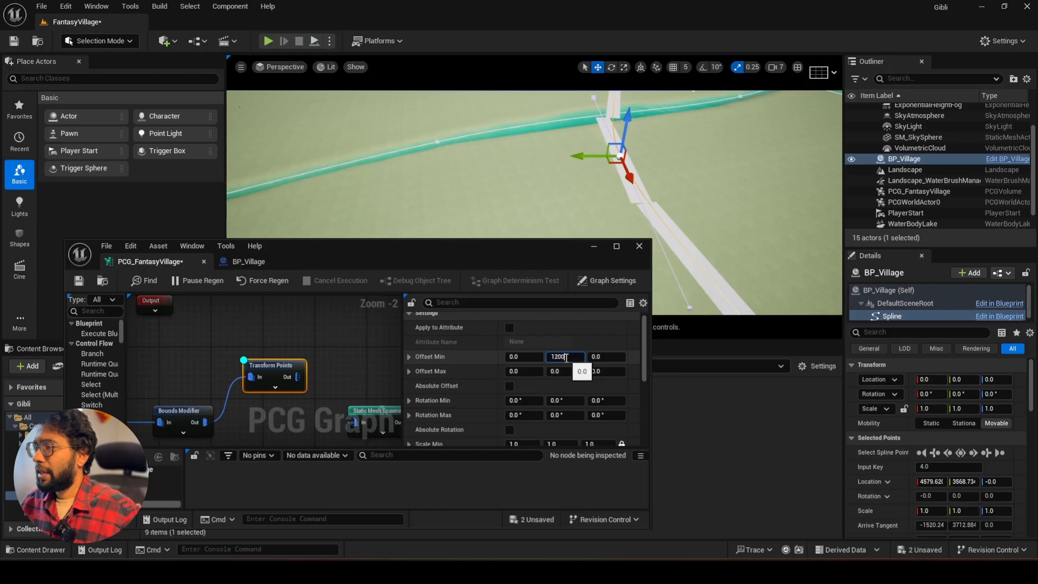
key(Return)
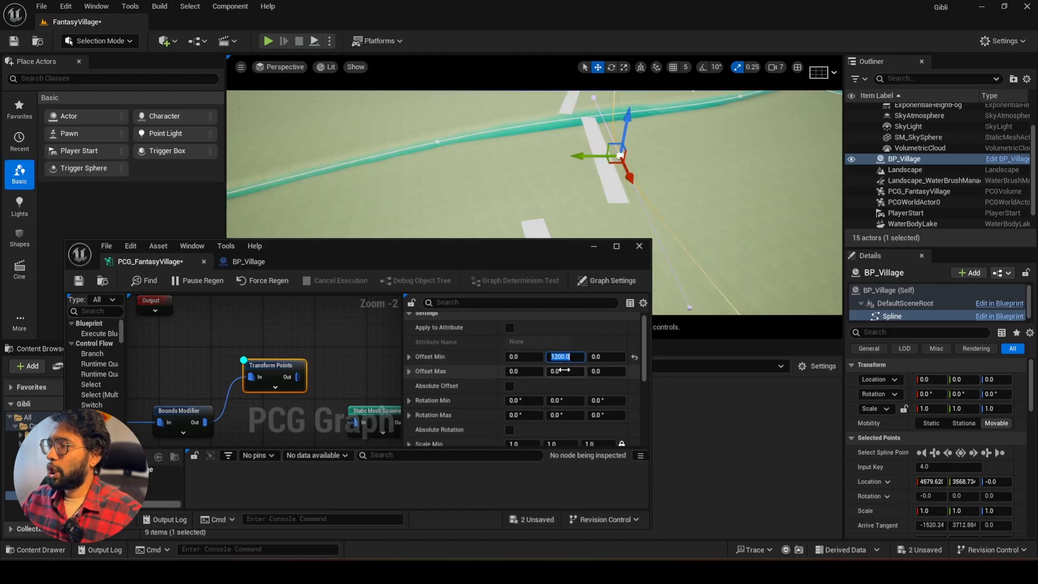
click(566, 372)
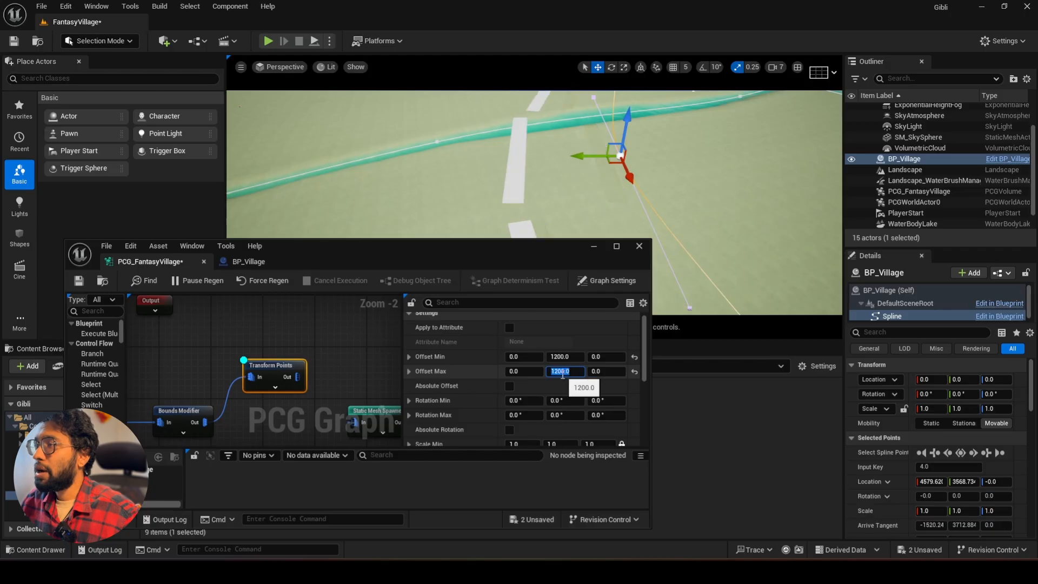
key(Return)
scroll(658, 226, down, 1)
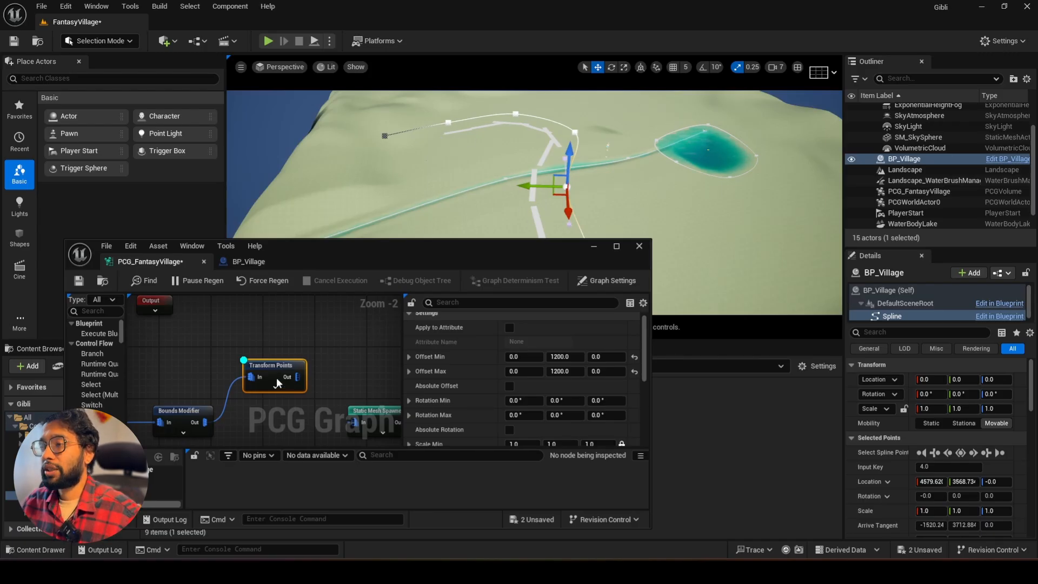
Duplicate the Transform Points node, place the copy beneath the original and feed it from the Bounds Modifier's output.
right_drag(327, 361, 335, 331)
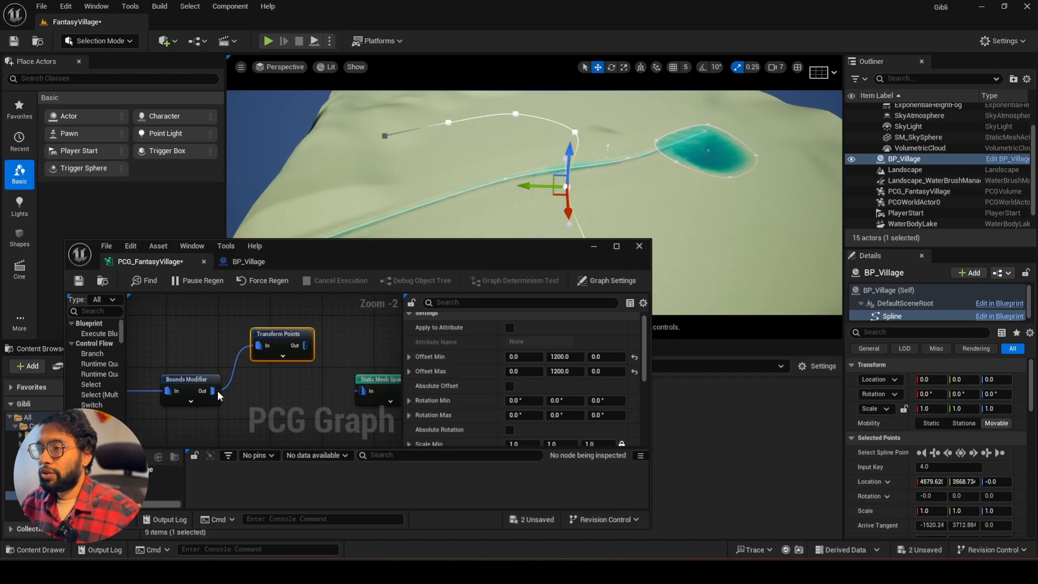
key(ctrl+d)
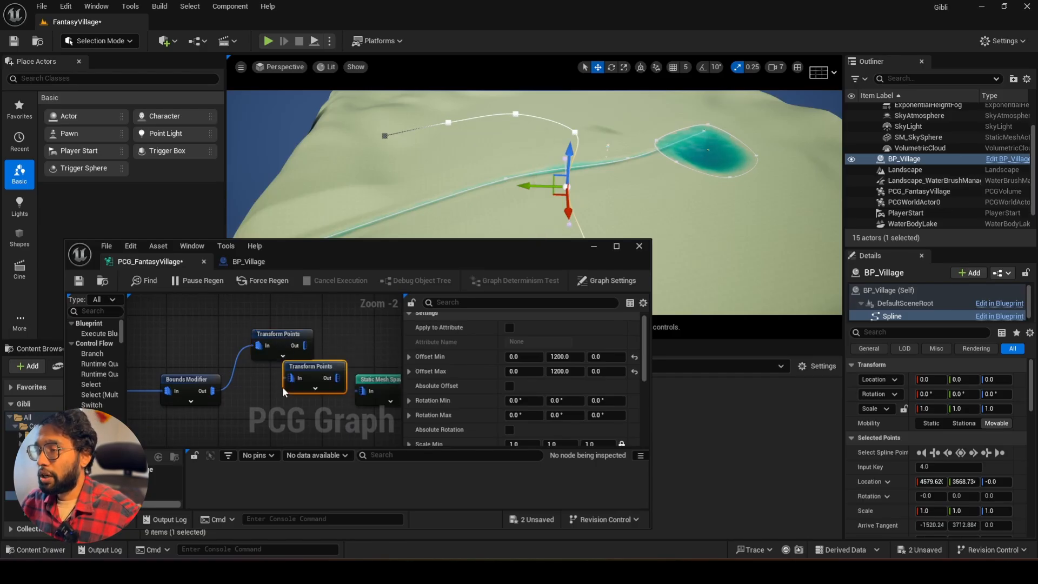
drag(318, 367, 291, 388)
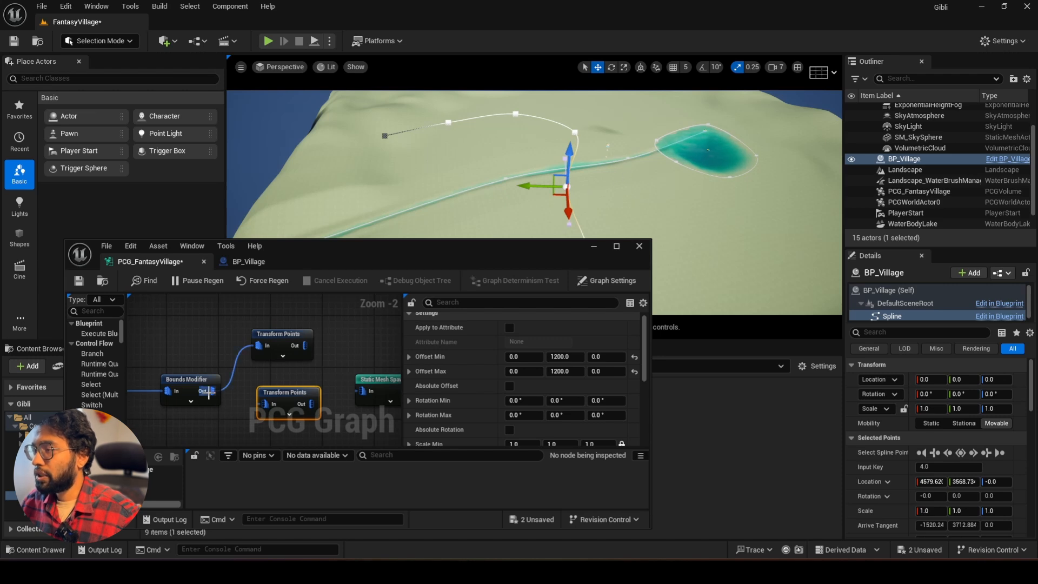
drag(208, 391, 280, 388)
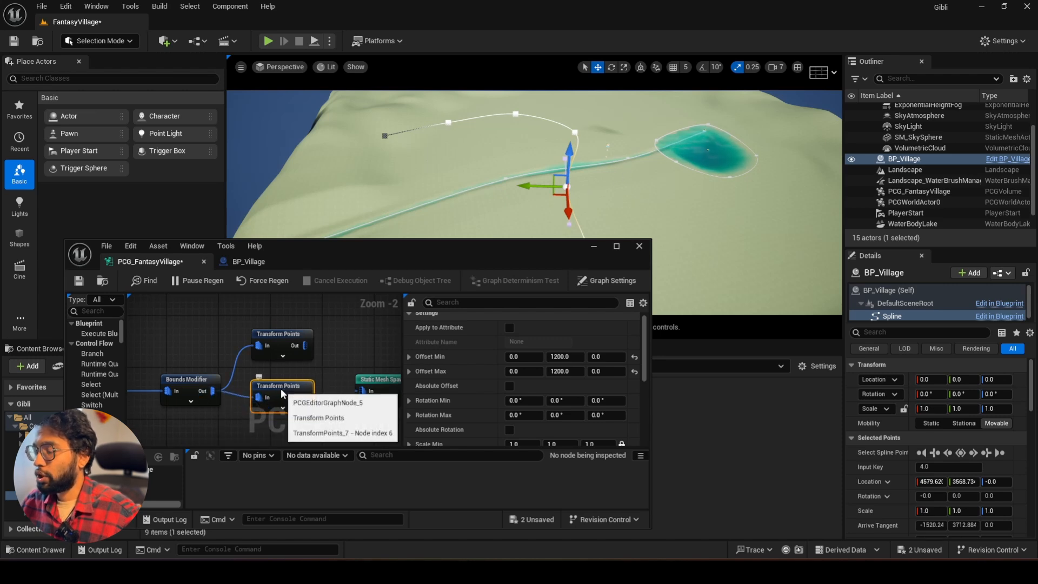
Set the Y values of the lower Transform Points node's Offset Min and Offset Max to -1200.
click(560, 358)
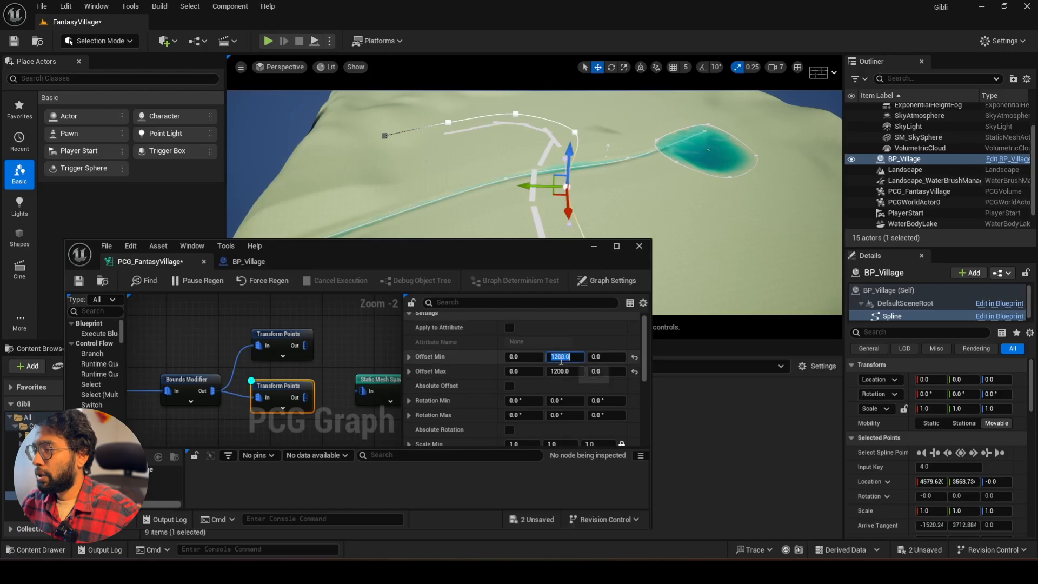
text(-)
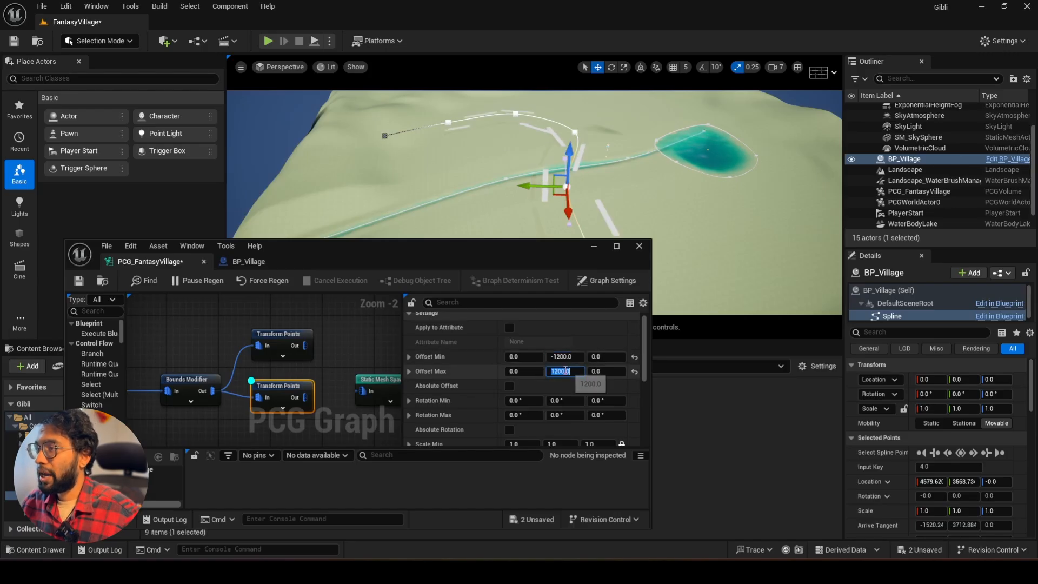
click(562, 371)
key(Return)
Enable the upper Transform Points node's debug display alongside the lower one's.
right_drag(567, 171, 600, 180)
click(285, 343)
key(d)
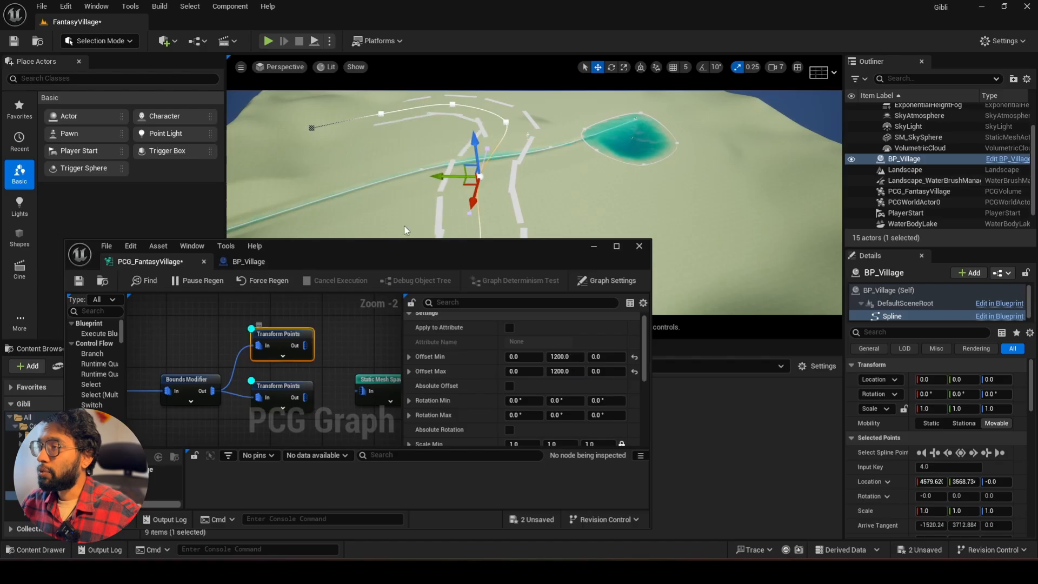
Turn off debug display on both Transform Points nodes and connect their outputs to the Static Mesh Spawner's input.
mouse_move(522, 166)
right_down()
mouse_move(574, 193)
mouse_move(515, 178)
right_up()
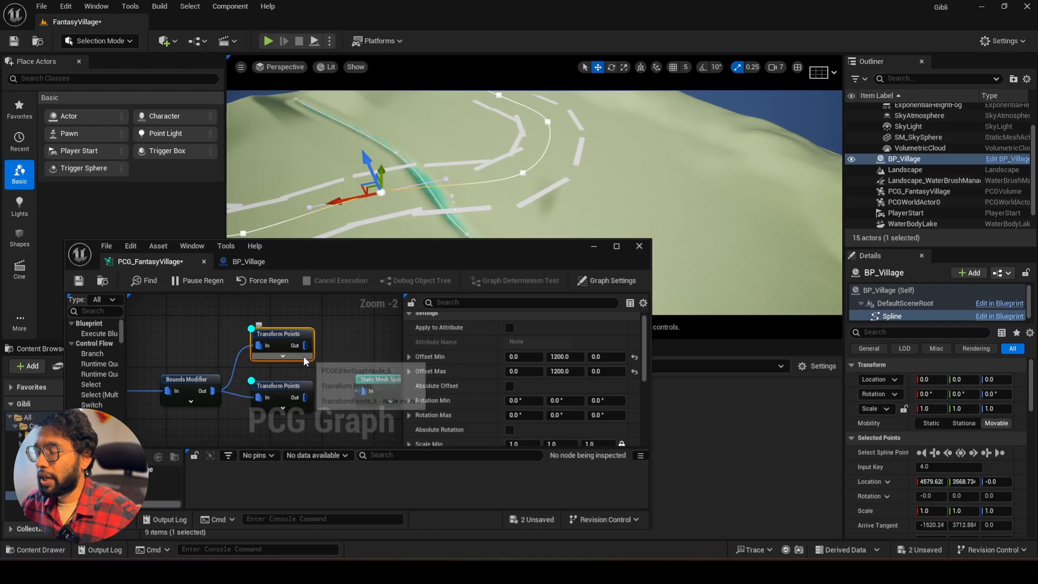
click(281, 388)
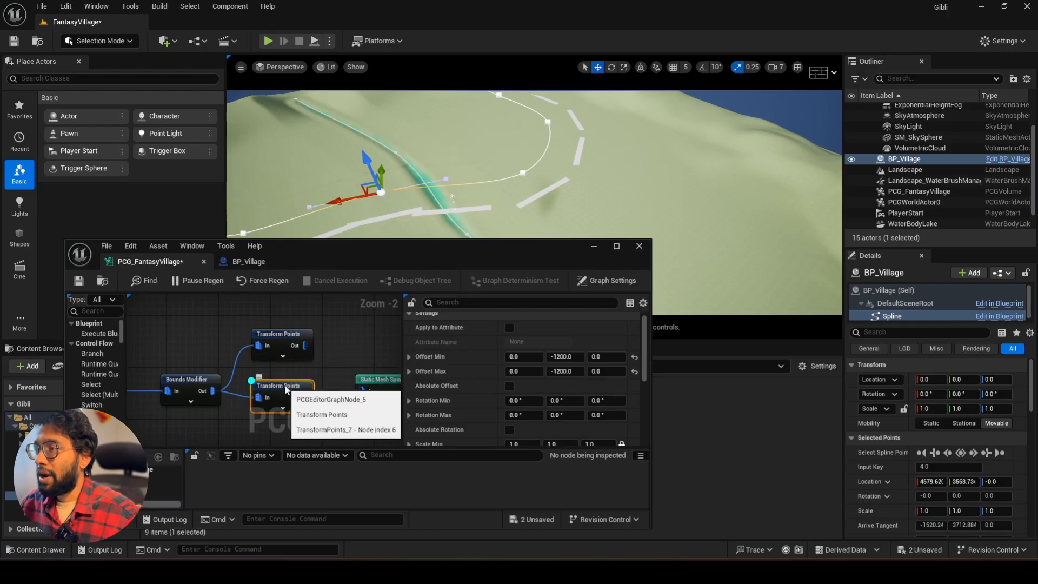
drag(305, 345, 363, 391)
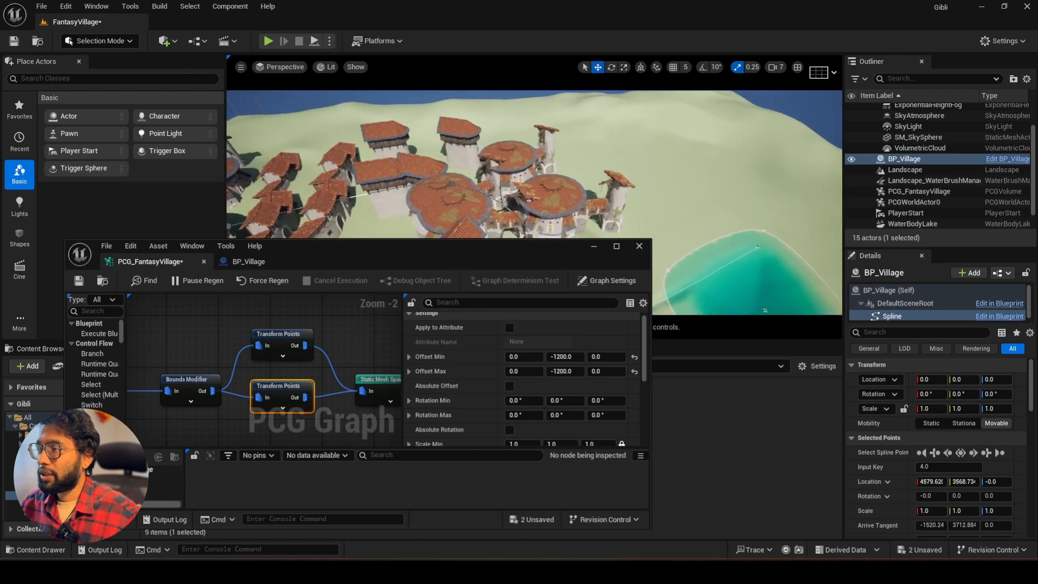
Examine the spacing and overlap of the houses spawned on both sides of the village spline.
key(w)
right_drag(540, 163, 525, 181)
scroll(546, 189, down, 2)
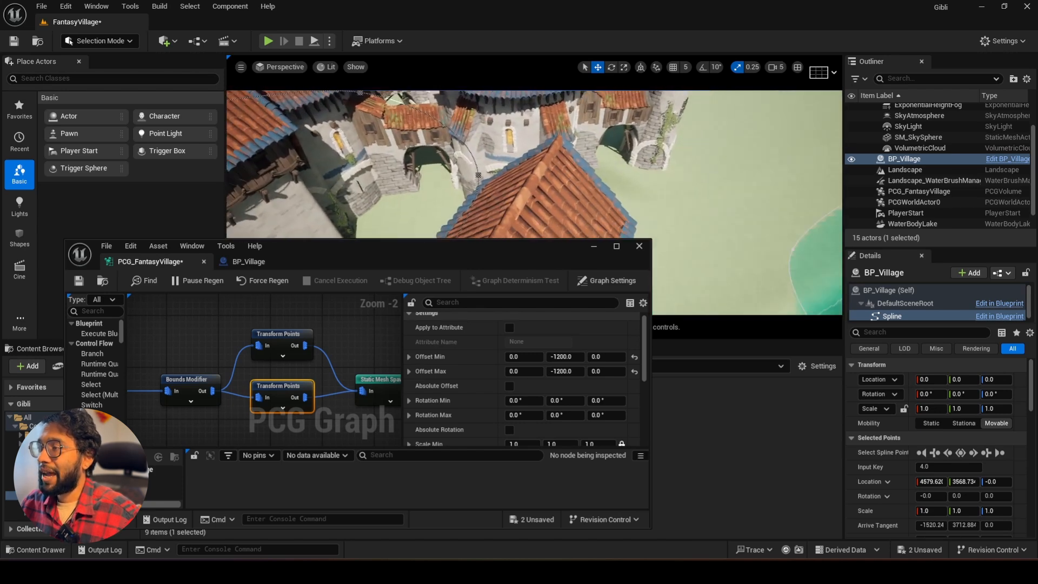
key(s)
right_drag(525, 143, 525, 144)
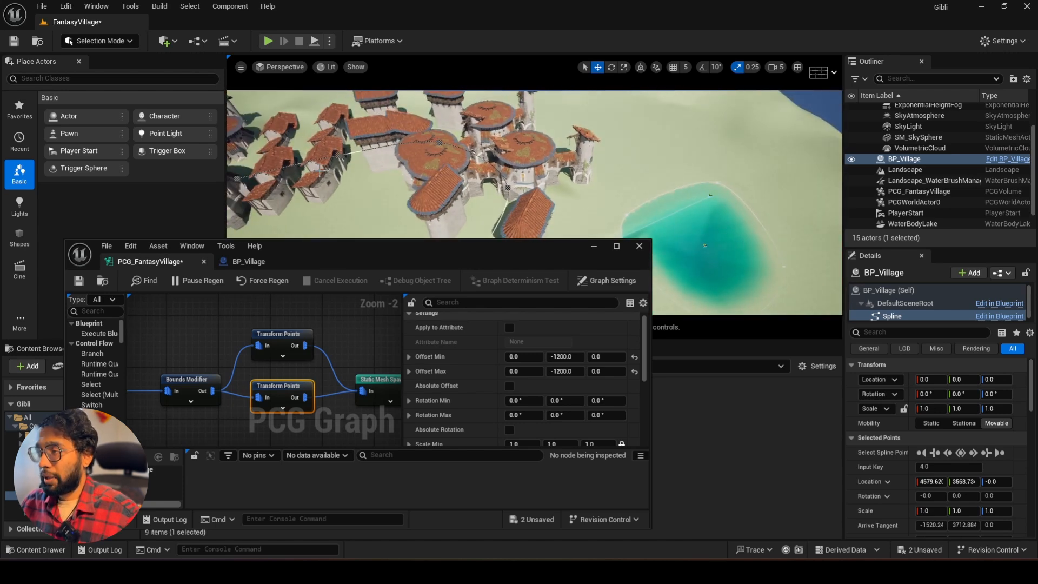
right_drag(319, 170, 344, 189)
right_drag(438, 156, 439, 192)
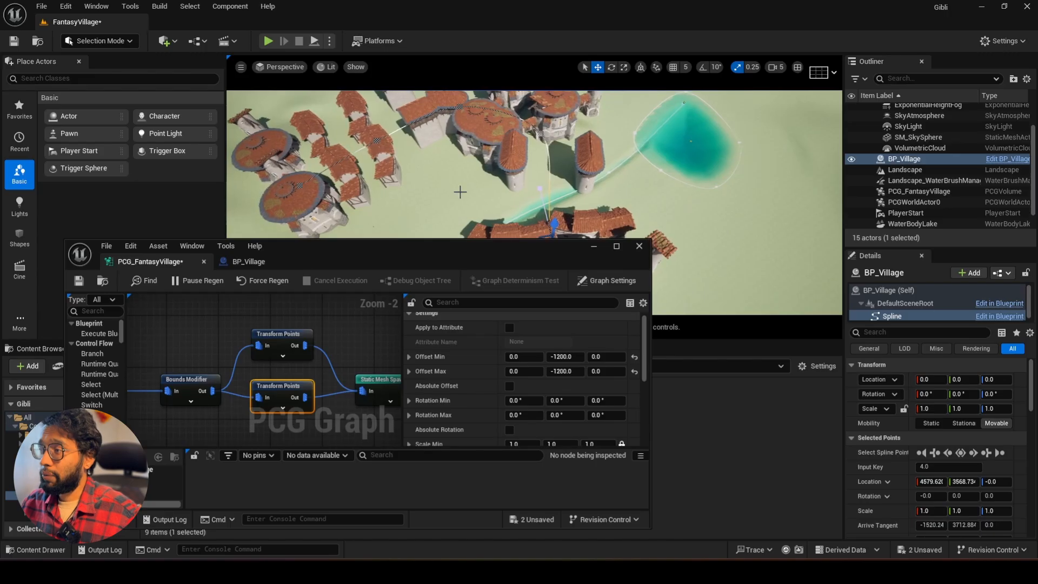
drag(502, 253, 590, 321)
right_drag(574, 244, 508, 181)
key(w)
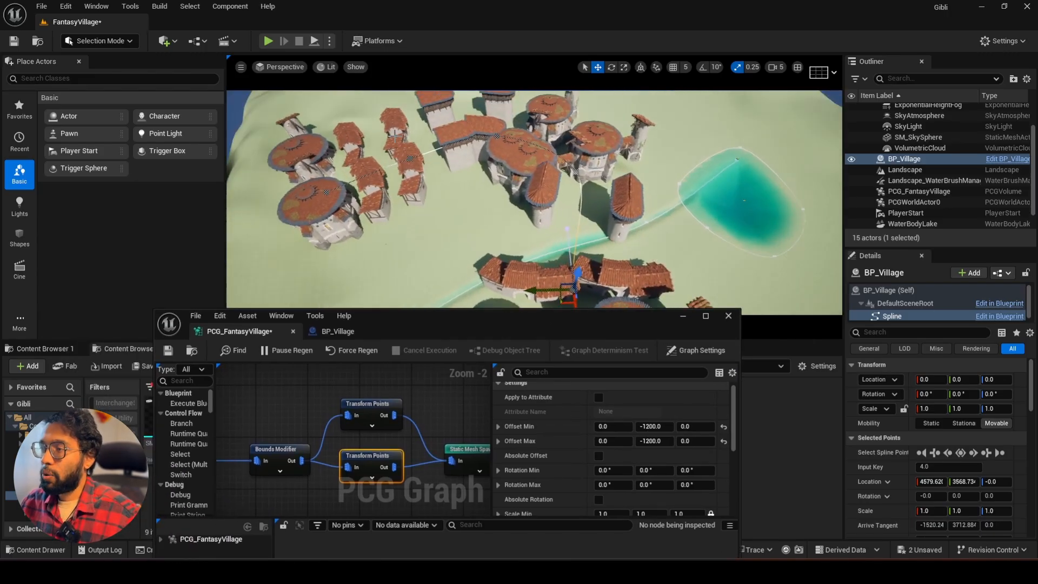
Reposition the Static Mesh Spawner node so it sits vertically between the two Transform Points nodes.
drag(491, 326, 567, 255)
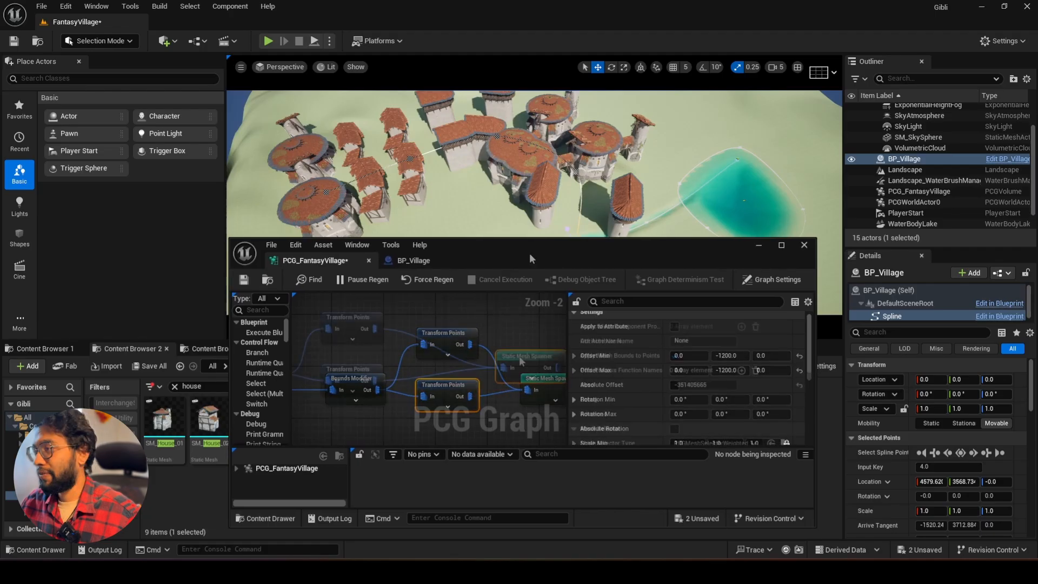
drag(453, 364, 523, 344)
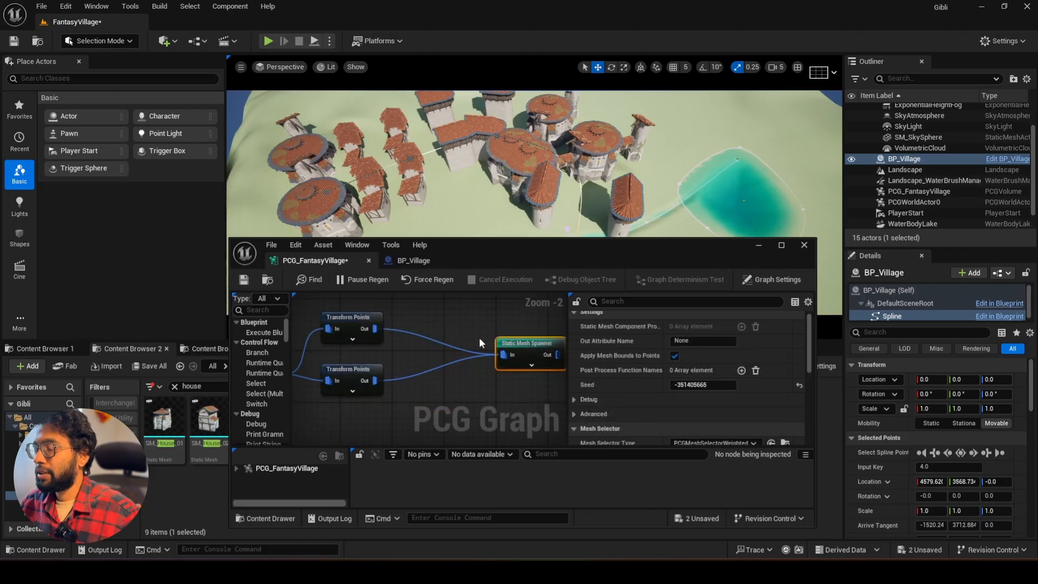
Change the Spline Sampler's Mode to Distance and adjust its Distance Increment to about 2974.
right_drag(476, 337, 563, 320)
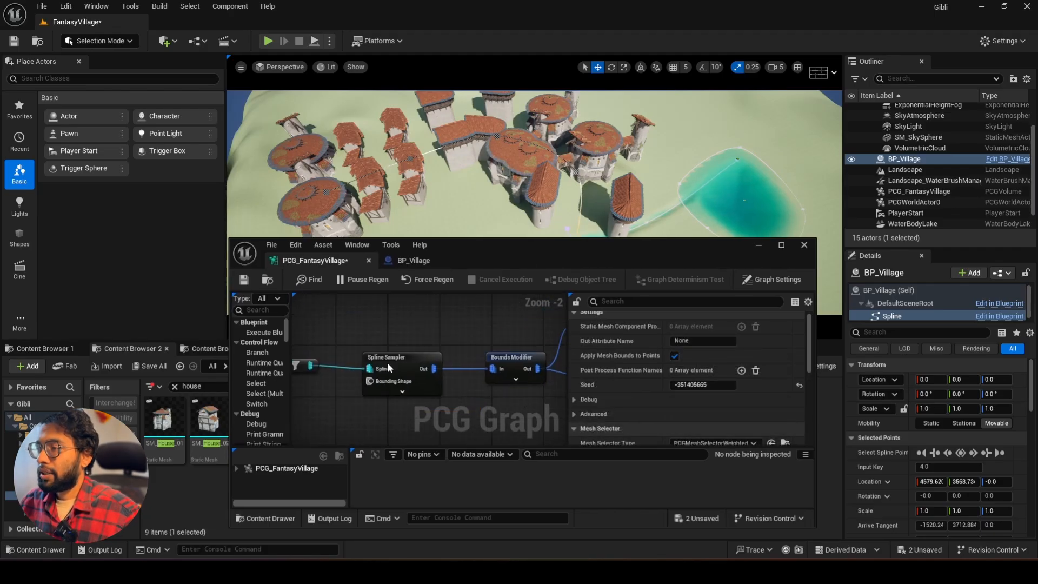
click(394, 360)
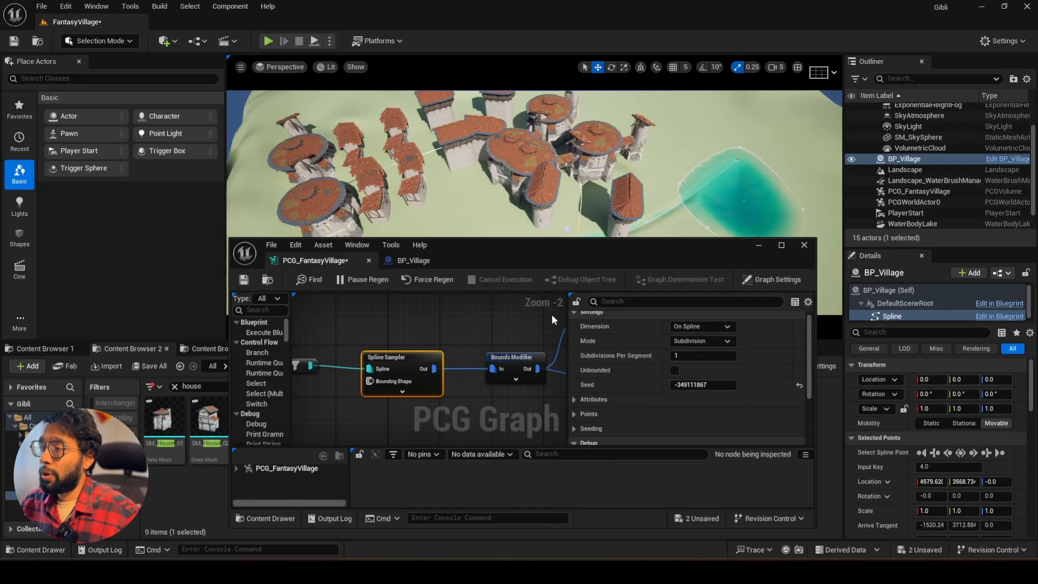
click(688, 342)
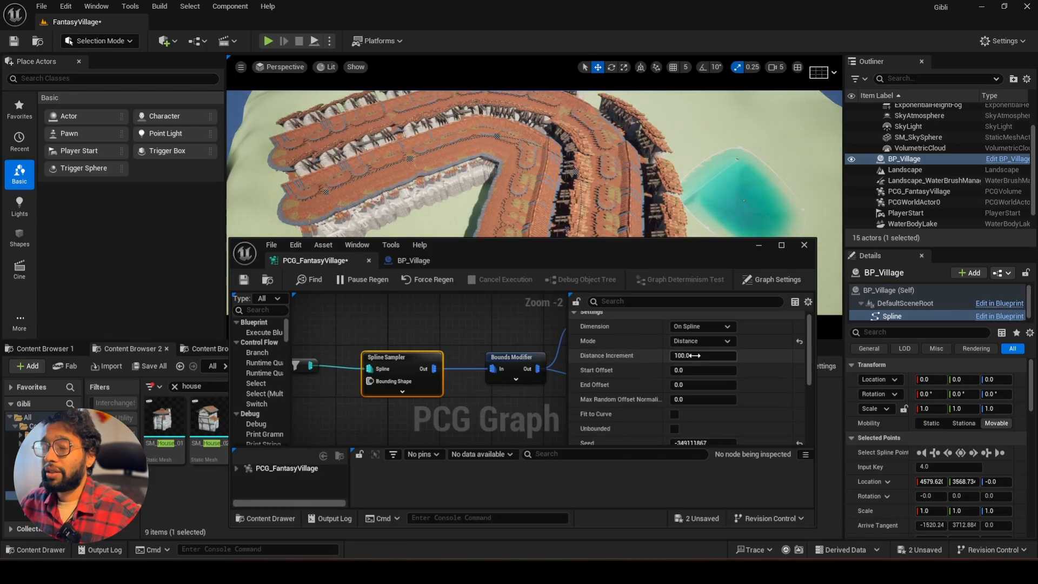
drag(703, 356, 736, 355)
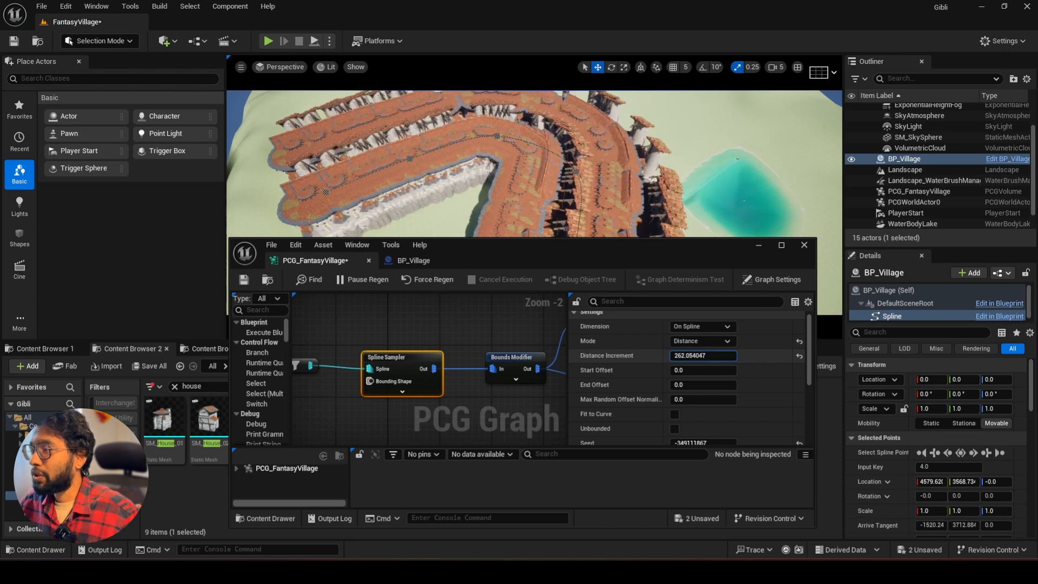
drag(687, 356, 699, 357)
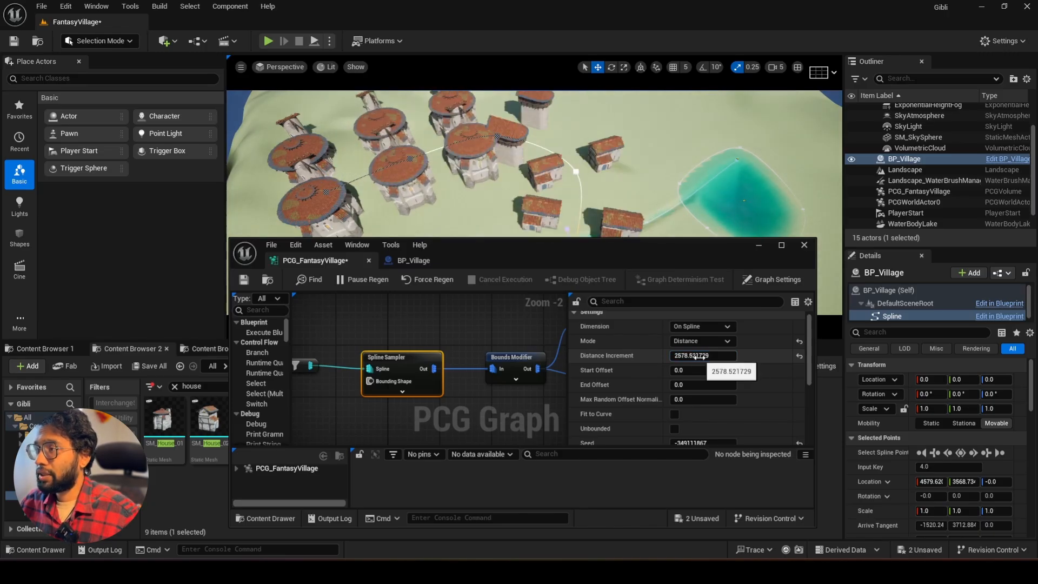
right_drag(649, 189, 606, 186)
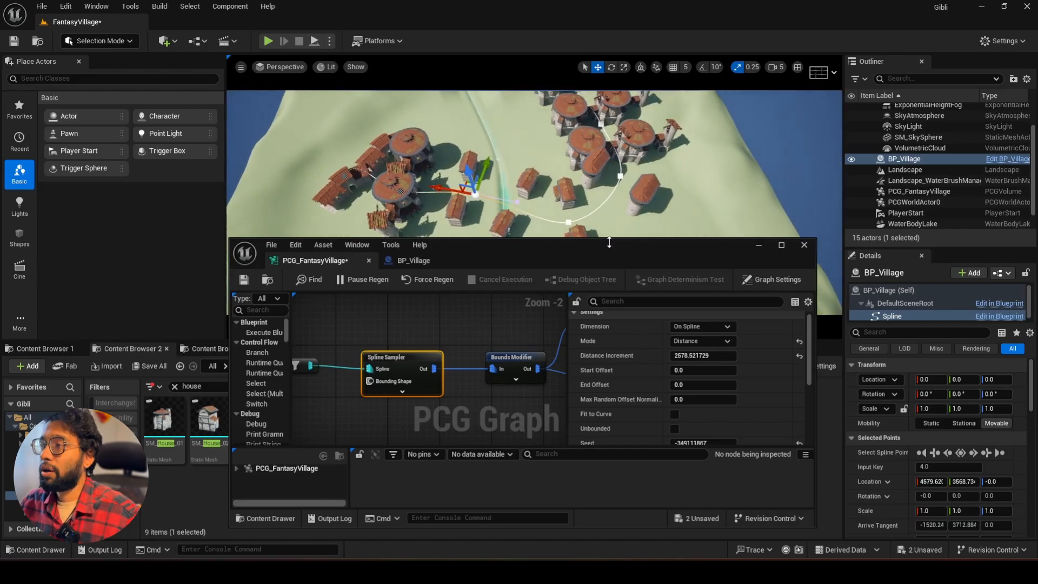
drag(702, 357, 725, 356)
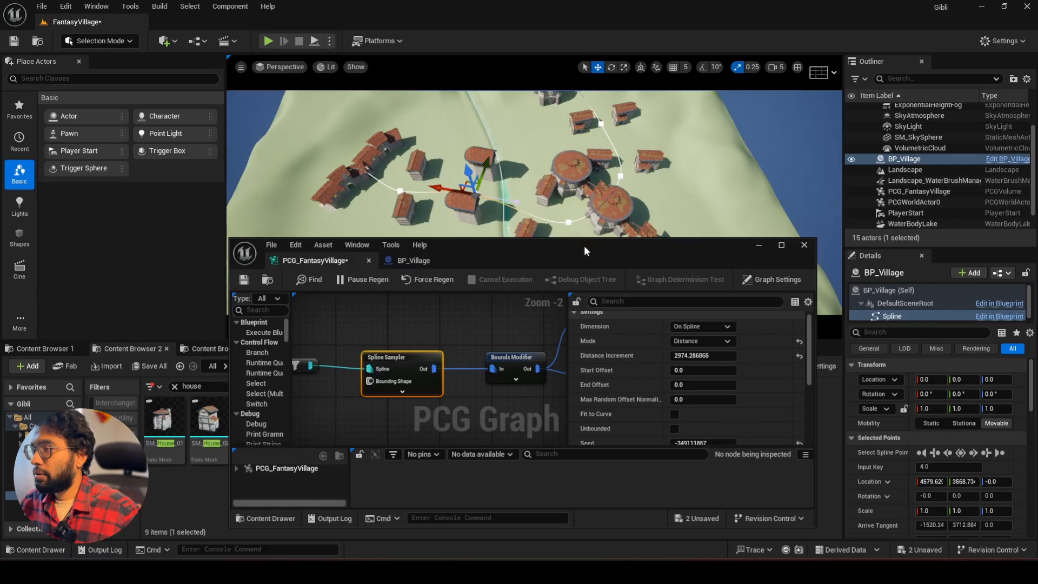
drag(584, 247, 579, 310)
right_drag(538, 218, 419, 239)
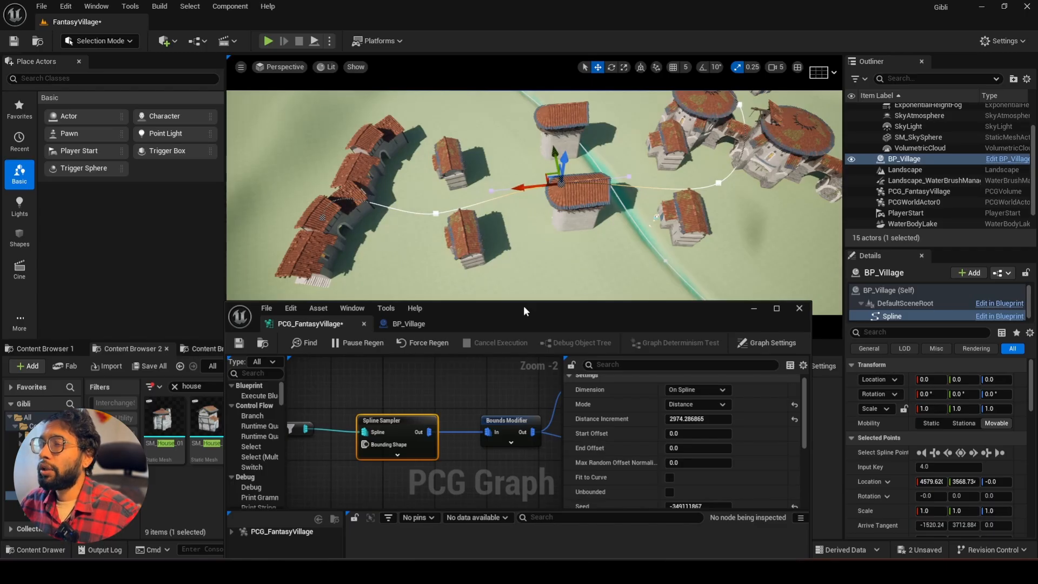
Add a Select Points node fed by the upper Transform Points node's output.
drag(524, 306, 529, 271)
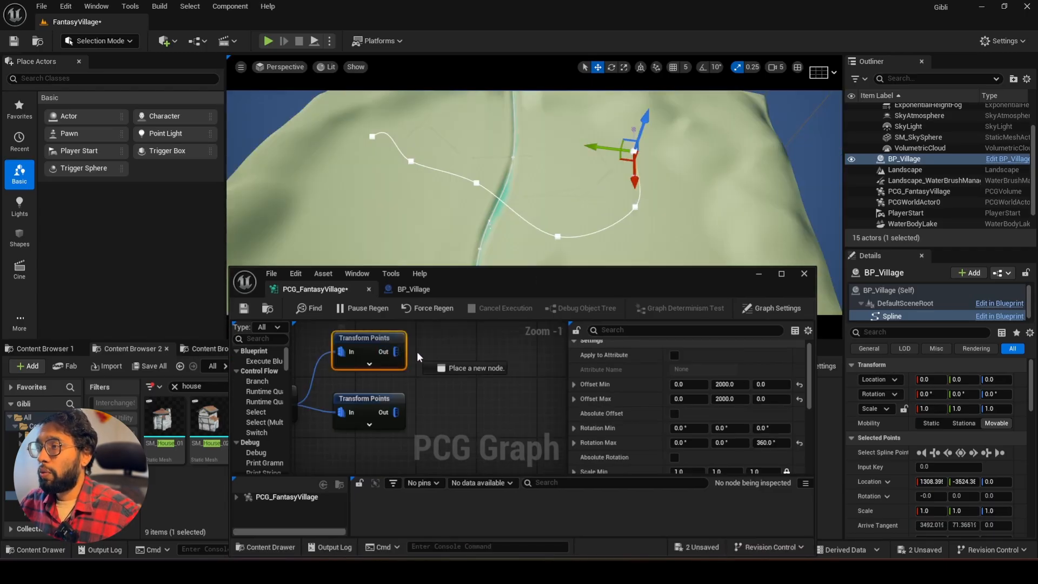
drag(427, 359, 431, 359)
text(ran)
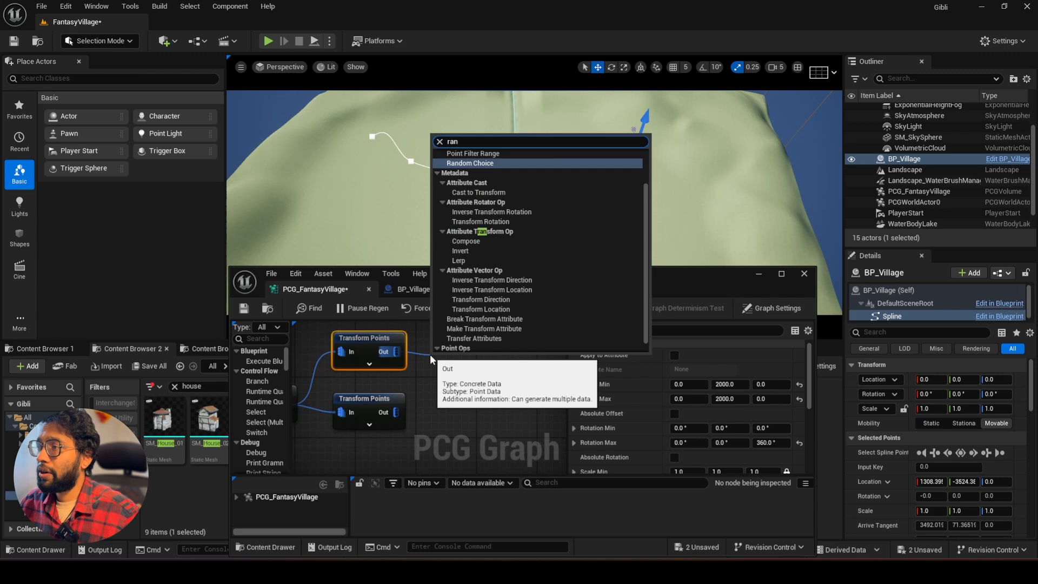
key(BackSpace)
key(BackSpace)
key(BackSpace)
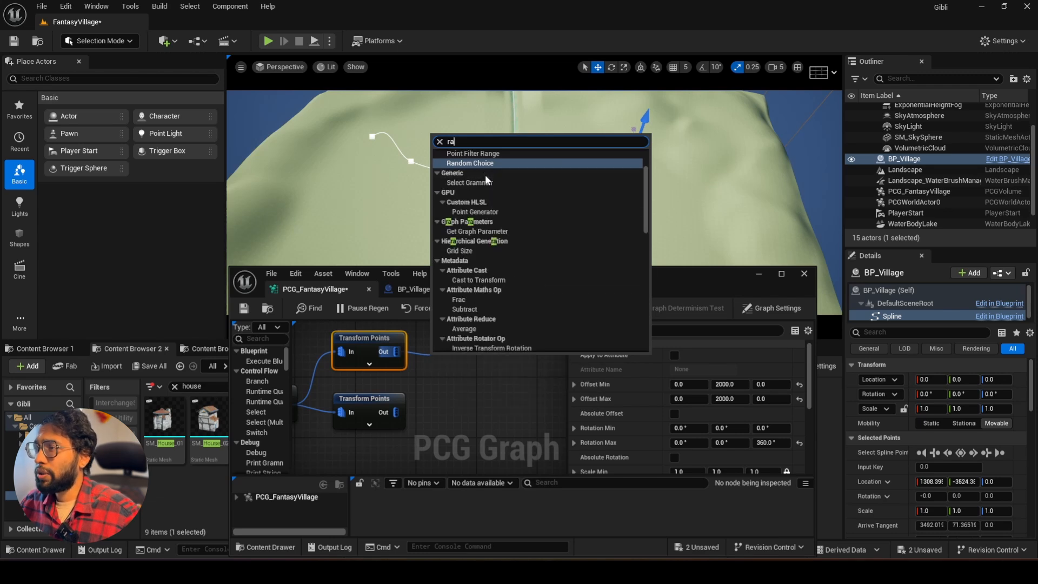
text(sele)
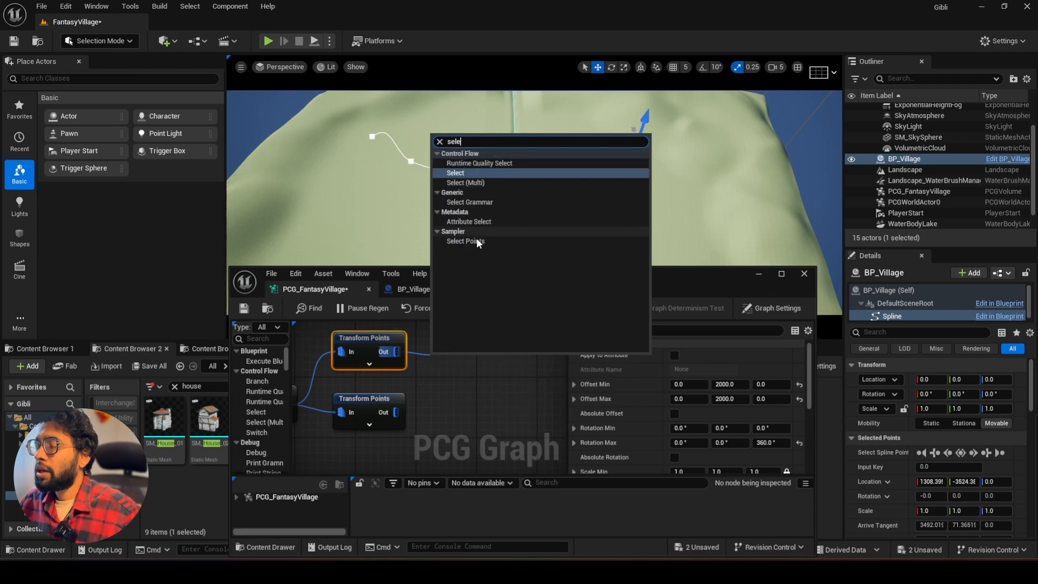
click(463, 241)
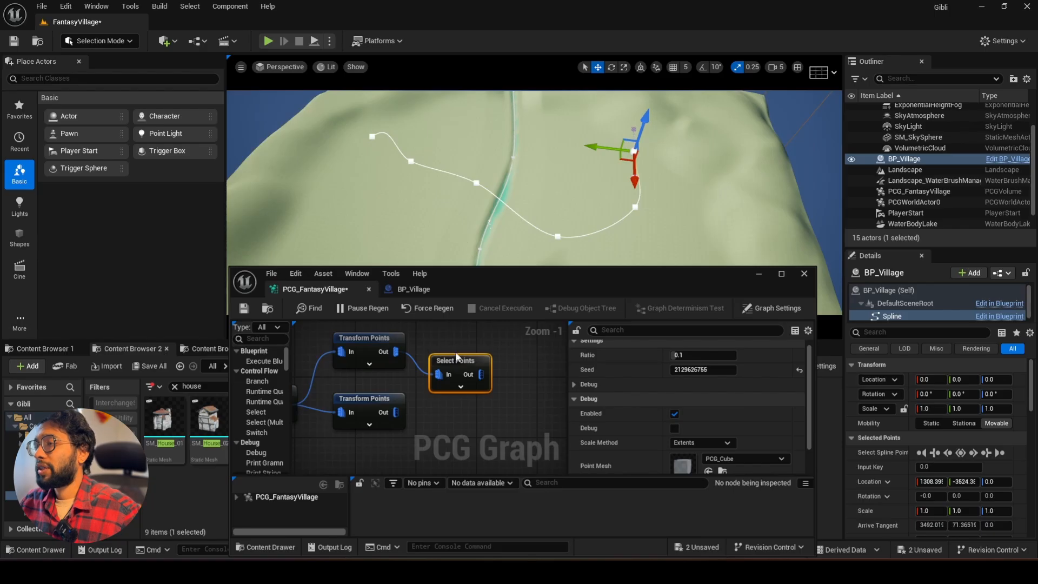
Align the Select Points node with the upper Transform Points node, enable its debug display and set its Ratio to about 0.26.
drag(456, 359, 455, 339)
key(d)
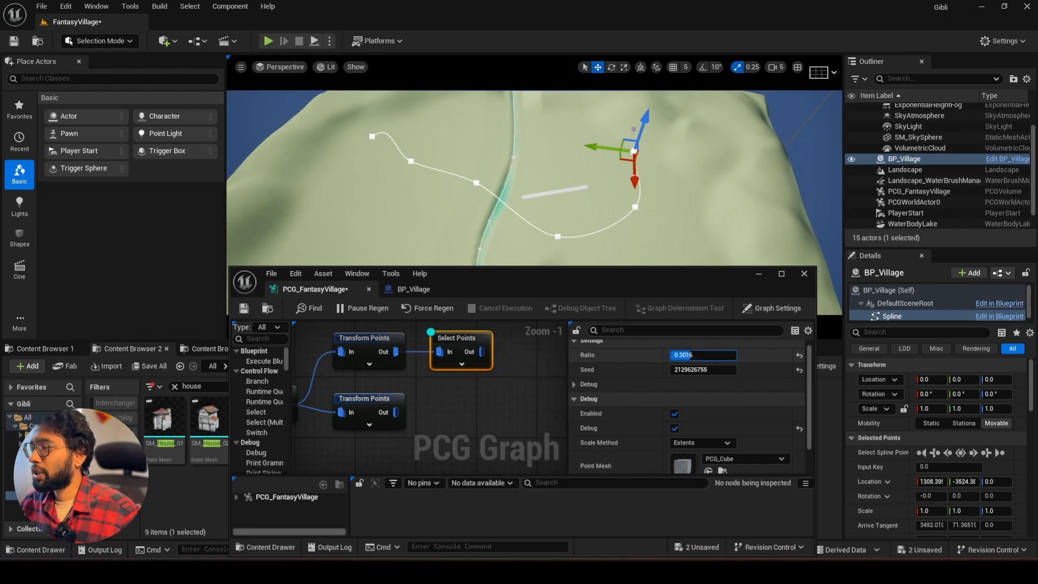
drag(690, 355, 706, 355)
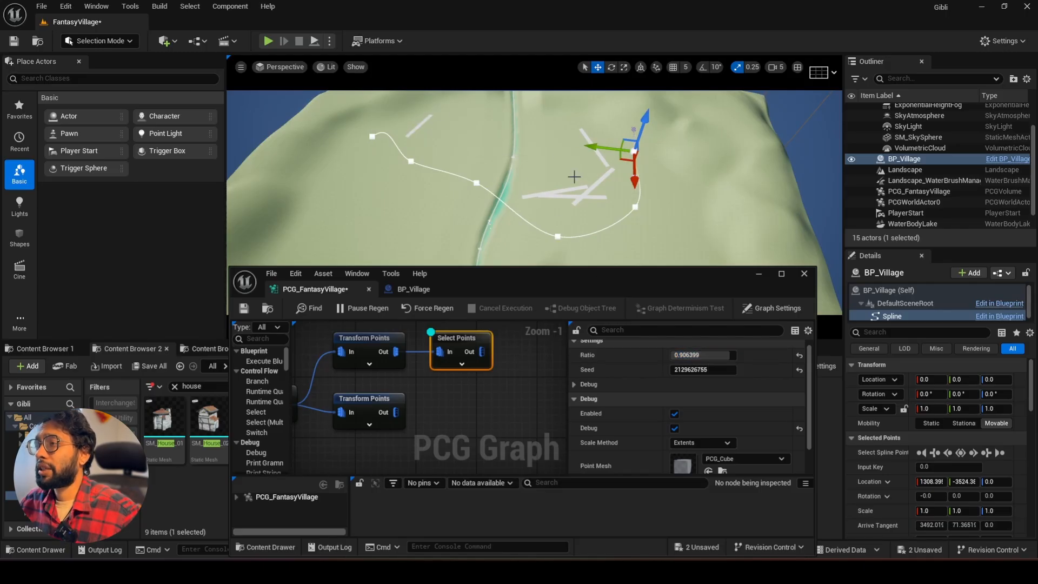
mouse_move(719, 355)
mouse_down()
mouse_move(703, 356)
mouse_move(719, 357)
mouse_up()
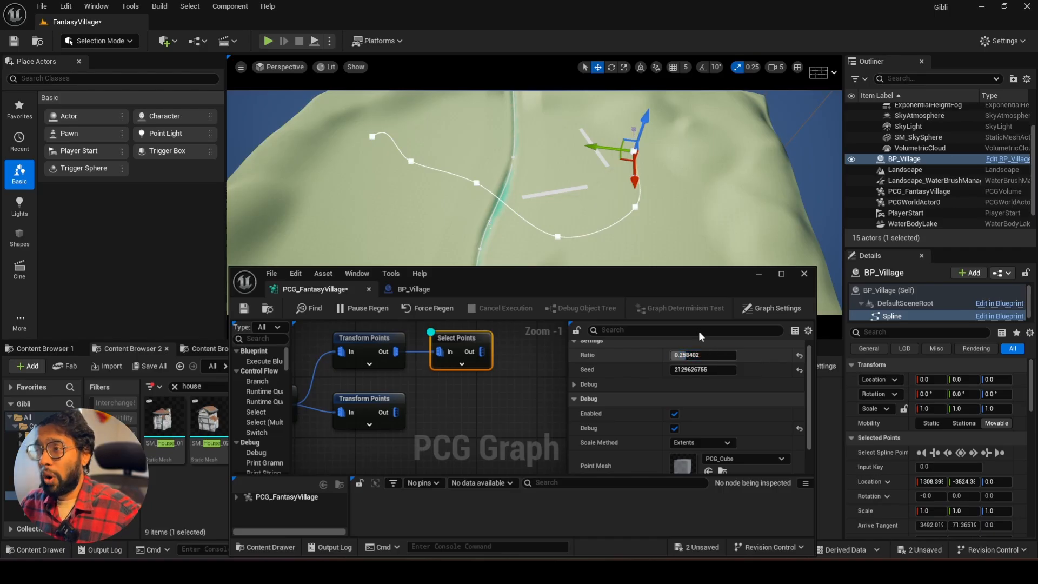
Connect the outputs of the Select Points node and the lower Transform Points node to the Static Mesh Spawner's input.
right_drag(502, 367, 438, 363)
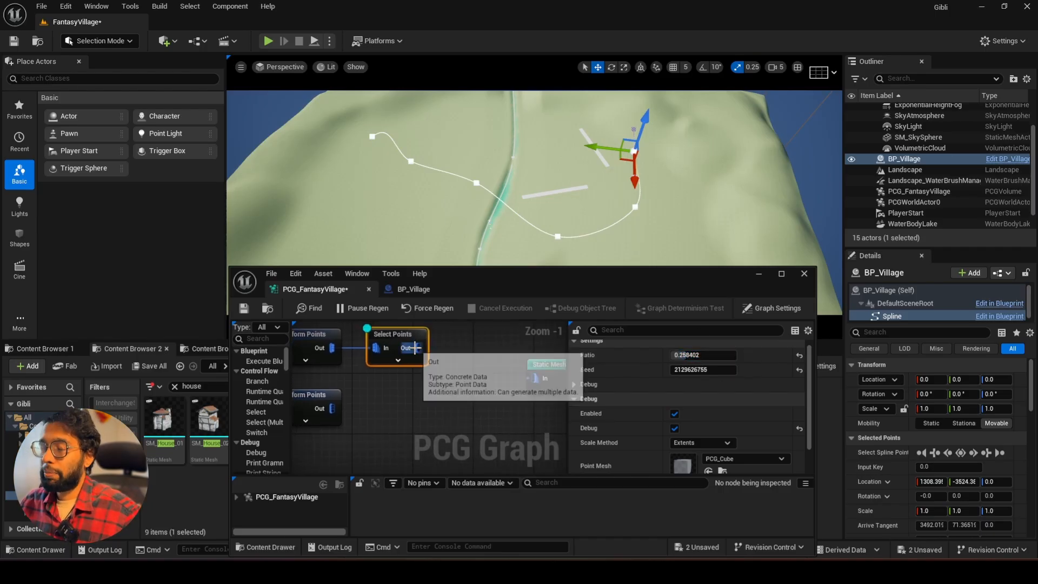
drag(418, 348, 536, 378)
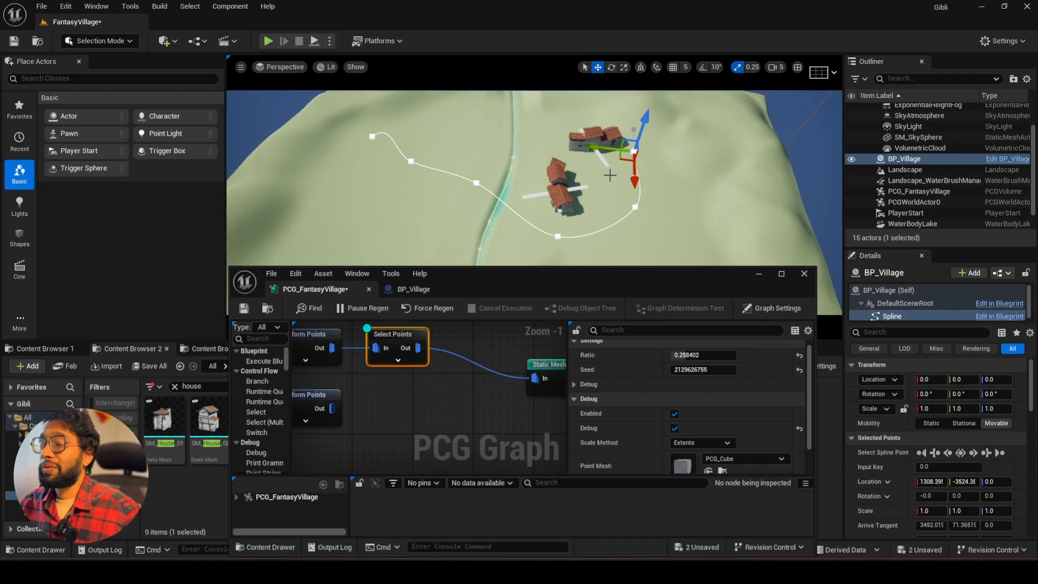
right_drag(610, 176, 584, 174)
key(w)
key(s)
drag(332, 409, 535, 378)
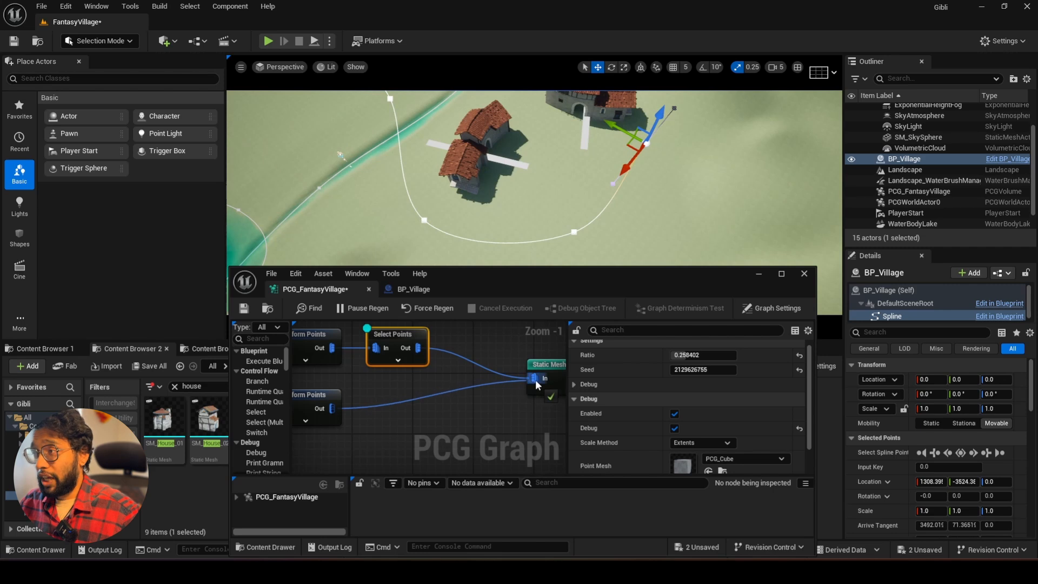
Reposition the Static Mesh Spawner node closer to the Select Points node and change its Seed to -178938322.
right_drag(541, 184, 522, 166)
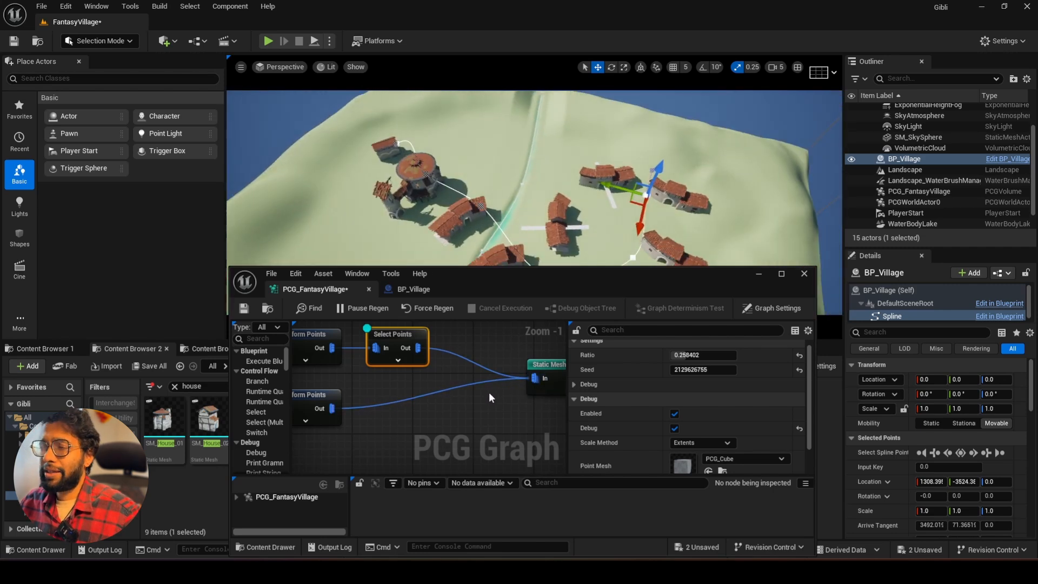
drag(550, 365, 511, 378)
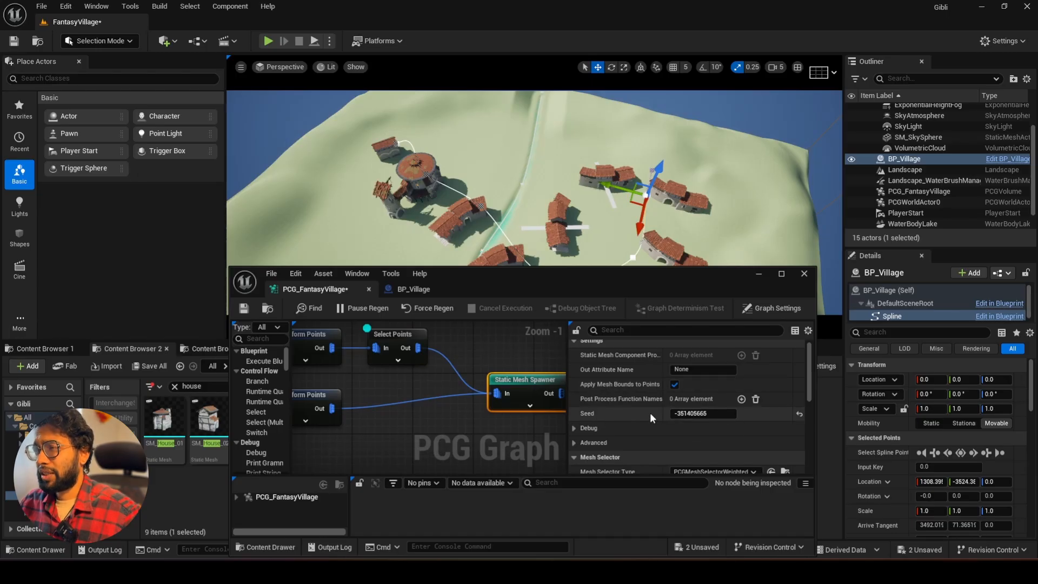
drag(688, 413, 696, 413)
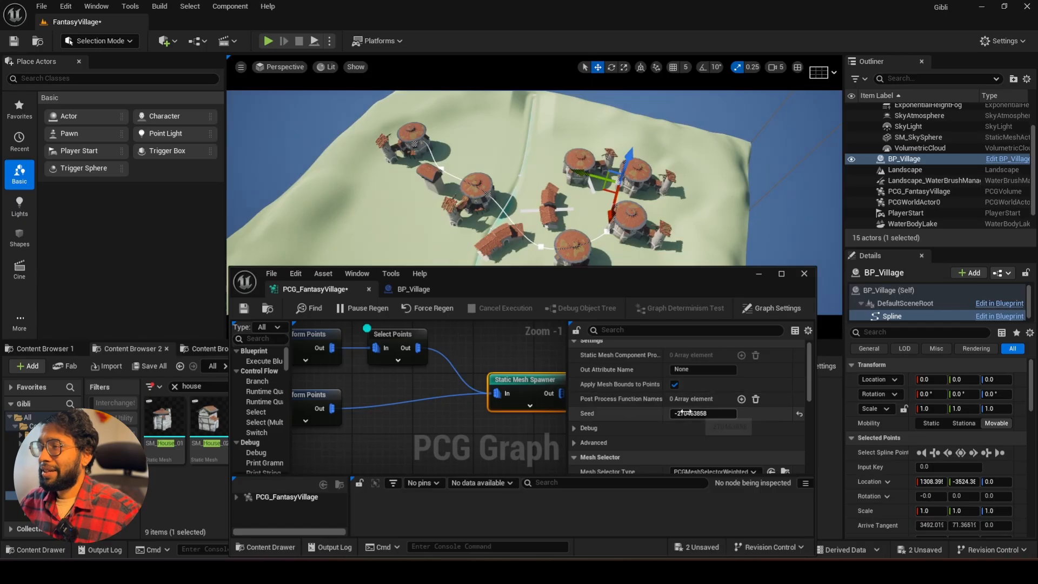
drag(688, 413, 695, 413)
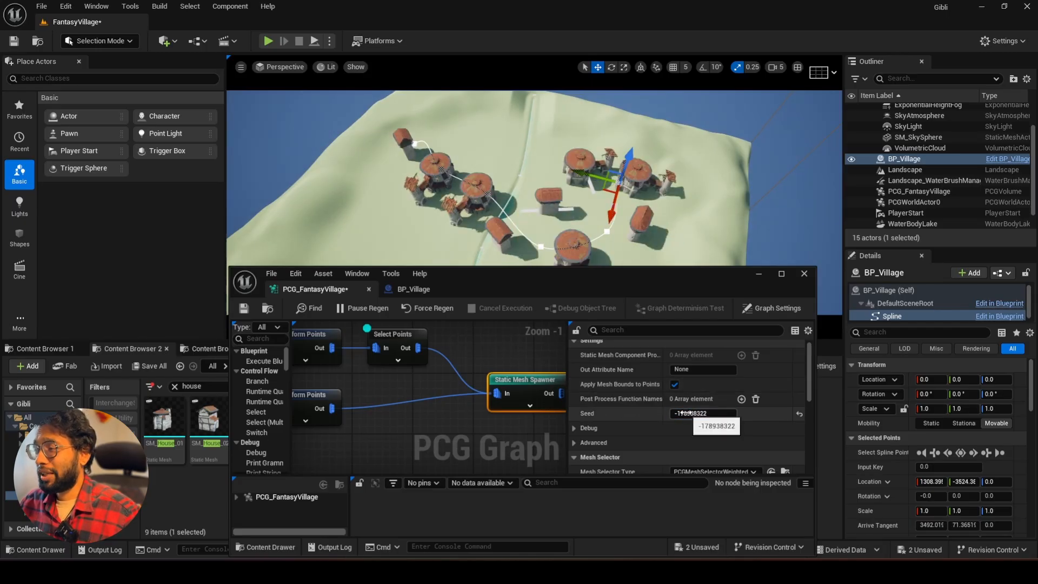
Raise the Select Points node's Ratio to about 0.9984.
click(397, 341)
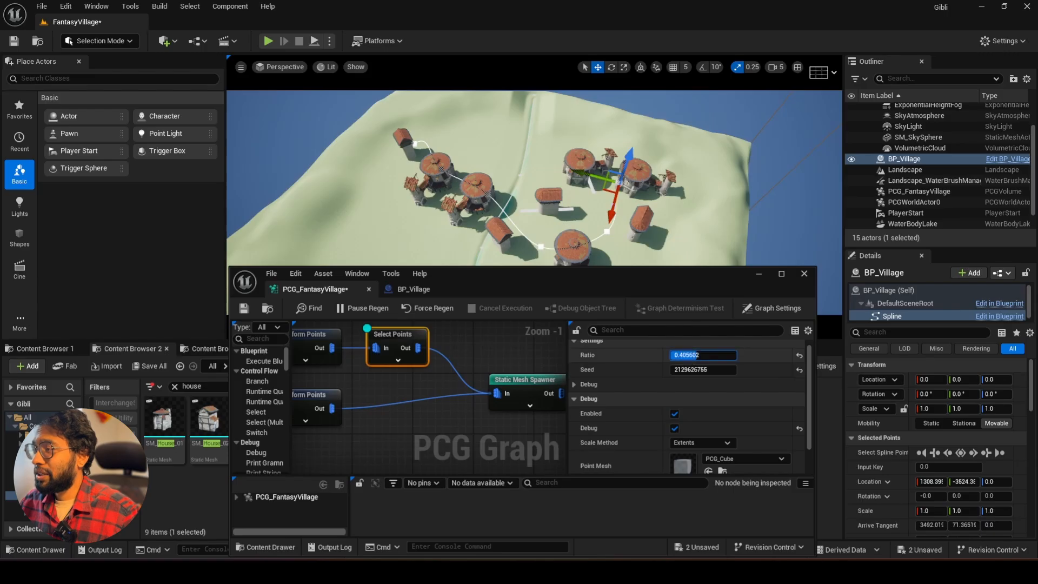
drag(687, 356, 720, 357)
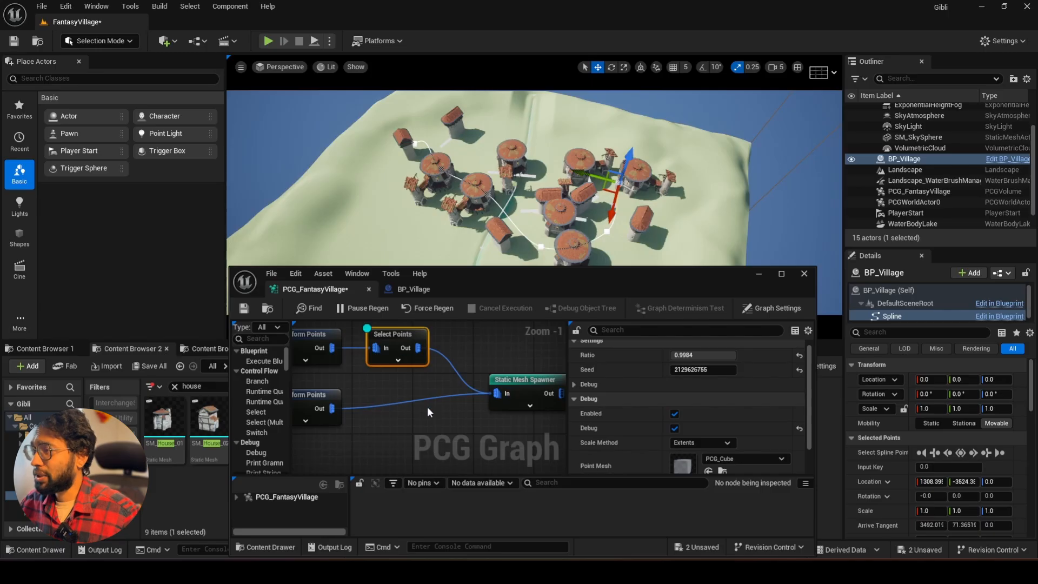
Vary the Static Mesh Spawner's Seed to try other house arrangements, ending at -54289980.
scroll(428, 407, down, 1)
right_drag(427, 407, 505, 380)
mouse_move(519, 216)
right_down()
mouse_move(557, 222)
mouse_move(541, 200)
mouse_move(509, 211)
right_up()
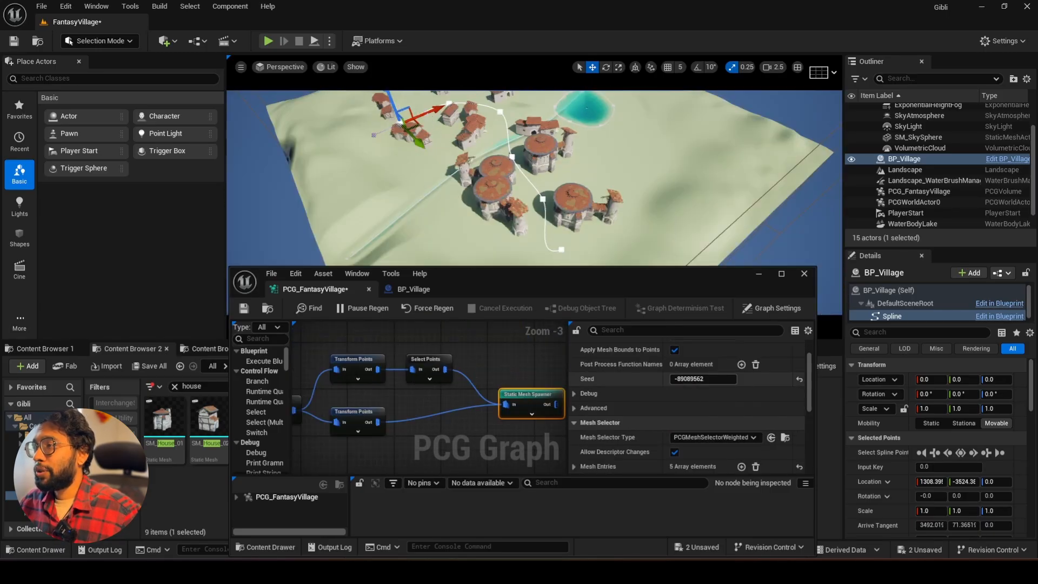
drag(687, 380, 698, 380)
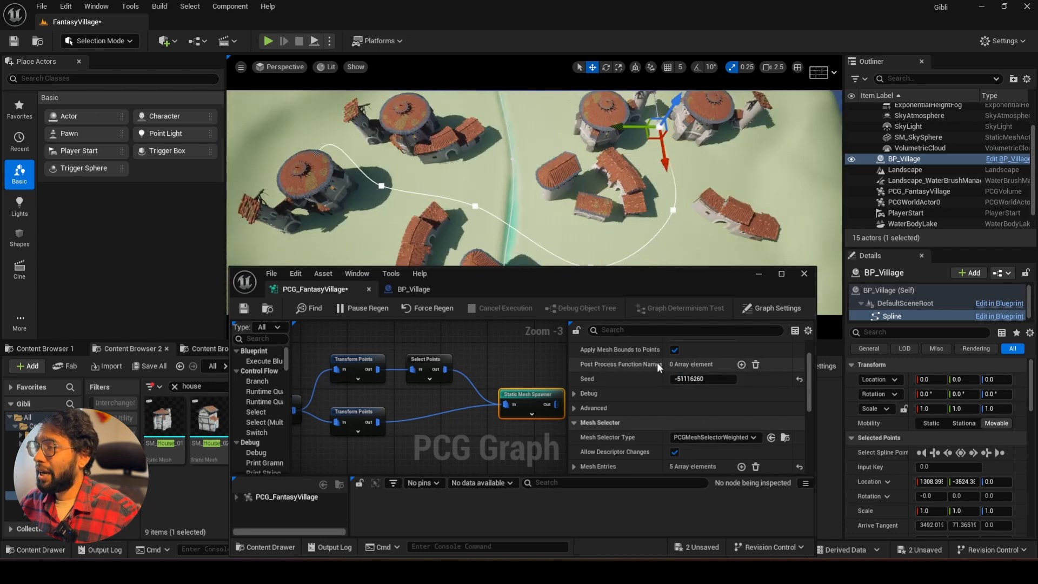
drag(694, 379, 690, 379)
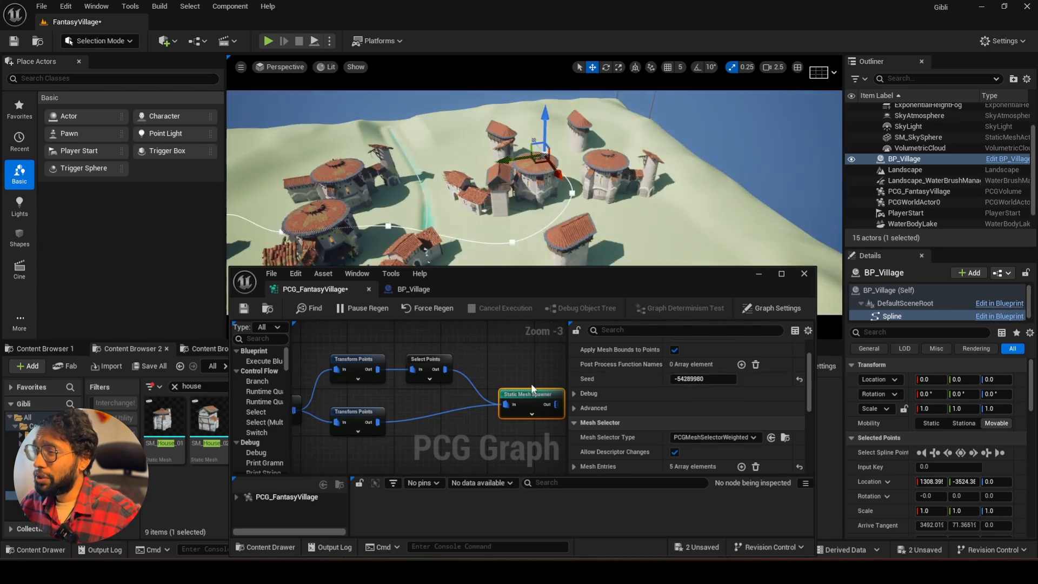
Set the lower Transform Points node's Rotation Max Z to 360° and reselect the Static Mesh Spawner.
click(354, 419)
click(770, 408)
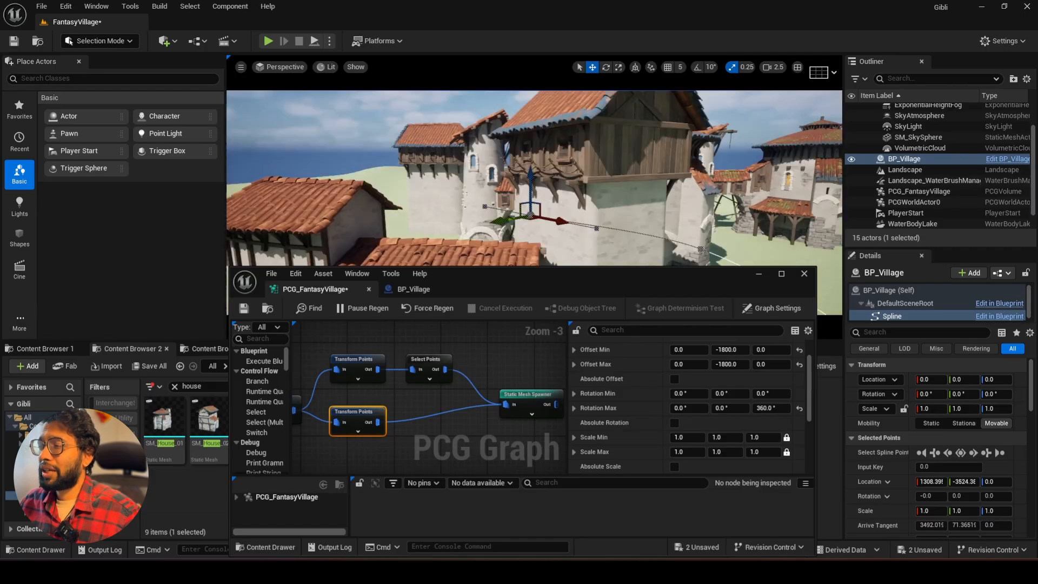
click(530, 403)
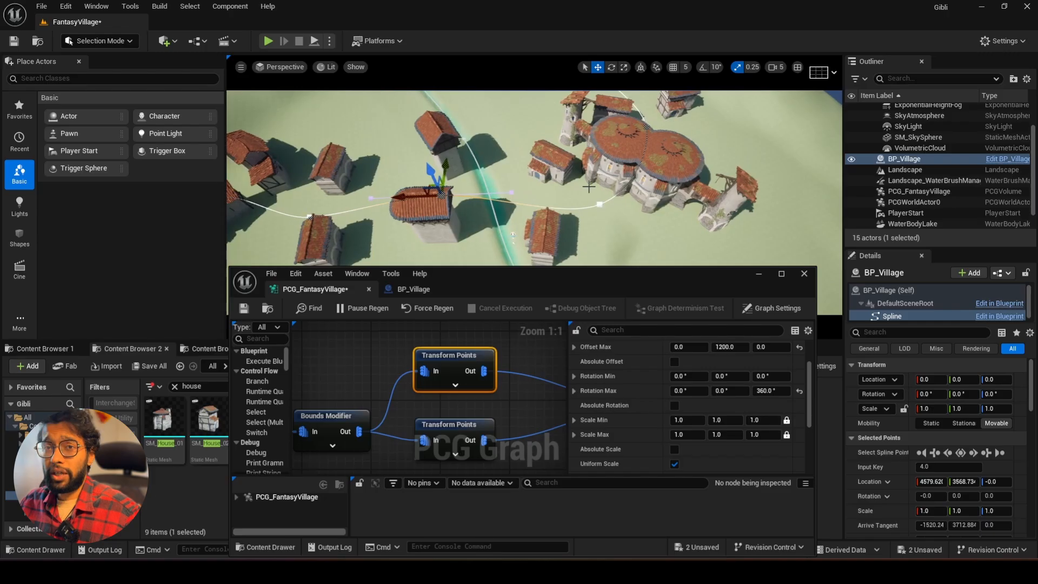
right_drag(599, 179, 586, 175)
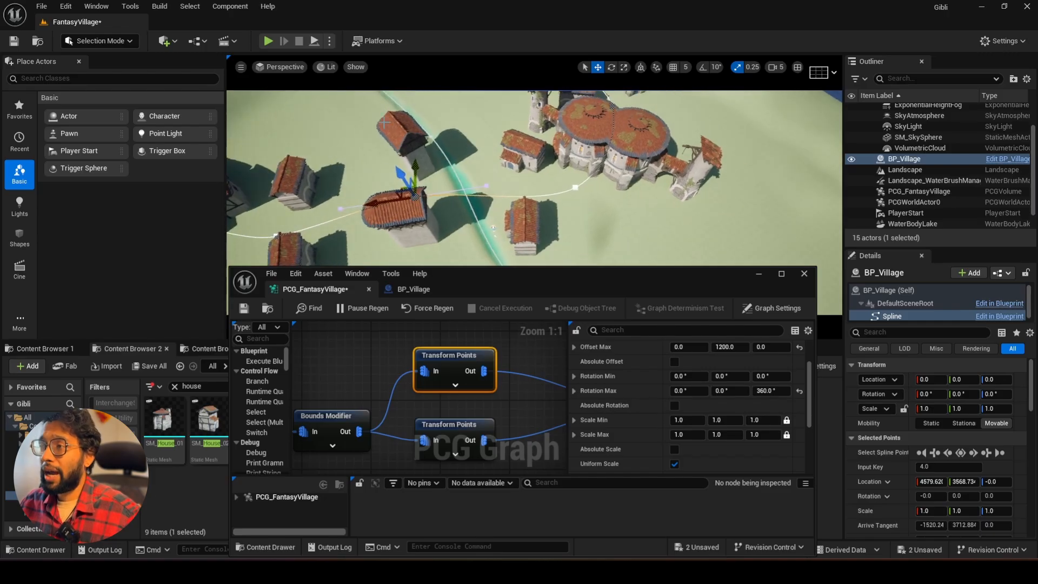
right_drag(482, 149, 481, 154)
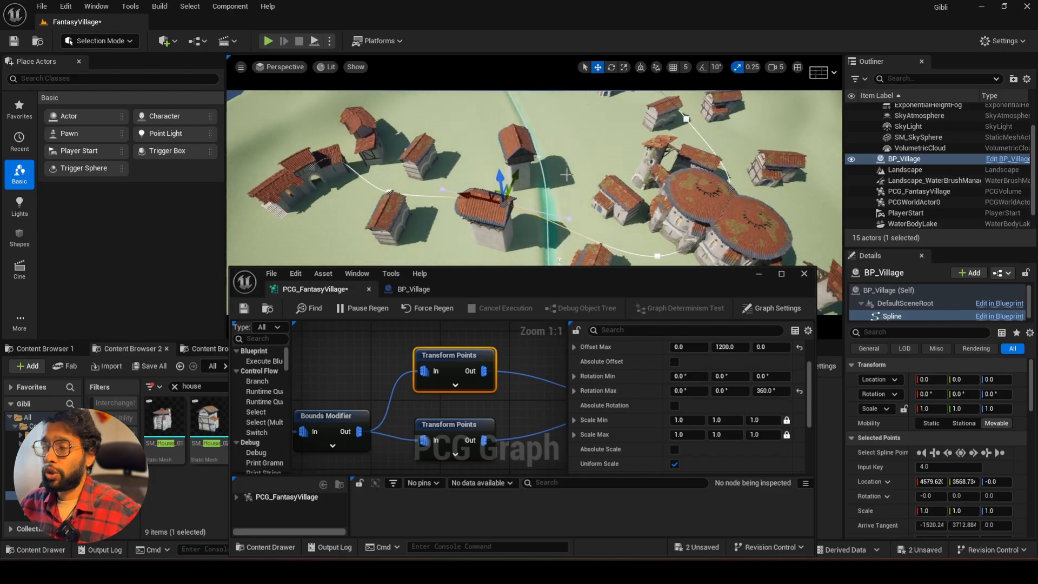
right_drag(532, 393, 490, 395)
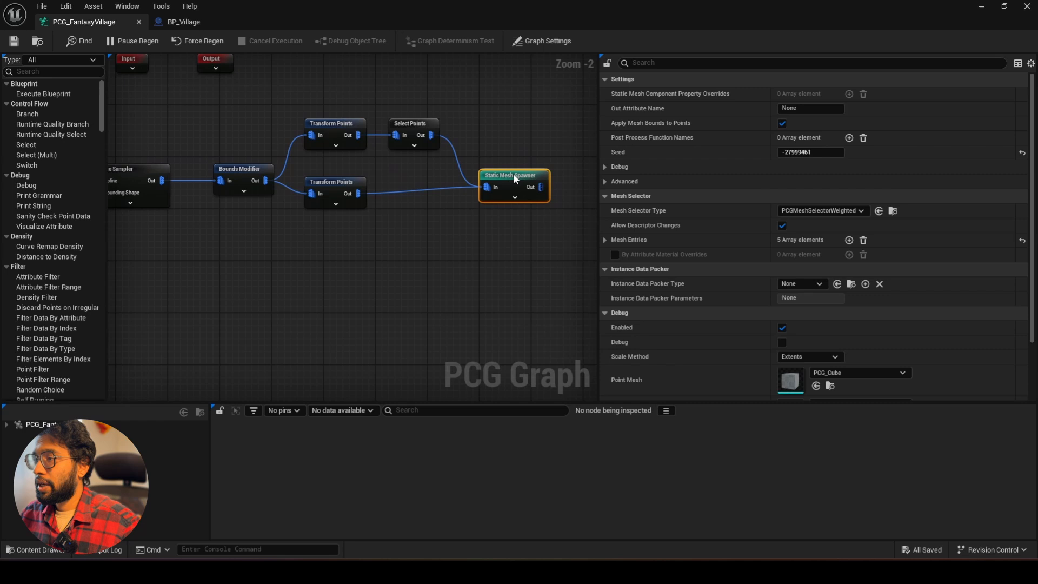
Group all the house-spawning nodes in a comment box titled Houses.
scroll(514, 173, down, 2)
right_drag(513, 173, 578, 196)
click(265, 195)
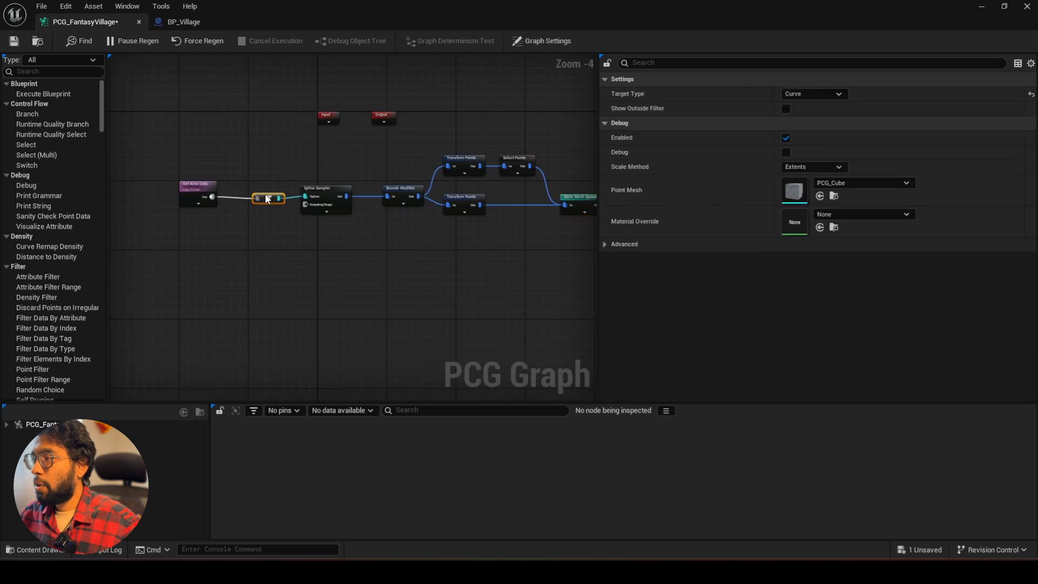
click(196, 191)
scroll(314, 208, down, 1)
drag(542, 258, 177, 166)
text(cHouses)
key(Return)
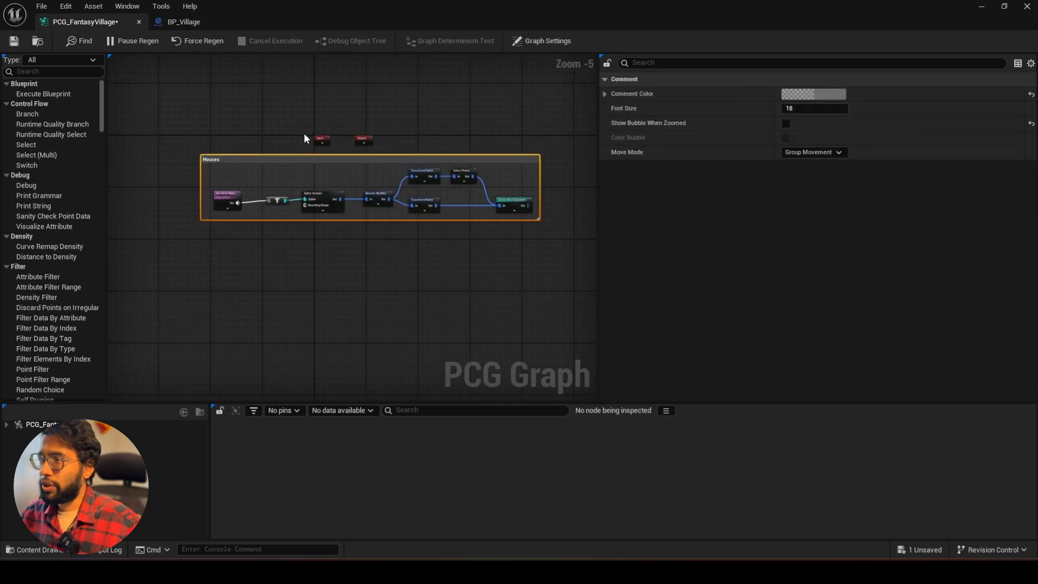
Move the Houses comment box with its nodes lower in the graph and colour it magenta.
drag(309, 160, 316, 218)
click(813, 94)
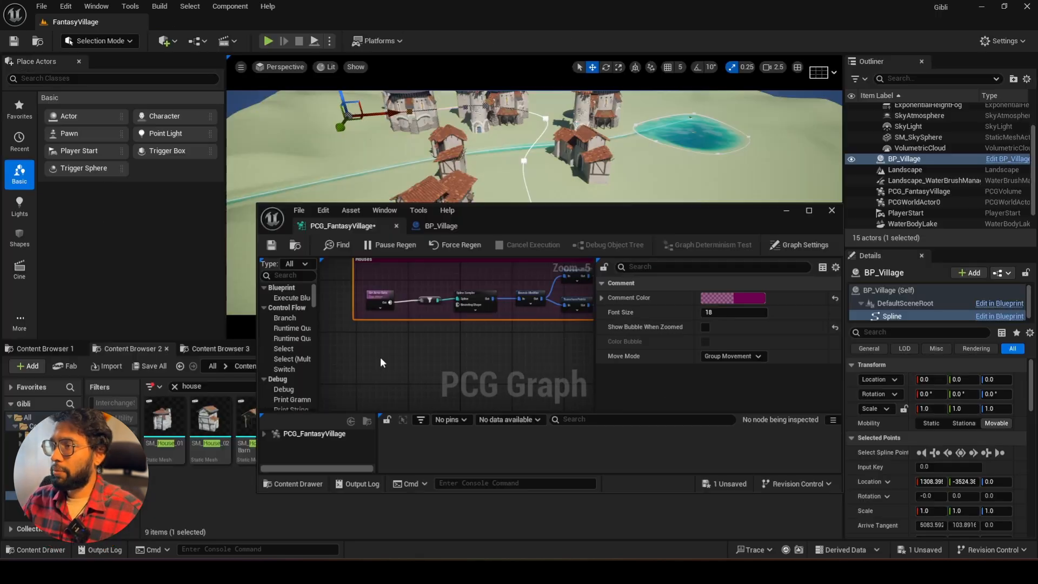
Add a Get Landscape Data node in the empty space below the Houses comment box.
right_click(379, 359)
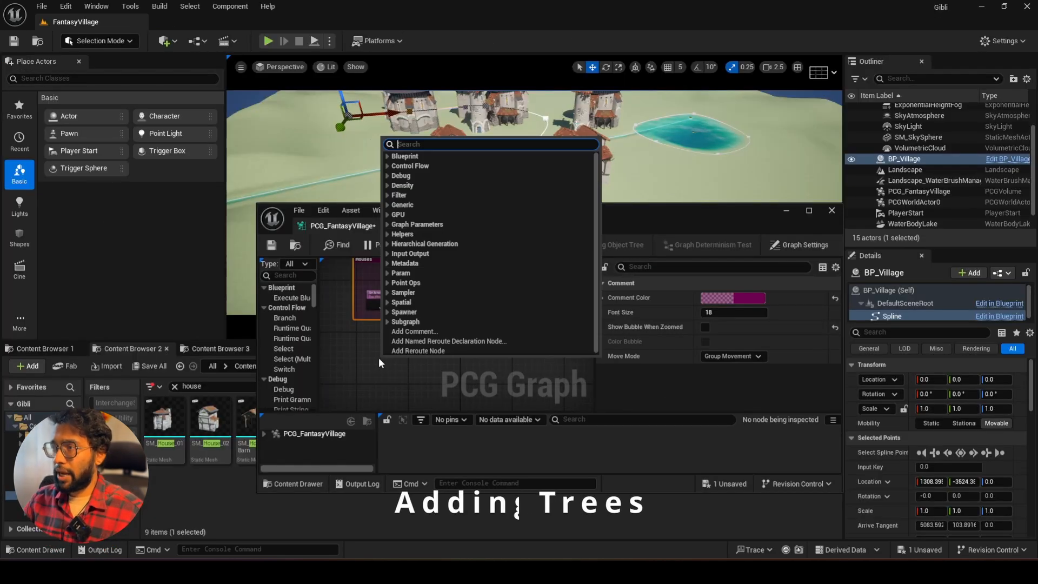
text(get)
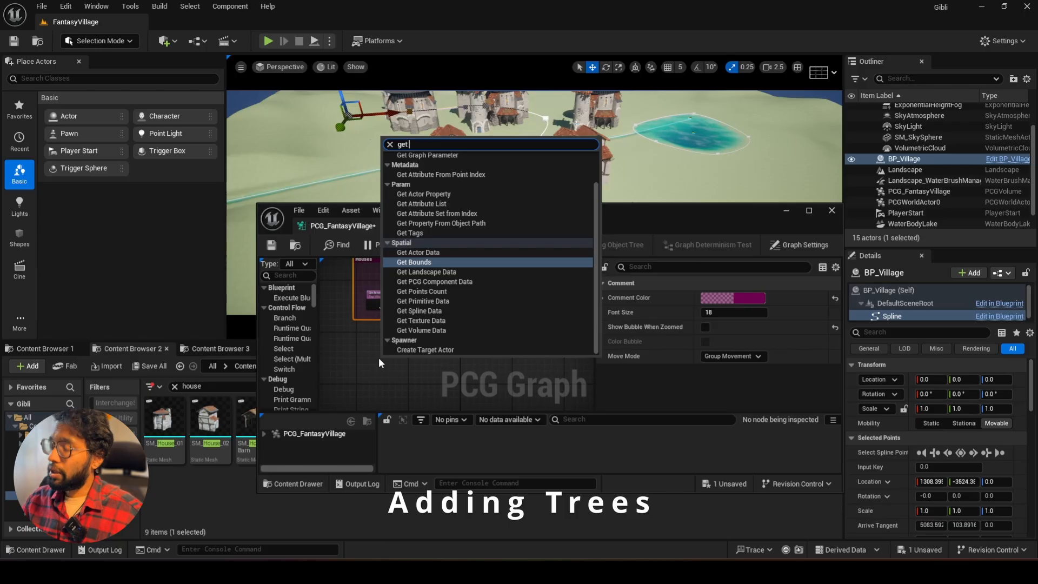
text( land)
click(470, 165)
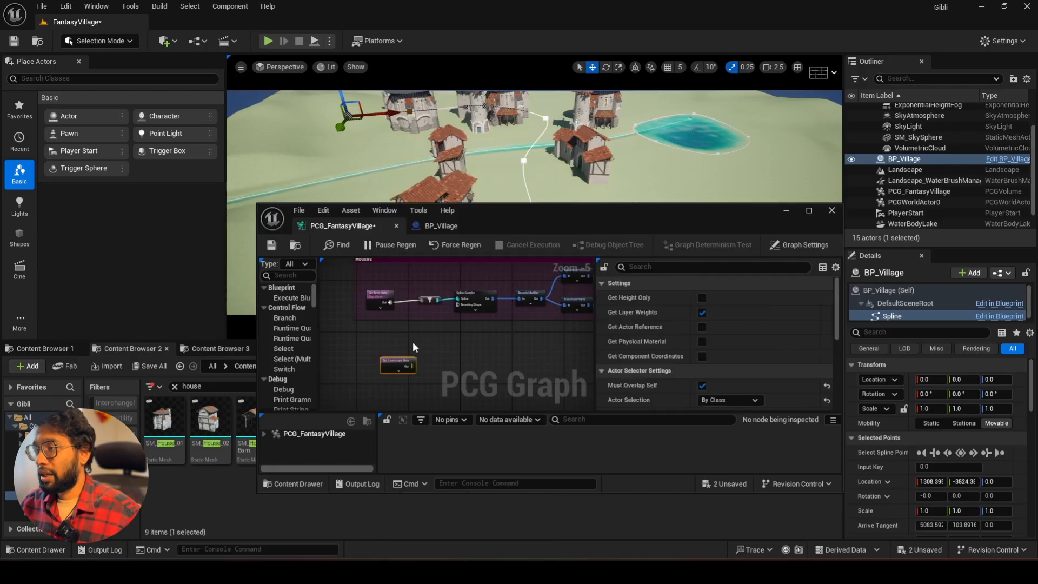
scroll(395, 368, up, 5)
drag(411, 348, 391, 342)
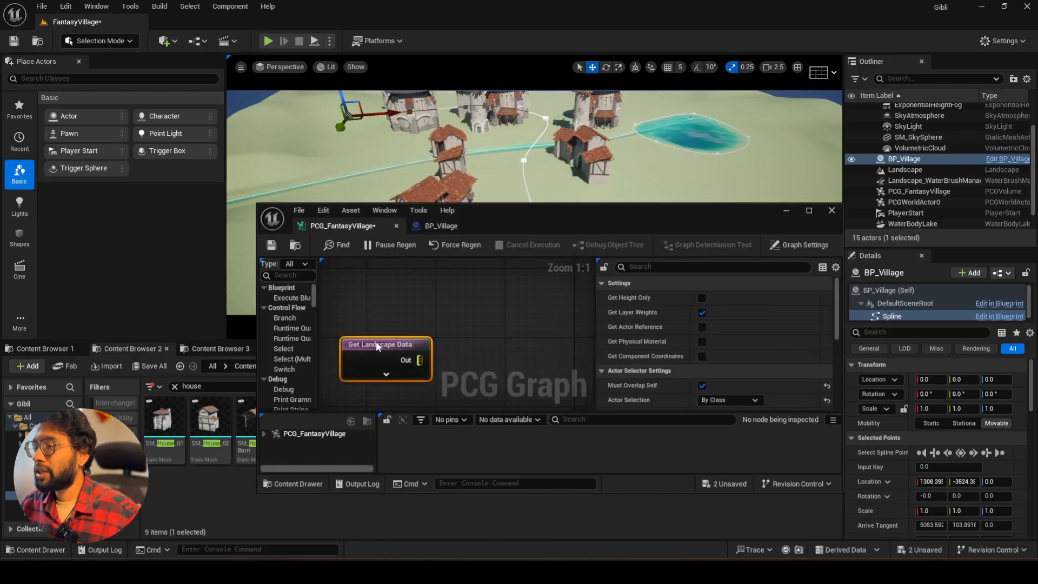
Move the graph editor window down to clear the viewport and examine the landscape around the village and lake.
drag(454, 493, 454, 517)
drag(547, 216, 488, 308)
right_drag(551, 216, 627, 131)
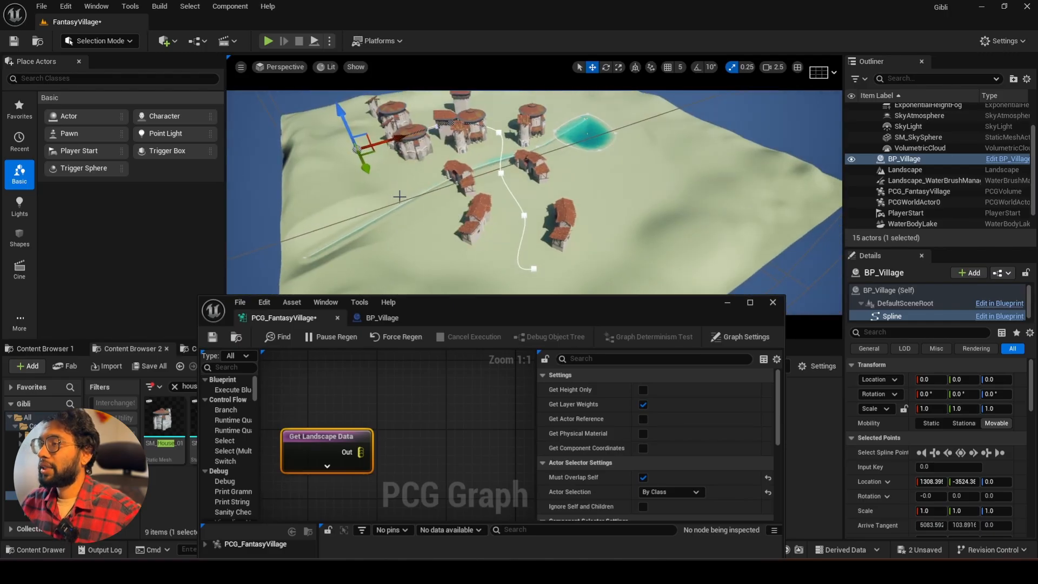
key(w)
right_drag(670, 209, 754, 213)
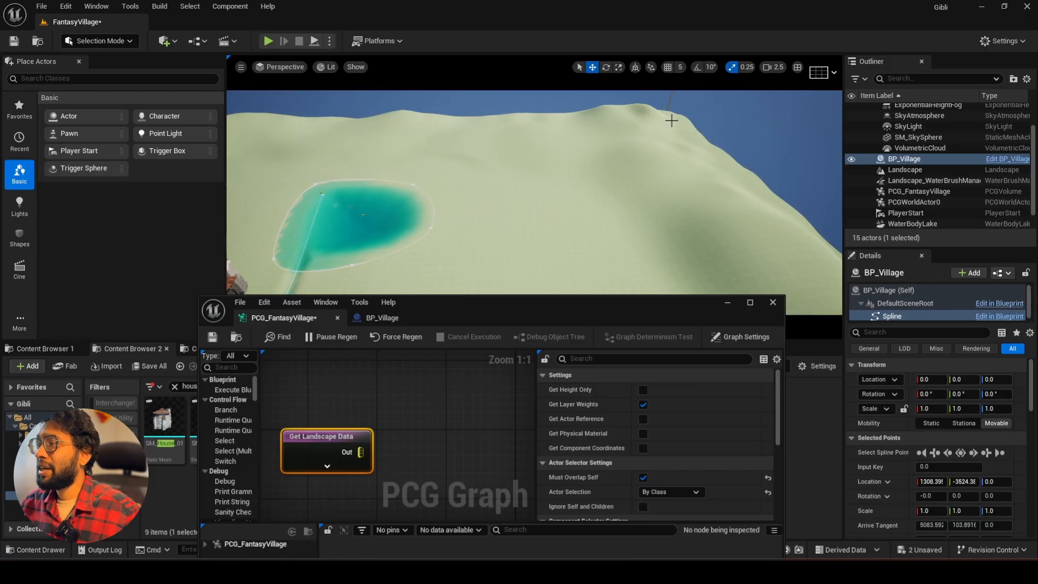
right_drag(662, 251, 511, 233)
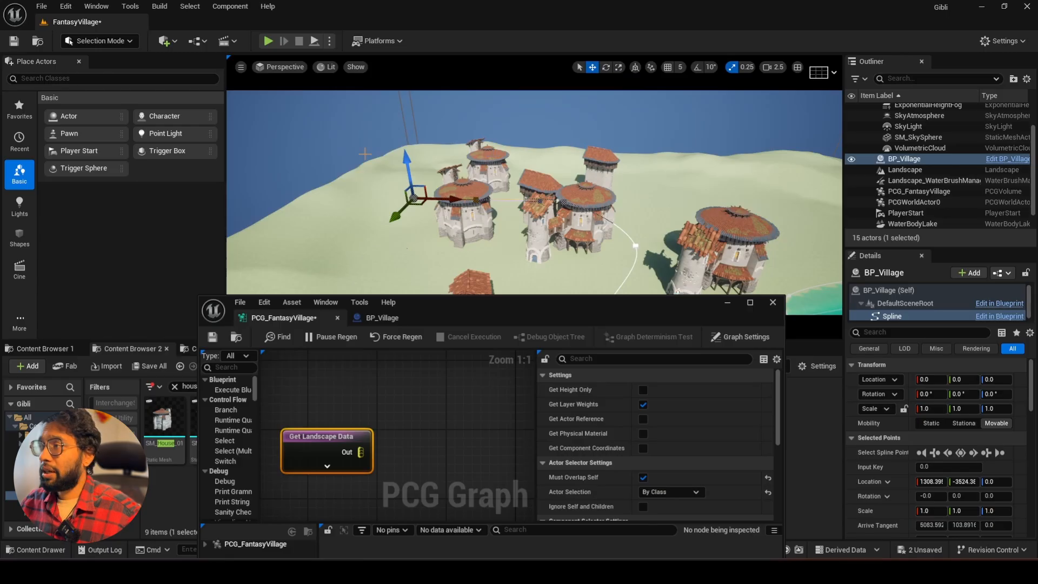
right_drag(496, 220, 460, 221)
Add a Surface Sampler node fed by the Get Landscape Data output and align the two nodes.
scroll(417, 460, down, 1)
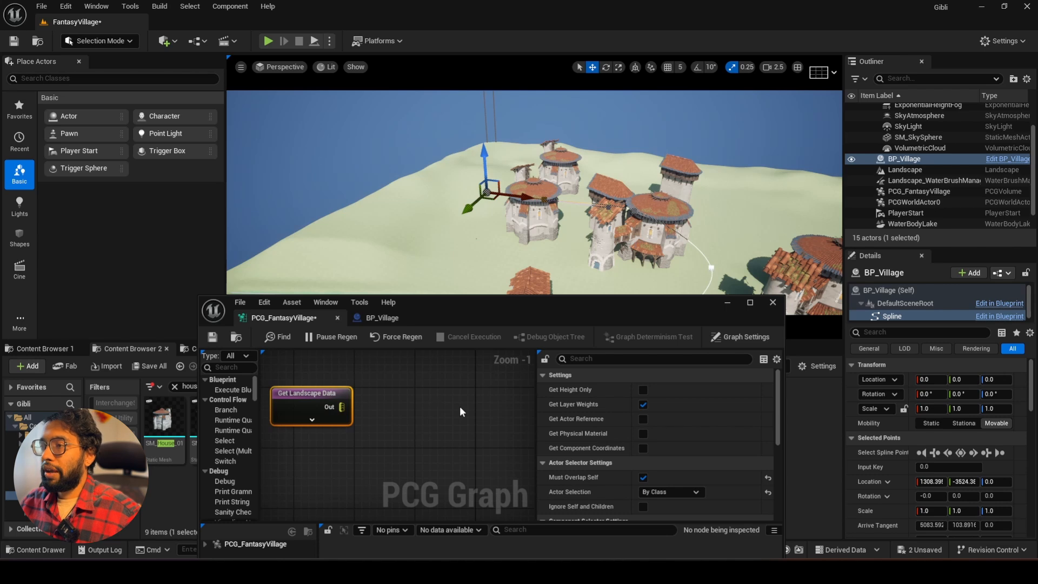
drag(328, 401, 420, 408)
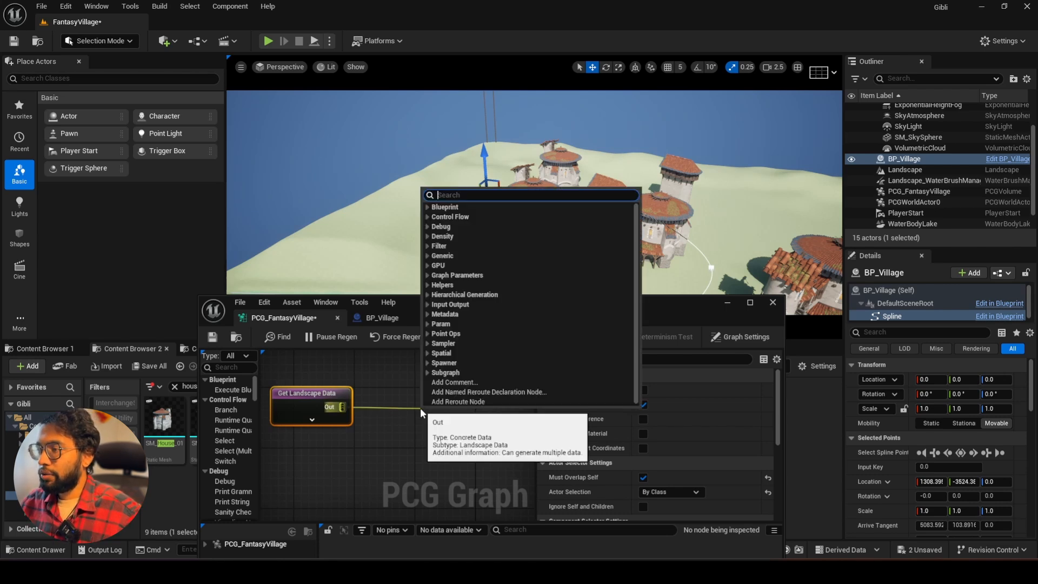
text(sur)
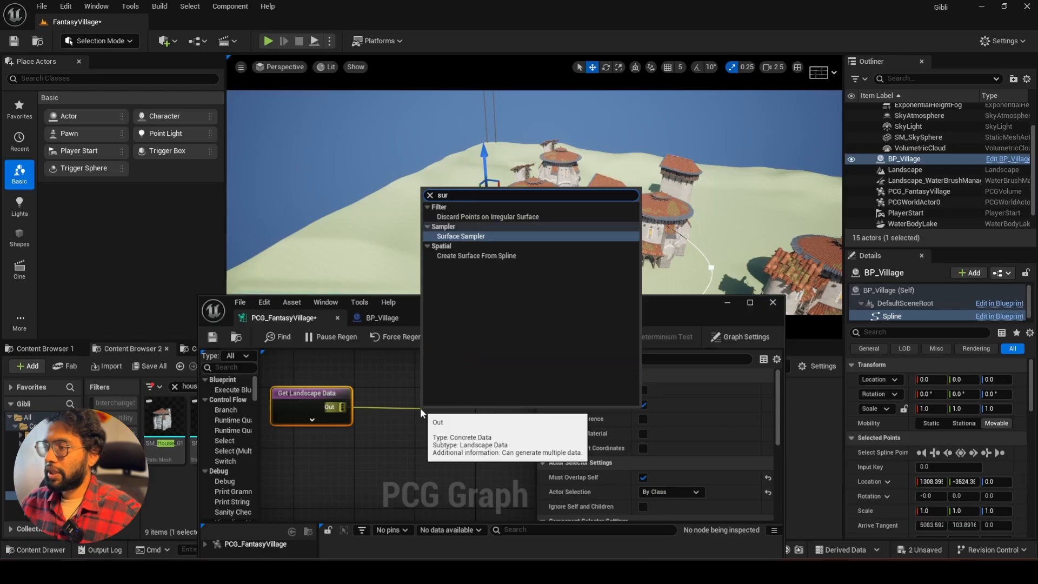
click(475, 237)
drag(457, 401, 443, 395)
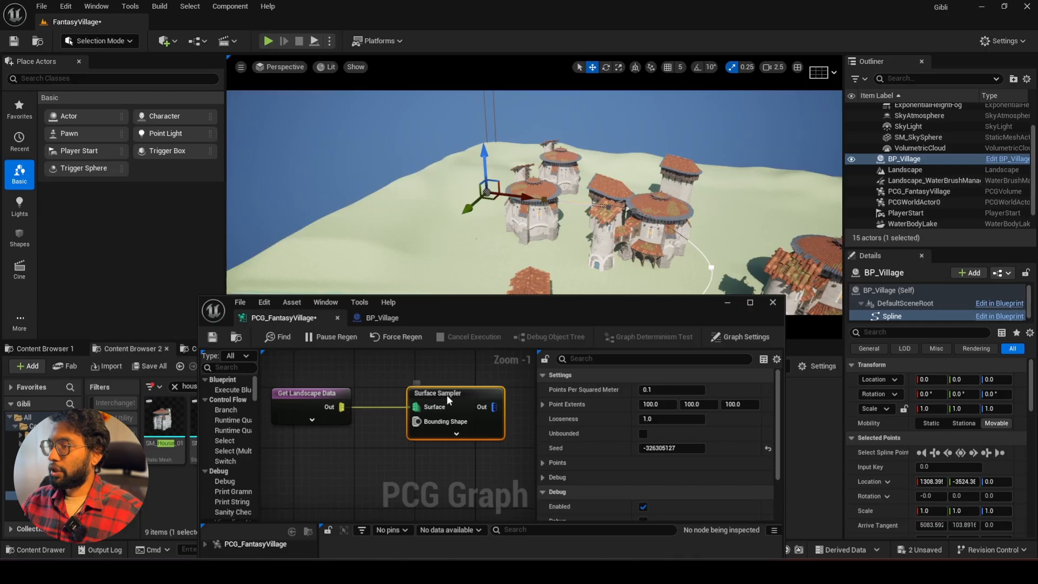
Enable the Surface Sampler node's debug display and inspect the sampled points across the landscape and lake.
right_drag(542, 280, 628, 338)
key(d)
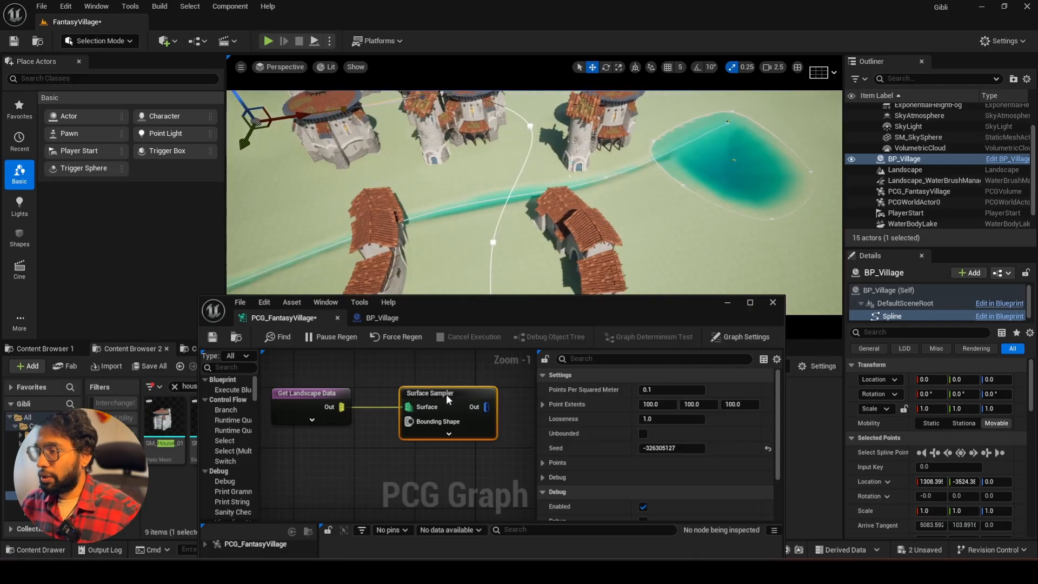
right_drag(414, 159, 522, 111)
right_drag(453, 179, 539, 158)
right_drag(621, 186, 720, 171)
right_drag(566, 253, 506, 265)
scroll(573, 254, up, 2)
key(w)
right_drag(573, 254, 544, 270)
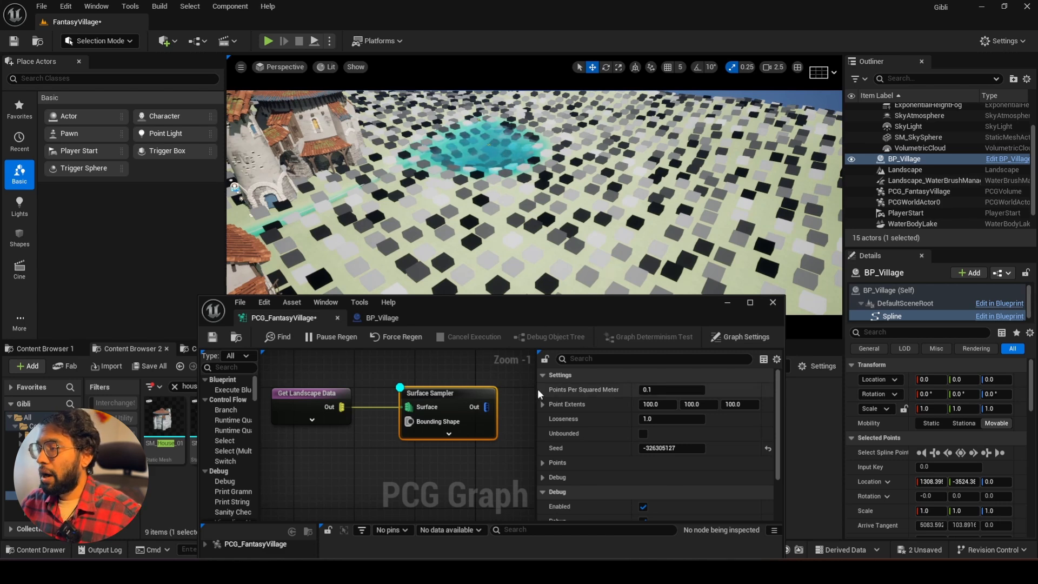
Widen the graph canvas and turn off the Surface Sampler node's debug display.
drag(537, 388, 600, 397)
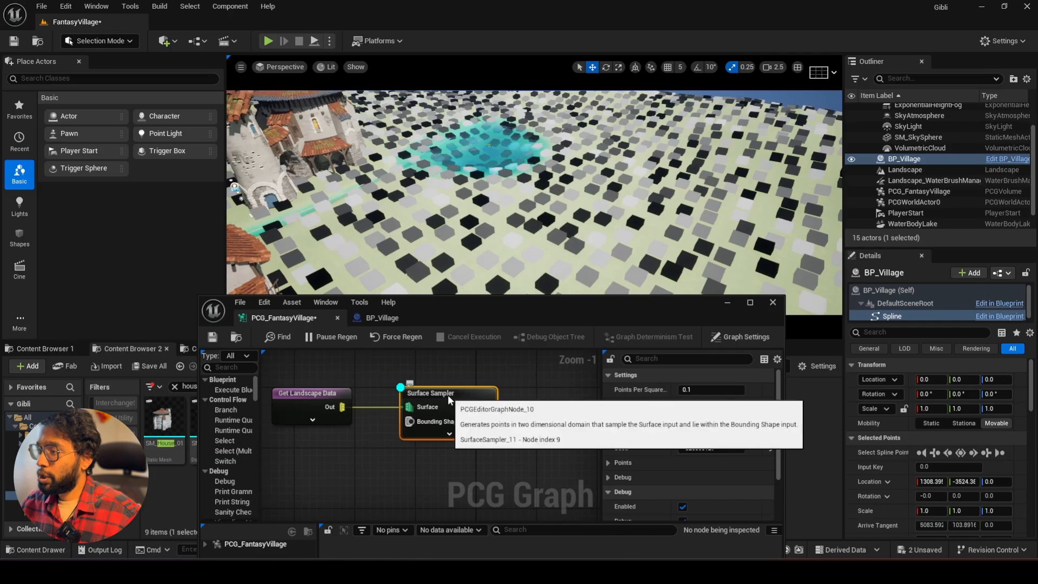
key(d)
Add a Density Filter node fed by the Surface Sampler's output and align it with that node.
right_drag(505, 383, 449, 388)
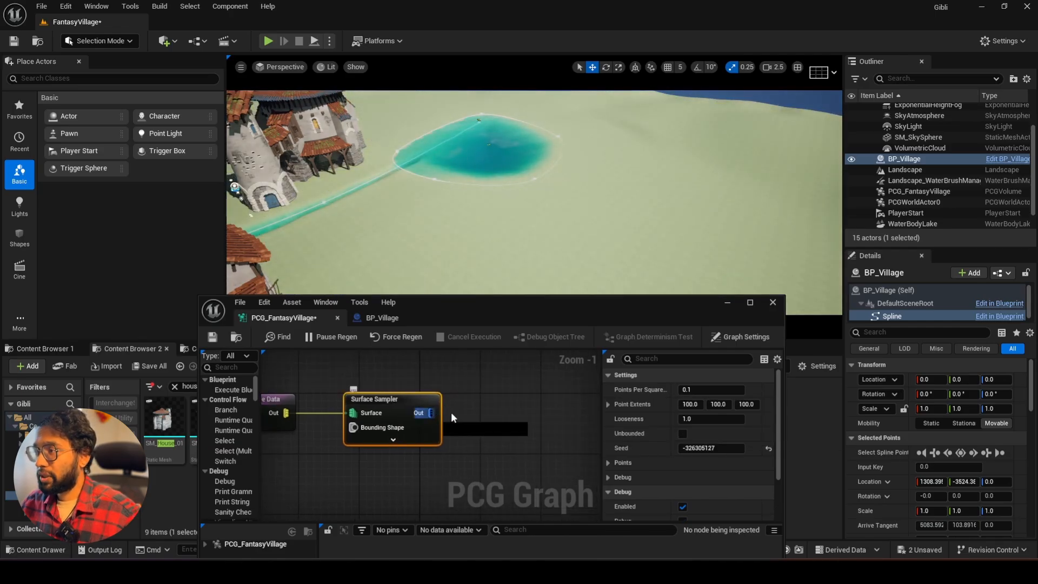
drag(431, 413, 478, 413)
text(den)
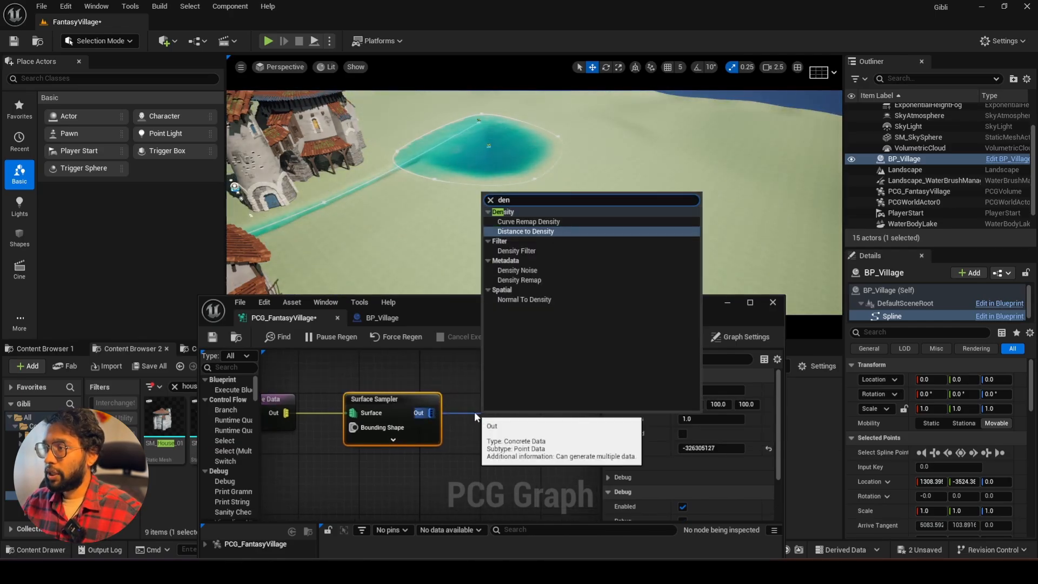
click(512, 251)
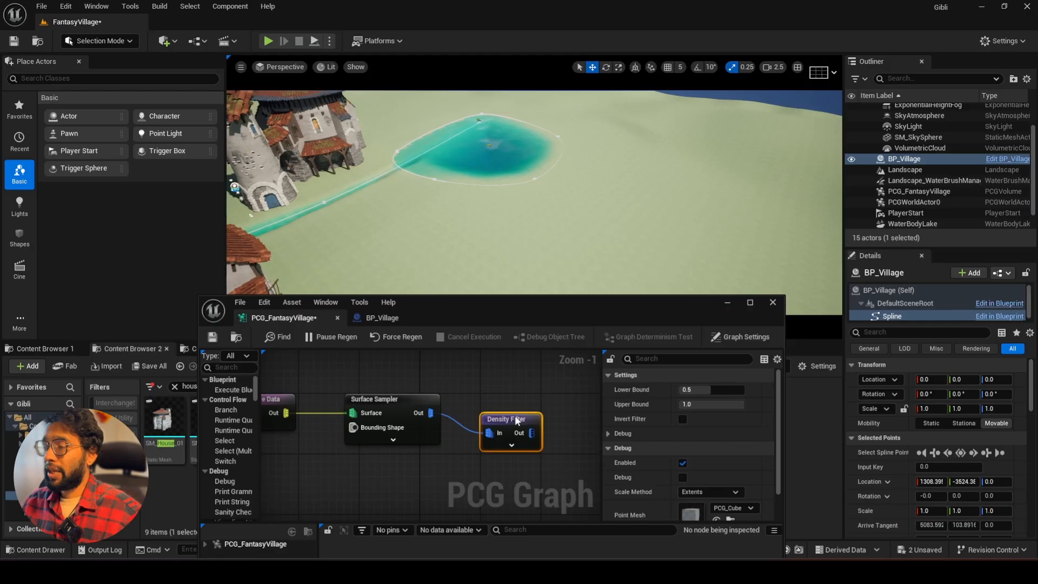
mouse_move(515, 421)
mouse_down()
mouse_move(514, 397)
mouse_move(513, 408)
mouse_up()
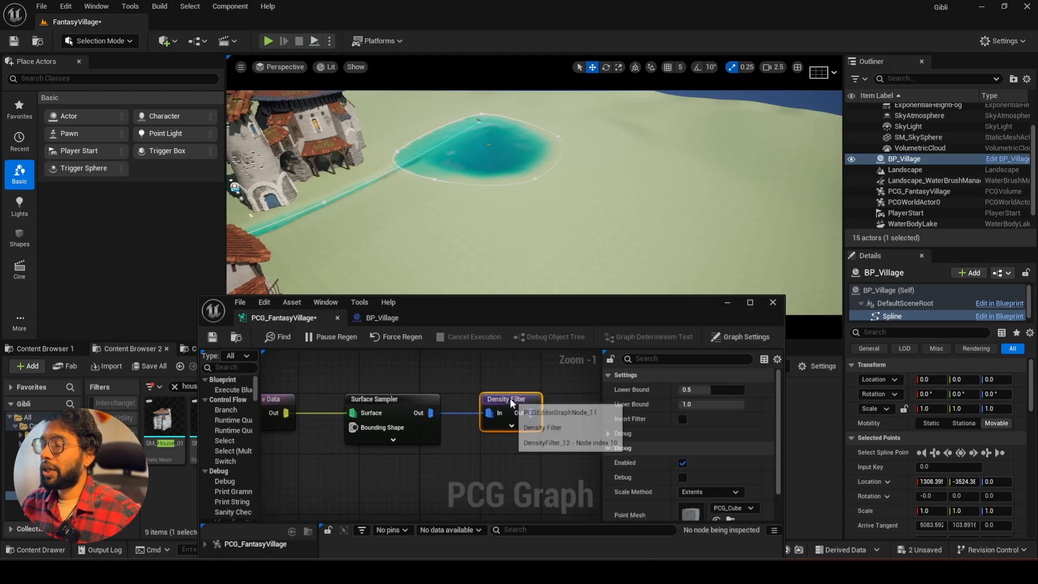
Enable the Density Filter node's debug display and adjust its Lower Bound to about 0.3.
key(d)
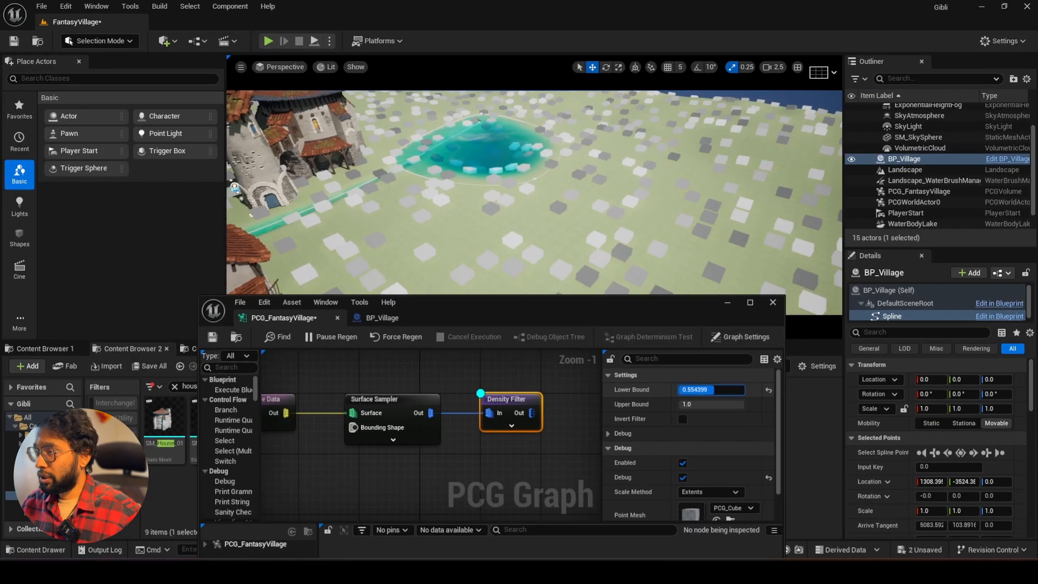
drag(698, 390, 703, 391)
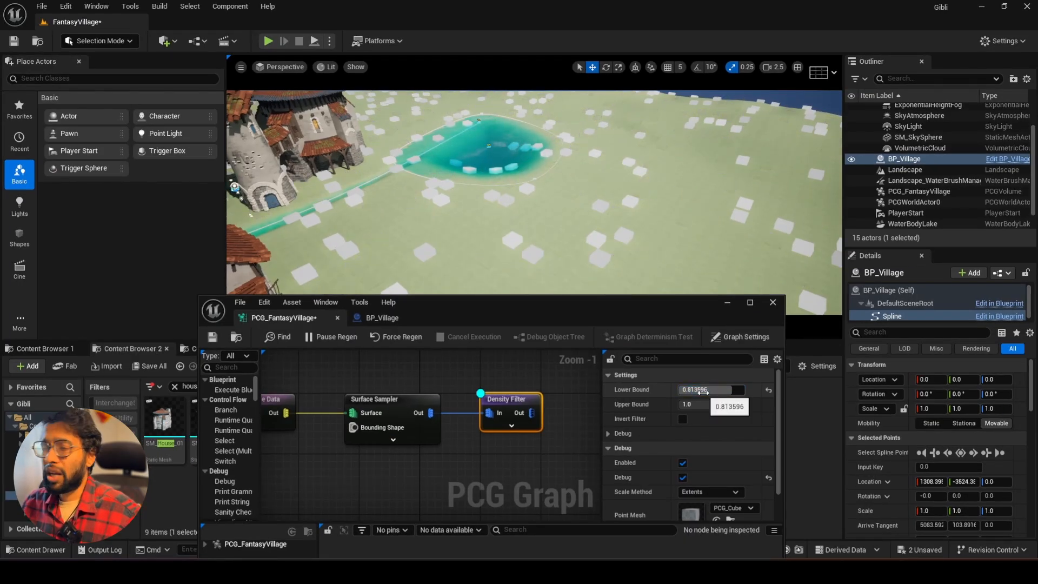
drag(725, 390, 706, 394)
key(f)
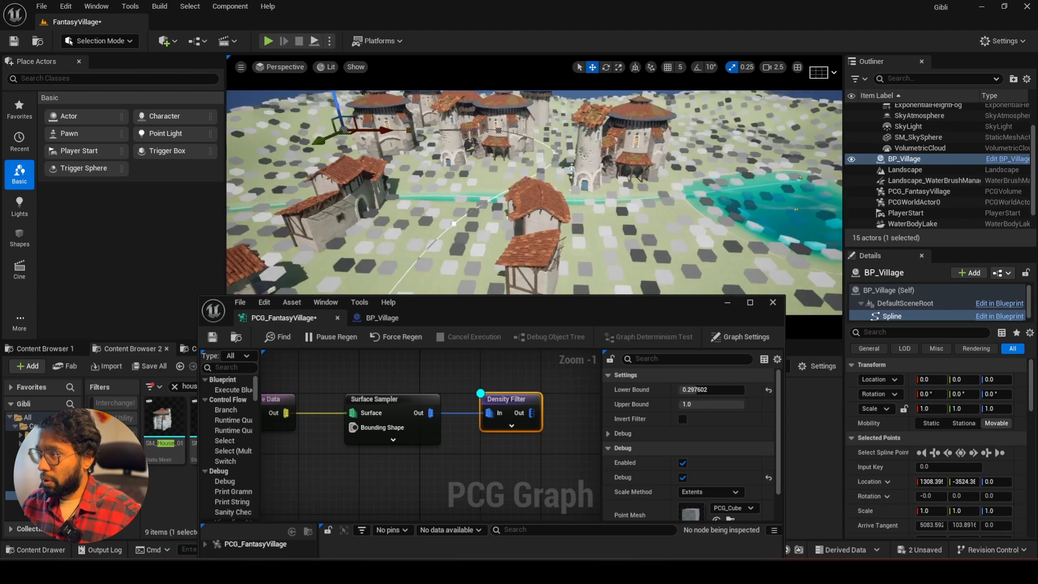
Turn off the Density Filter's debug display and add an aligned Static Mesh Spawner node fed by its output.
right_drag(535, 380, 423, 371)
key(d)
drag(420, 404, 467, 405)
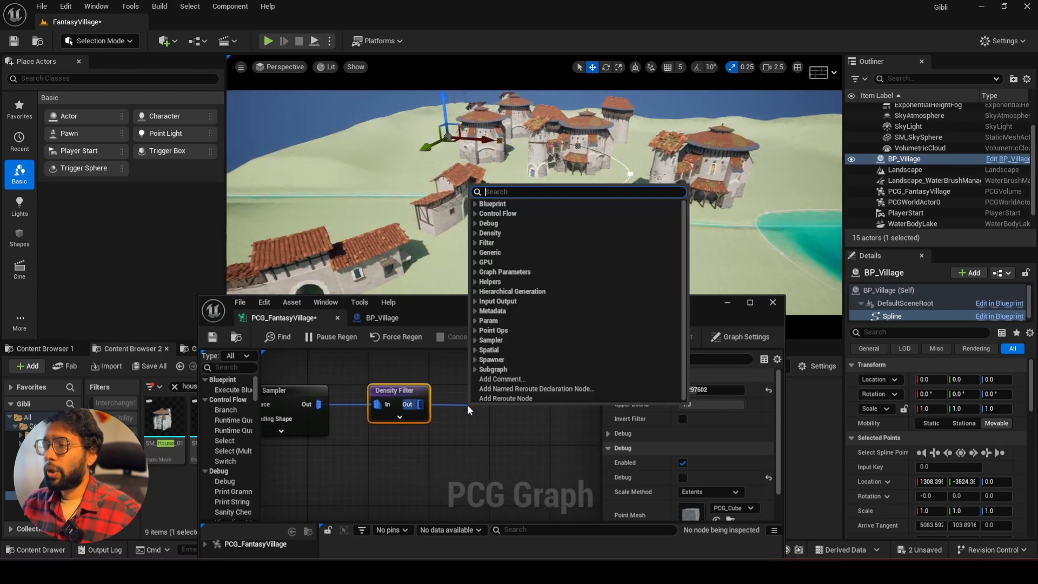
text(sta)
click(522, 282)
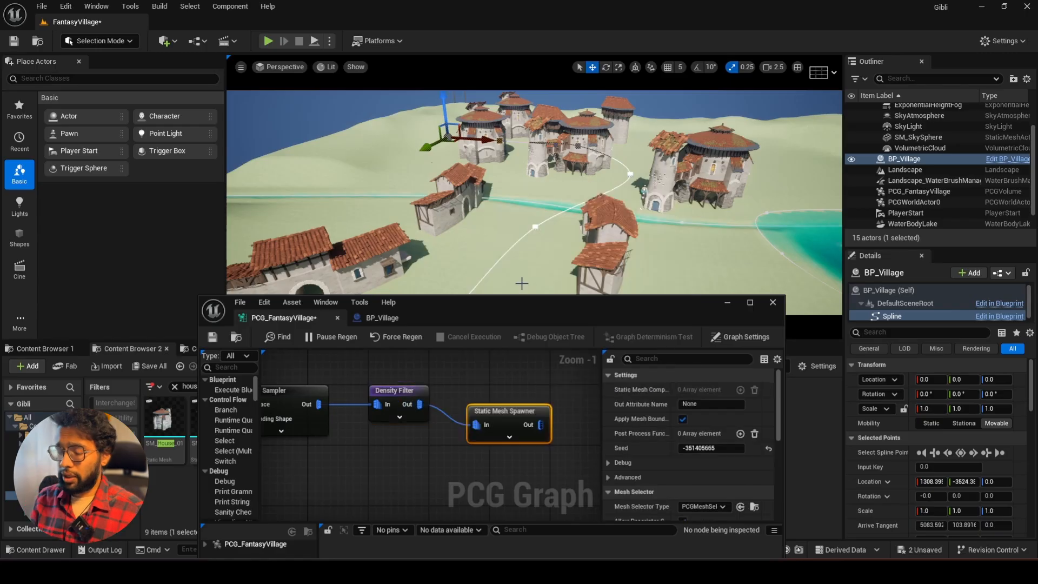
drag(532, 319, 560, 80)
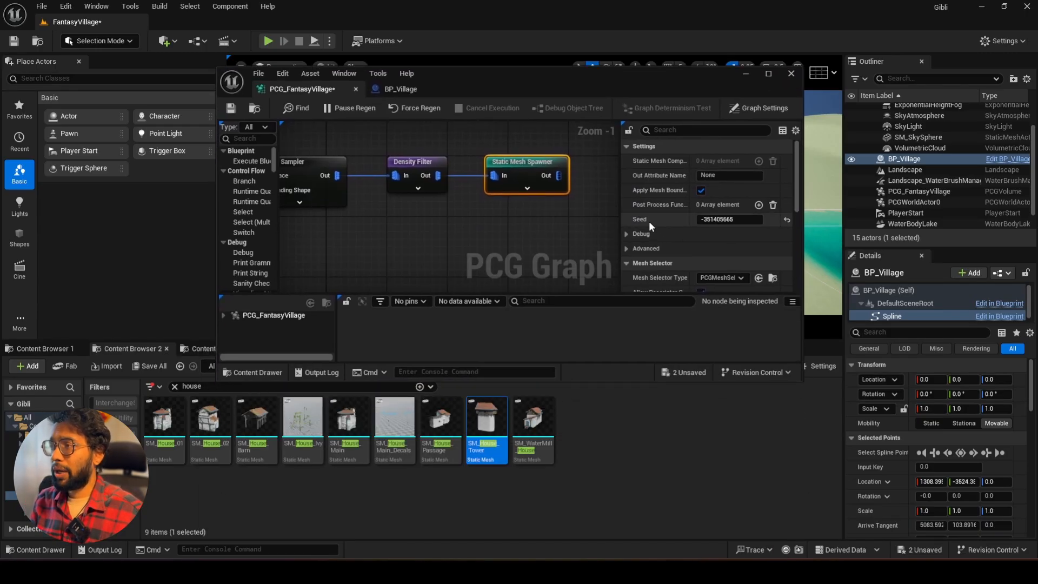
Widen the node settings and add four mesh entries to the Static Mesh Spawner.
scroll(649, 222, down, 4)
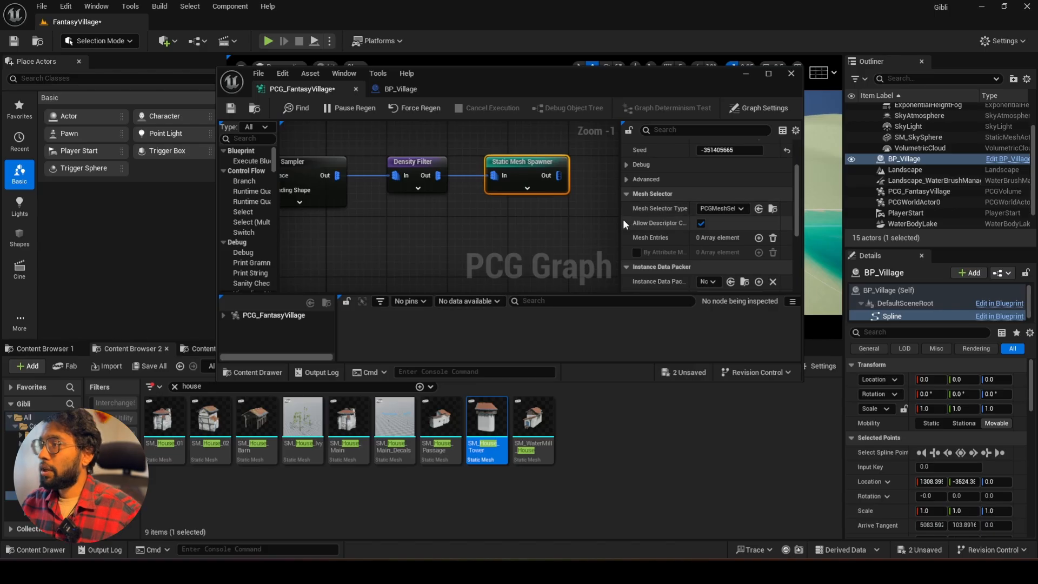
drag(622, 221, 587, 223)
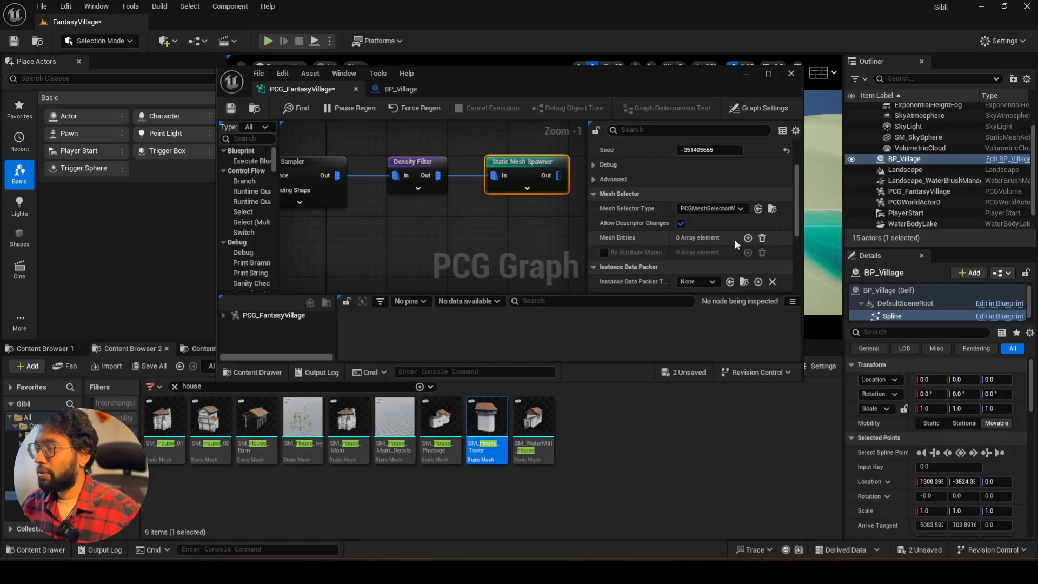
click(749, 240)
scroll(690, 240, down, 2)
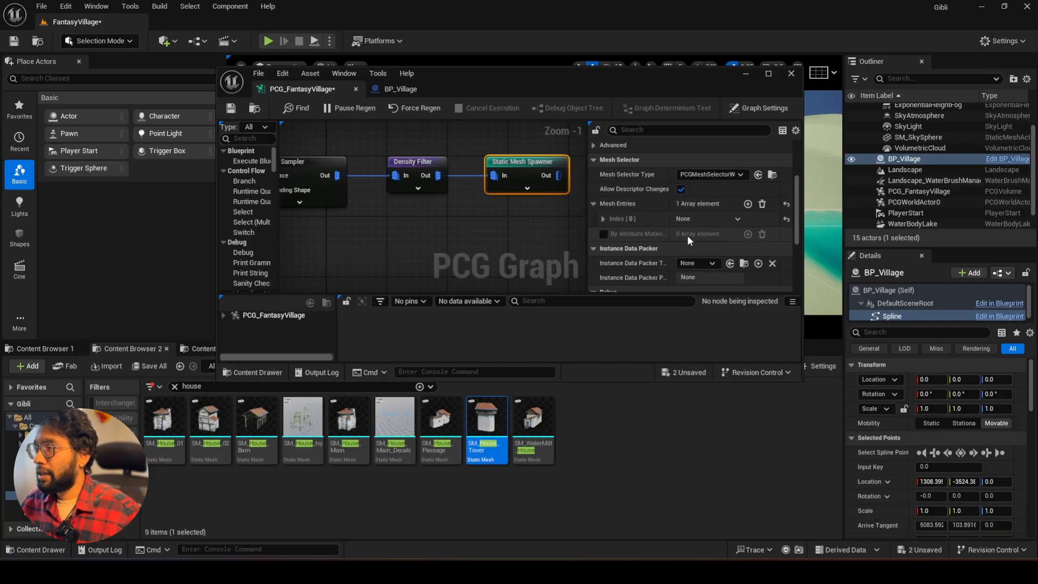
click(748, 204)
click(748, 204)
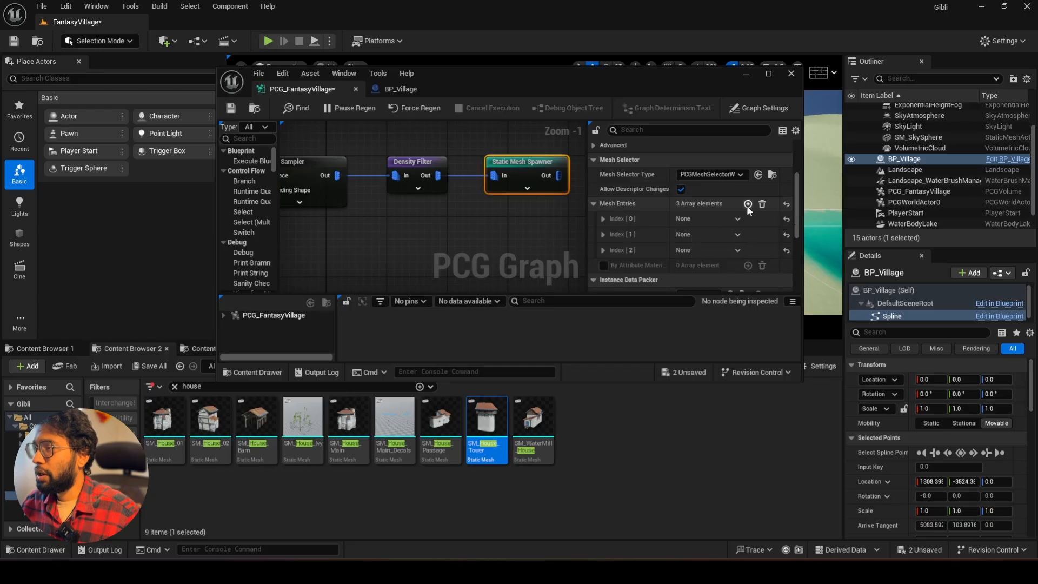
click(748, 204)
scroll(652, 222, down, 2)
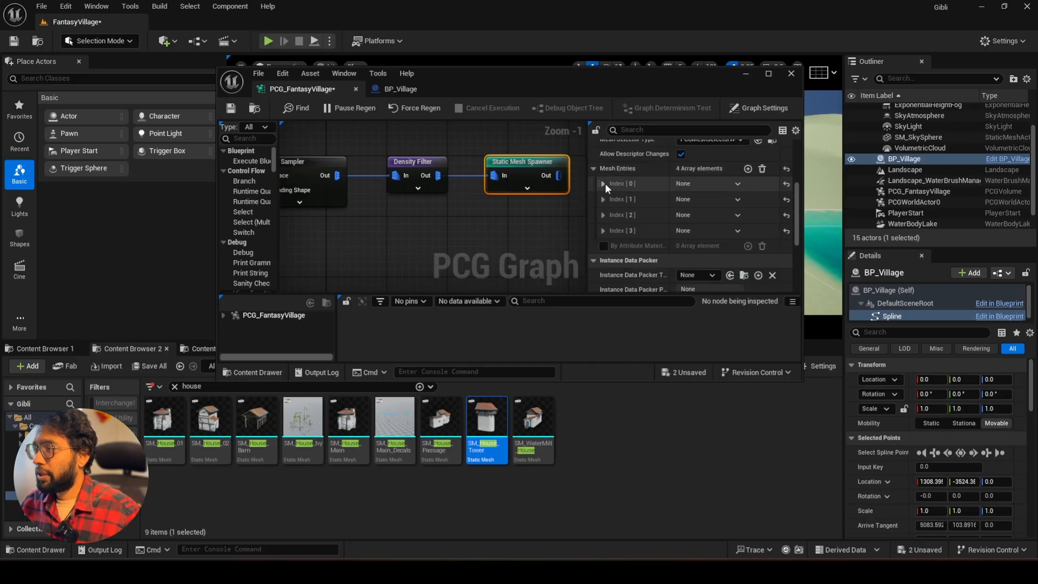
Search the project assets for "tree" and assign SM_Tree_01 as the static mesh of the spawner's first entry.
click(604, 183)
click(610, 198)
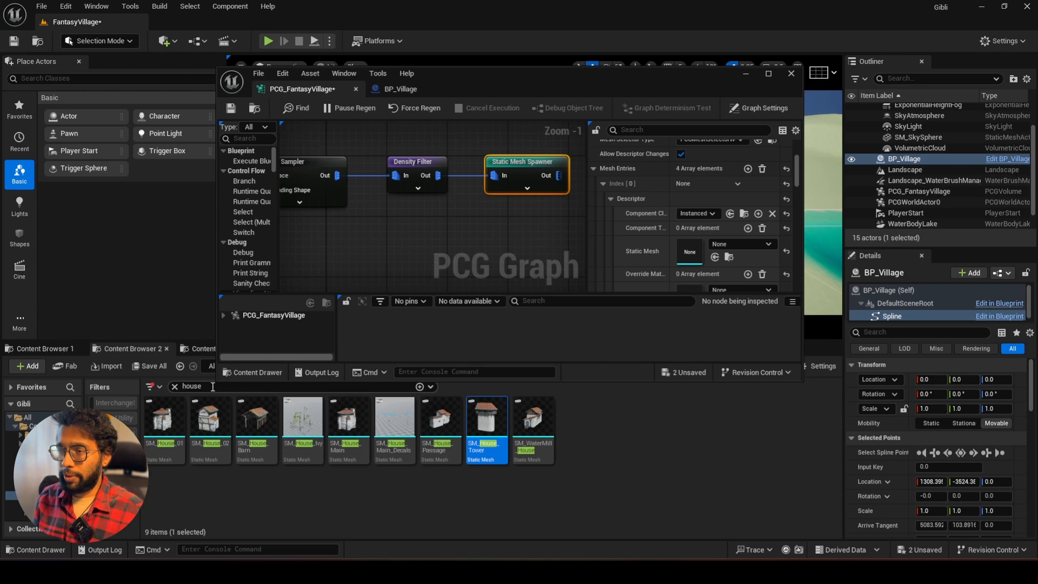
text(tree)
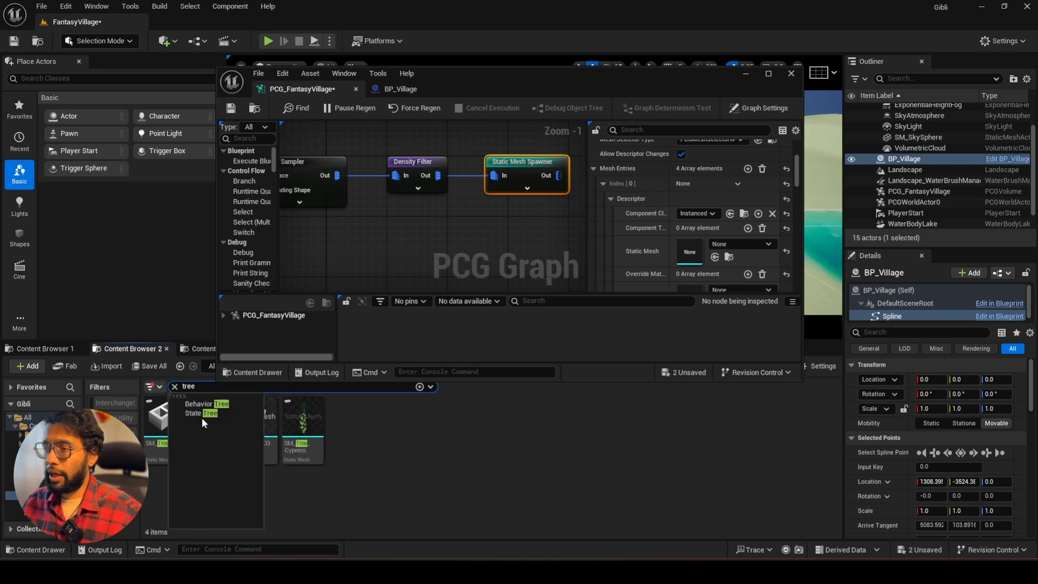
click(436, 477)
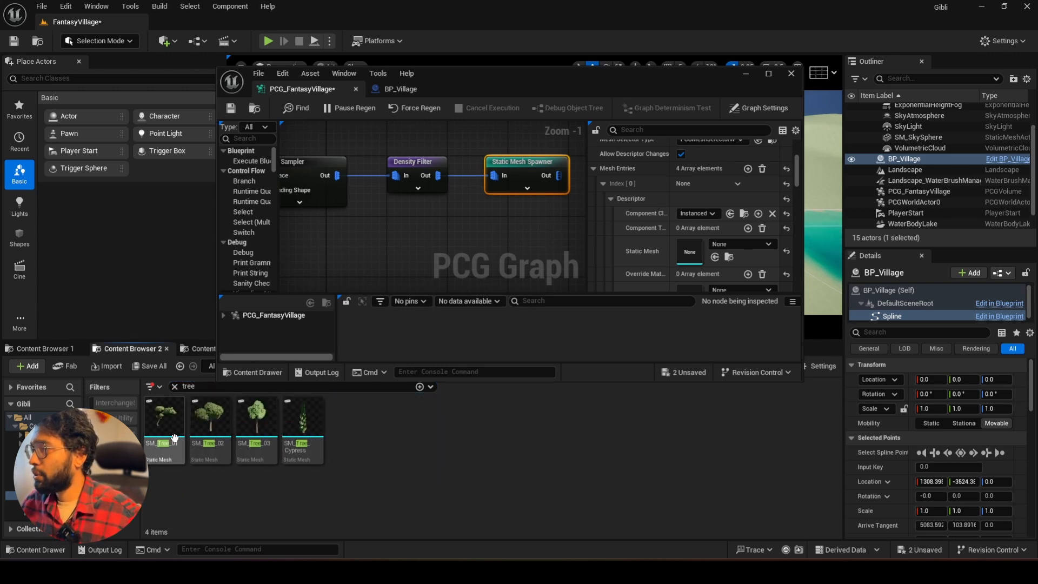
click(164, 428)
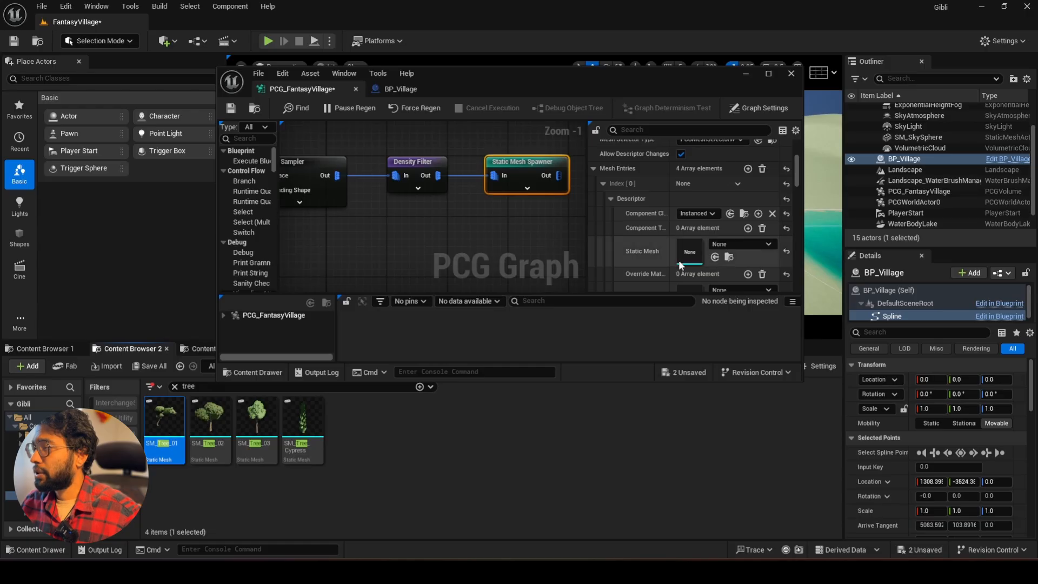
click(715, 257)
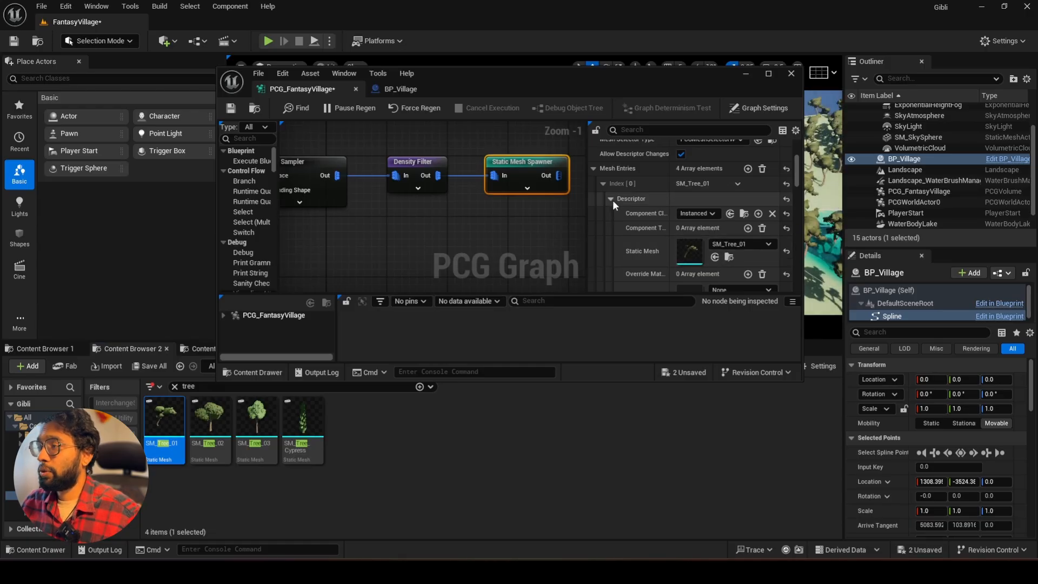
drag(631, 81, 635, 322)
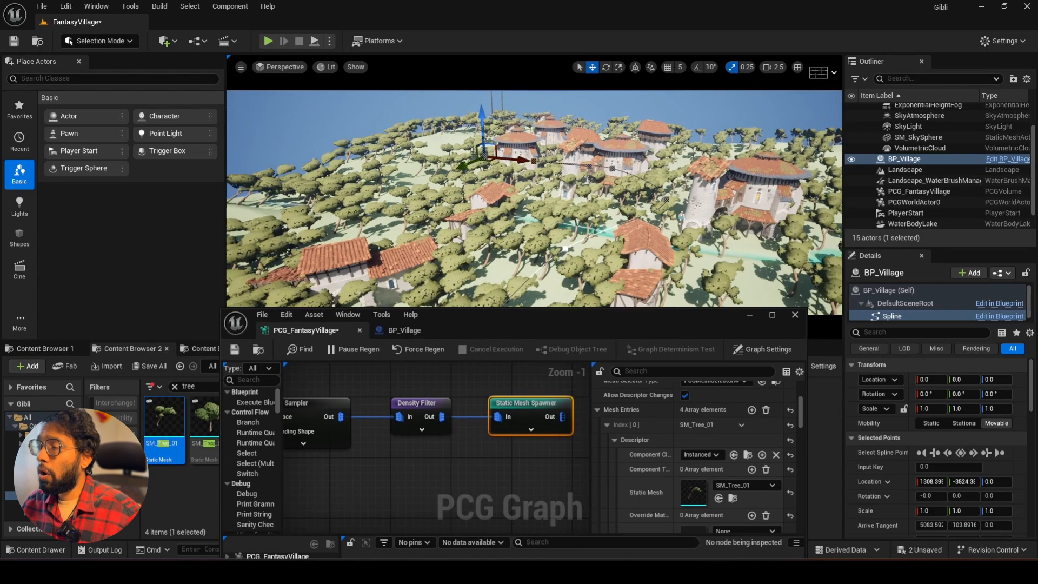
right_drag(628, 157, 628, 157)
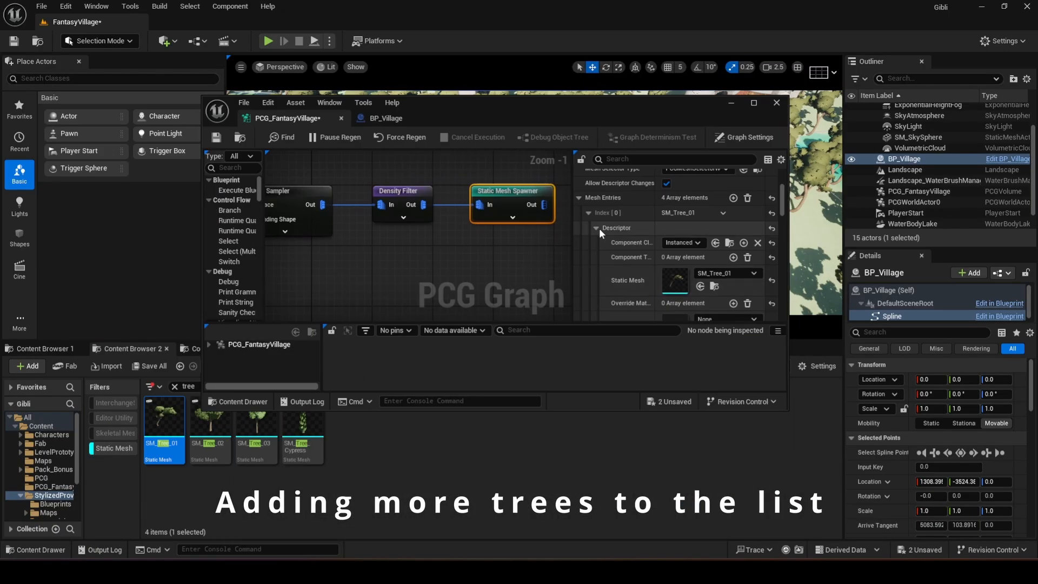
Assign SM_Tree_02, SM_Tree_03 and SM_Tree_Cypress to the spawner's mesh entries 1, 2 and 3.
click(589, 213)
click(588, 228)
click(596, 244)
click(210, 433)
click(701, 268)
click(589, 209)
click(257, 432)
click(701, 283)
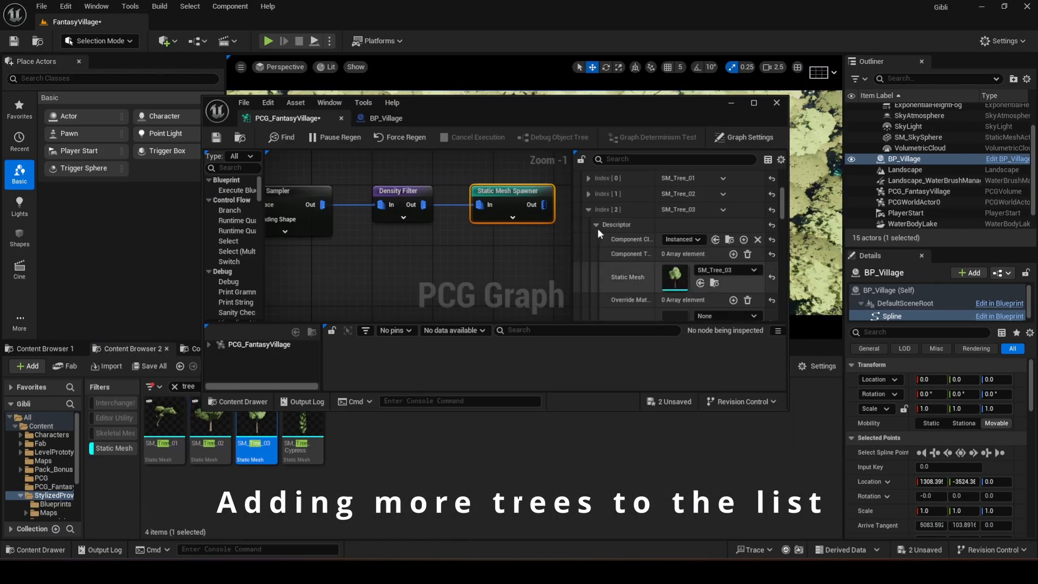
click(590, 224)
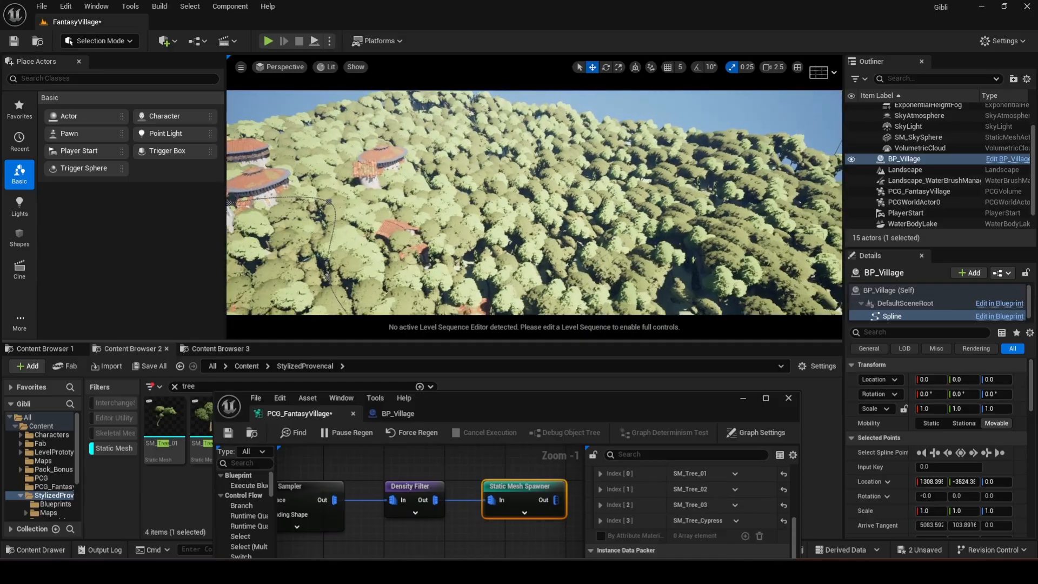
Raise the Density Filter's Lower Bound to thin out the spawned trees and inspect the village from the viewport.
click(410, 488)
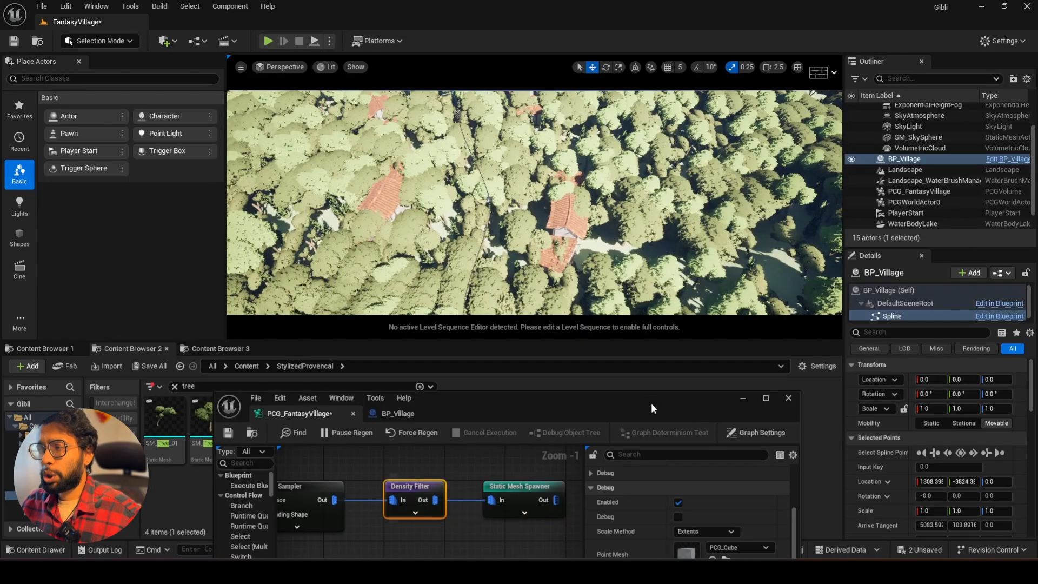
drag(651, 404, 658, 263)
drag(699, 346, 729, 347)
key(w)
mouse_move(606, 179)
right_down()
mouse_move(606, 211)
mouse_move(606, 167)
mouse_move(616, 168)
right_up()
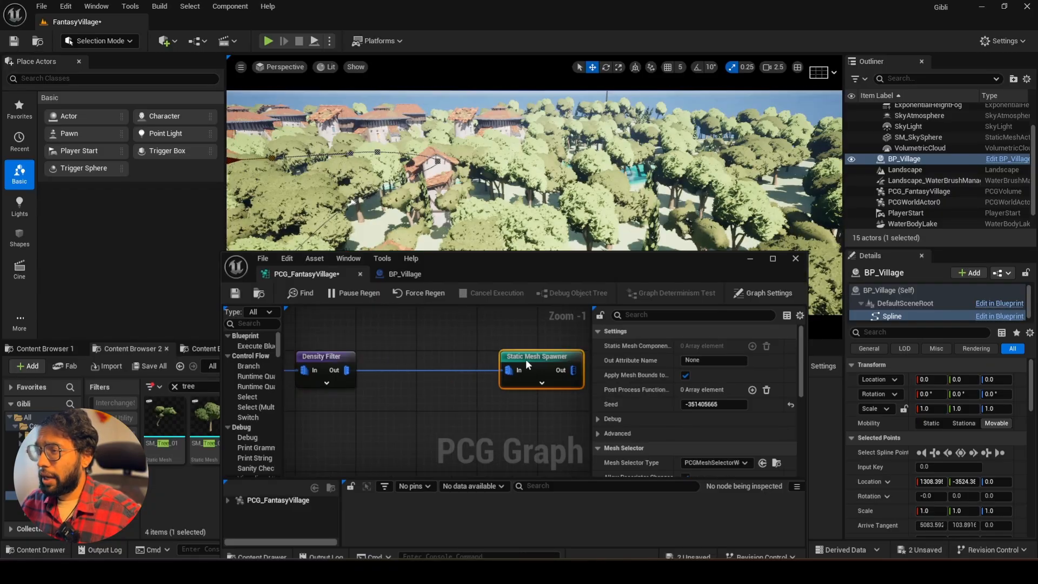
Detach the Static Mesh Spawner's input and add an aligned Transform Points node after the Density Filter.
click(437, 371)
ctrl+drag(508, 370, 409, 408)
text(tra)
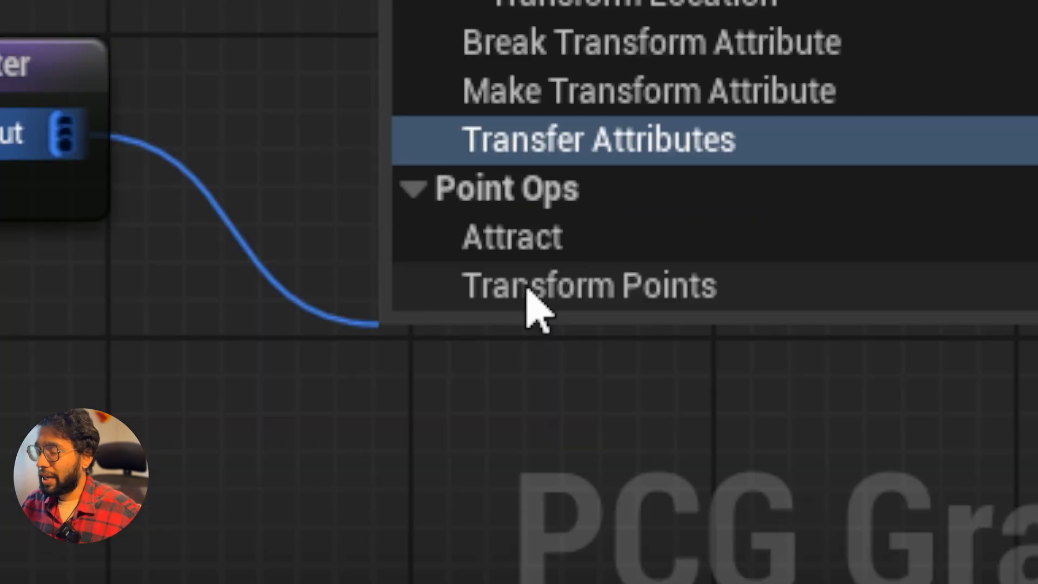
click(527, 292)
drag(465, 329, 464, 182)
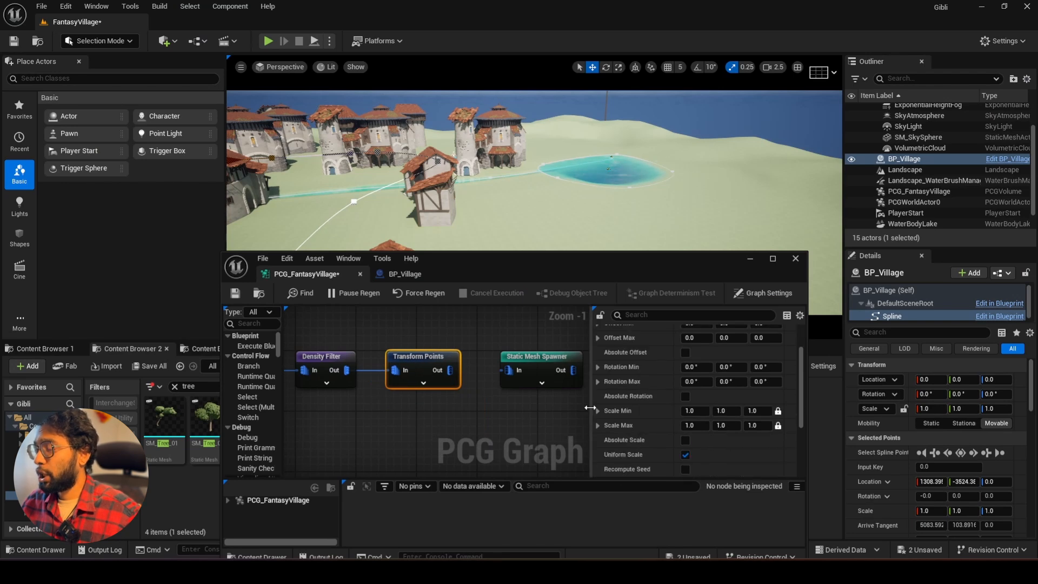
Set the Transform Points Rotation Max Z to 360° and enable the node's debug display to inspect the points.
drag(589, 408, 566, 406)
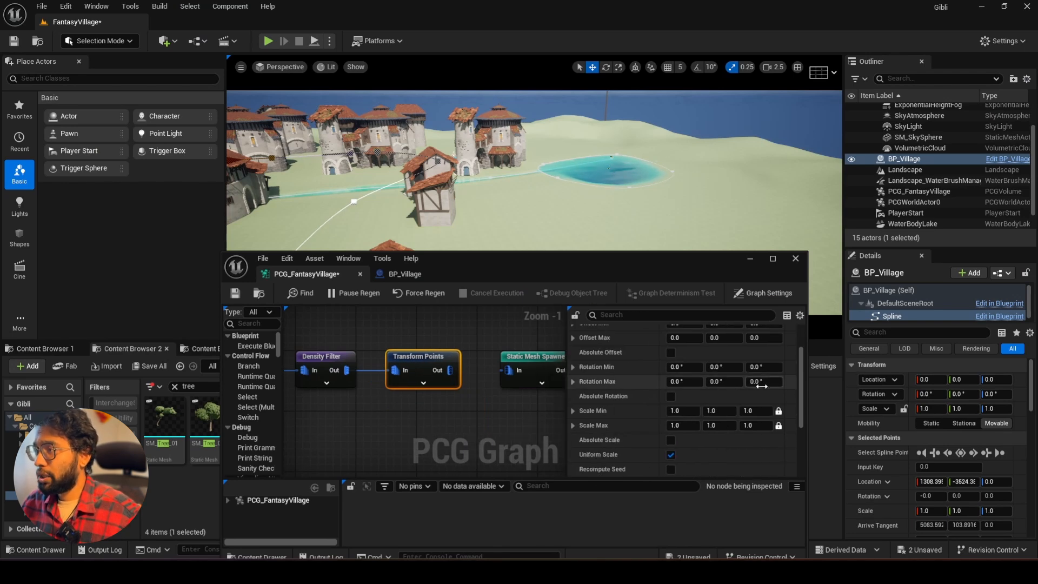
click(404, 355)
key(d)
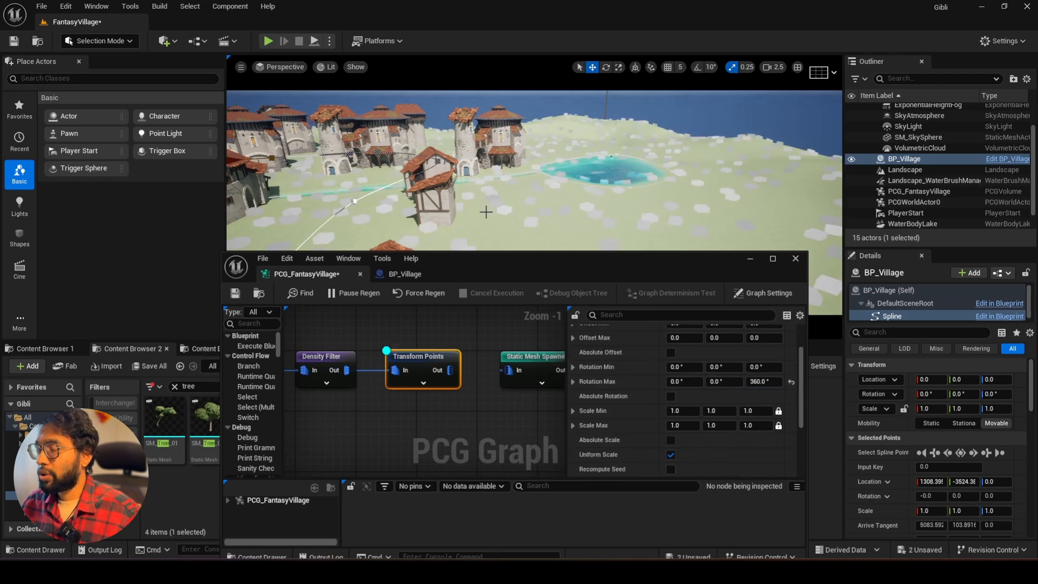
right_drag(522, 182, 527, 238)
Space the Static Mesh Spawner farther from Transform Points and set the Transform Points Scale Min to 0.8 on all axes.
right_drag(482, 342, 404, 332)
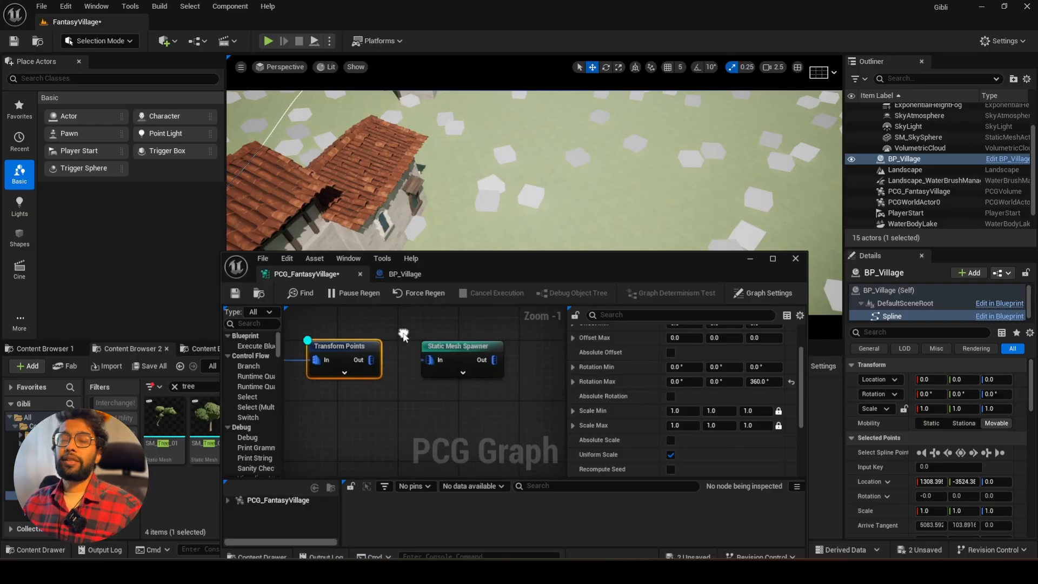
drag(466, 344, 518, 346)
click(341, 347)
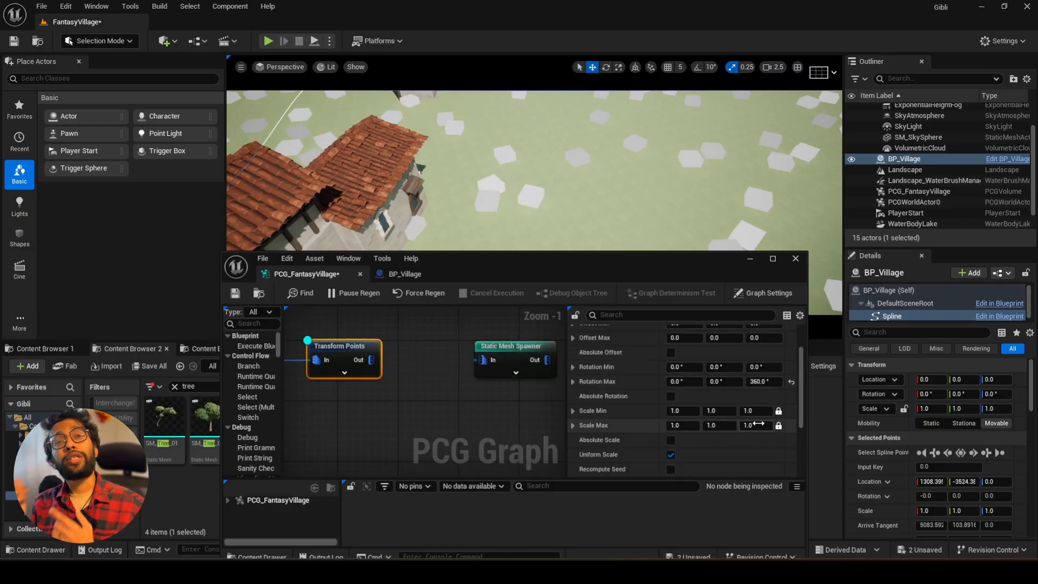
click(754, 411)
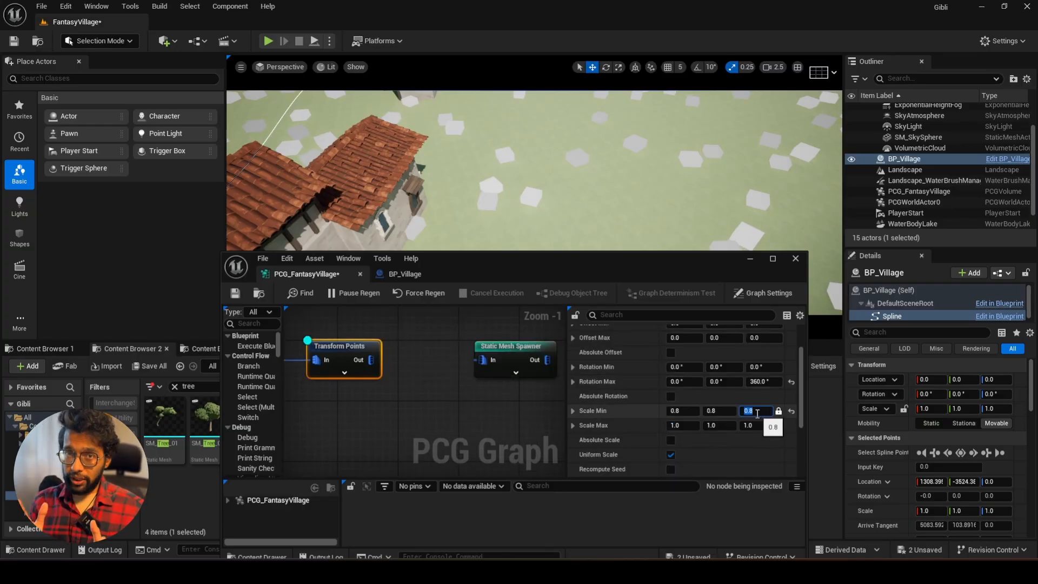
text(0.8)
key(Return)
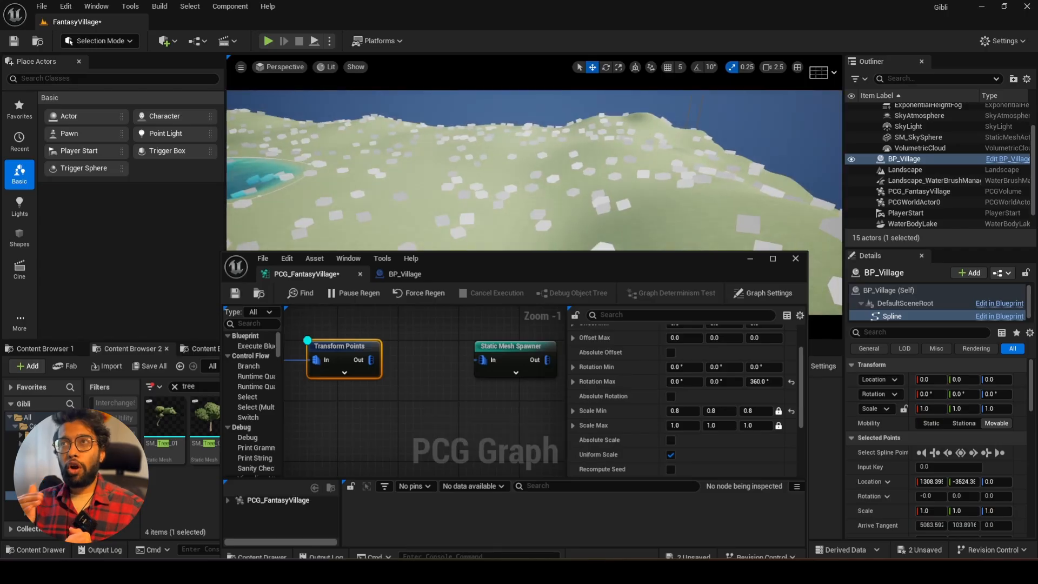
Turn off the Transform Points debug display, connect its output to the Static Mesh Spawner and inspect the trees.
drag(503, 350, 546, 351)
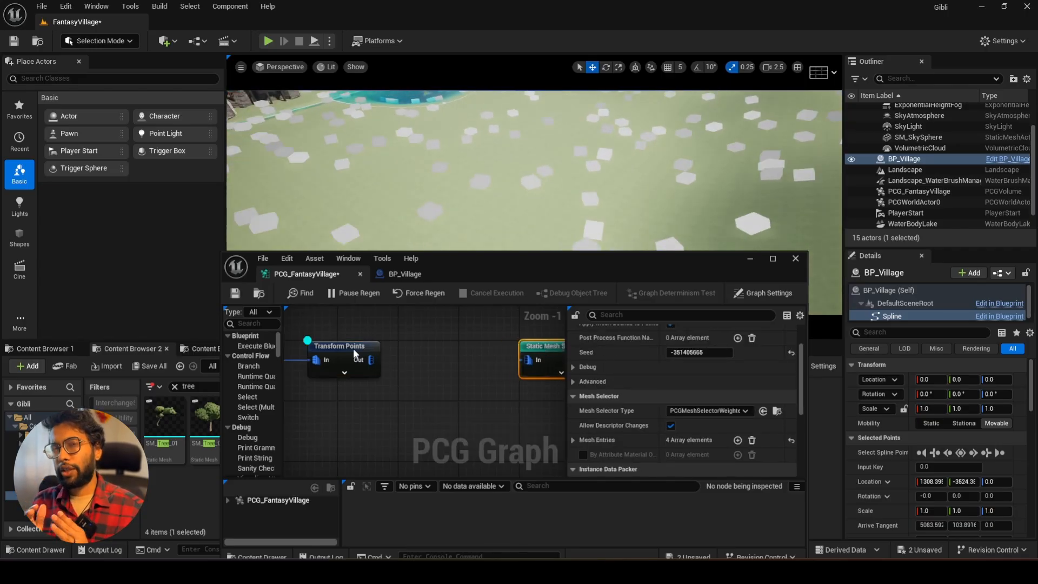
drag(371, 359, 528, 360)
click(540, 346)
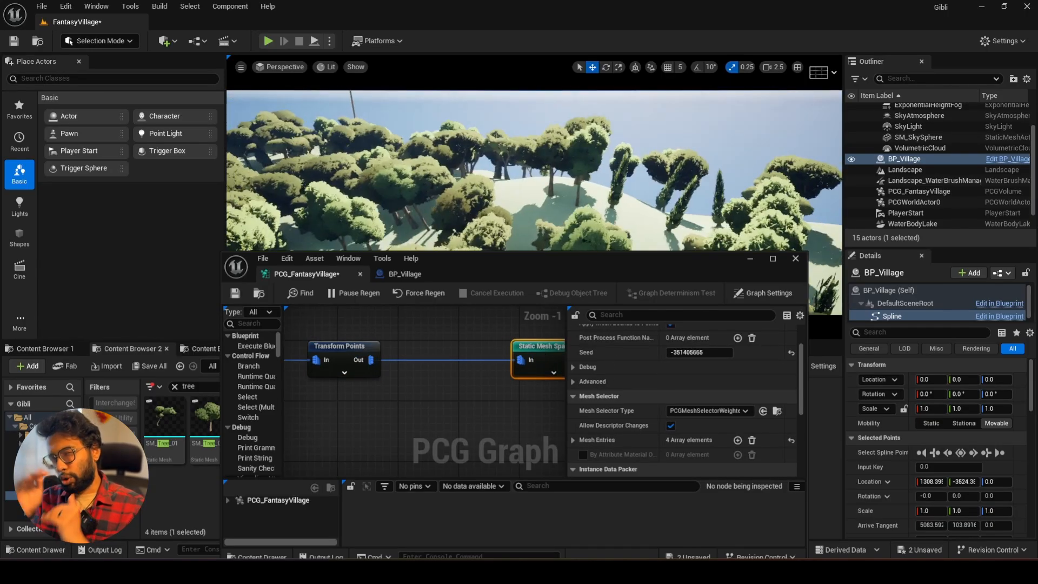
mouse_move(534, 167)
right_down()
mouse_move(562, 189)
mouse_move(589, 178)
mouse_move(574, 170)
mouse_move(535, 192)
mouse_move(524, 187)
mouse_move(536, 208)
mouse_move(562, 146)
mouse_move(524, 170)
mouse_move(540, 184)
right_up()
scroll(536, 192, up, 3)
scroll(532, 178, down, 2)
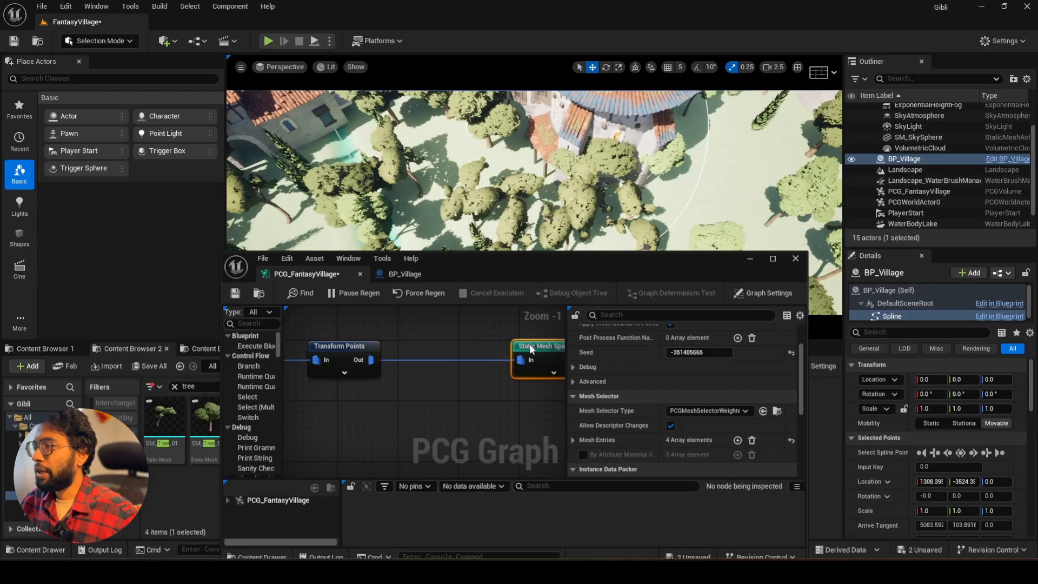
Move the Static Mesh Spawner closer to Transform Points and inspect the tree placement around the houses from above.
drag(532, 349, 442, 348)
drag(670, 278, 667, 336)
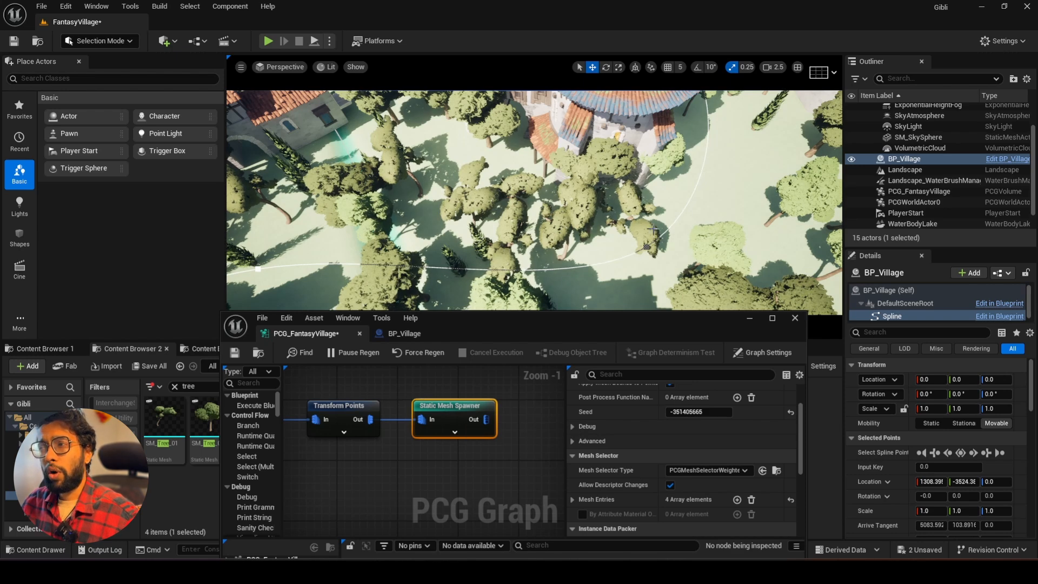
scroll(698, 144, down, 10)
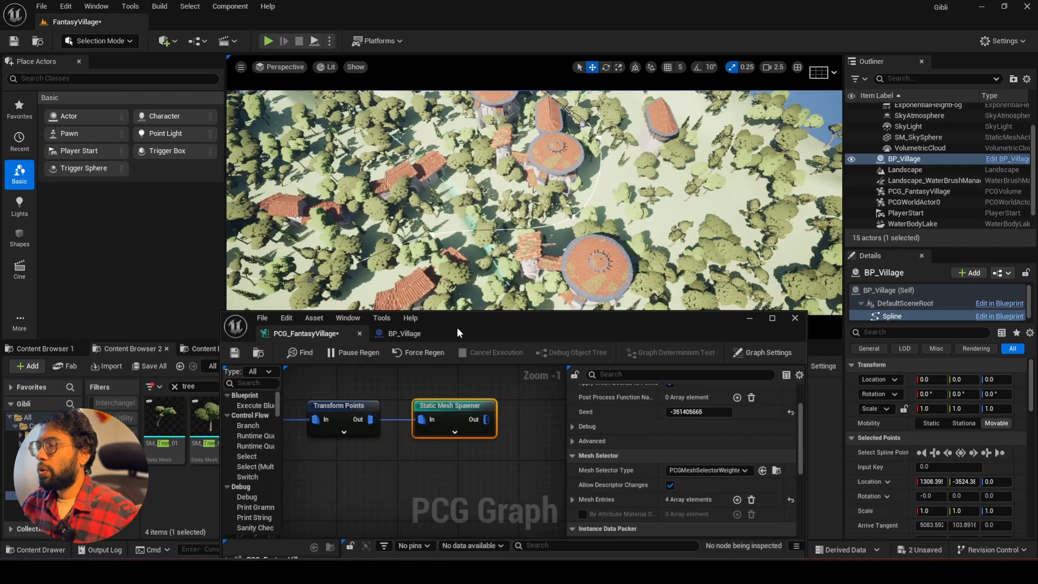
Maximize the PCG graph editor and group the tree-scattering nodes in a comment box titled Trees.
drag(670, 332, 728, 261)
scroll(526, 385, down, 2)
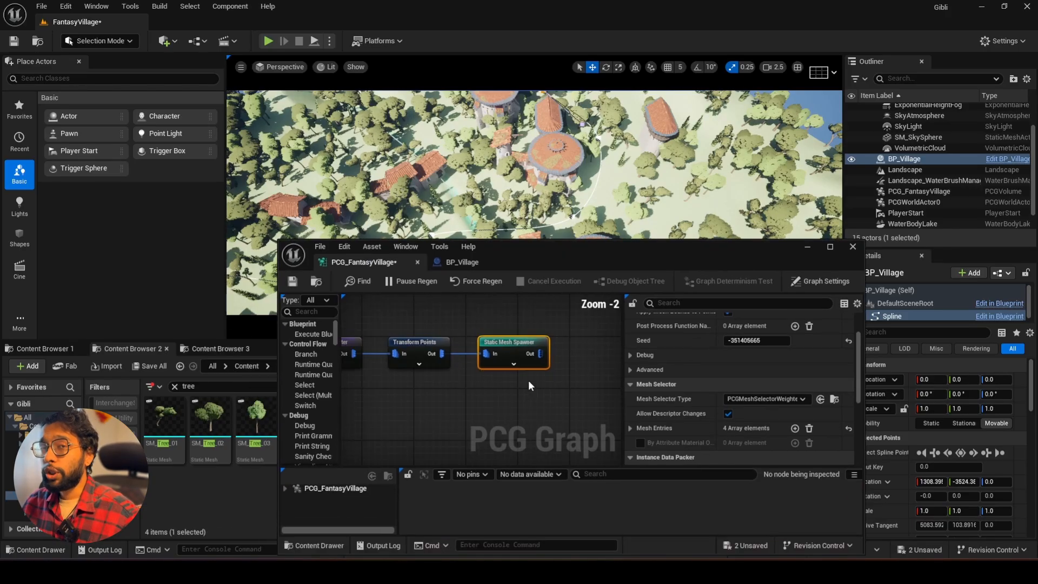
click(830, 246)
right_drag(366, 230, 589, 411)
scroll(514, 360, down, 2)
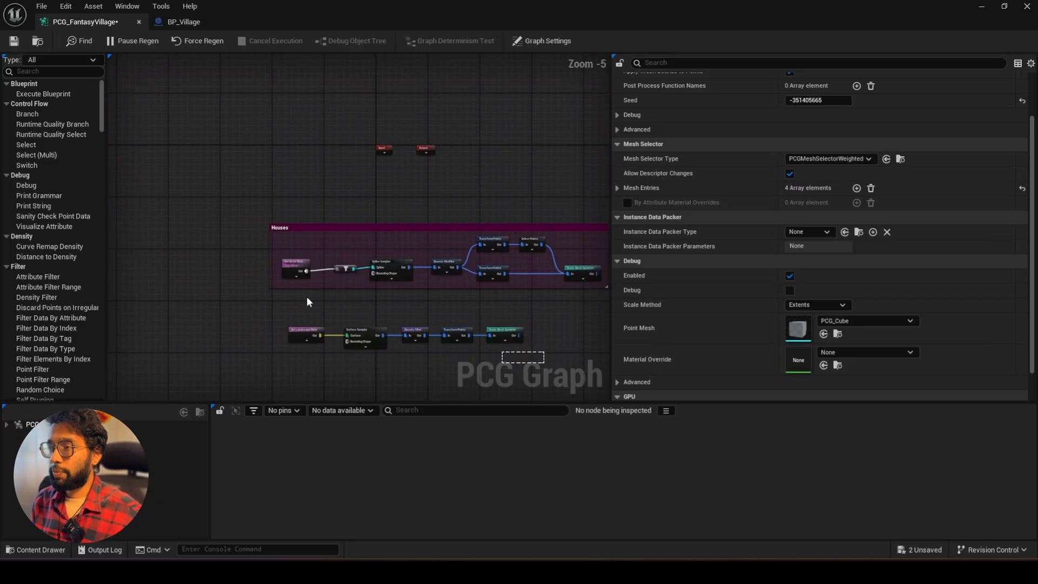
drag(280, 301, 279, 301)
key(c)
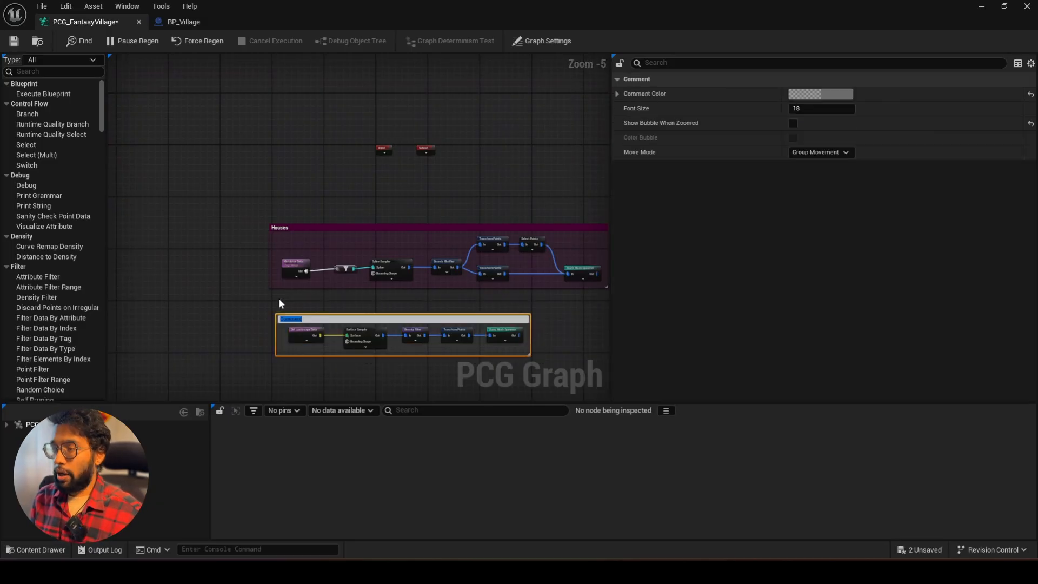
text(Tree)
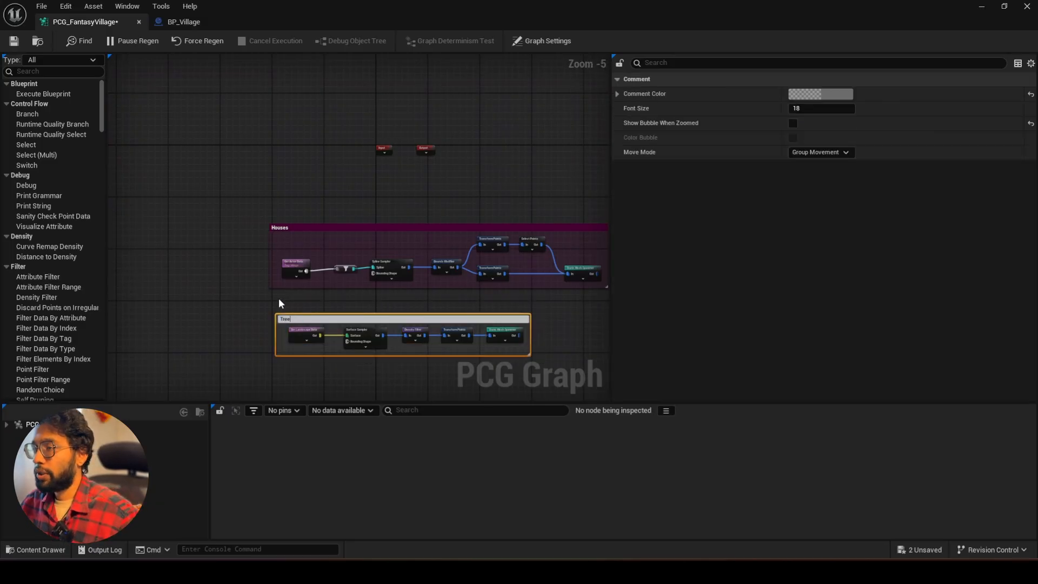
text(s)
key(Return)
Move the Trees comment box closer beneath the Houses box and set its comment color to dark green, Hex sRGB 006C3580.
scroll(280, 303, up, 3)
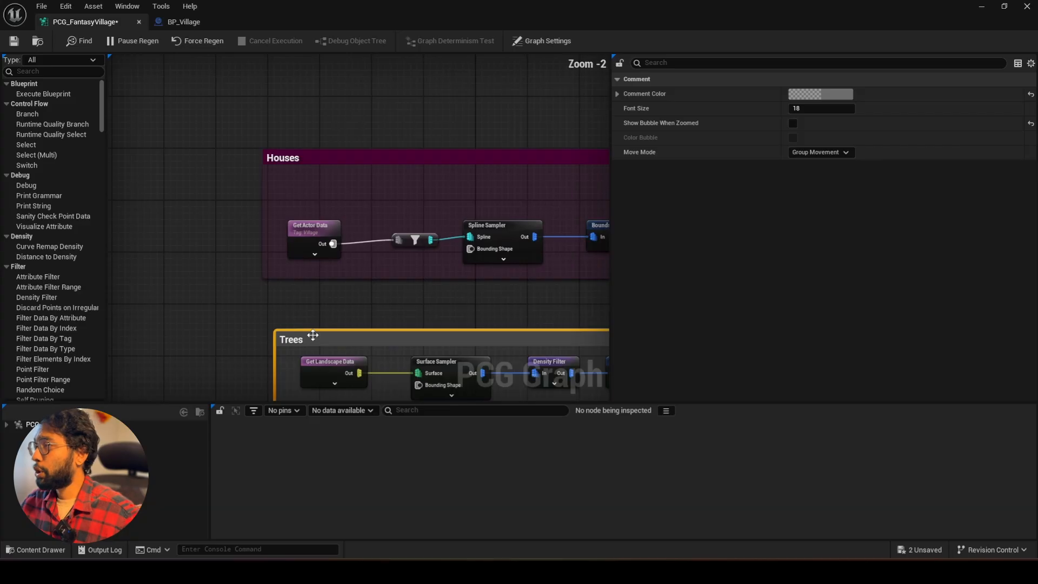
drag(313, 336, 300, 303)
right_drag(573, 270, 116, 210)
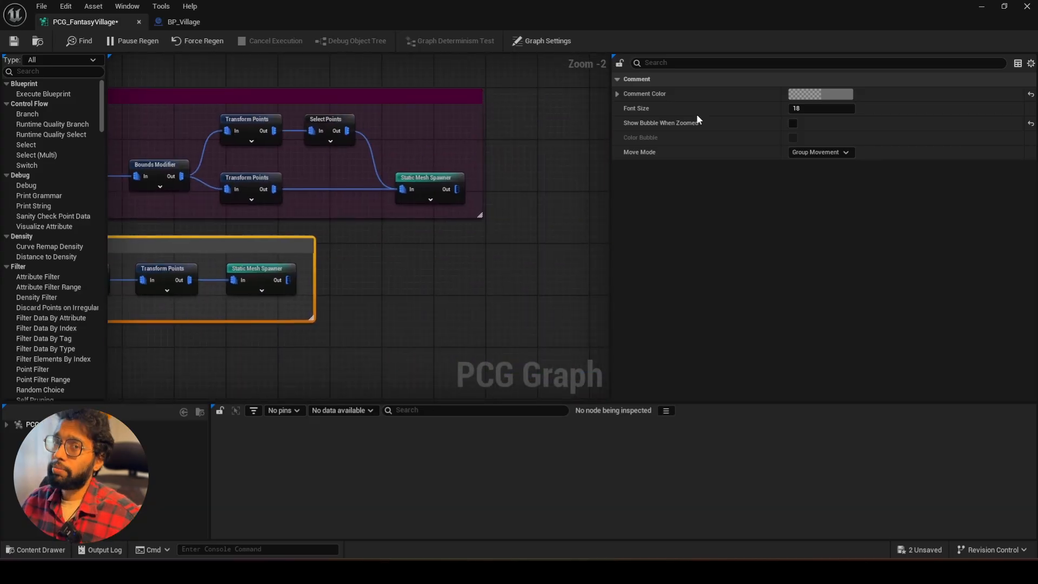
click(821, 94)
drag(701, 199, 602, 251)
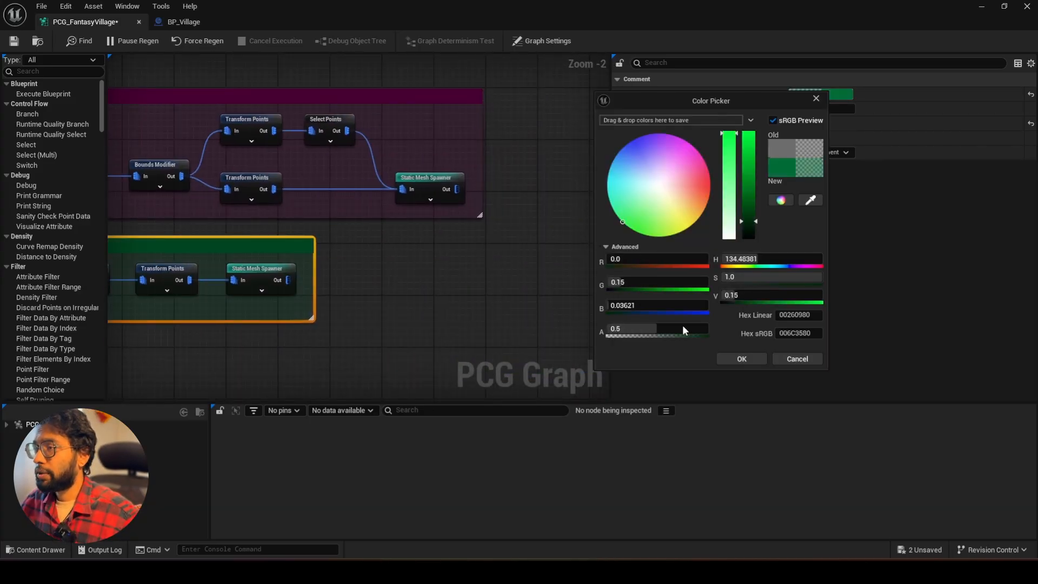
click(724, 361)
right_drag(393, 279, 592, 272)
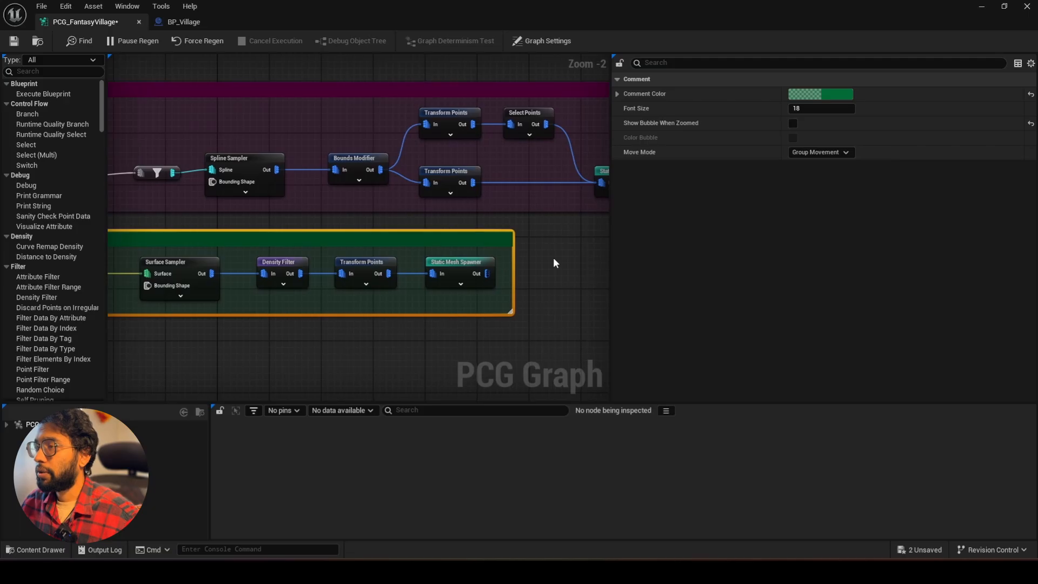
Widen the Trees comment box to about the Houses box's extent and move its Static Mesh Spawner to the far end.
scroll(553, 262, down, 2)
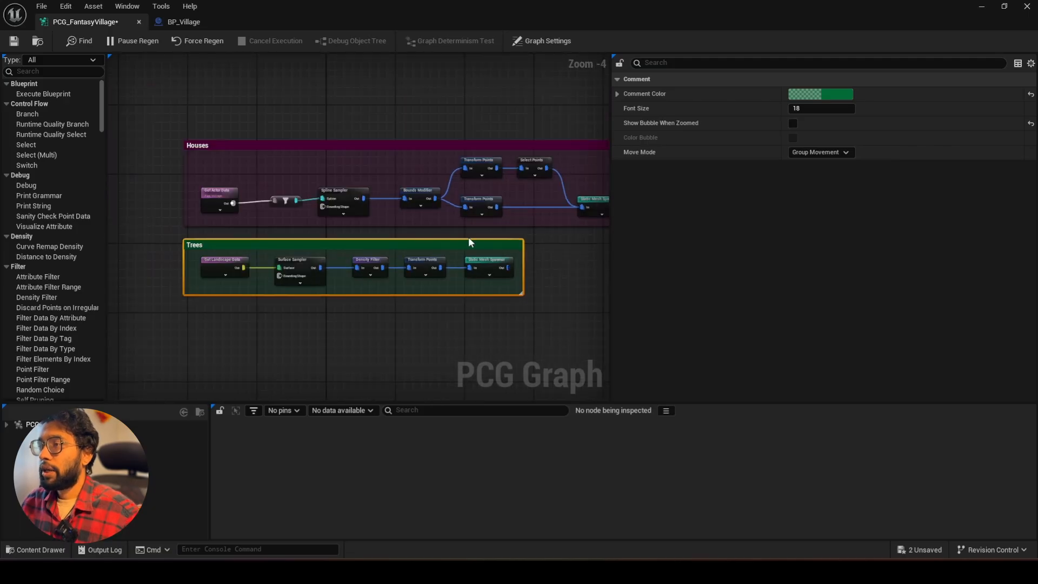
scroll(468, 242, up, 1)
scroll(376, 234, down, 2)
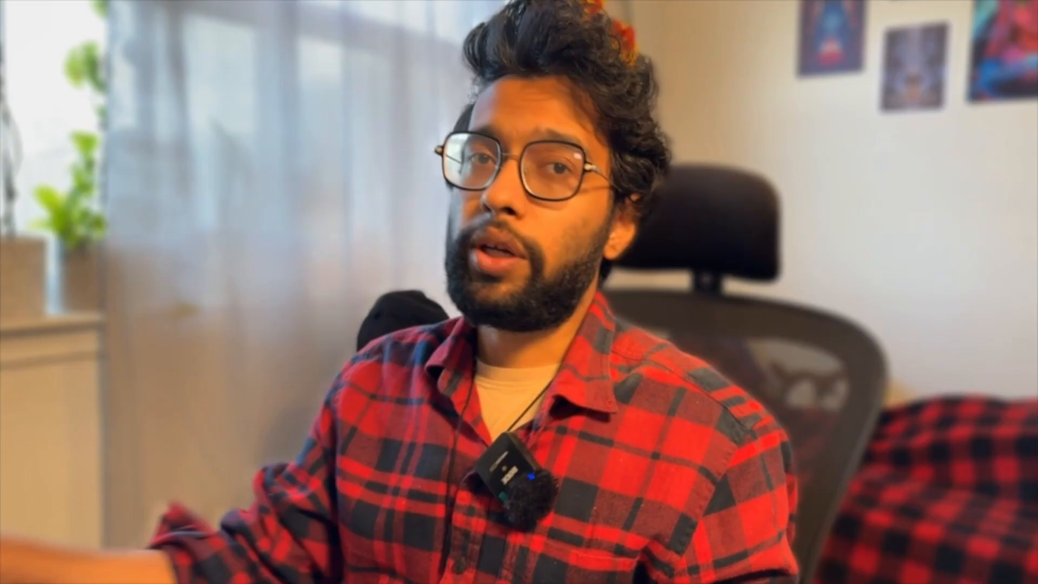
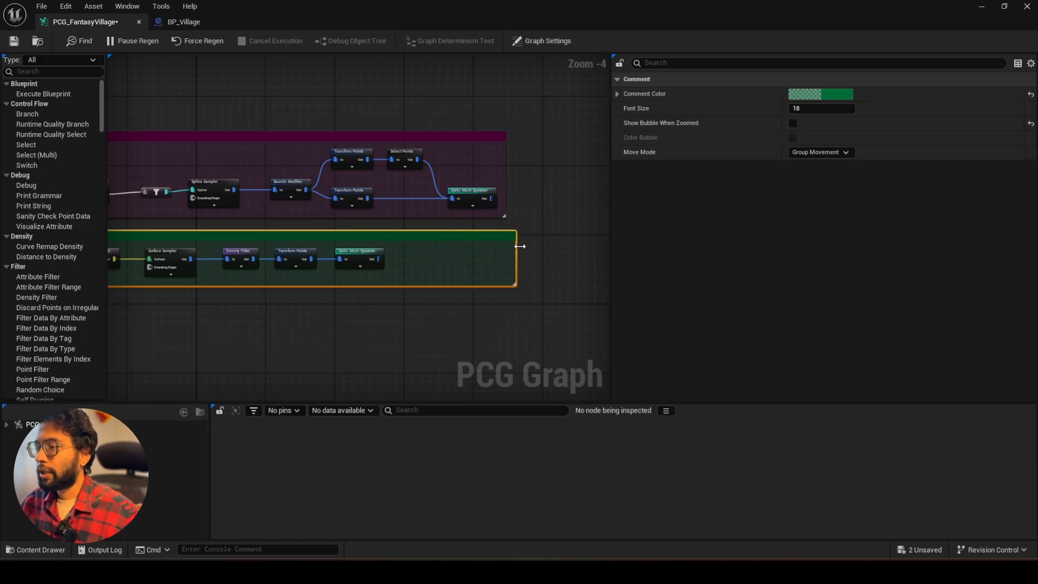
scroll(371, 245, up, 2)
drag(371, 252, 533, 255)
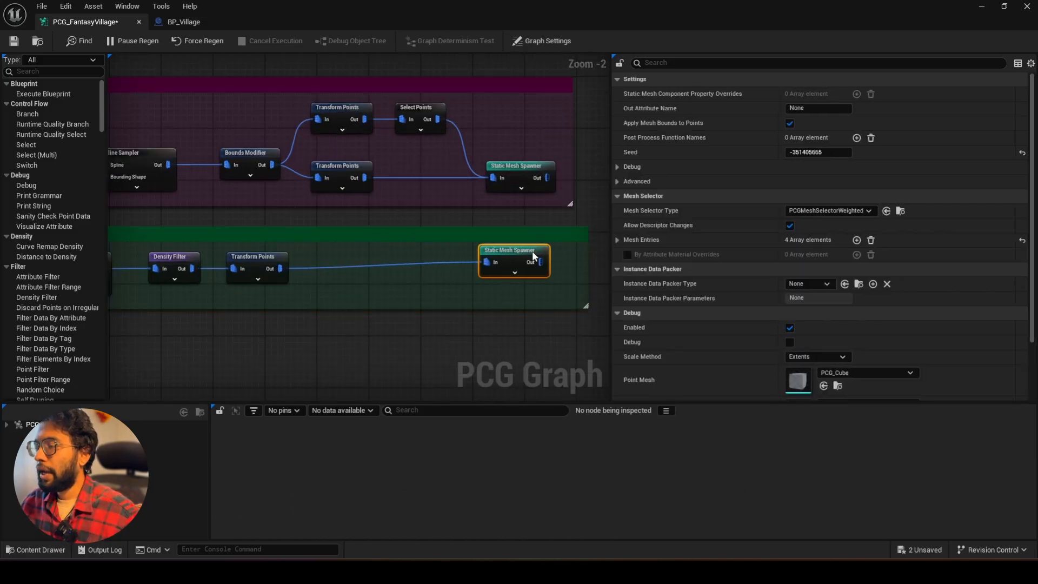
Review the house Transform Points and Select Points nodes, and add a Difference node between Transform Points and Static Mesh Spawner in Trees.
click(341, 110)
click(339, 164)
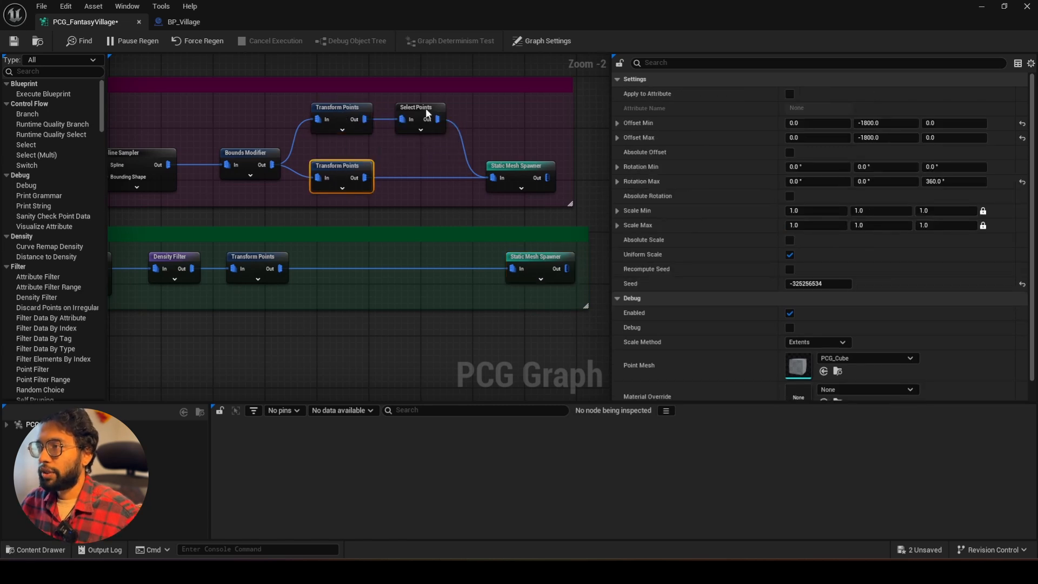
click(413, 119)
click(341, 165)
click(417, 111)
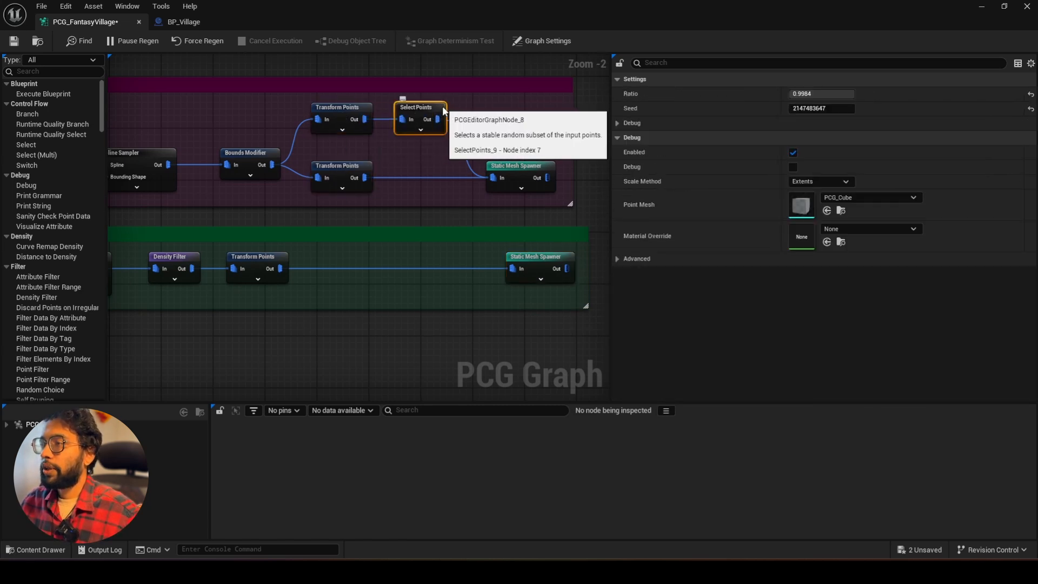
right_click(415, 261)
text(di)
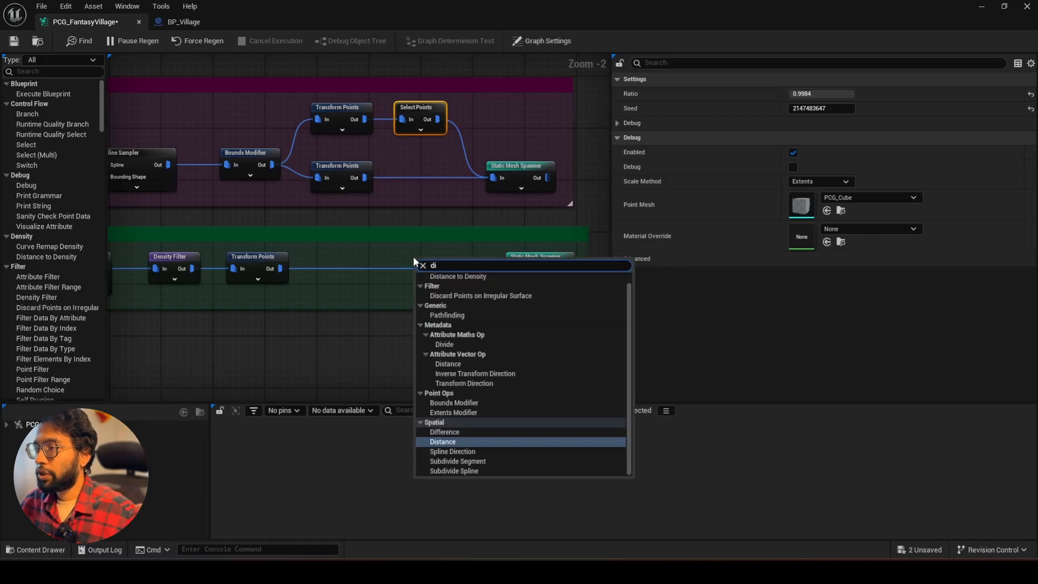
click(447, 433)
drag(444, 266, 423, 241)
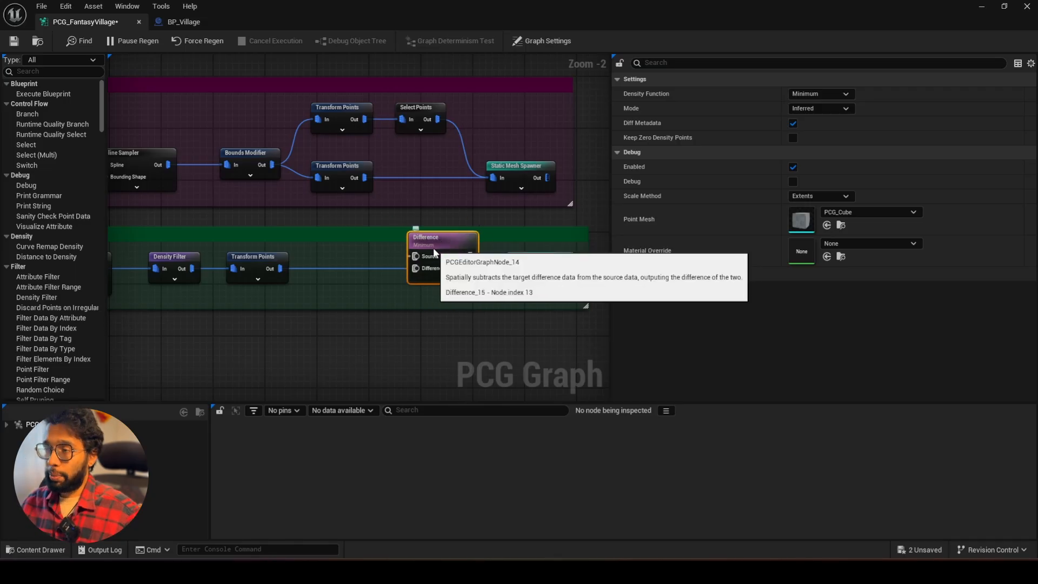
Connect the trees' Transform Points to the Difference Source, and the houses' Select Points and lower Transform Points outputs to Differences.
scroll(433, 248, up, 1)
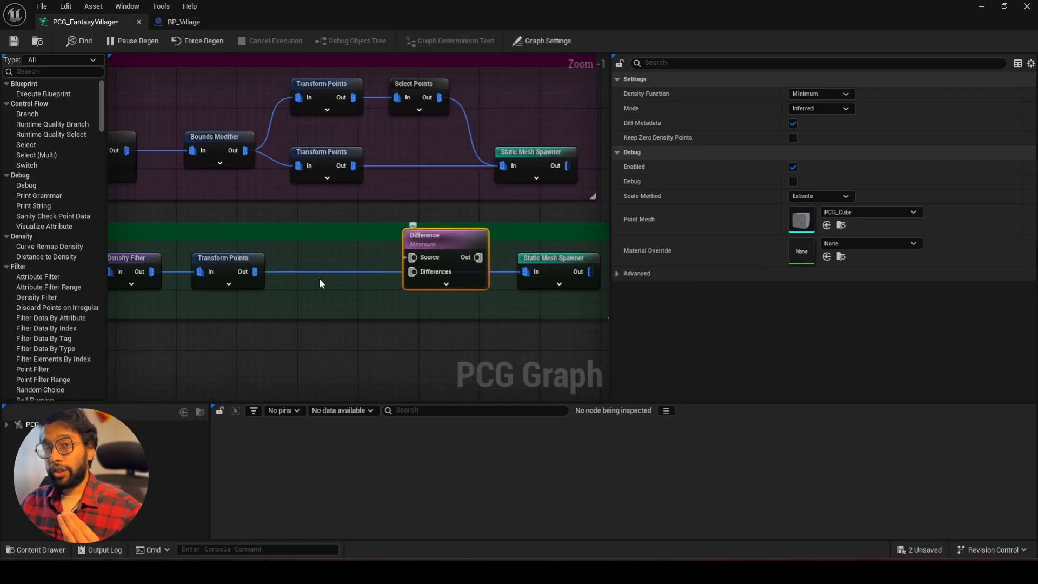
drag(255, 271, 413, 257)
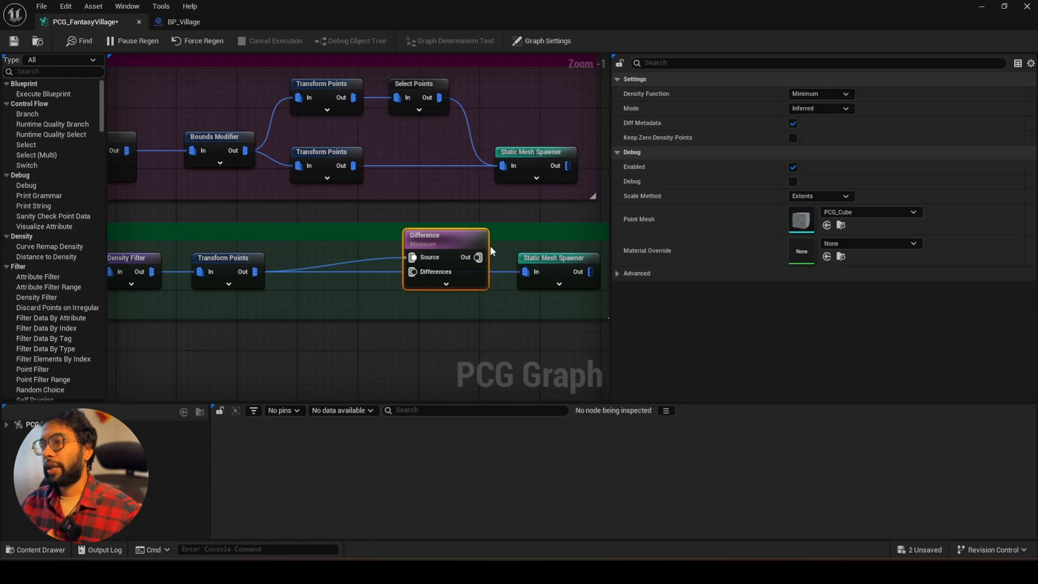
drag(439, 97, 424, 229)
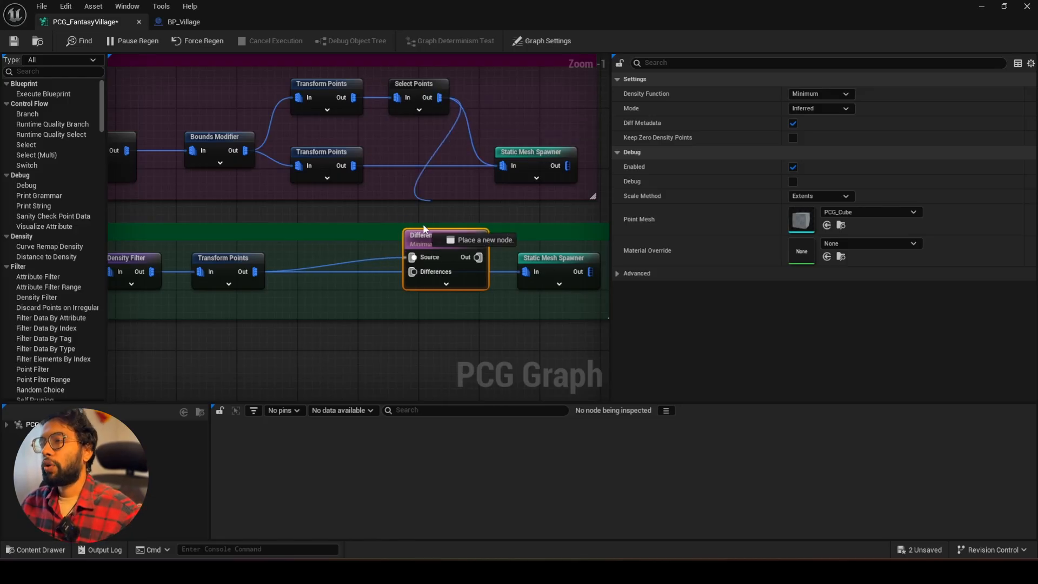
drag(426, 274, 424, 272)
drag(354, 166, 398, 309)
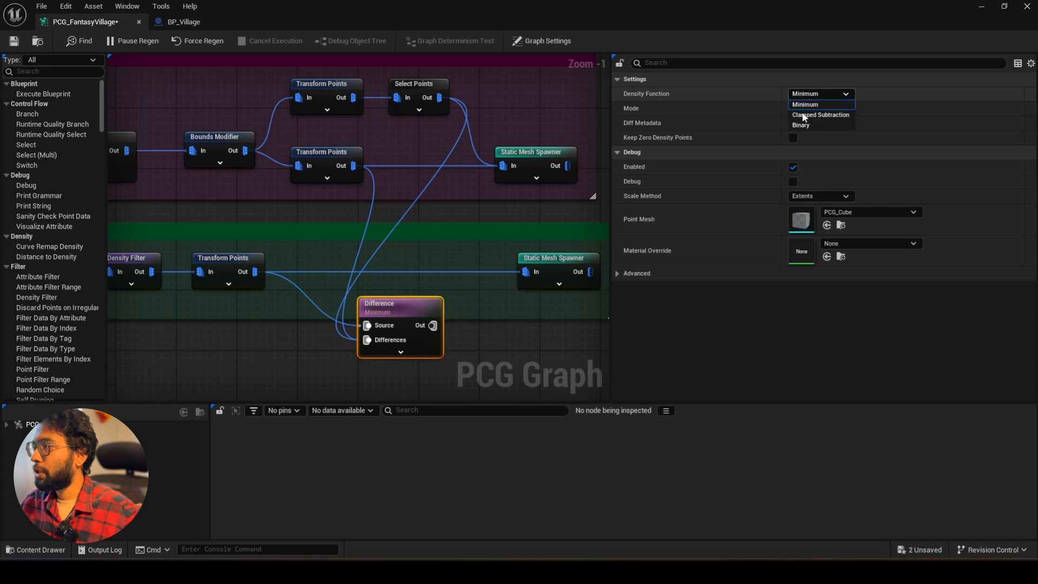
Set the Difference node's Density Function to Binary and route its output through a conversion node into the trees' Static Mesh Spawner.
click(801, 125)
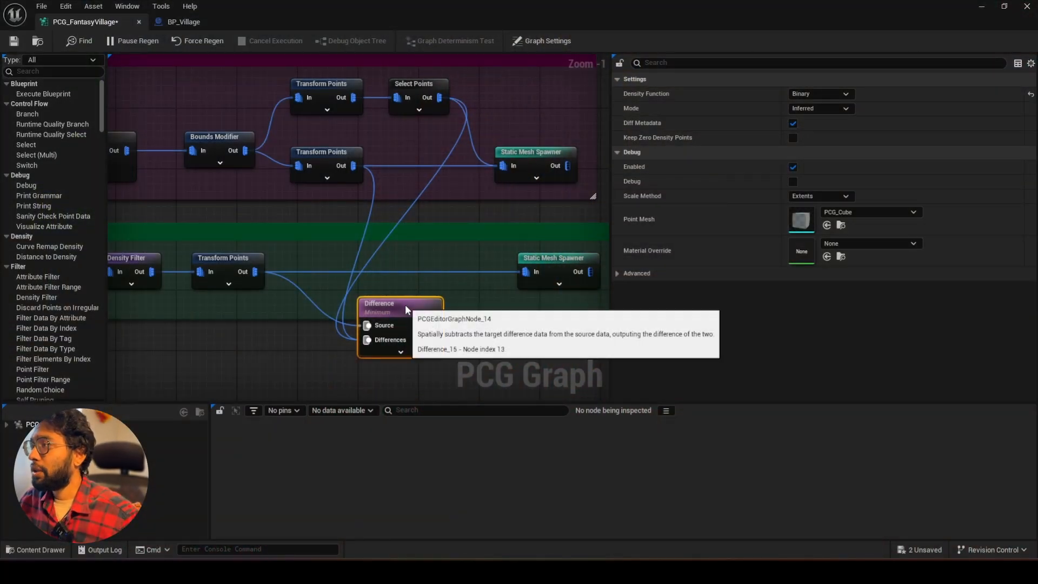
drag(405, 304, 525, 271)
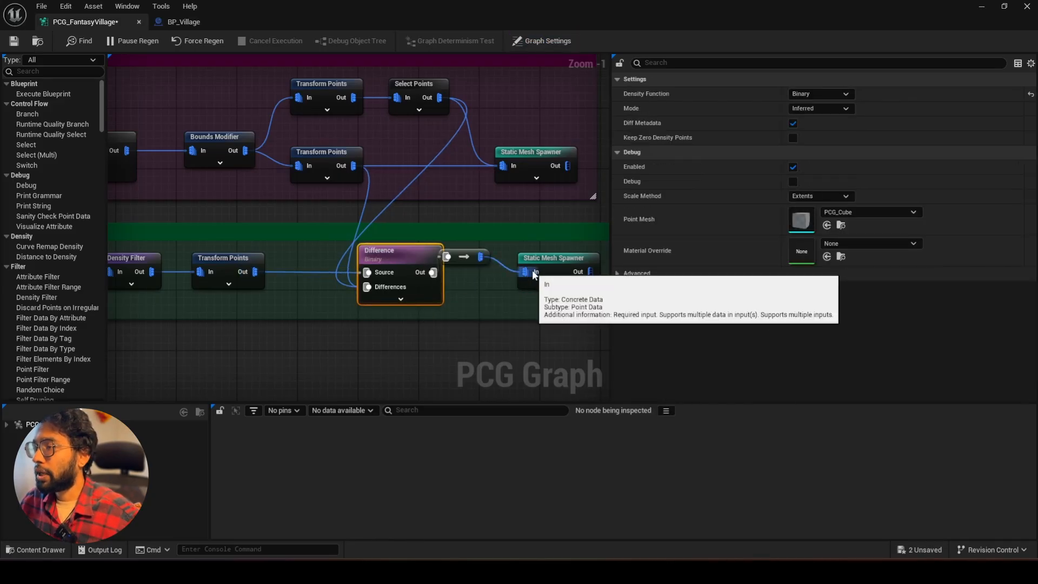
drag(463, 258, 481, 275)
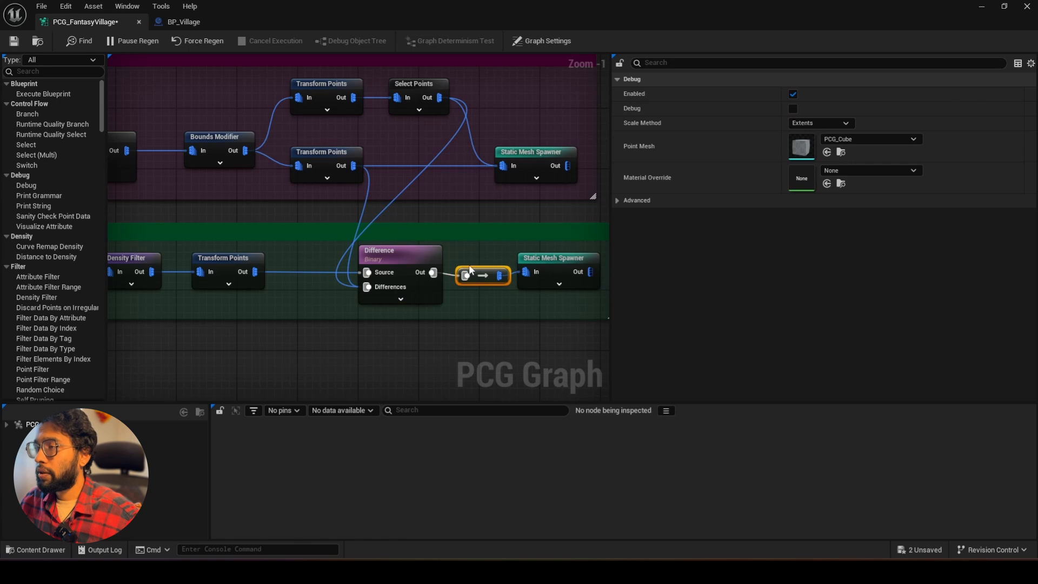
Inspect the level from above and at ground level for trees overlapping the houses and the path between them.
click(995, 7)
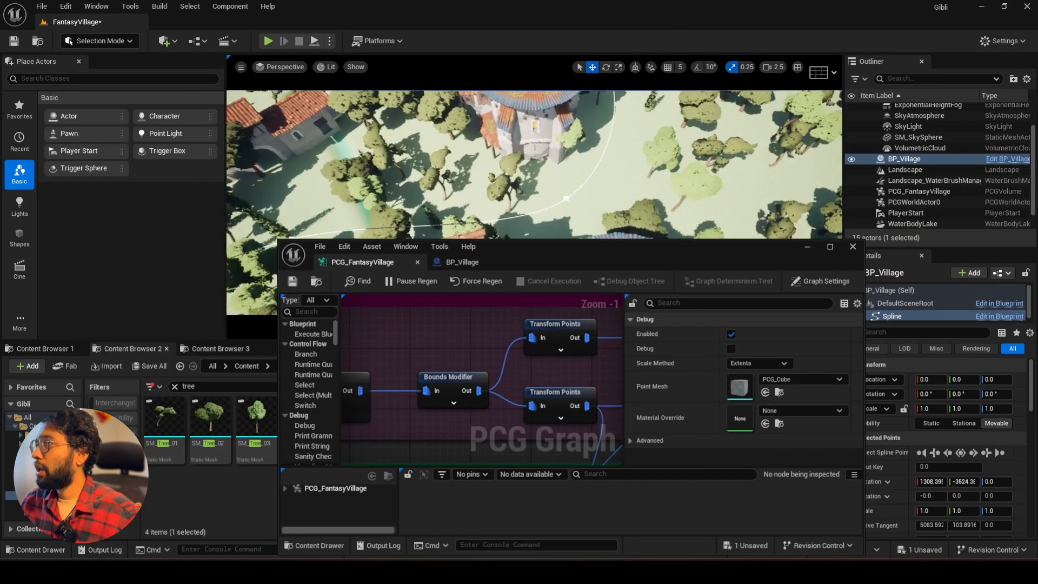
right_drag(535, 167, 532, 108)
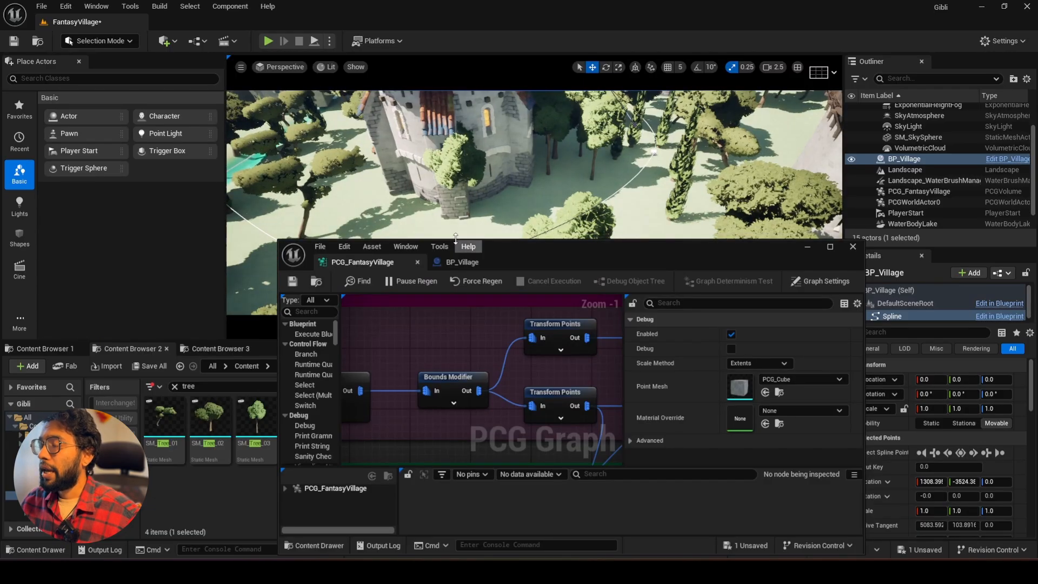
right_drag(459, 209, 430, 164)
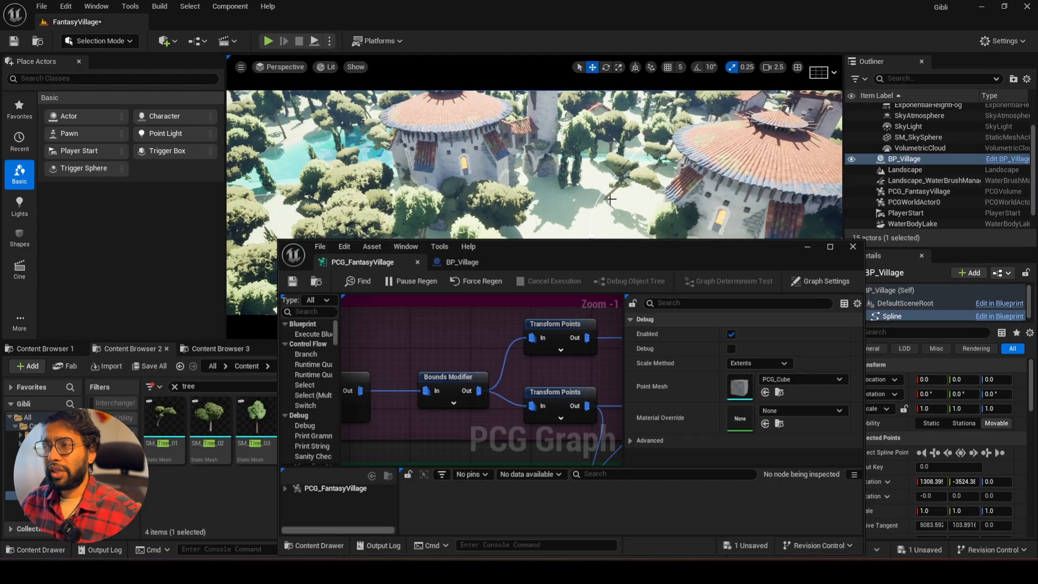
right_drag(561, 173, 556, 215)
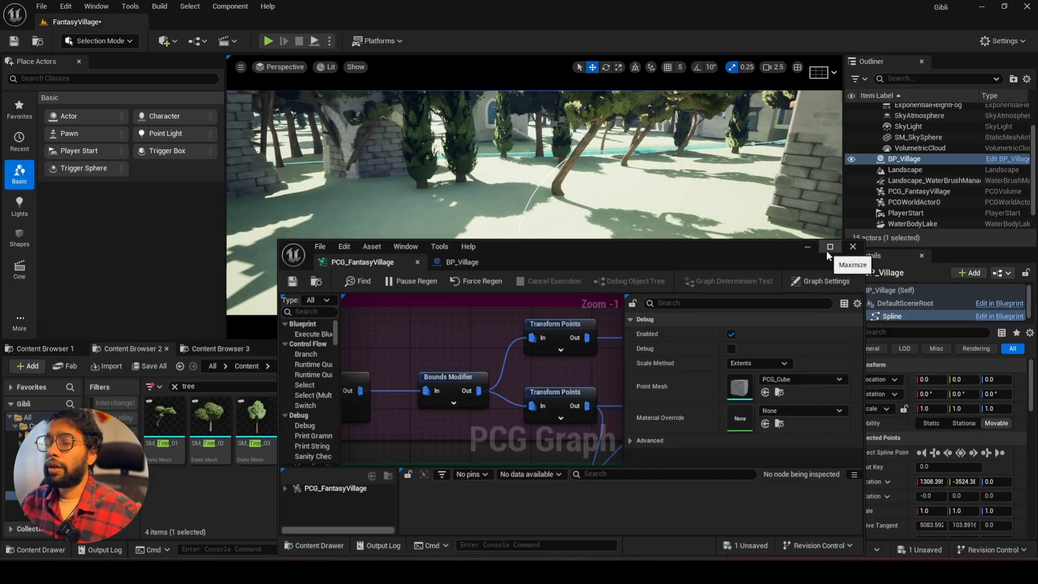
Add a third Transform Points node fed by the Bounds Modifier and arrange it below the other two inside the Houses comment box.
scroll(482, 350, down, 5)
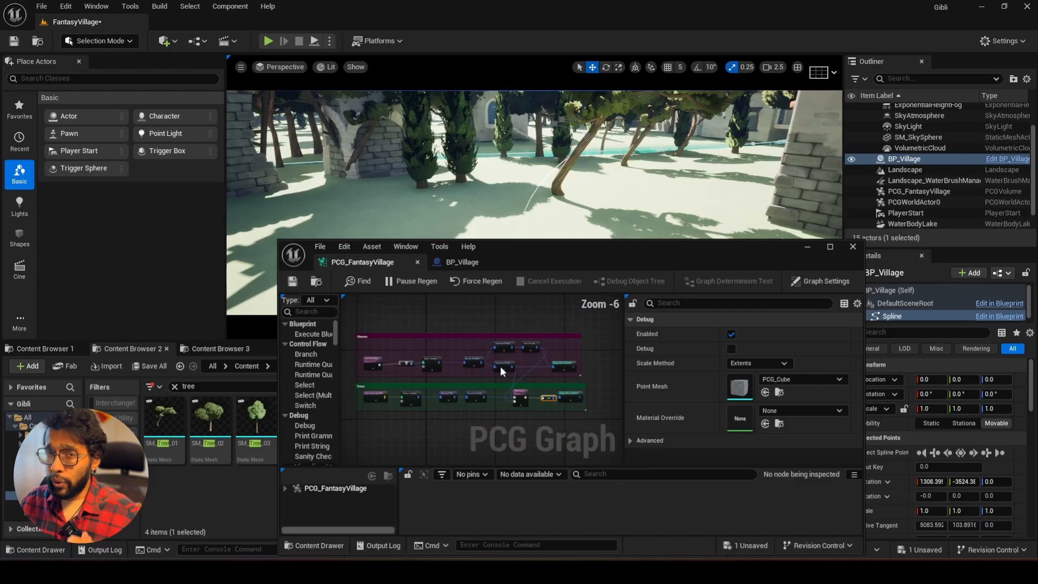
scroll(502, 367, up, 3)
click(830, 247)
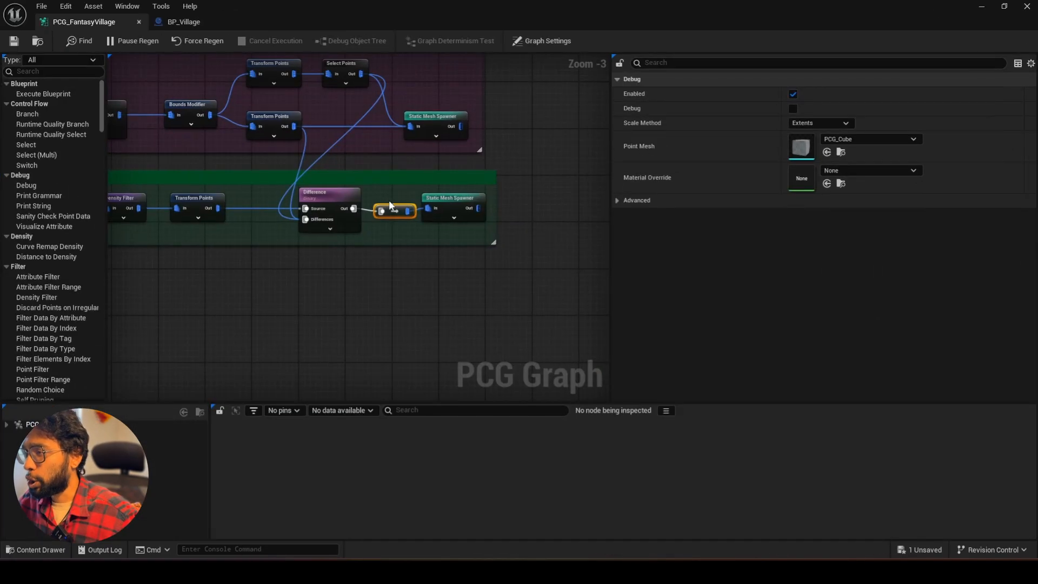
right_drag(255, 145, 444, 235)
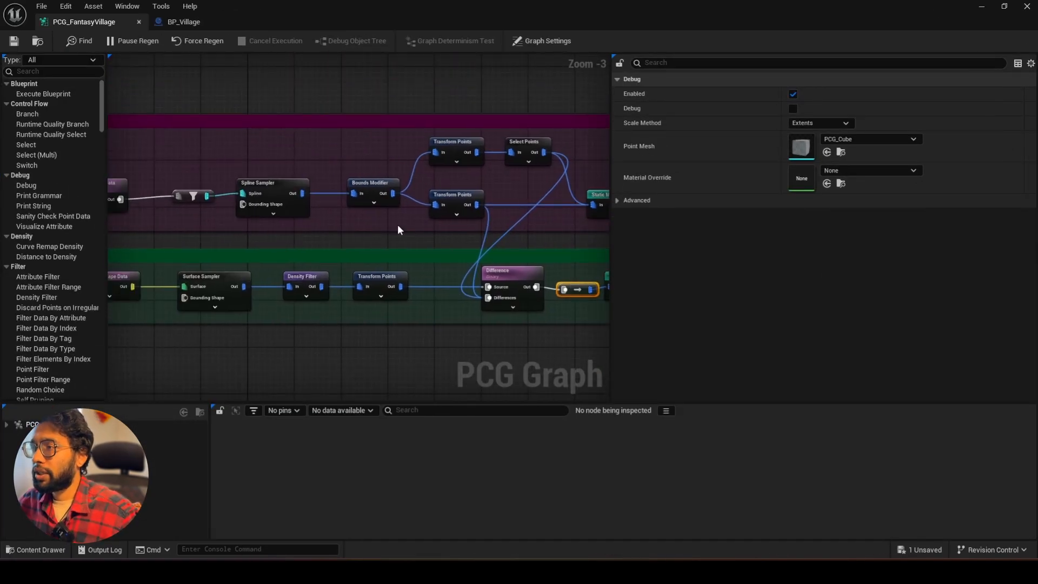
mouse_move(303, 196)
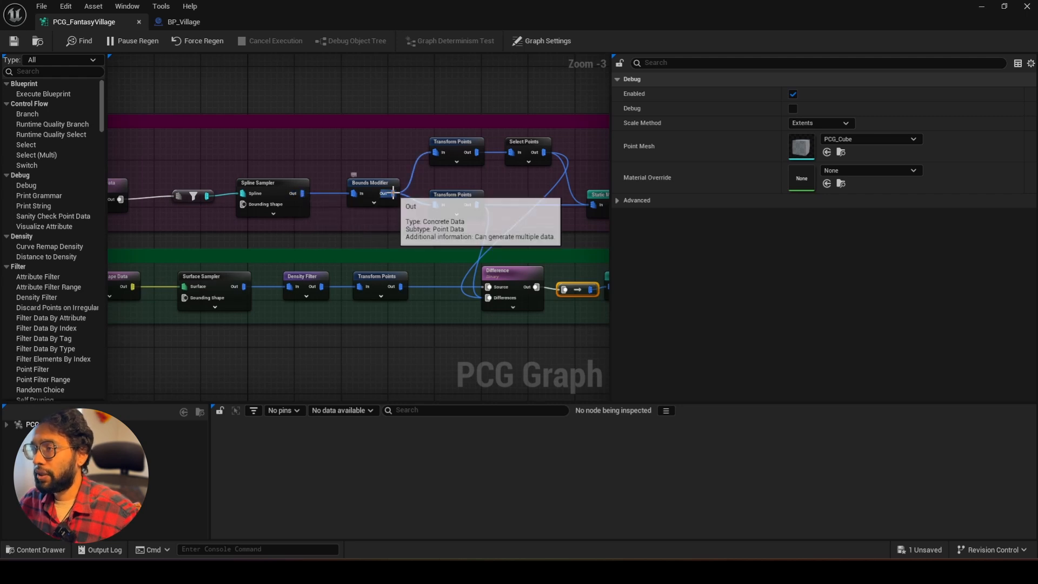
drag(392, 193, 417, 240)
text(tra)
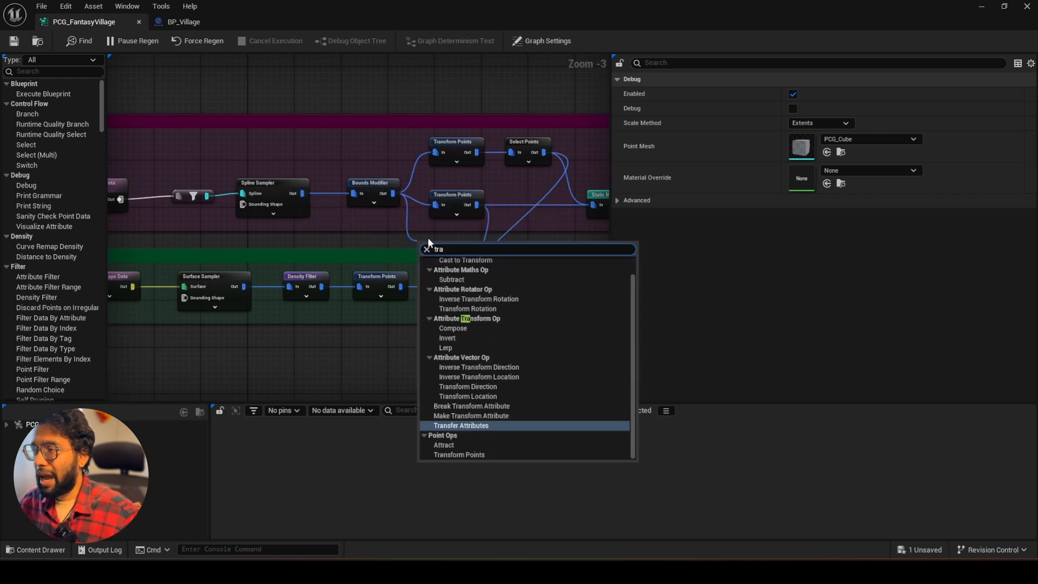
click(459, 454)
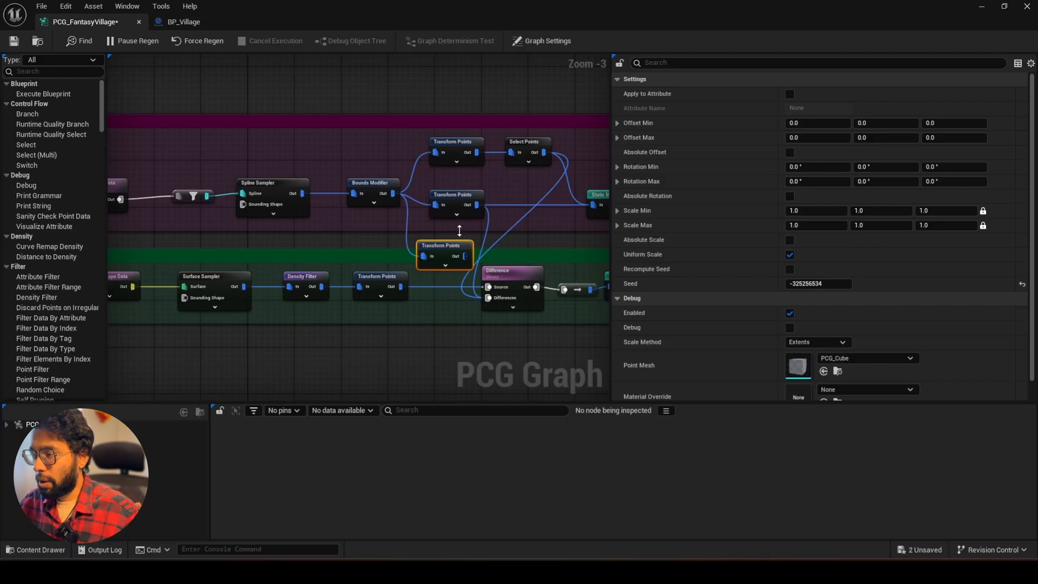
drag(462, 187, 462, 174)
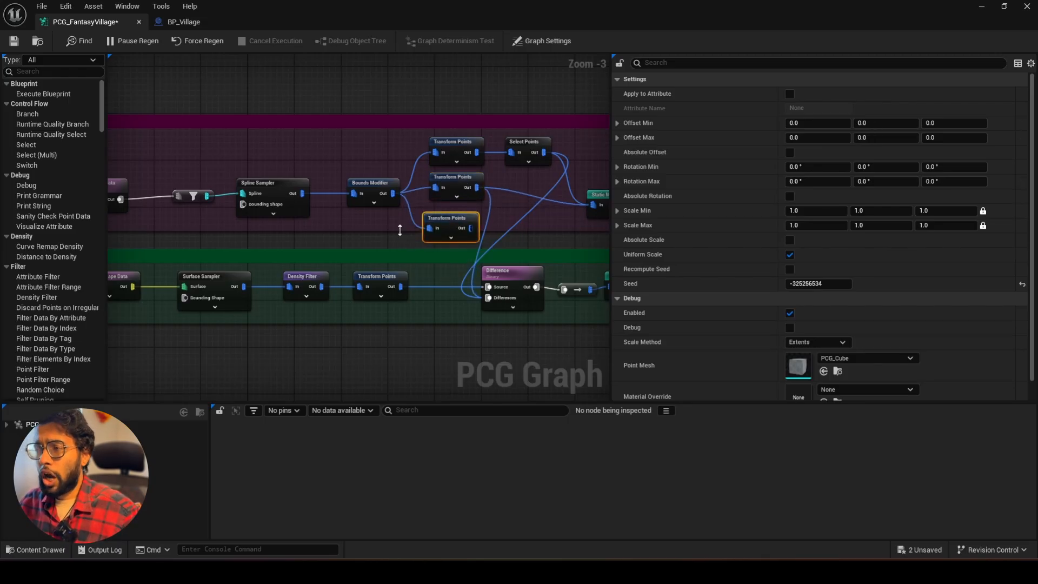
drag(400, 230, 402, 243)
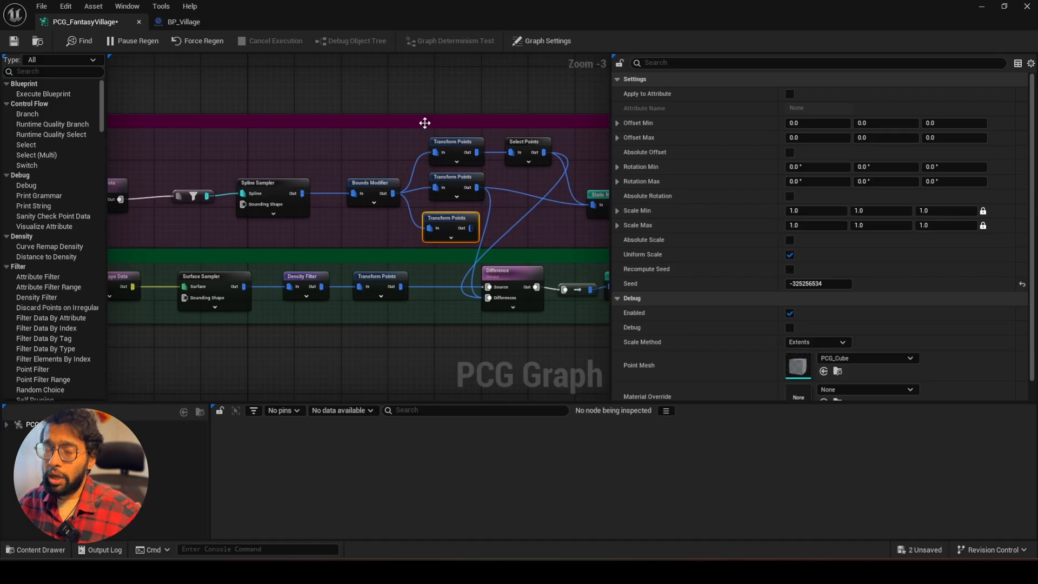
Tighten the node layout inside the Houses comment box and connect the third Transform Points output to the Difference node's Differences input.
drag(426, 115, 452, 119)
drag(451, 159, 447, 154)
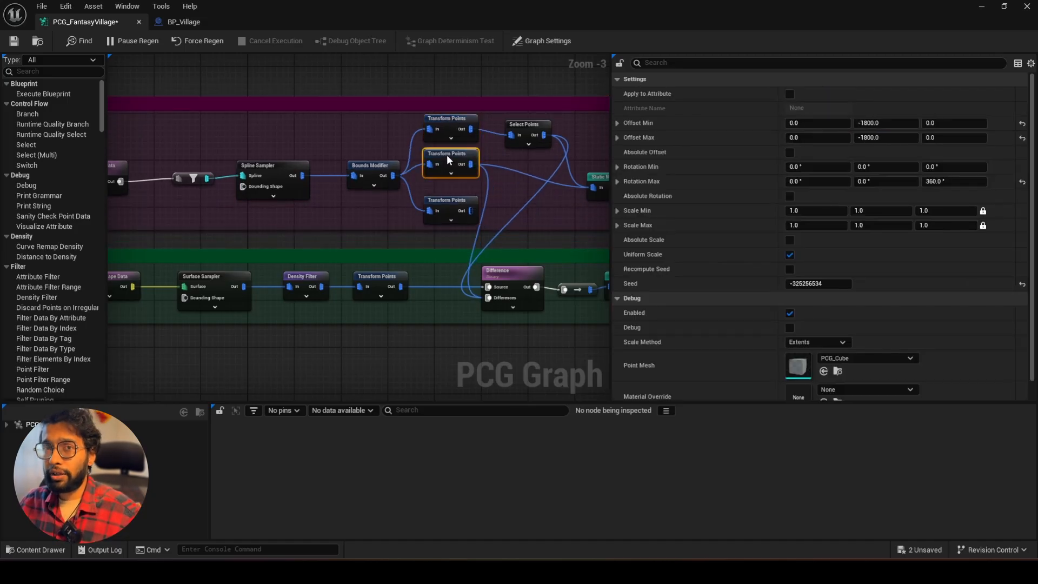
drag(450, 200, 451, 197)
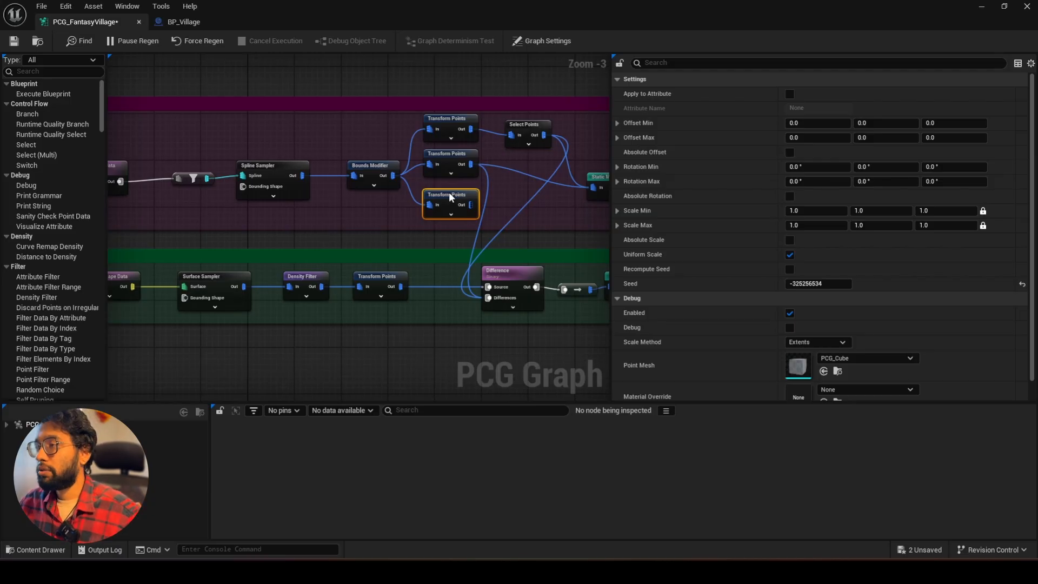
scroll(449, 192, up, 1)
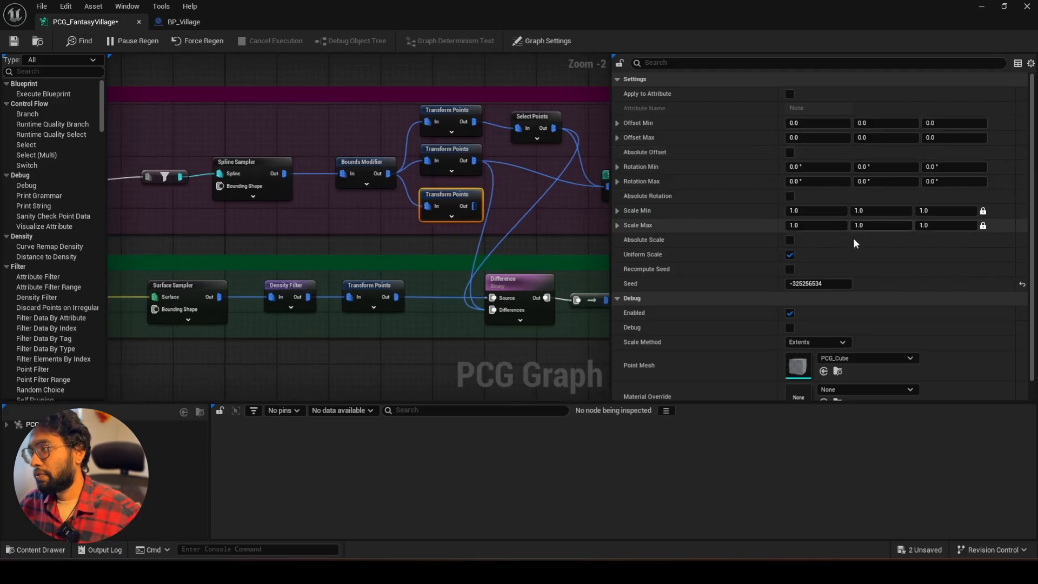
drag(474, 206, 494, 310)
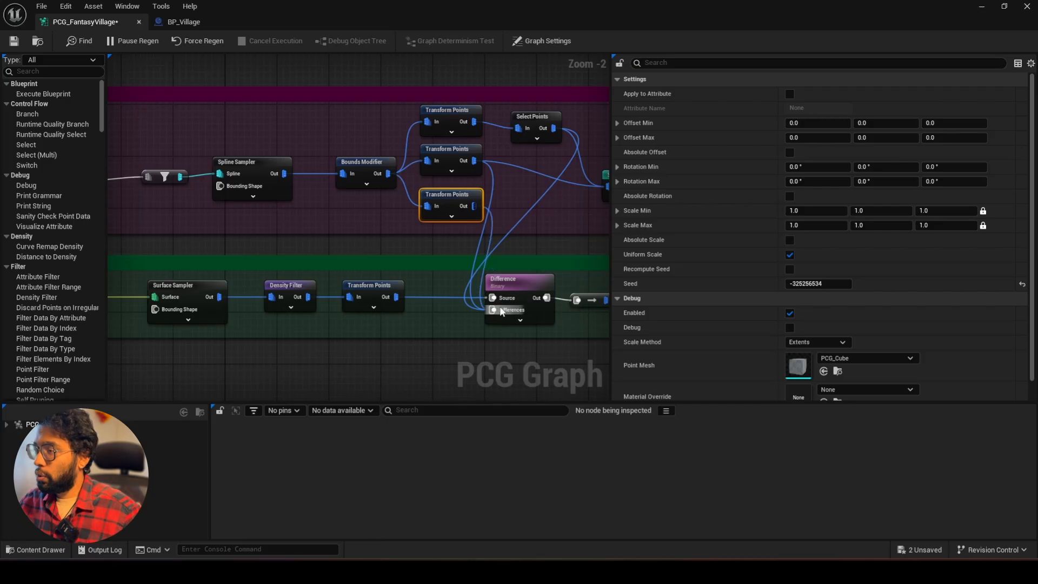
Shrink the PCG graph window and inspect the level for trees along the path between the houses and around the water.
click(1004, 6)
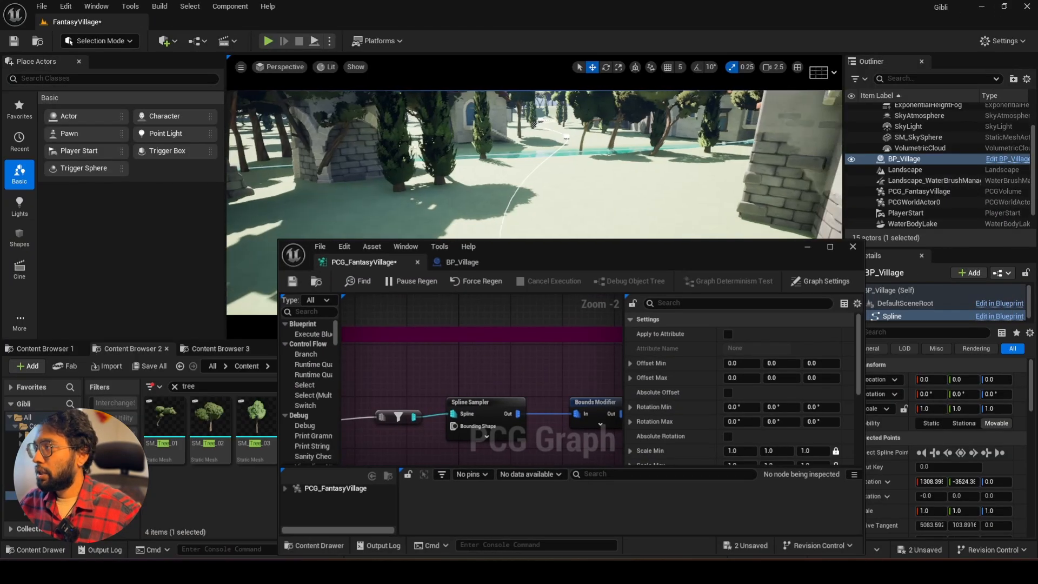
key(w)
right_drag(535, 162, 502, 209)
key(s)
key(s)
right_drag(503, 162, 391, 143)
key(w)
scroll(573, 129, up, 1)
key(w)
key(w)
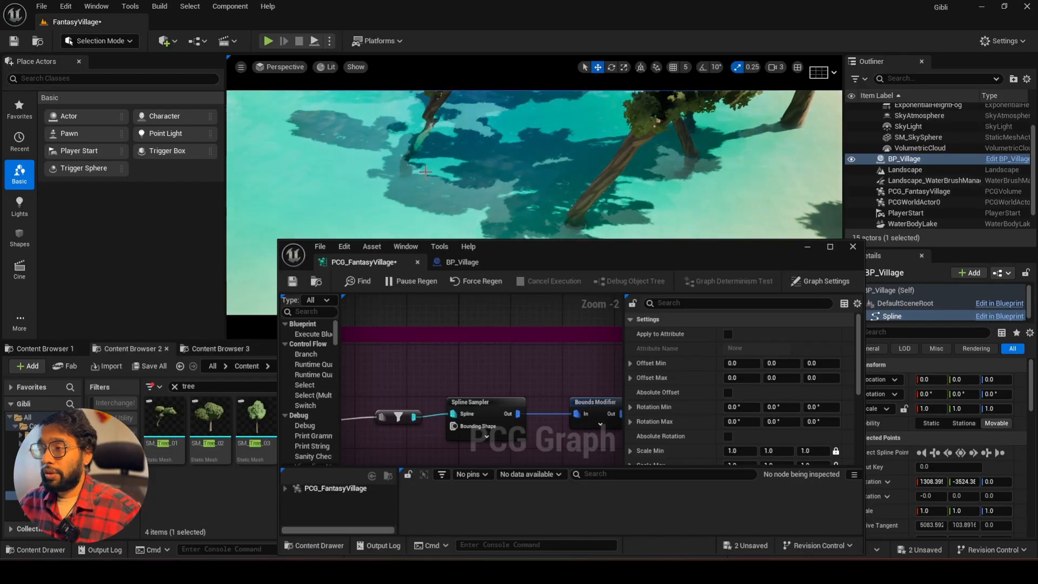
Add a Get Spline Data node to the PCG graph, placed just below the start of the Trees group.
click(830, 247)
scroll(423, 251, down, 2)
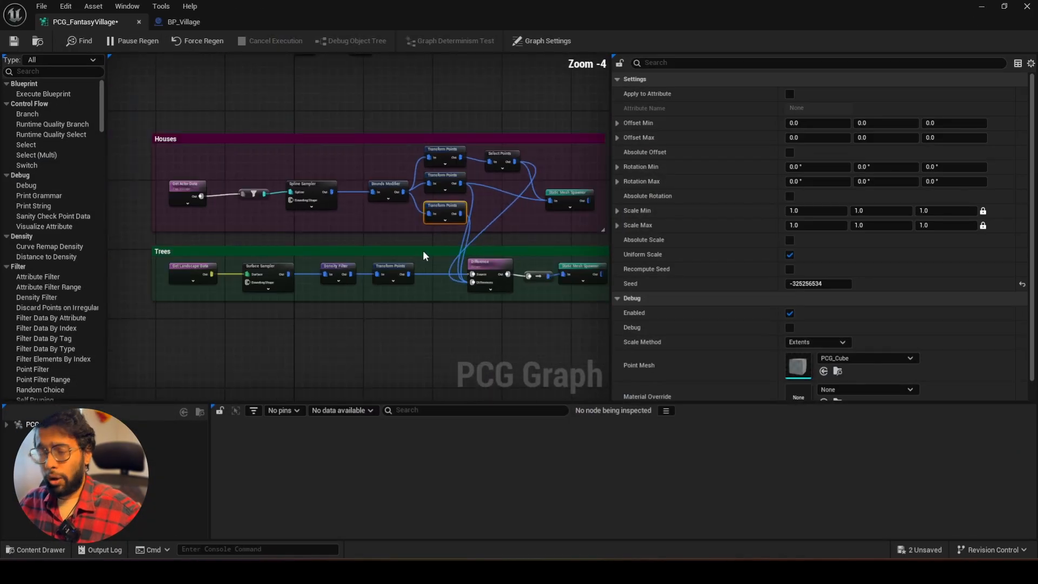
scroll(416, 298, down, 2)
scroll(478, 294, up, 2)
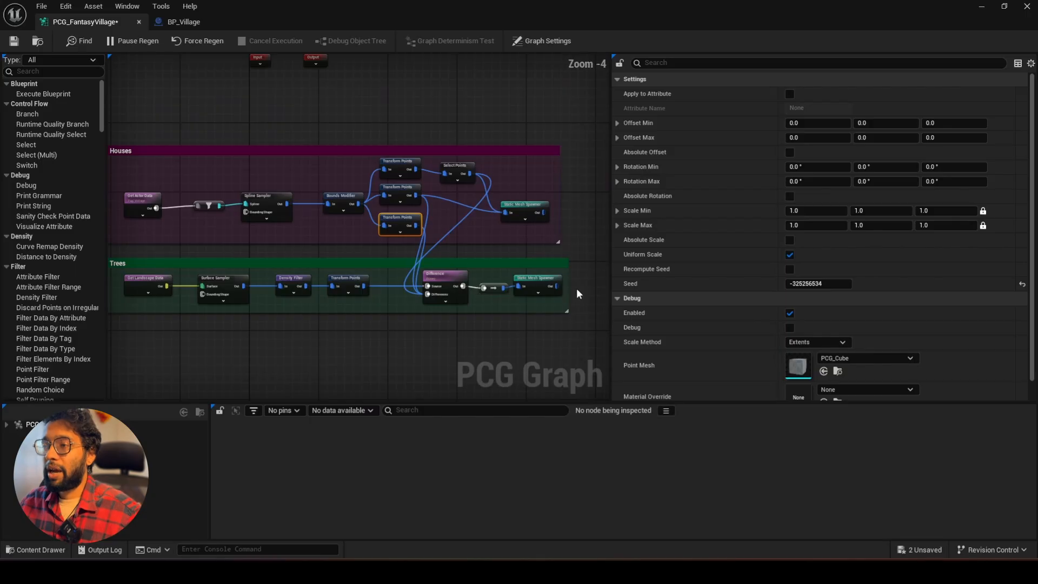
right_drag(309, 328, 444, 316)
scroll(285, 344, up, 2)
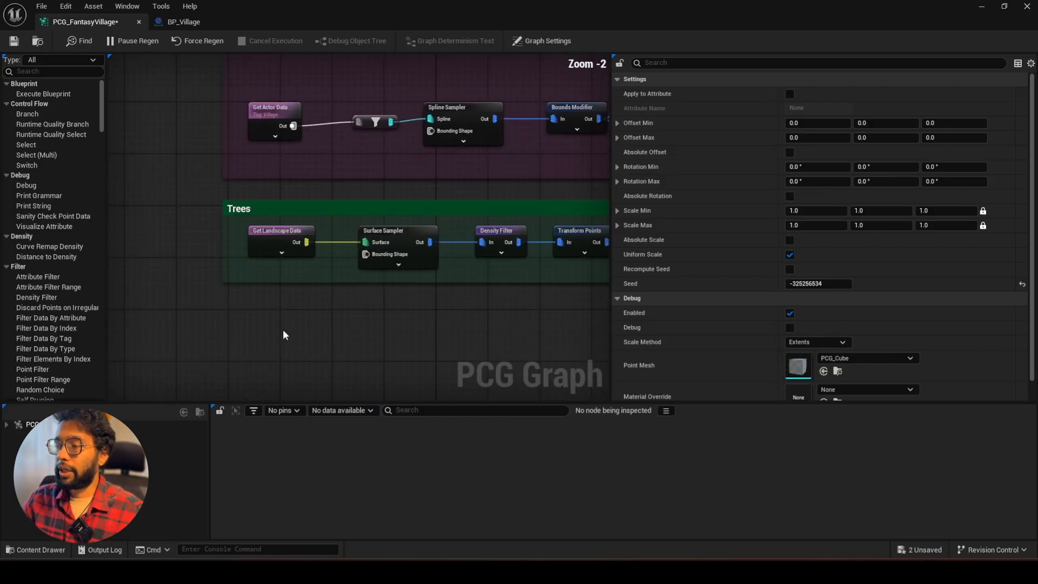
right_click(284, 330)
text(get spline)
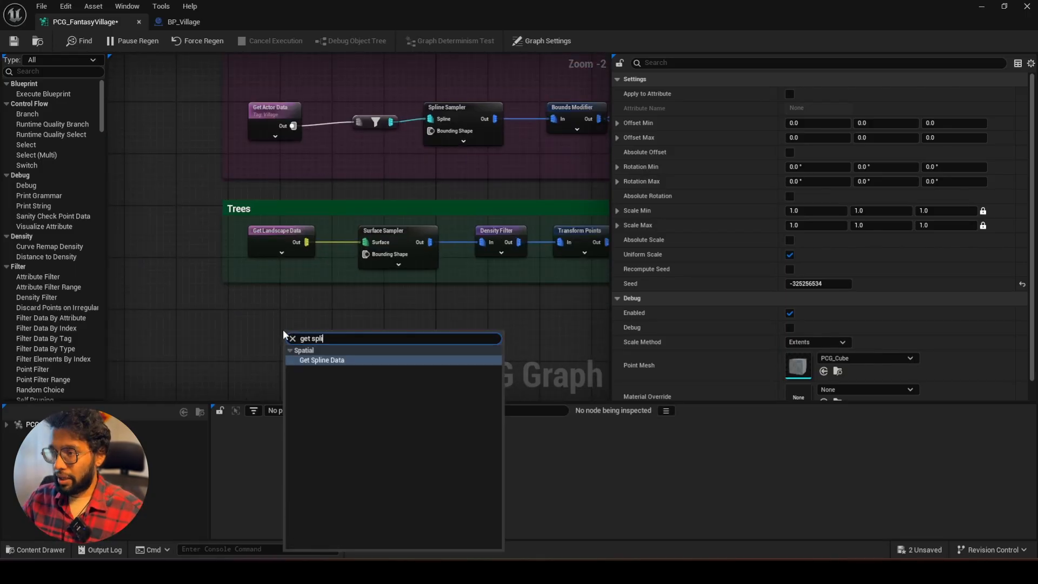
click(323, 361)
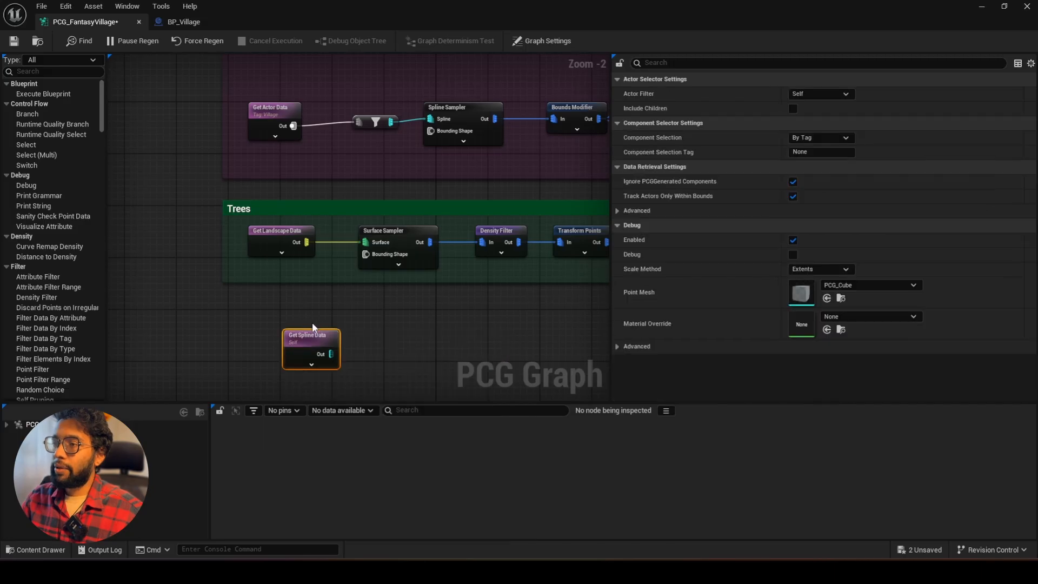
drag(308, 342, 272, 303)
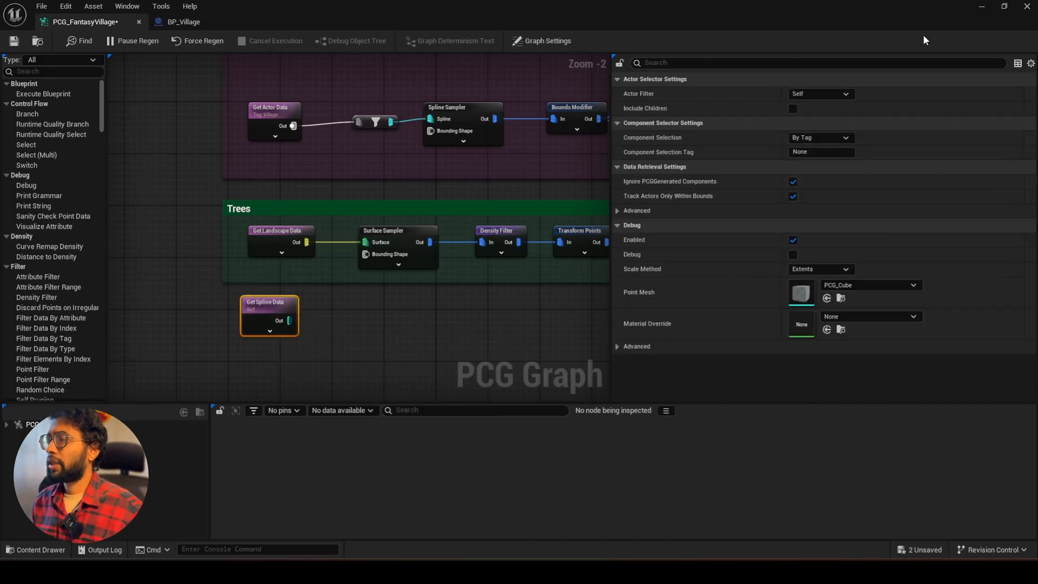
Return to the level view to examine the trees in the water and select the river water body.
click(1004, 6)
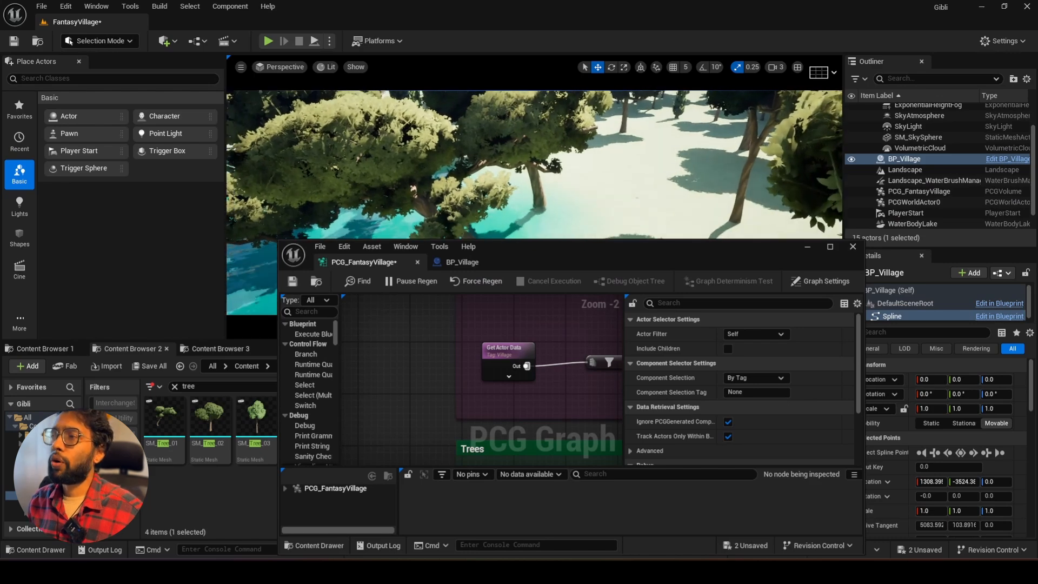
right_drag(534, 162, 520, 181)
click(441, 142)
right_drag(441, 142, 487, 165)
click(473, 182)
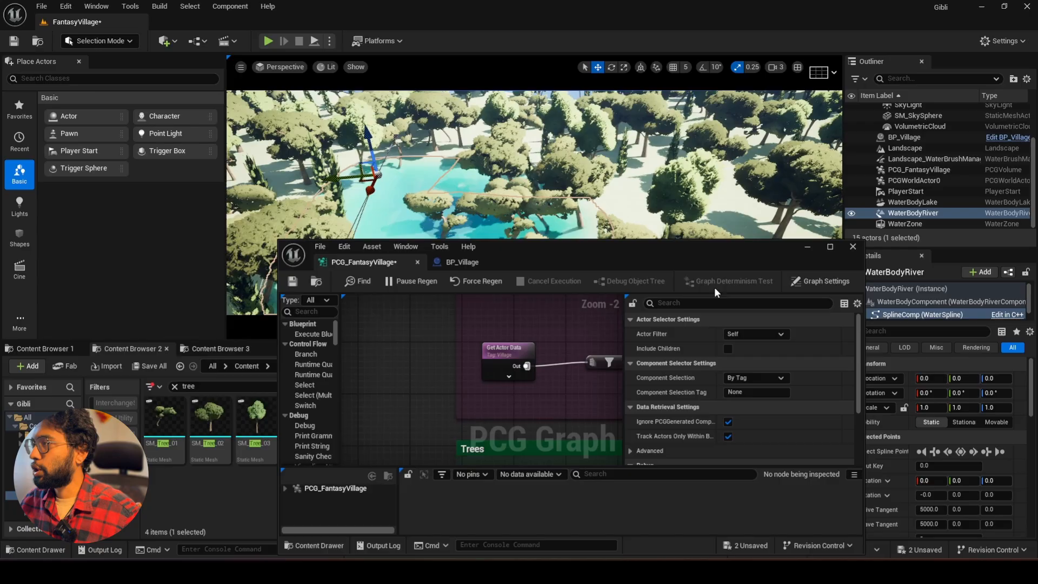
Configure Get Spline Data to search All World Actors, select By Class, and use the WaterBodyLake class.
click(829, 247)
scroll(268, 311, up, 2)
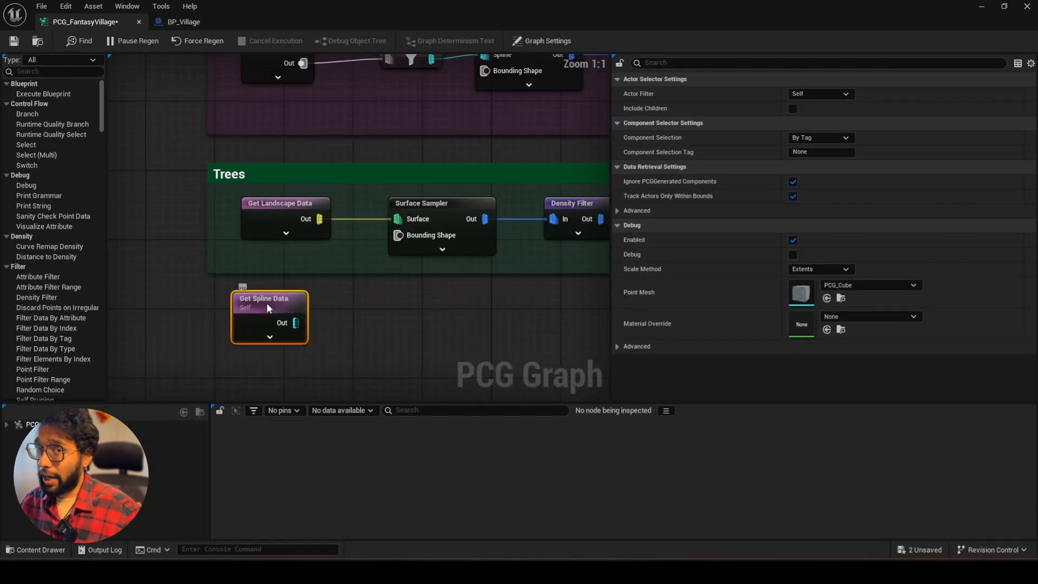
click(812, 95)
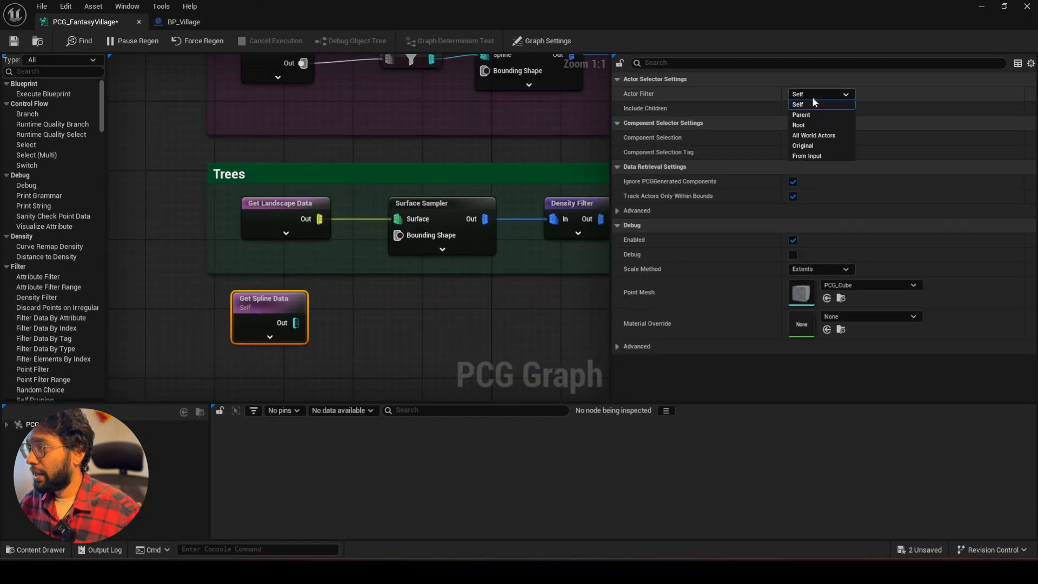
click(810, 136)
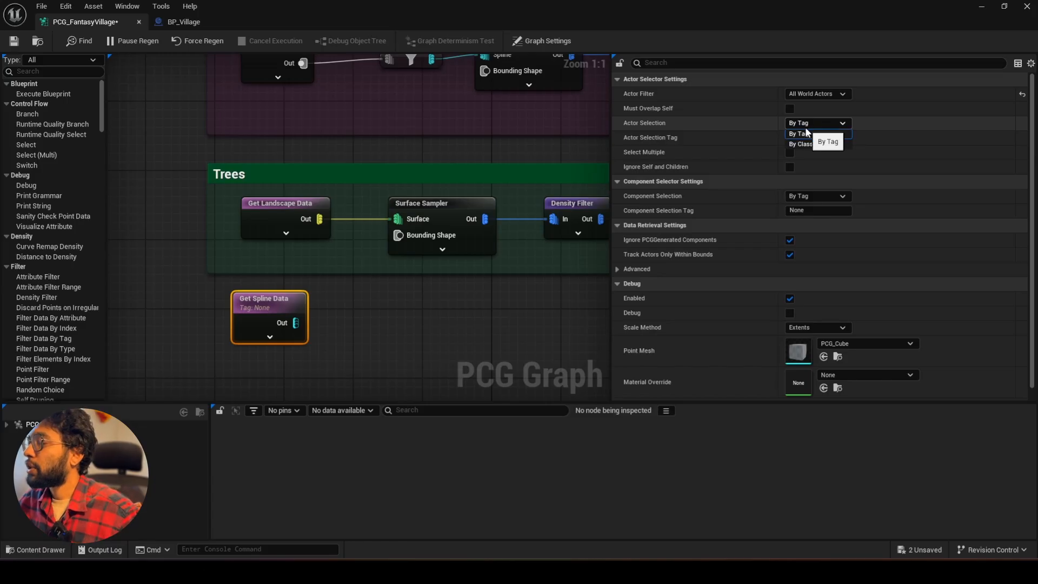
click(806, 145)
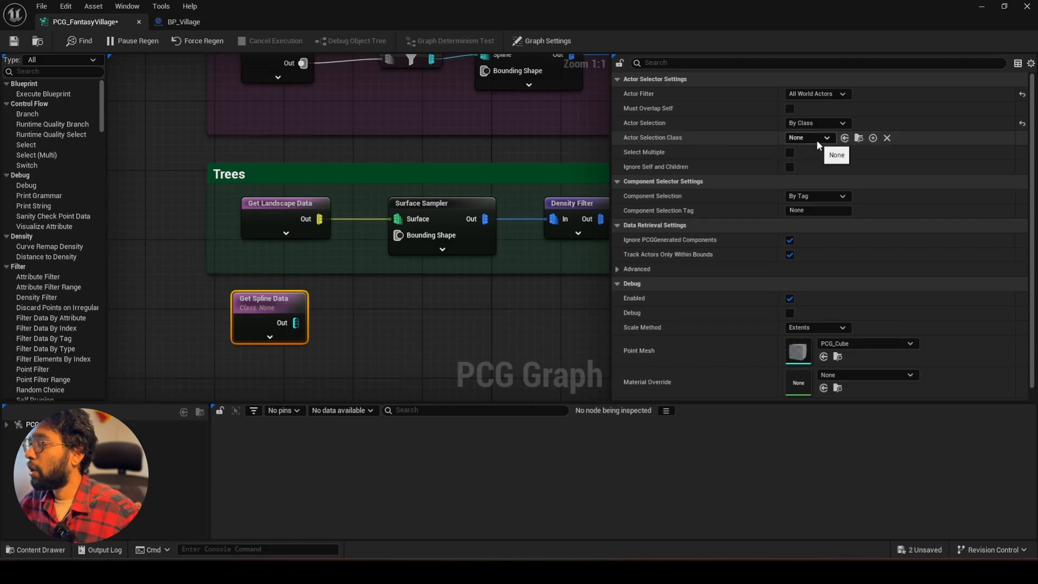
click(817, 139)
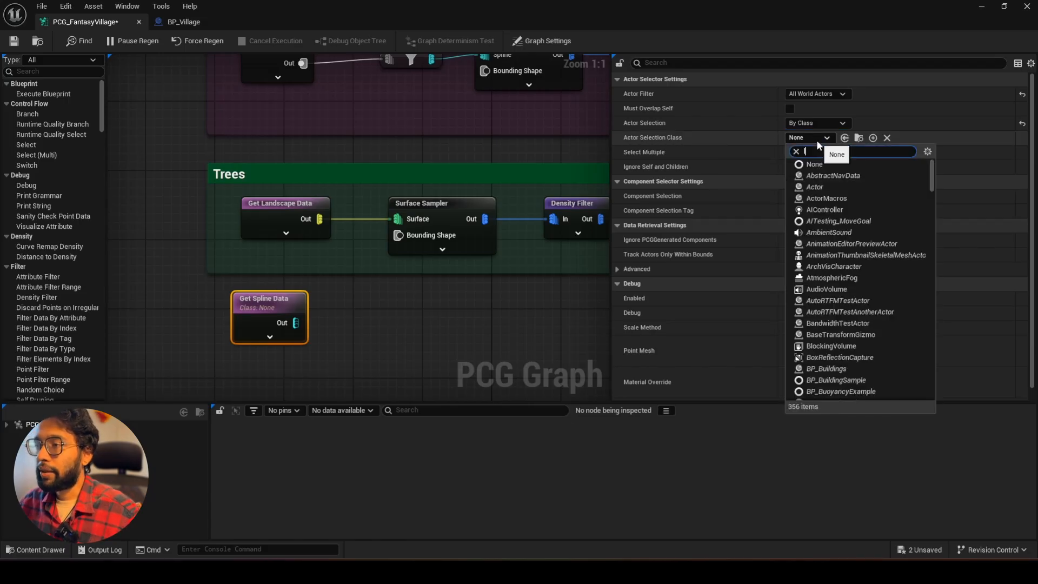
text(lake)
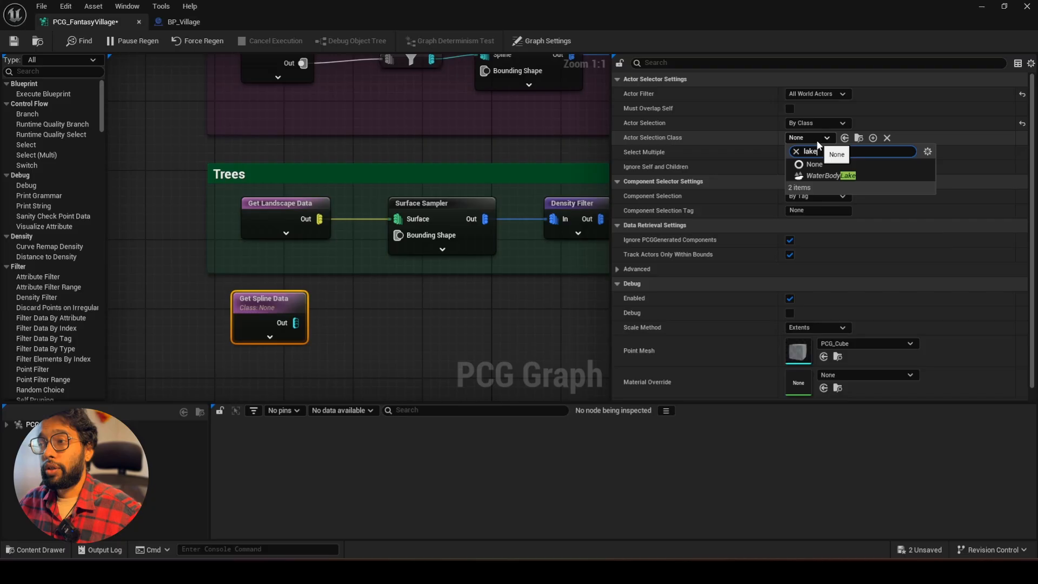
click(826, 176)
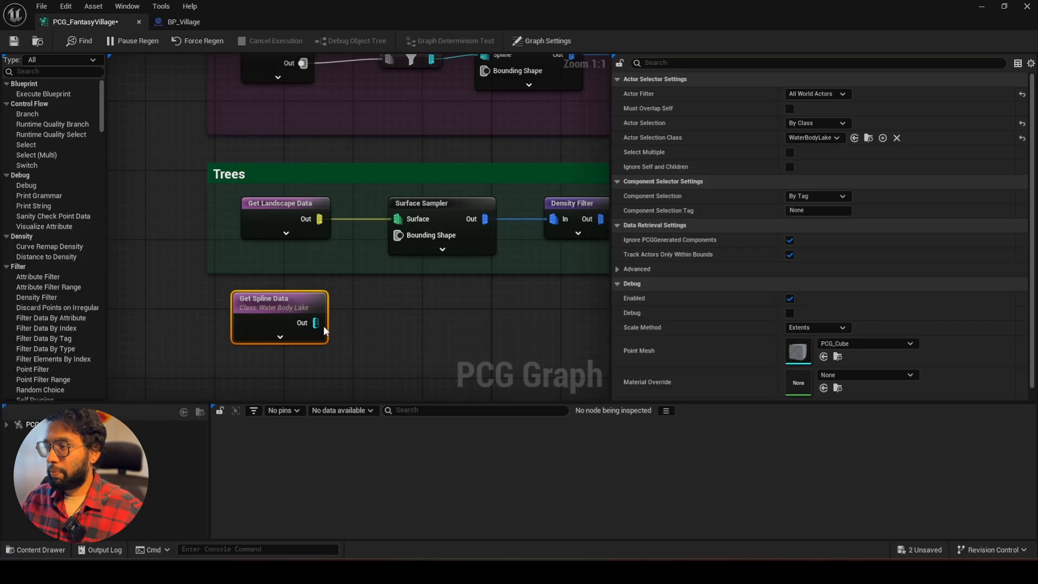
Add a Spline Sampler fed by the lake's Get Spline Data and set its dimension to On Interior.
drag(323, 326, 381, 321)
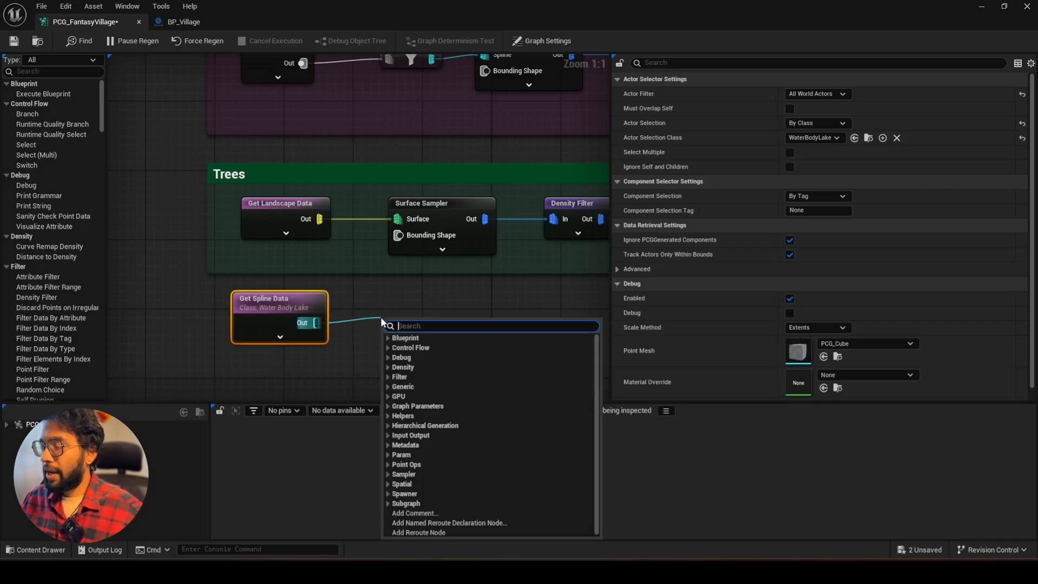
text(splin)
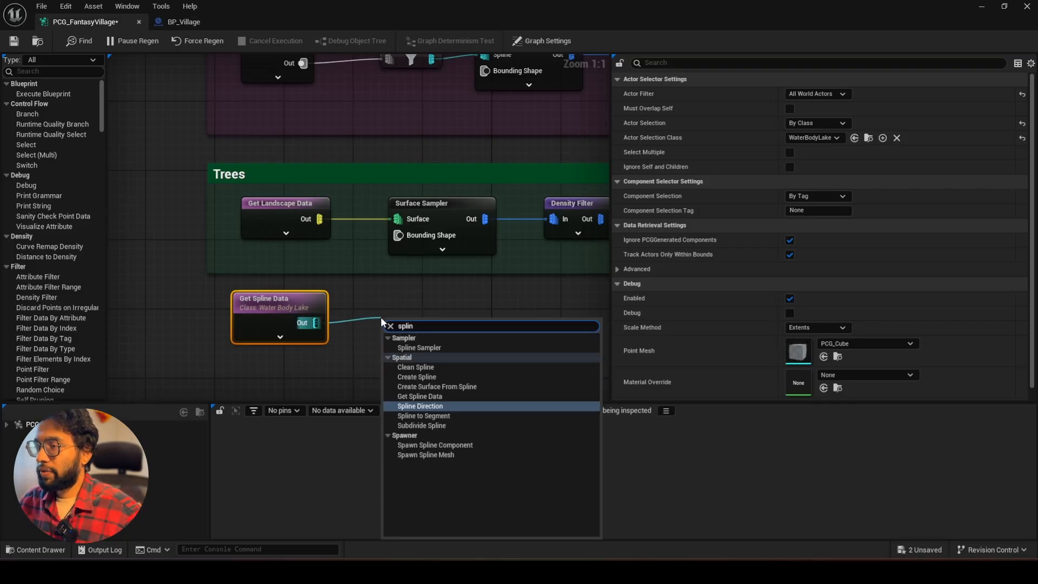
click(431, 347)
drag(426, 326, 432, 309)
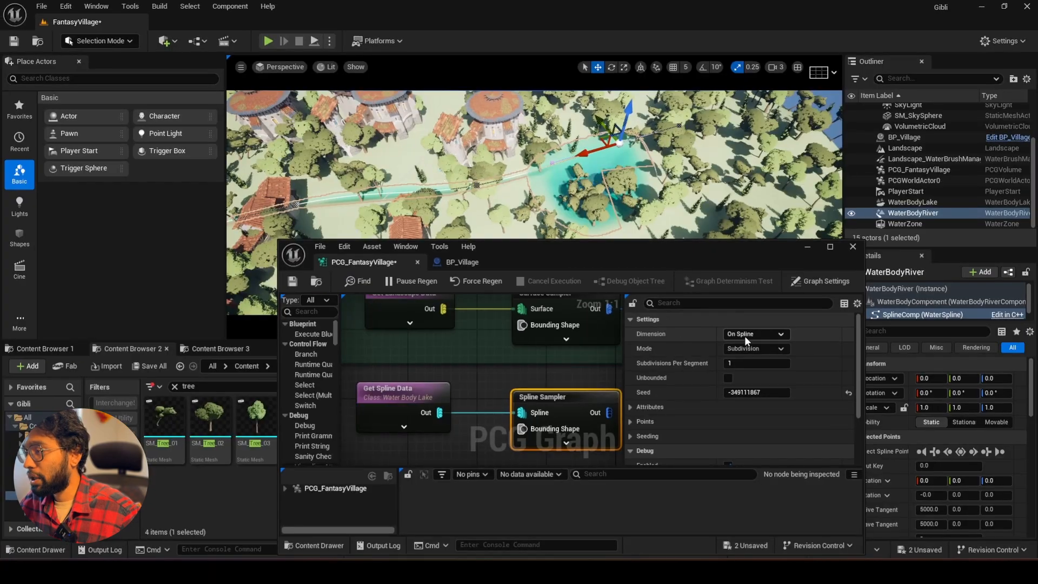
click(744, 335)
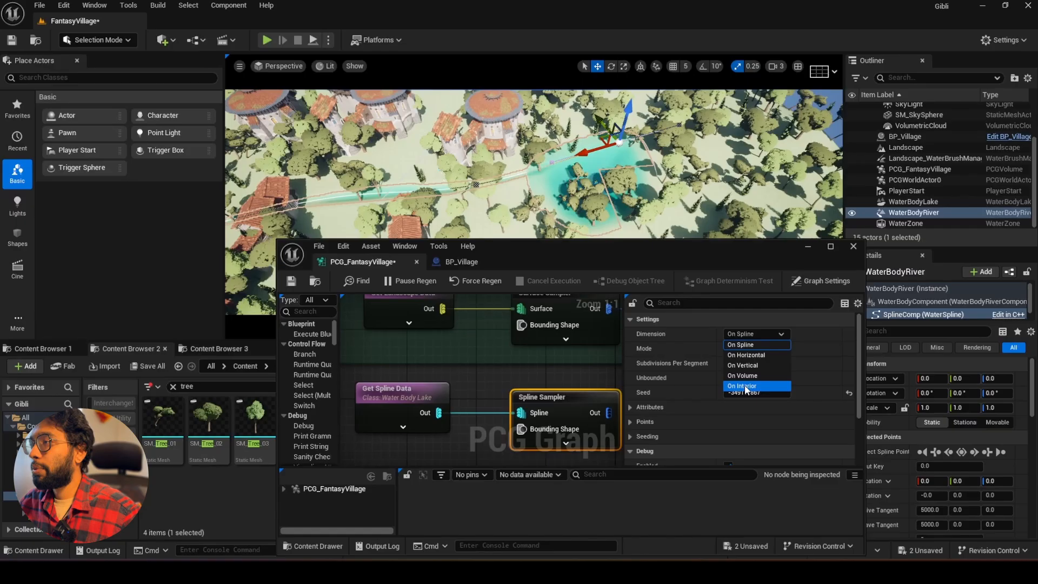
click(525, 301)
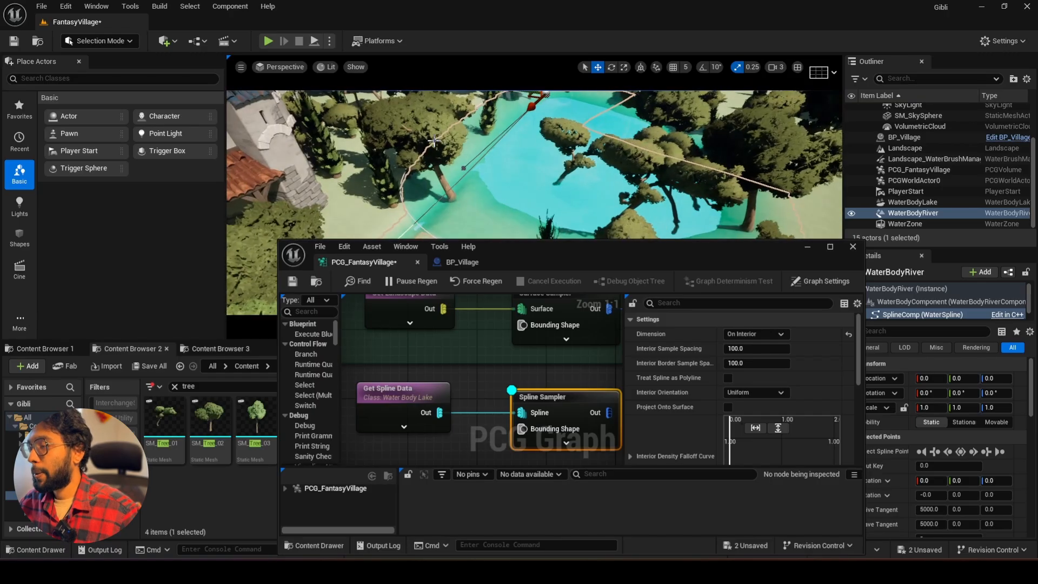
Reposition the graph window over the level and turn off the lake Spline Sampler's debug display.
drag(584, 254, 585, 303)
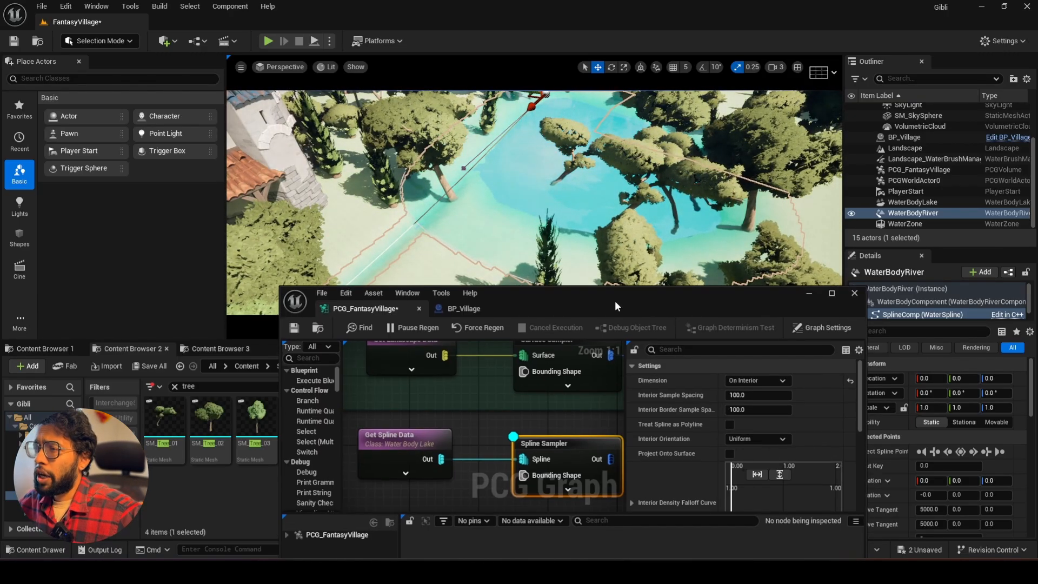
drag(615, 300, 607, 213)
right_drag(540, 367, 511, 325)
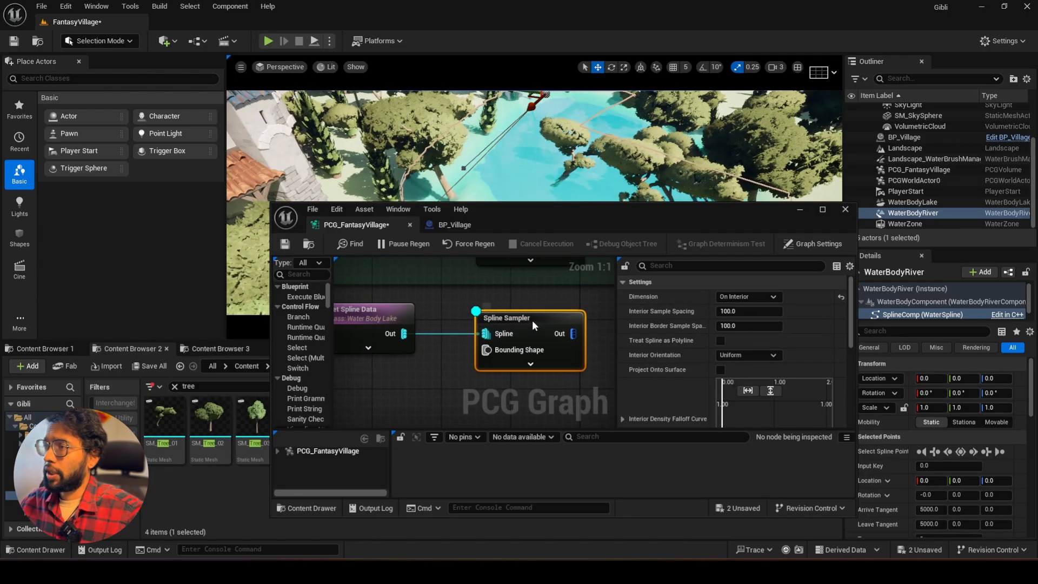
drag(528, 324, 520, 325)
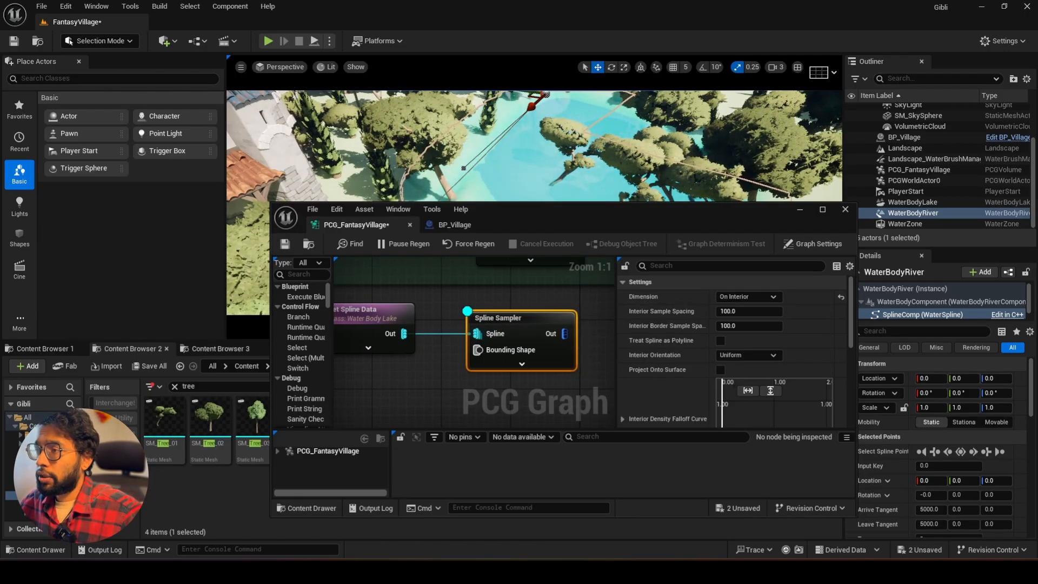
right_drag(583, 307, 497, 325)
key(d)
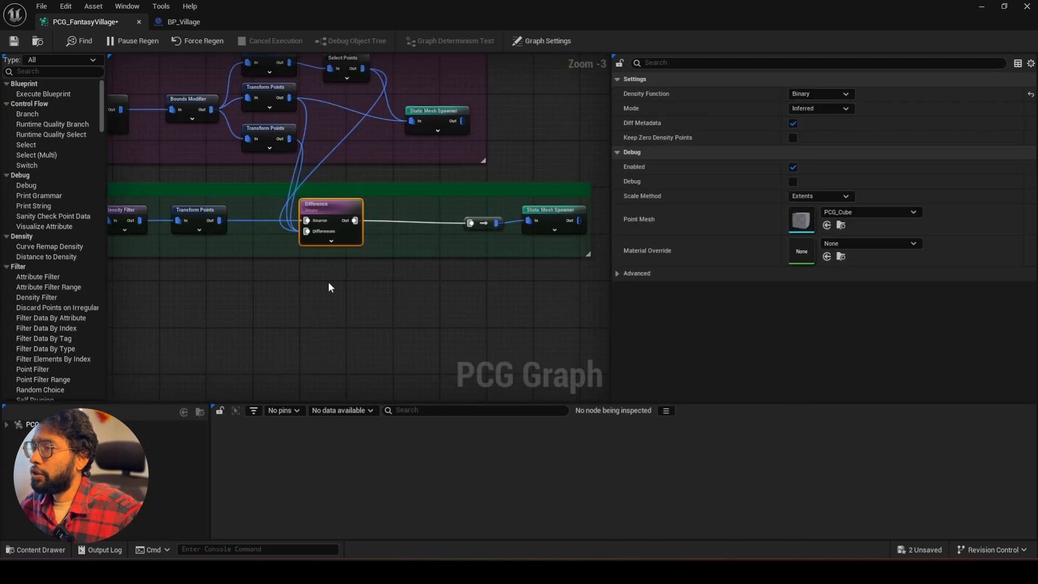
Add a second Difference node below the Trees group and feed its Source from the existing Difference node's output.
right_click(328, 282)
text(di)
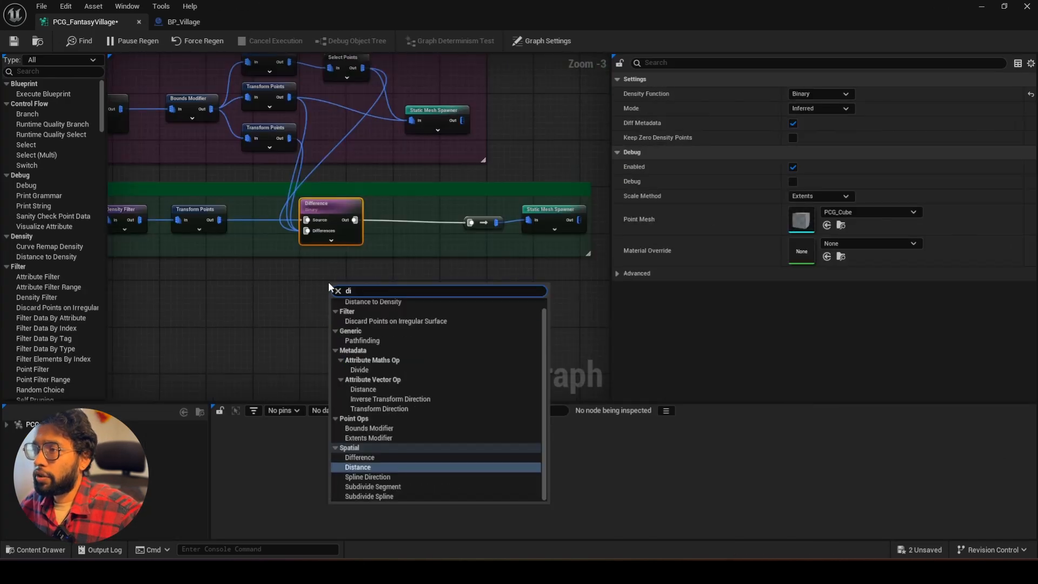
click(365, 458)
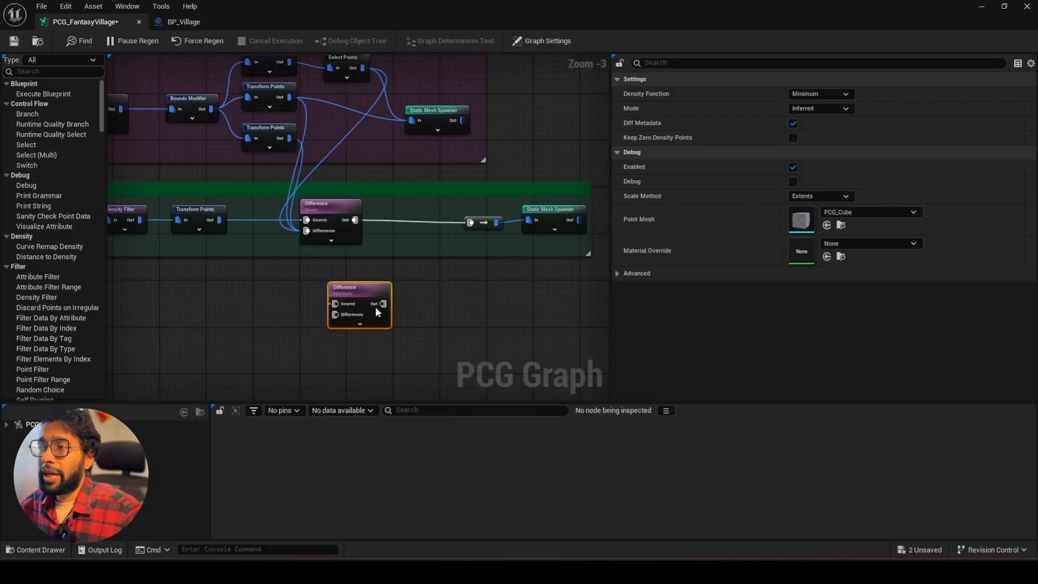
scroll(384, 239, up, 3)
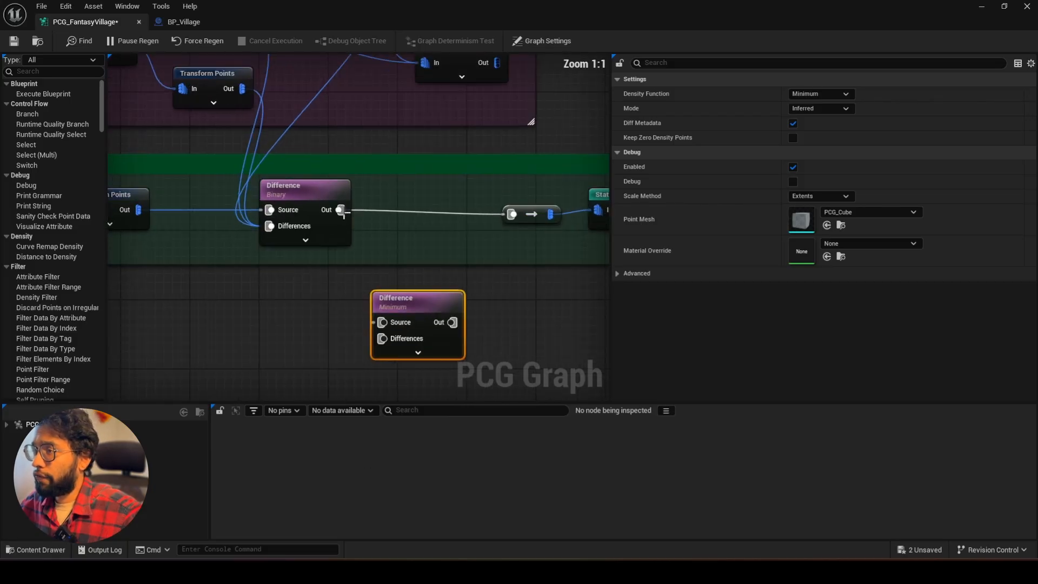
drag(340, 211, 384, 324)
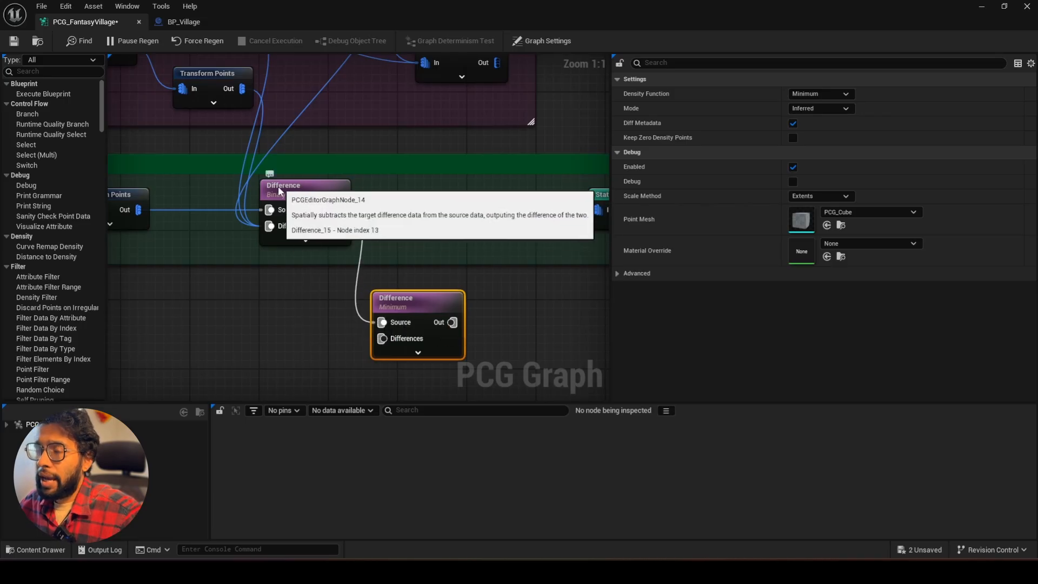
click(304, 189)
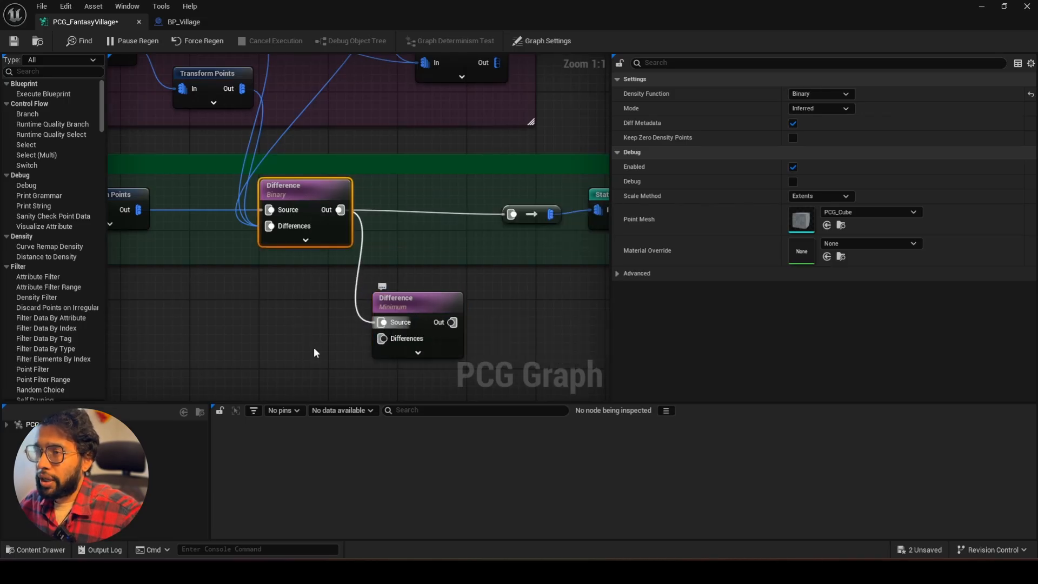
Connect the lake Spline Sampler's output to the Differences input of the new Difference node.
scroll(314, 351, down, 2)
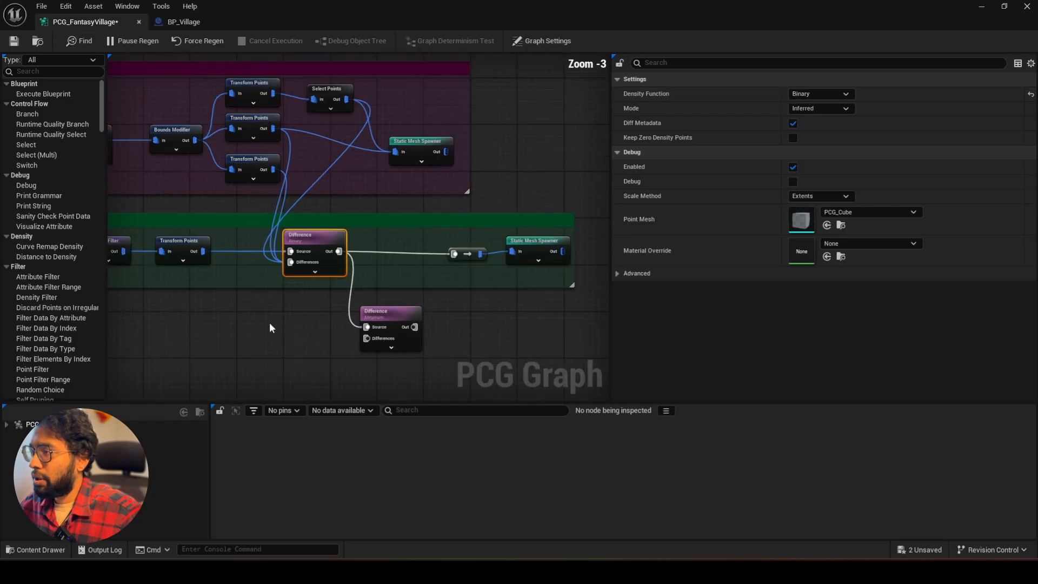
scroll(268, 327, down, 1)
right_drag(269, 327, 398, 228)
click(169, 236)
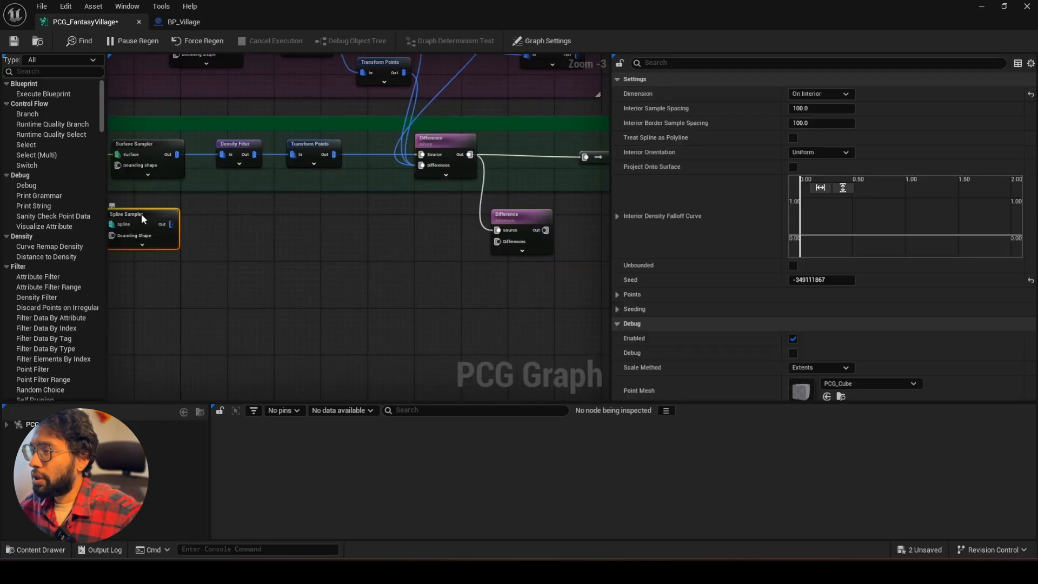
drag(171, 223, 426, 231)
drag(425, 230, 497, 241)
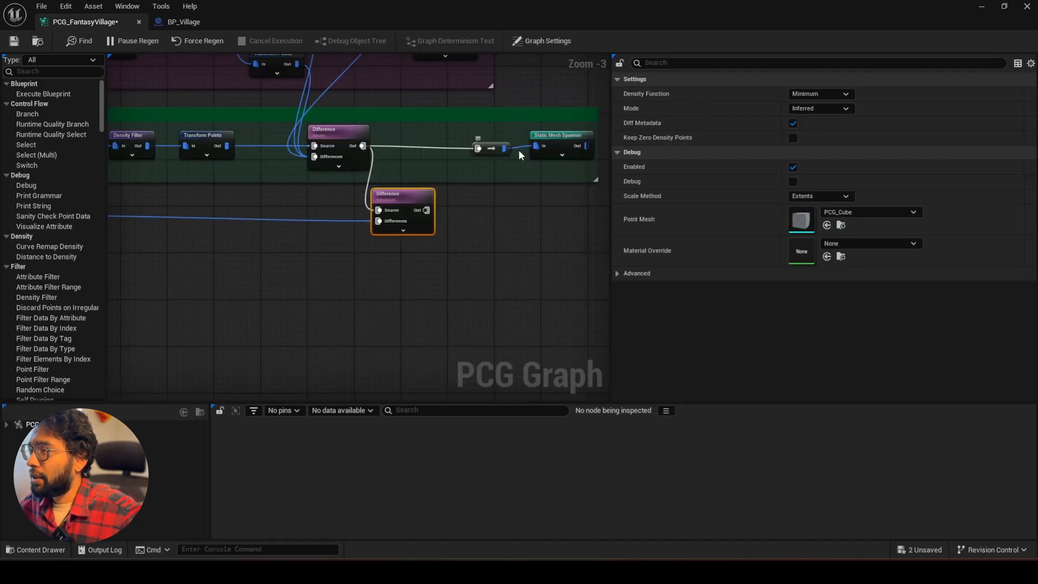
Disconnect the trees' Static Mesh Spawner input, select the new Difference node, and arrange the graph window below the lake view.
alt+click(521, 147)
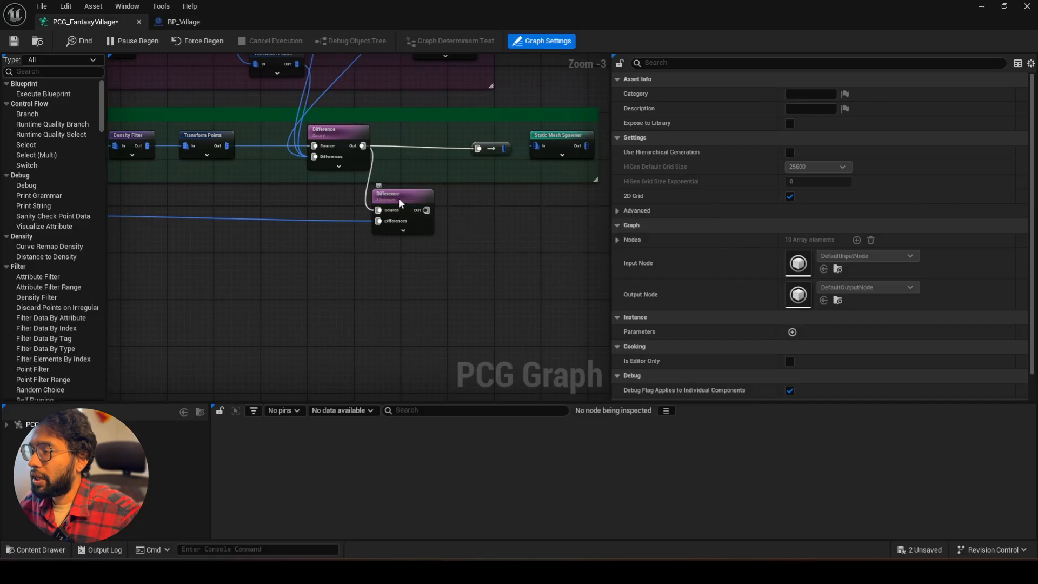
click(401, 202)
click(1012, 8)
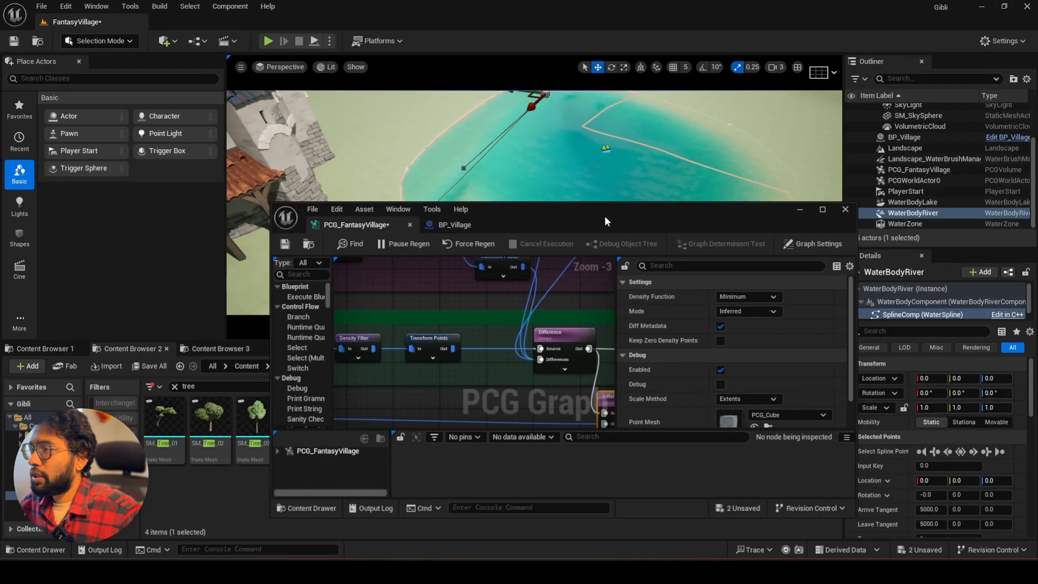
drag(604, 215, 556, 256)
right_drag(490, 378, 400, 345)
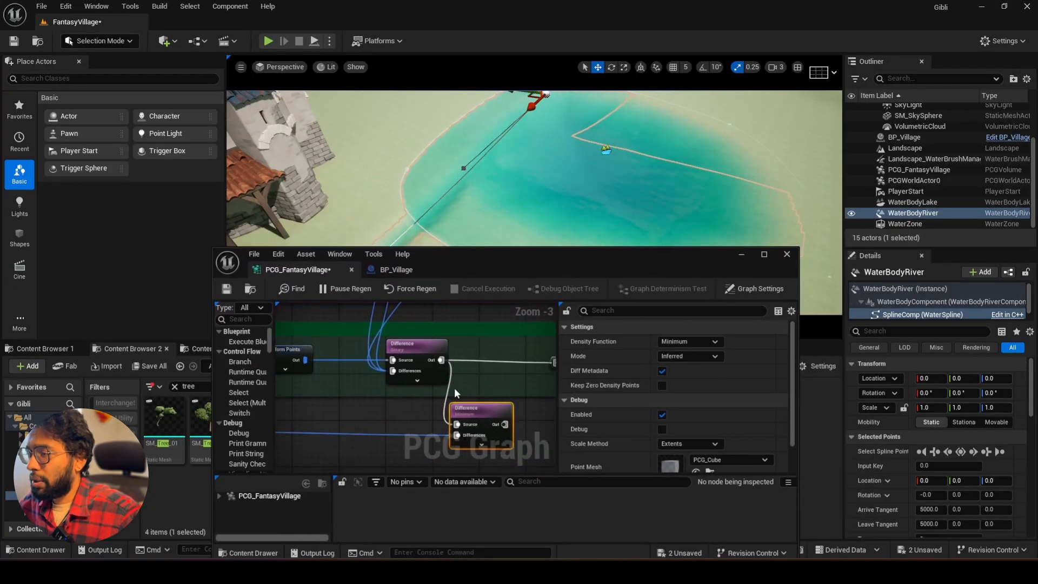
Examine the second Difference node's debug points around the lake and village, with its debug display off when done.
key(d)
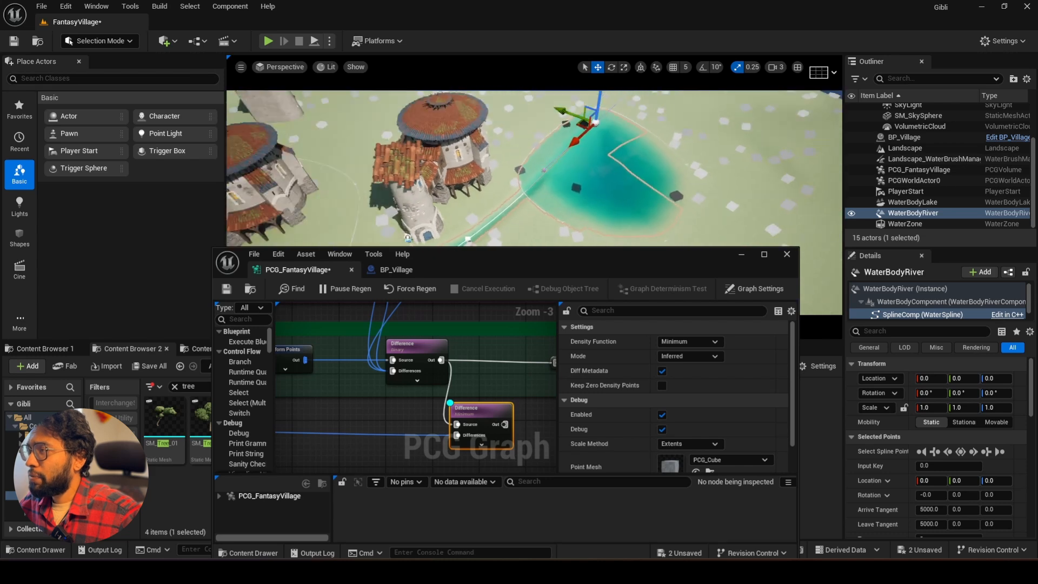
mouse_move(558, 172)
right_down()
mouse_move(575, 166)
mouse_move(559, 172)
right_up()
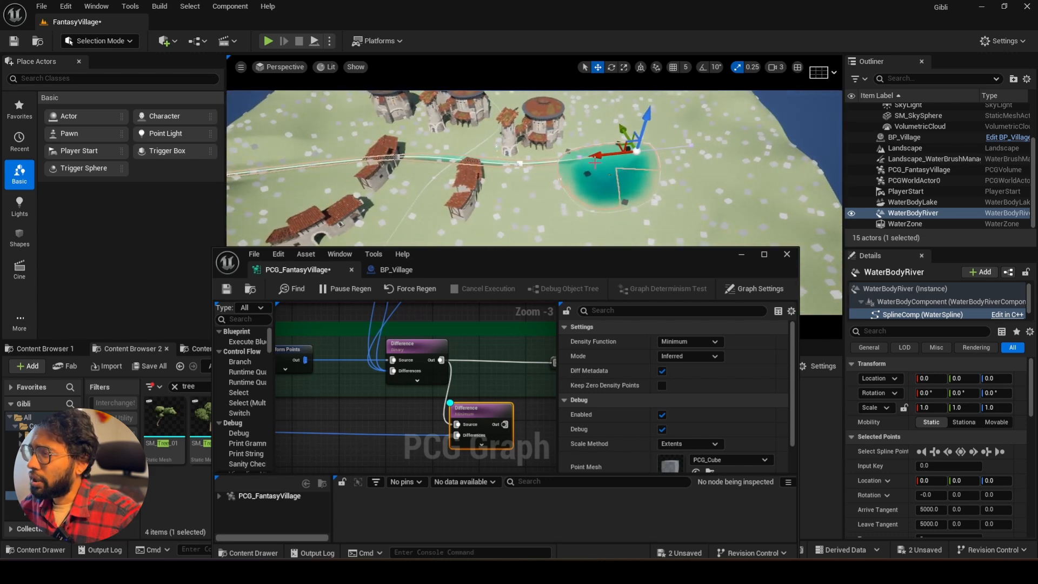
key(w)
mouse_move(634, 161)
right_down()
mouse_move(666, 166)
mouse_move(634, 161)
mouse_move(657, 151)
mouse_move(628, 172)
right_up()
key(s)
key(w)
right_drag(542, 166, 538, 187)
key(s)
key(w)
drag(522, 261, 644, 188)
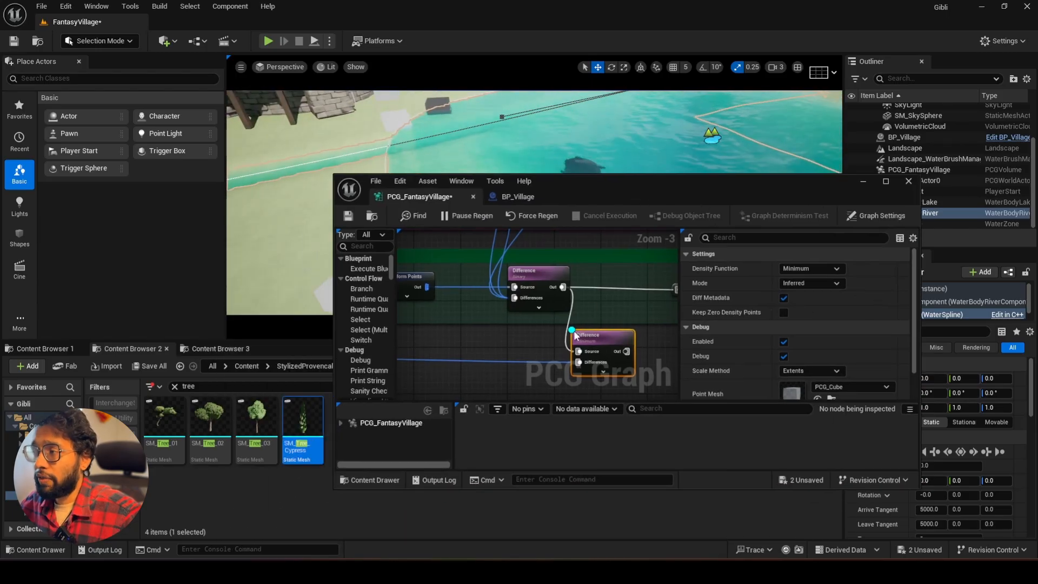
key(d)
Move the lake's Get Spline Data, Spline Sampler and second Difference nodes further down from the Trees group.
click(886, 182)
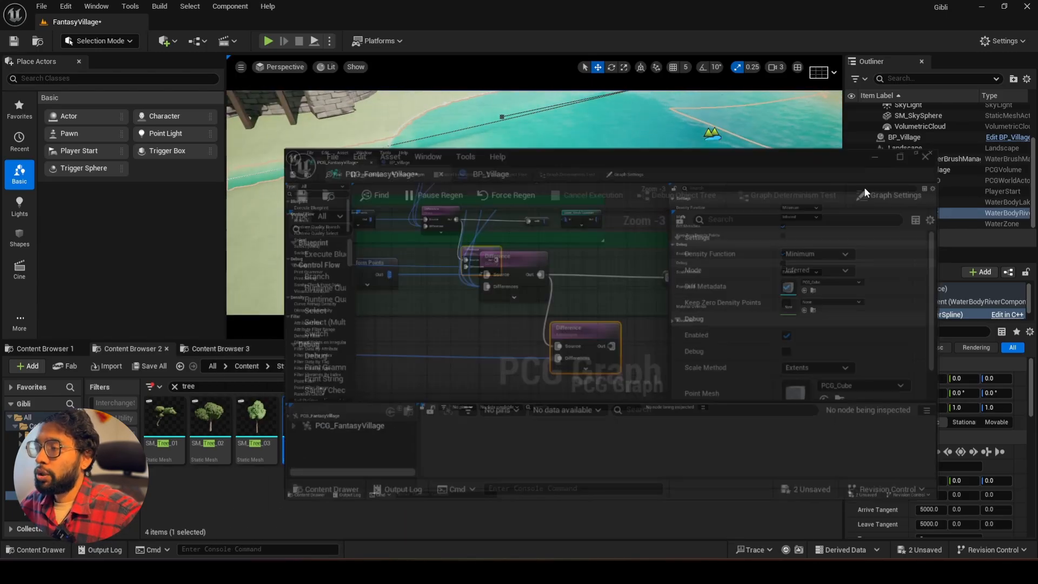
right_drag(337, 213, 591, 243)
scroll(436, 249, down, 2)
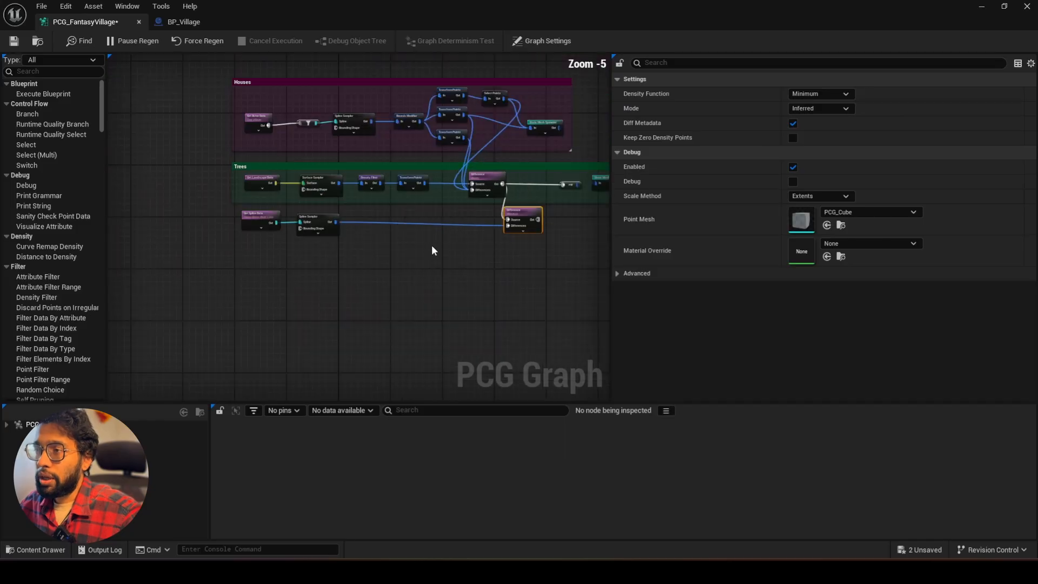
right_drag(364, 237, 380, 249)
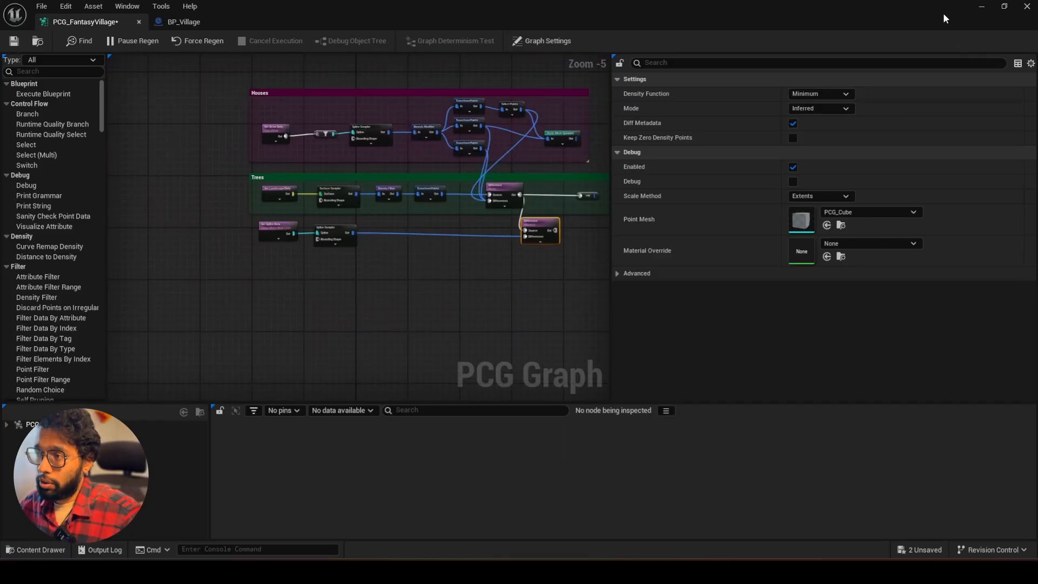
drag(386, 251, 258, 233)
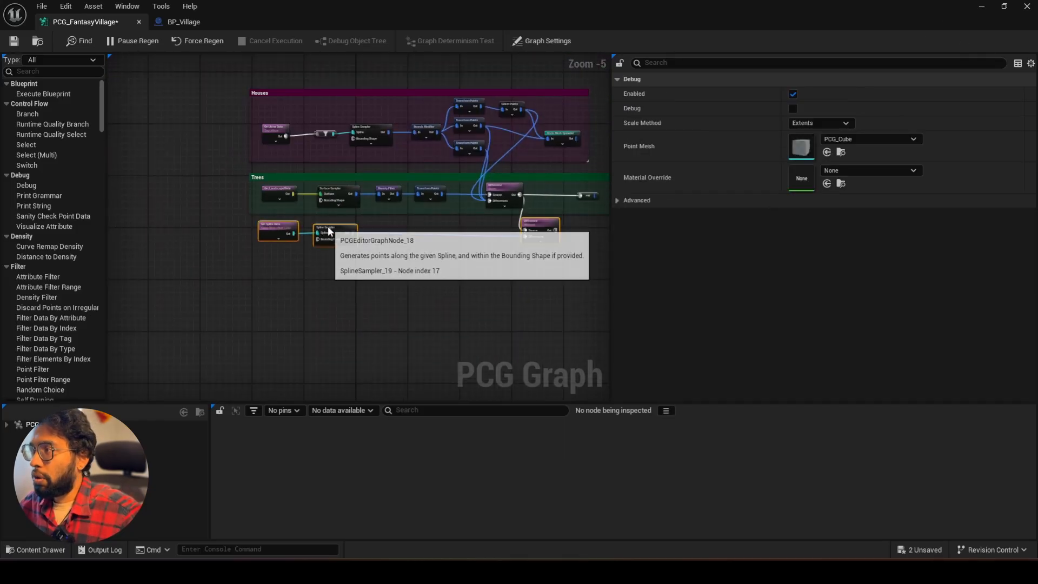
drag(328, 226, 325, 256)
scroll(329, 258, up, 4)
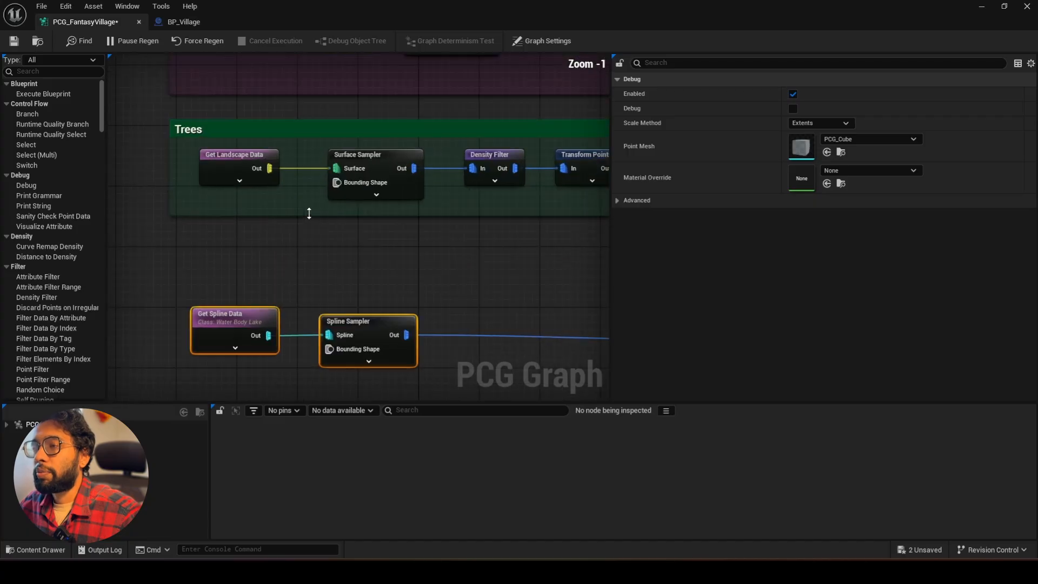
Add a Projection node between the Trees group and the lake's Spline Sampler.
right_drag(308, 210, 417, 234)
right_click(404, 257)
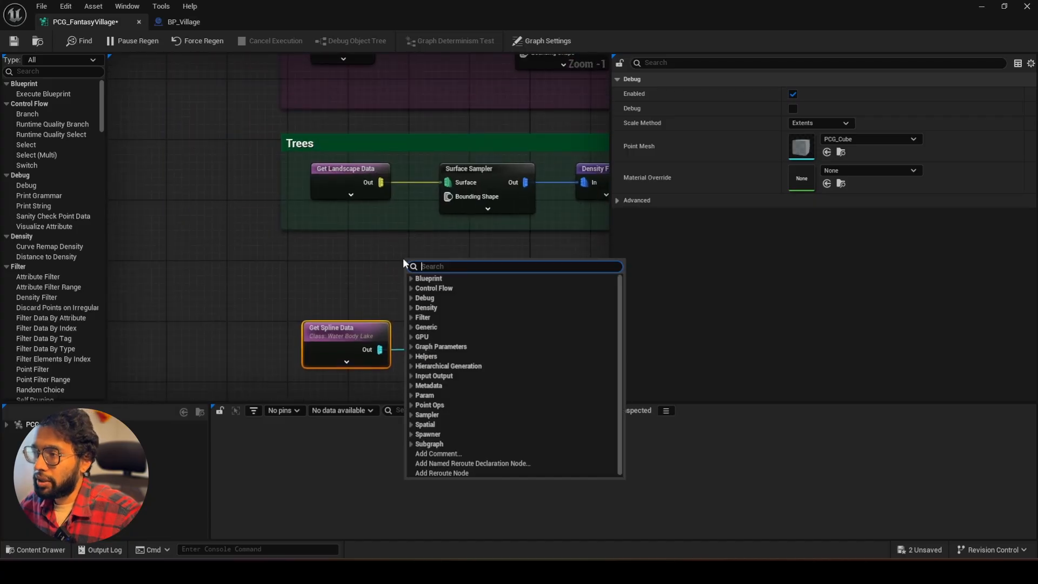
text(pro)
click(434, 365)
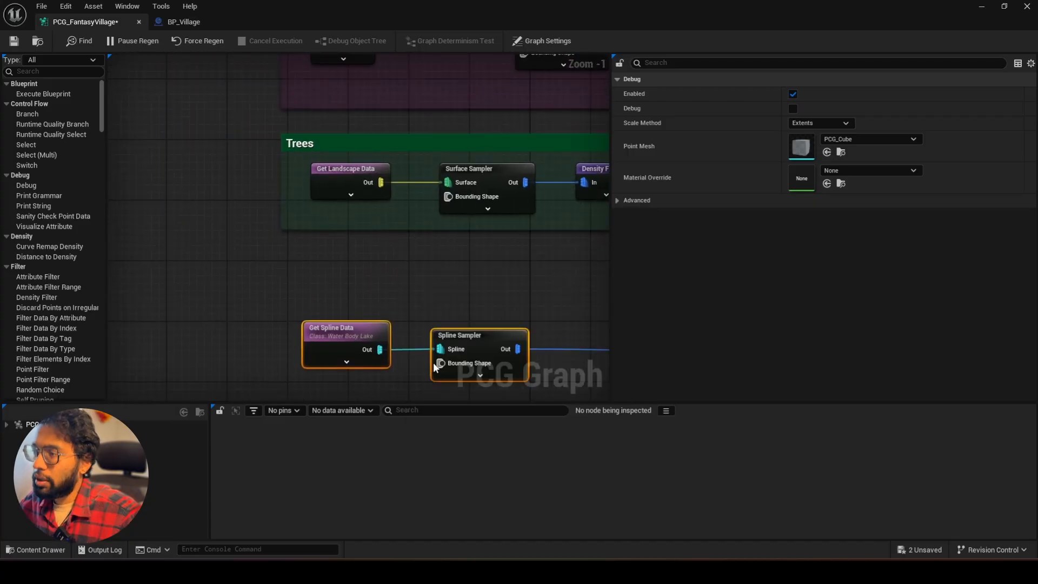
drag(461, 274, 498, 252)
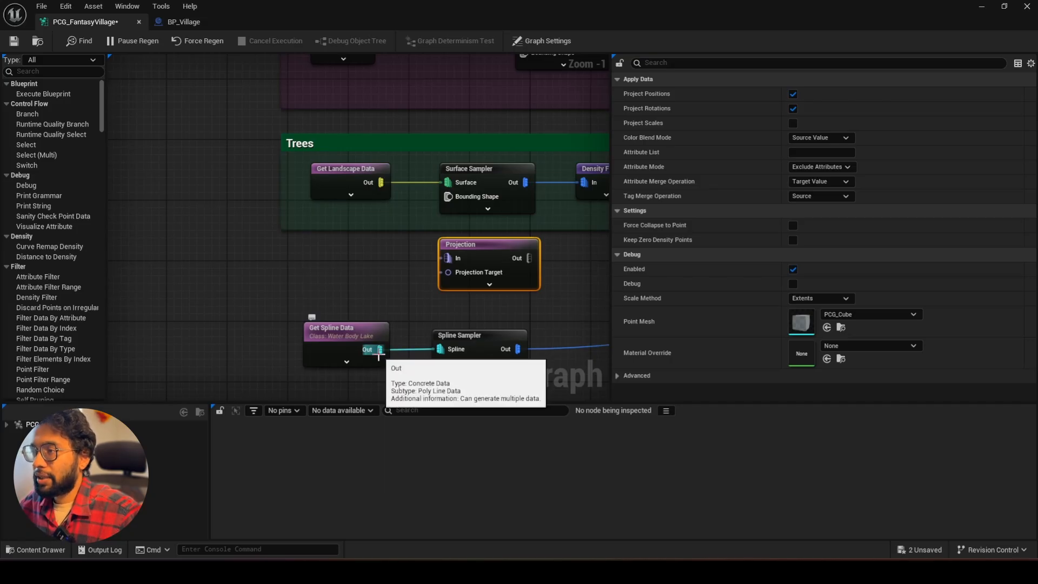
Connect the lake's Get Spline Data to the Projection's In and Get Landscape Data to its Projection Target.
drag(380, 354, 416, 314)
drag(452, 258, 453, 258)
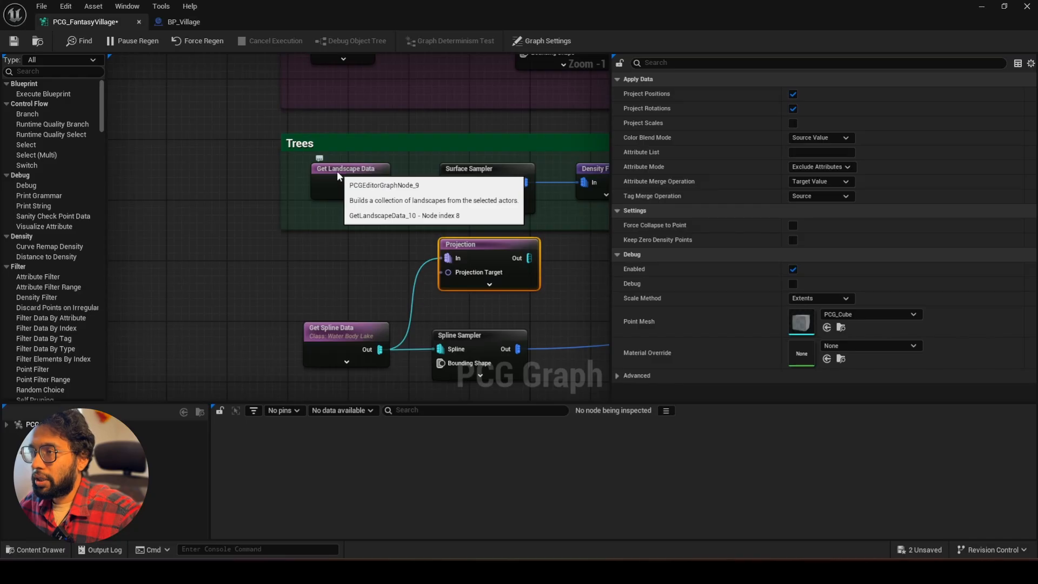
drag(382, 183, 451, 275)
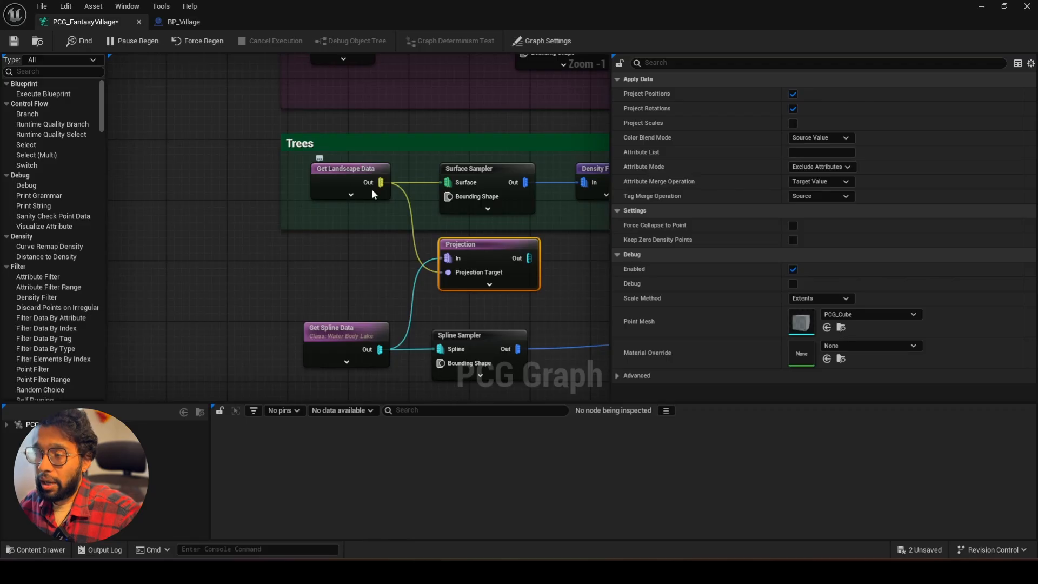
Feed the lake's Spline Sampler from the Projection instead of directly from Get Spline Data, and line the three nodes up in a row.
alt+click(422, 349)
drag(530, 258, 441, 349)
drag(371, 336, 243, 330)
drag(488, 244, 361, 333)
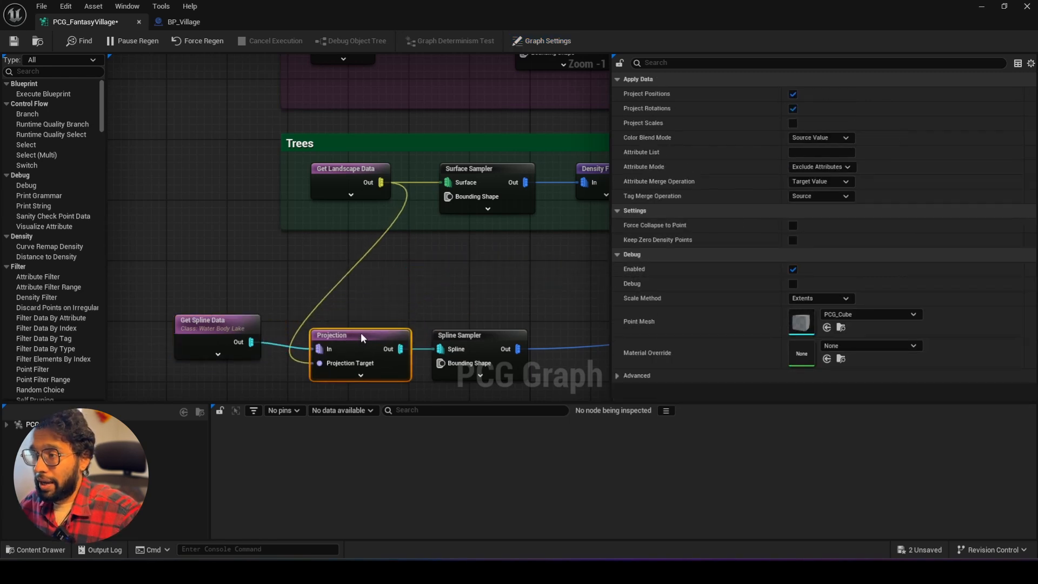
click(241, 329)
Restore the graph window to a floating size, select the second Difference node, and place the window below the lake view.
right_drag(527, 300, 361, 263)
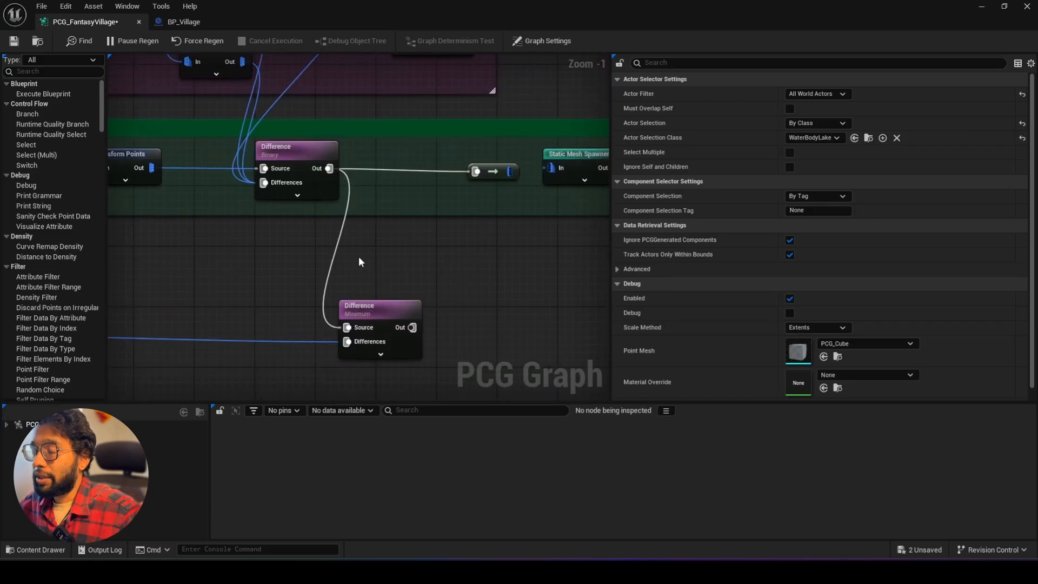
scroll(486, 224, down, 4)
click(1007, 7)
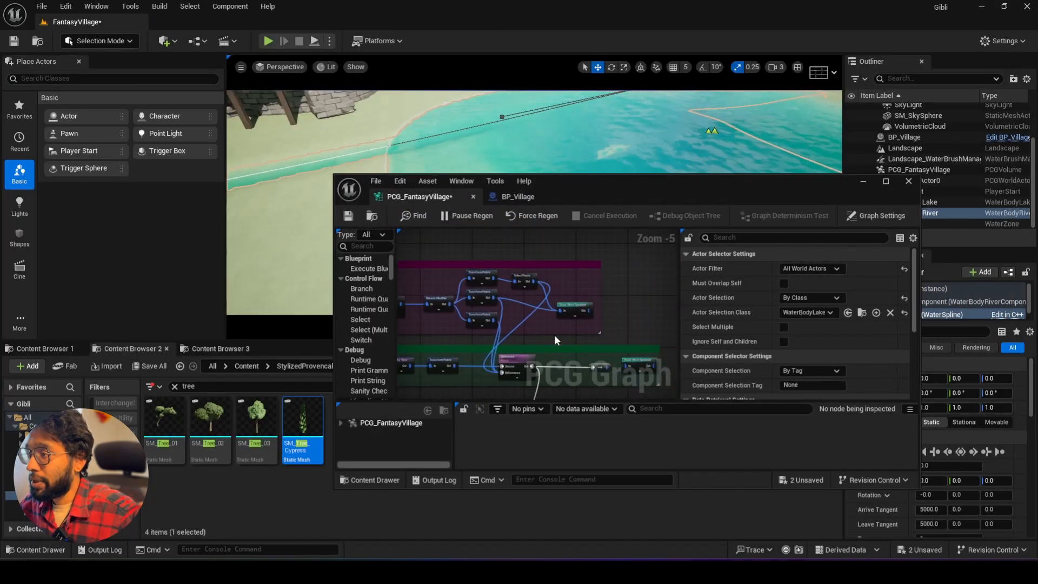
scroll(554, 335, up, 2)
right_drag(563, 331, 550, 233)
click(531, 334)
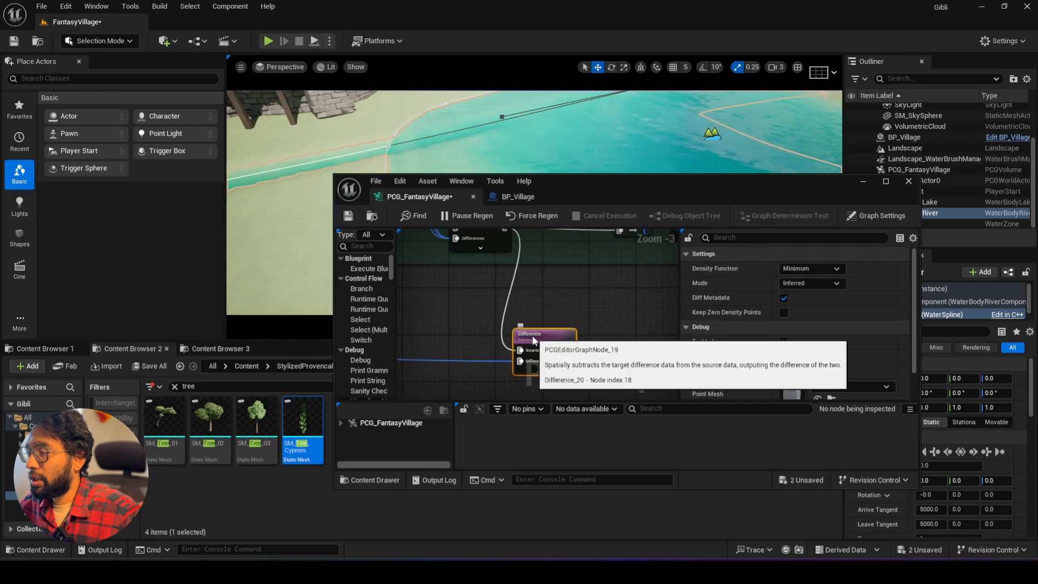
drag(657, 181, 639, 253)
Inspect the second Difference node's debug points around the lake with the projected spline, and turn its debug display off.
right_drag(652, 134, 658, 128)
key(s)
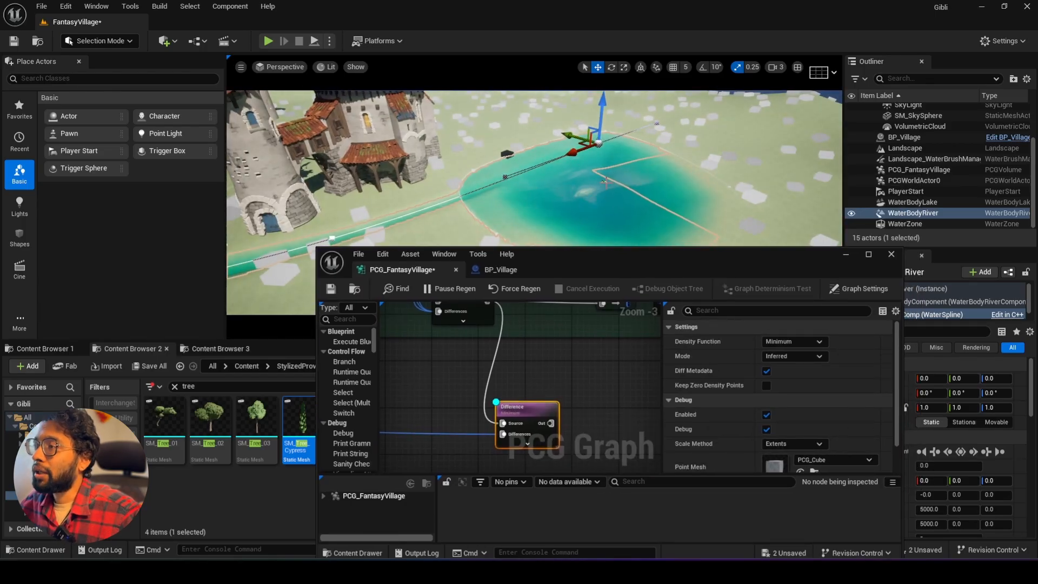
key(w)
mouse_move(584, 189)
right_down()
mouse_move(606, 176)
mouse_move(603, 205)
mouse_move(577, 178)
right_up()
key(s)
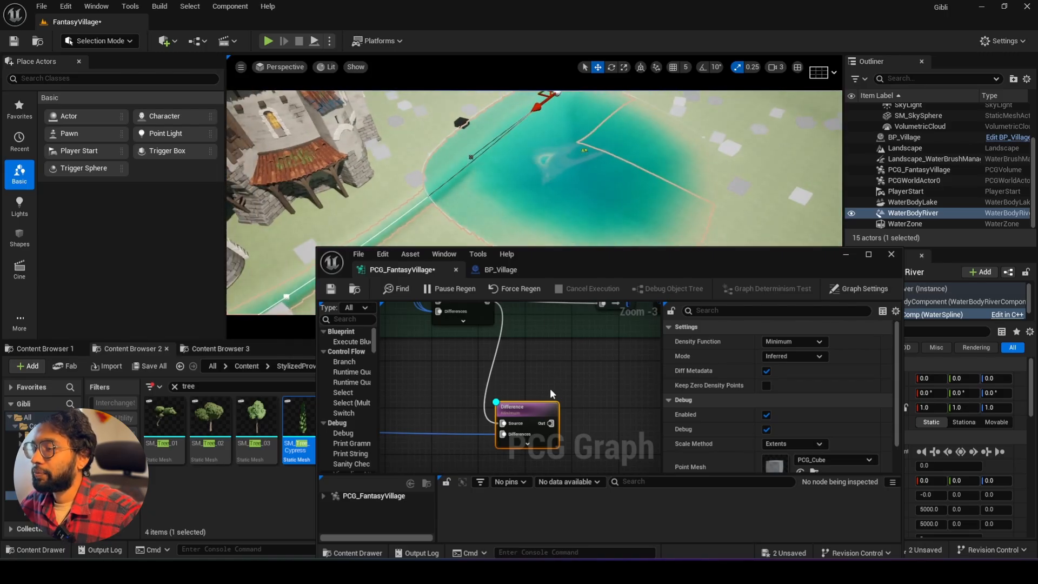
key(d)
Route the second Difference node's output through the reroute node into the trees' Static Mesh Spawner.
right_drag(545, 405, 463, 438)
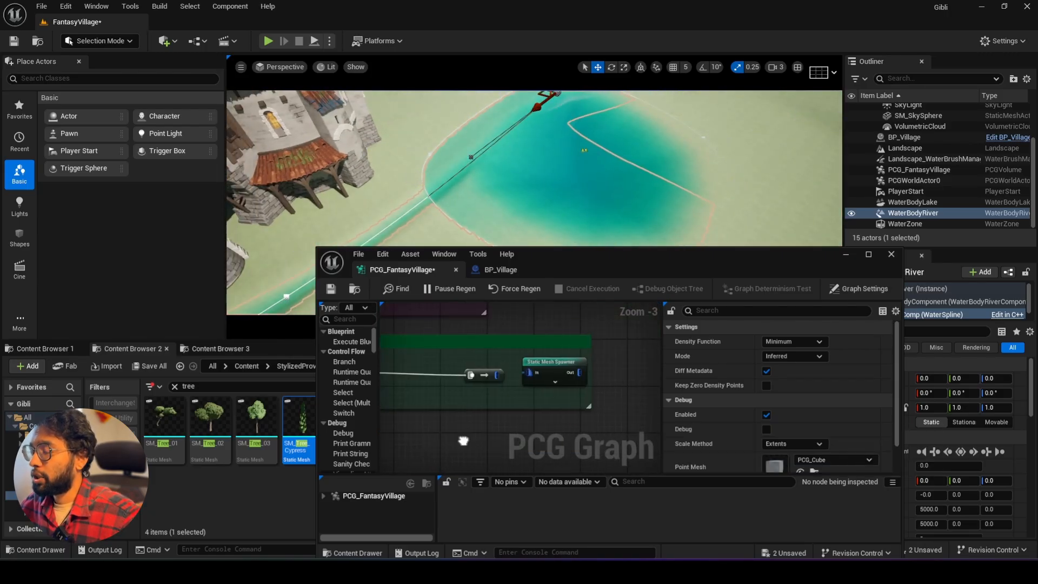
click(474, 336)
drag(476, 456, 585, 334)
Inspect the generated trees around the lake and along the river.
right_drag(546, 162, 482, 179)
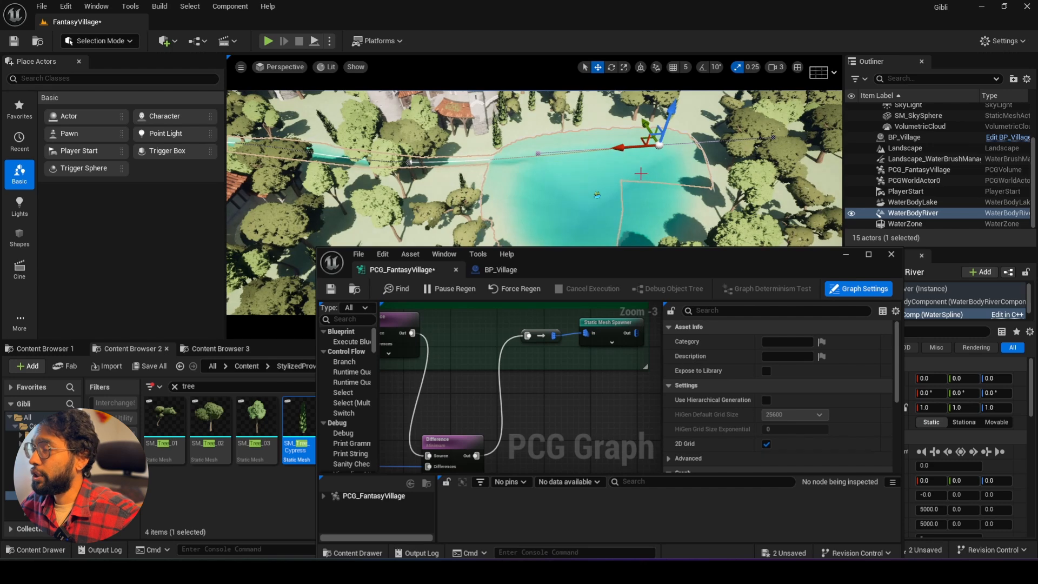
drag(555, 270, 547, 308)
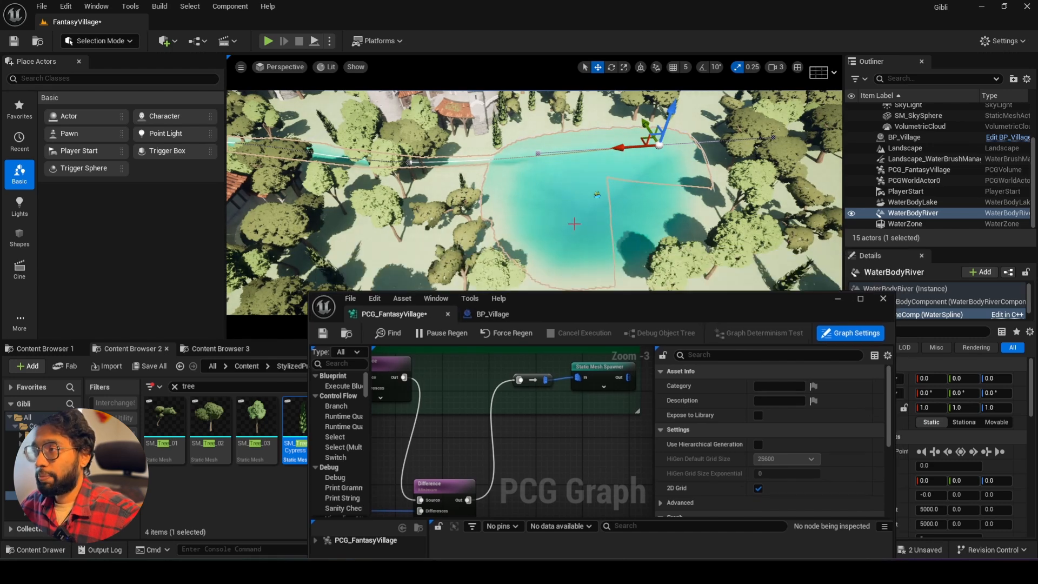
mouse_move(574, 223)
right_down()
mouse_move(541, 194)
mouse_move(557, 227)
mouse_move(541, 200)
mouse_move(562, 200)
mouse_move(585, 269)
mouse_move(573, 224)
right_up()
scroll(578, 241, down, 2)
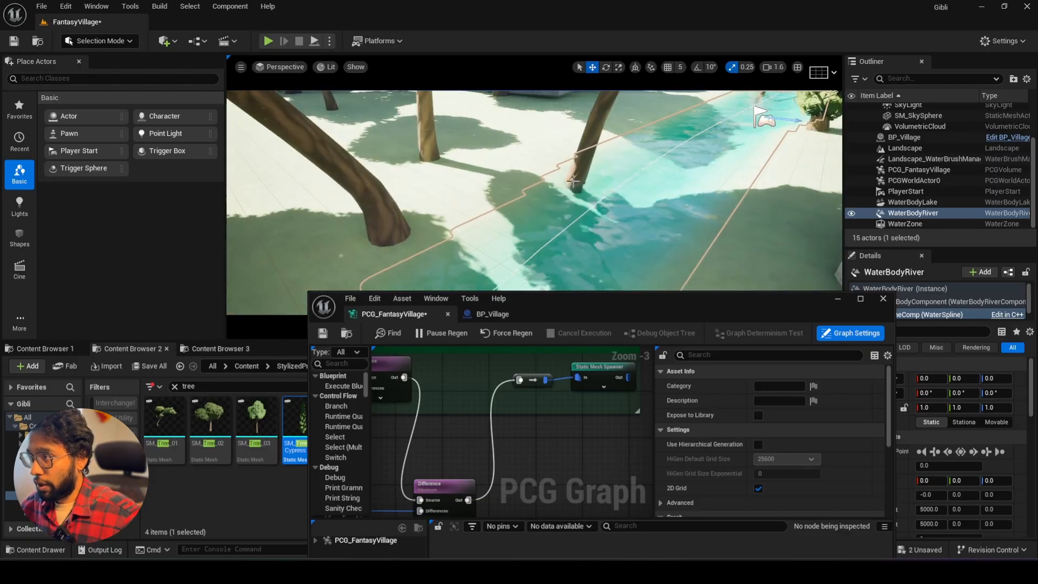
Add another Get Spline Data node below the lake's, set to all world actors by class WaterBodyRiver.
scroll(609, 375, down, 3)
right_click(233, 216)
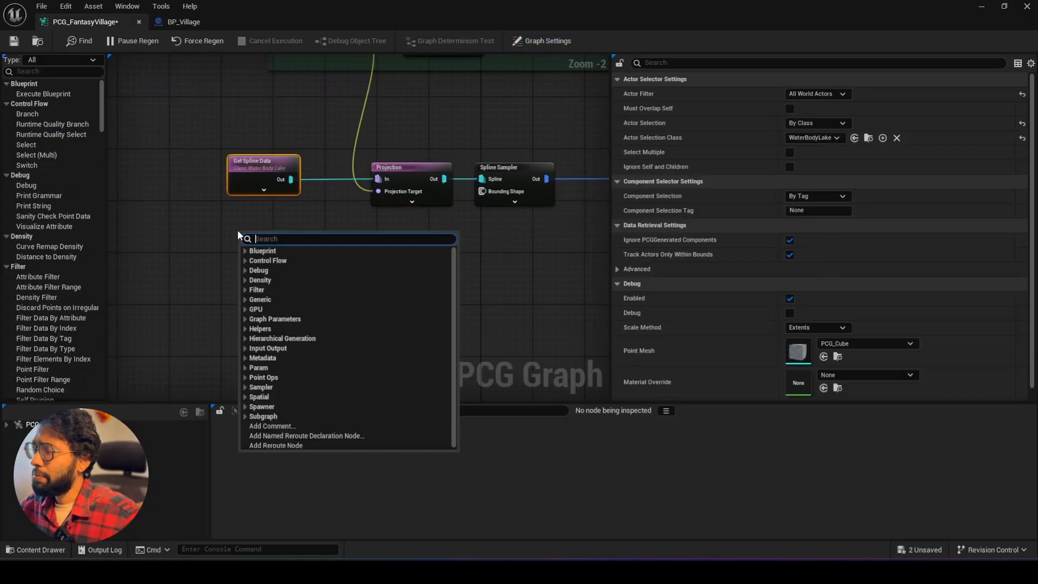
click(271, 267)
click(812, 138)
text(river)
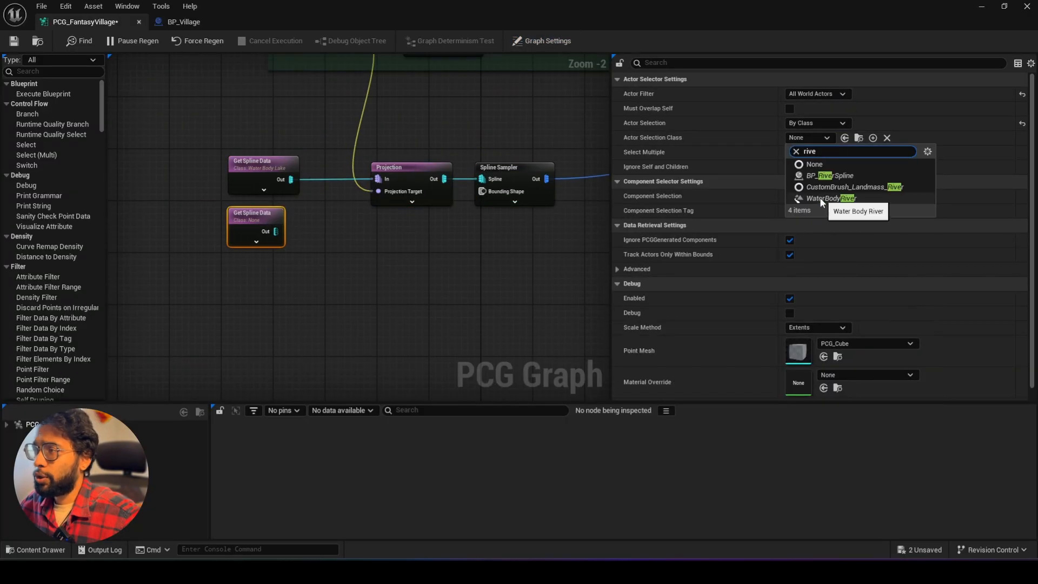
click(820, 198)
Duplicate the Projection node for the river spline and use Get Landscape Data as its Projection Target.
drag(291, 232, 379, 179)
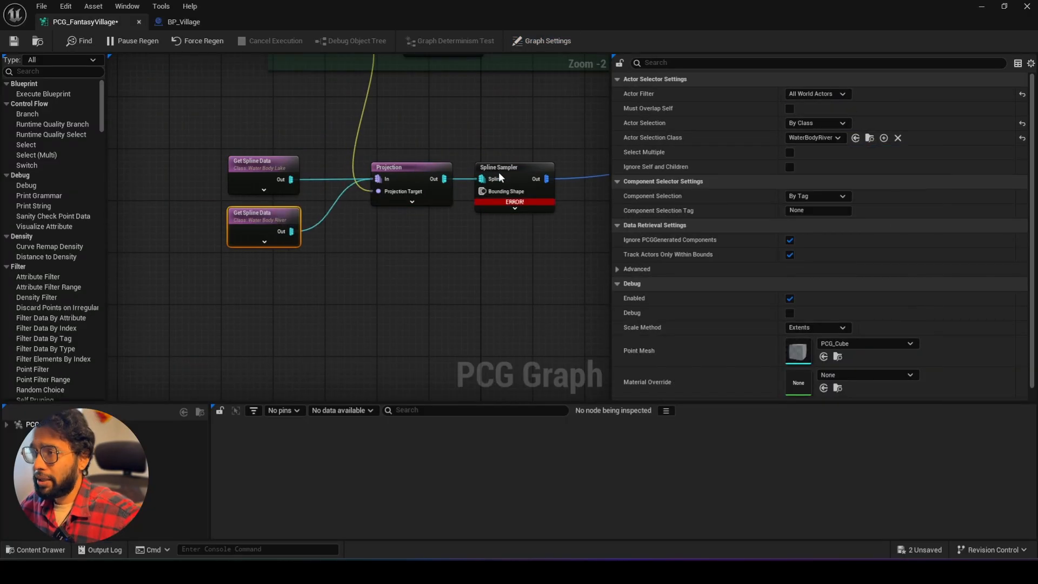
click(500, 178)
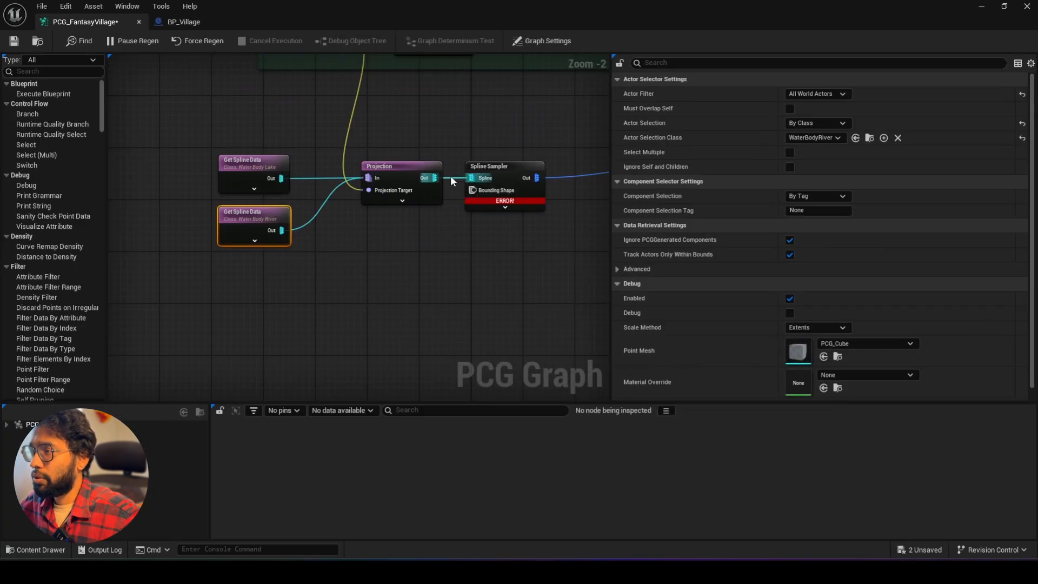
click(391, 165)
key(ctrl+c)
key(ctrl+v)
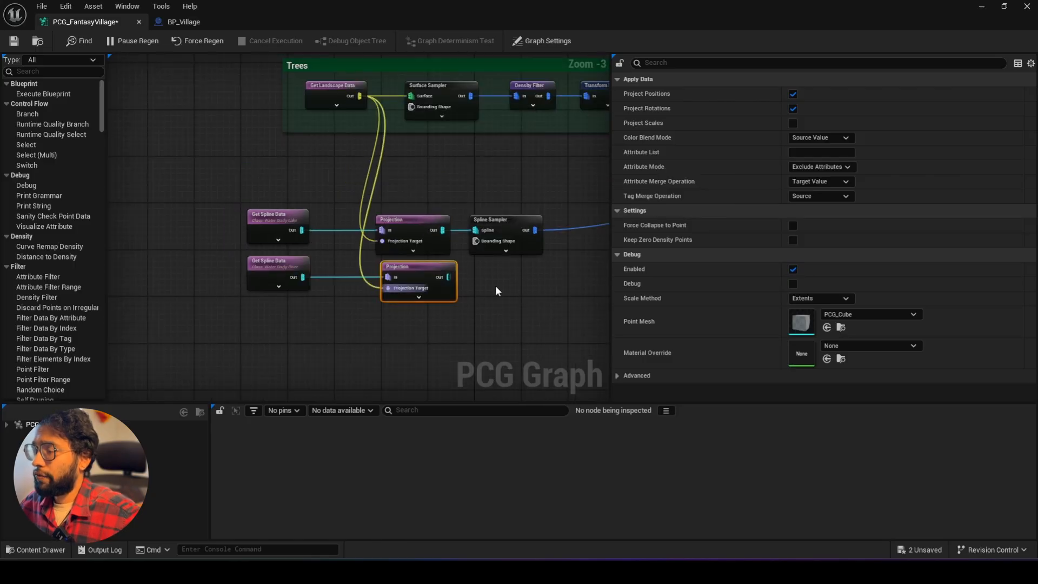
Add a Spline Sampler after the river's Projection and subtract its points through a third Difference node set to Binary, before the tree spawner.
drag(375, 258, 419, 258)
text(spl)
click(476, 304)
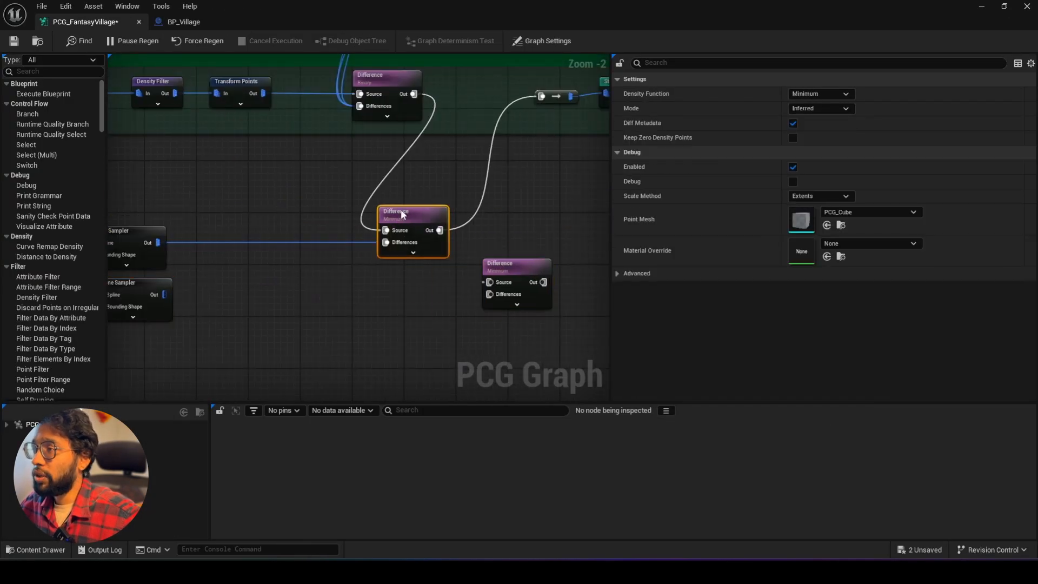
click(428, 212)
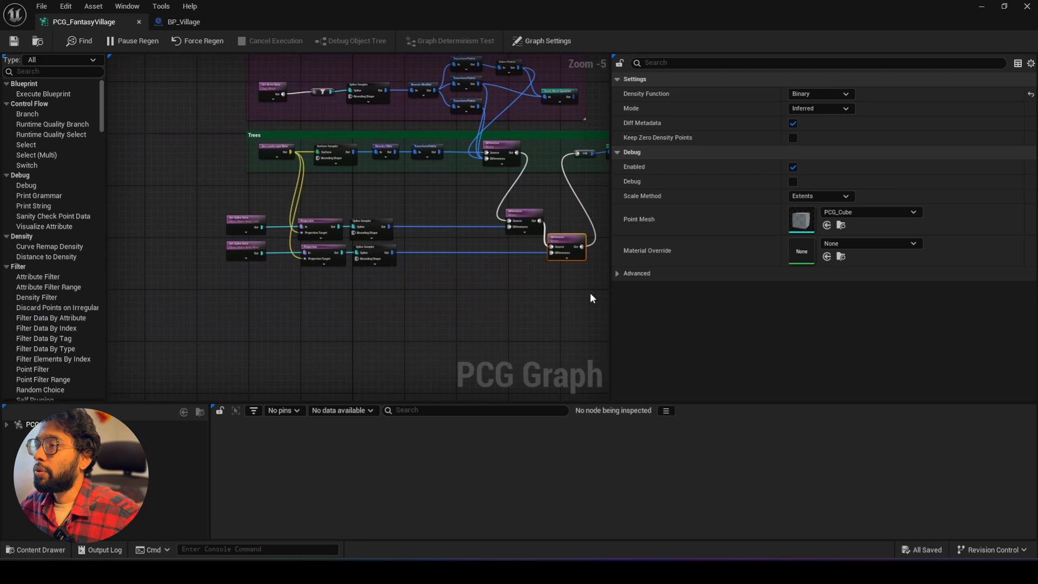
Wrap the lake and river nodes in a comment titled "Water Body".
drag(590, 304, 209, 197)
key(c)
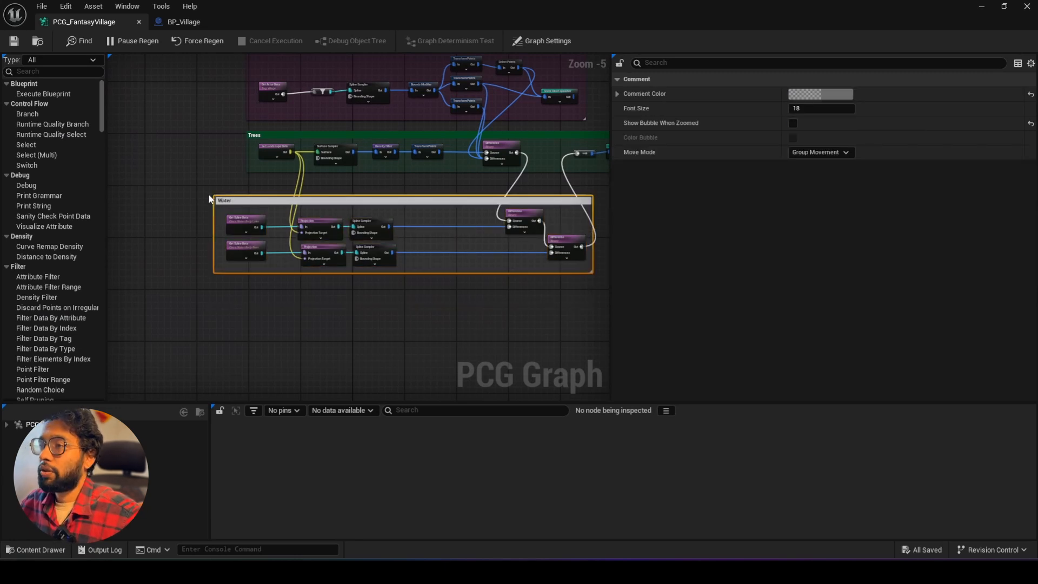
text(Water Body)
key(Return)
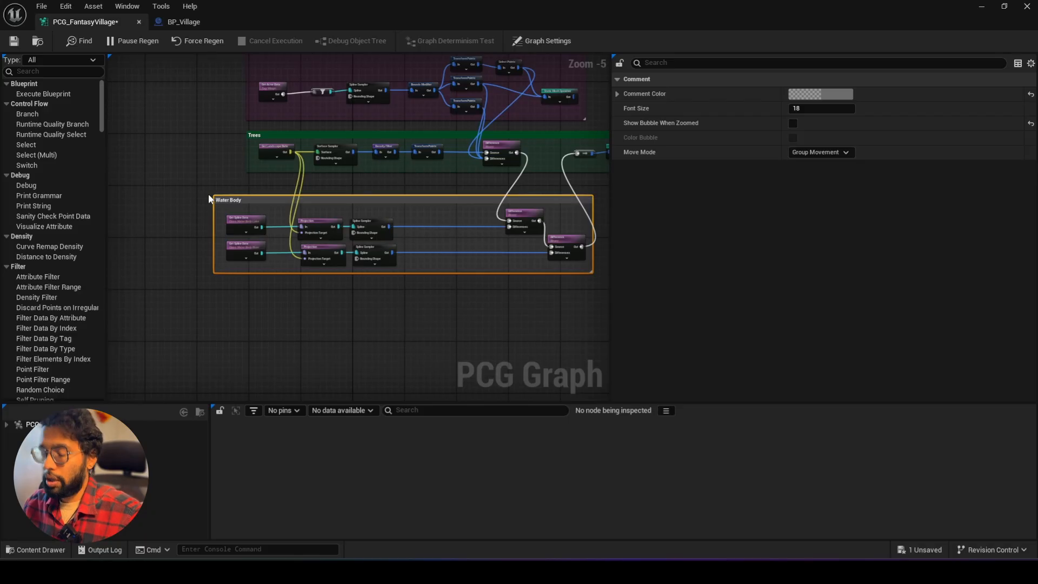
Color the Water Body comment blue and shift the group to line up beneath the Trees group.
click(833, 97)
drag(630, 167, 593, 139)
click(742, 362)
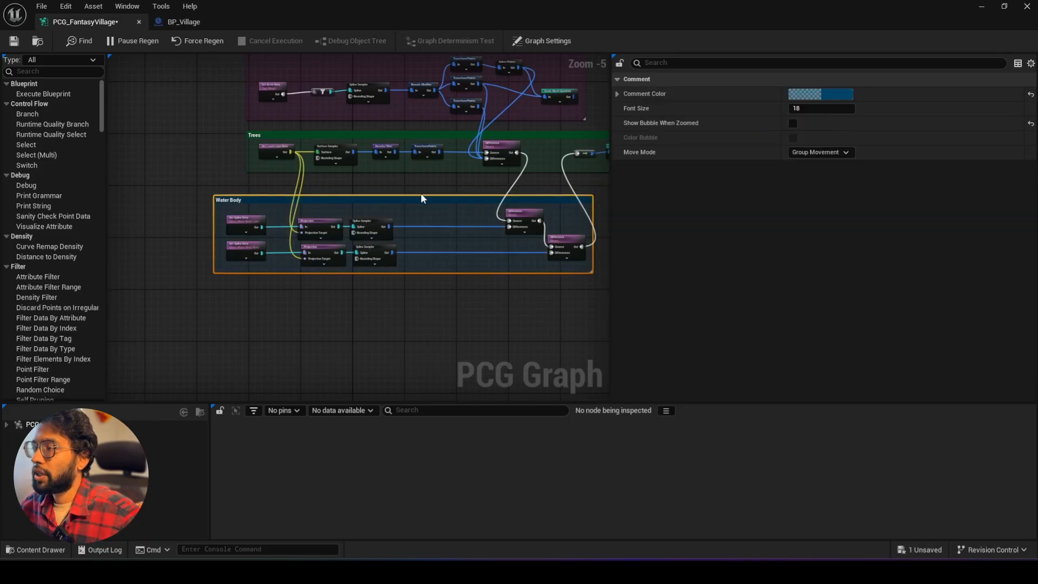
drag(428, 199, 446, 190)
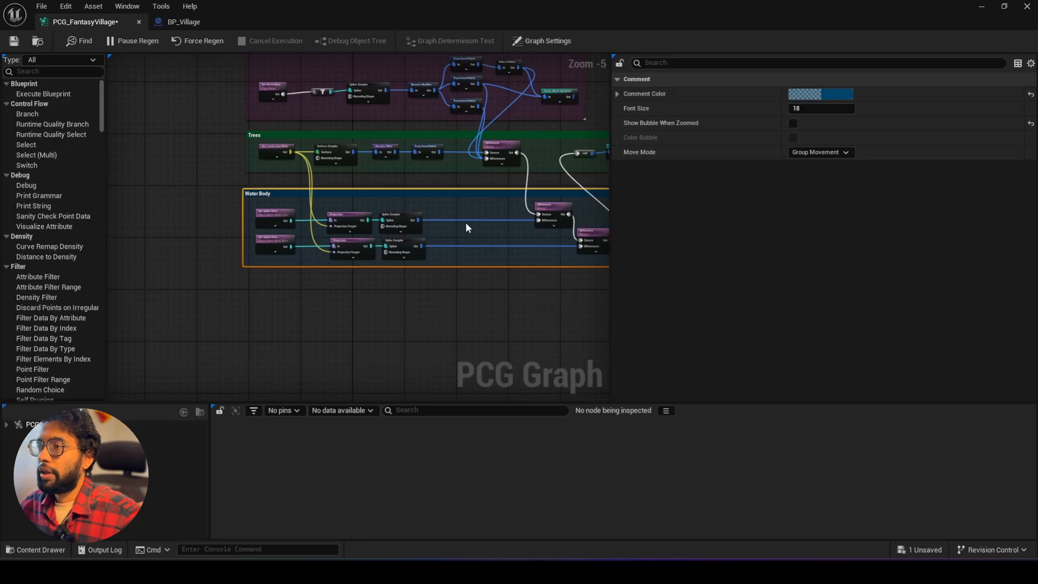
right_drag(466, 222, 352, 255)
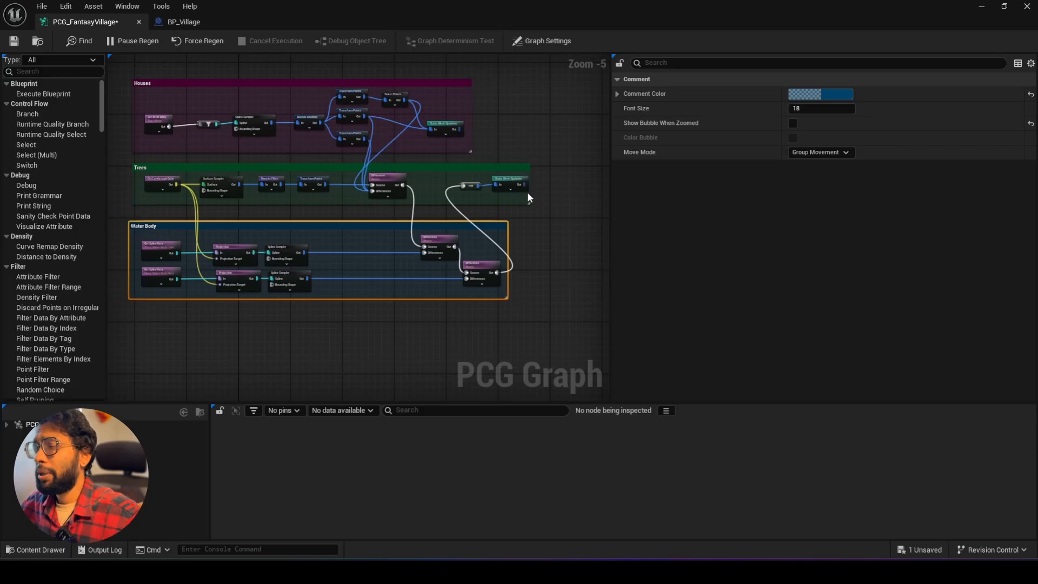
Widen the Trees comment and move the tree Static Mesh Spawner and its reroute node beyond the Water Body group's end.
drag(529, 193, 571, 195)
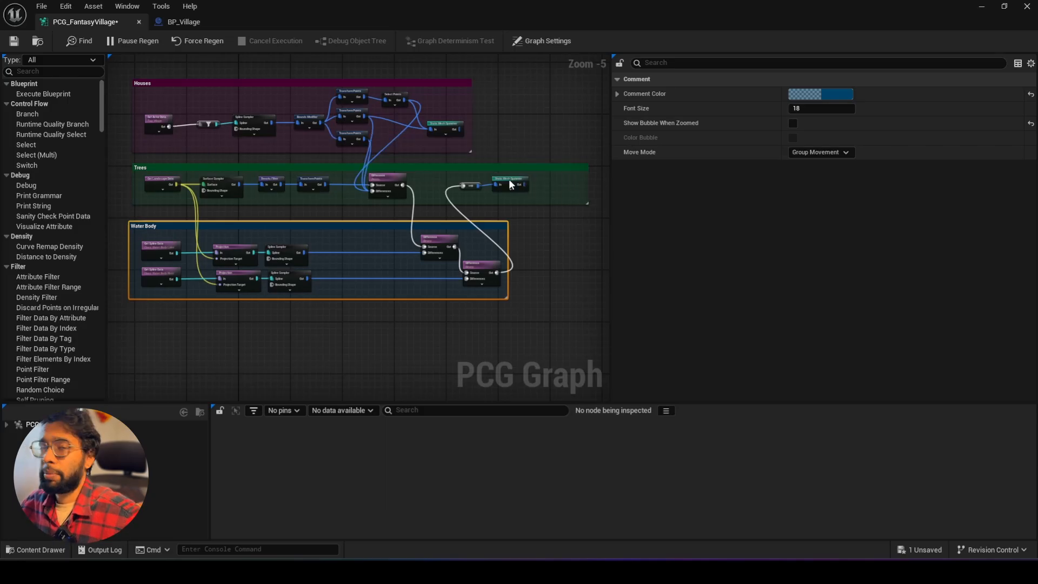
drag(510, 185, 564, 181)
drag(470, 186, 499, 191)
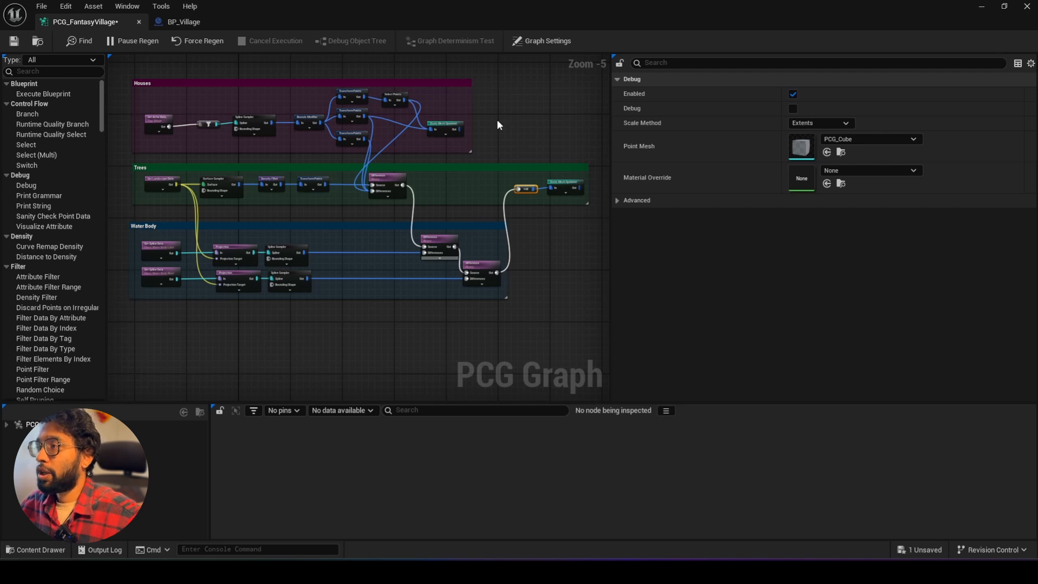
Widen the Houses comment to roughly match the Trees group and shift the house Static Mesh Spawner along to make room.
scroll(498, 124, up, 2)
drag(459, 115, 606, 121)
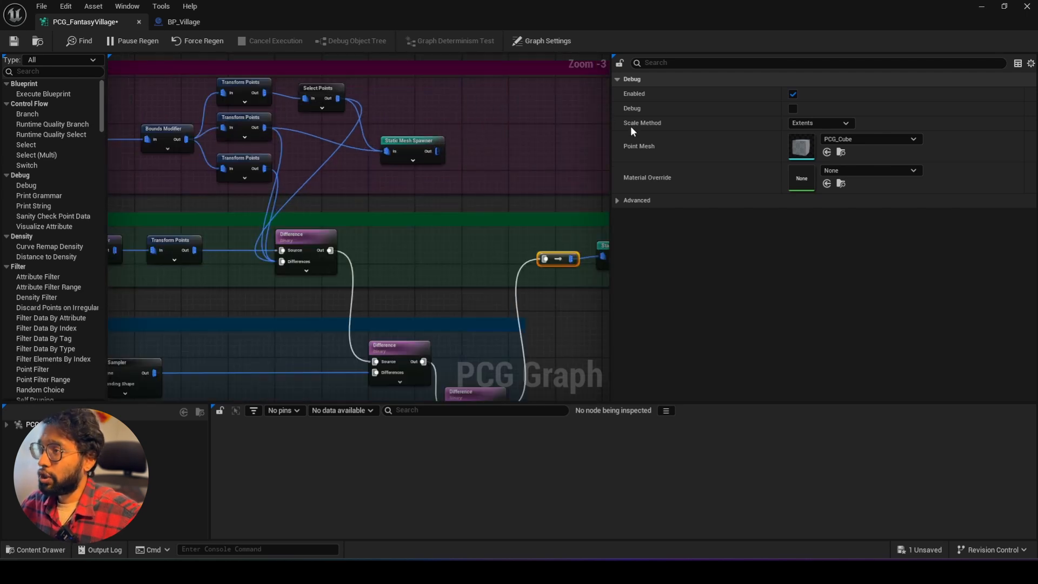
scroll(475, 116, down, 2)
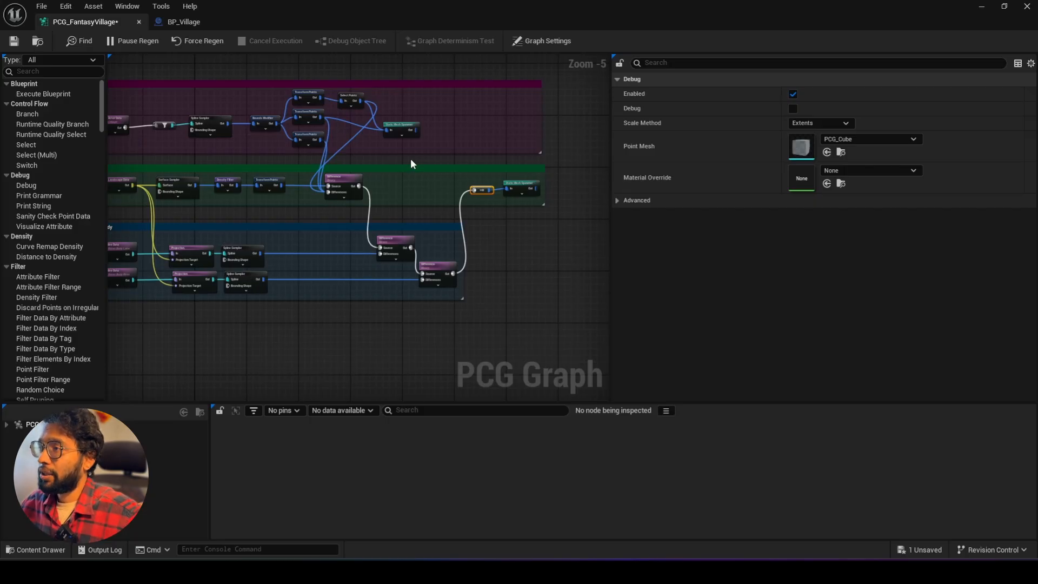
drag(407, 129, 452, 123)
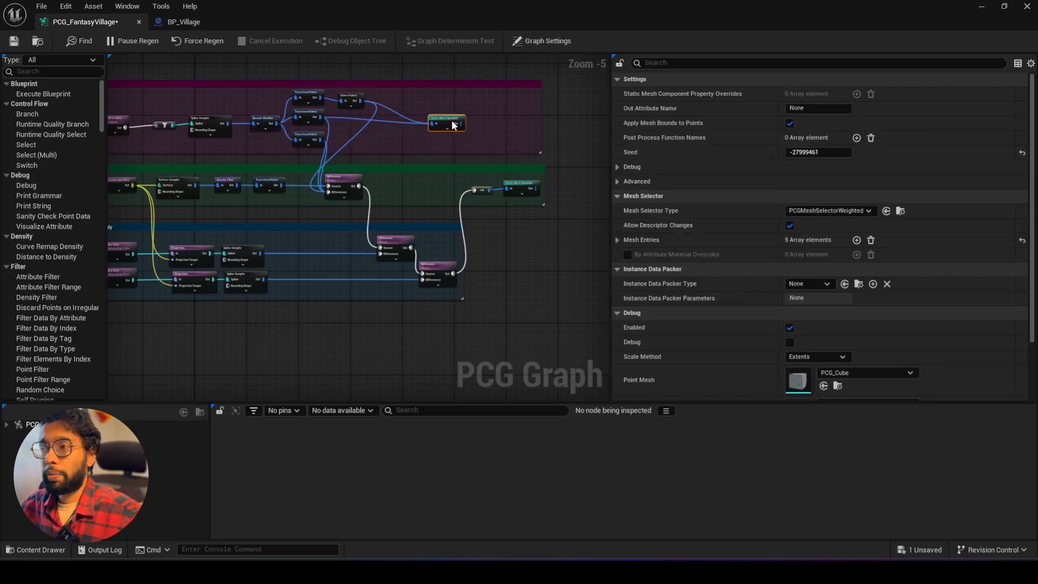
Add a Difference node inside the Houses group, just before the house Static Mesh Spawner.
scroll(383, 120, up, 2)
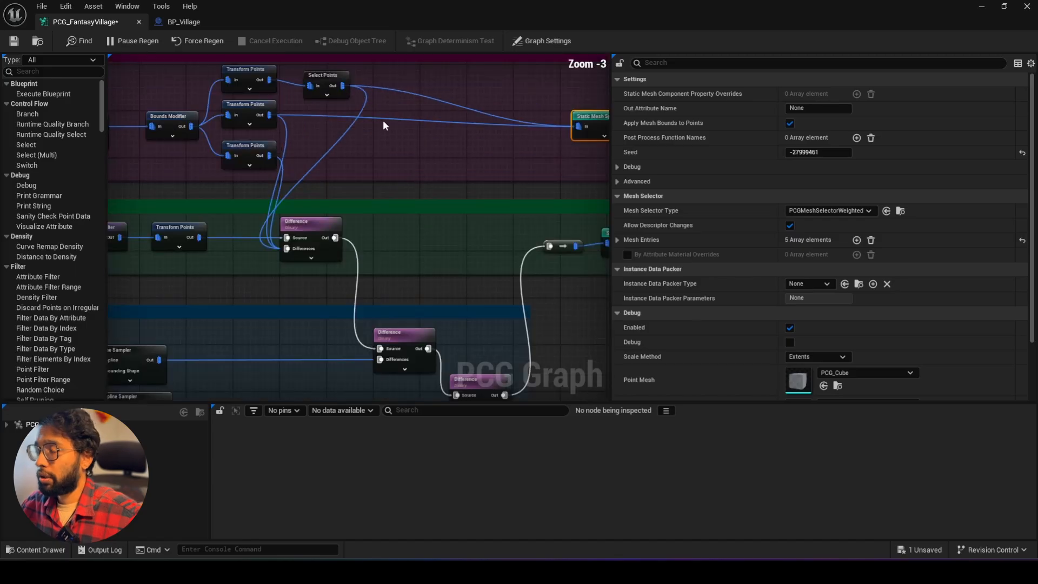
right_click(419, 147)
text(dif)
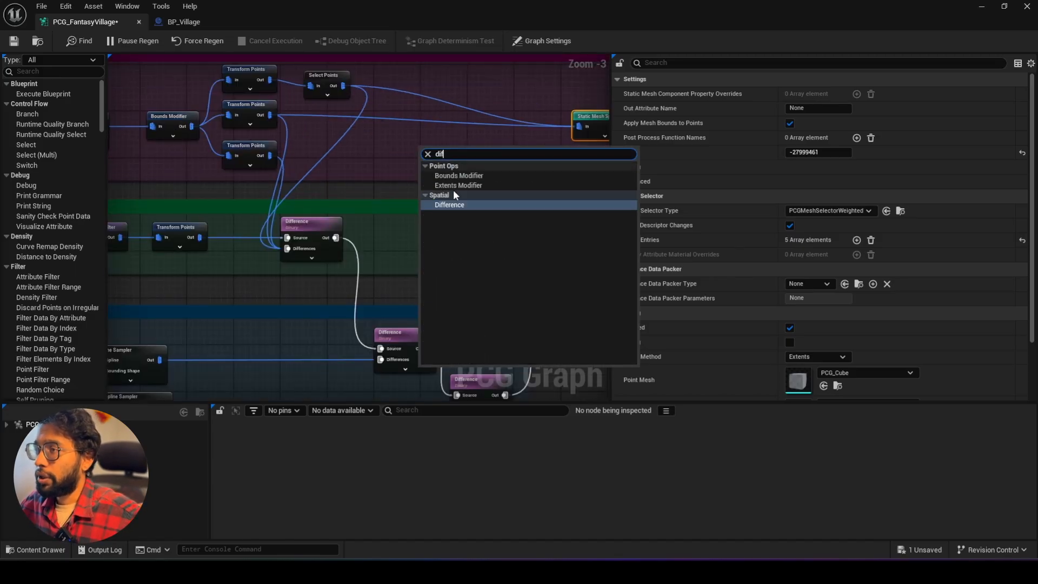
click(454, 205)
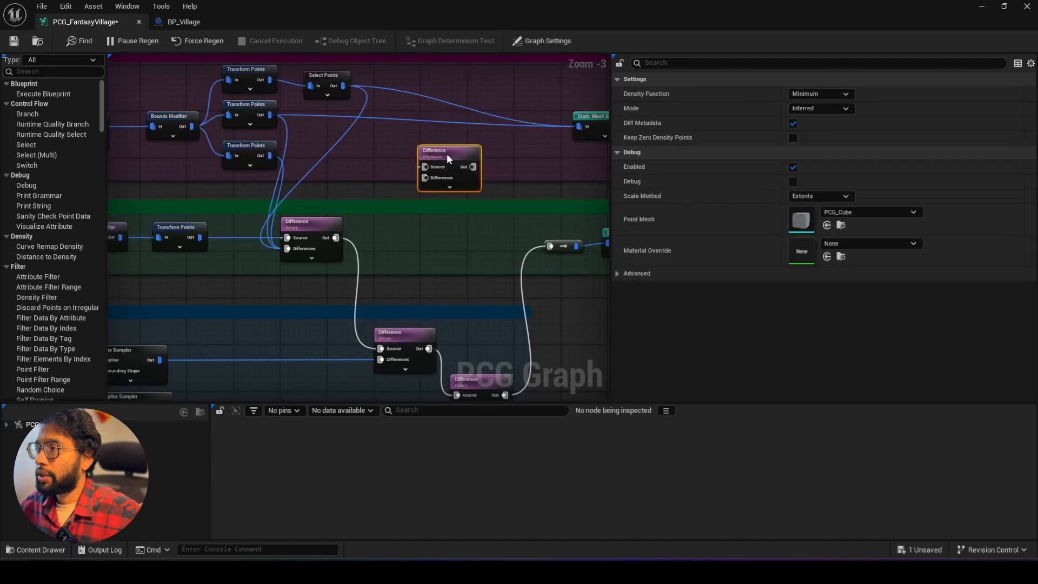
drag(446, 148, 464, 137)
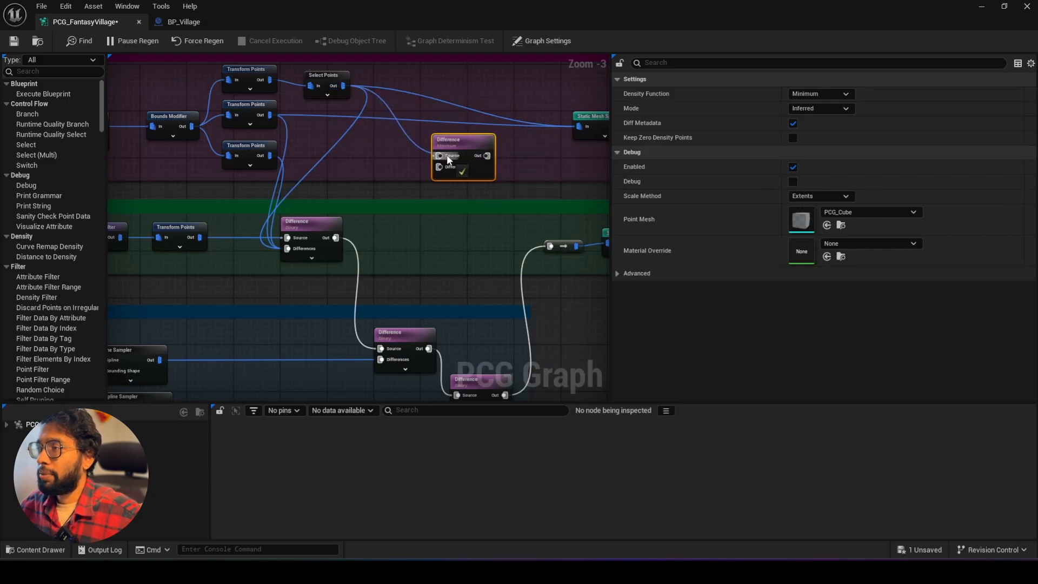
Feed the outputs of Select Points and the middle Transform Points into the Source of the houses' Difference node.
drag(448, 159, 446, 158)
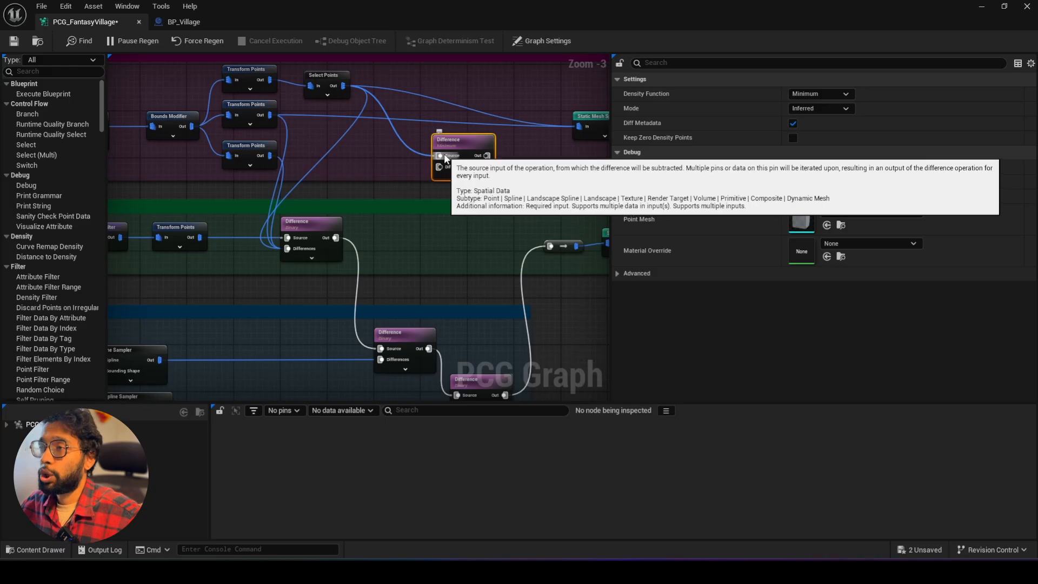
click(402, 142)
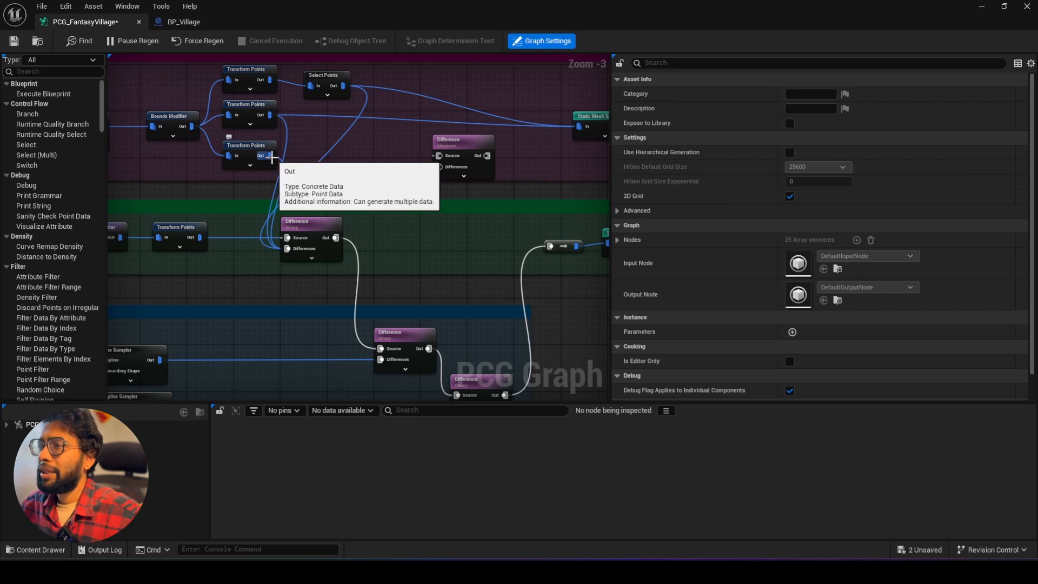
drag(272, 157, 439, 156)
click(241, 109)
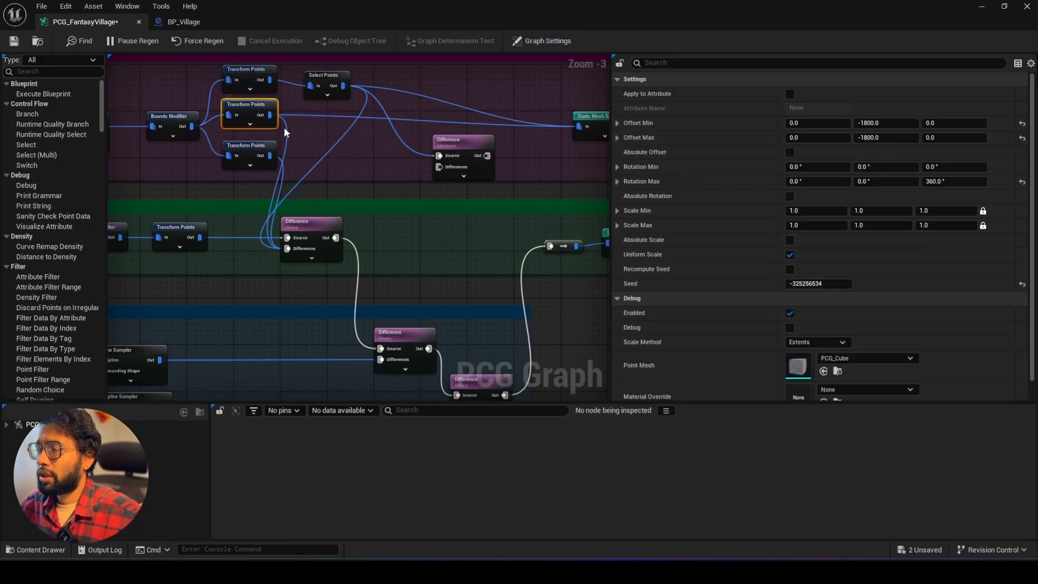
drag(271, 115, 439, 156)
Set the houses' Difference node to the Binary density function and nudge it slightly upward.
click(461, 142)
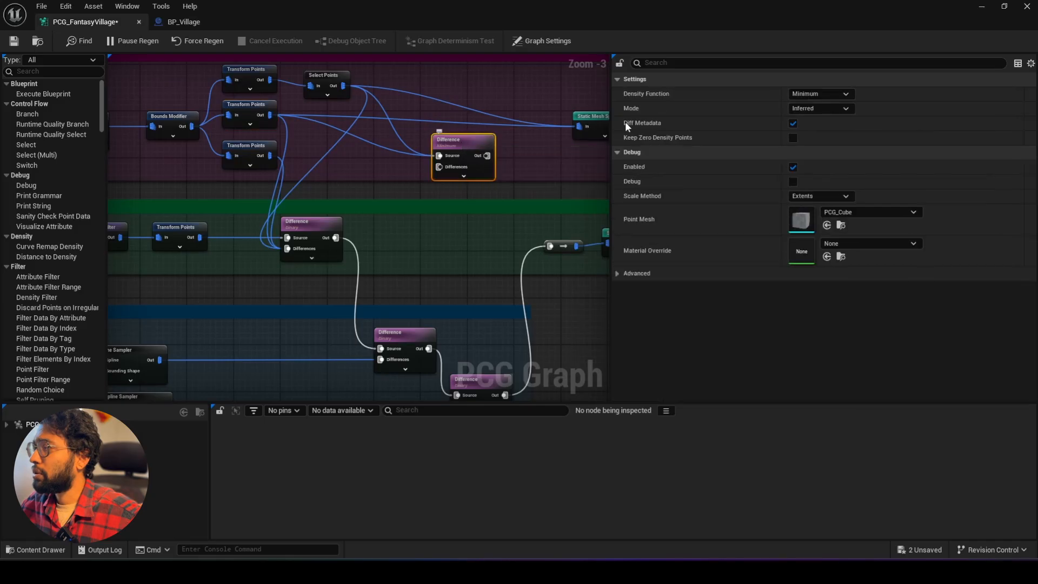
click(806, 95)
click(812, 124)
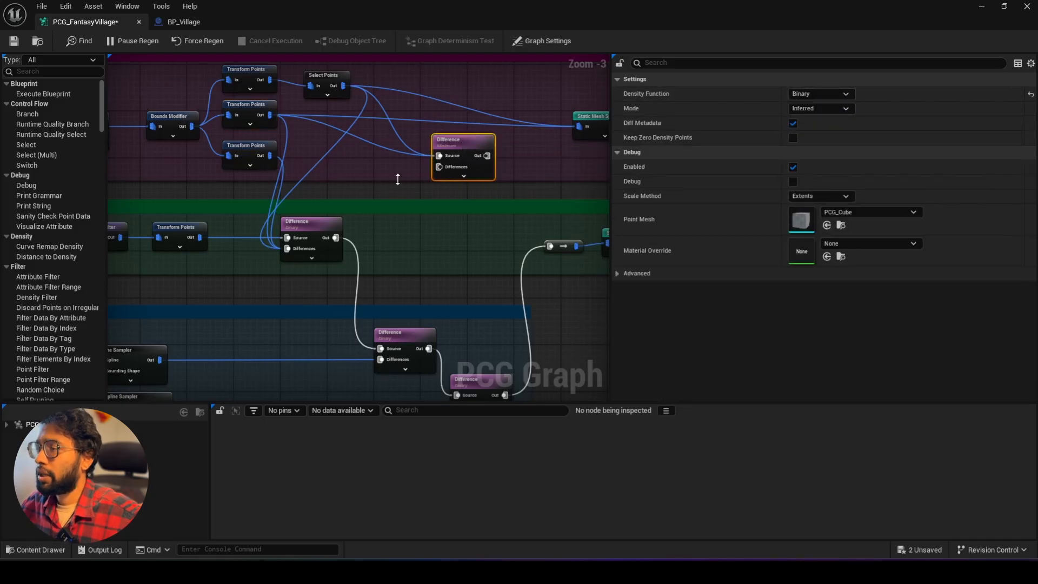
drag(457, 139, 458, 138)
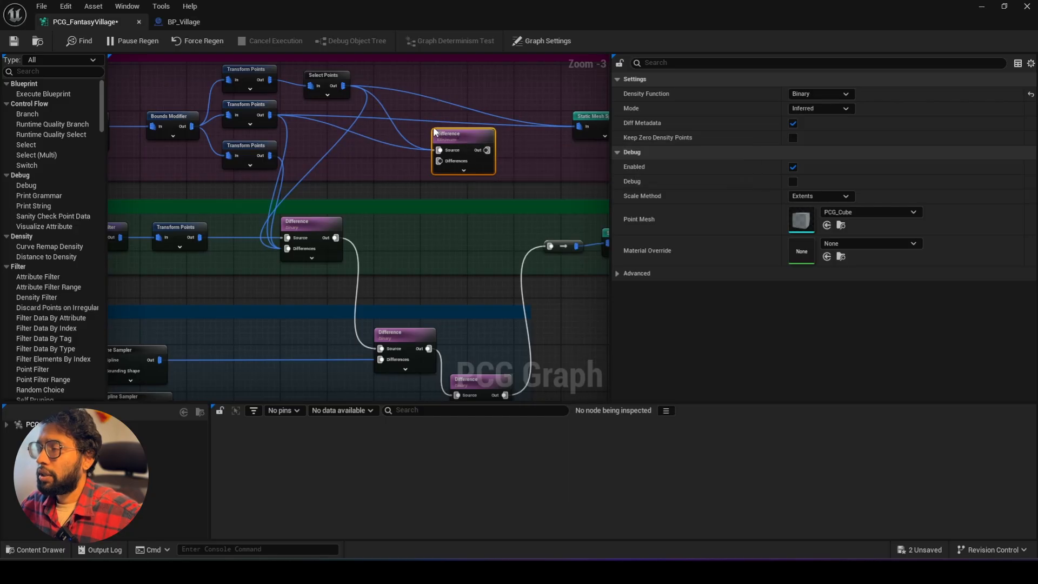
Remove the direct wires from Select Points and the middle Transform Points to the house Static Mesh Spawner.
click(416, 122)
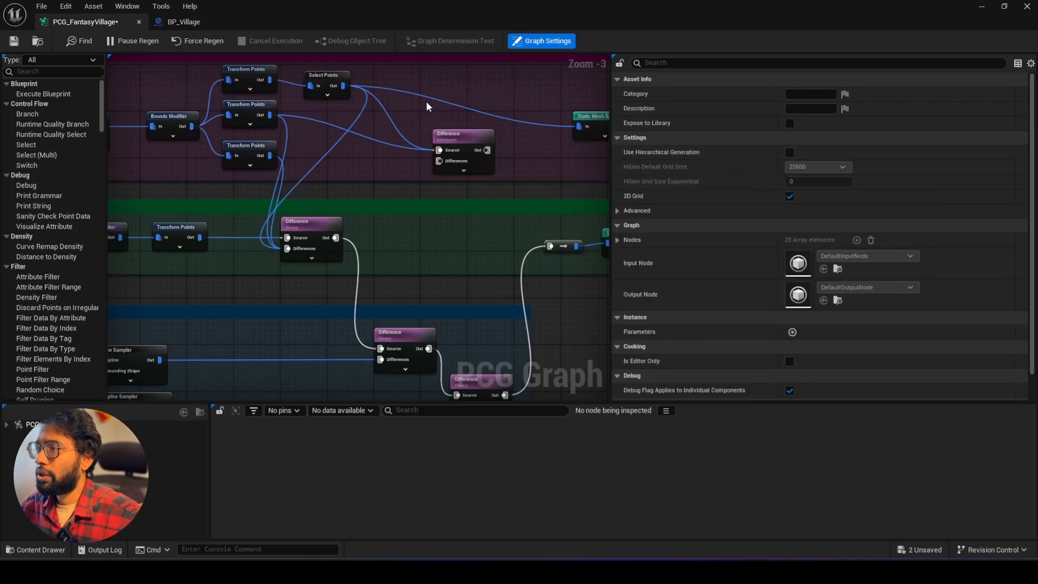
scroll(424, 117, down, 3)
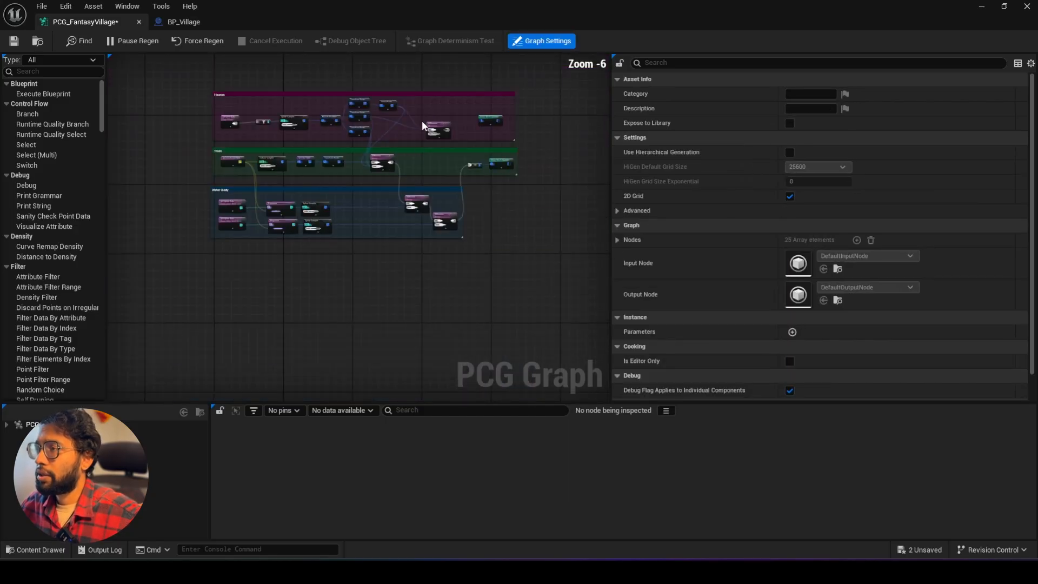
click(438, 123)
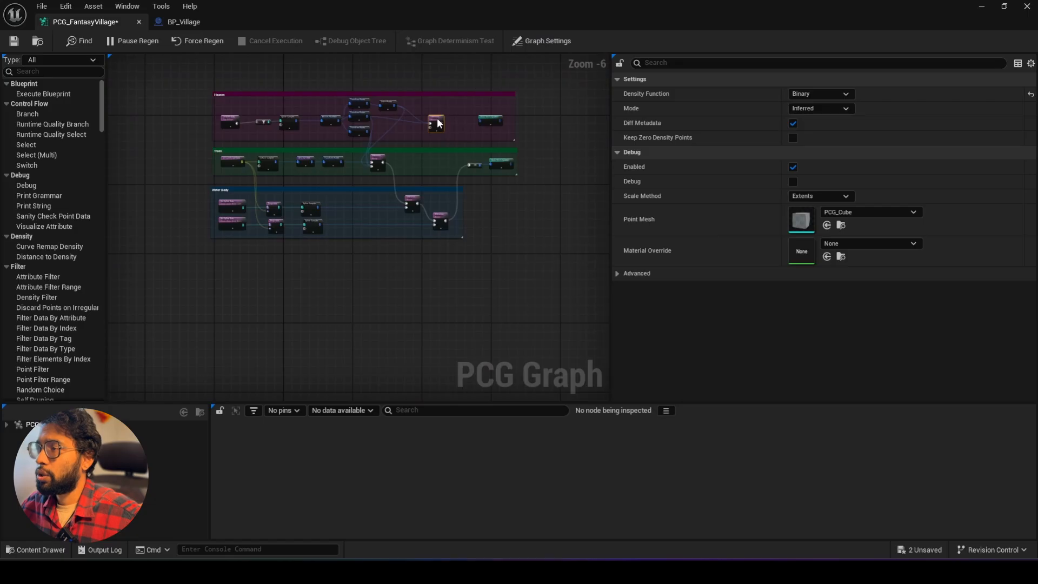
scroll(437, 123, up, 3)
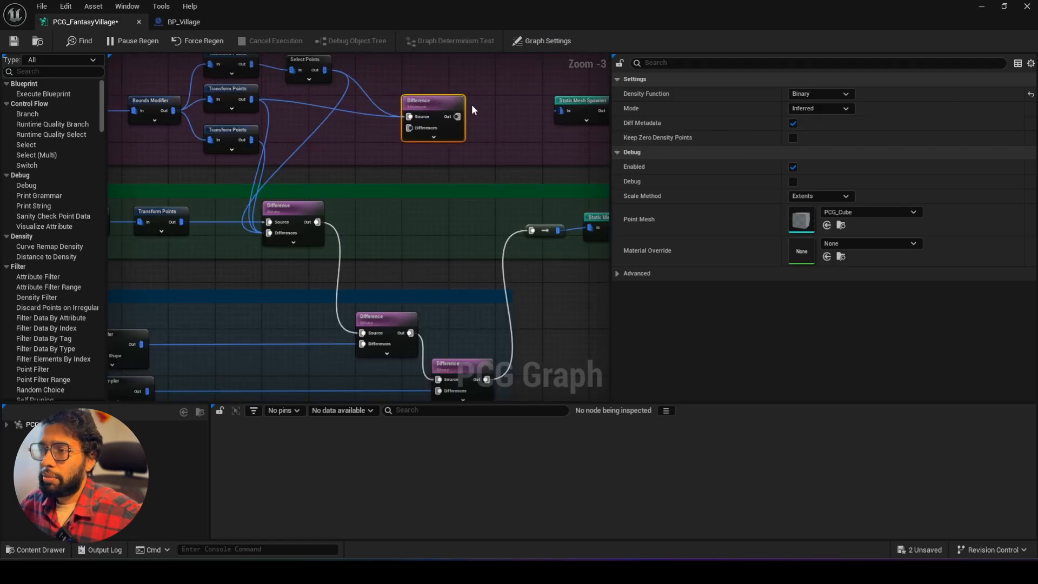
Connect the lake's Spline Sampler to the Differences input of the houses' Difference node, bending the wire around the Trees Difference with a reroute node.
scroll(458, 123, down, 1)
right_drag(434, 157, 545, 94)
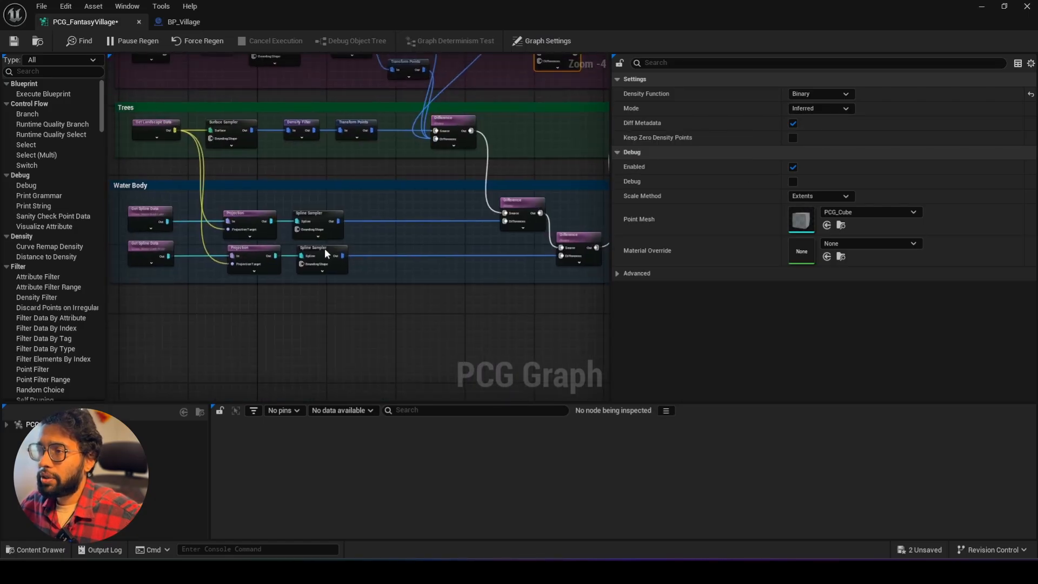
right_drag(326, 230, 292, 258)
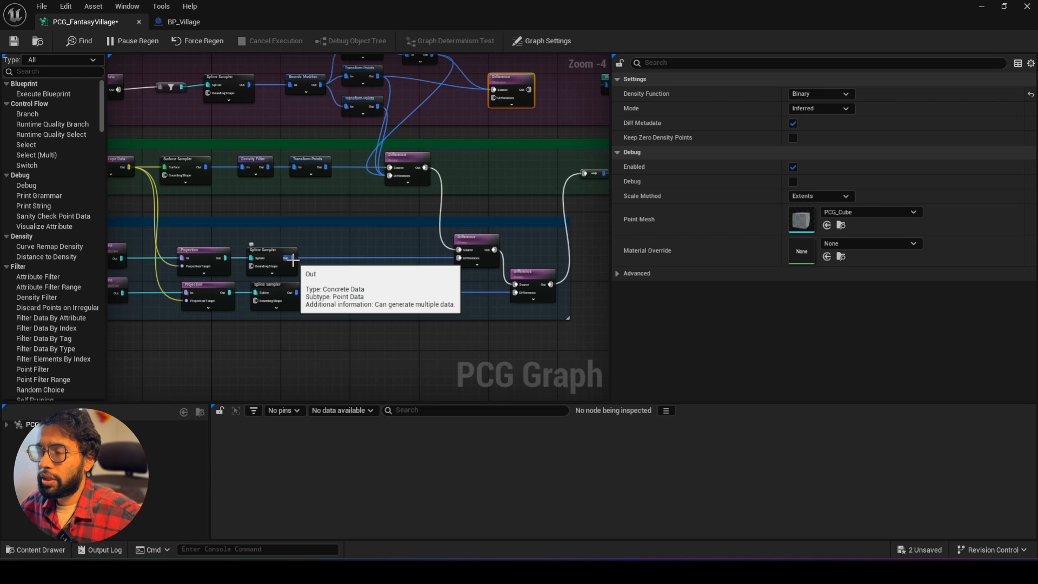
drag(292, 258, 493, 99)
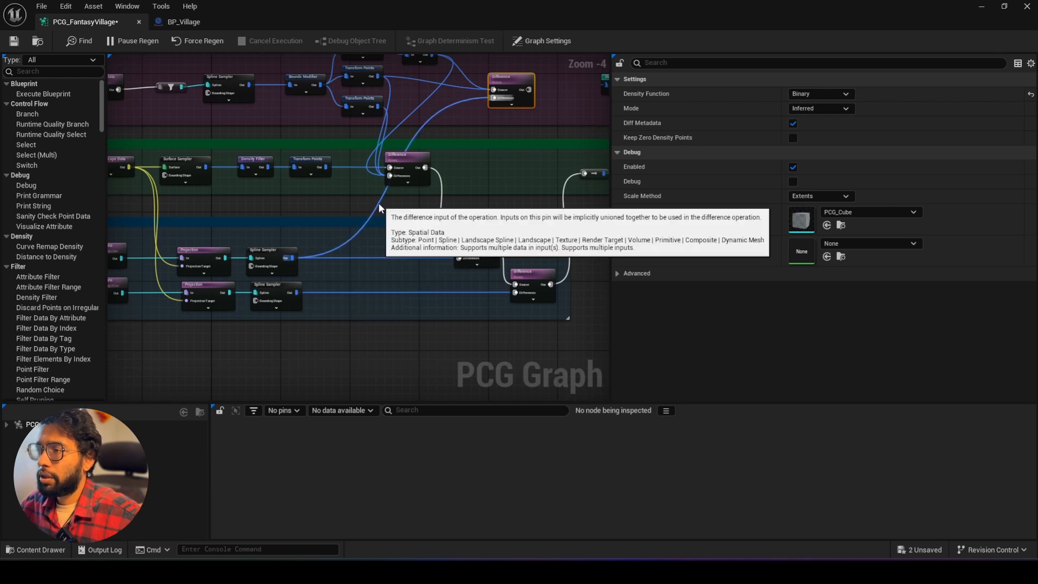
double_click(379, 205)
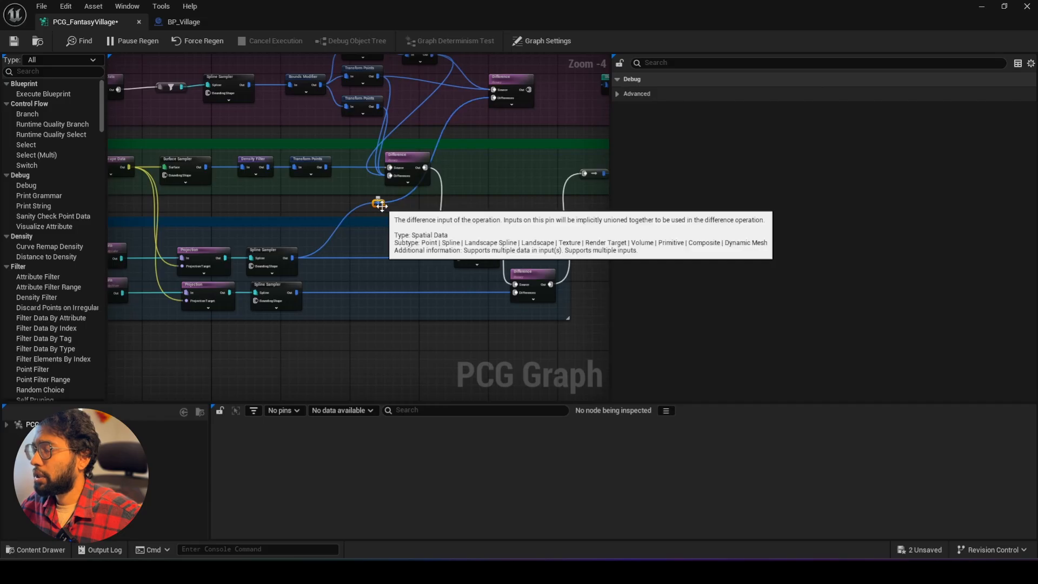
drag(380, 205, 473, 213)
key(ctrl+z)
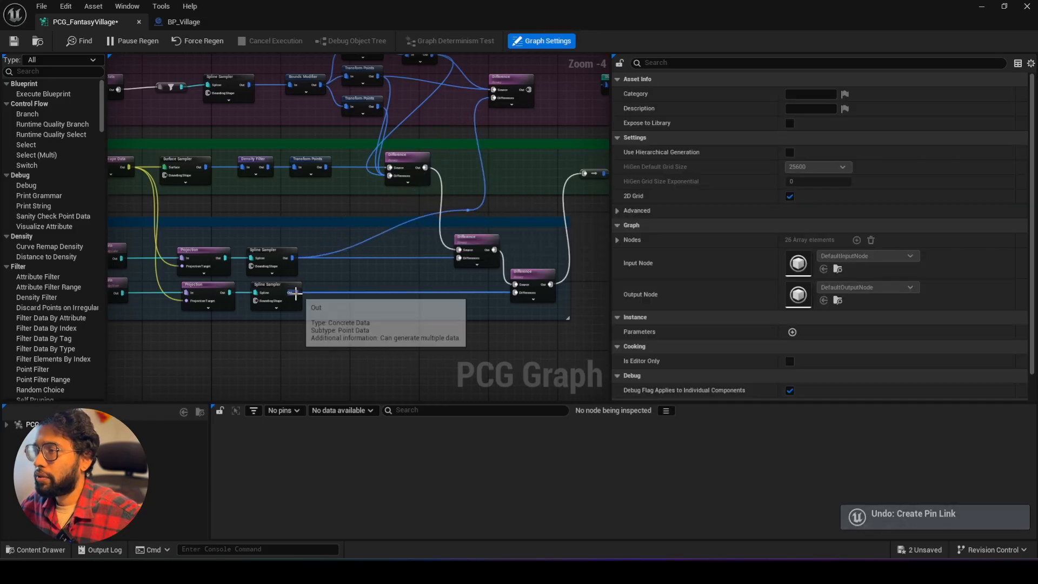
Connect the river's Spline Sampler to the same Differences input and bend its wire with a second reroute node.
drag(295, 292, 497, 99)
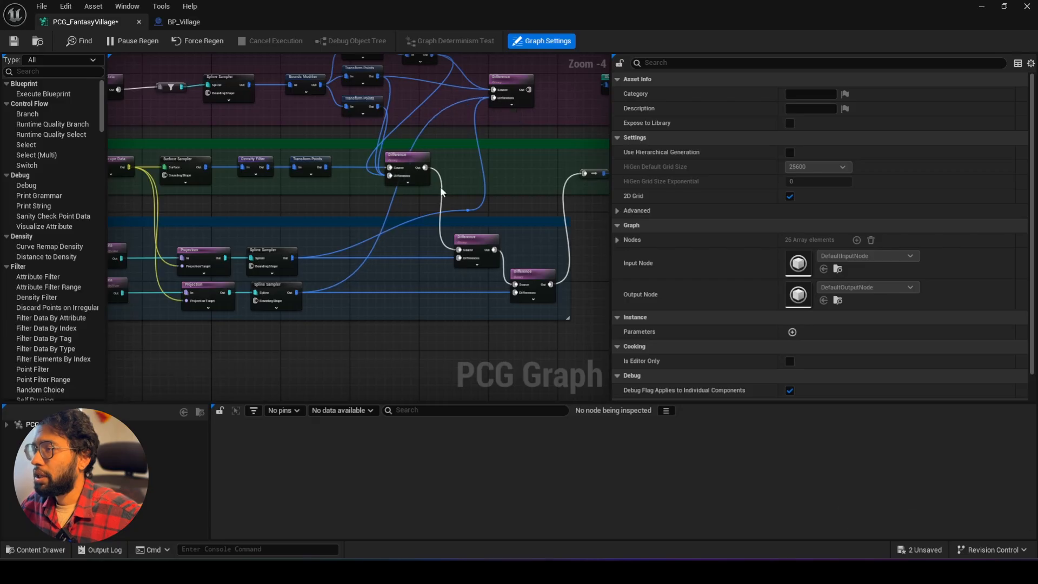
double_click(390, 202)
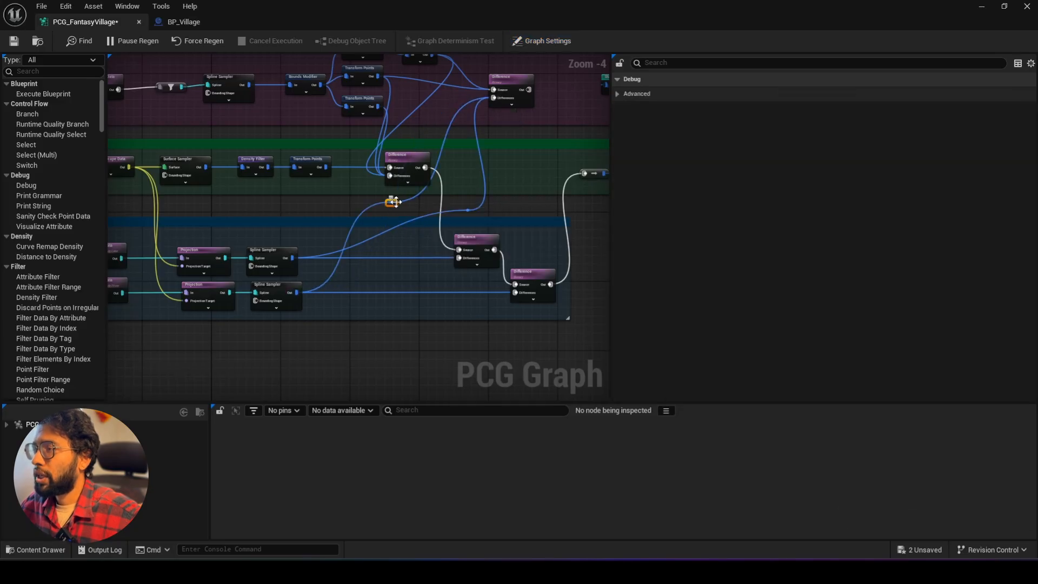
drag(395, 203, 481, 221)
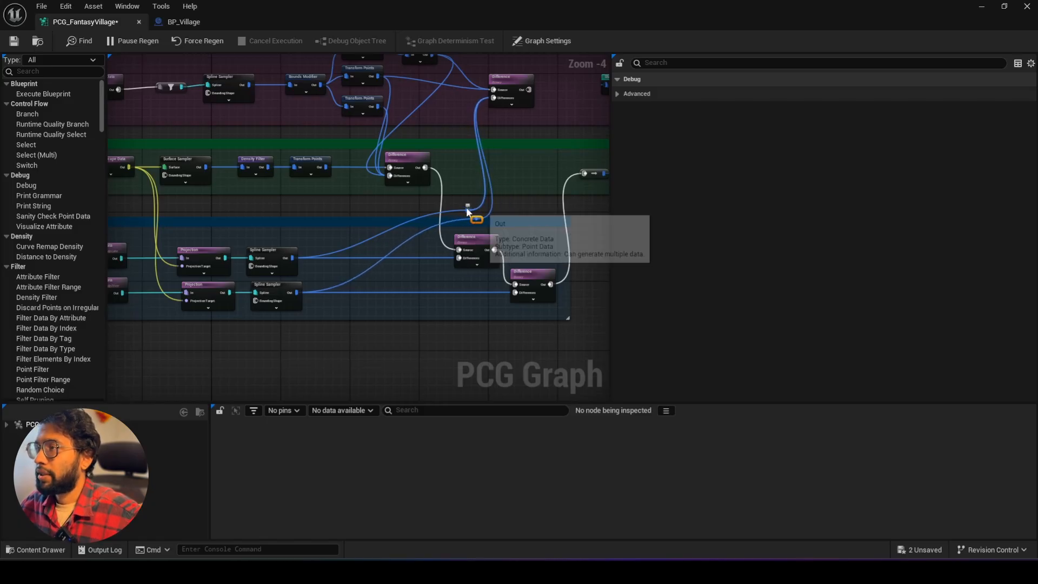
Shift the Water Body group slightly down and stack the two reroute nodes in the gap beneath the Trees group.
mouse_move(481, 220)
mouse_down()
mouse_move(461, 203)
mouse_move(478, 234)
mouse_move(471, 229)
mouse_up()
click(489, 226)
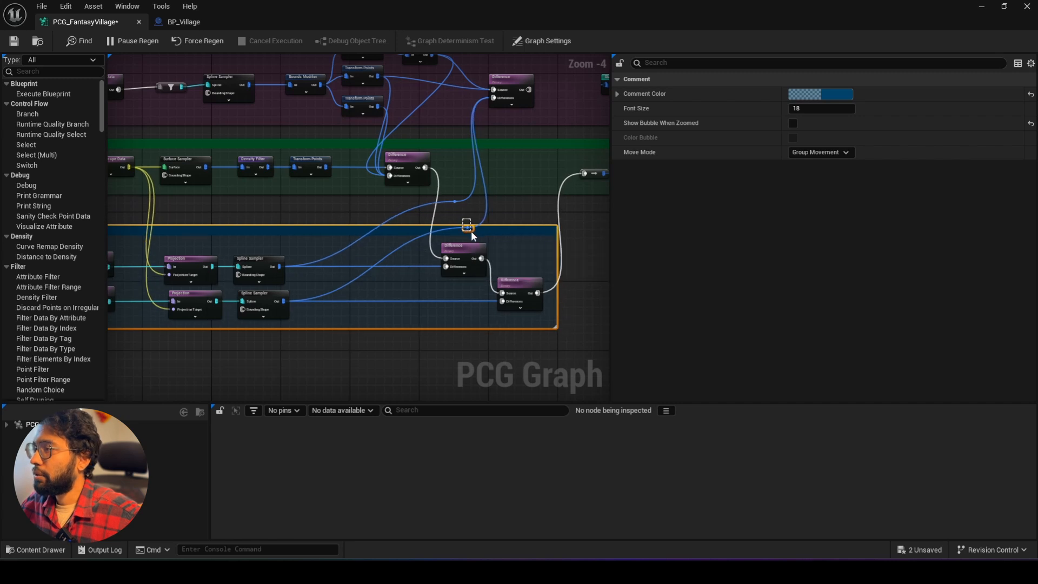
click(469, 228)
click(471, 227)
drag(470, 228, 458, 218)
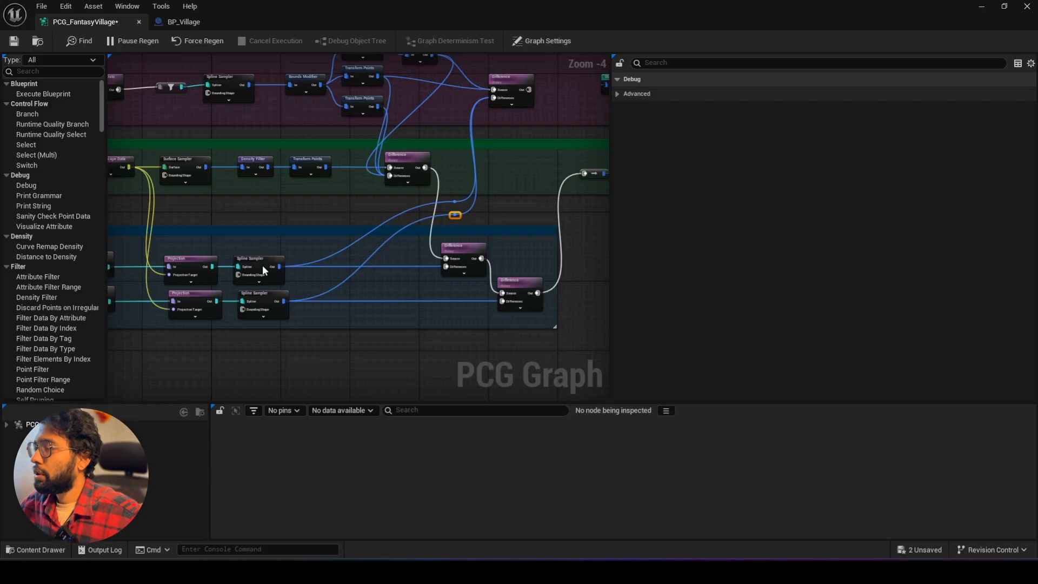
Restore the graph editor to a smaller window, enable debug on the houses' Difference node and inspect its points along the river in the viewport.
right_drag(507, 161, 493, 235)
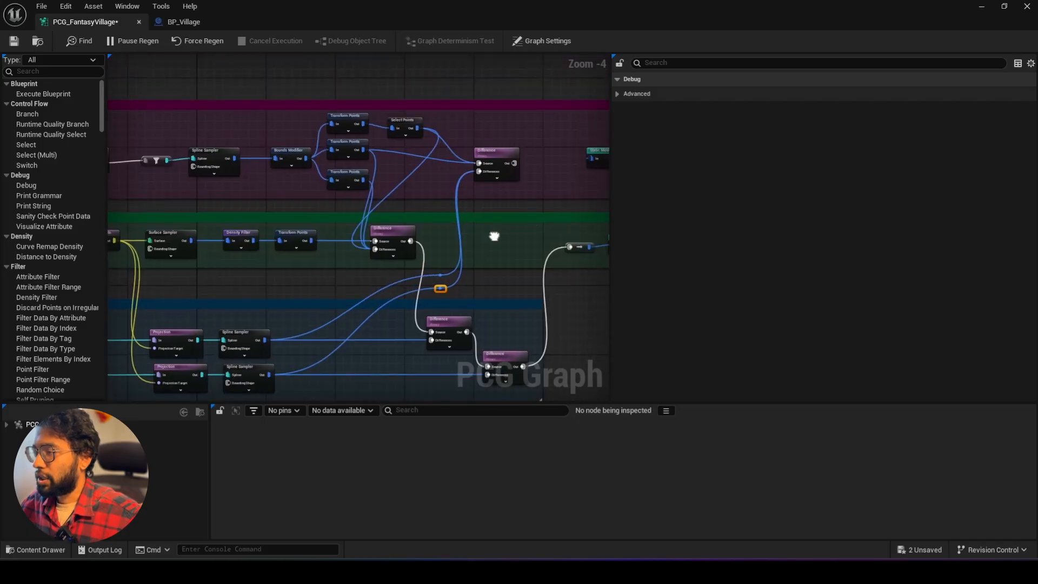
click(1004, 6)
right_drag(627, 417, 376, 400)
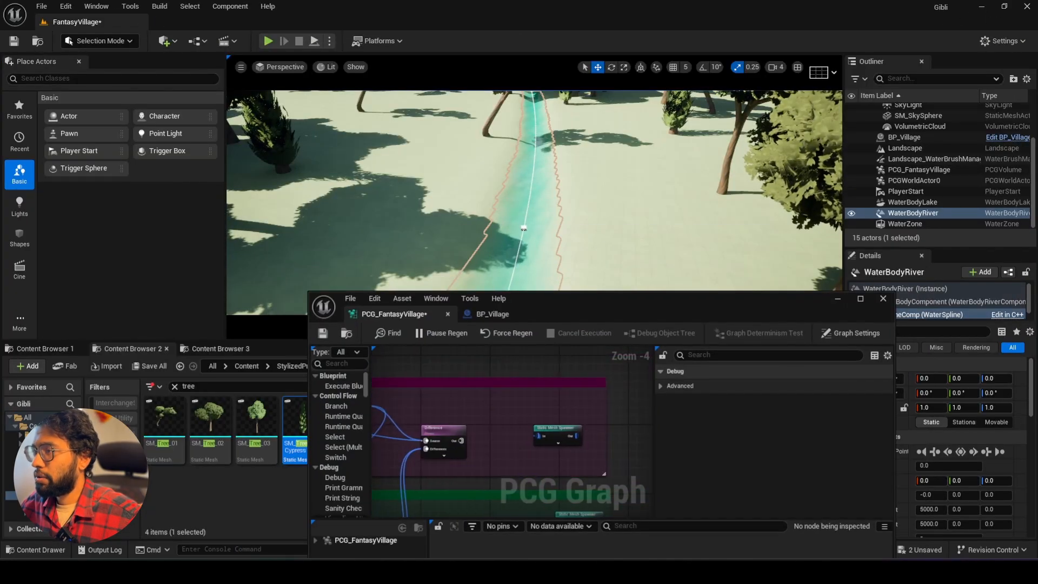
scroll(469, 421, up, 3)
right_drag(467, 412, 547, 366)
click(521, 378)
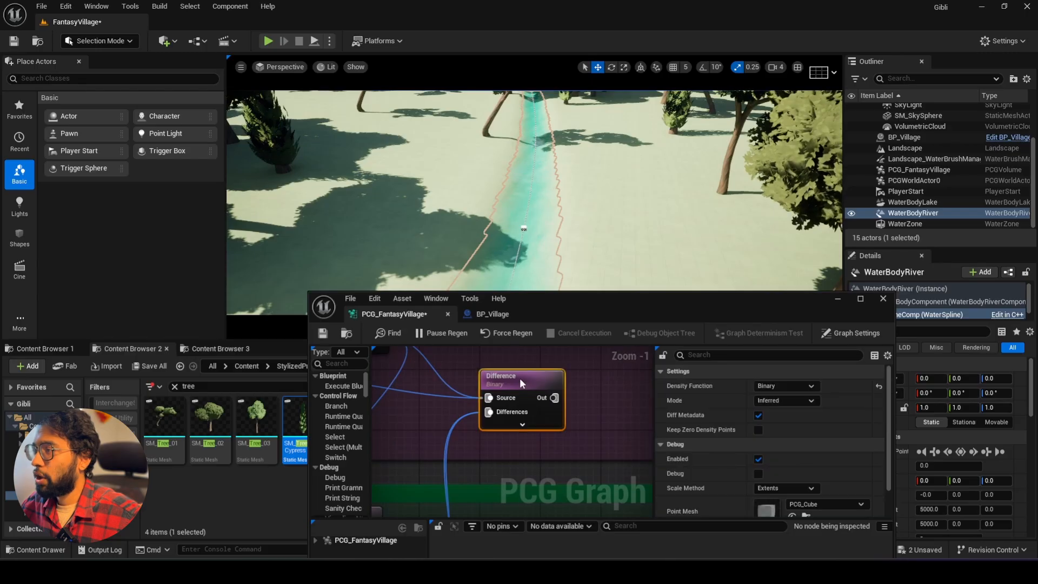
key(s)
right_drag(530, 217, 511, 266)
key(s)
key(w)
Turn off debug on the houses' Difference node and connect its output to the house Static Mesh Spawner.
click(524, 379)
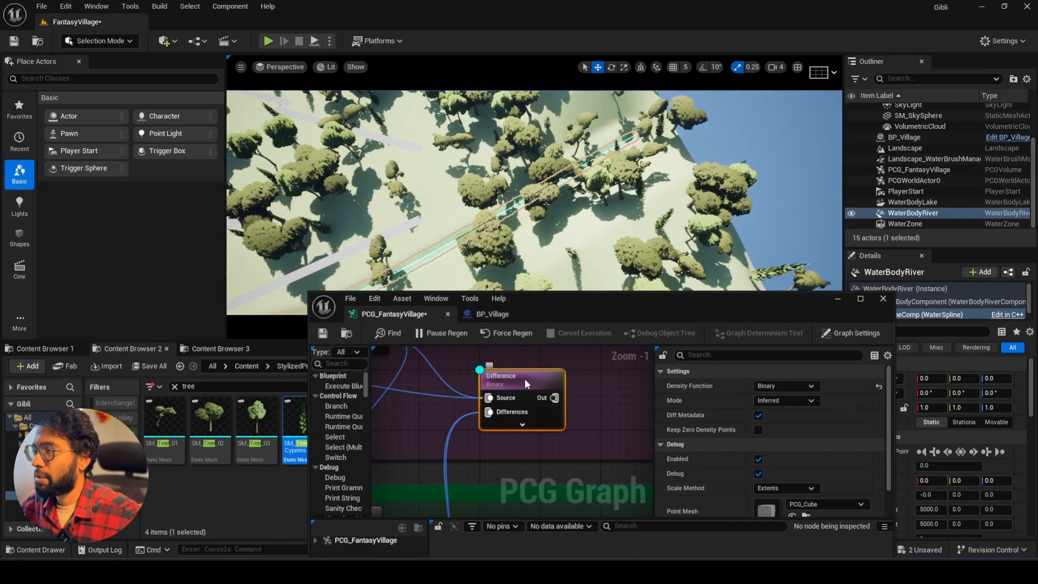
key(d)
right_drag(579, 391, 481, 431)
drag(453, 438, 582, 431)
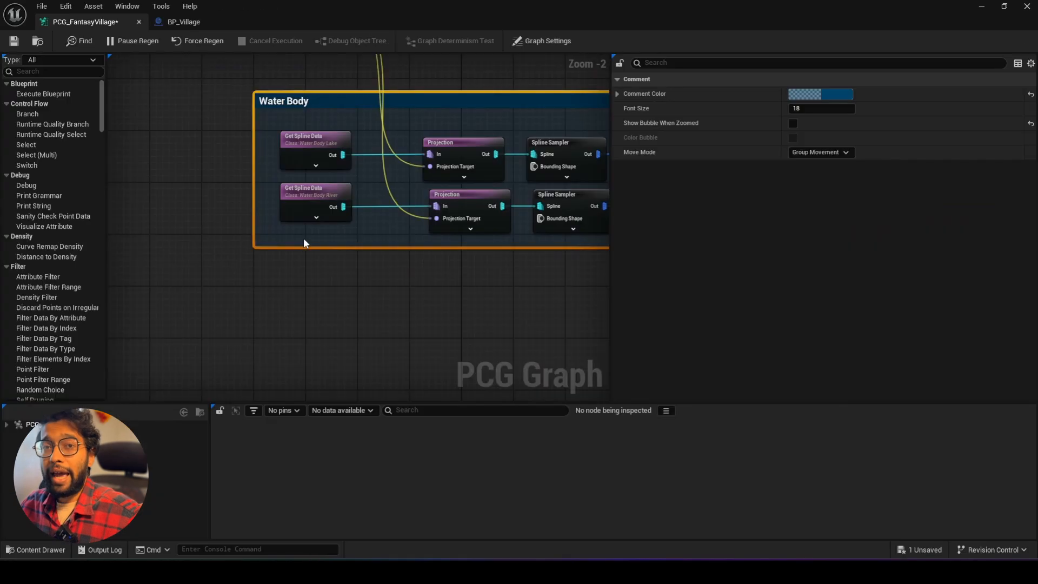
Add a Get Landscape Data node in the empty area below the Water Body group.
right_click(292, 278)
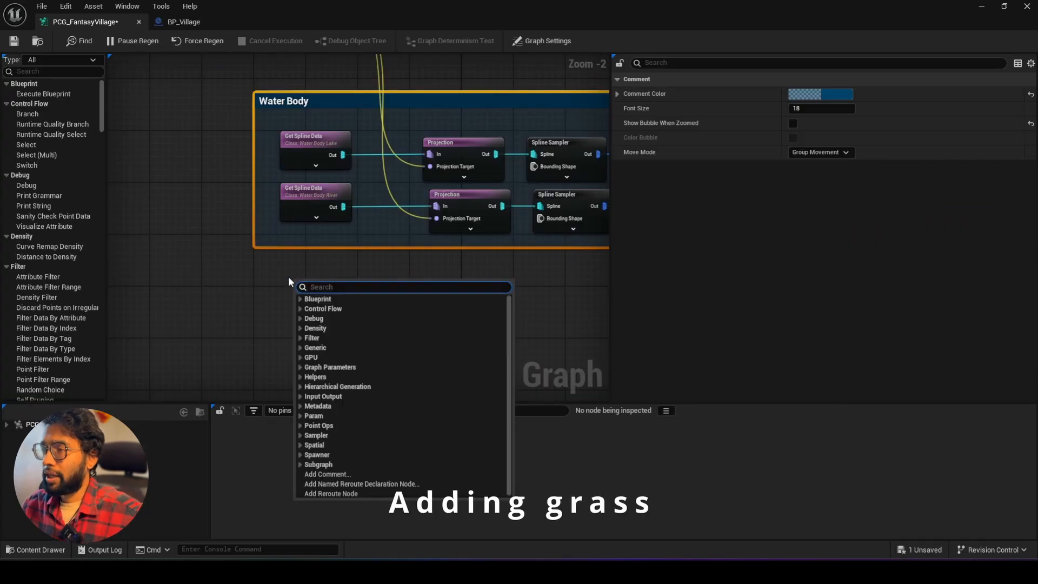
text(get land)
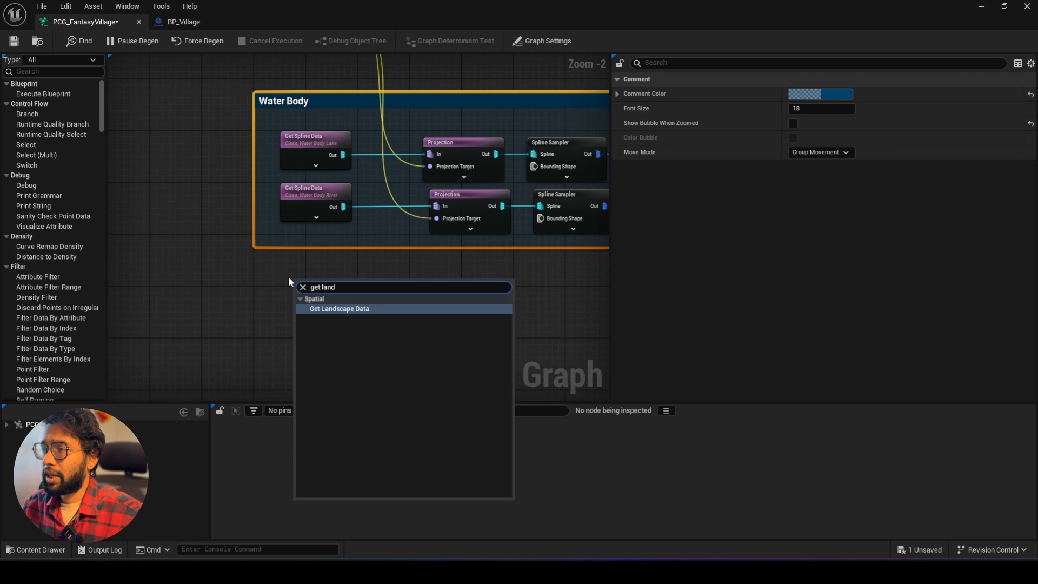
key(Return)
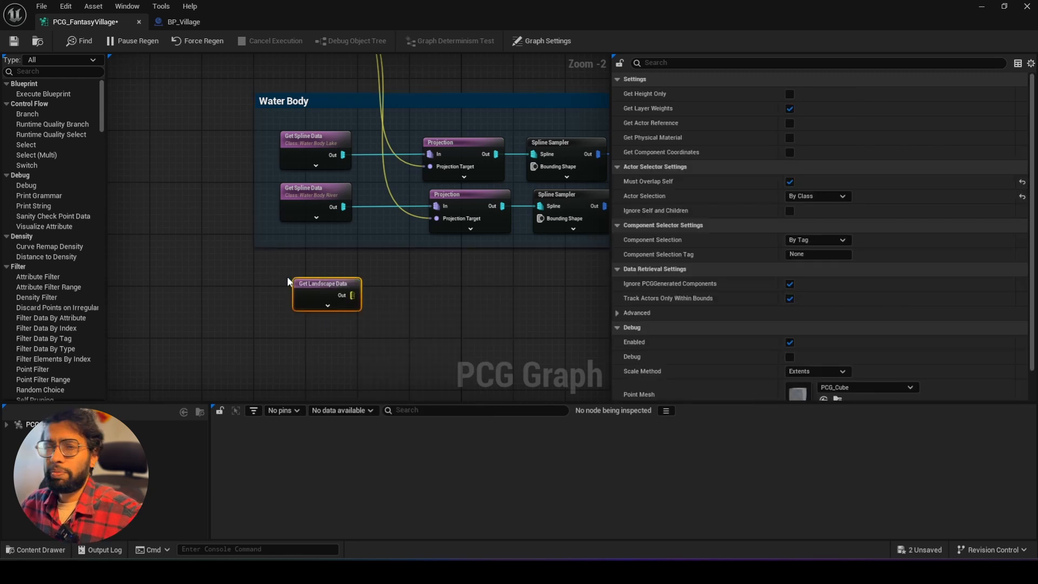
Connect a new Surface Sampler to the Get Landscape Data output, enable its debug and restore the graph editor to a smaller window.
drag(315, 283, 388, 301)
text(sur)
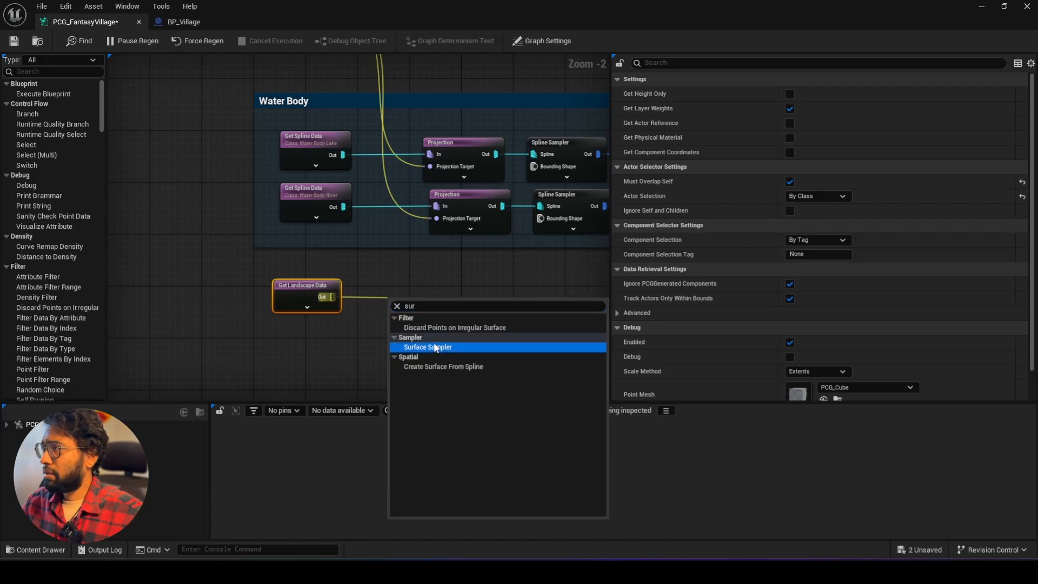
click(436, 345)
key(d)
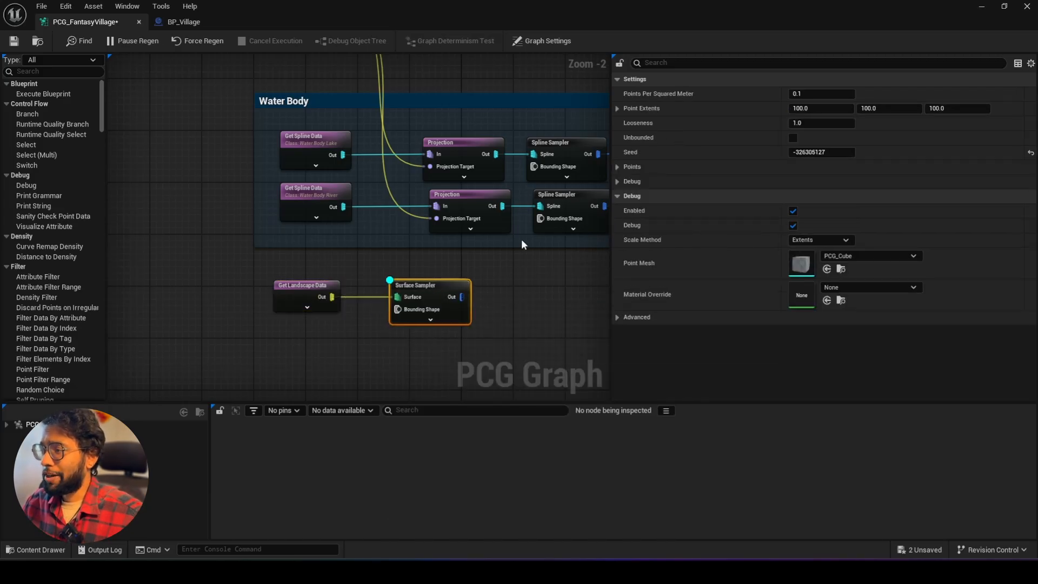
click(1005, 7)
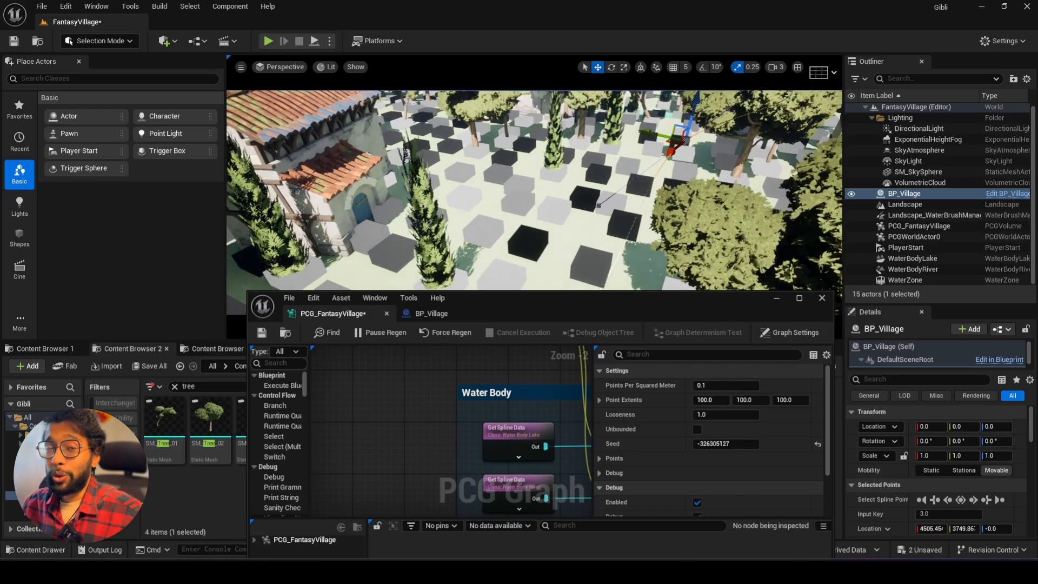
Connect a new Static Mesh Spawner to the Surface Sampler's output and turn off the sampler's debug.
scroll(506, 386, down, 6)
right_drag(485, 422, 365, 410)
scroll(382, 425, up, 5)
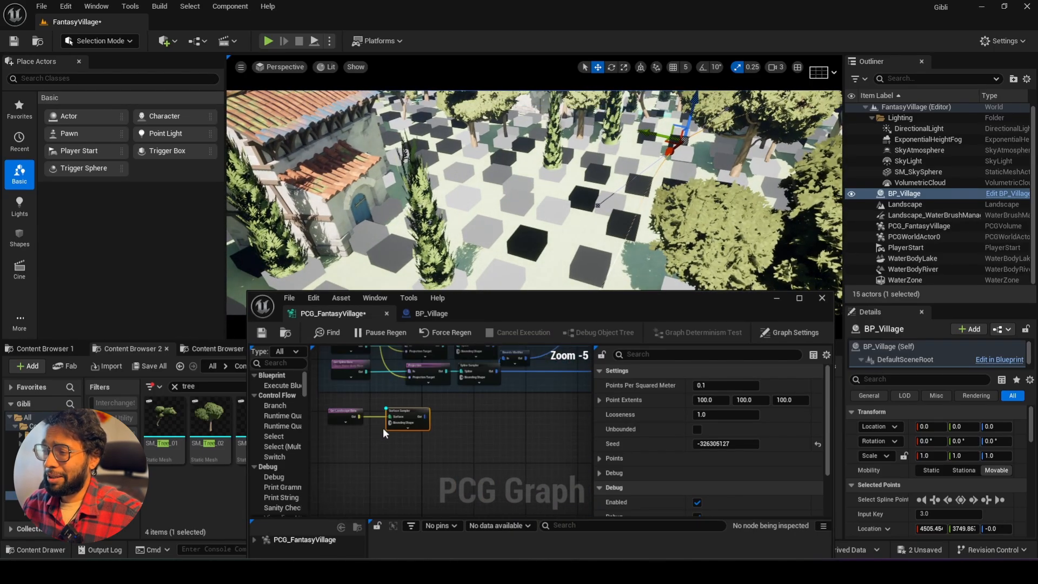
drag(445, 407, 500, 407)
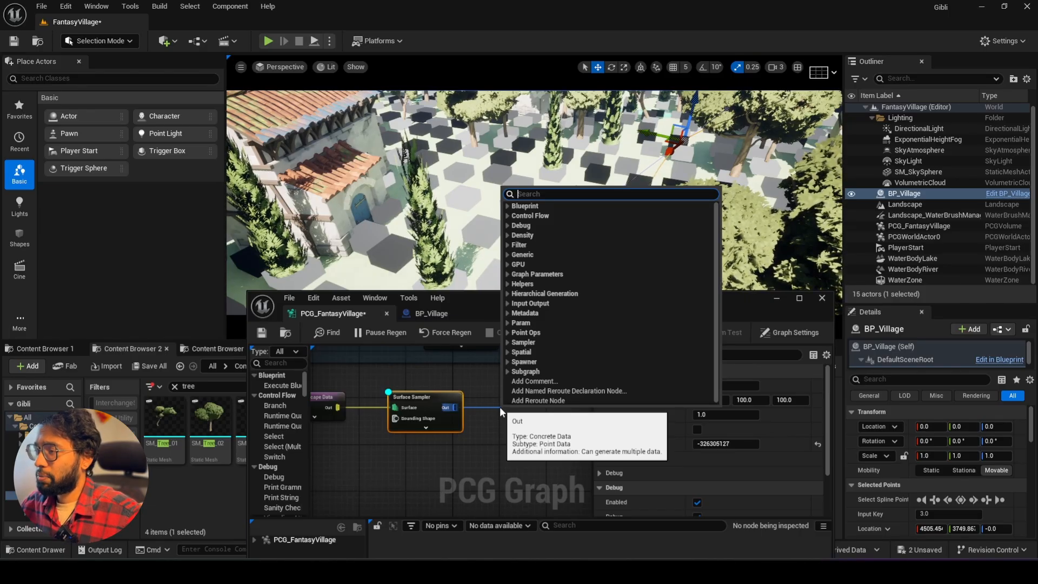
text(sta)
key(Return)
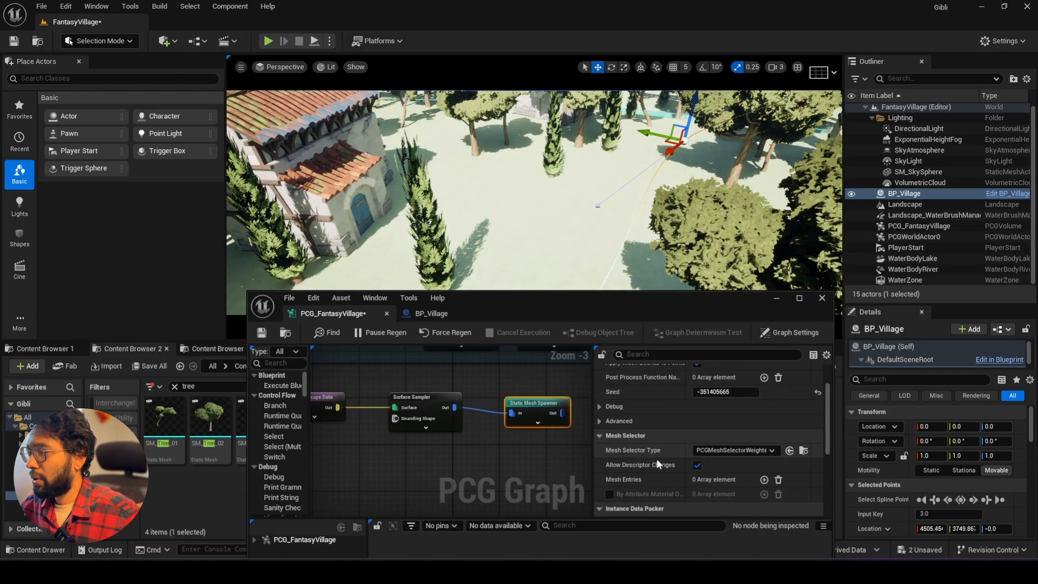
Add four empty mesh entries to the new Static Mesh Spawner.
scroll(629, 462, down, 3)
click(765, 446)
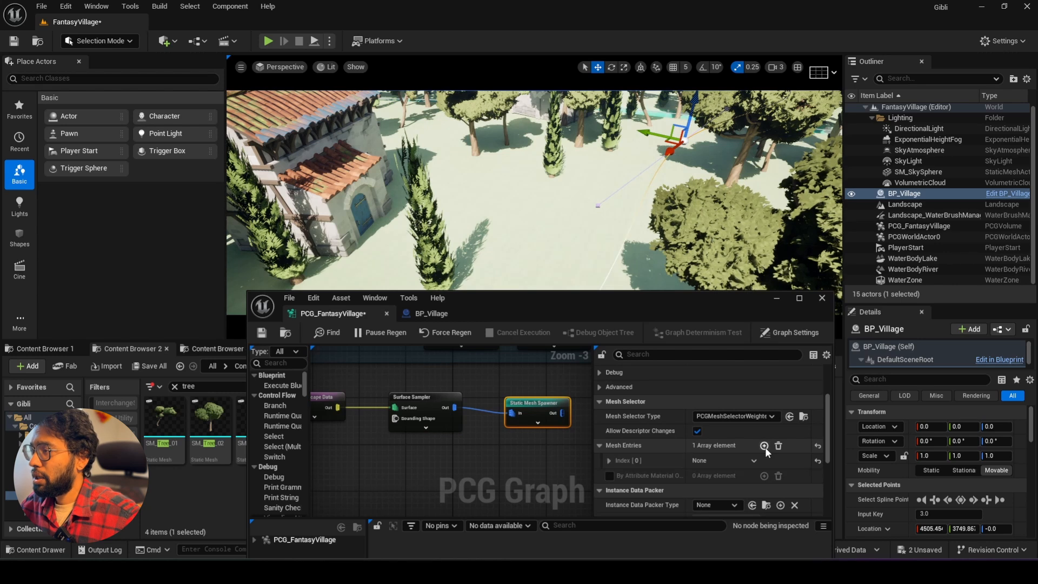
click(765, 446)
click(765, 445)
click(764, 446)
Move the graph editor up to uncover the content browser and filter its assets by "gras".
drag(680, 306, 676, 111)
scroll(654, 380, down, 2)
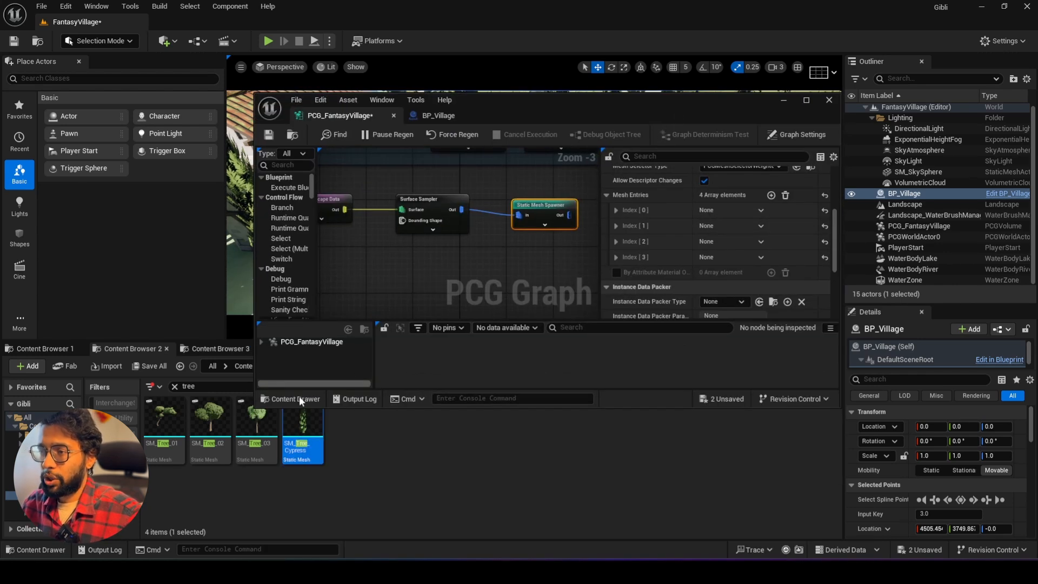
click(174, 385)
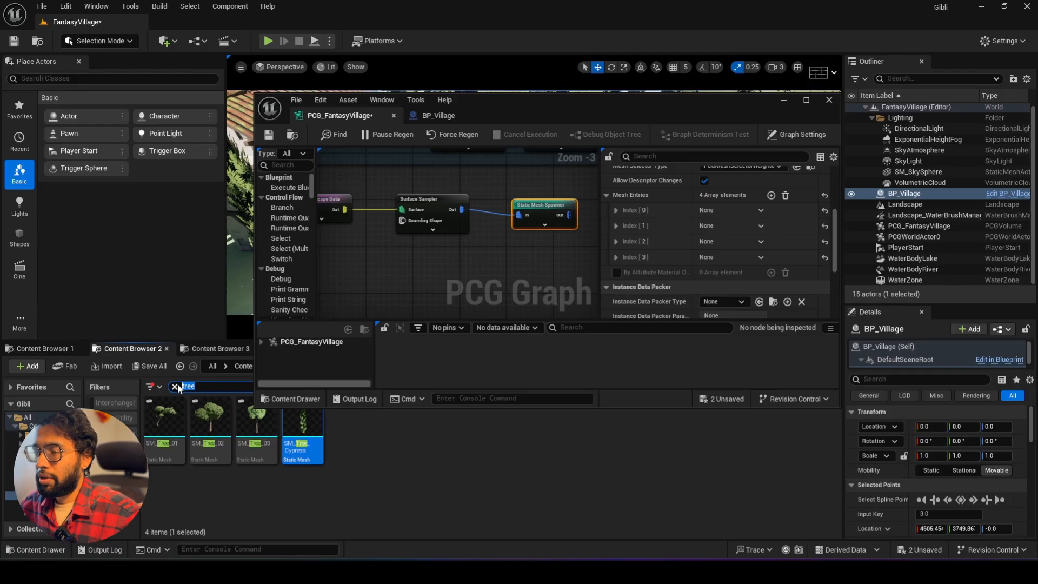
text(gra)
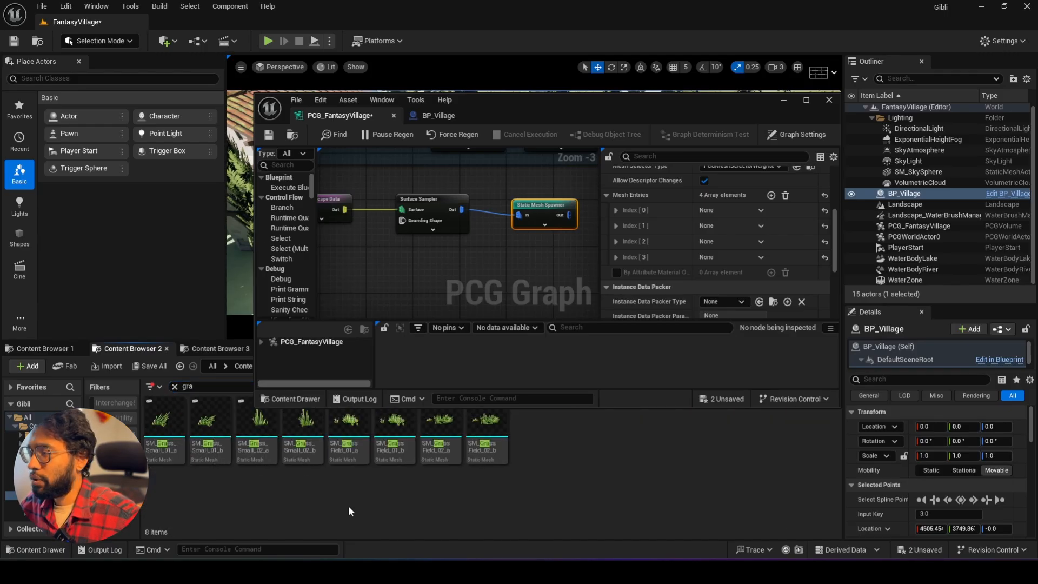
text(s)
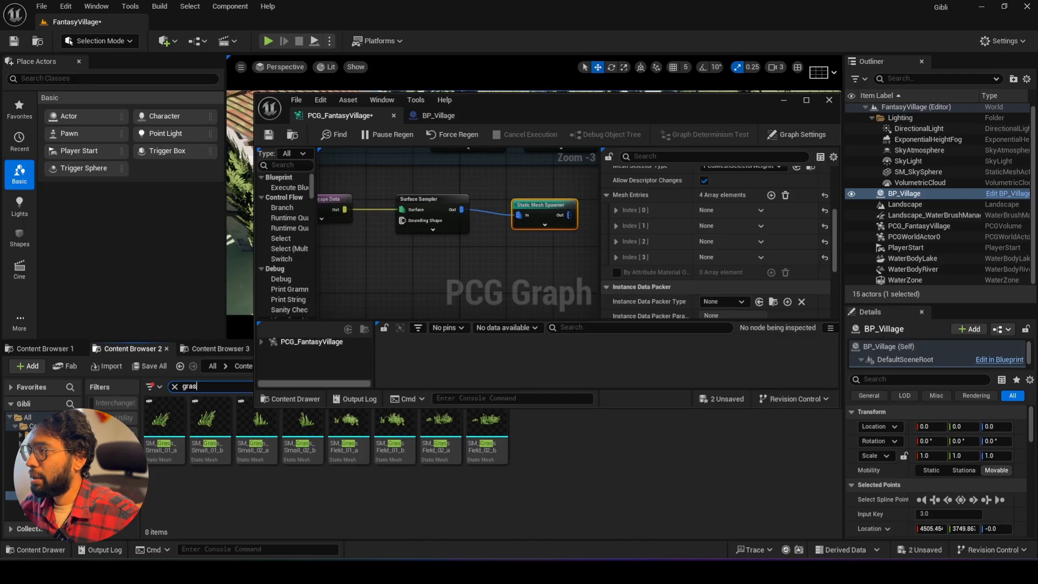
Assign SM_GrassField_02_b to the spawner's first mesh entry and SM_GrassField_02_a to the second.
click(617, 210)
click(624, 225)
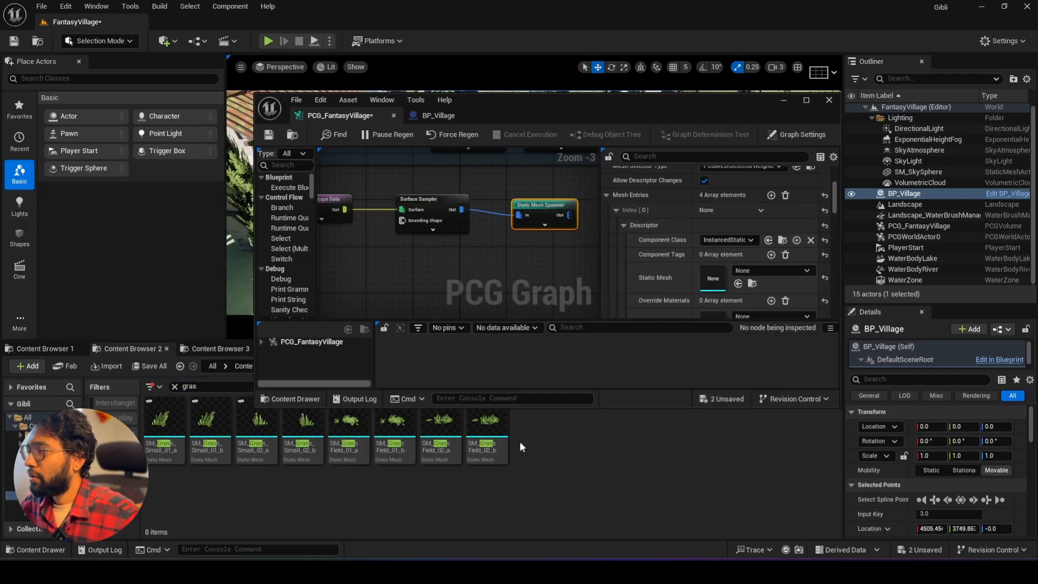
click(488, 430)
click(739, 283)
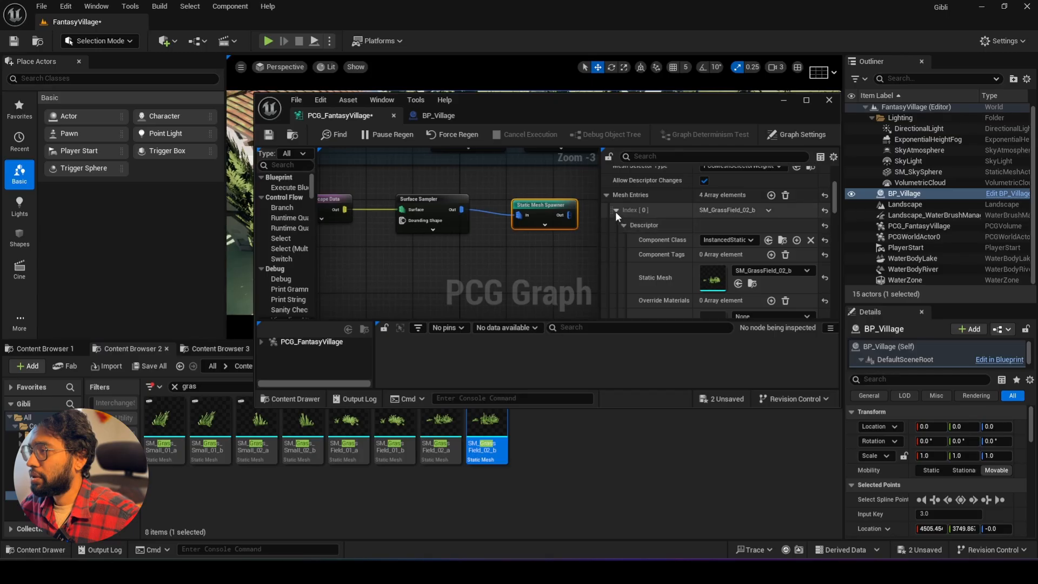
click(616, 211)
click(616, 225)
click(623, 242)
click(442, 430)
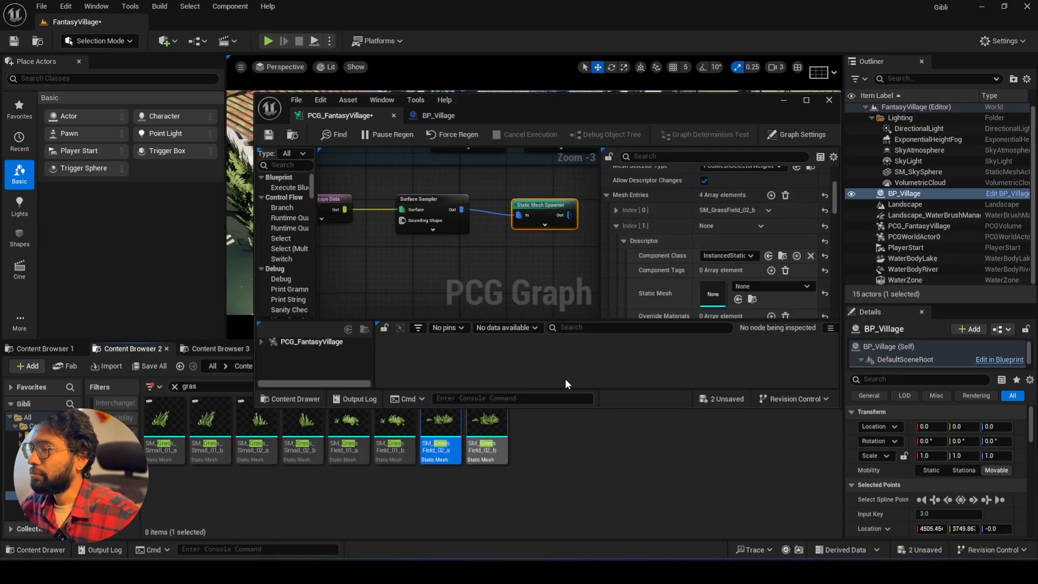
click(739, 299)
Assign SM_GrassField_01_b to the third mesh entry and SM_GrassField_01_a to the fourth.
click(616, 226)
click(616, 242)
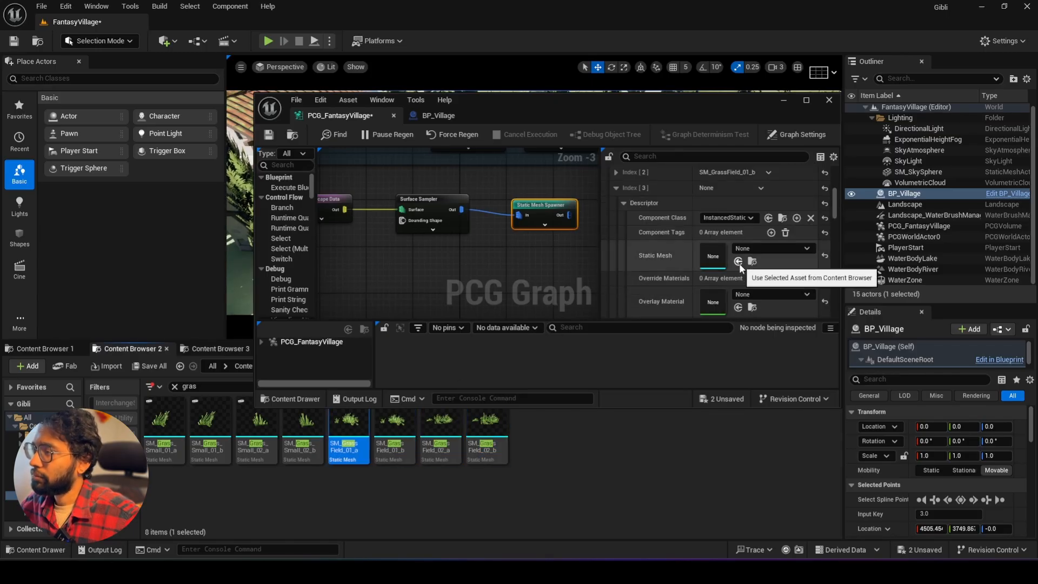
click(739, 264)
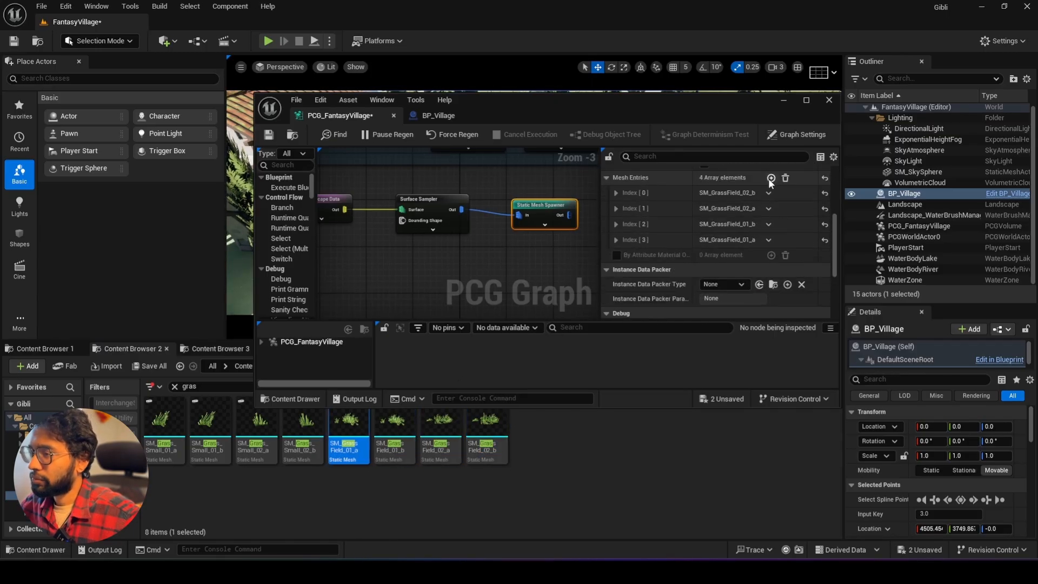
Add four more mesh entries using SM_Grass_Small_02_b, SM_Grass_Small_02_a, SM_Grass_Small_01_b and SM_Grass_Small_01_a, and save the graph.
click(771, 179)
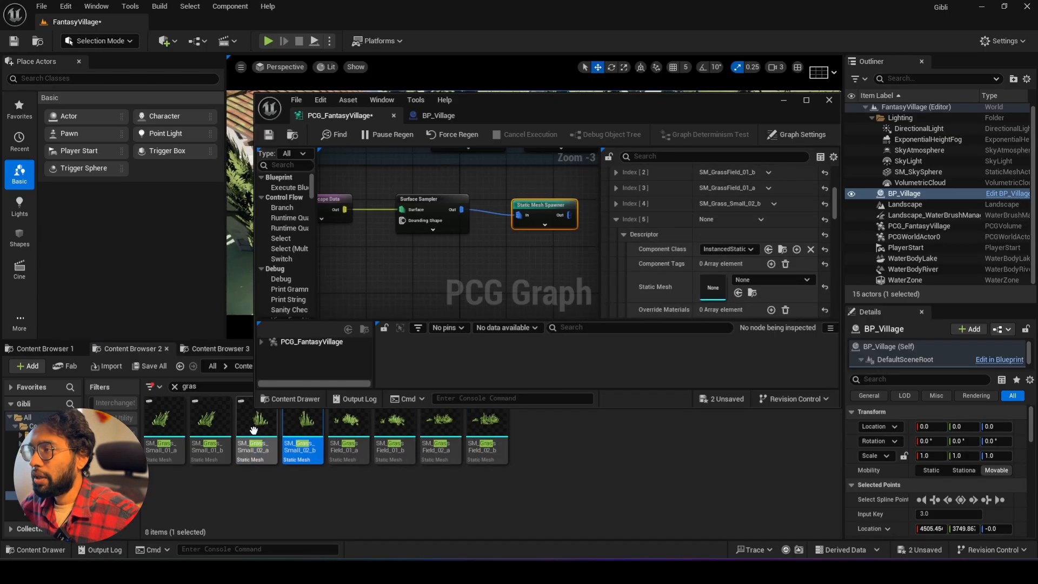
click(253, 430)
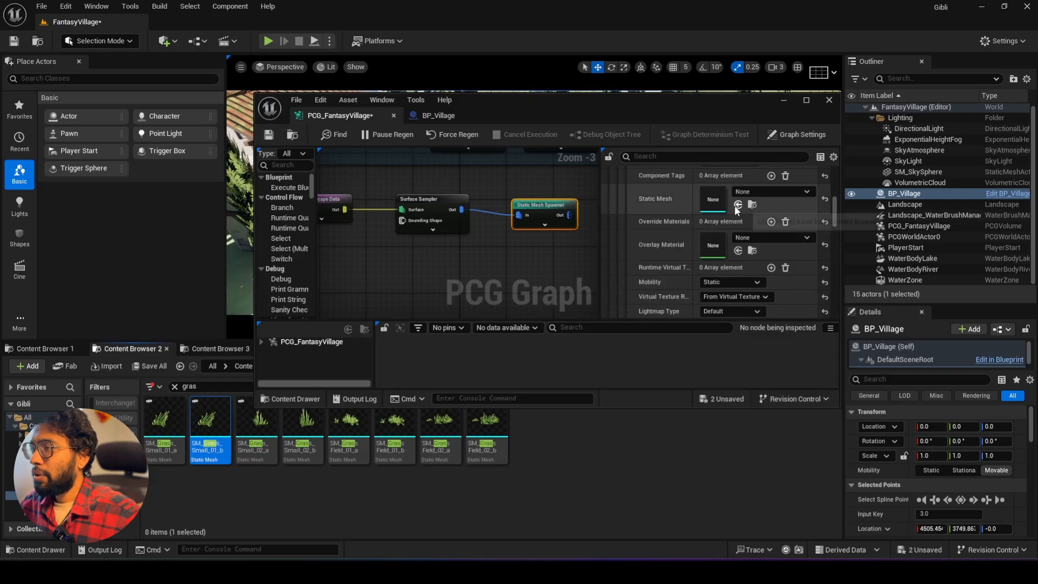
click(273, 139)
Move the graph editor down clear of the viewport and inspect the spawned grass at ground level.
drag(576, 113, 561, 341)
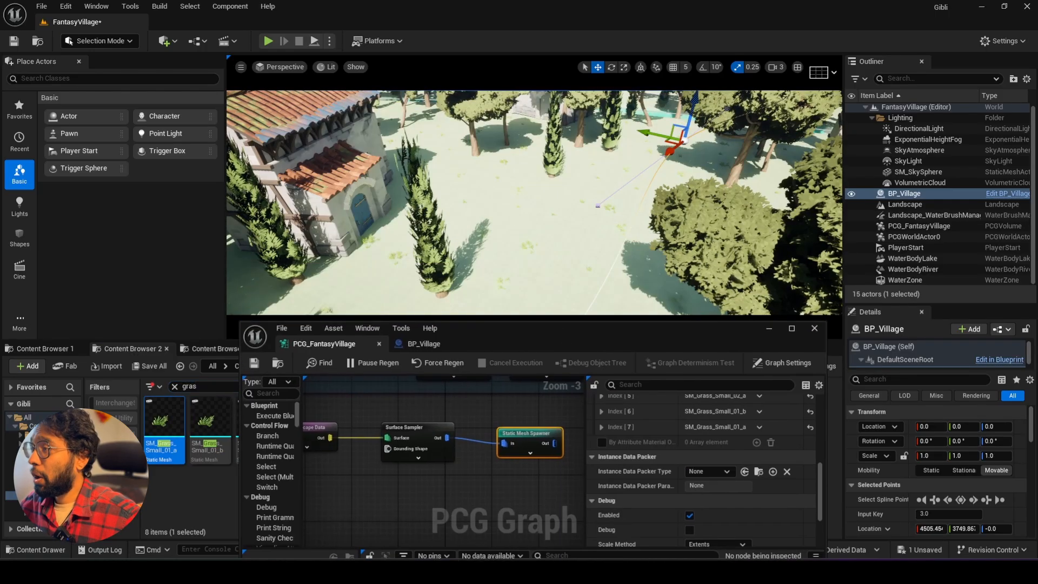
right_drag(779, 261, 860, 213)
key(w)
scroll(798, 260, down, 5)
key(w)
right_drag(779, 227, 806, 216)
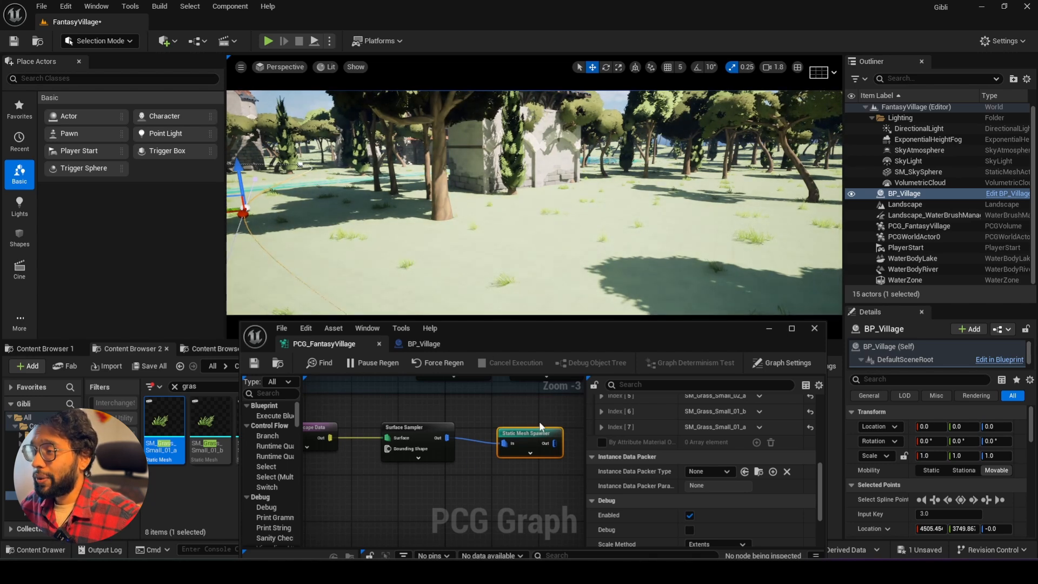
Move the grass Static Mesh Spawner away from the Surface Sampler and connect a new Transform Points node to the sampler's output.
right_drag(539, 421, 446, 394)
drag(504, 337, 492, 296)
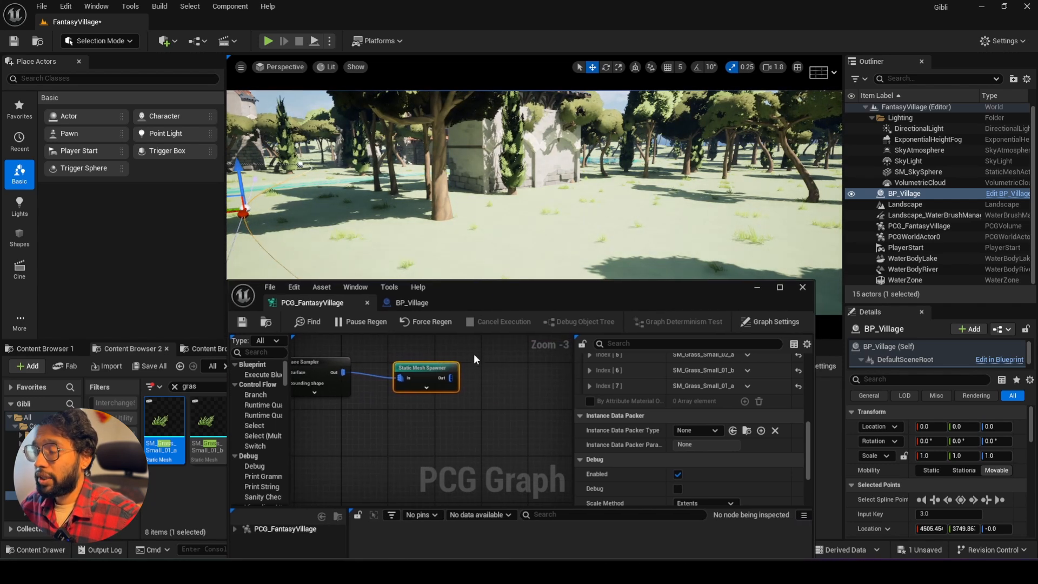
right_drag(474, 355, 476, 385)
drag(491, 378, 528, 375)
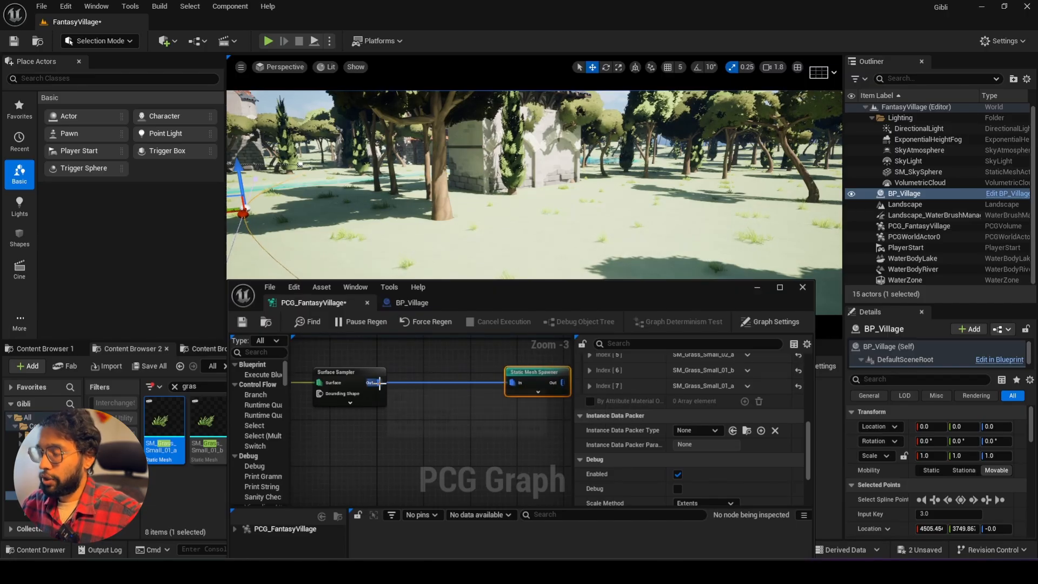
drag(379, 383, 424, 423)
text(tra)
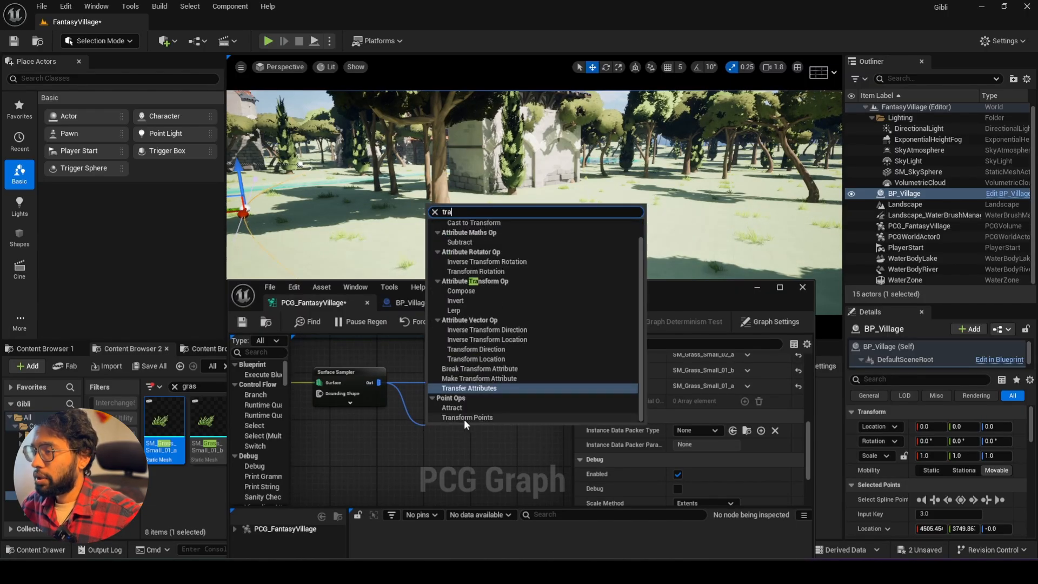
click(468, 417)
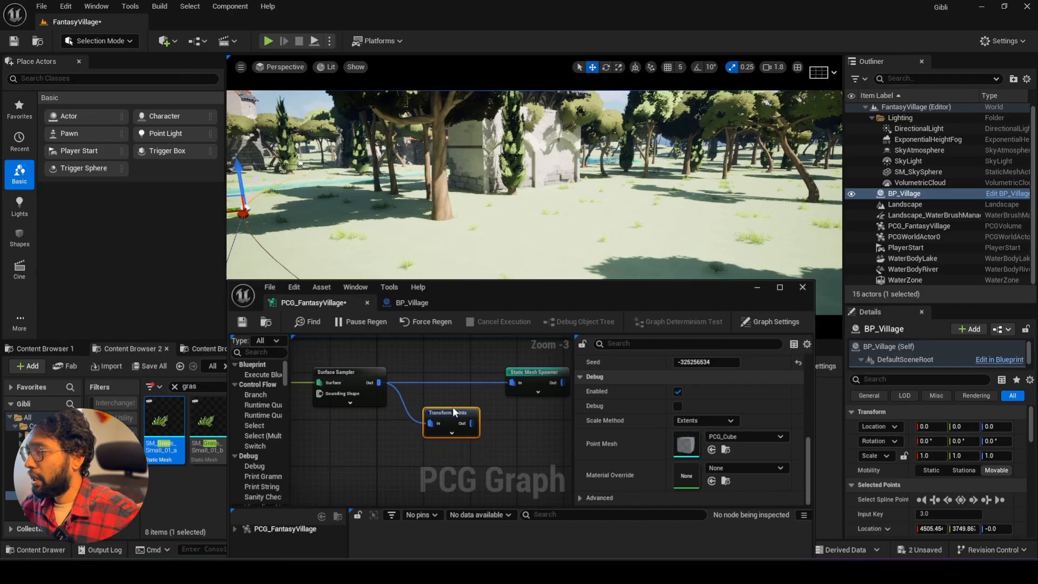
Set the Transform Points' Scale Max to 1.5 on all axes and place the node inline, feeding the Static Mesh Spawner.
scroll(624, 430, up, 5)
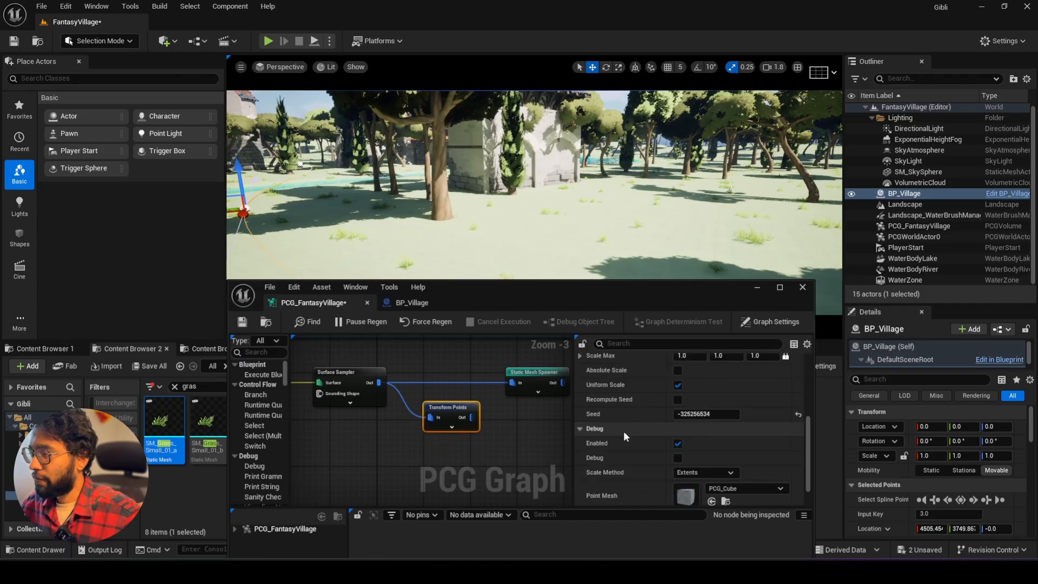
scroll(730, 465, down, 2)
click(760, 471)
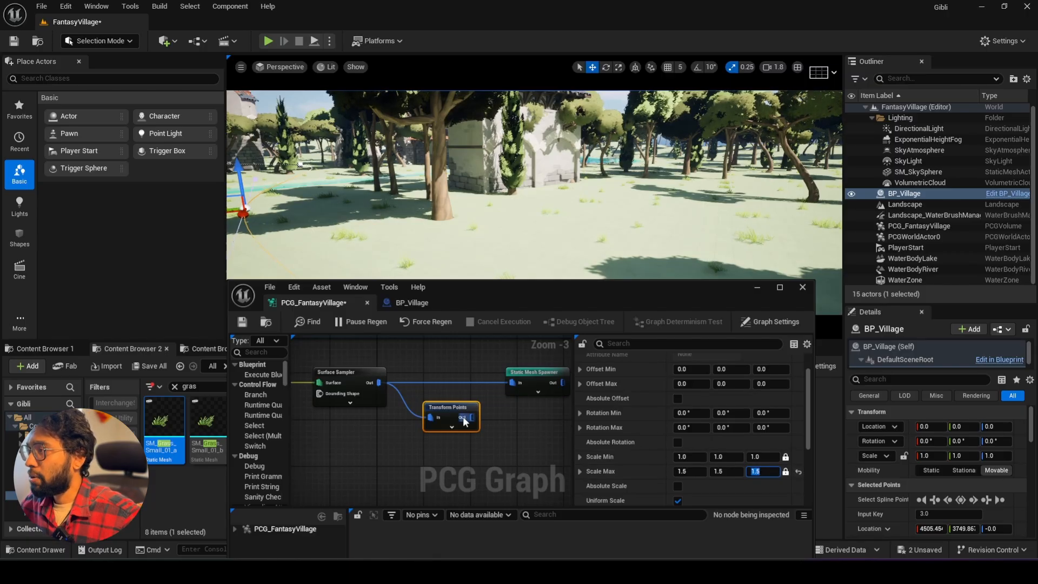
click(459, 382)
drag(472, 417, 449, 379)
right_drag(726, 205, 737, 170)
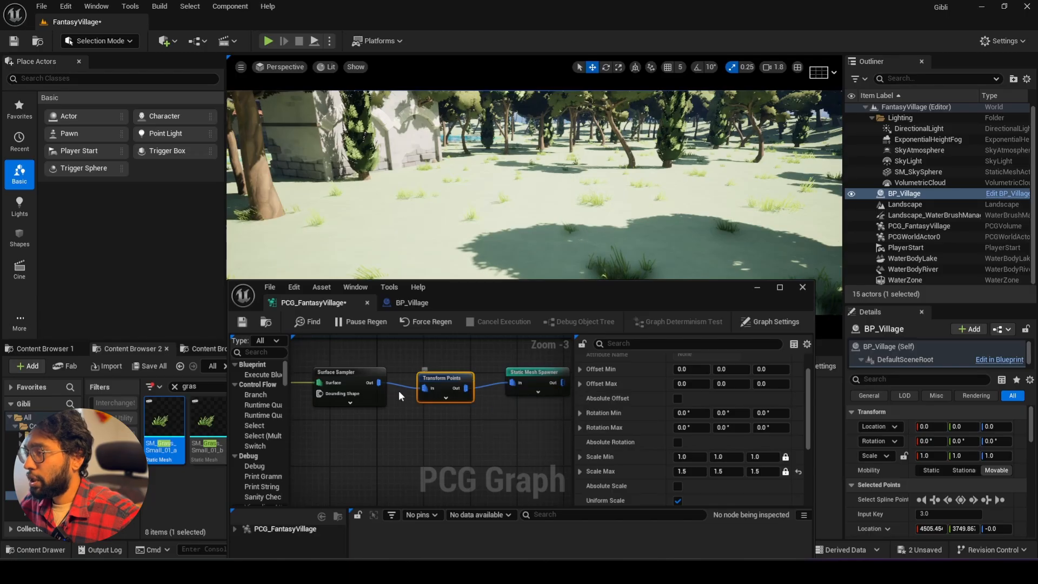
Enable debug on the grass Surface Sampler and set its Point Extents to 10 in X and Y.
click(351, 372)
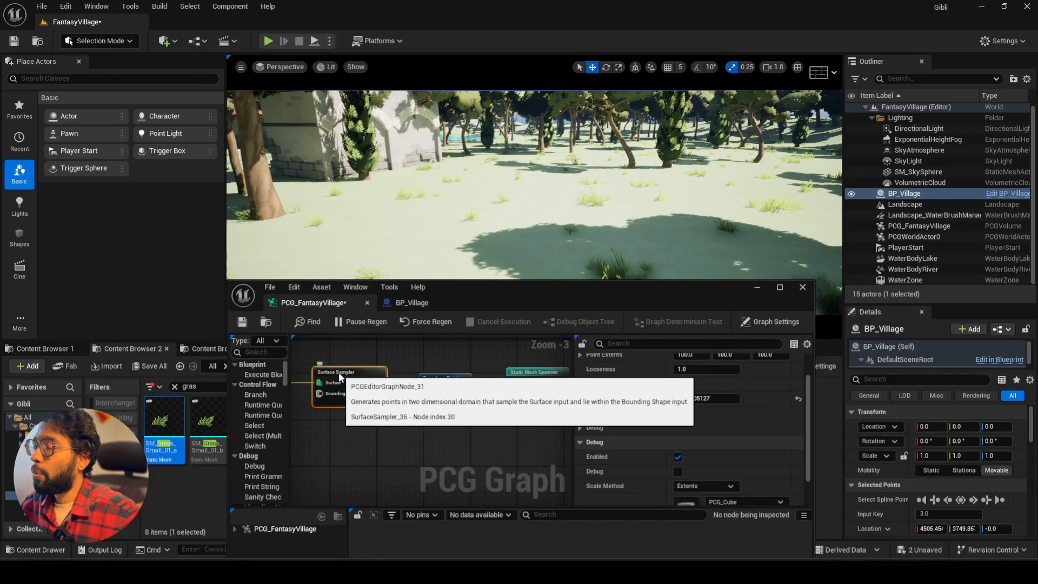
scroll(637, 436, up, 2)
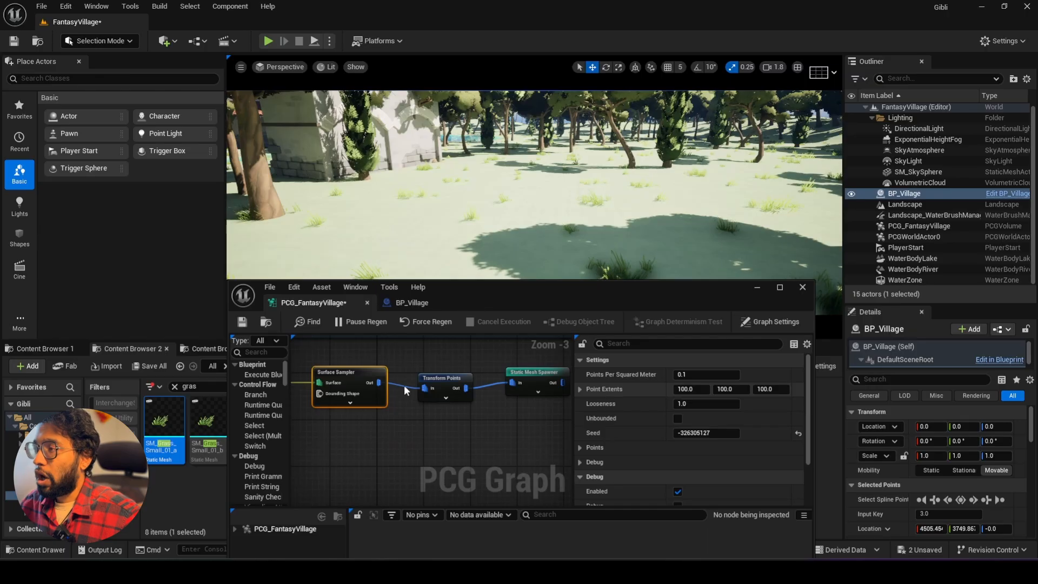
key(d)
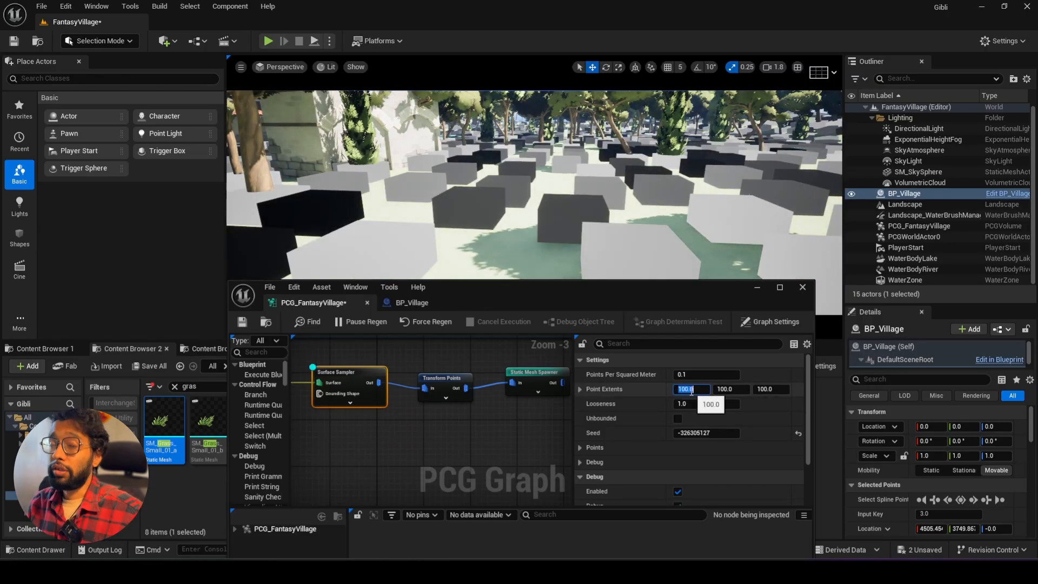
click(692, 391)
text(10)
key(Return)
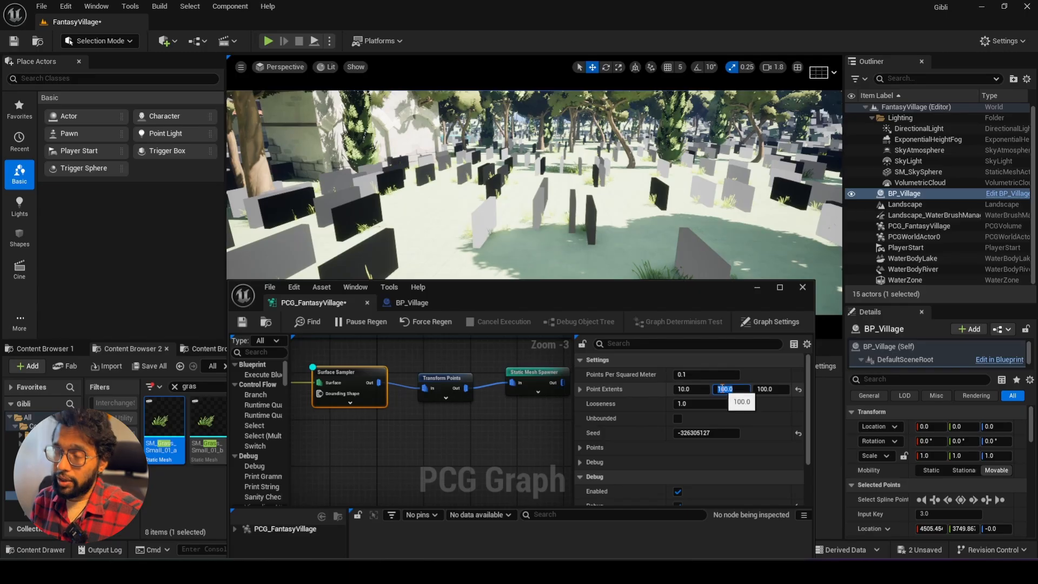
click(723, 389)
text(10)
key(Return)
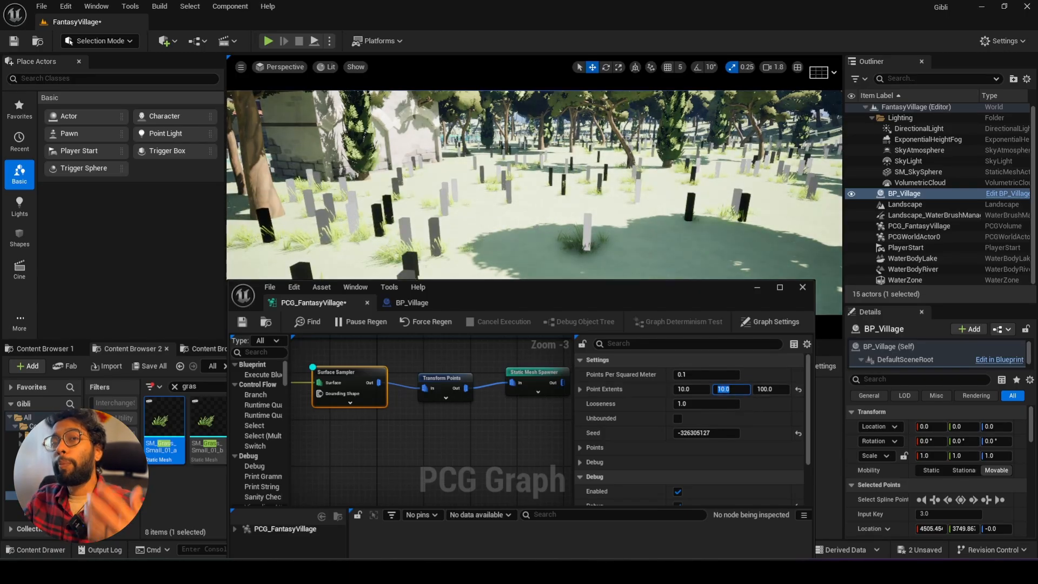
Raise the grass Surface Sampler's Points Per Squared Meter to about 2.06, turn off its debug display and check the grass along the river.
right_drag(417, 213, 354, 240)
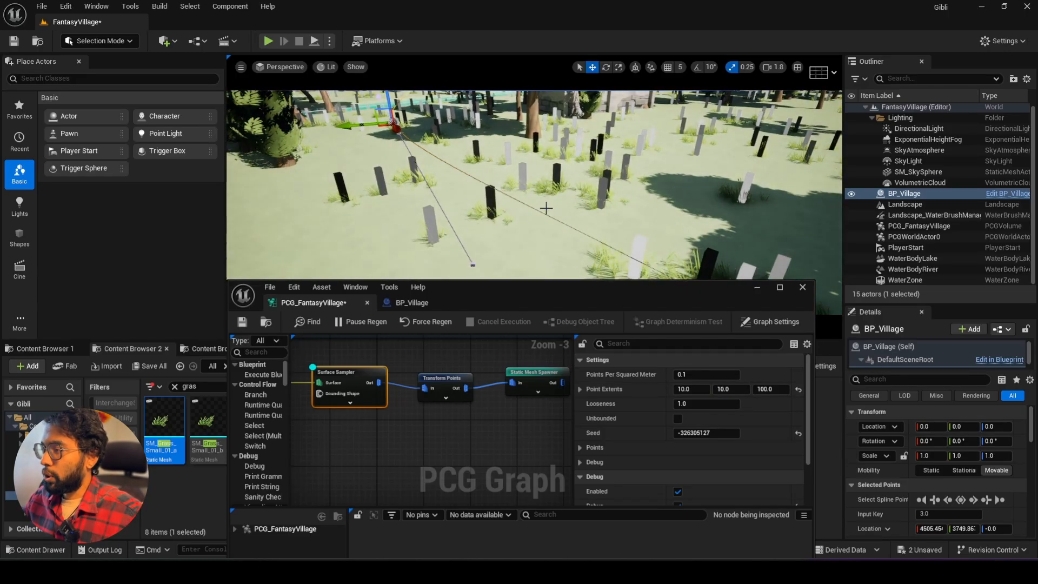
mouse_move(686, 374)
mouse_down()
mouse_move(709, 375)
mouse_move(690, 374)
mouse_up()
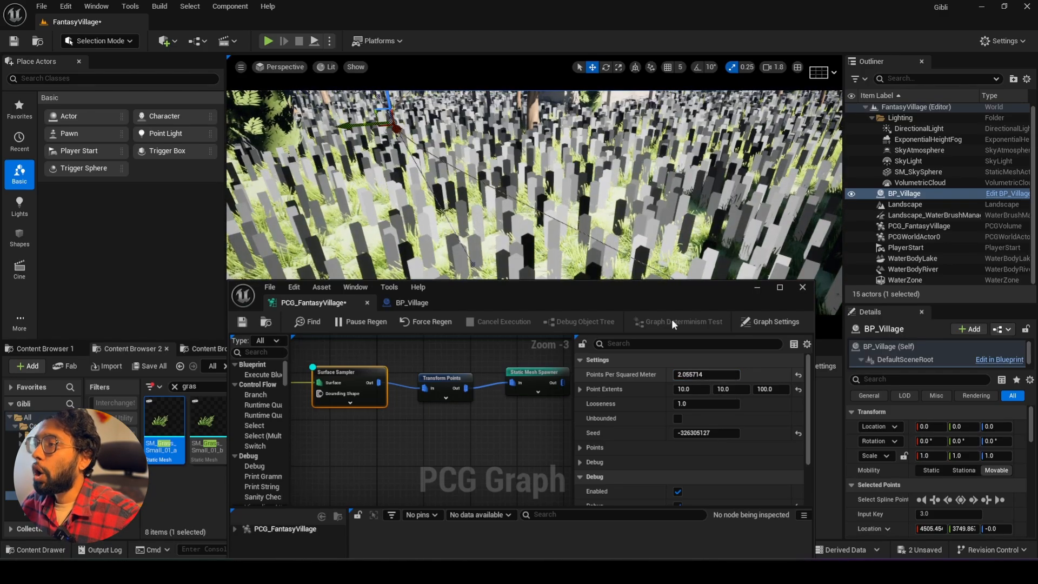
right_drag(639, 222, 633, 170)
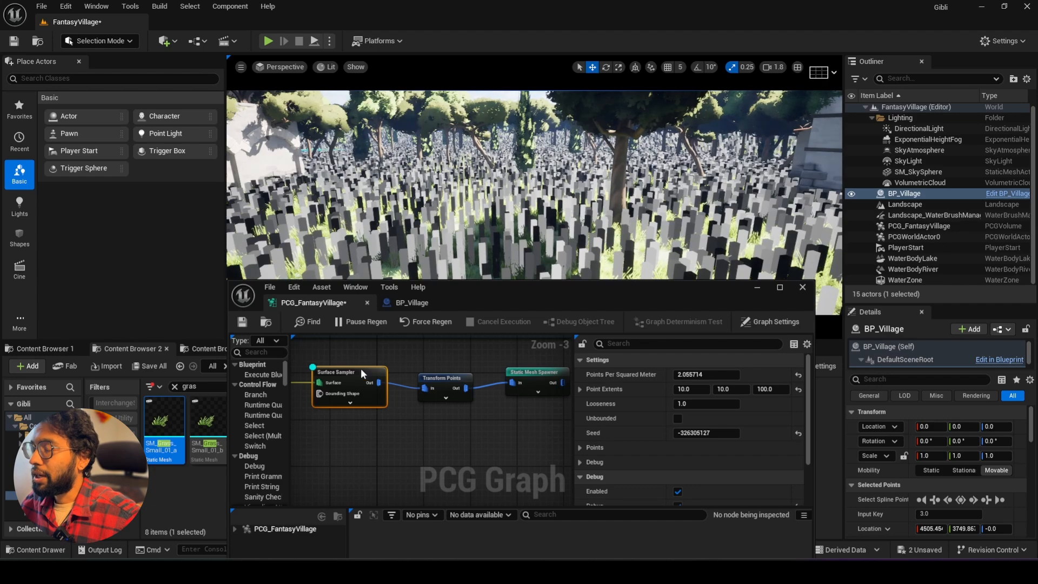
key(d)
right_drag(541, 216, 494, 174)
scroll(486, 232, up, 3)
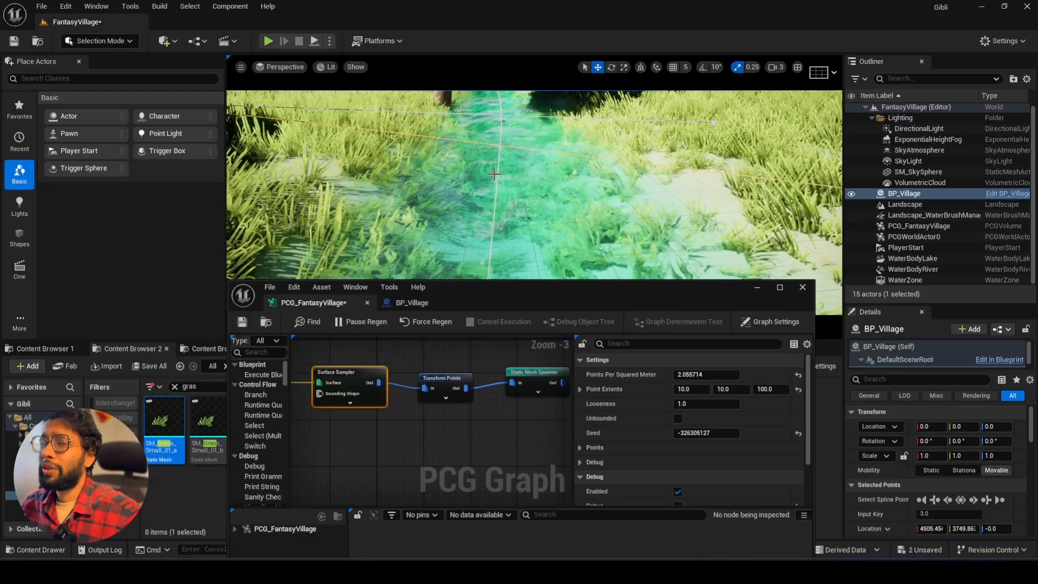
Move the grass Static Mesh Spawner away, add a Difference node before it and connect the Transform Points output to its Source.
drag(536, 370, 534, 381)
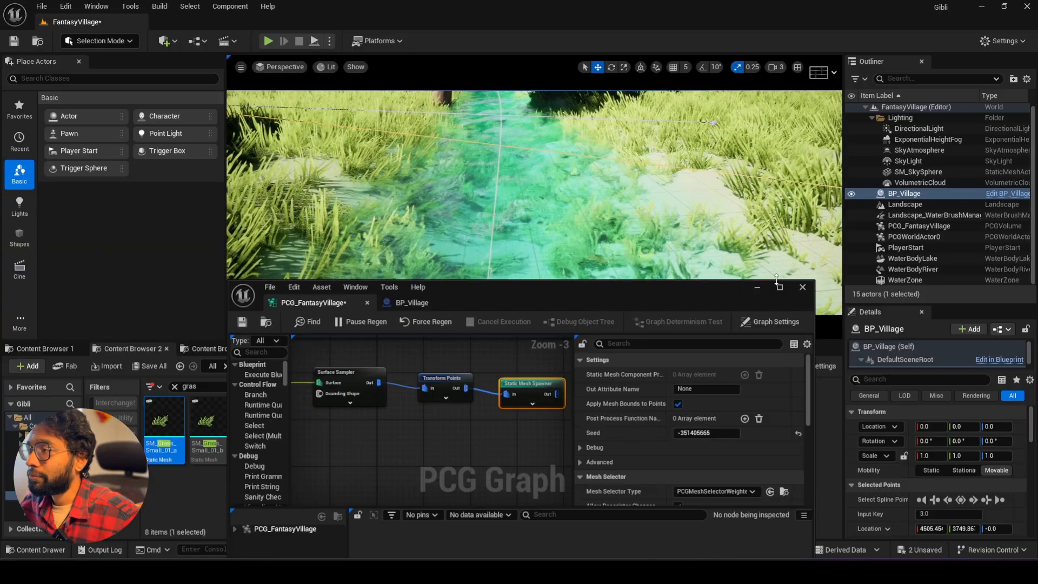
double_click(764, 290)
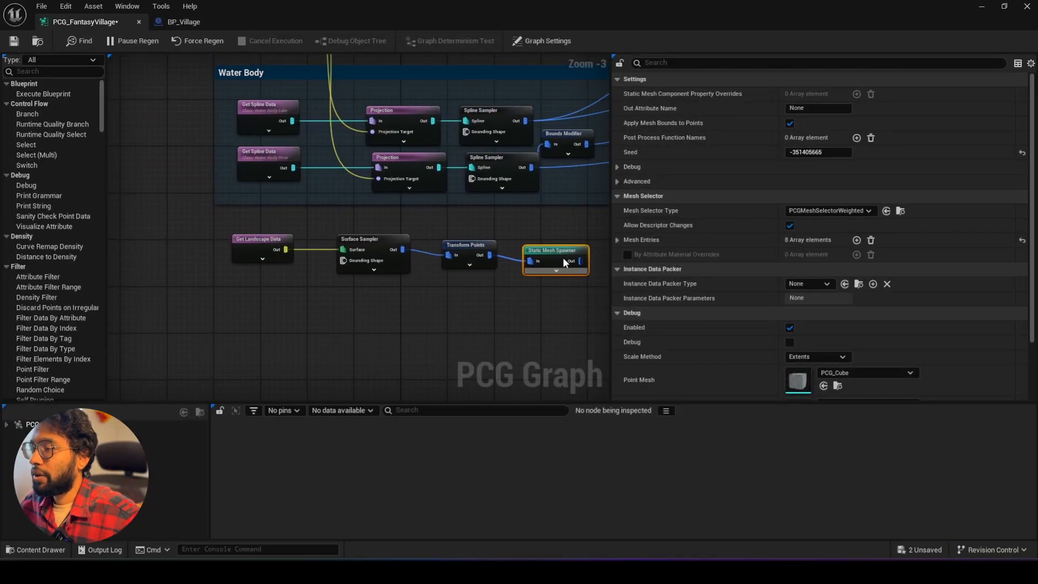
right_drag(511, 238, 334, 227)
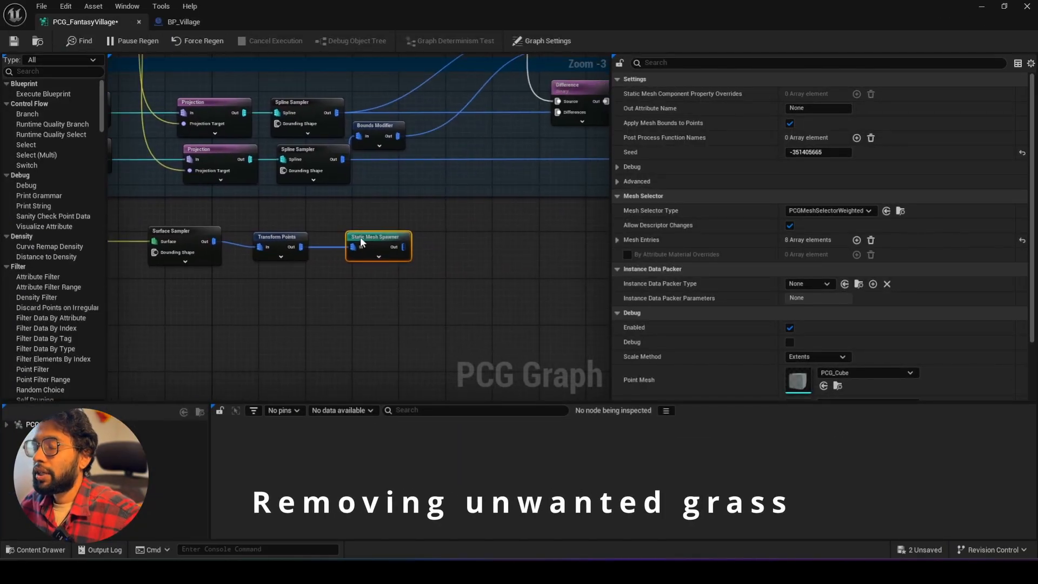
right_click(358, 288)
text(dif)
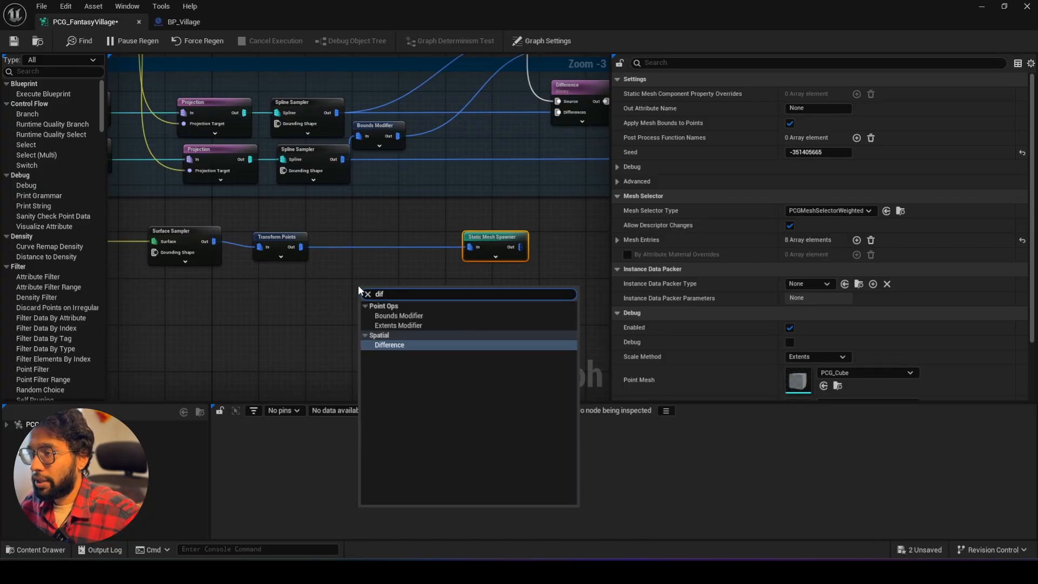
click(391, 346)
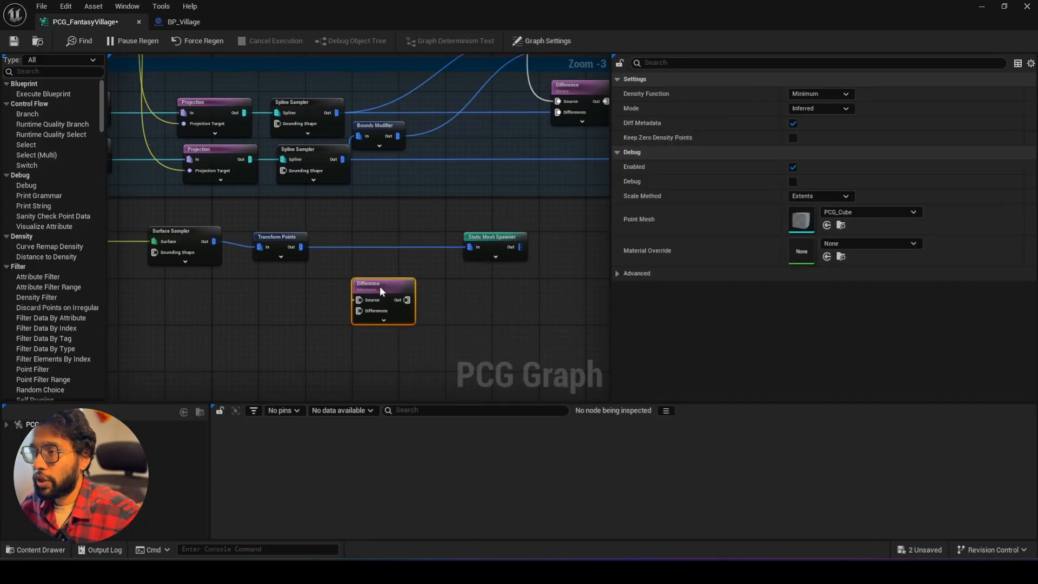
drag(379, 289, 382, 282)
drag(301, 247, 365, 295)
mouse_move(272, 293)
right_down()
mouse_move(319, 312)
mouse_move(479, 297)
mouse_move(280, 286)
right_up()
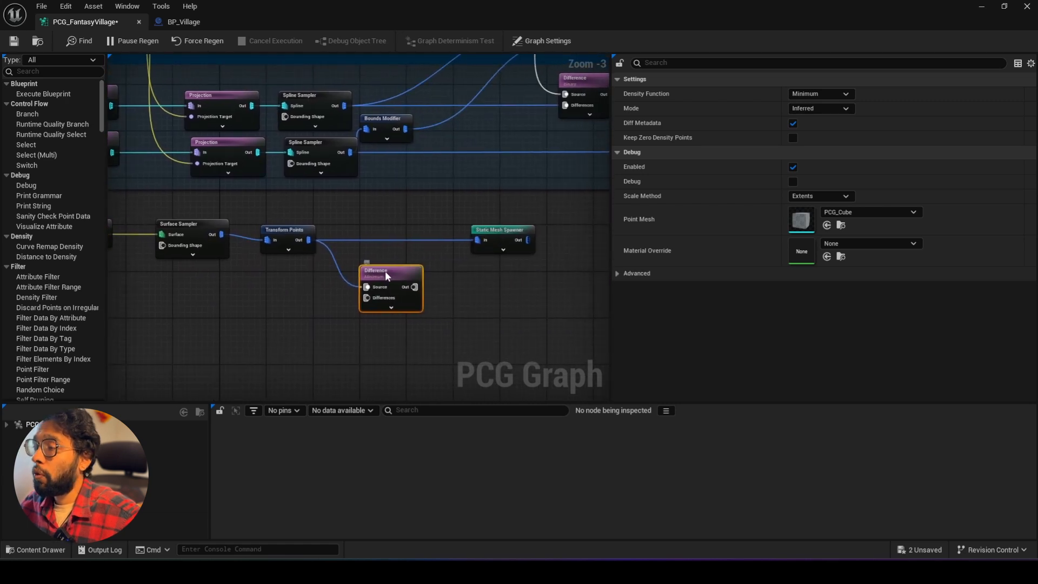
mouse_move(385, 271)
mouse_down()
mouse_move(394, 216)
mouse_move(394, 261)
mouse_up()
Shift the new Difference and spawner aside, and connect the lake's Spline Sampler and the river's Bounds Modifier outputs to its Differences input.
right_drag(394, 260, 360, 229)
scroll(400, 294, down, 2)
scroll(371, 234, up, 2)
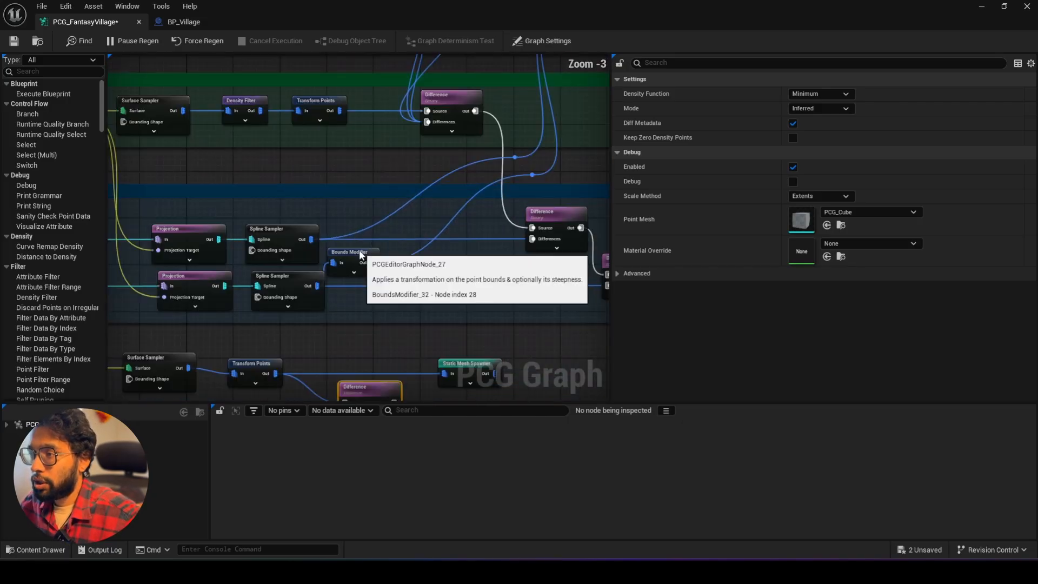
click(366, 255)
right_drag(419, 261, 373, 191)
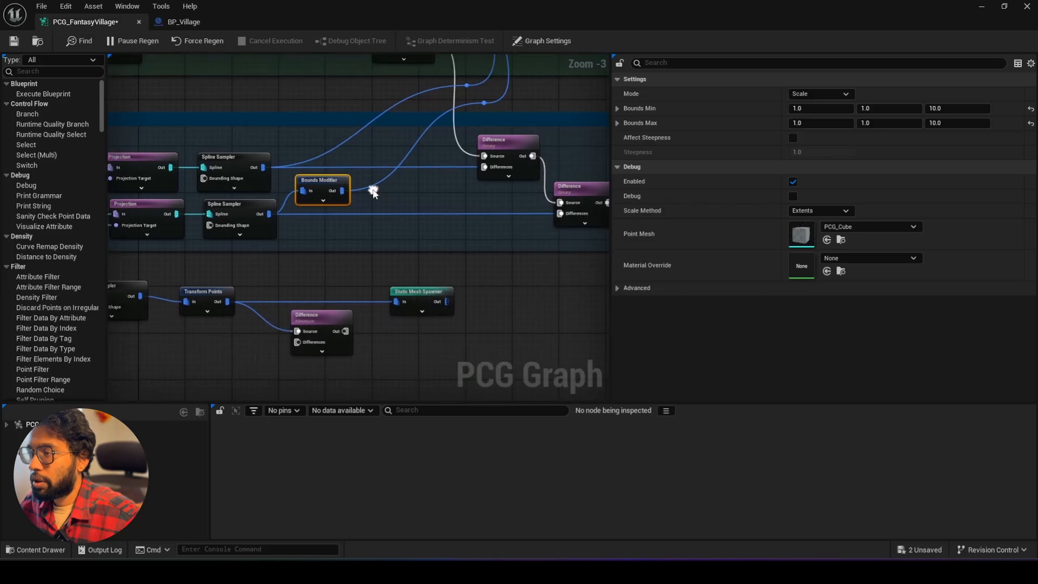
drag(459, 354, 289, 248)
drag(414, 291, 589, 291)
click(308, 231)
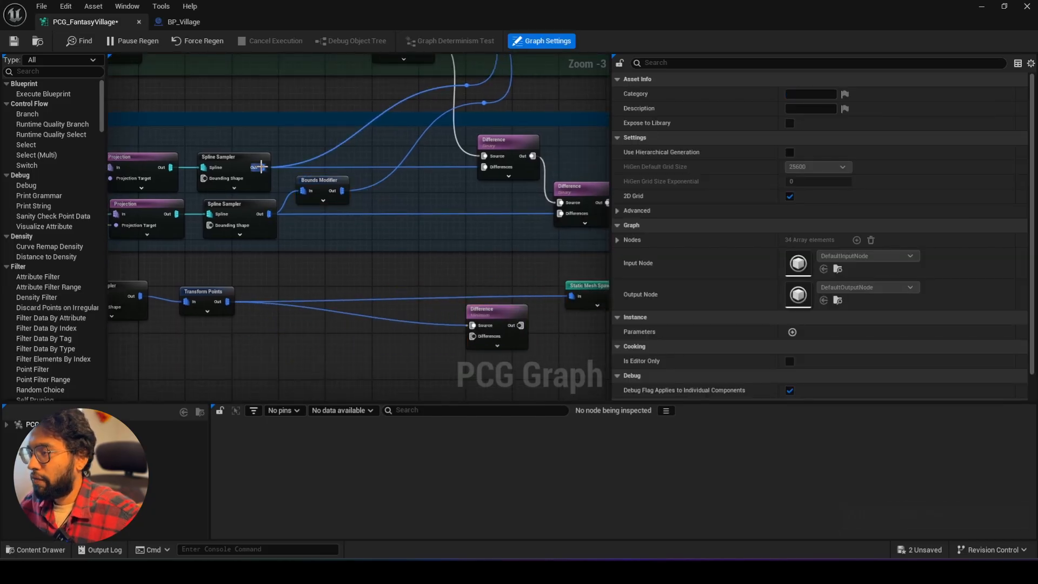
drag(261, 167, 303, 190)
drag(476, 337, 399, 331)
drag(472, 338, 477, 337)
Set the Difference's Density Function to Binary and place the node inline, feeding the grass Static Mesh Spawner.
click(493, 314)
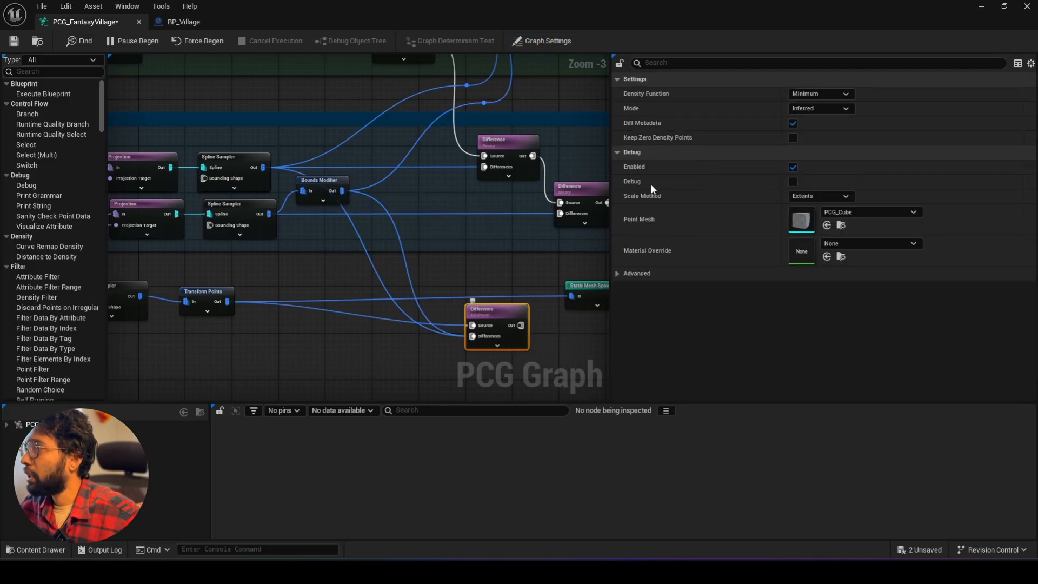
click(800, 95)
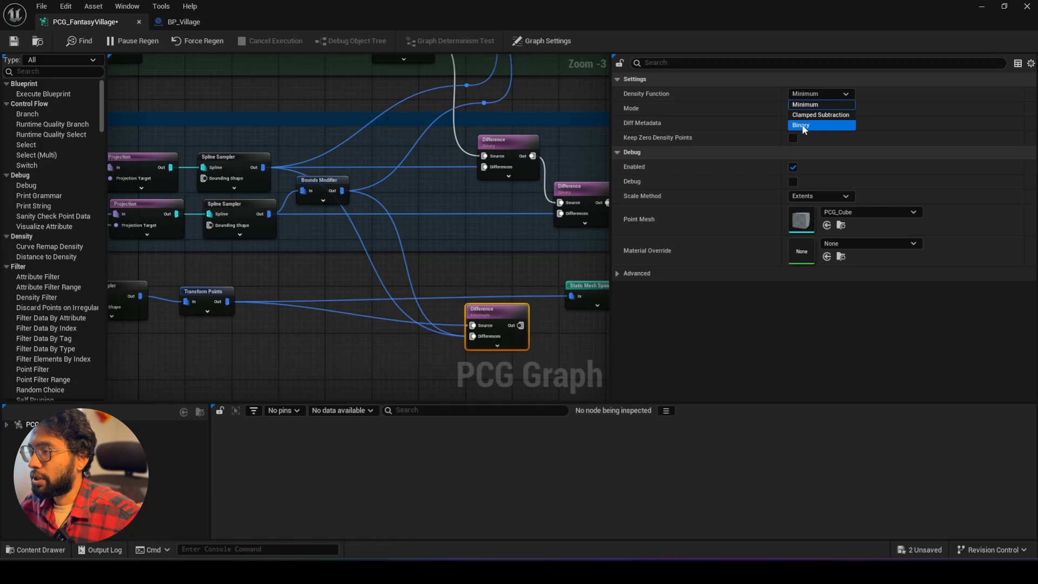
click(802, 126)
drag(499, 310, 583, 299)
click(427, 303)
drag(514, 292, 480, 312)
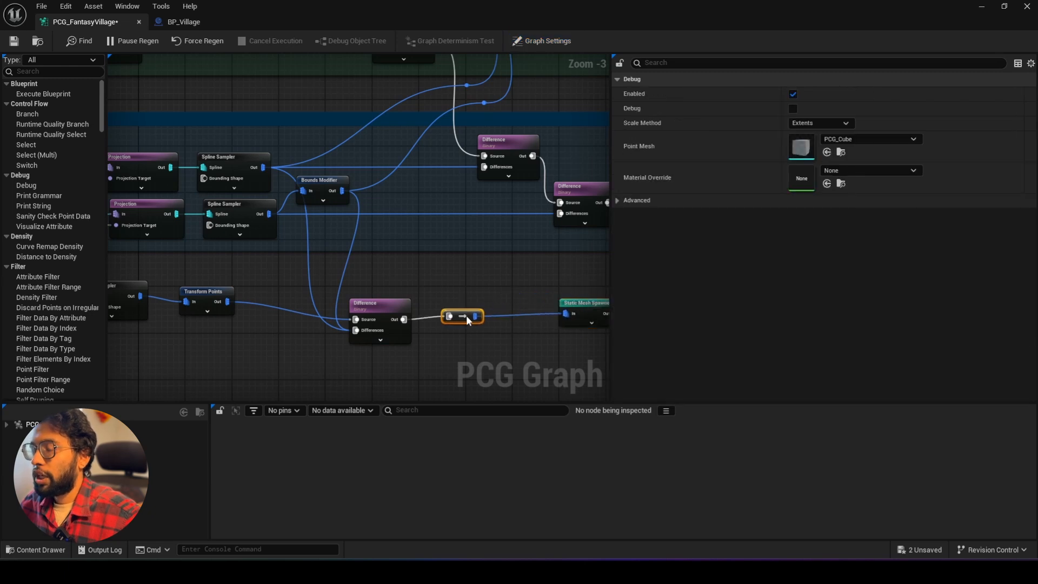
drag(371, 299, 377, 281)
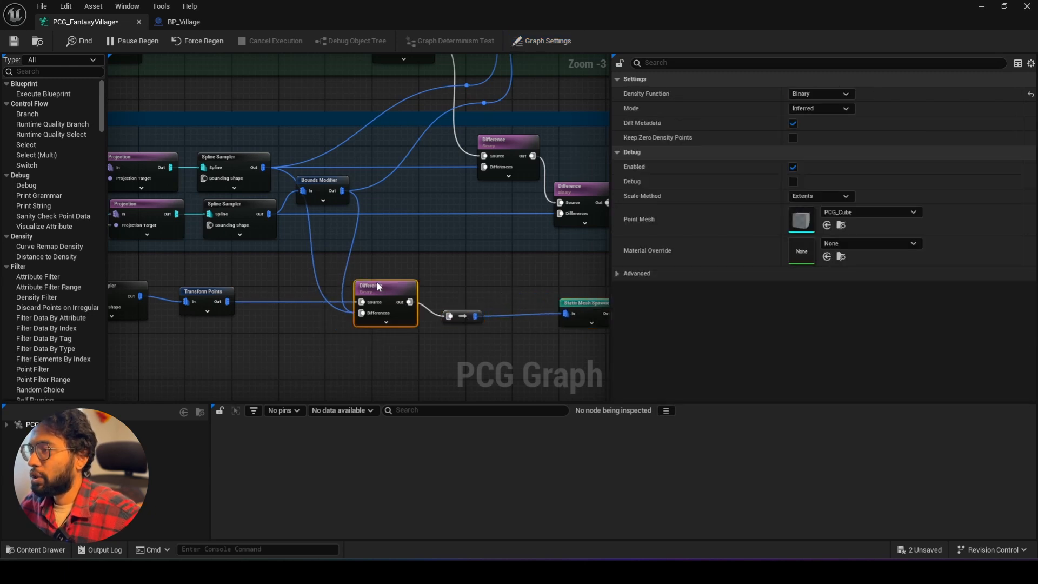
drag(580, 305, 525, 312)
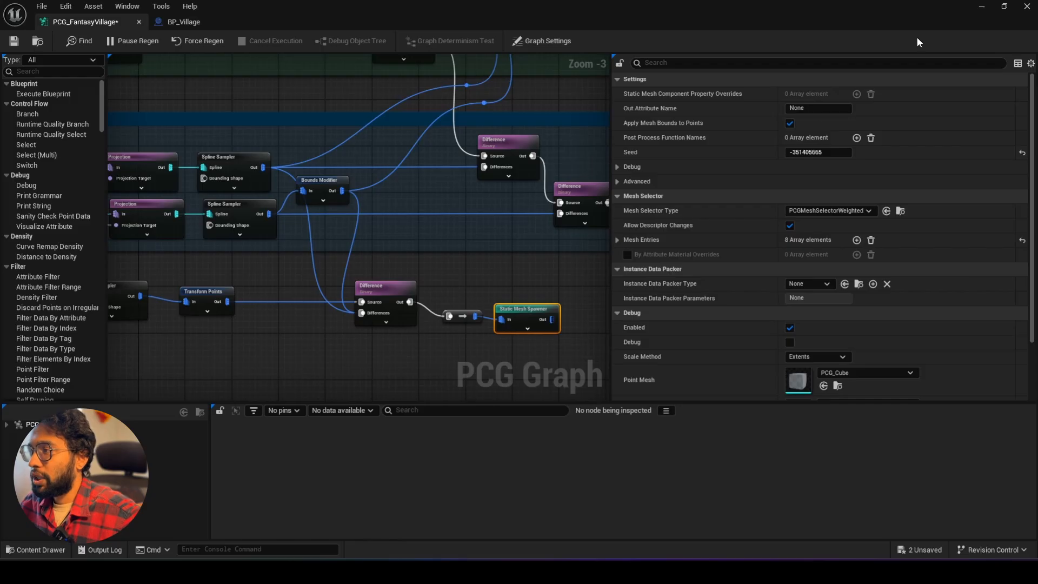
Restore the smaller graph editor window, inspect the river for leftover grass in the viewport, and save the level and PCG graph.
click(1004, 6)
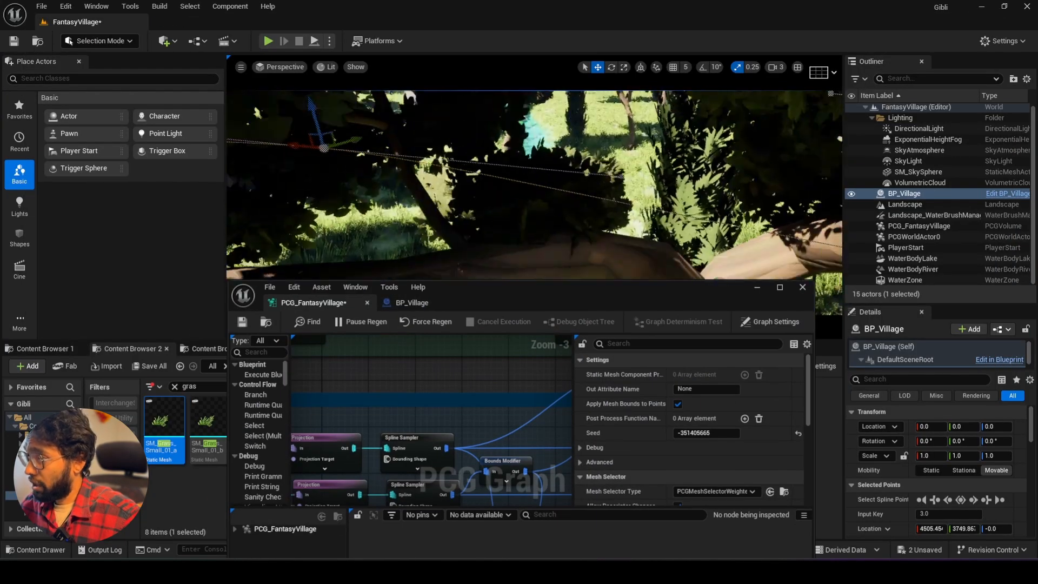
scroll(531, 207, down, 3)
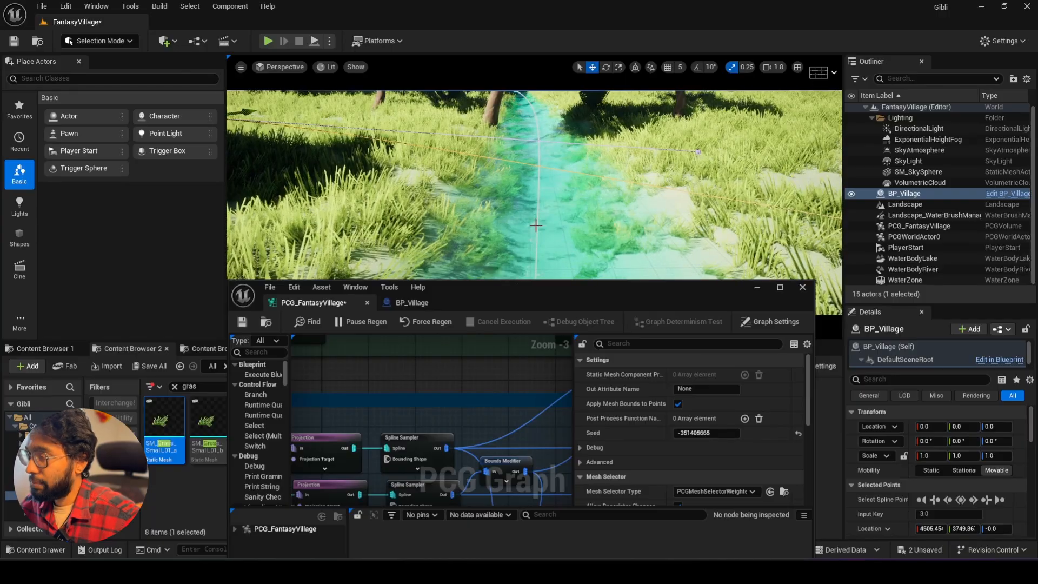
mouse_move(538, 225)
right_down()
mouse_move(524, 212)
mouse_move(555, 215)
right_up()
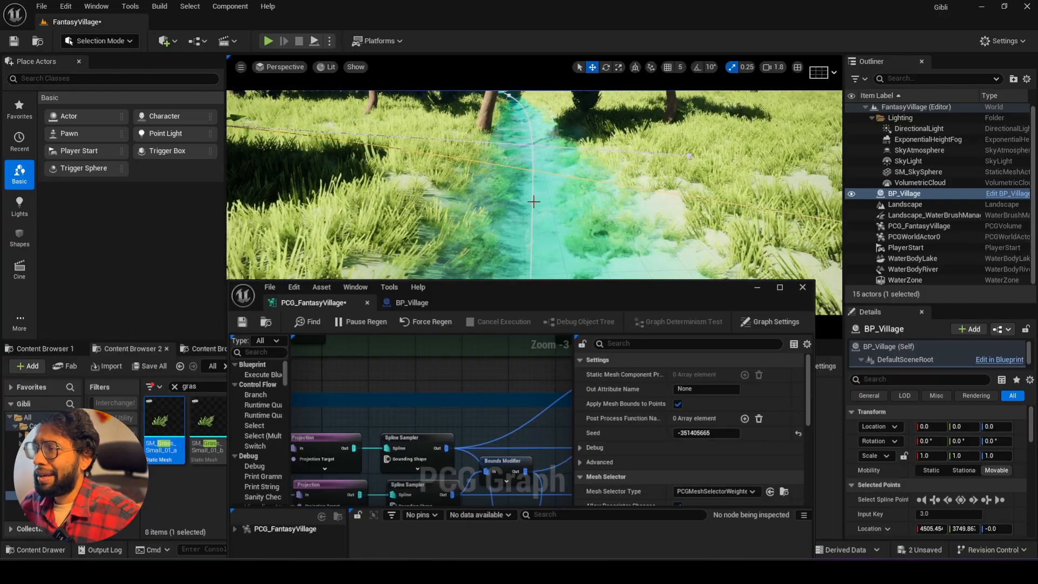
mouse_move(535, 202)
right_down()
mouse_move(503, 175)
mouse_move(568, 224)
mouse_move(535, 200)
mouse_move(562, 198)
mouse_move(532, 195)
mouse_move(530, 216)
mouse_move(509, 189)
mouse_move(533, 202)
mouse_move(513, 195)
mouse_move(522, 187)
mouse_move(517, 194)
mouse_move(533, 201)
right_up()
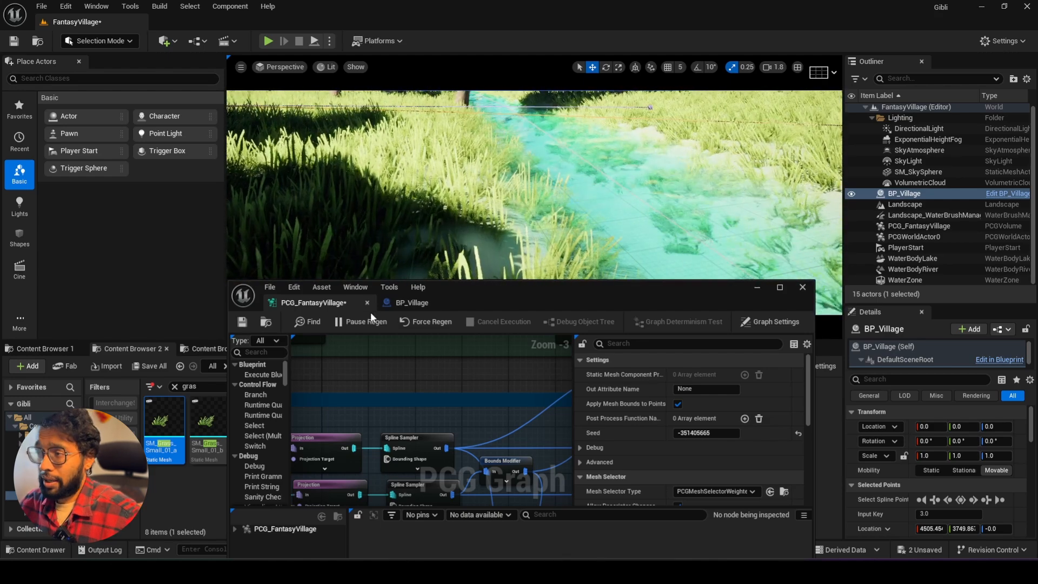
key(ctrl+s)
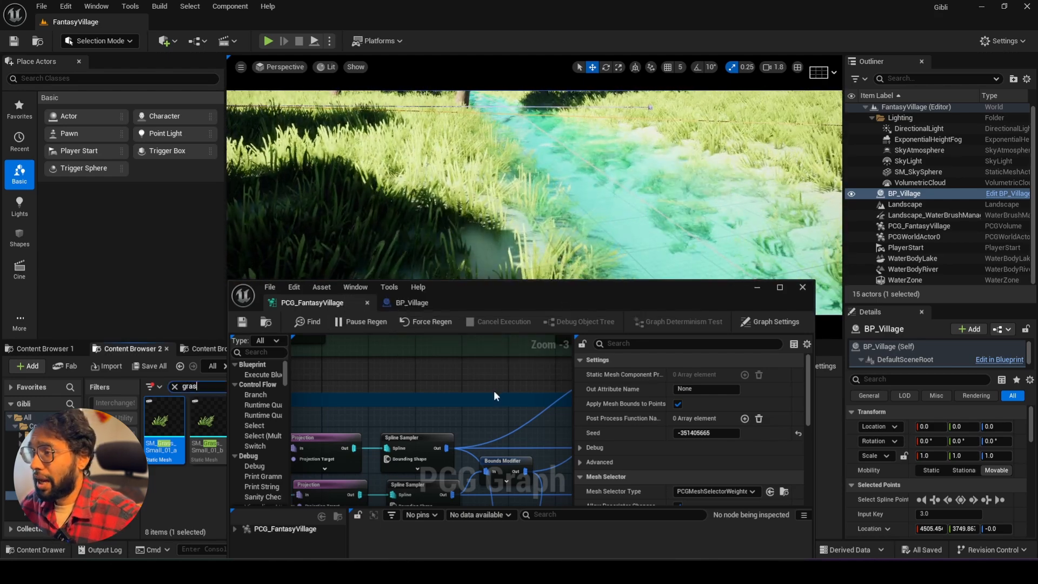
Wrap all the grass nodes in a comment box titled "Grass" and color it green.
scroll(489, 390, down, 5)
click(779, 288)
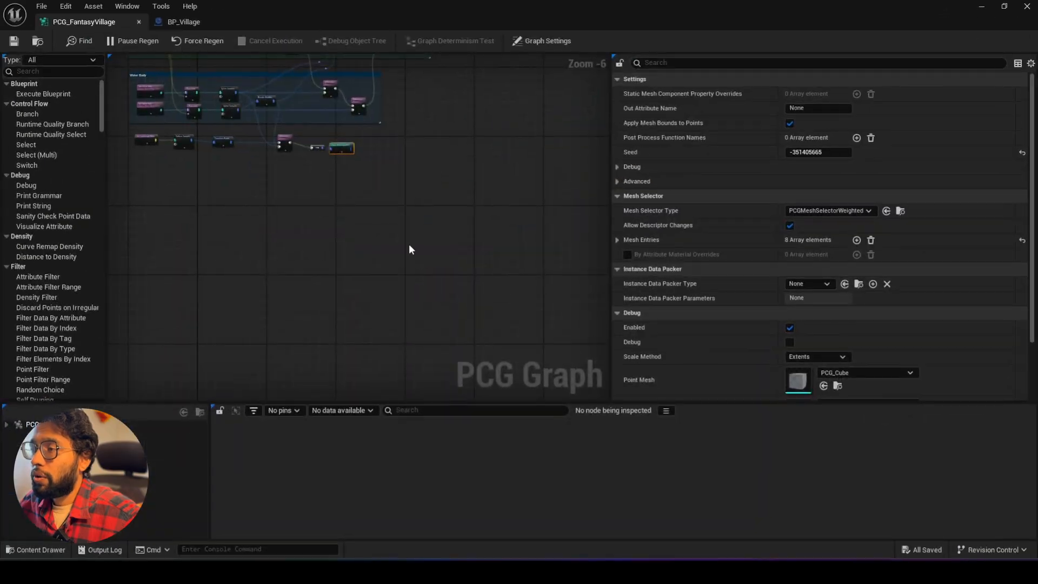
drag(258, 224, 256, 223)
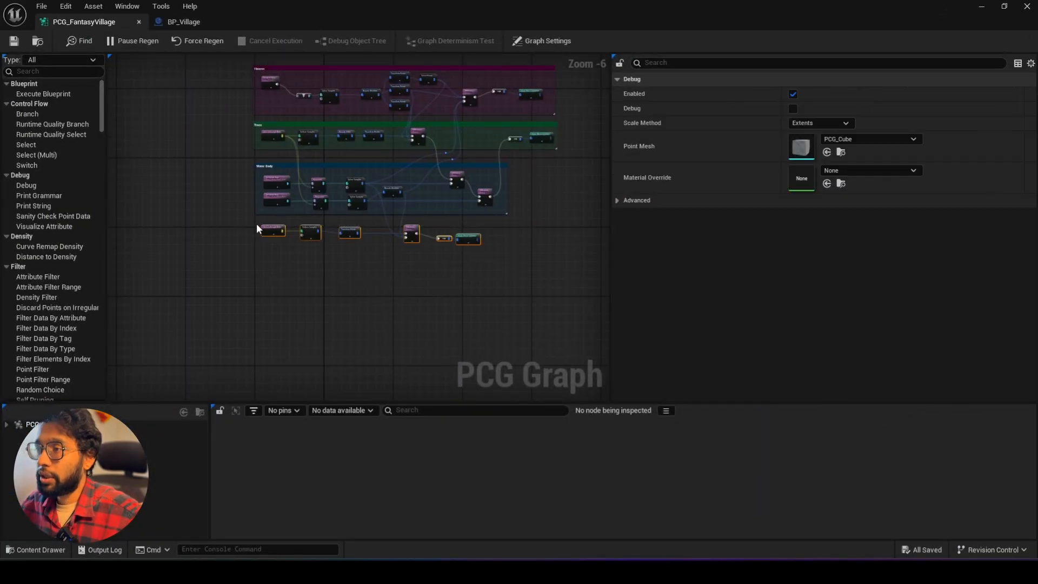
key(c)
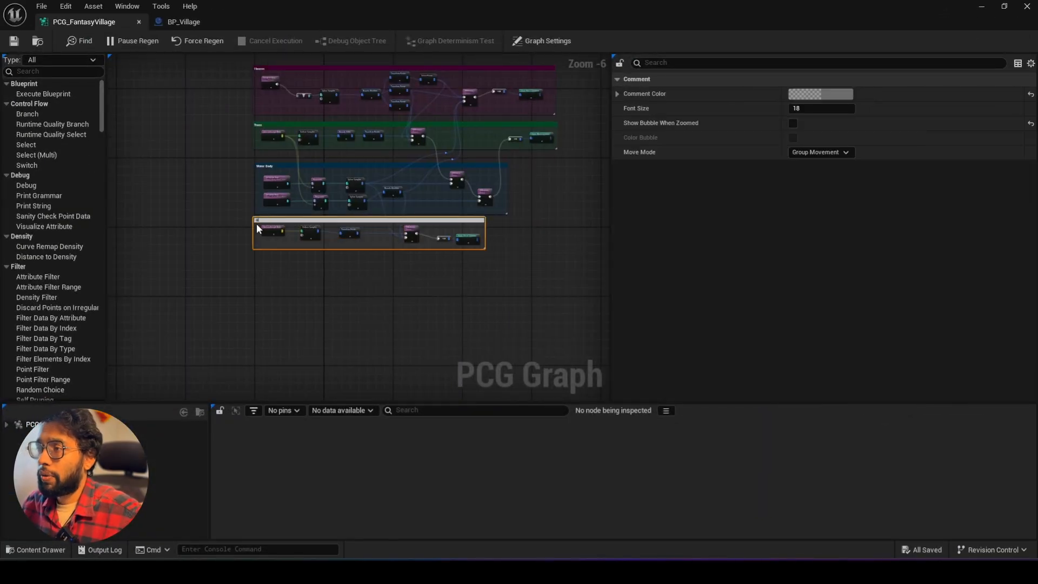
text(Grass)
key(Return)
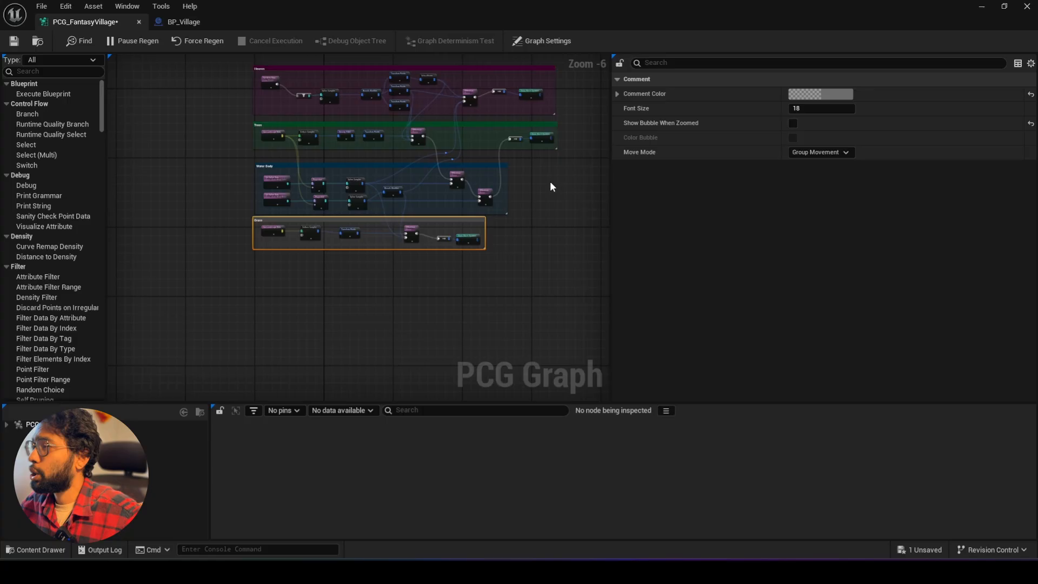
click(816, 94)
drag(669, 193, 635, 241)
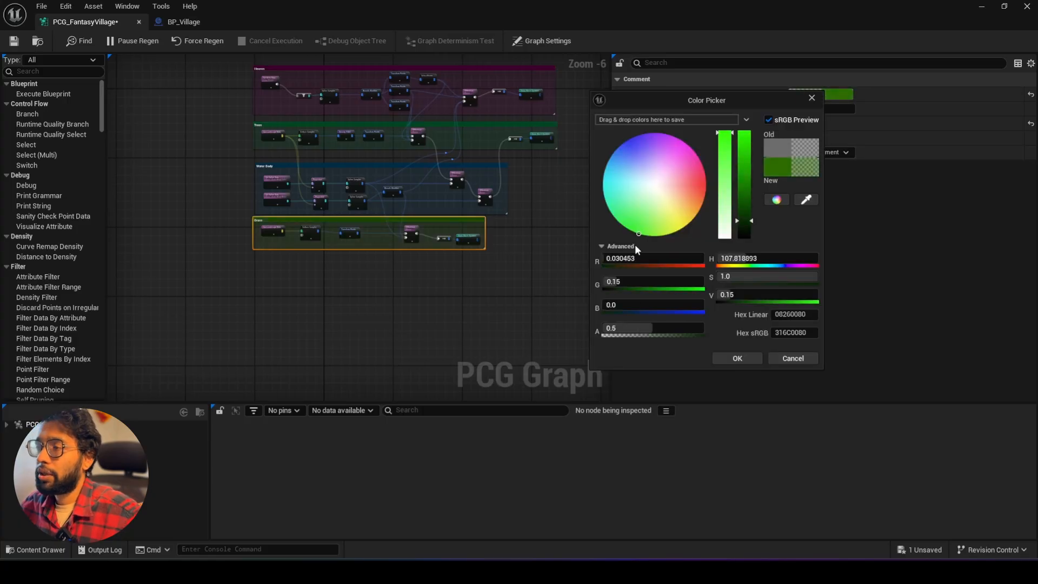
click(738, 359)
Widen the graph canvas by shrinking the node details area beside it.
scroll(451, 286, up, 1)
right_drag(449, 286, 484, 311)
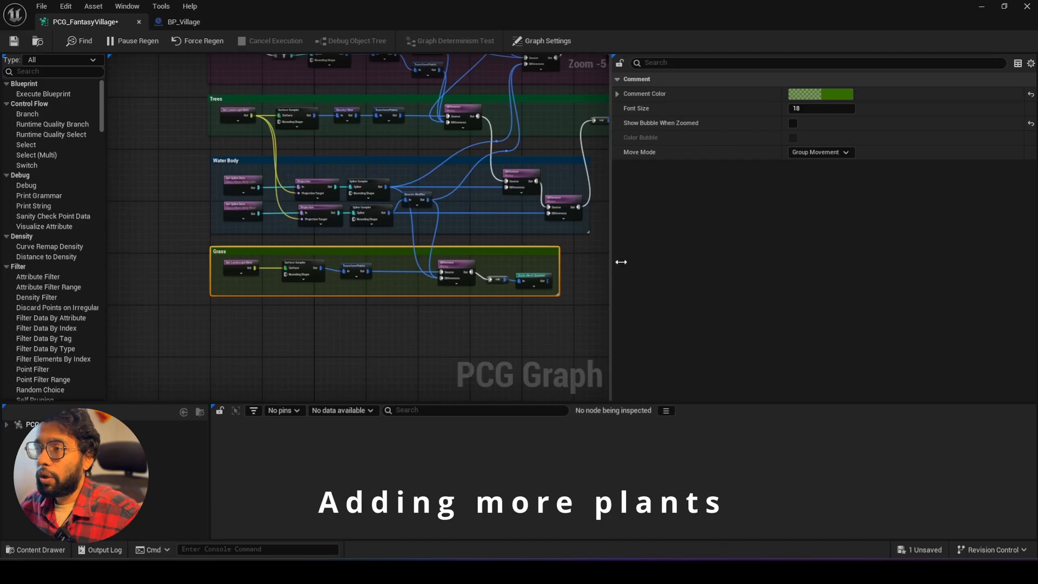
drag(611, 262, 795, 274)
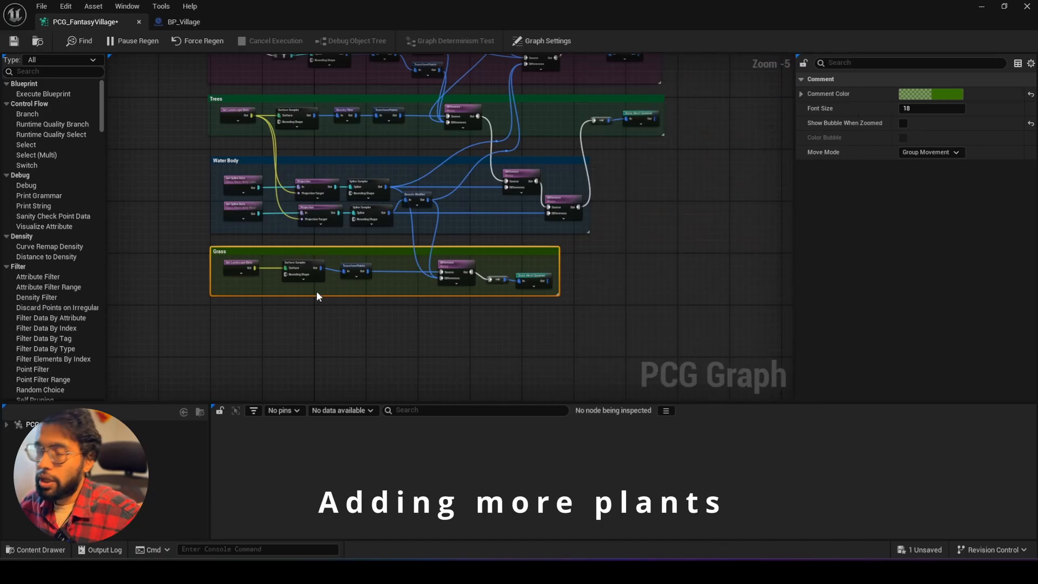
right_click(241, 319)
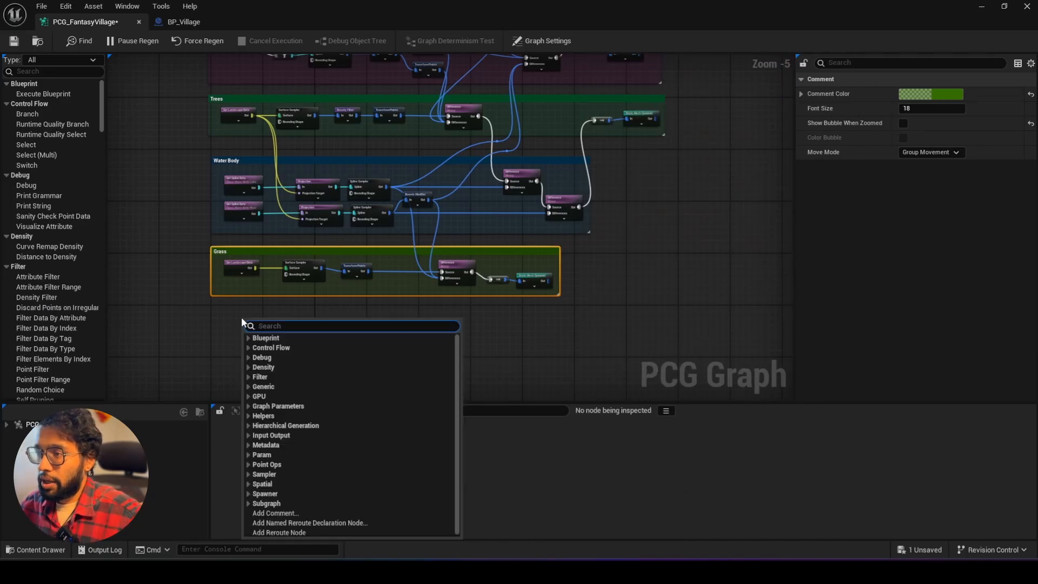
scroll(238, 248, up, 2)
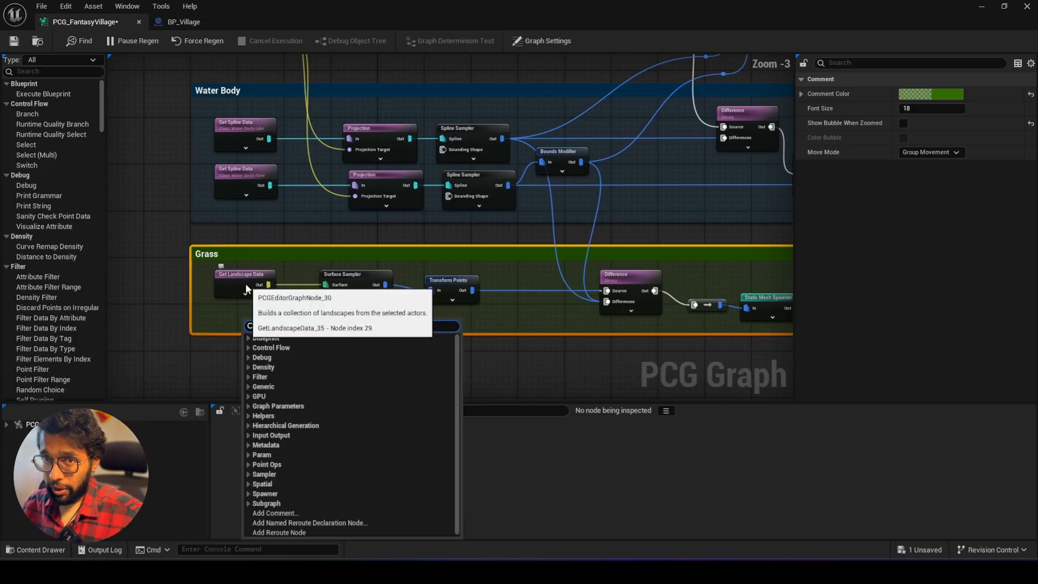
click(244, 278)
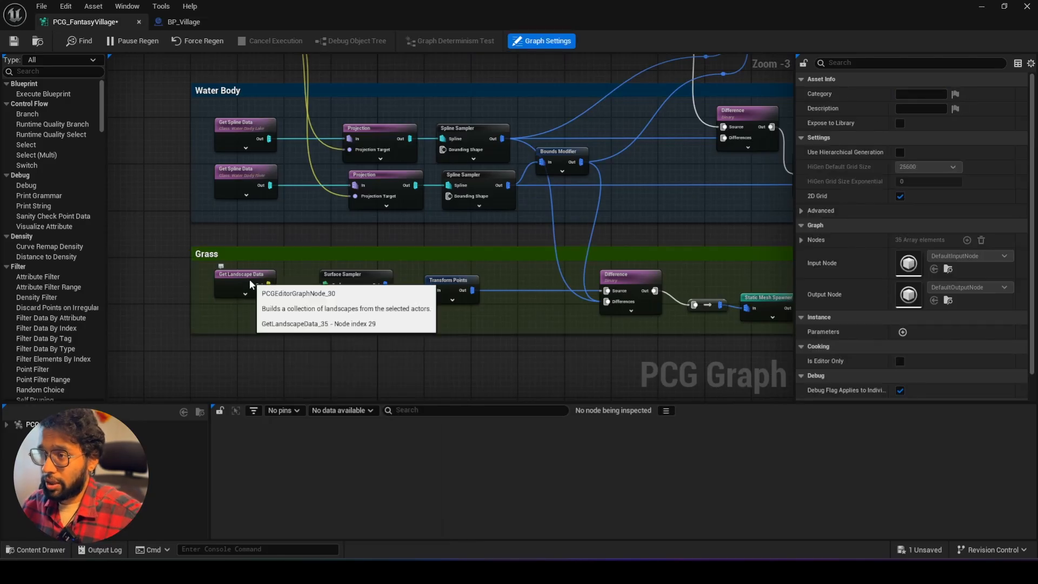
scroll(288, 304, up, 2)
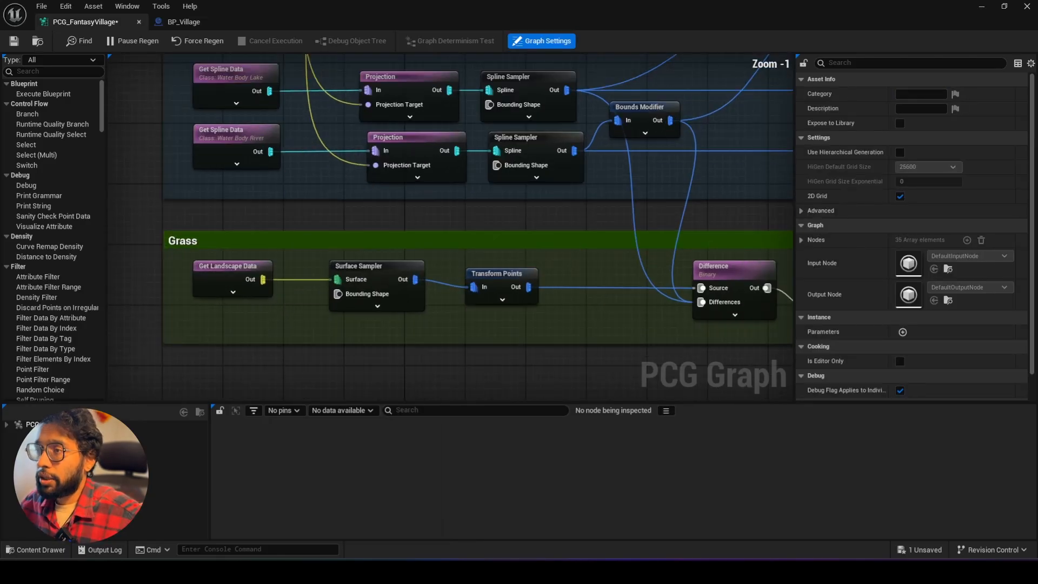
right_drag(285, 302, 224, 197)
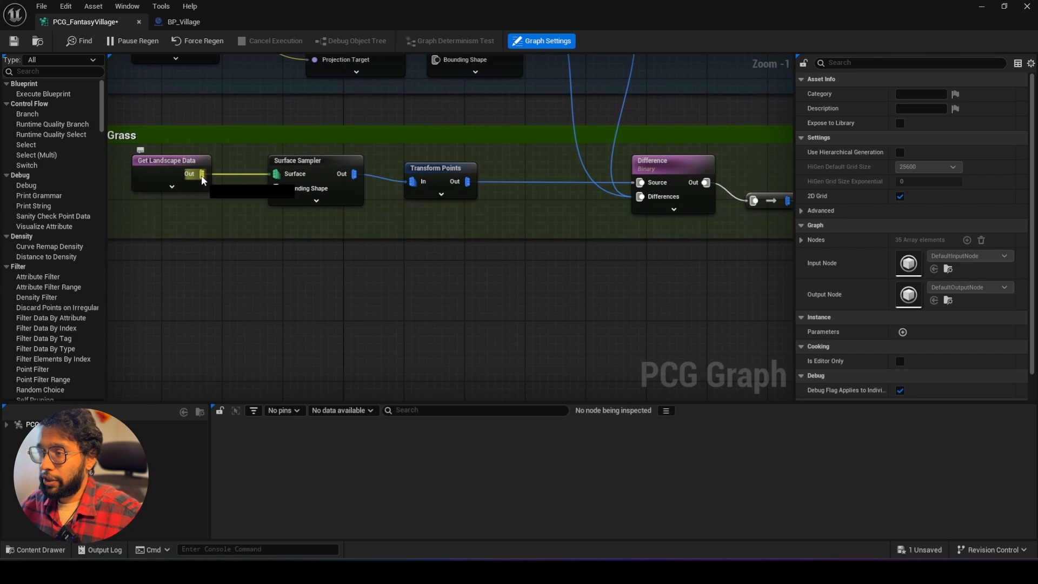
Branch a second Surface Sampler off Get Landscape Data, placing it below the Grass comment box.
drag(202, 176, 253, 268)
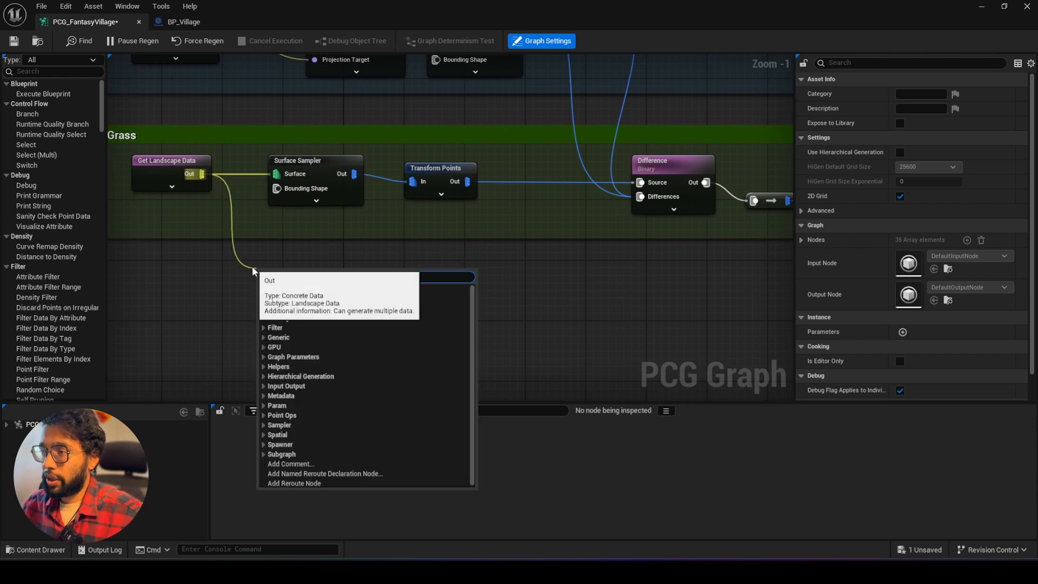
text(surf)
click(287, 318)
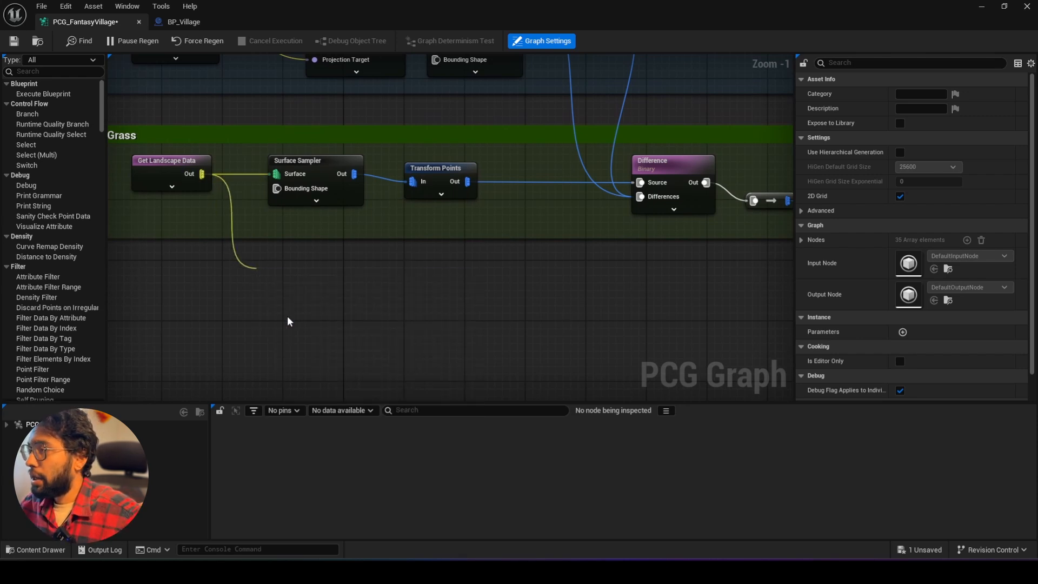
Add a Transform Points node after the new Surface Sampler and set its Rotation Max Z to 360.
drag(318, 269, 449, 274)
text(tra)
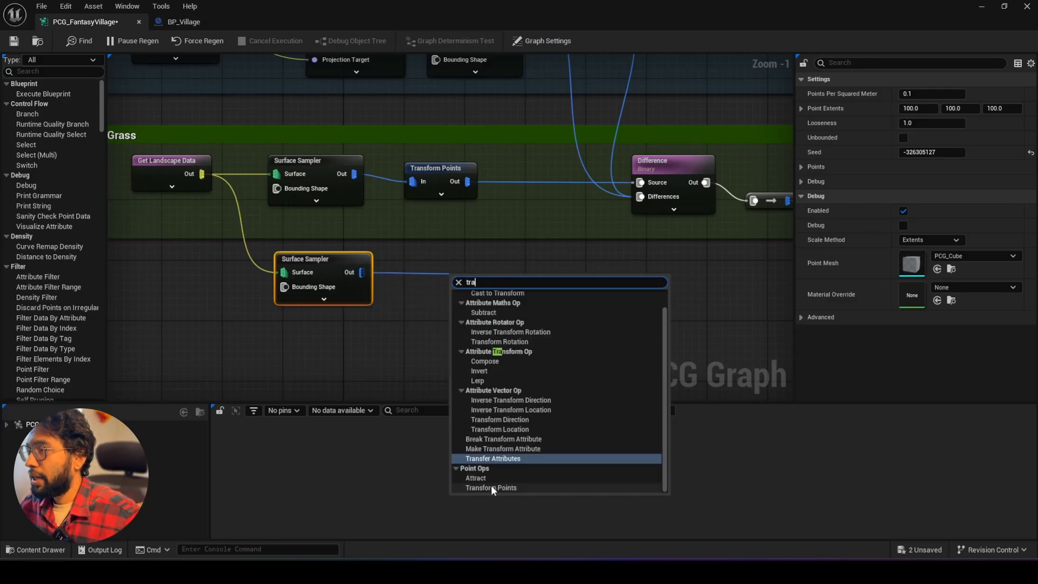
click(491, 487)
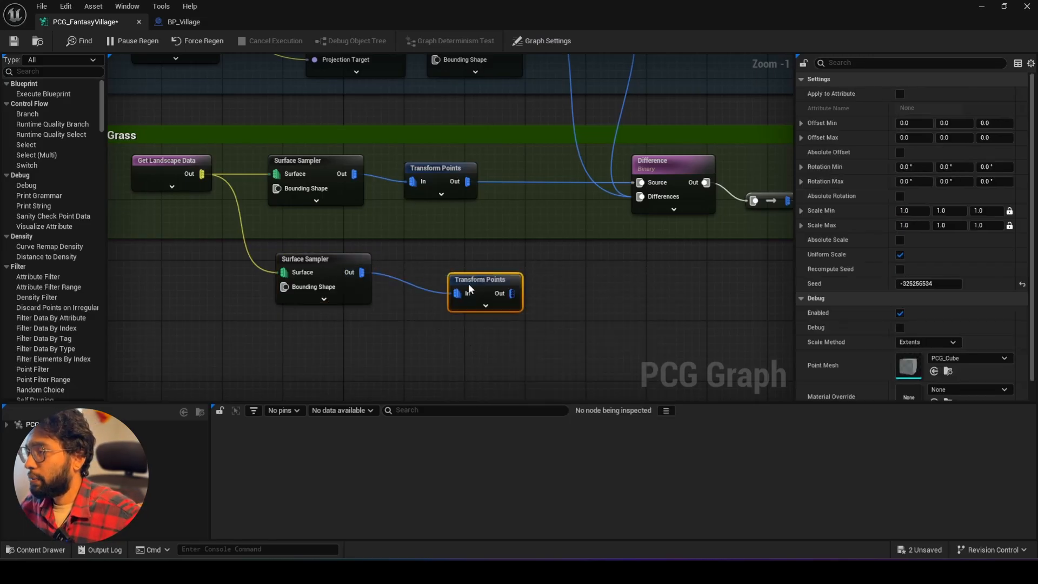
drag(436, 270, 436, 268)
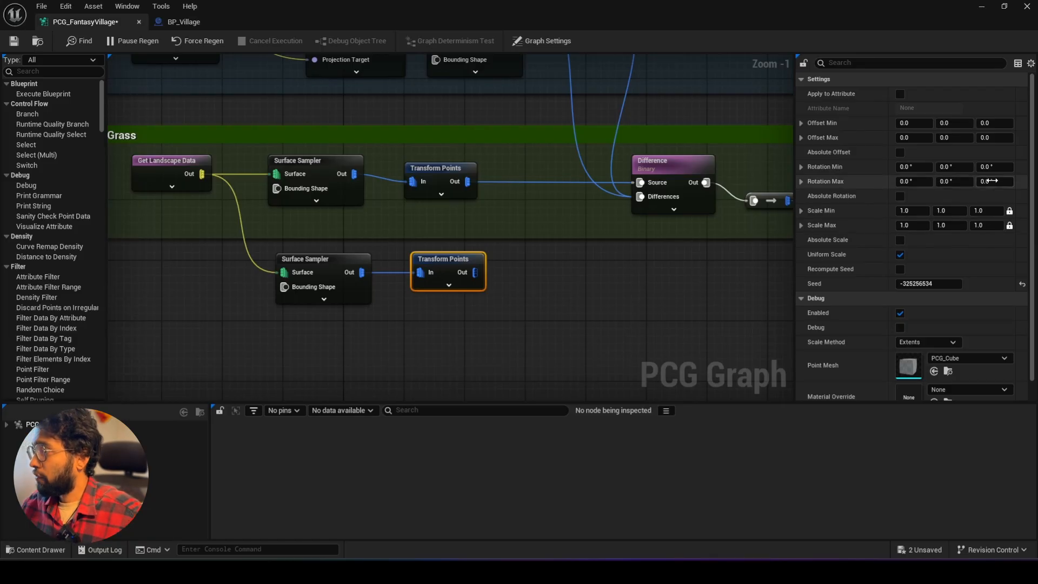
click(990, 182)
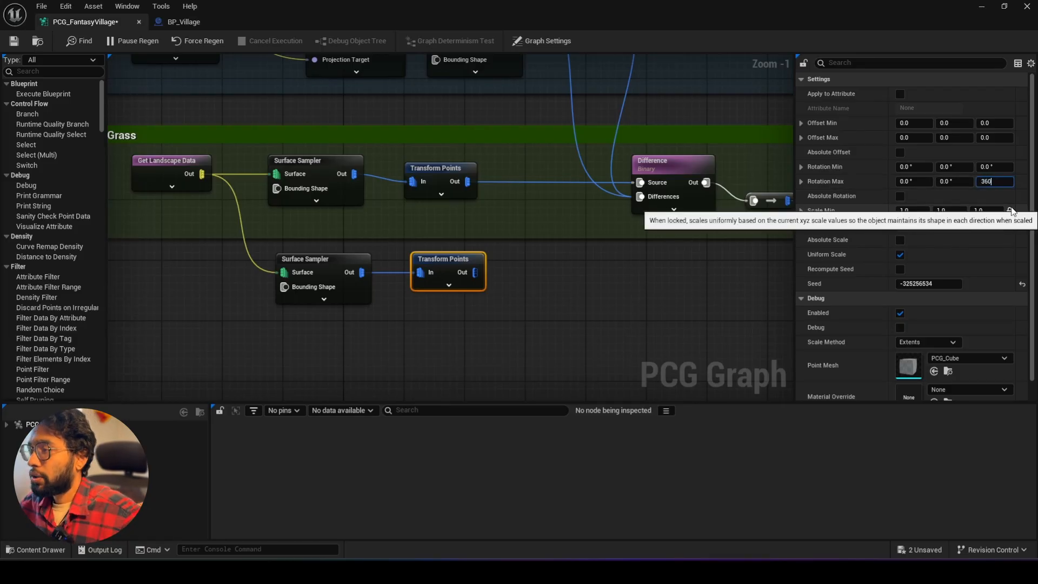
key(Return)
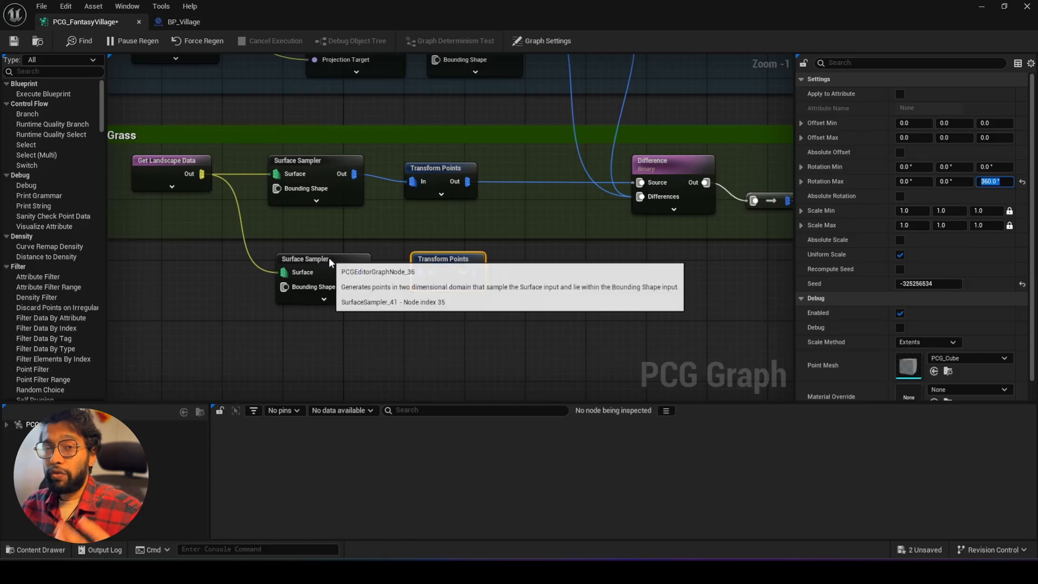
Insert a Density Filter between the new Surface Sampler and Transform Points, and align the nodes in a row.
drag(476, 273, 518, 279)
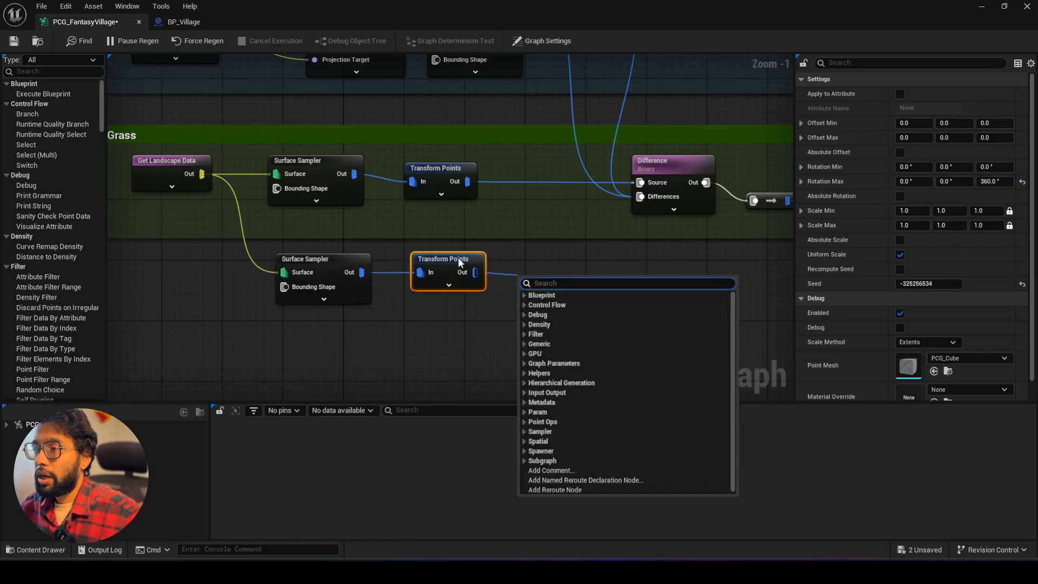
drag(460, 263, 543, 263)
drag(361, 272, 408, 326)
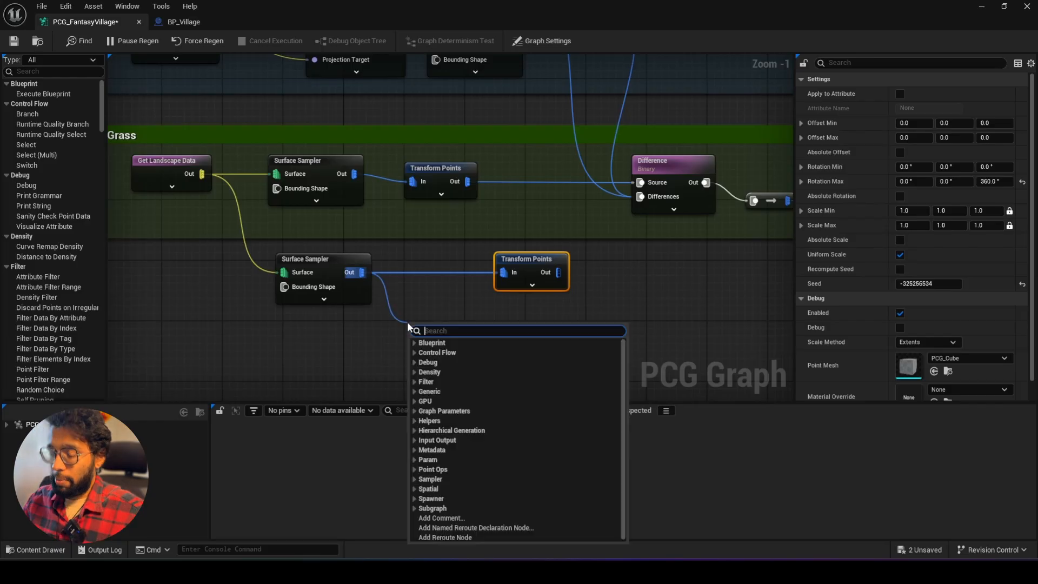
text(densi)
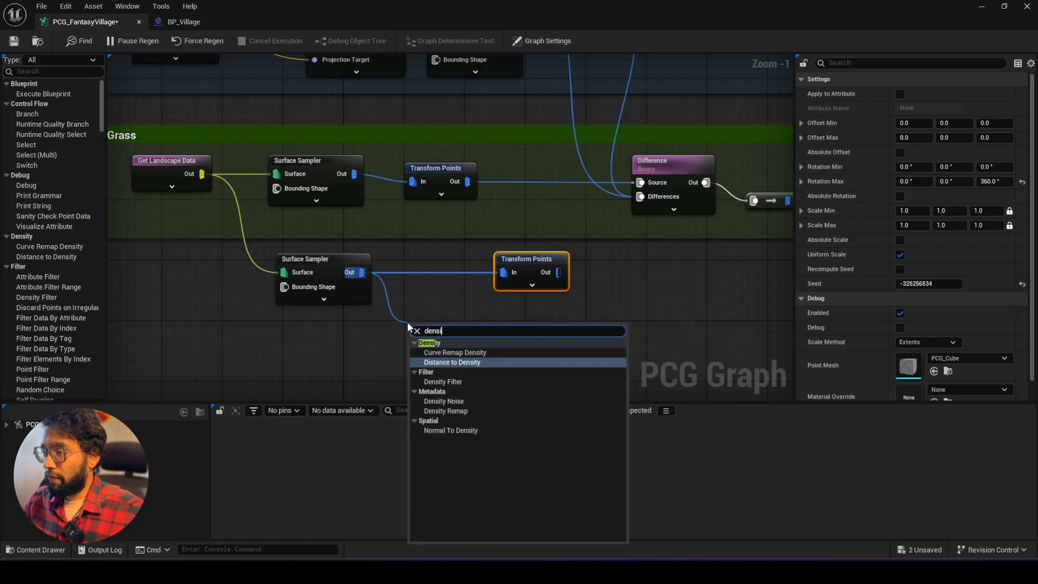
click(444, 382)
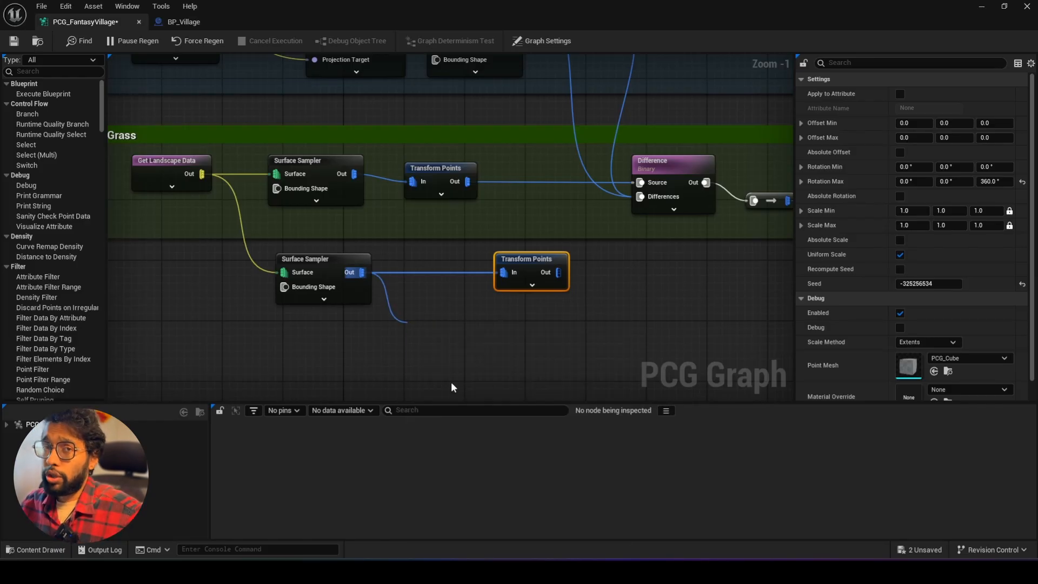
alt+click(448, 274)
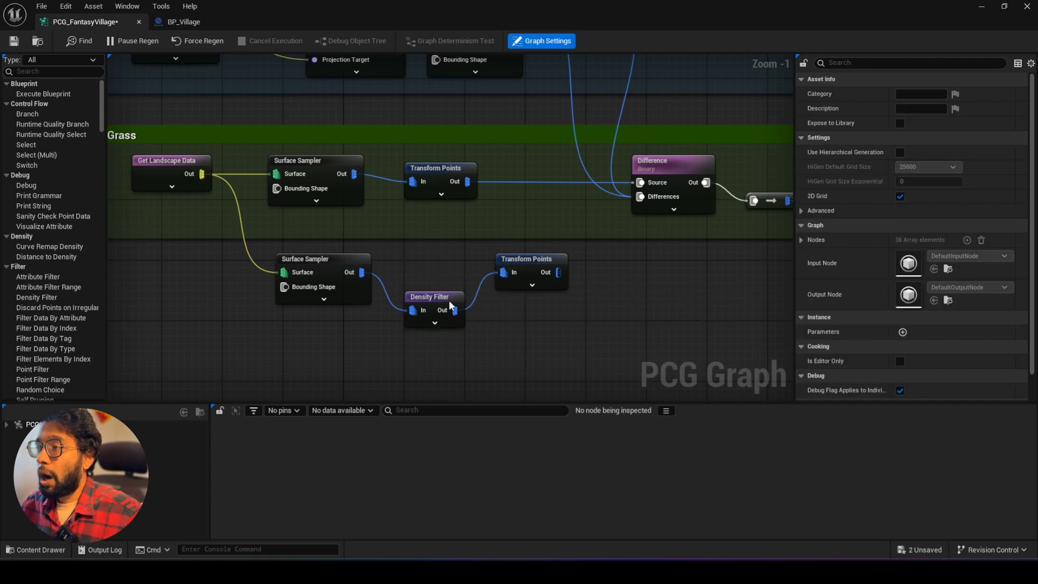
drag(431, 298, 431, 267)
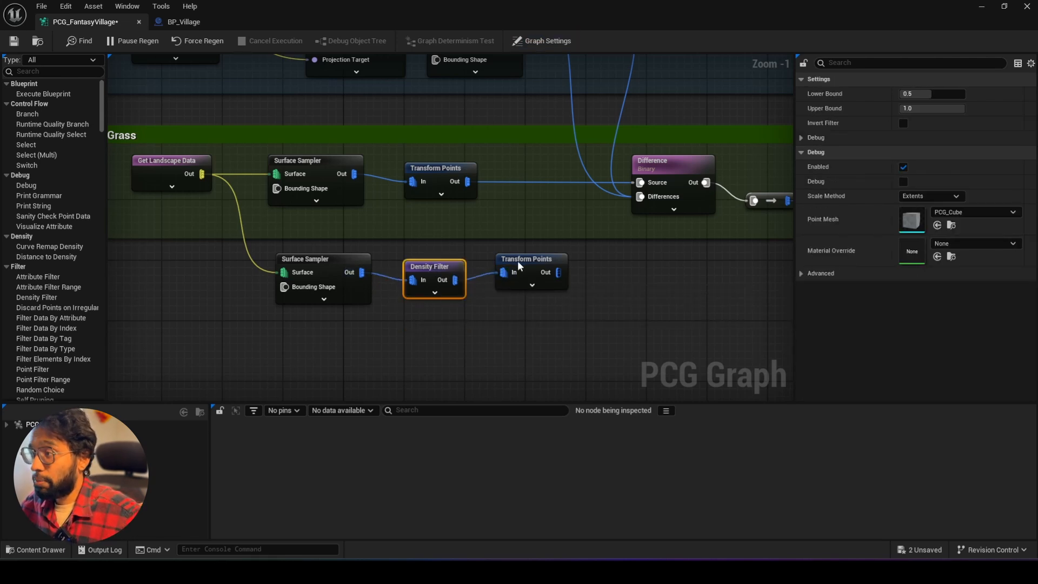
drag(519, 265, 520, 272)
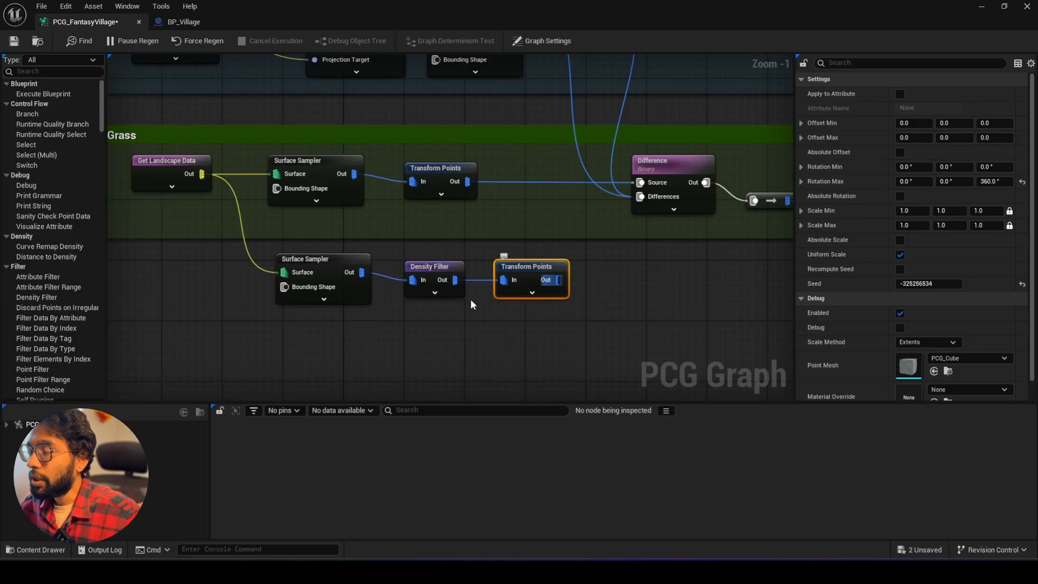
Restore the smaller graph window over the level and enable debug display on the Density Filter.
click(342, 259)
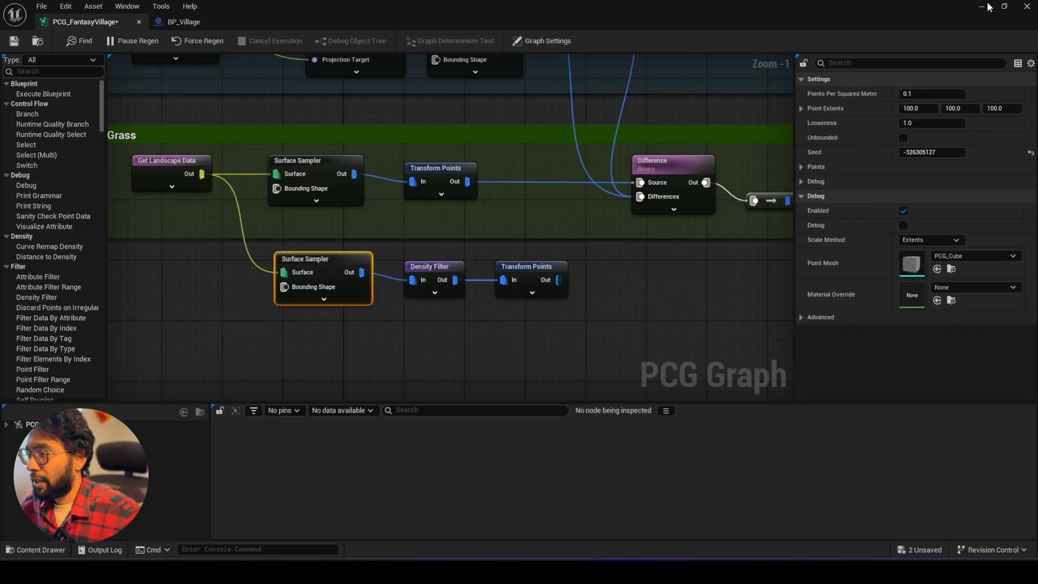
click(1005, 6)
scroll(479, 354, down, 5)
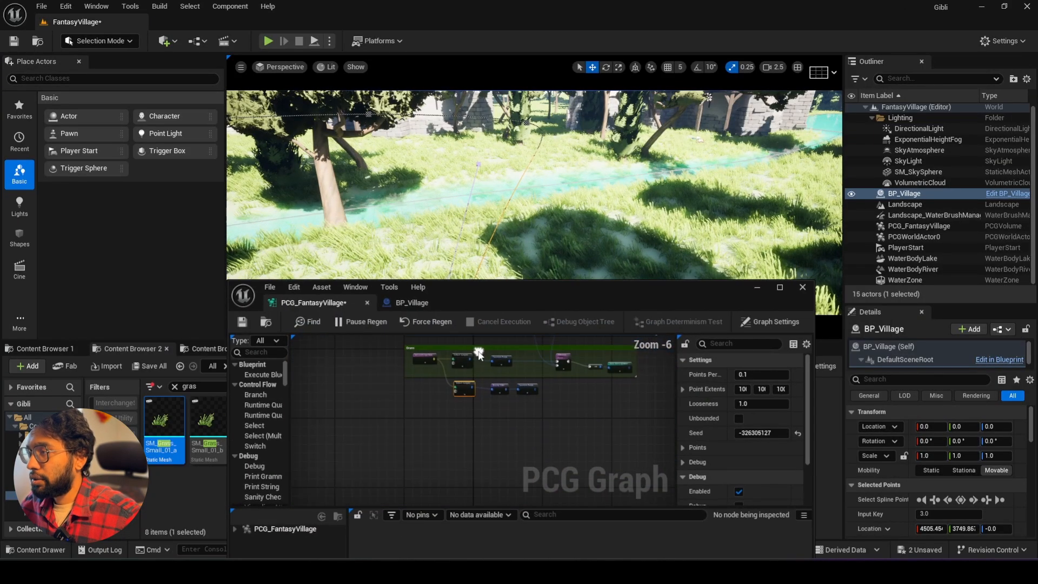
scroll(503, 383, up, 2)
click(514, 402)
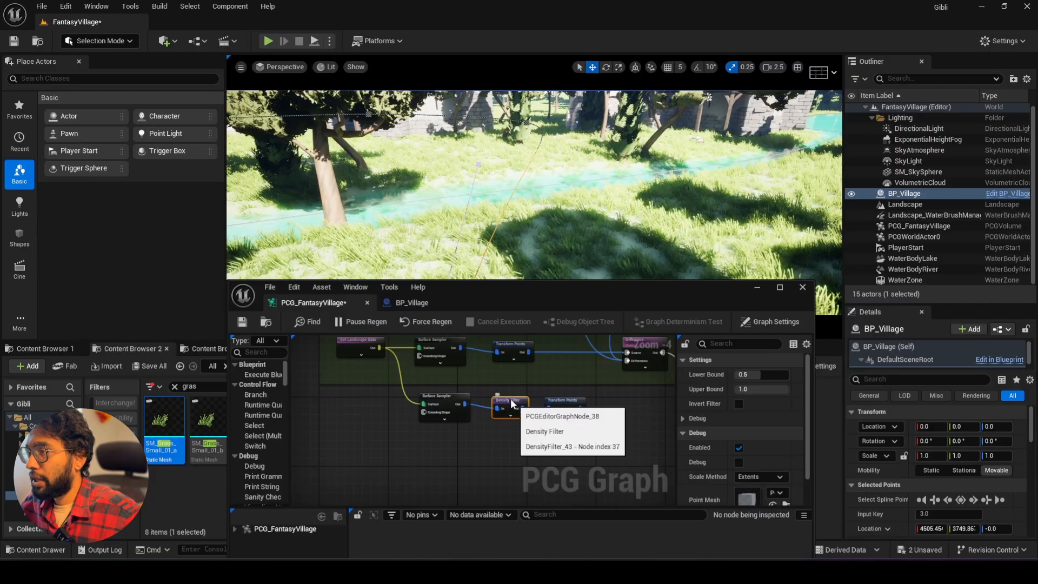
key(d)
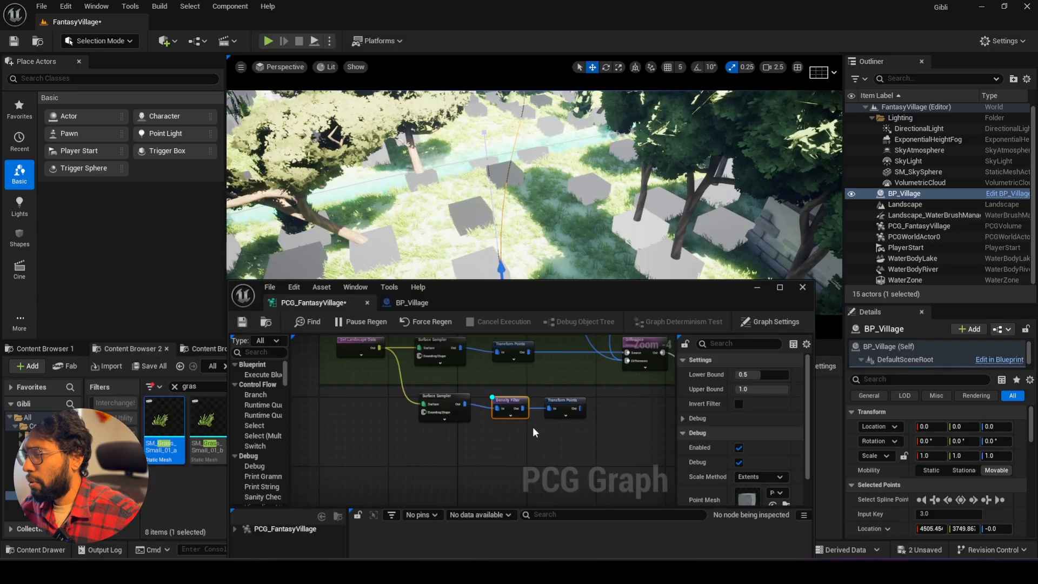
scroll(590, 423, up, 1)
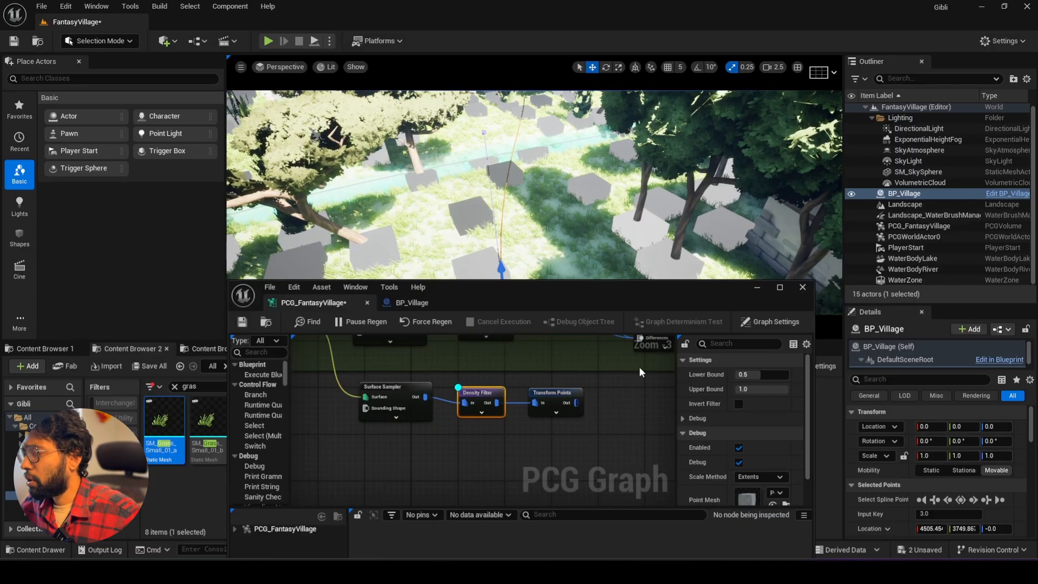
Raise the Density Filter's Lower Bound to about 0.83 and inspect the debug points in the viewport.
drag(568, 393, 591, 394)
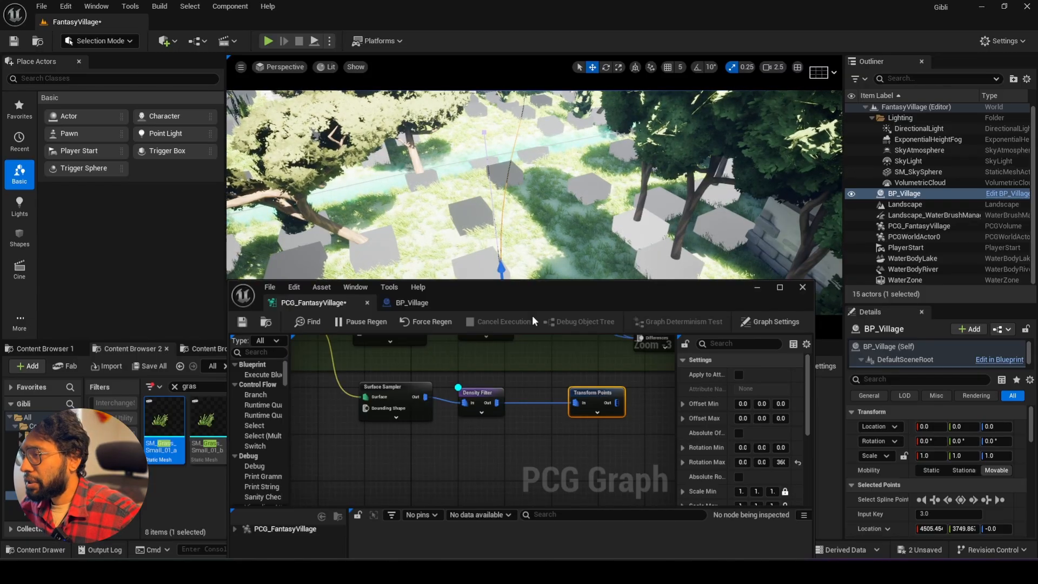
right_drag(524, 385, 490, 370)
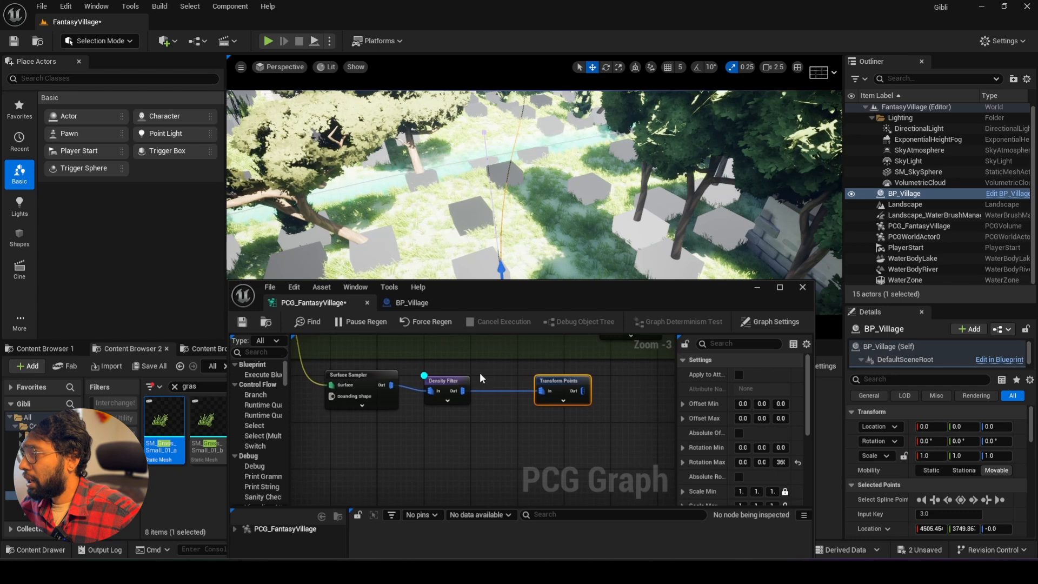
click(450, 384)
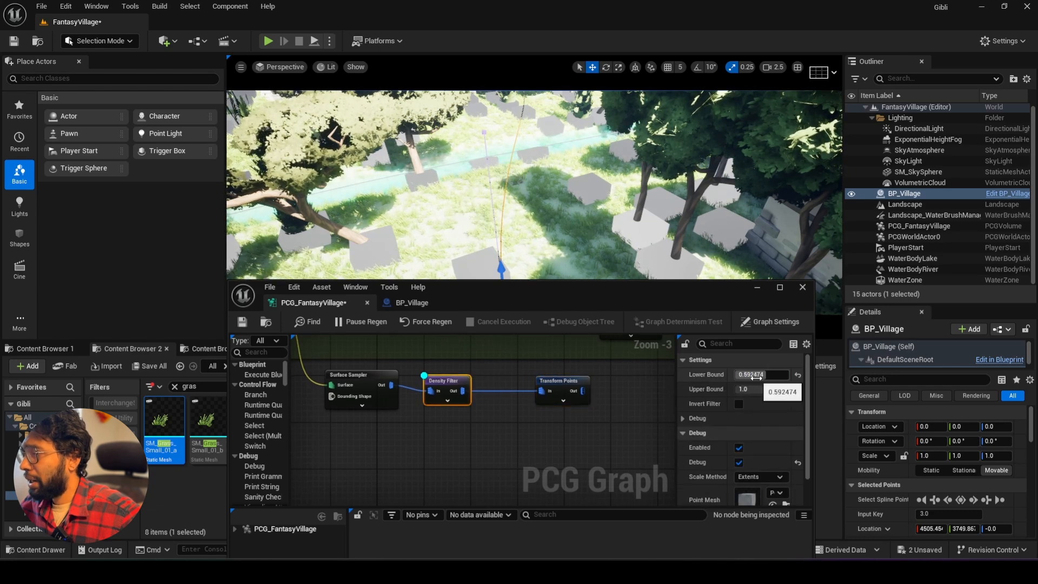
drag(756, 377, 764, 377)
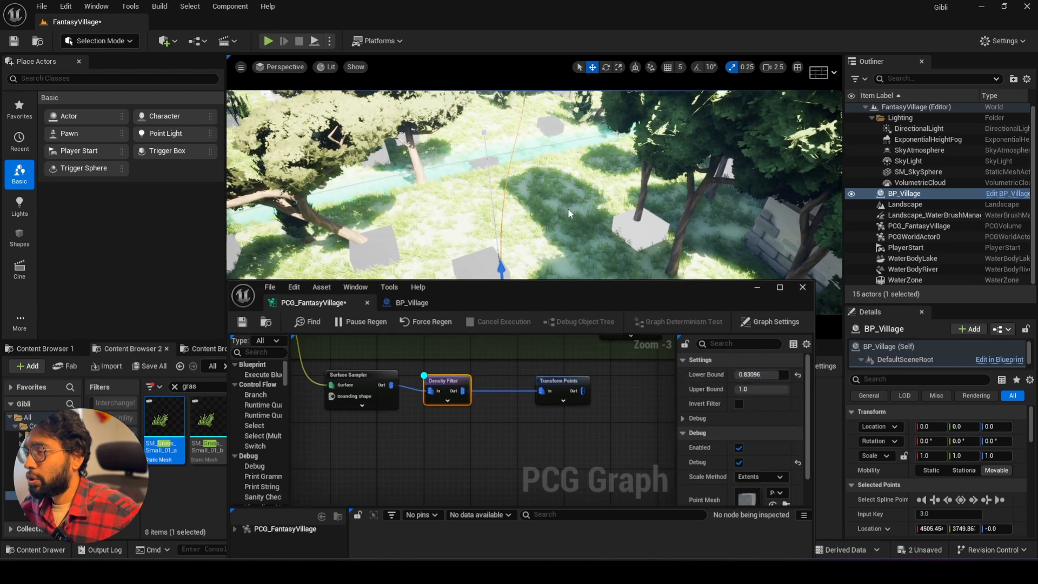
right_drag(536, 184, 457, 183)
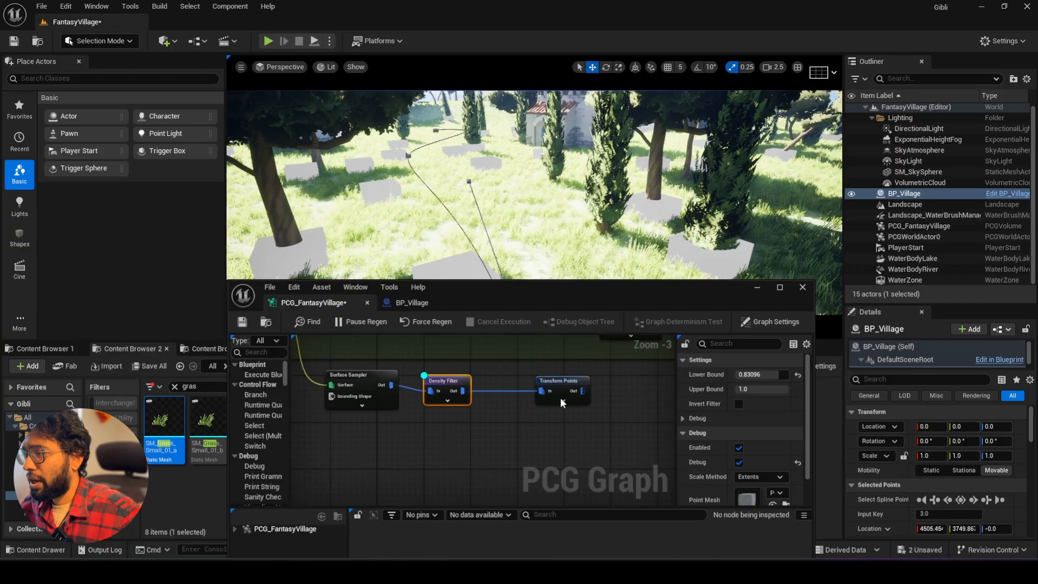
Add a Static Mesh Spawner after the new Transform Points and create three empty mesh entries in it.
drag(555, 374, 596, 377)
text(st)
click(631, 388)
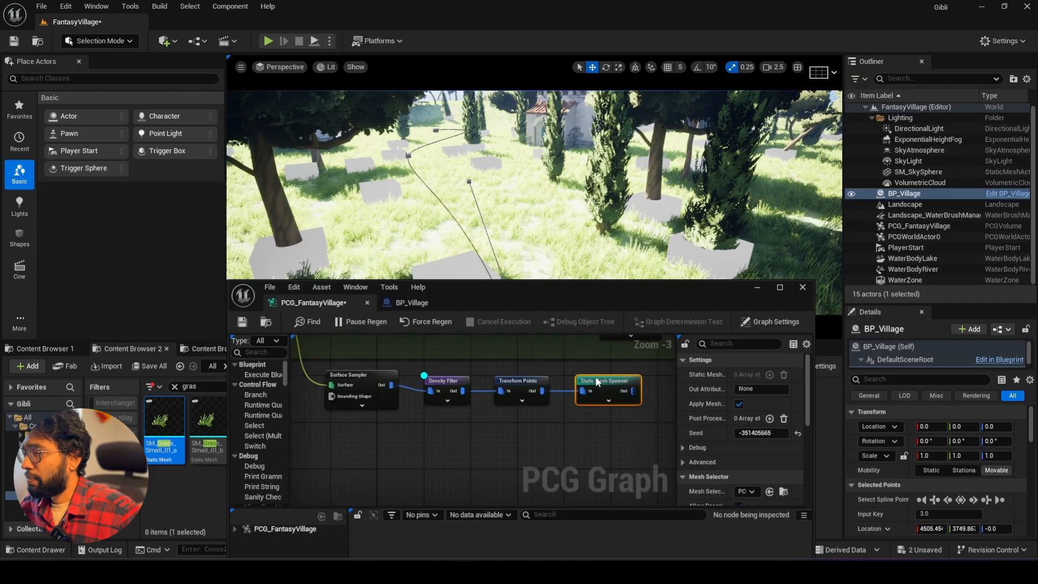
click(781, 288)
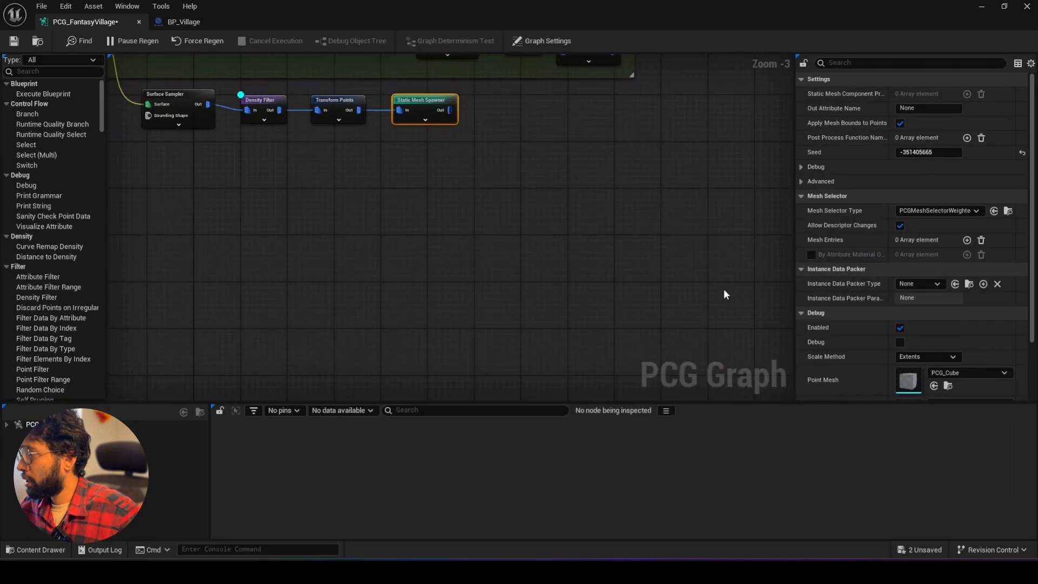
click(967, 240)
click(967, 239)
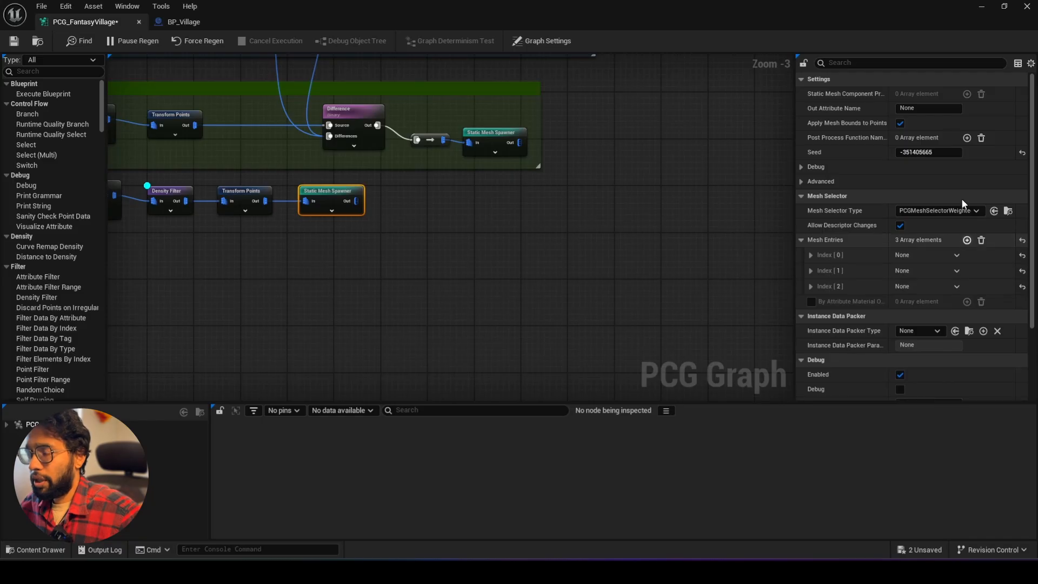
Shrink the graph window, place it clear of the Content Browser searched for "bu", and widen its node details area.
click(1005, 6)
drag(596, 286, 631, 101)
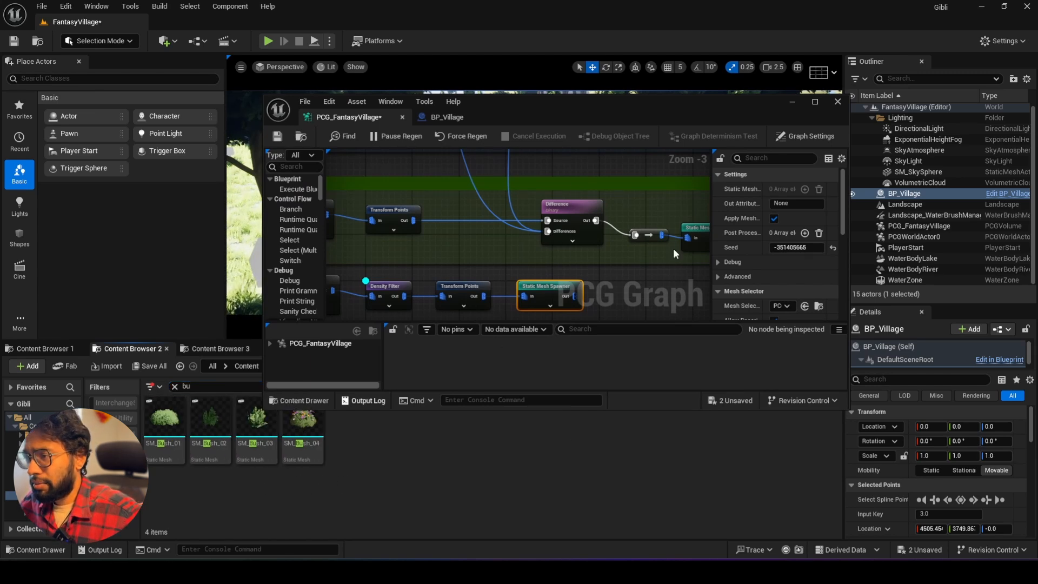
scroll(677, 239, down, 3)
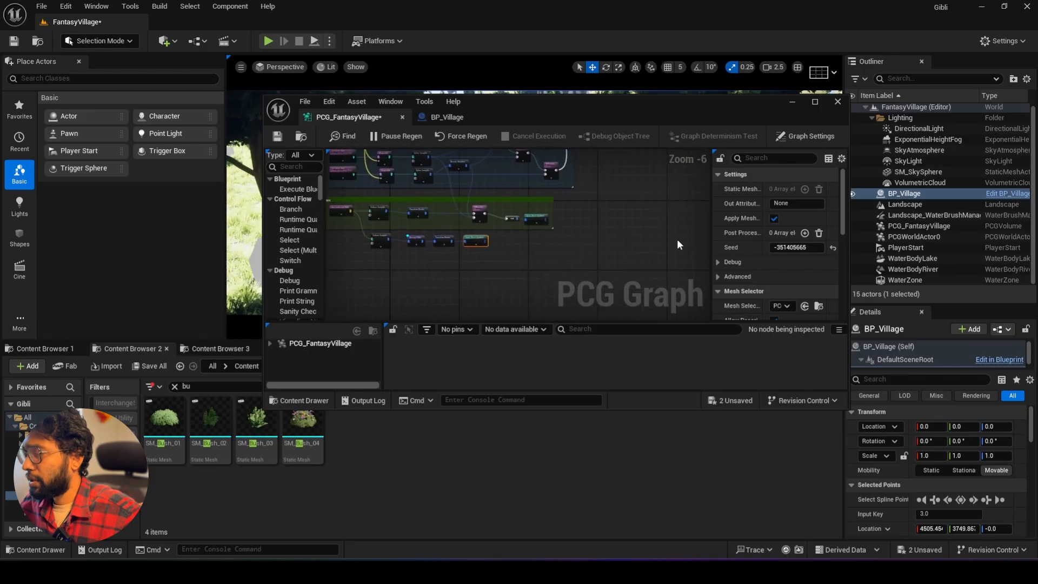
scroll(768, 263, down, 3)
drag(713, 263, 667, 265)
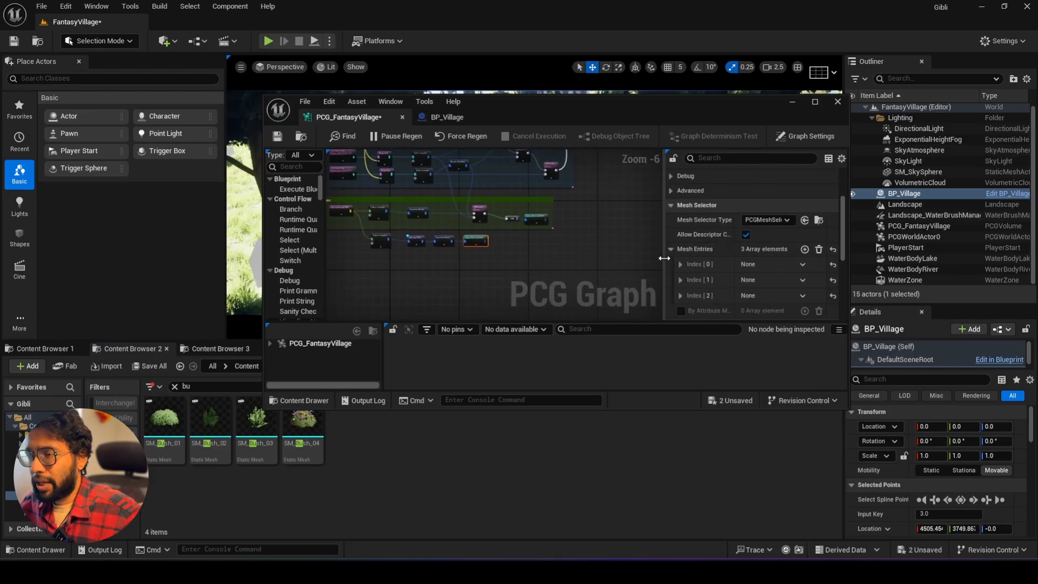
Assign SM_Bush_01 as the static mesh of the new spawner's first mesh entry, Index 0.
click(681, 264)
click(685, 277)
scroll(697, 283, down, 3)
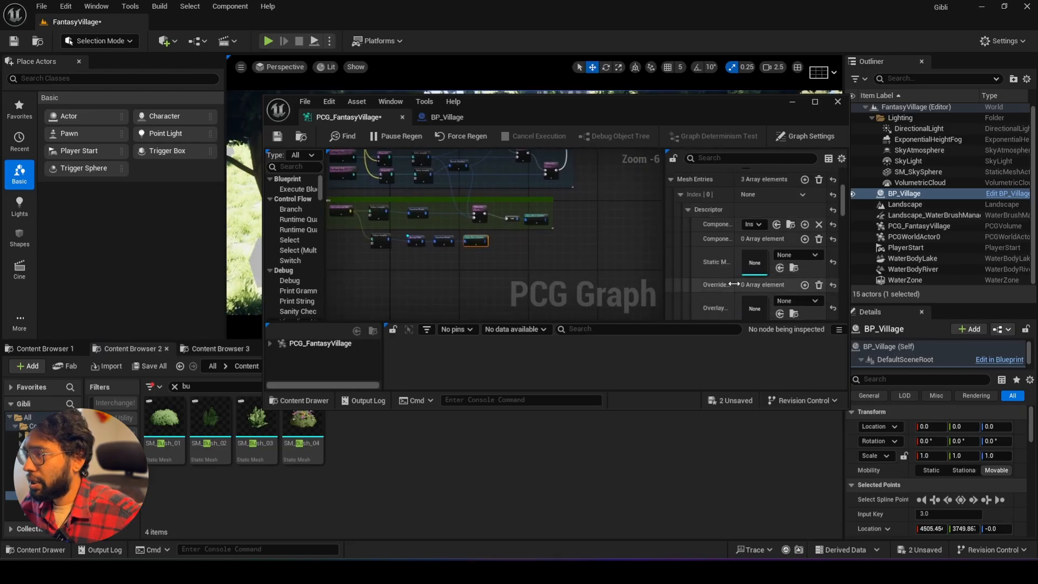
drag(172, 424, 755, 263)
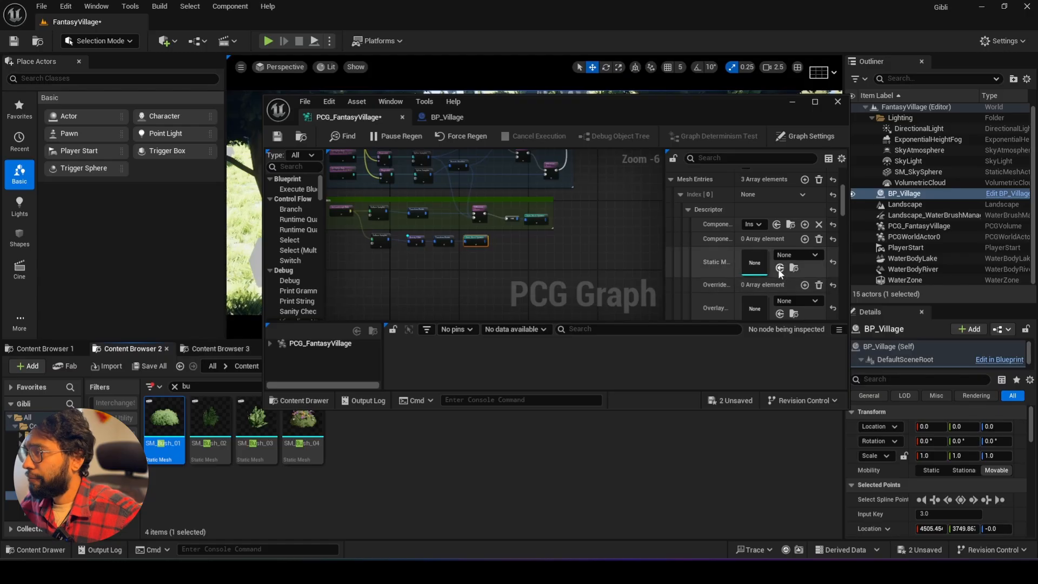
click(682, 195)
Assign SM_Bush_03 as the static mesh of the bush spawner's second mesh entry, Index 1.
click(681, 211)
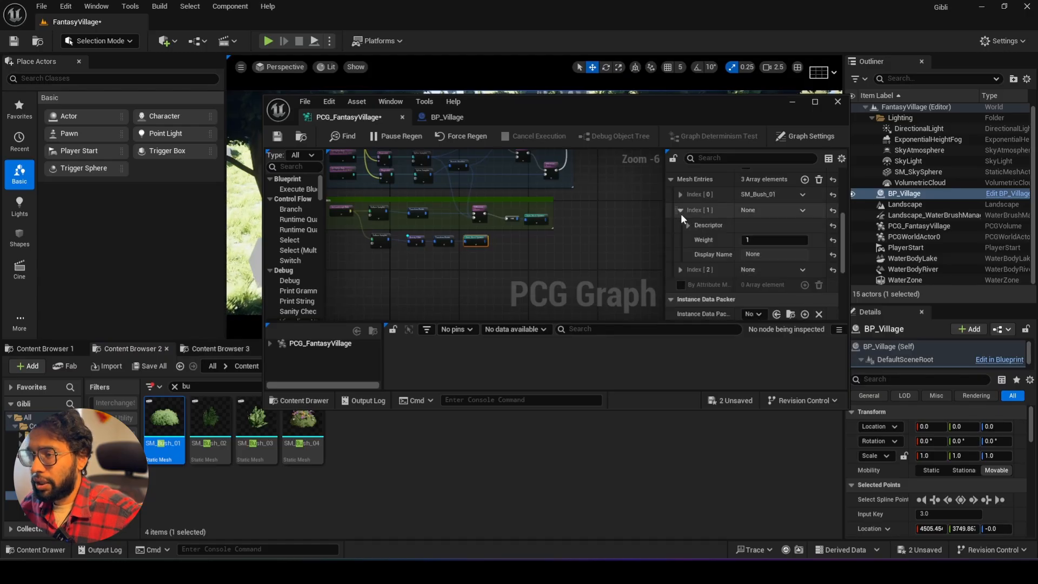
click(688, 225)
scroll(730, 255, down, 3)
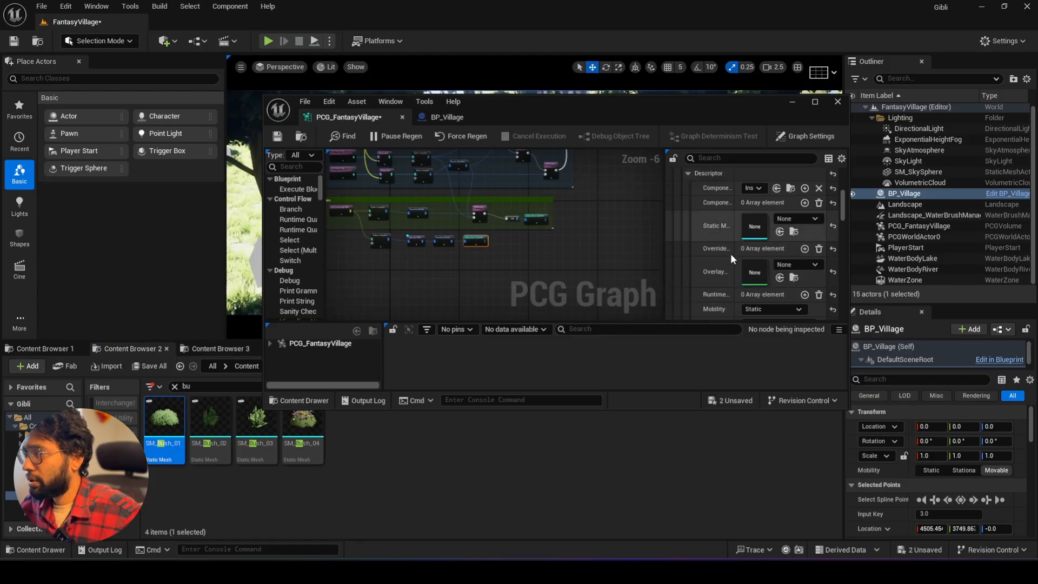
click(257, 422)
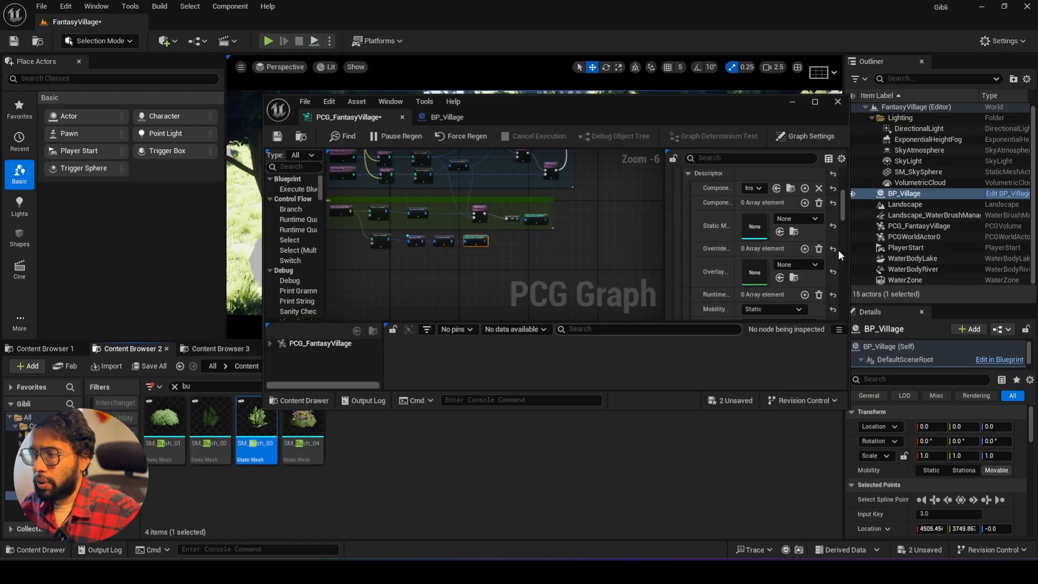
click(780, 231)
scroll(693, 195, up, 2)
click(680, 193)
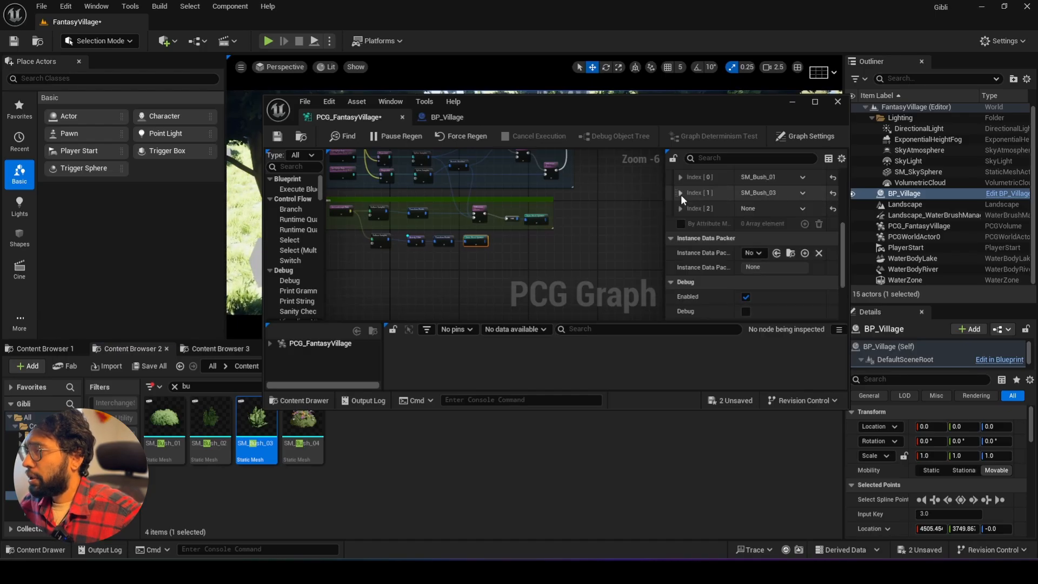
Delete the empty third mesh entry, Index 2, from the bush Static Mesh Spawner.
click(804, 209)
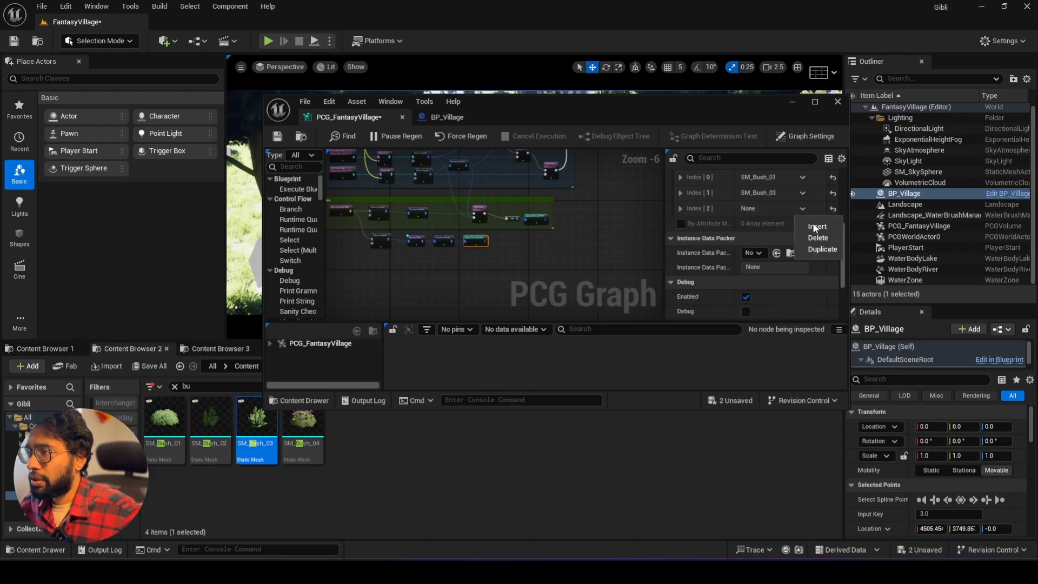
click(813, 223)
scroll(439, 226, up, 2)
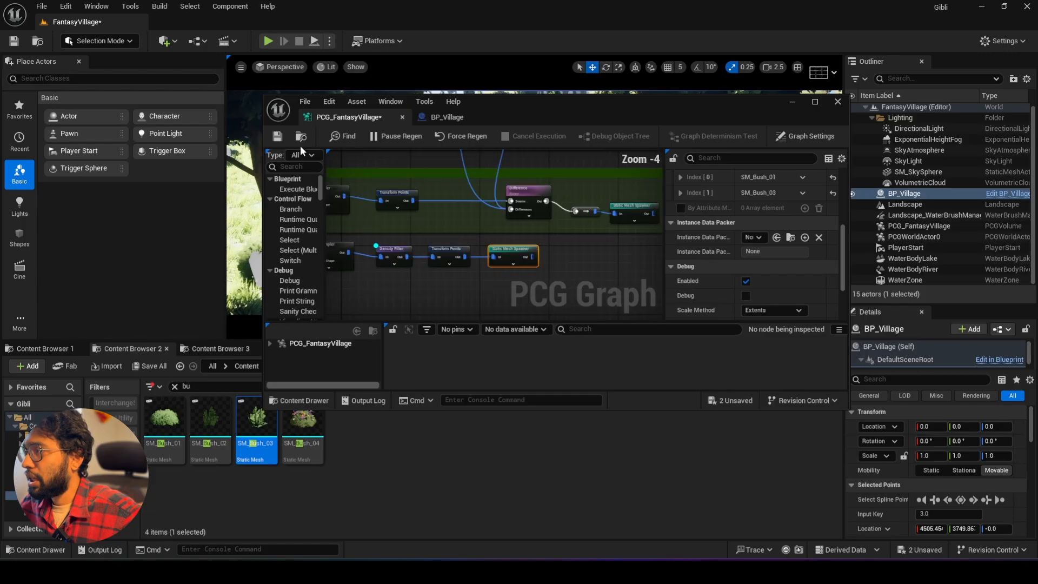
Move the graph window clear of the viewport and change the bush Static Mesh Spawner's Seed to -237758969.
drag(671, 116, 628, 405)
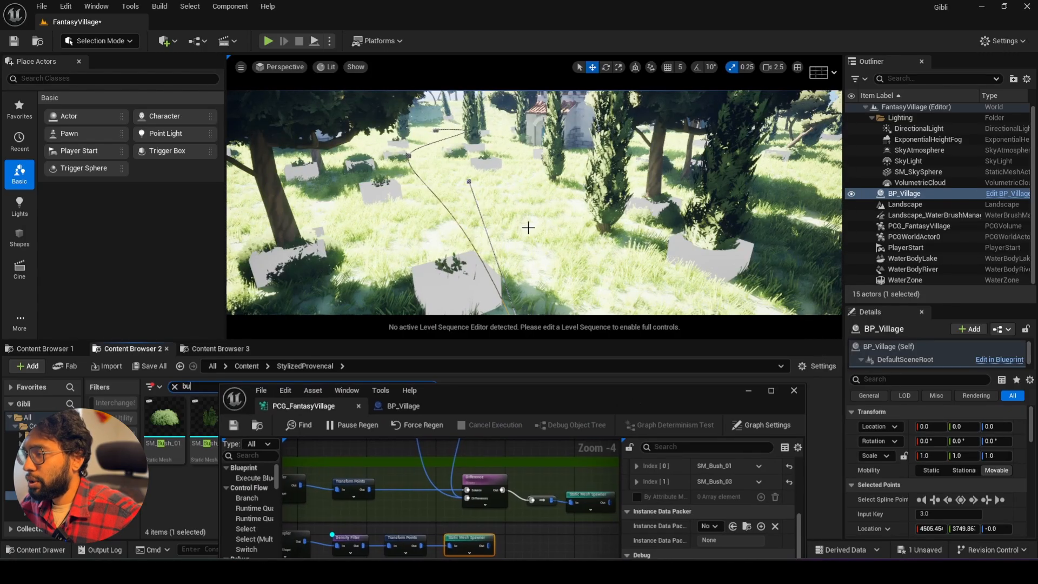
right_drag(516, 526, 521, 512)
click(362, 532)
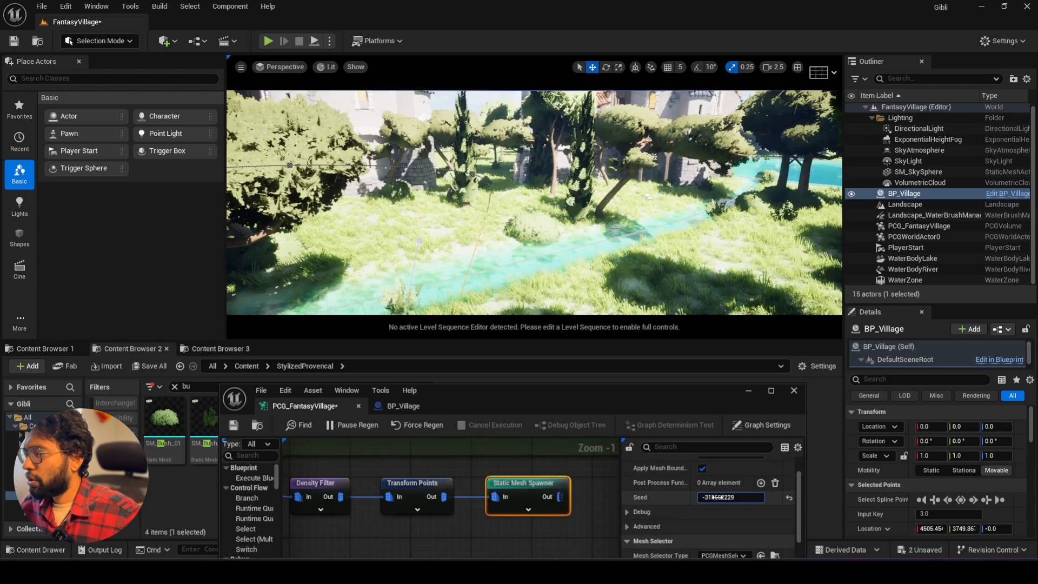
drag(718, 497, 720, 497)
drag(718, 497, 722, 498)
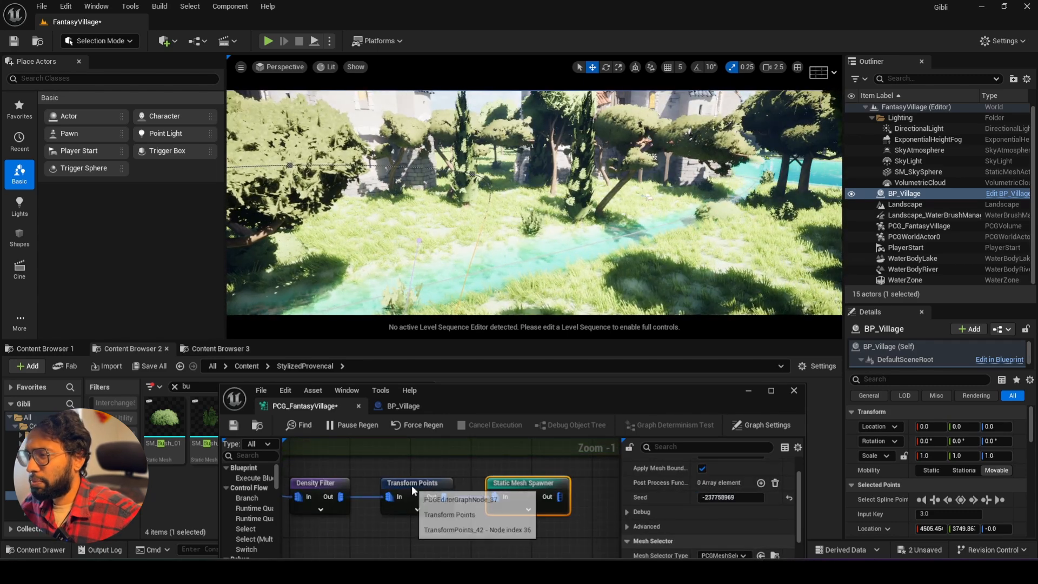
Set Scale Max to 1.5 on all axes in the Transform Points node of the bush branch.
click(326, 484)
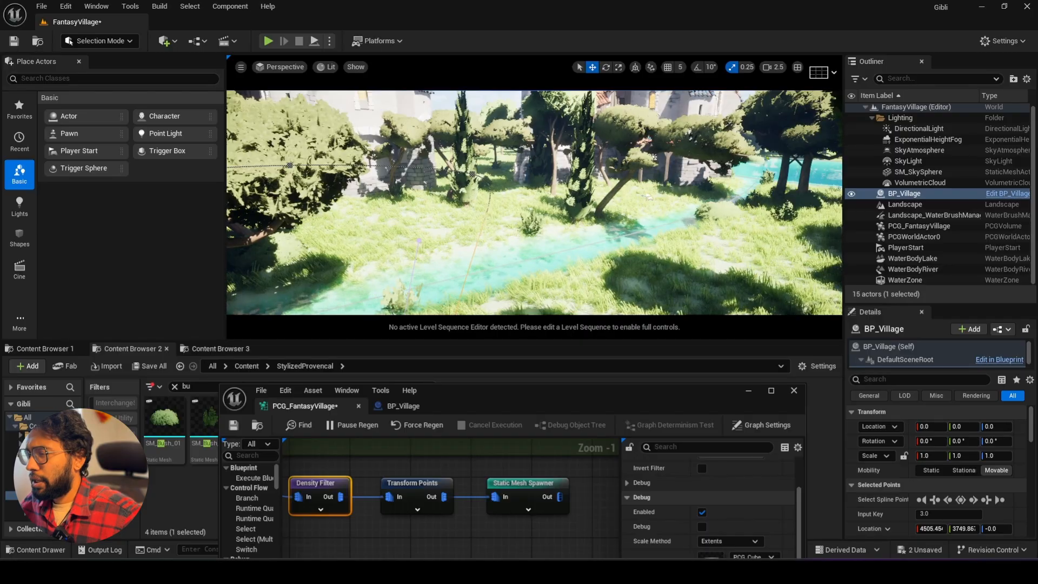
right_drag(398, 525, 466, 530)
click(488, 493)
scroll(765, 526, down, 2)
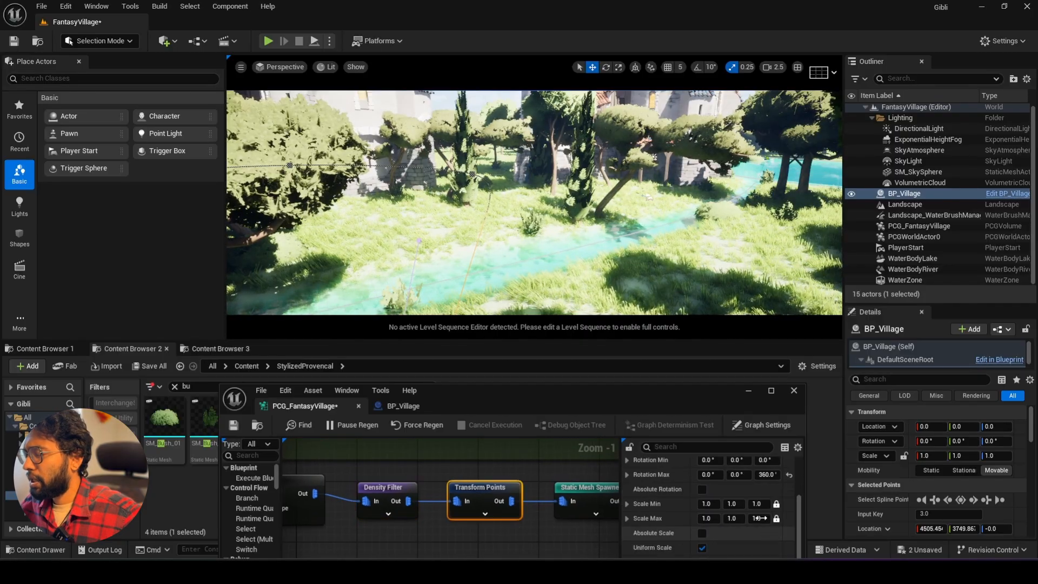
click(761, 517)
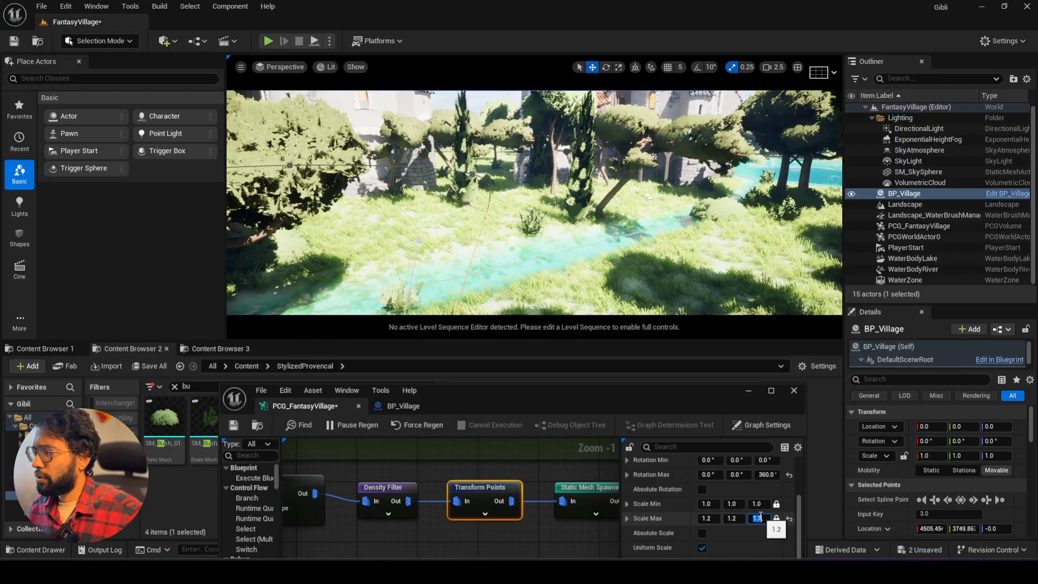
text(1.5)
key(Return)
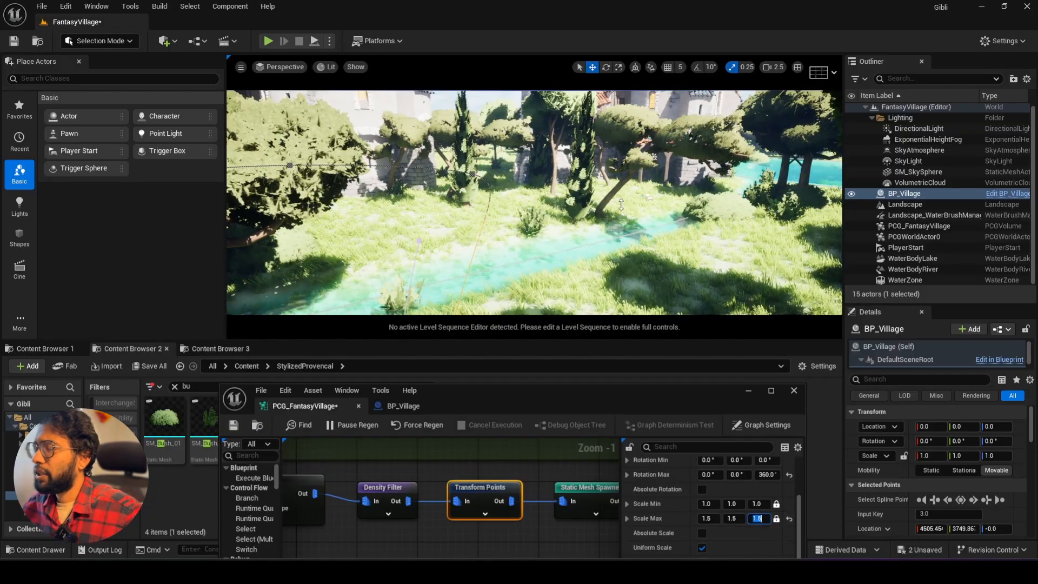
Inspect the scattered bushes around the village and along the river in the viewport, and save all changes.
key(w)
right_drag(534, 203, 760, 223)
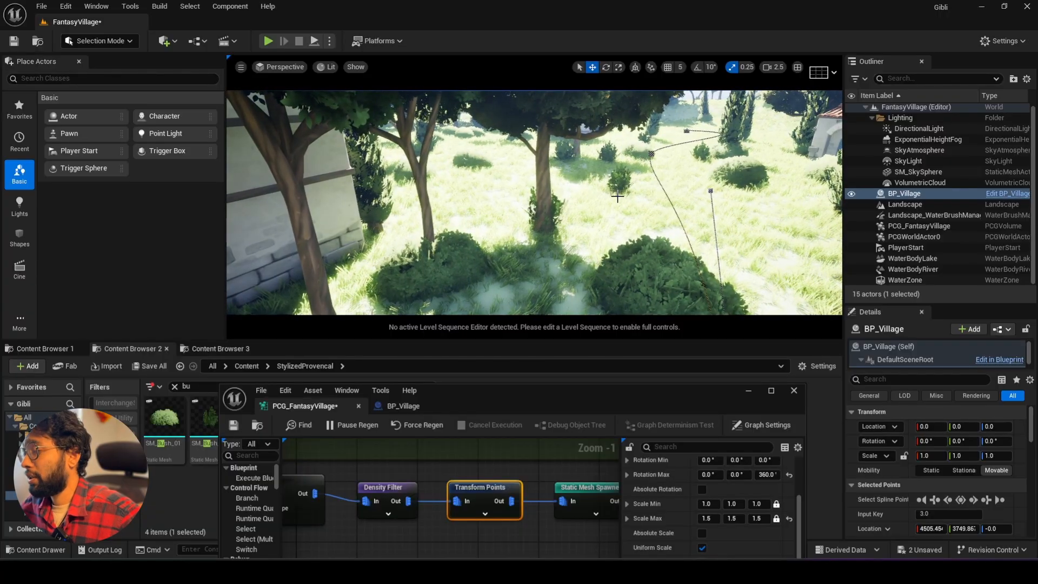
key(ctrl+shift+s)
right_drag(617, 197, 517, 203)
key(w)
scroll(527, 212, down, 2)
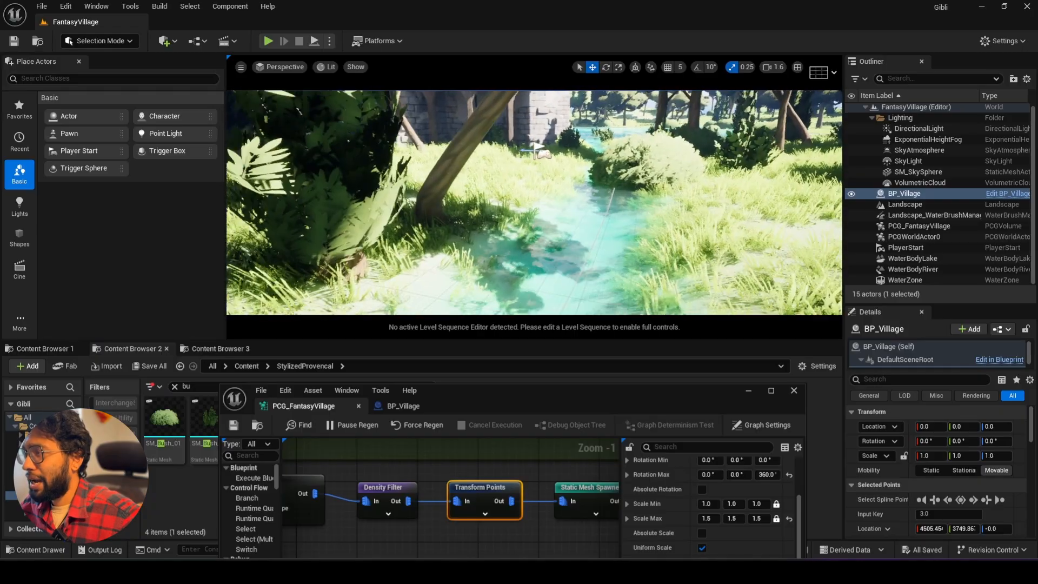
right_drag(593, 229, 594, 228)
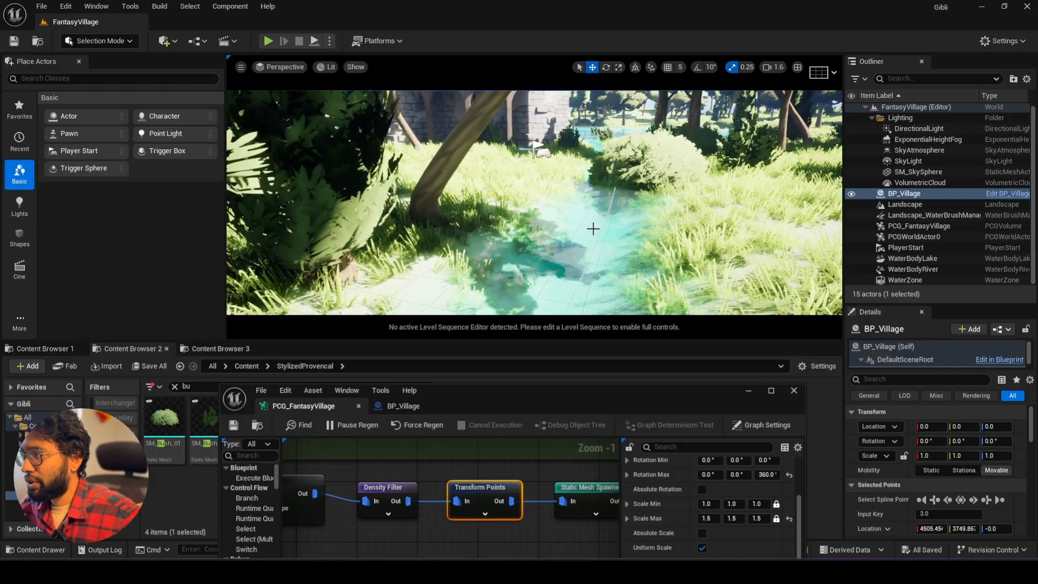
Maximize the graph window and shift the bush Static Mesh Spawner away from Transform Points to open a gap.
double_click(611, 401)
right_drag(413, 197, 630, 364)
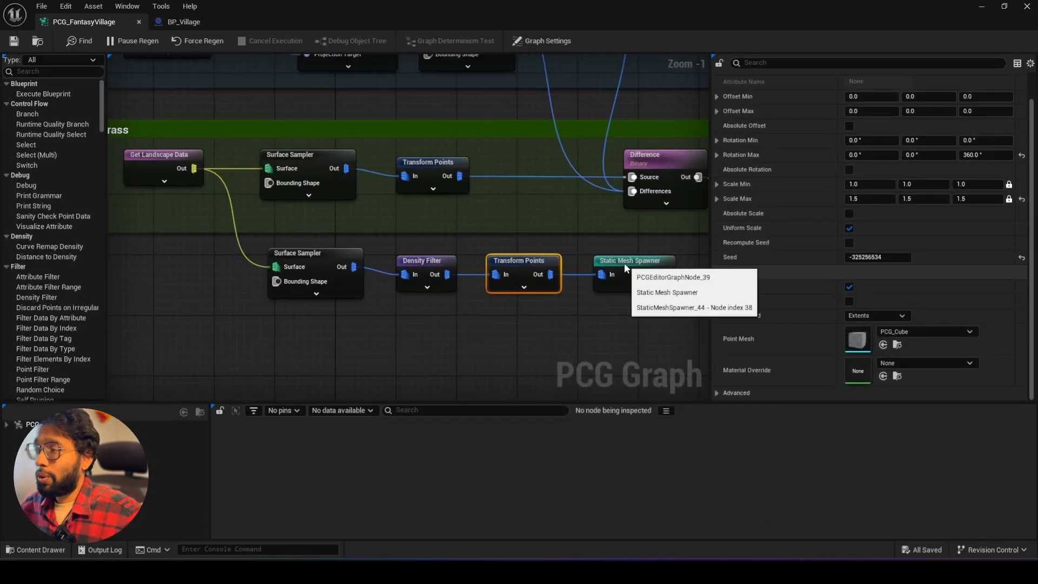
drag(626, 265, 674, 261)
right_drag(621, 250, 452, 240)
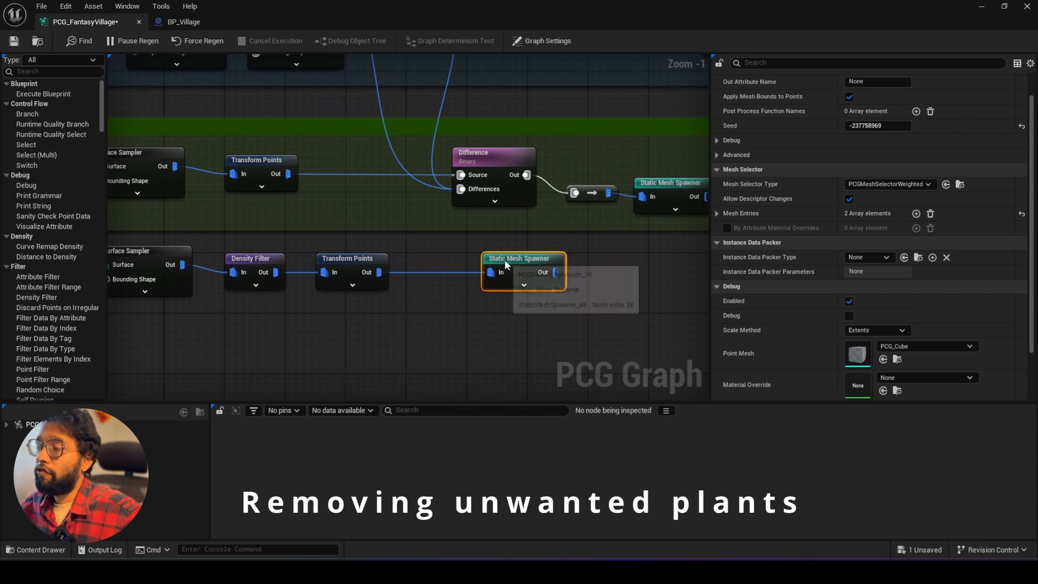
drag(504, 259, 551, 258)
scroll(420, 248, down, 2)
right_drag(420, 248, 559, 261)
click(543, 245)
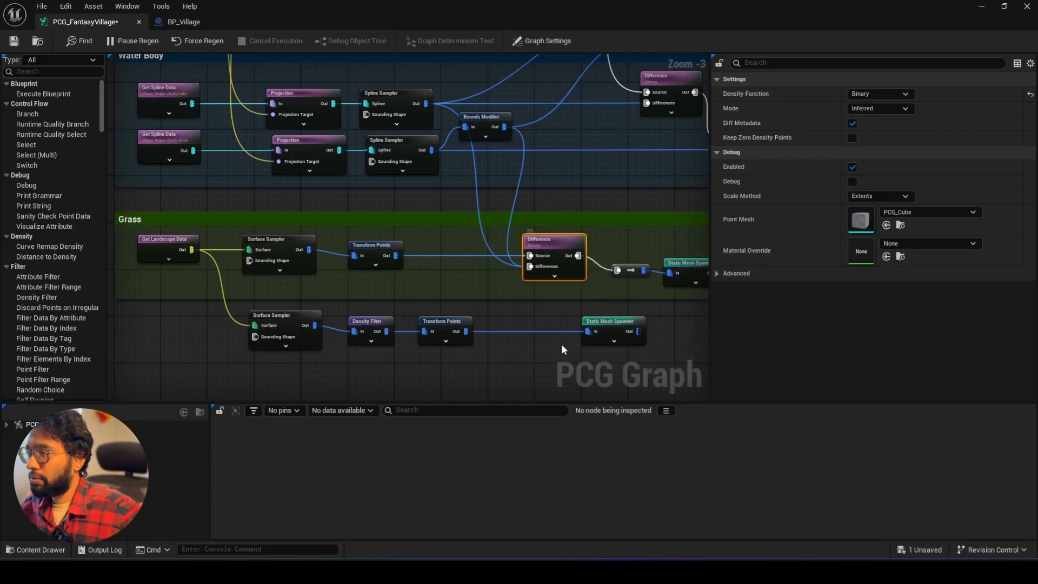
right_drag(574, 309, 495, 270)
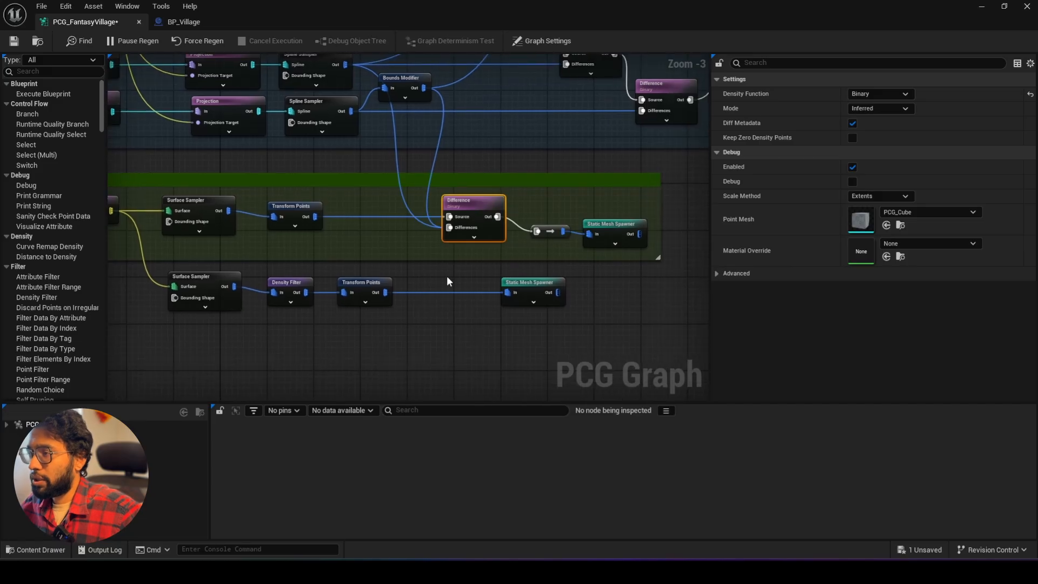
Add a Difference node below the bush branch and space it between Transform Points and the Static Mesh Spawner.
right_click(418, 329)
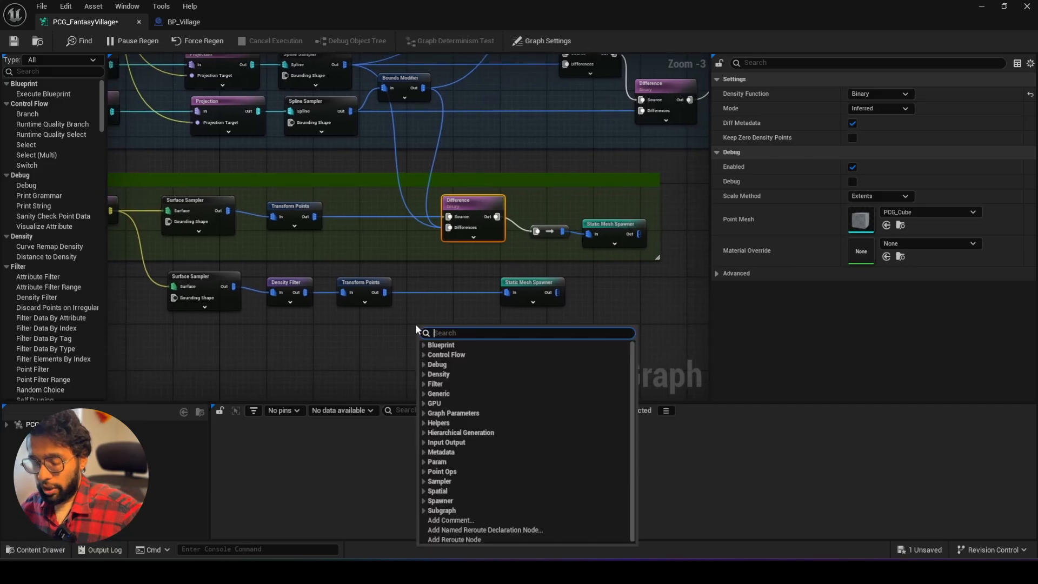
text(dif)
click(469, 388)
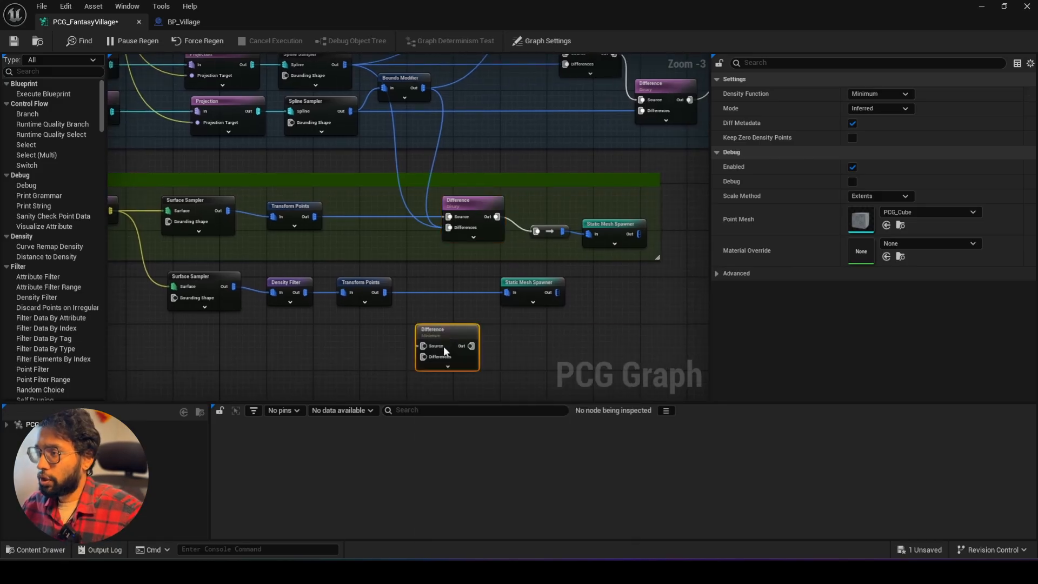
drag(444, 345, 451, 328)
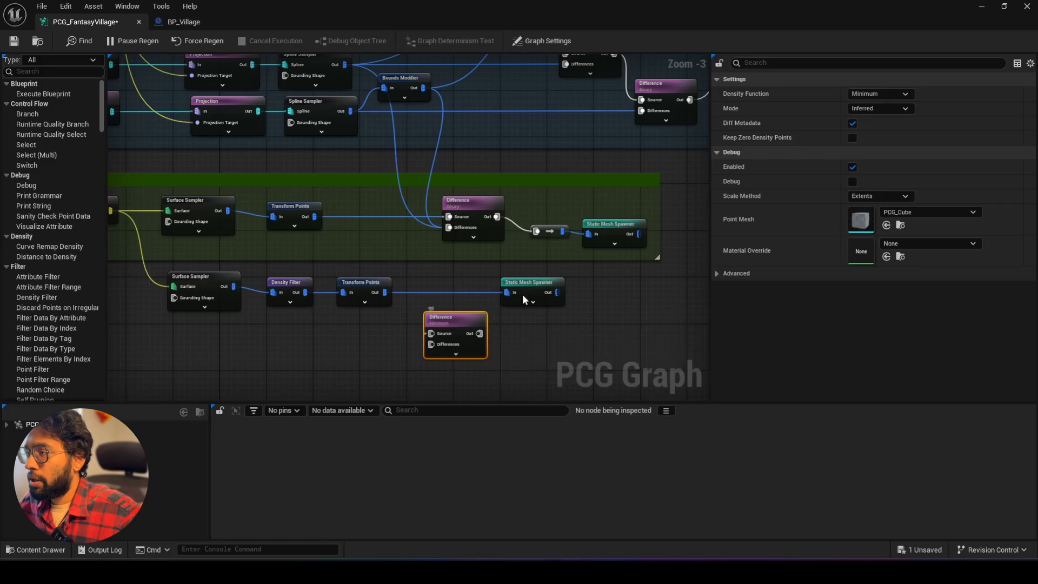
drag(533, 283, 607, 283)
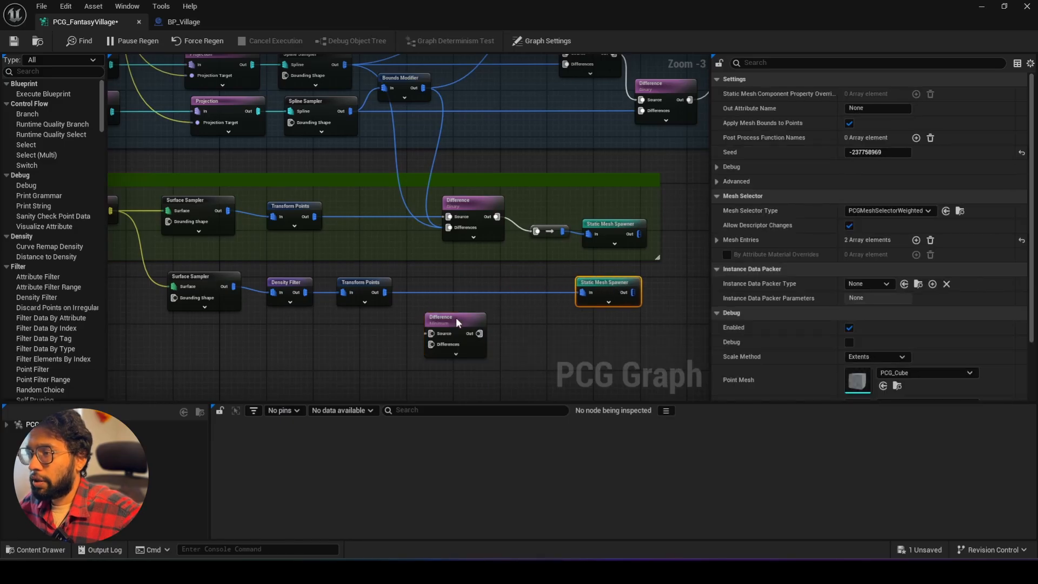
drag(456, 316, 472, 303)
Feed Bounds Modifier and the lower Spline Sampler into the new node's Differences, Transform Points into Source, and set Density Function to Binary.
right_drag(397, 202, 419, 221)
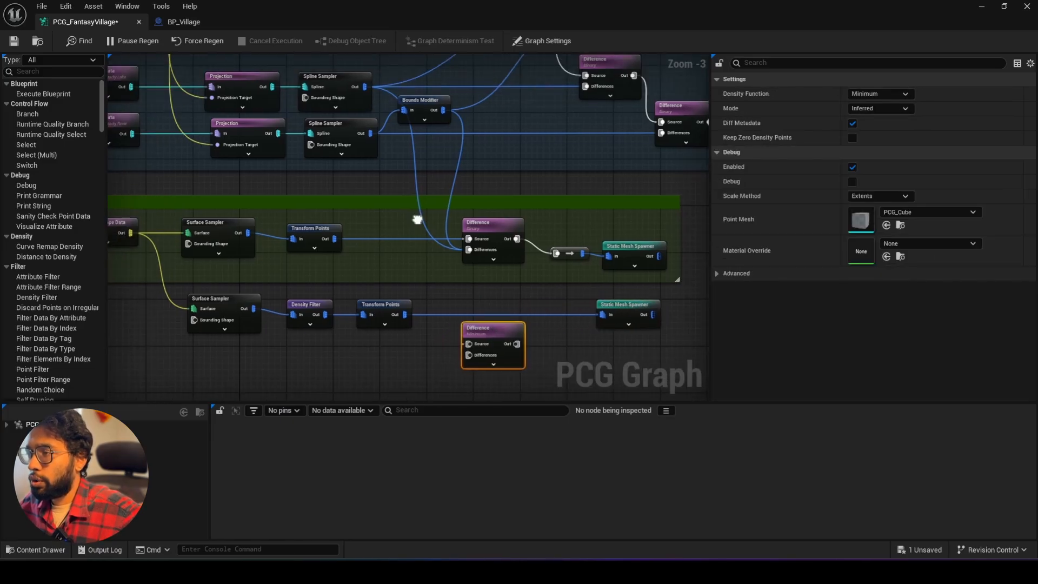
drag(444, 110, 473, 357)
drag(372, 133, 473, 355)
drag(404, 315, 459, 347)
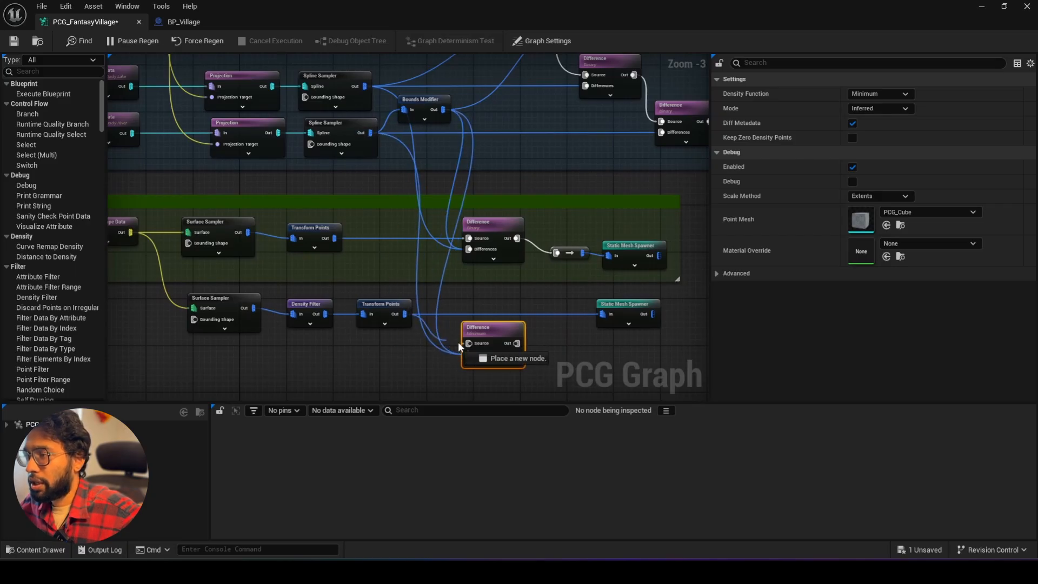
click(868, 92)
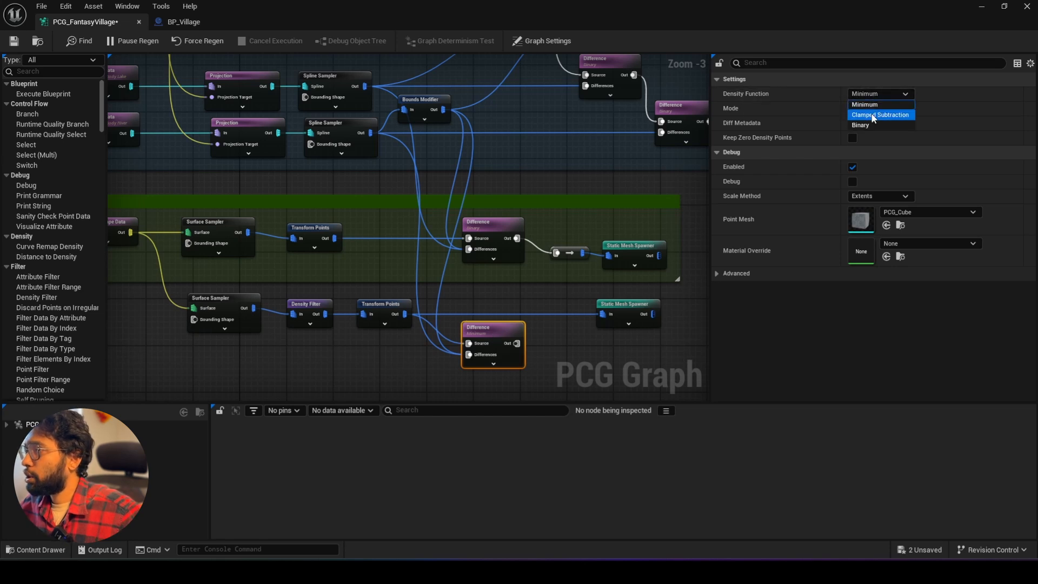
click(865, 124)
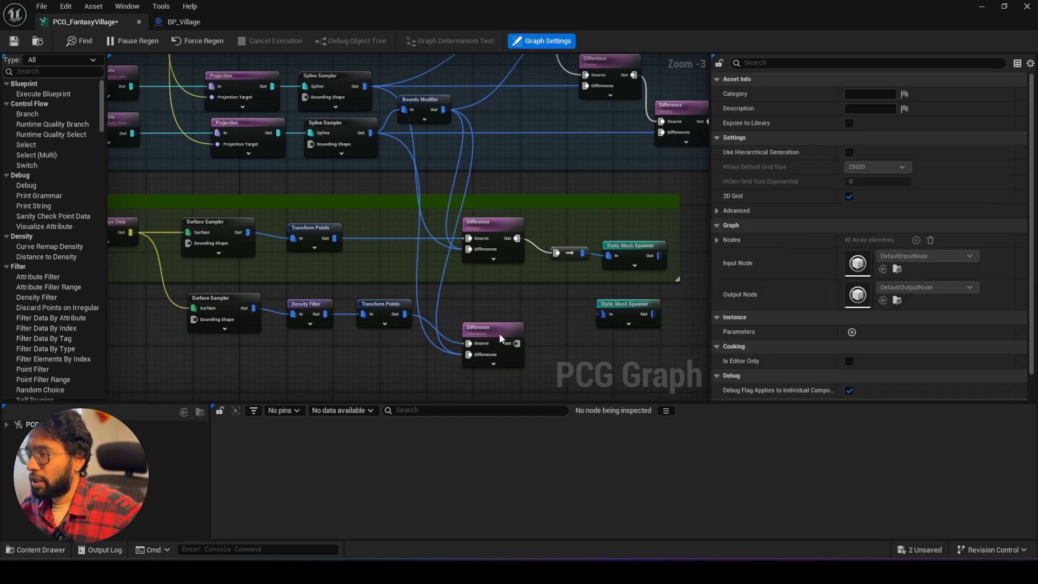
Connect the new Difference node's output to the bush Static Mesh Spawner and line up the nodes of that branch.
drag(499, 333, 604, 319)
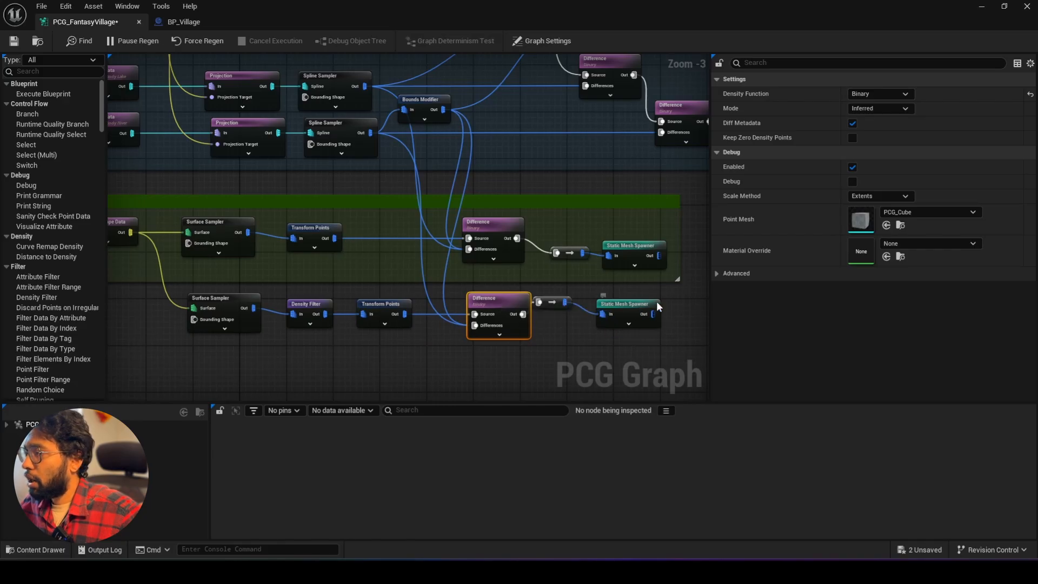
click(656, 301)
click(563, 299)
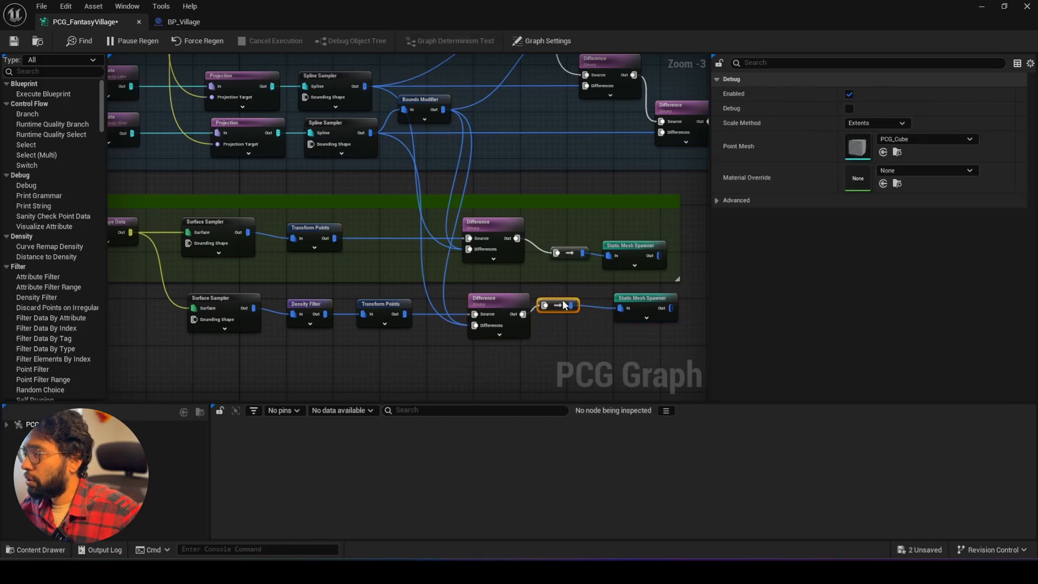
click(637, 305)
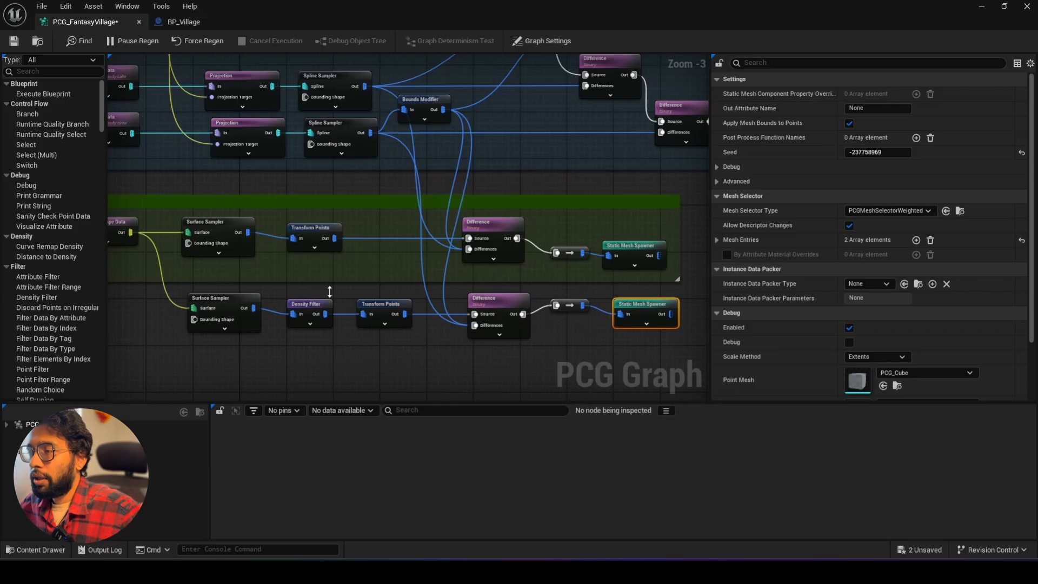
Extend the Grass comment box down around the bush branch and rename it "Grass And bushes".
drag(330, 292, 334, 359)
right_drag(345, 278, 513, 290)
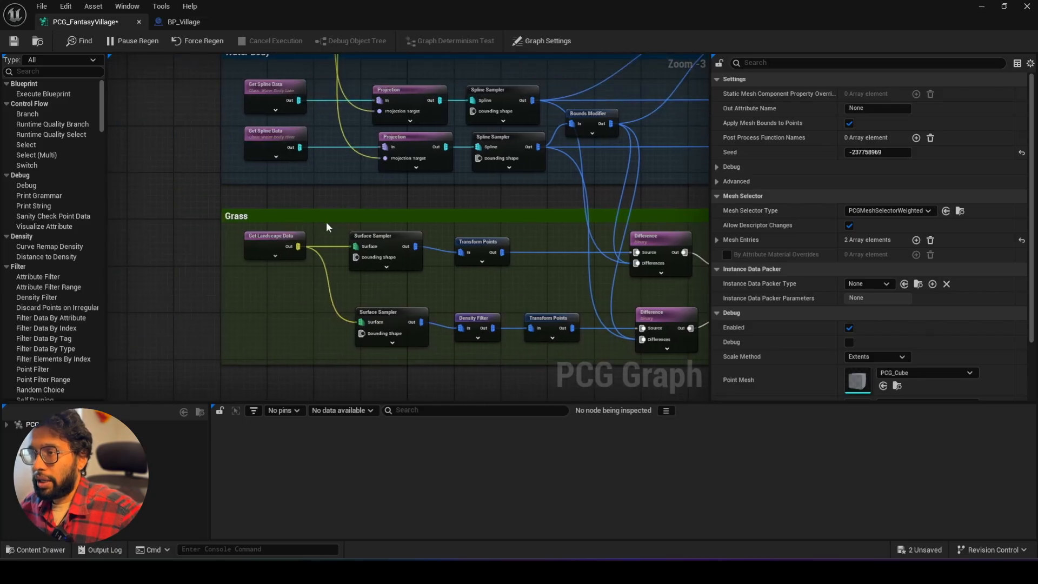
click(326, 222)
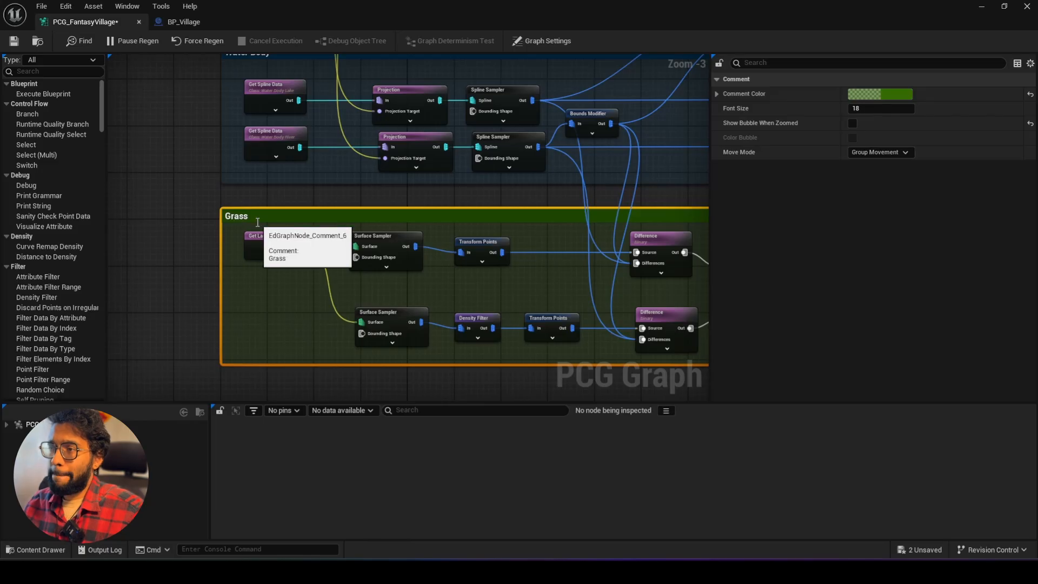
double_click(278, 217)
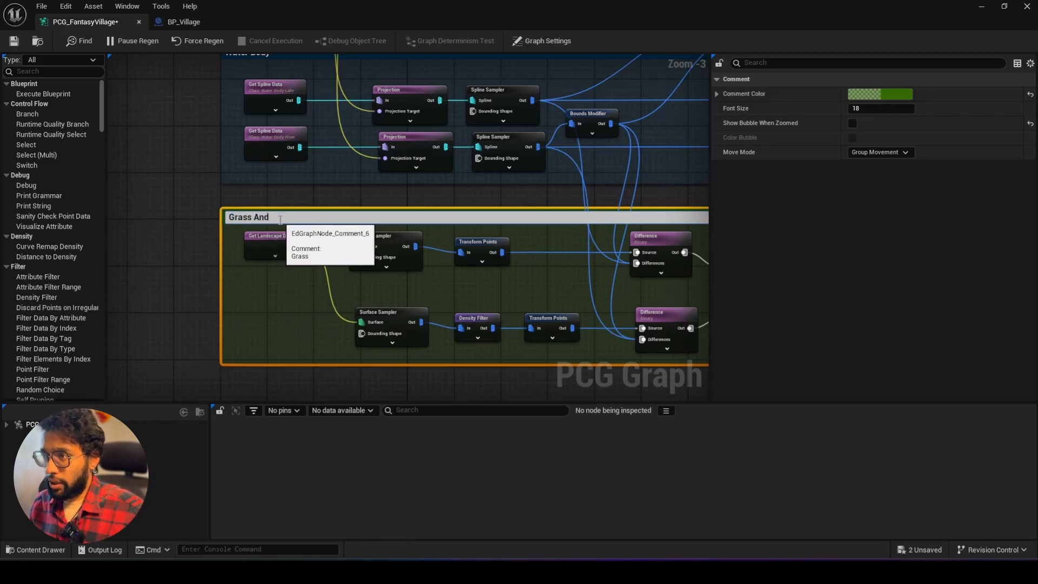
text(And bushes)
key(Return)
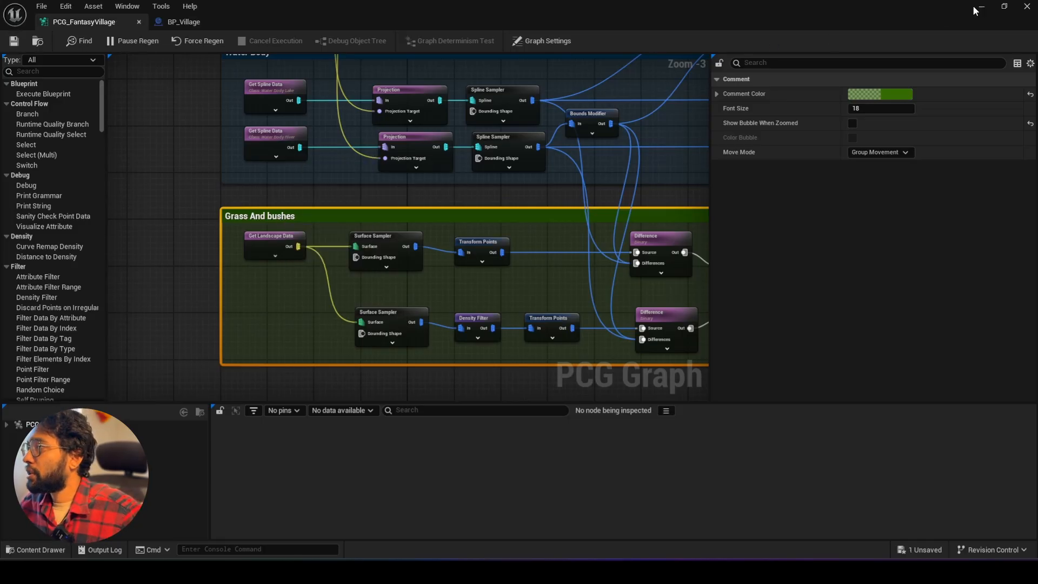
Inspect the grass and bushes around the river and village houses in the level viewport.
click(1000, 7)
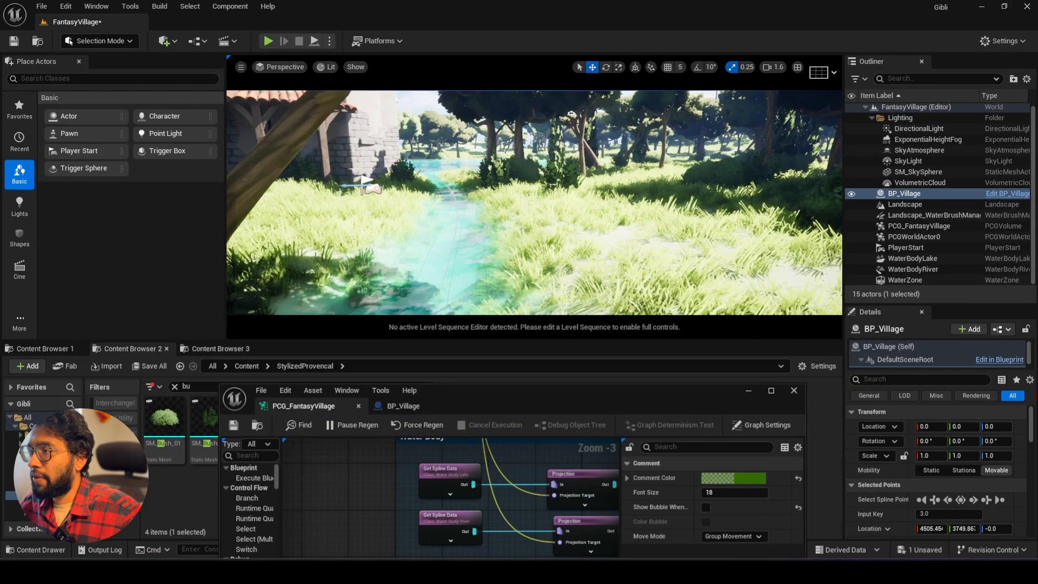
right_drag(487, 203, 833, 246)
mouse_move(516, 251)
right_down()
mouse_move(508, 249)
mouse_move(516, 251)
right_up()
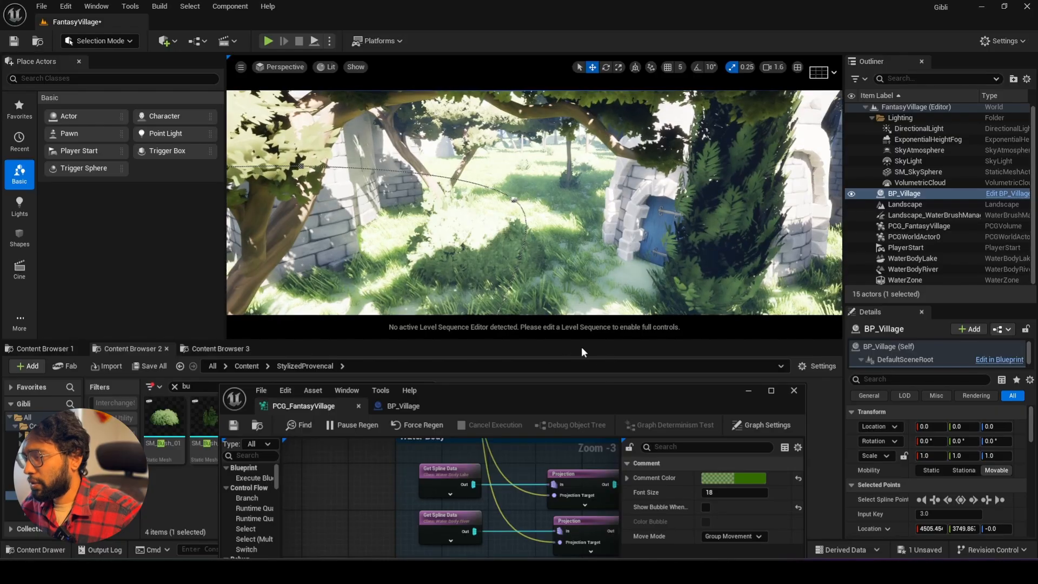
Widen the Grass And bushes comment box and move the bush Static Mesh Spawner and its conversion node away from the Difference node.
double_click(595, 394)
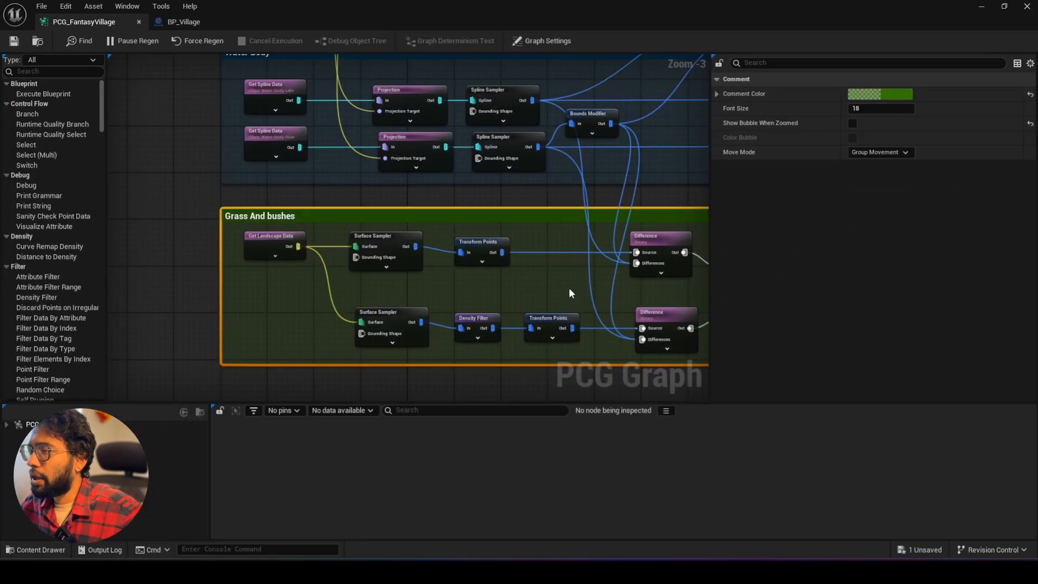
right_drag(569, 293, 319, 286)
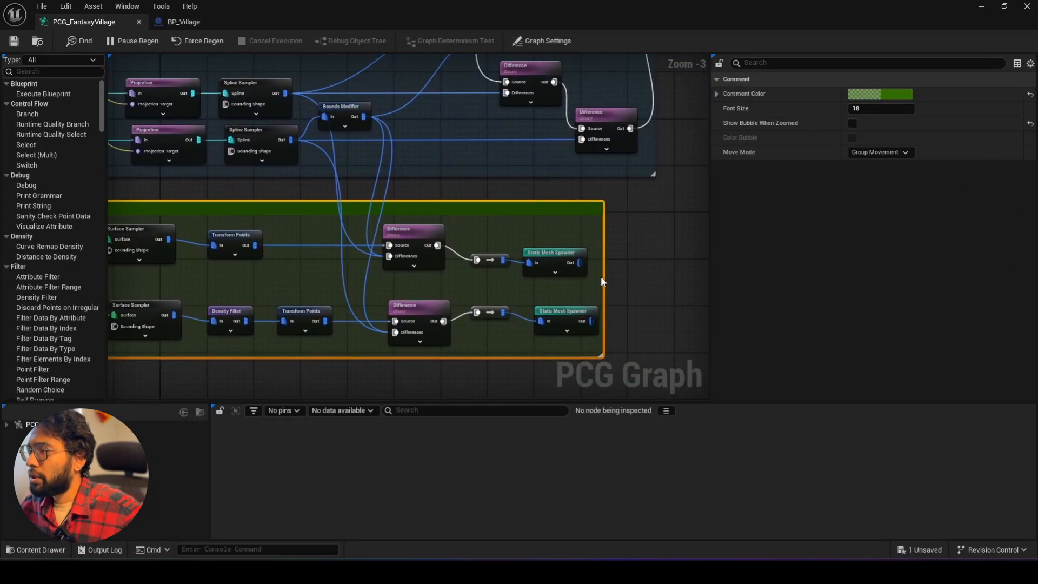
drag(604, 277, 702, 272)
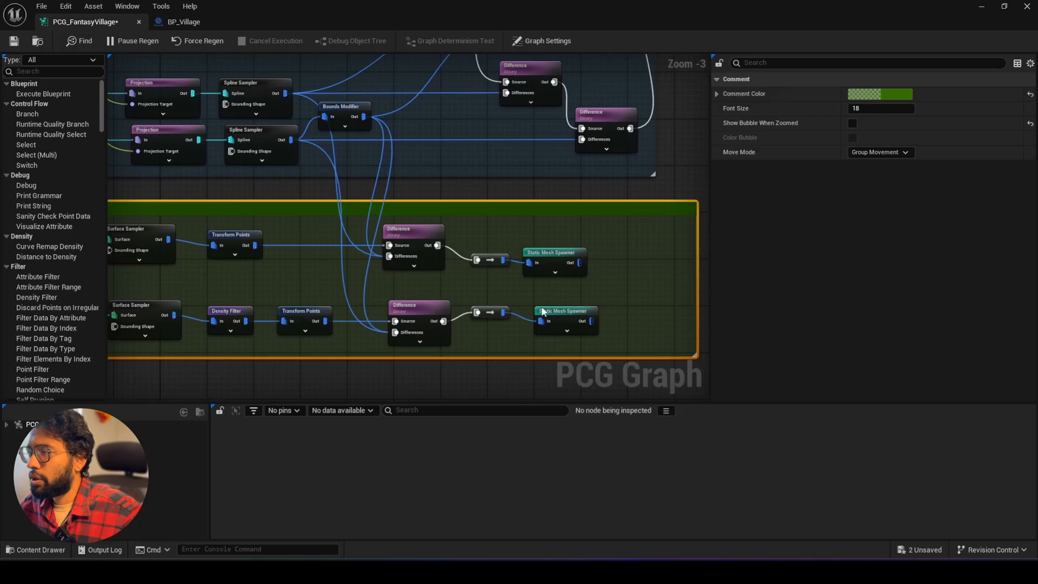
drag(543, 311, 645, 306)
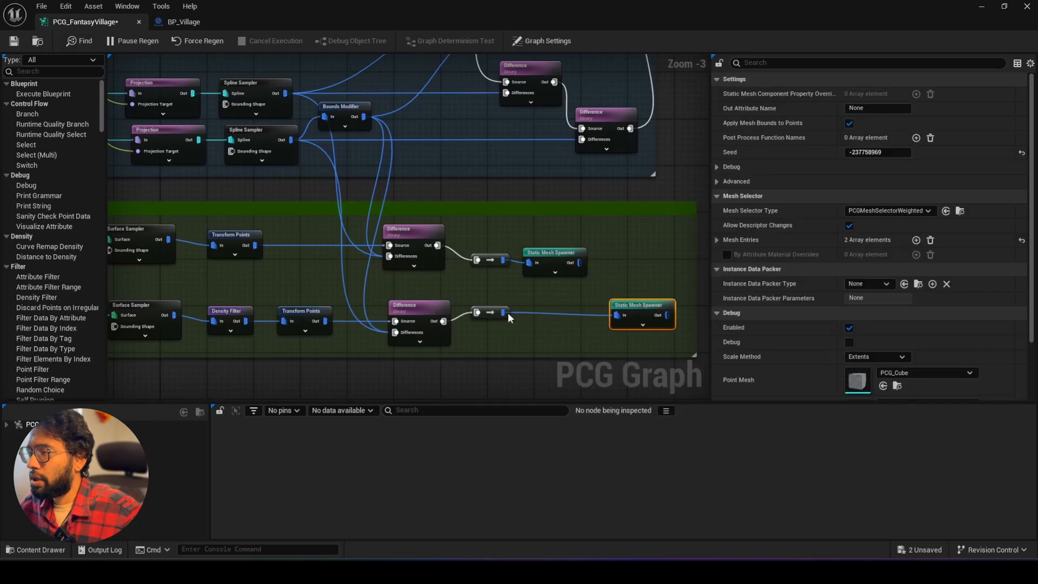
drag(508, 312, 556, 315)
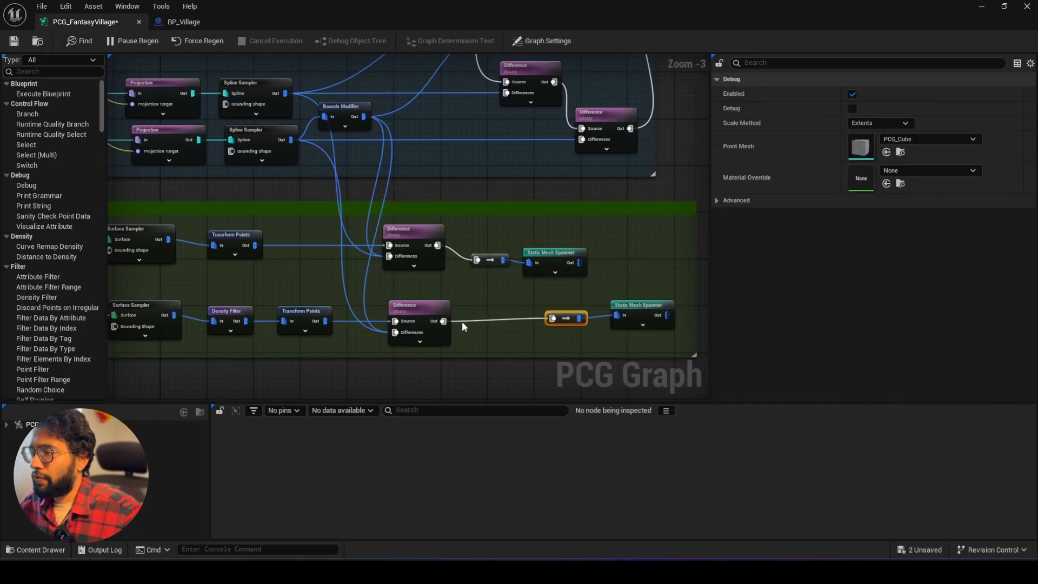
right_drag(458, 289, 403, 287)
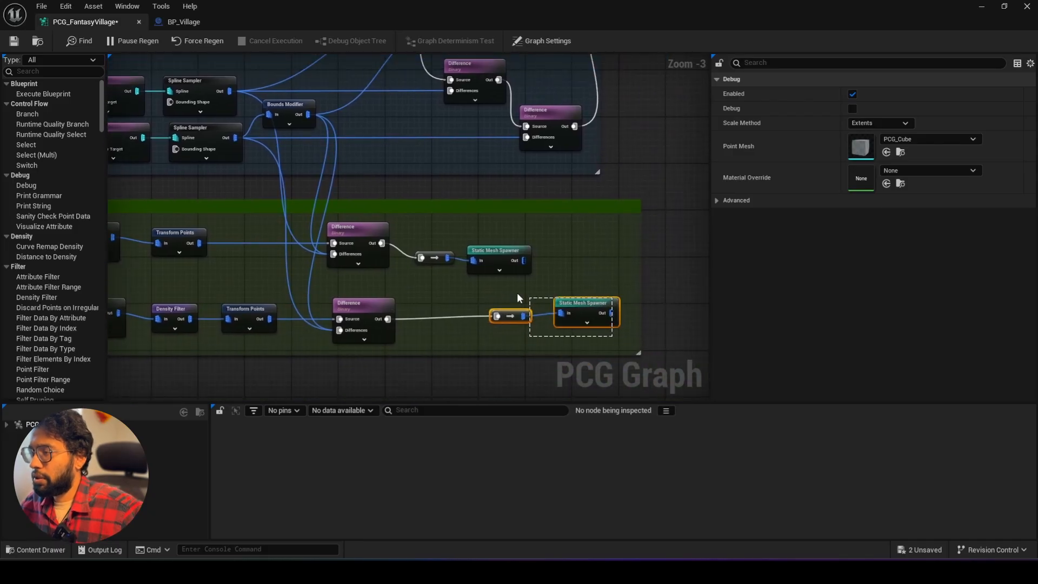
Add a second Difference node with the bush Difference output as Source, and extend the comment box down around it.
drag(388, 319, 449, 346)
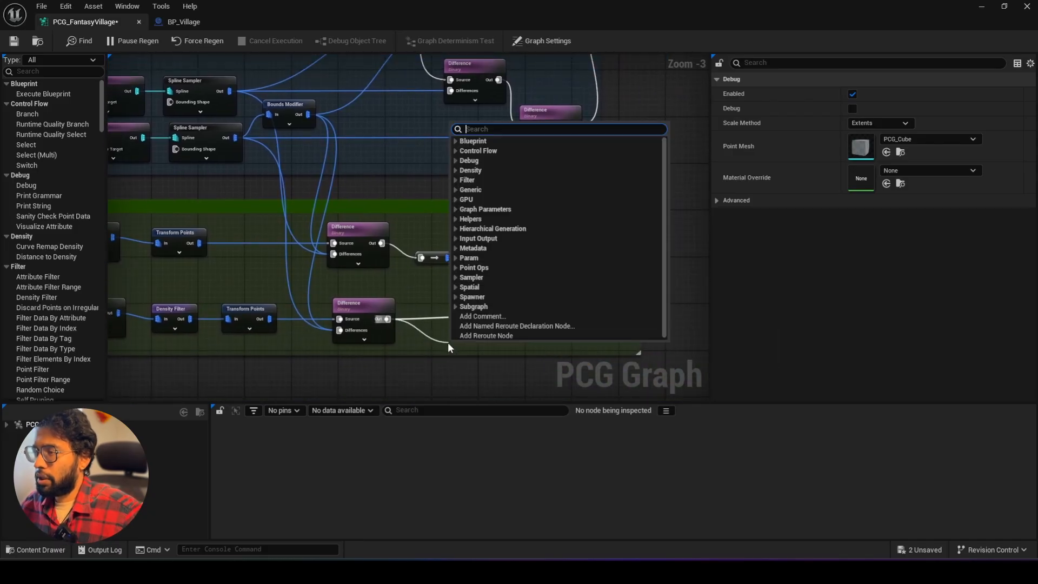
text(diff)
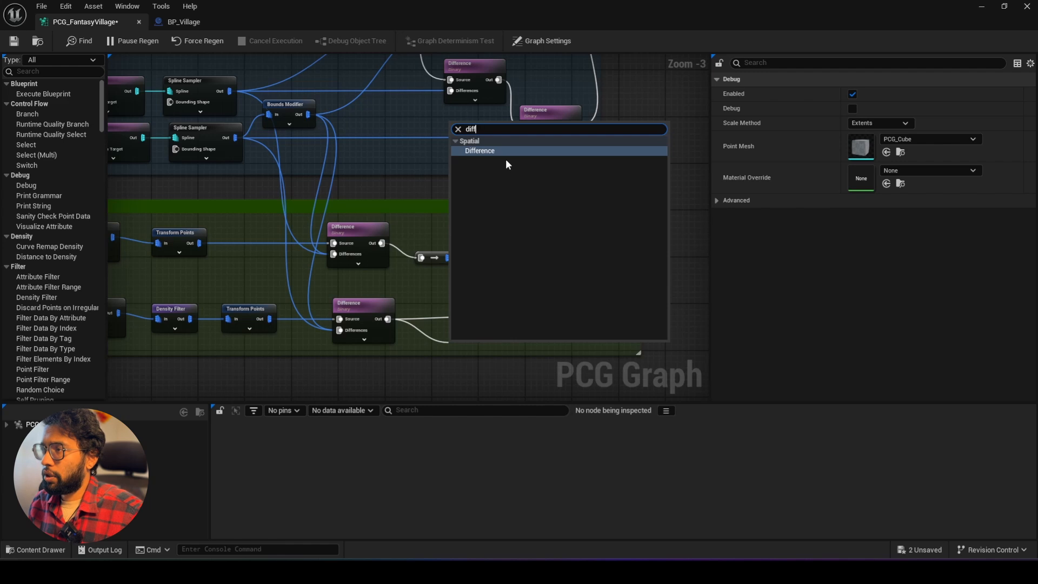
click(505, 153)
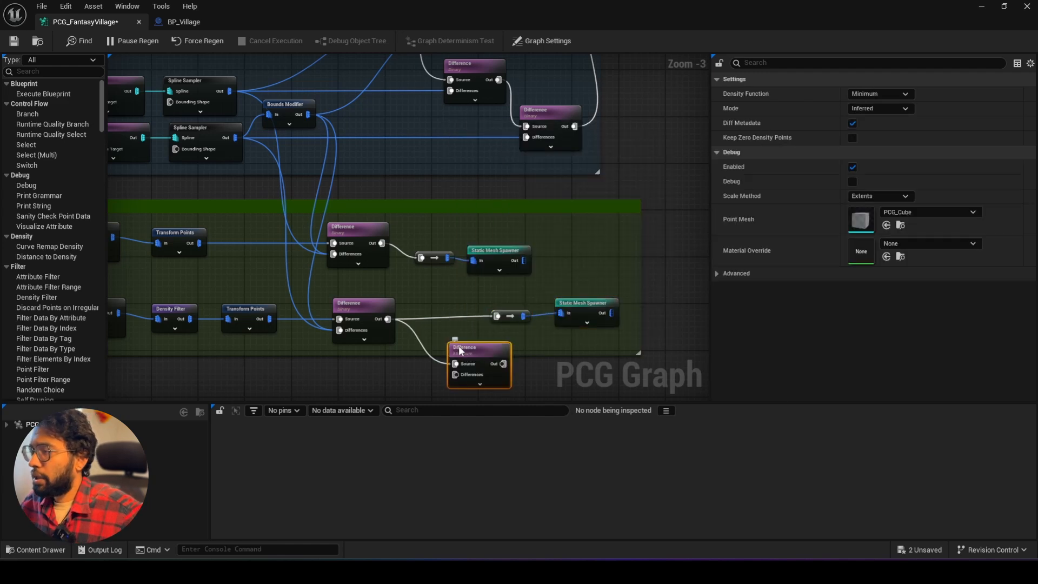
drag(471, 364, 519, 391)
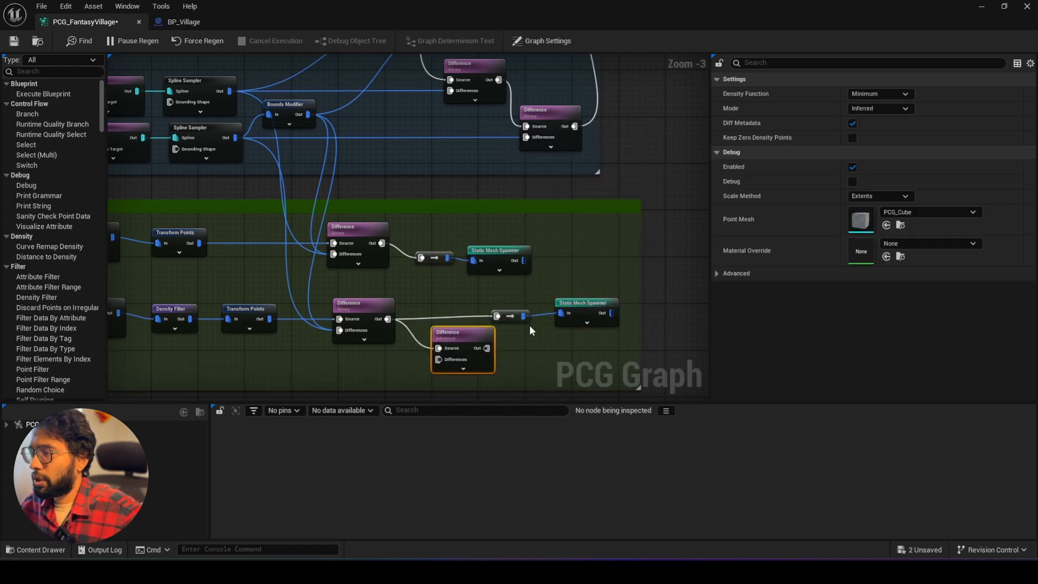
Make more room around the new Difference node in the bush branch and set its Density Function to Binary.
drag(603, 366, 513, 305)
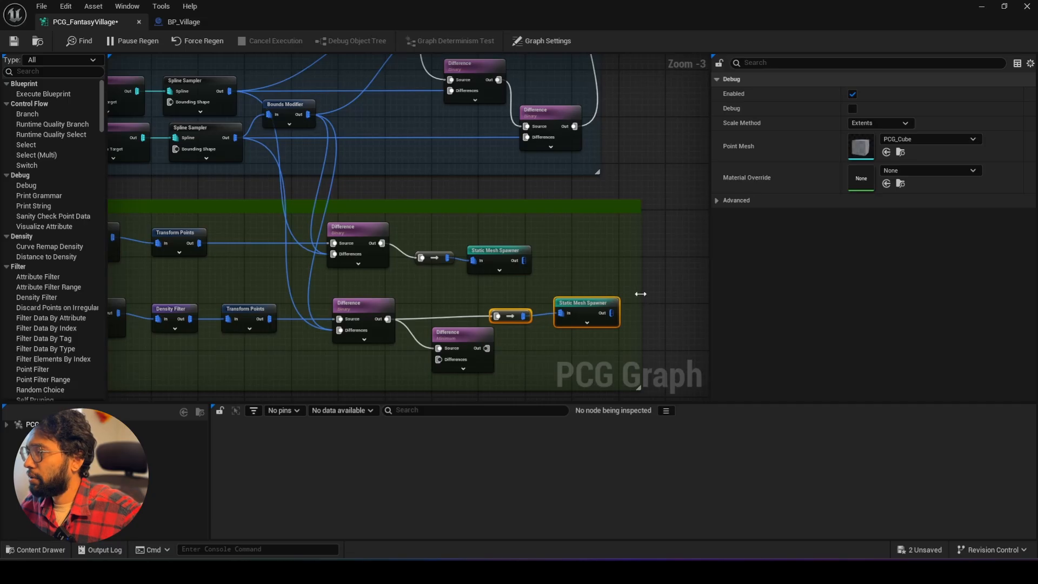
drag(642, 295, 685, 296)
drag(581, 300, 639, 307)
mouse_move(485, 338)
mouse_down()
mouse_move(483, 326)
mouse_move(483, 338)
mouse_up()
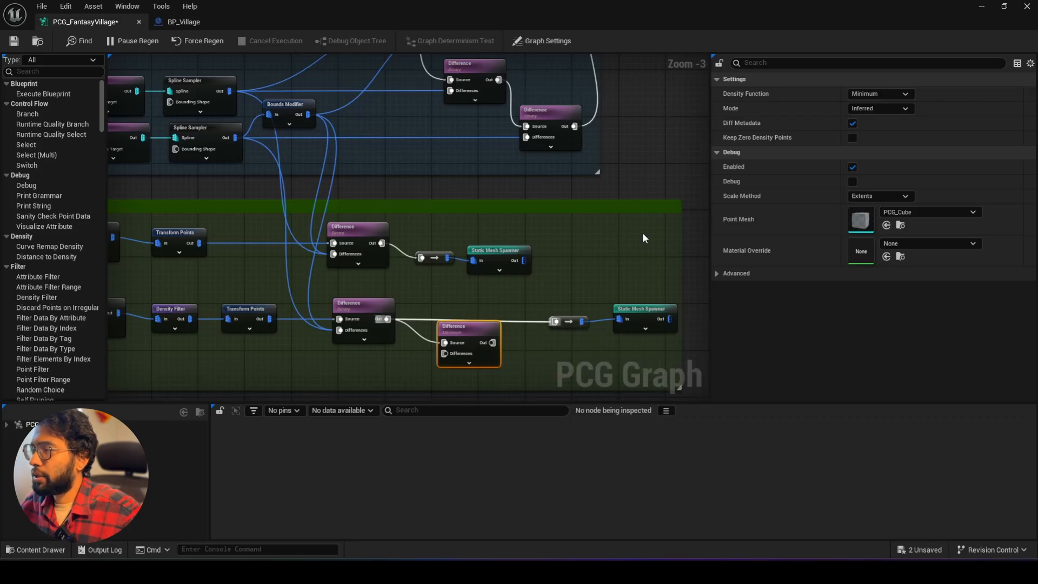
click(879, 95)
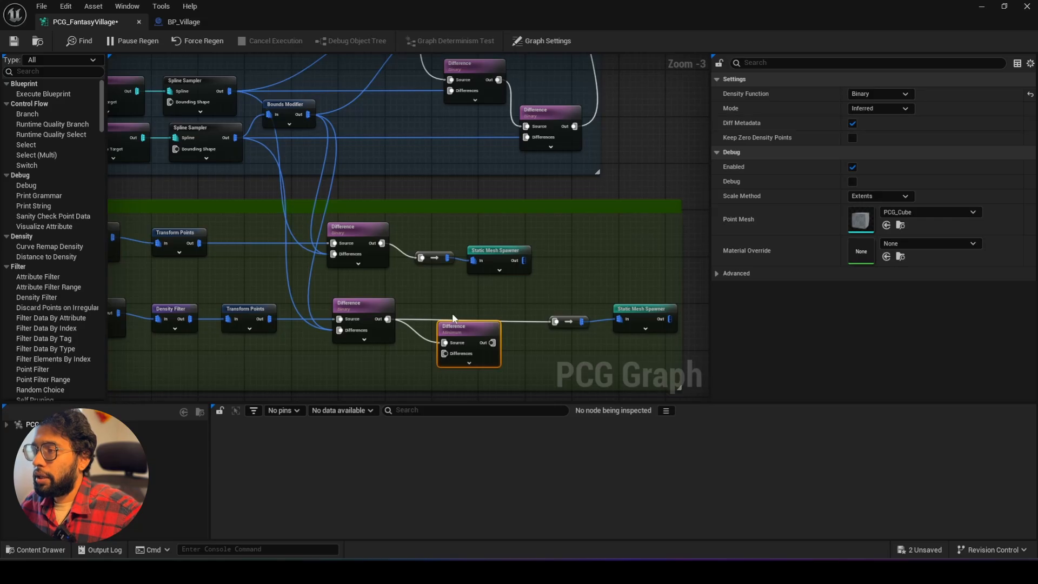
Feed the lowest Transform Points node of Houses into the new Difference node's Differences, routing the wire through a reroute node.
right_drag(408, 176, 680, 455)
right_drag(607, 131, 560, 126)
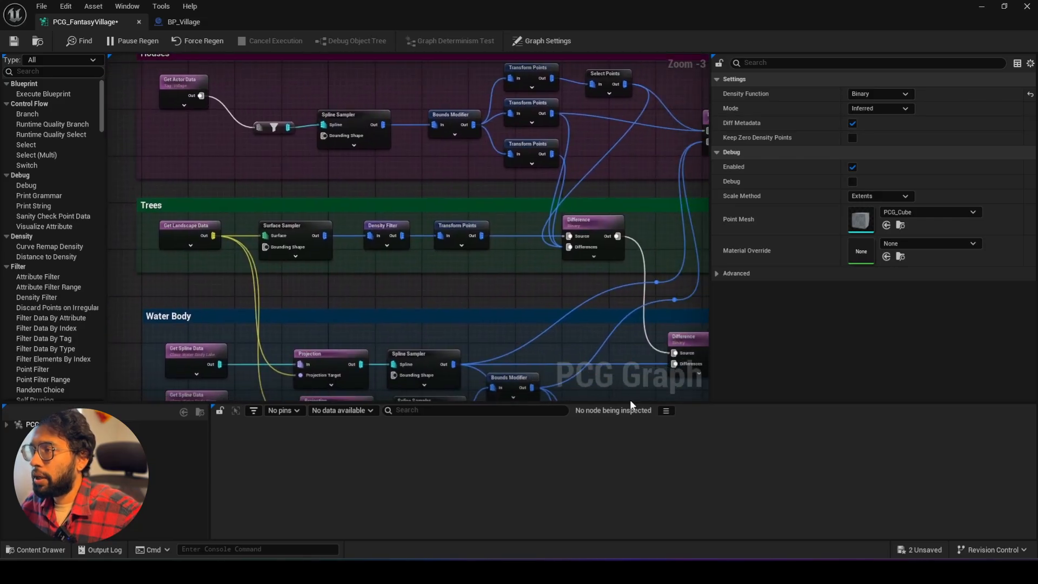
click(529, 152)
scroll(588, 186, down, 2)
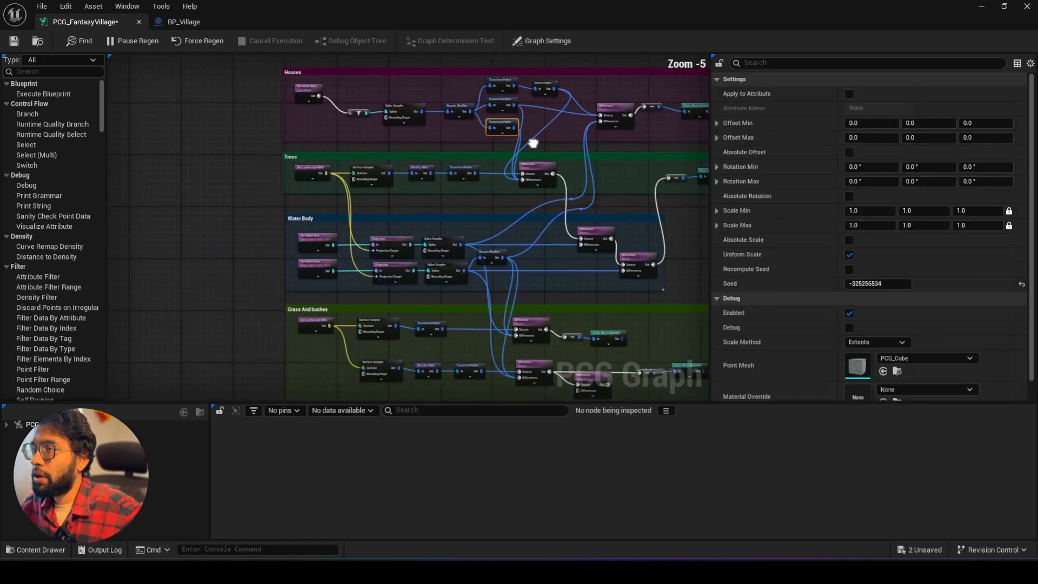
right_drag(536, 221, 507, 202)
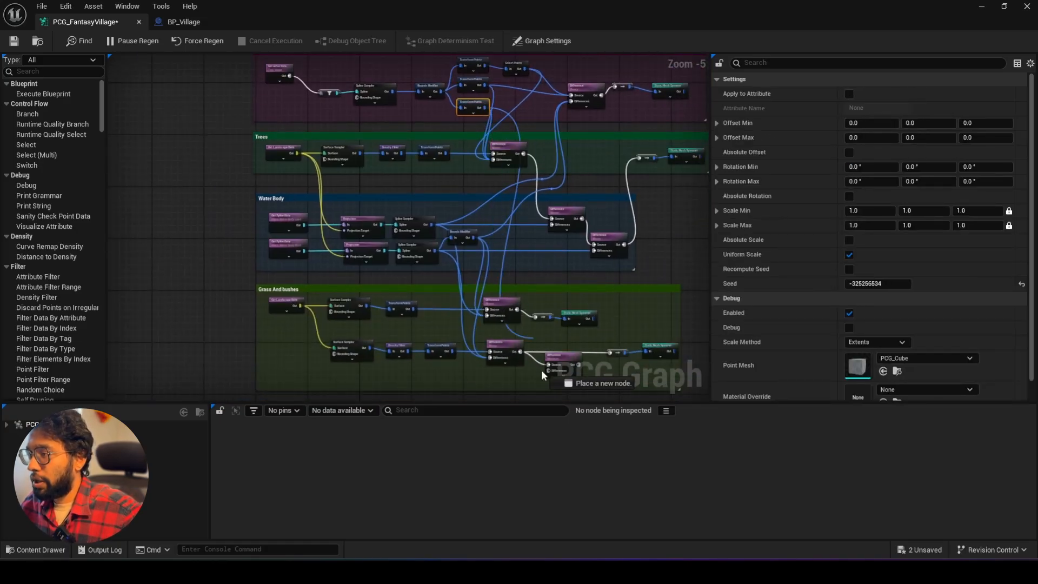
double_click(509, 275)
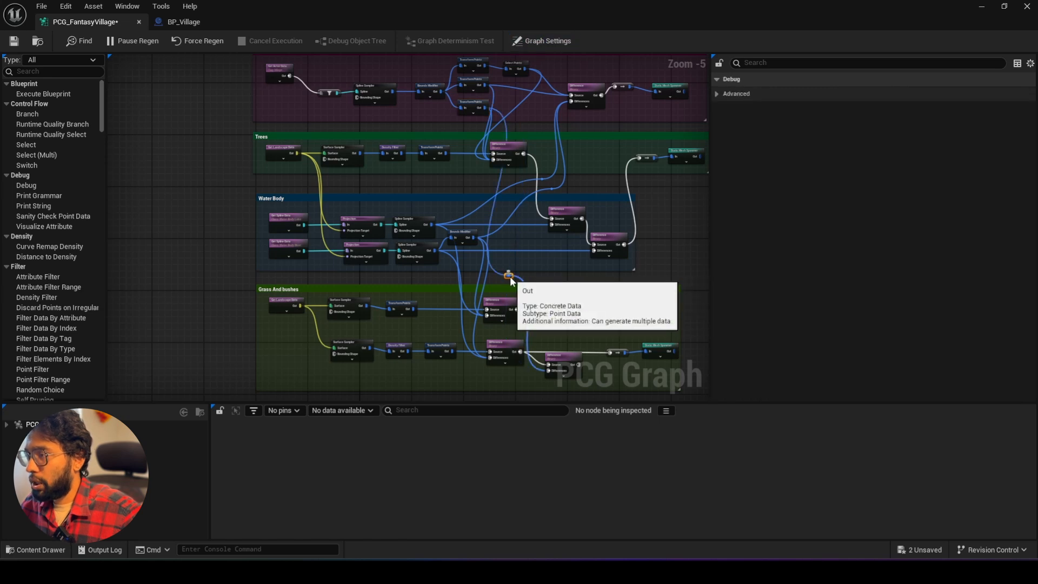
drag(512, 280, 540, 285)
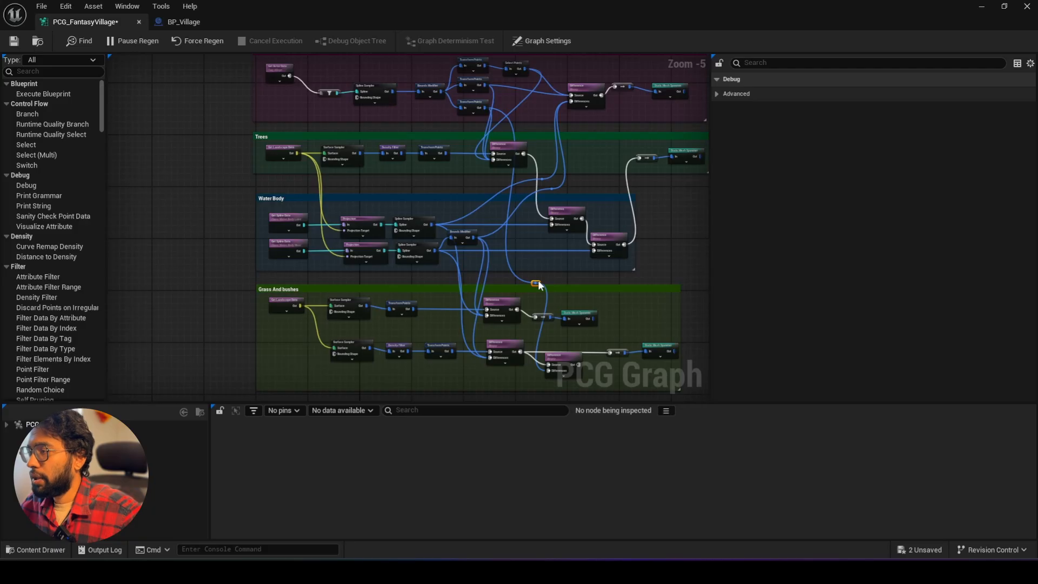
Replace the direct link from the first bush Difference to the spawner's conversion node with the new Difference node's output.
scroll(573, 346, up, 4)
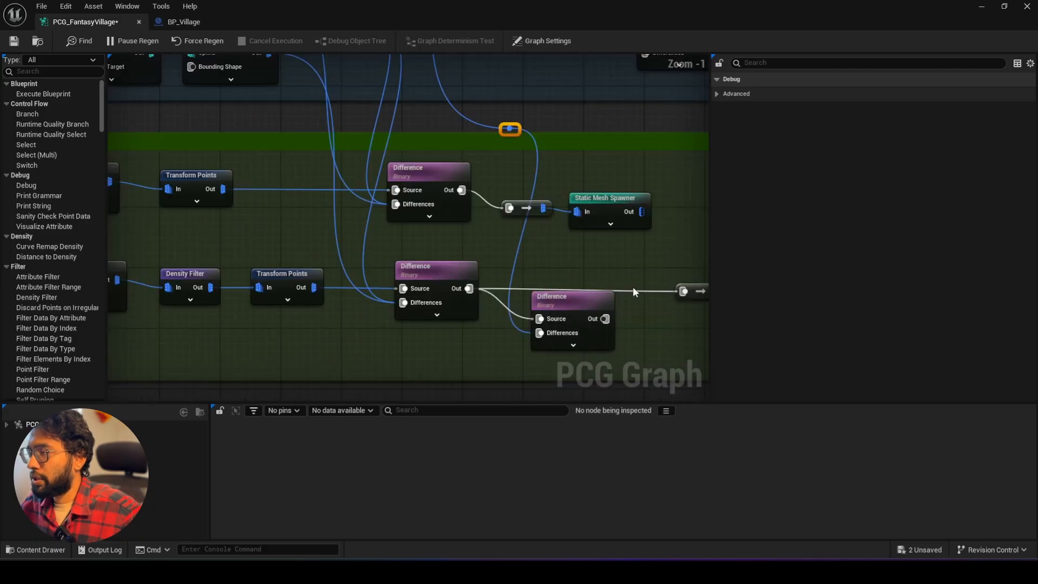
alt+click(633, 291)
drag(606, 319, 668, 295)
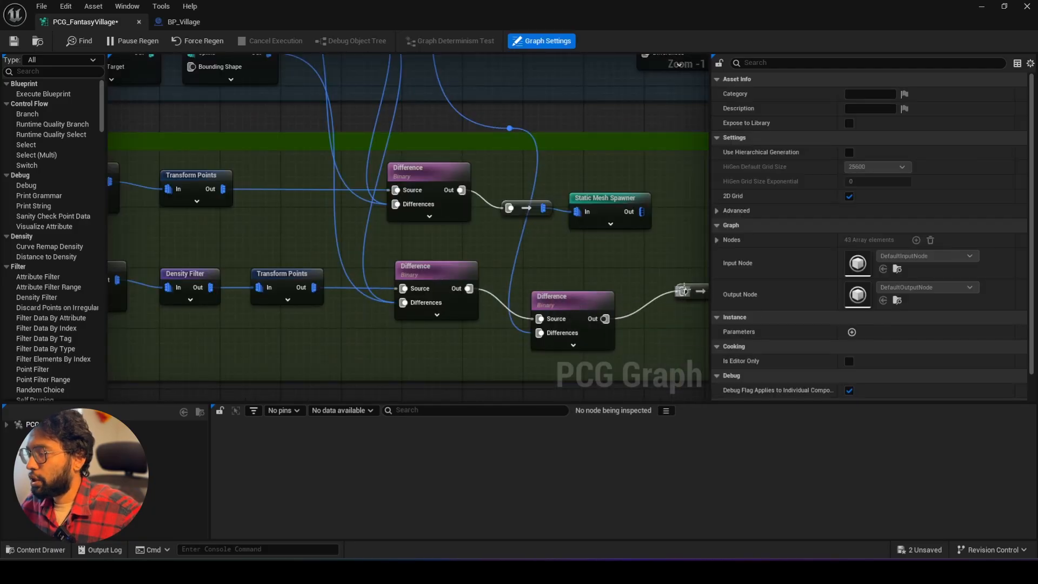
Check the bush placement around the village houses in the level viewport.
click(1004, 6)
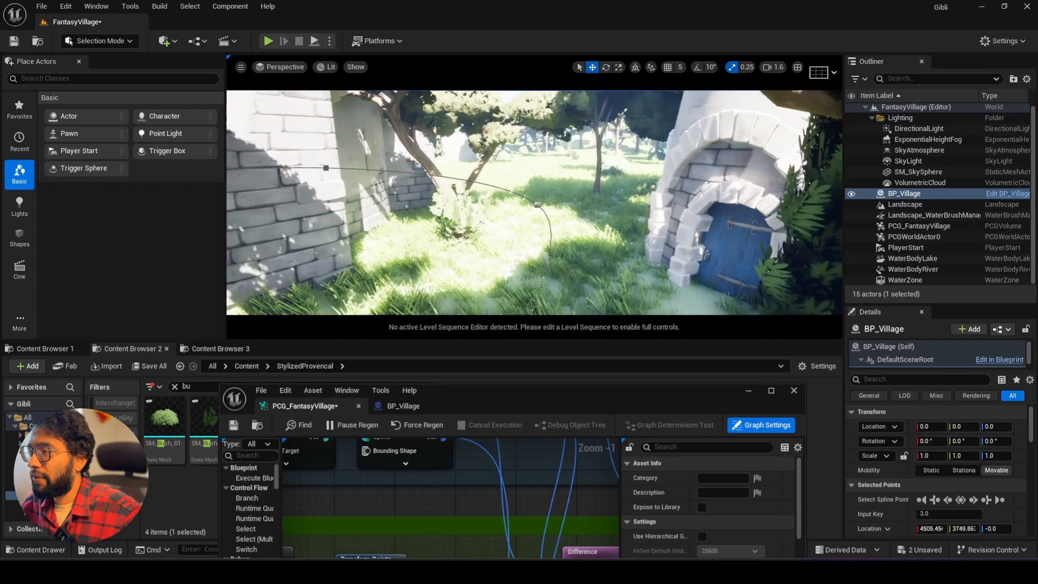
key(w)
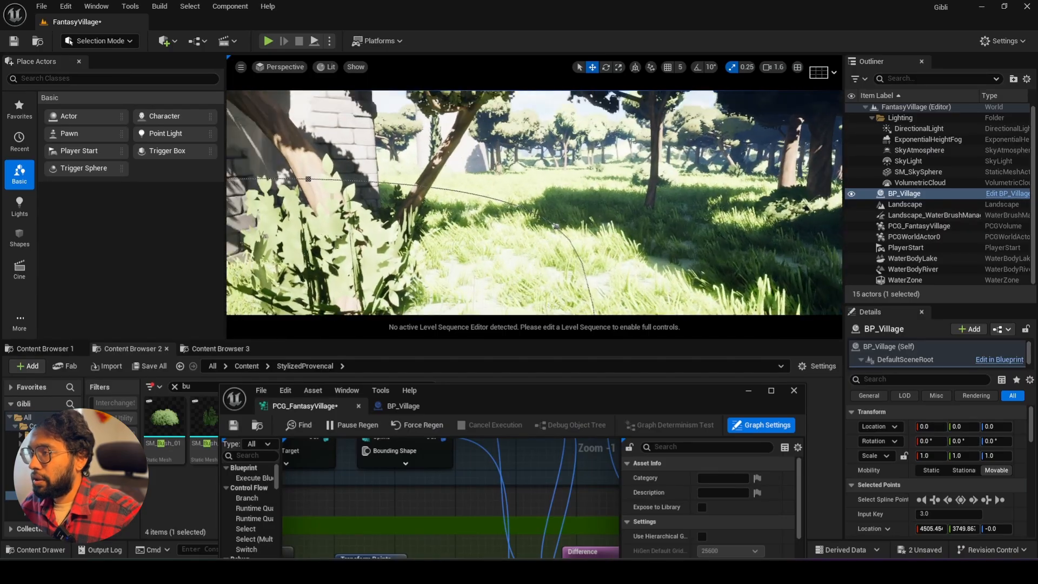
key(w)
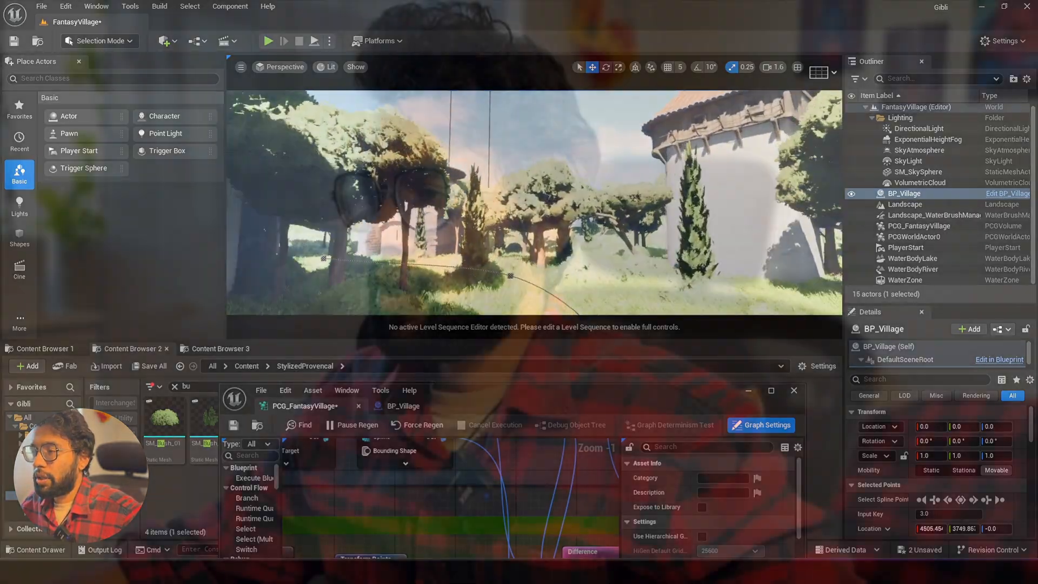
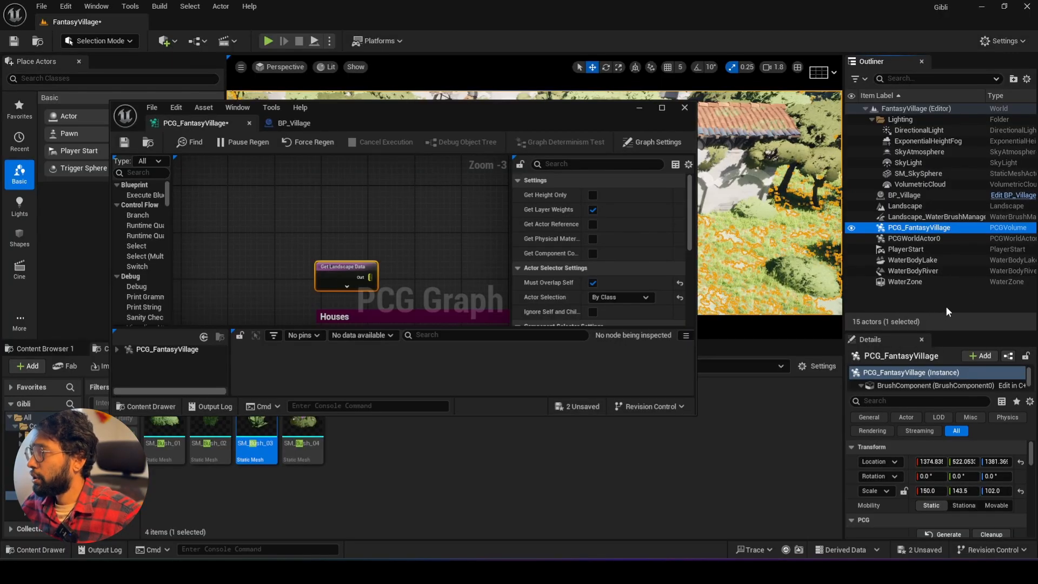
Set the Input Type of the PCG_FantasyVillage volume's PCGComponent to Landscape.
drag(947, 331, 931, 211)
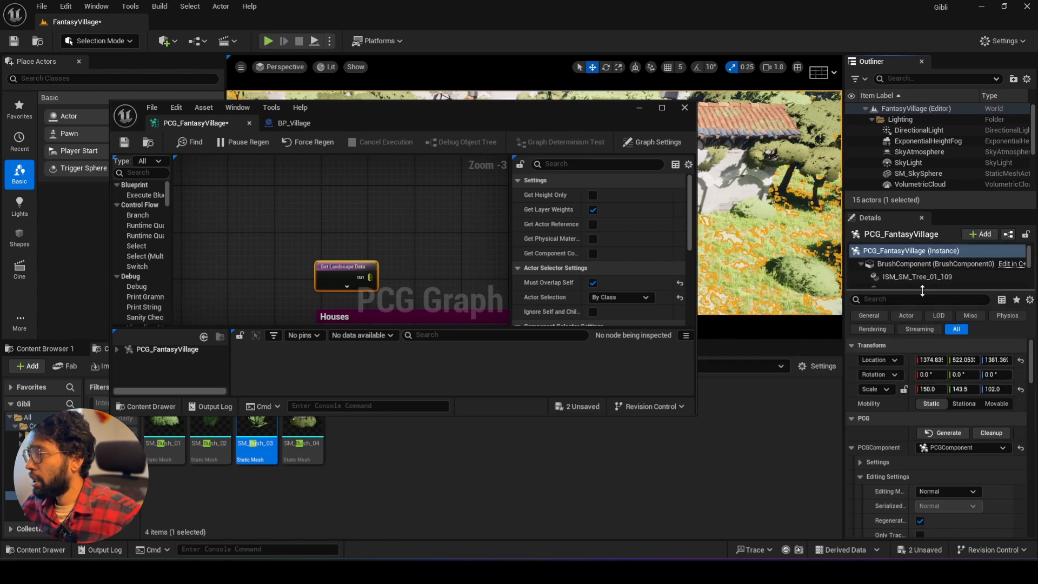
drag(922, 291, 923, 349)
scroll(916, 301, down, 5)
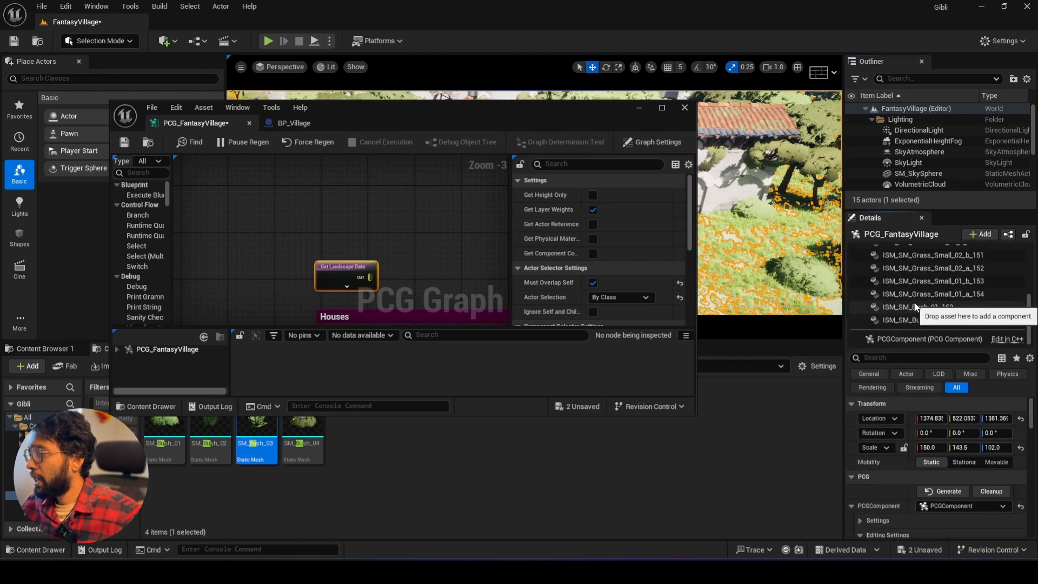
click(911, 339)
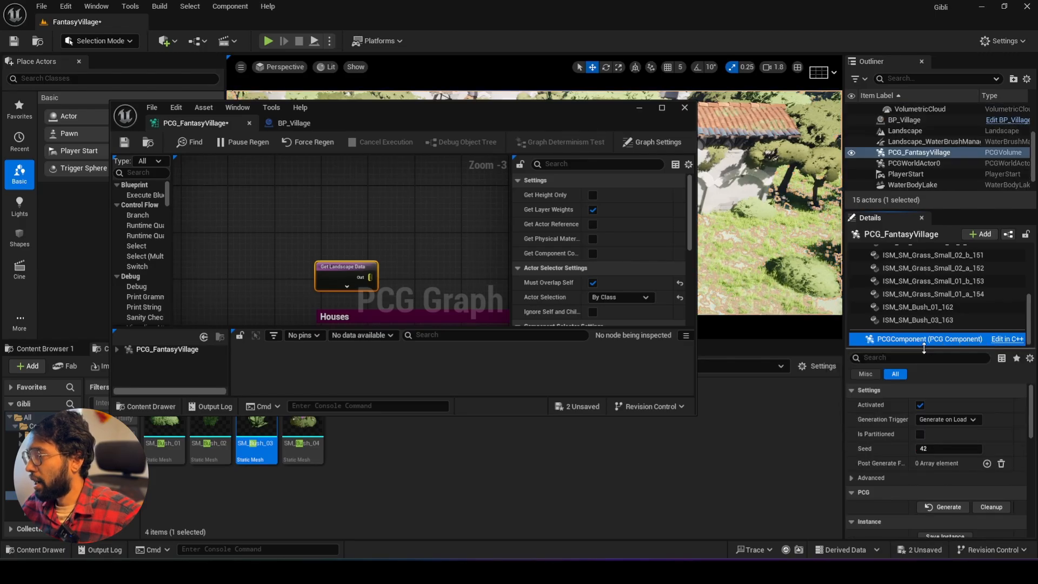
drag(925, 348, 923, 222)
scroll(961, 395, down, 8)
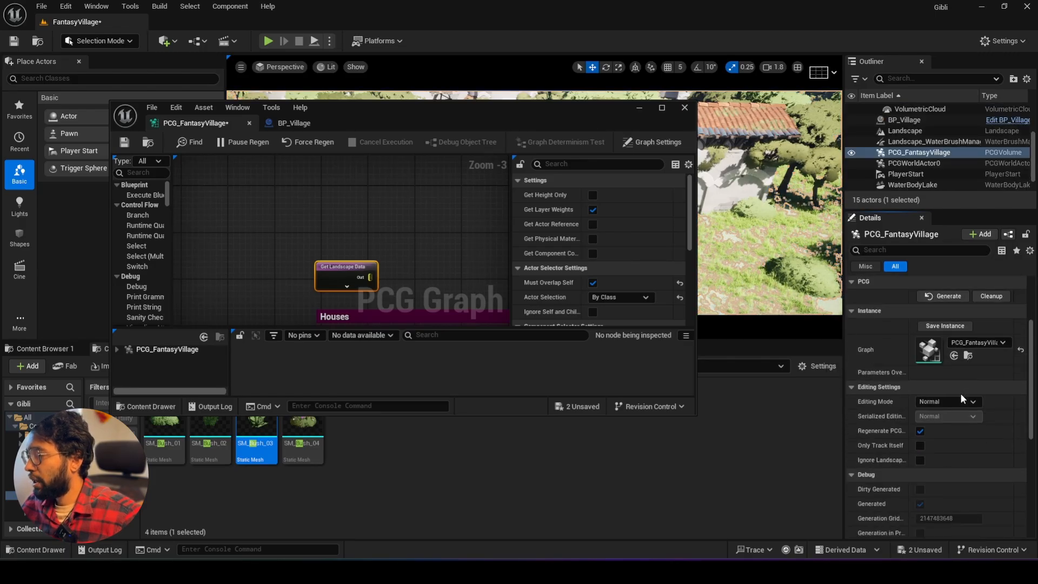
scroll(959, 398, down, 3)
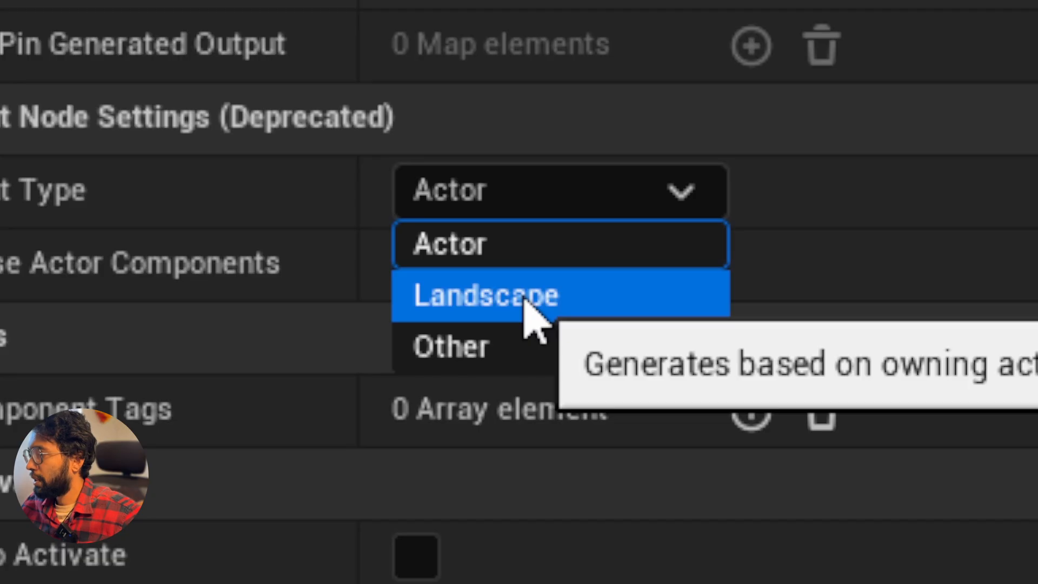
click(525, 301)
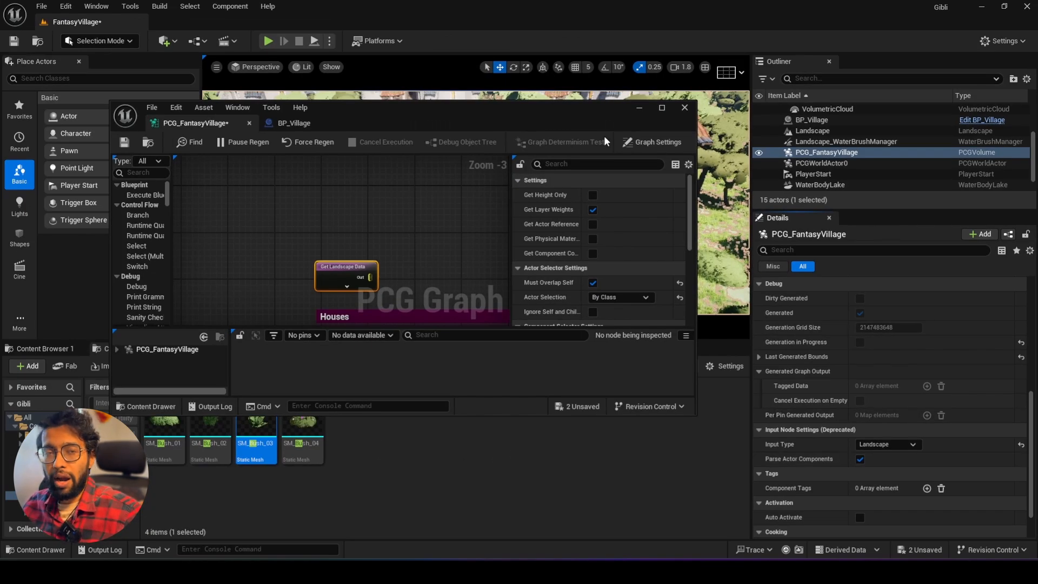
Add a Surface Sampler node fed by the Get Landscape Data node above the Houses group.
drag(530, 119, 605, 245)
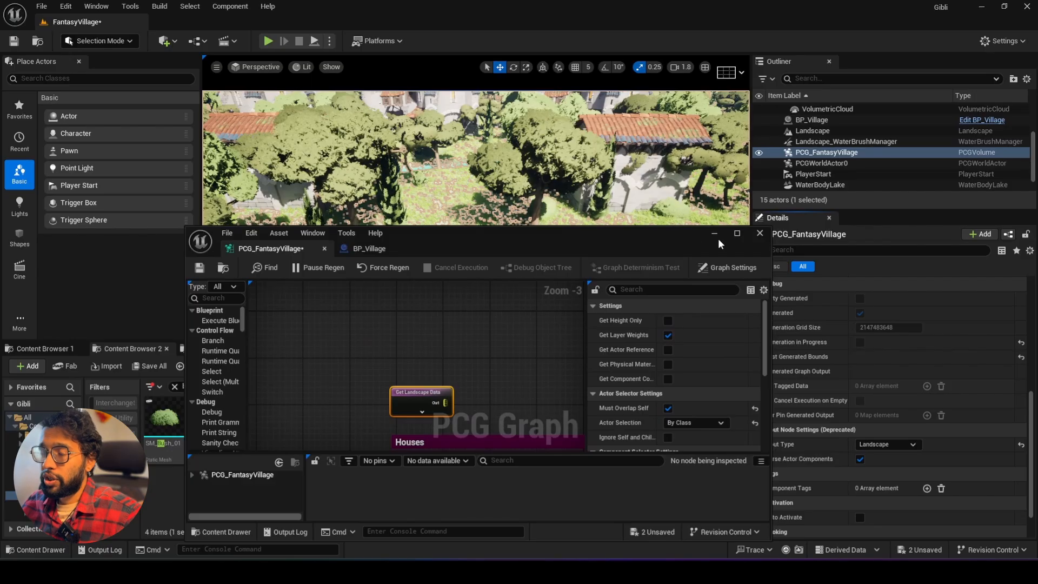
click(737, 234)
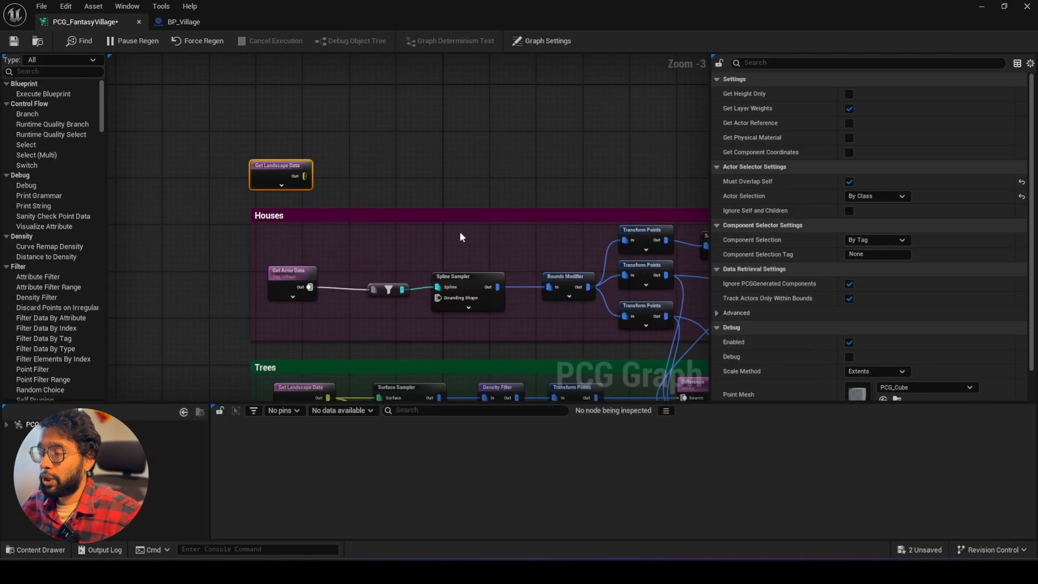
right_drag(352, 176, 369, 219)
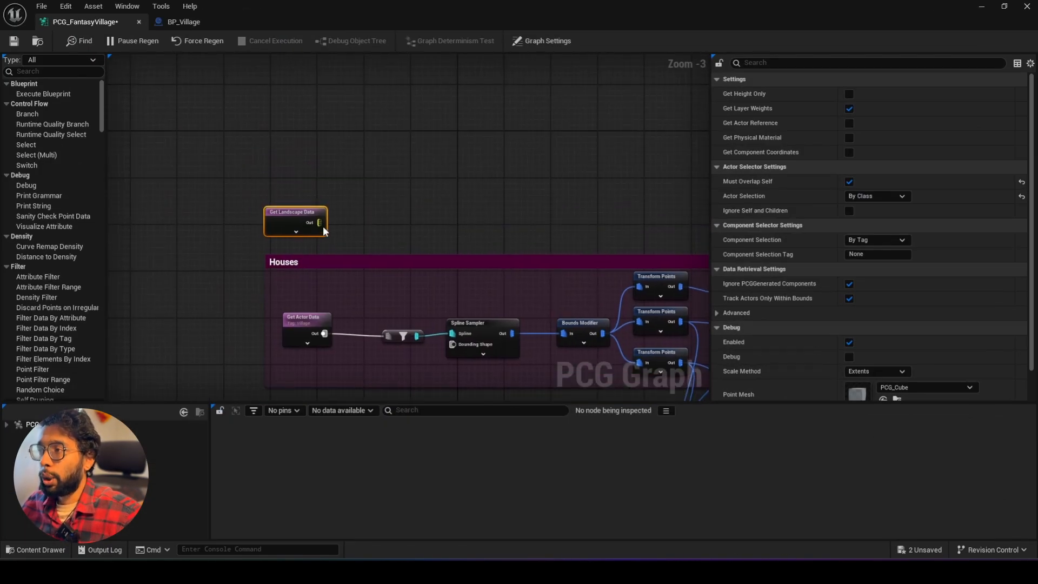
drag(377, 228, 401, 219)
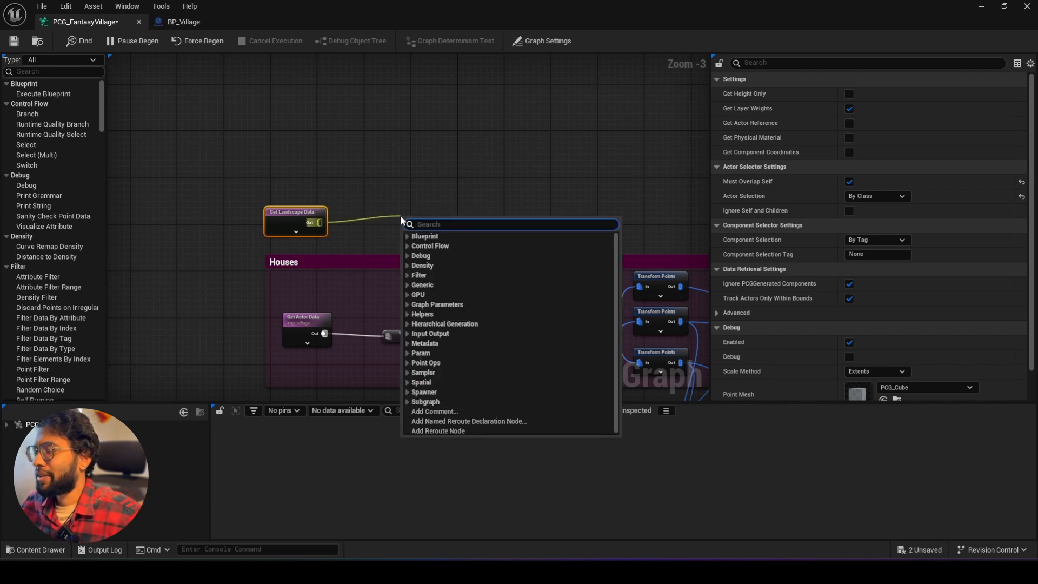
text(sur)
click(440, 268)
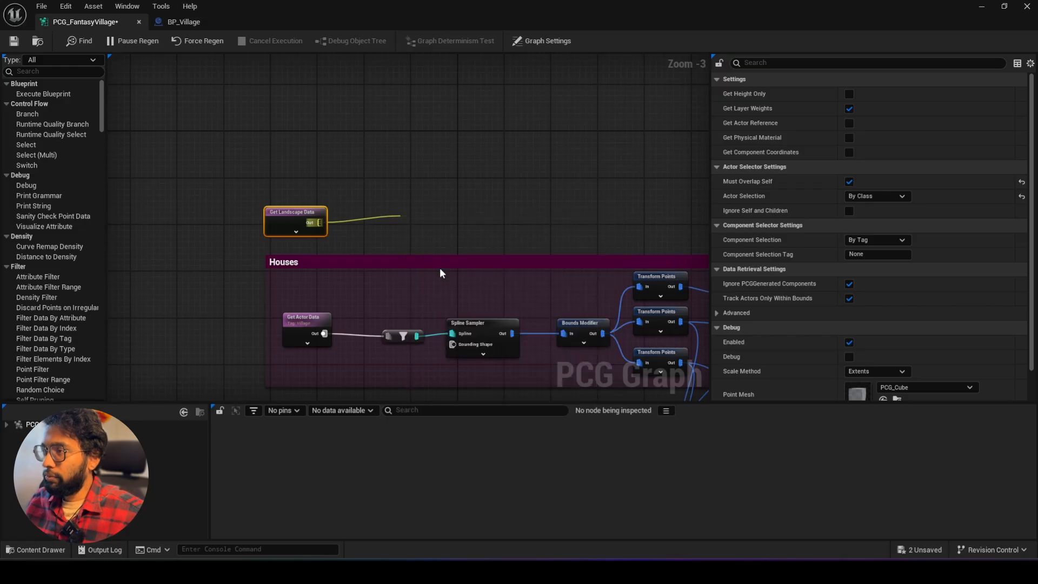
drag(413, 213, 408, 218)
click(1005, 6)
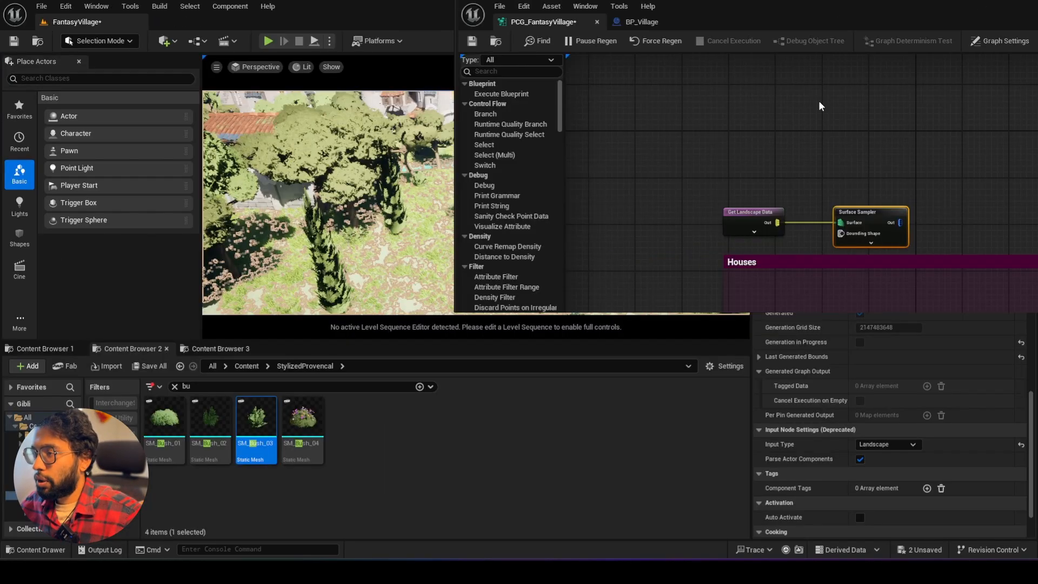
right_drag(713, 335, 512, 254)
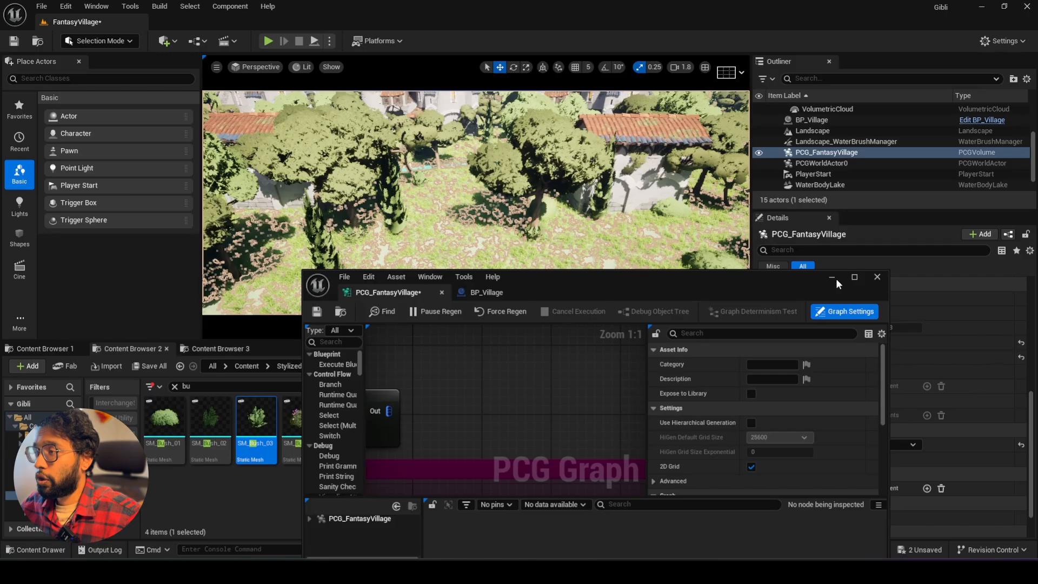
click(833, 278)
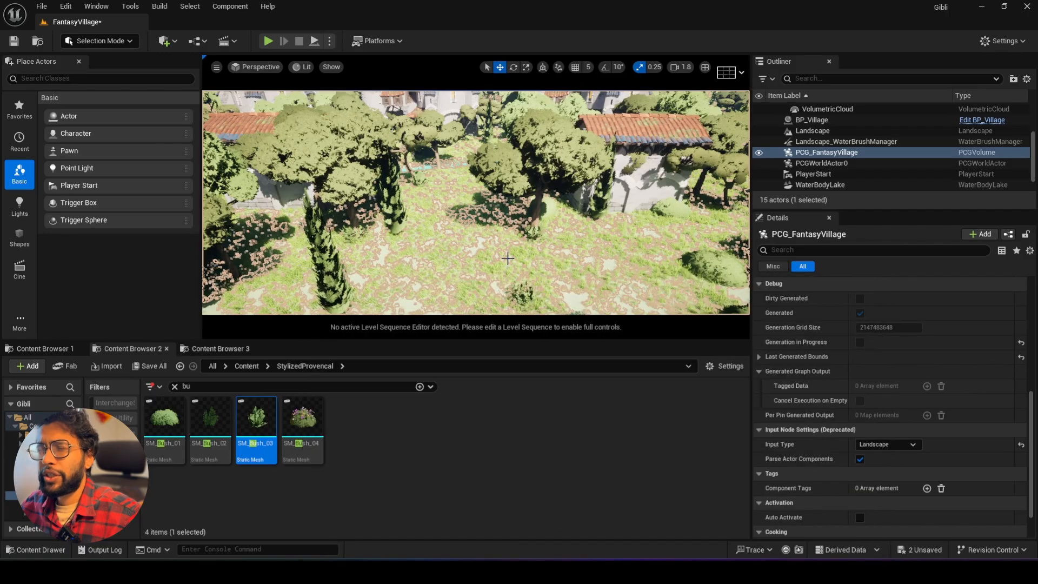
Select the Landscape and enter Landscape Paint mode, with a brush size of about 319 and a falloff of about 0.64.
click(812, 131)
click(90, 43)
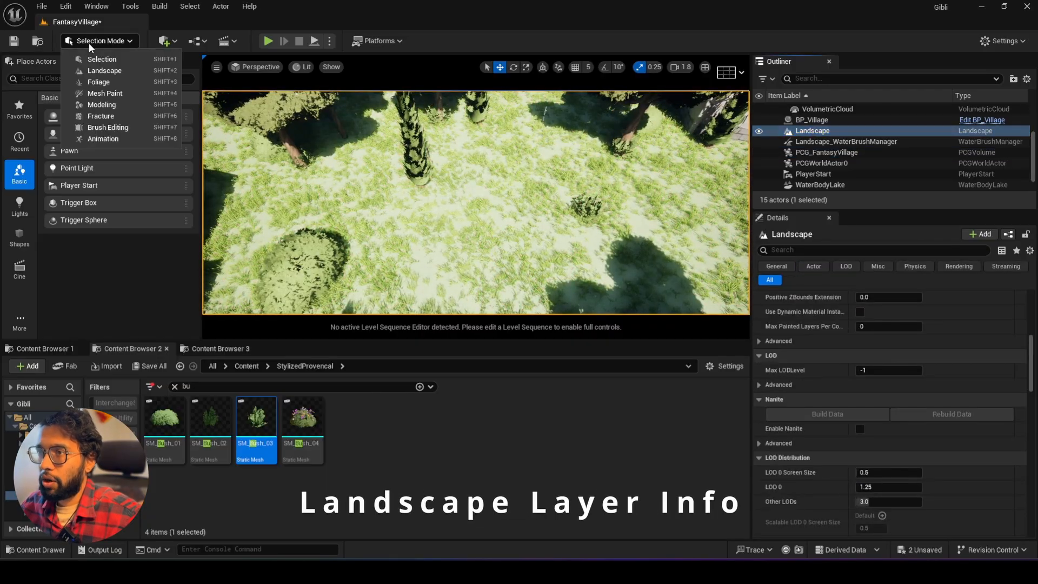
click(107, 72)
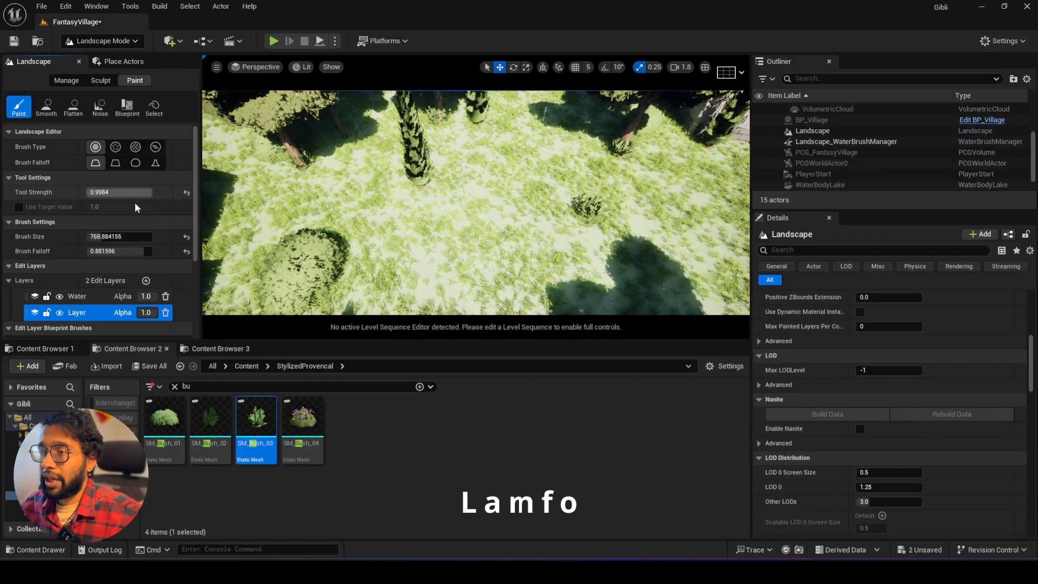
scroll(136, 220, down, 5)
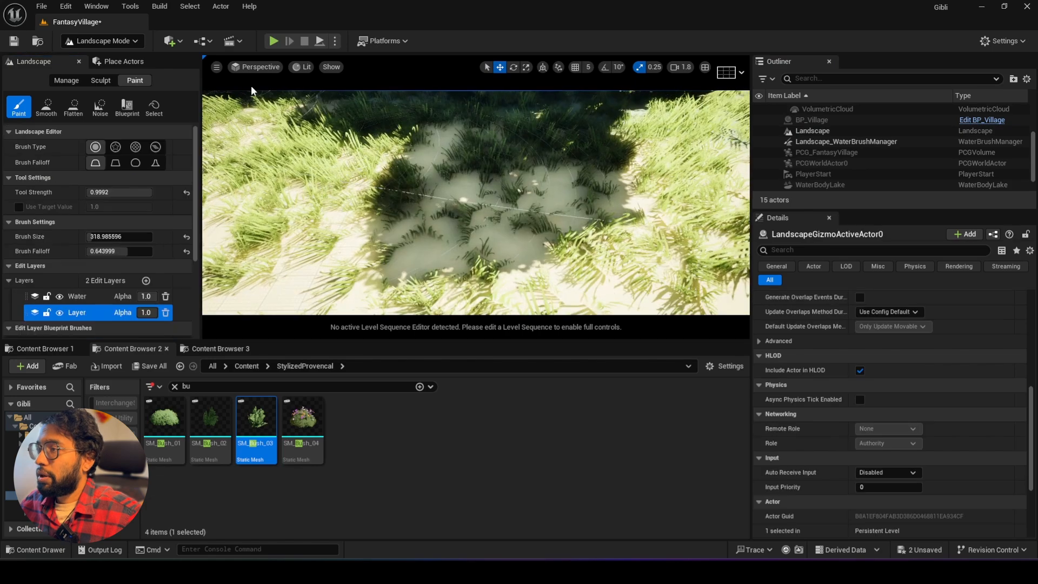
Paint a dirt path through the village grass in Unlit view and return to Selection mode.
click(304, 67)
click(330, 123)
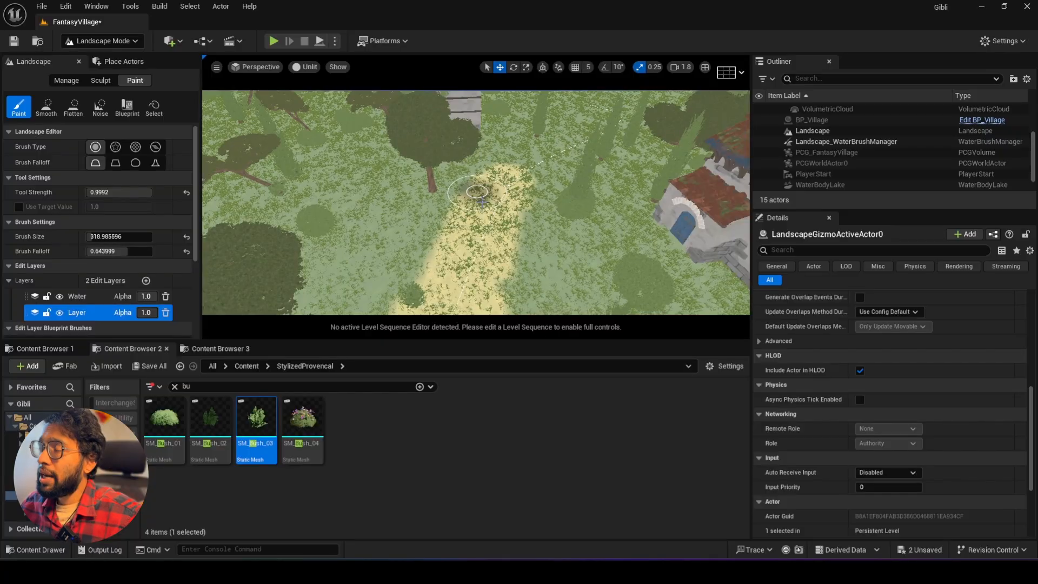
mouse_move(567, 147)
right_down()
mouse_move(460, 162)
mouse_move(567, 149)
mouse_move(578, 97)
mouse_move(570, 108)
right_up()
right_drag(443, 220, 687, 219)
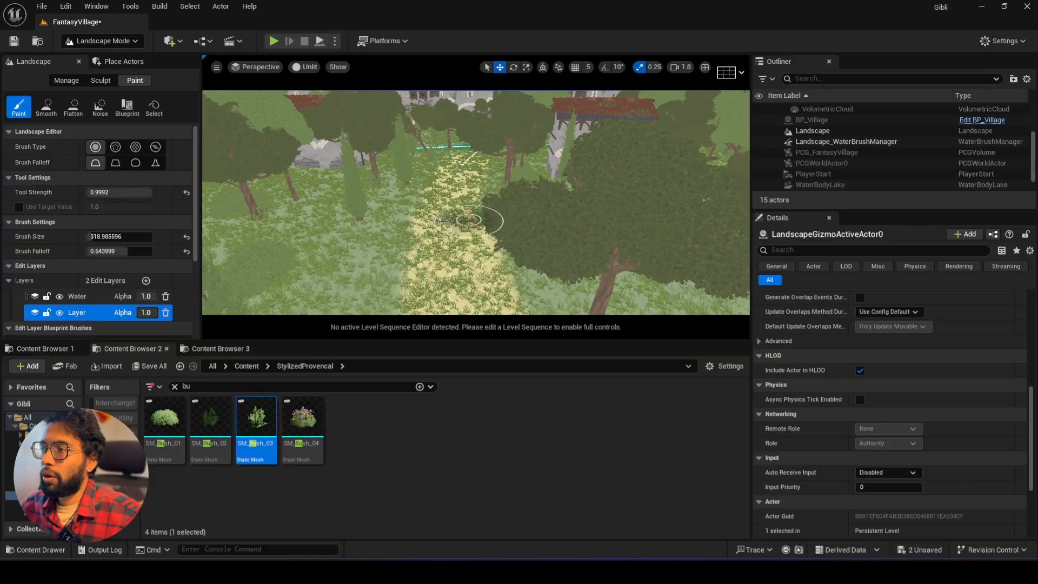
right_drag(465, 262, 468, 300)
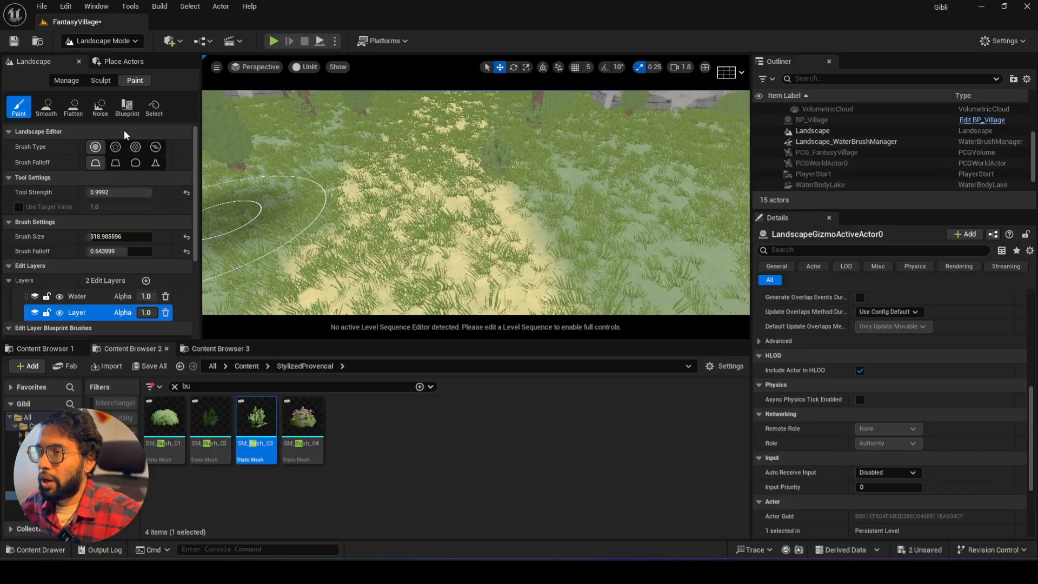
click(115, 41)
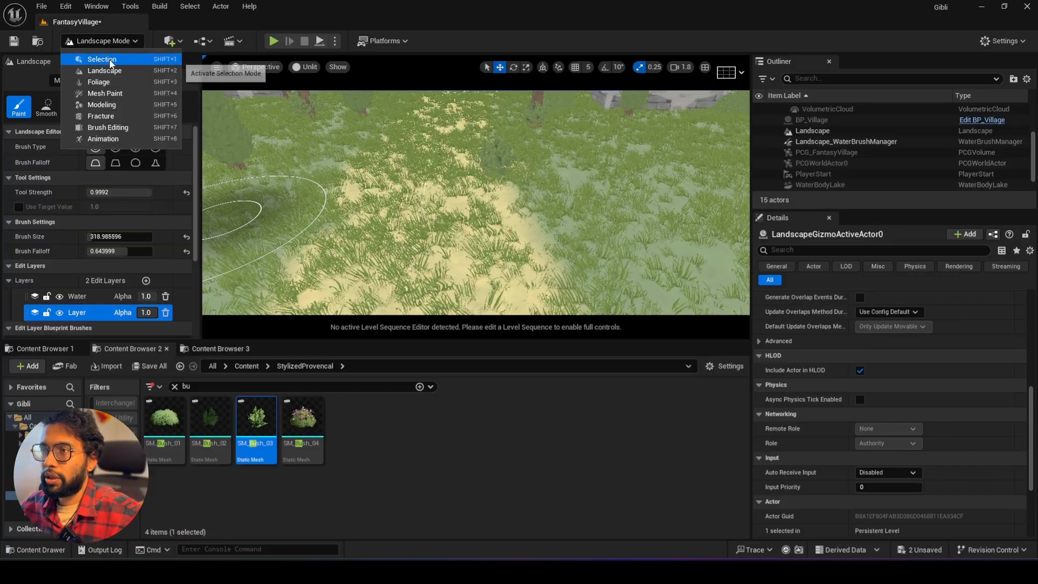
click(109, 62)
Add an Attribute Filter node to the output of the new Surface Sampler in the PCG_FantasyVillage graph.
click(543, 534)
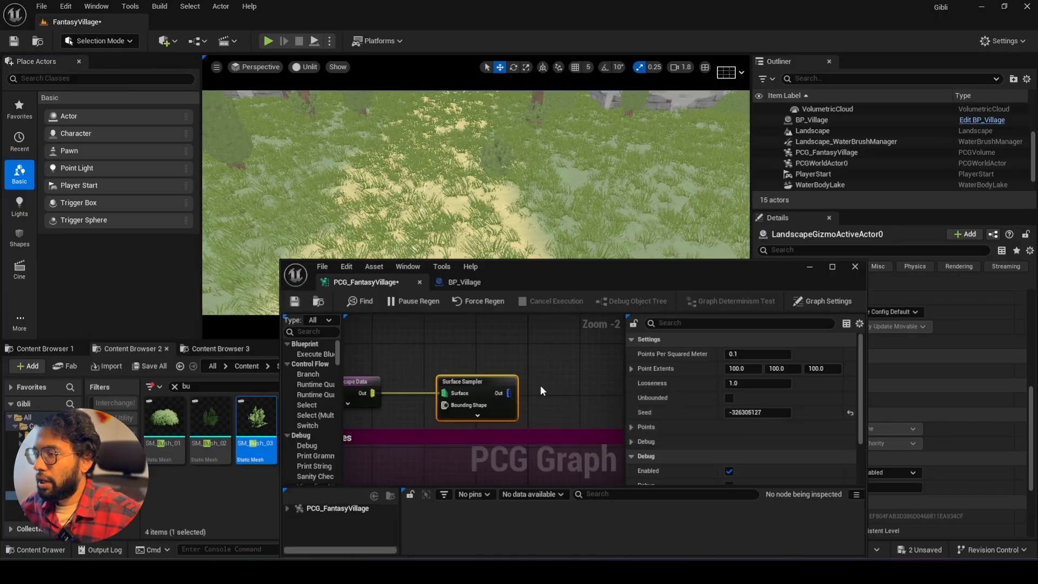
right_drag(541, 389, 484, 354)
drag(454, 357, 499, 349)
text(a)
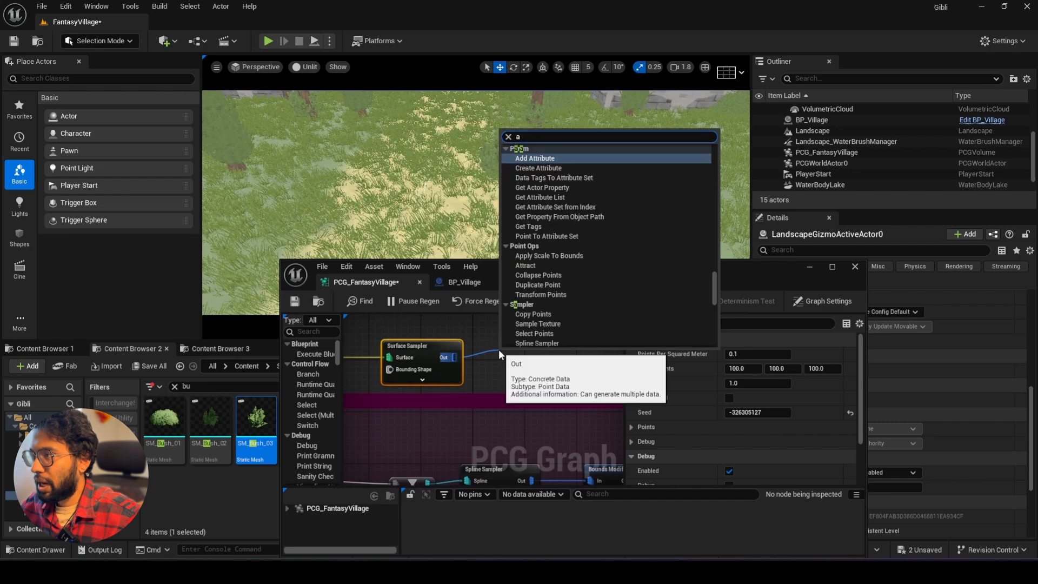
text(ttribu)
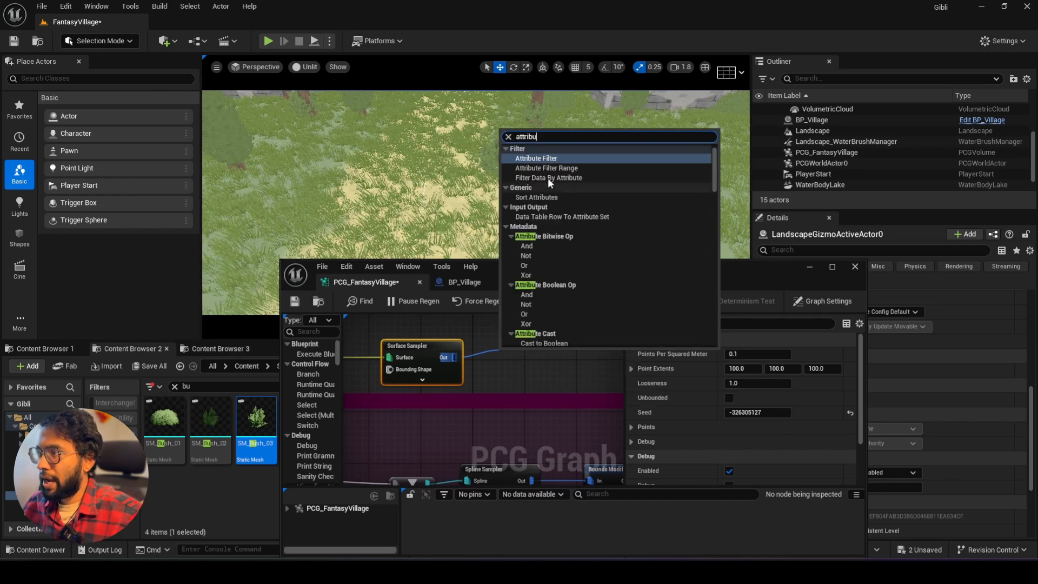
click(547, 159)
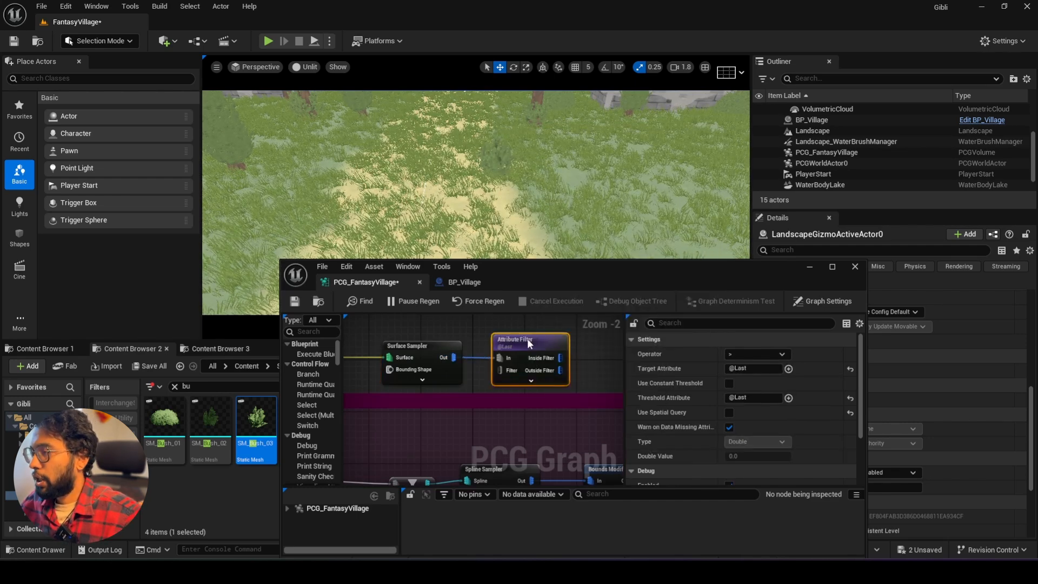
Set the Attribute Filter to a constant threshold with Double Value 0.6 and Target Attribute Dirt.
click(729, 383)
click(748, 427)
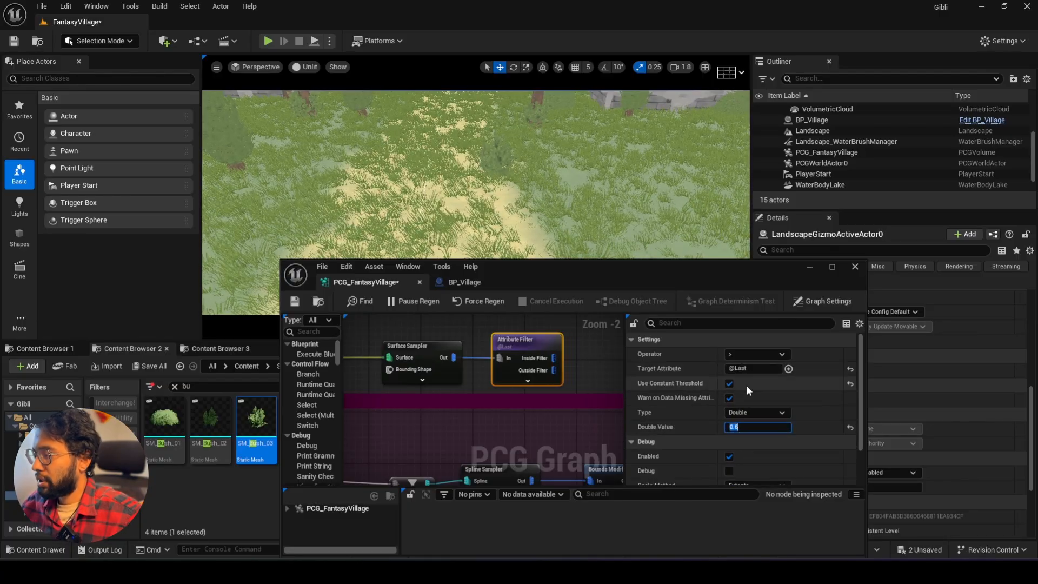
drag(748, 369, 685, 367)
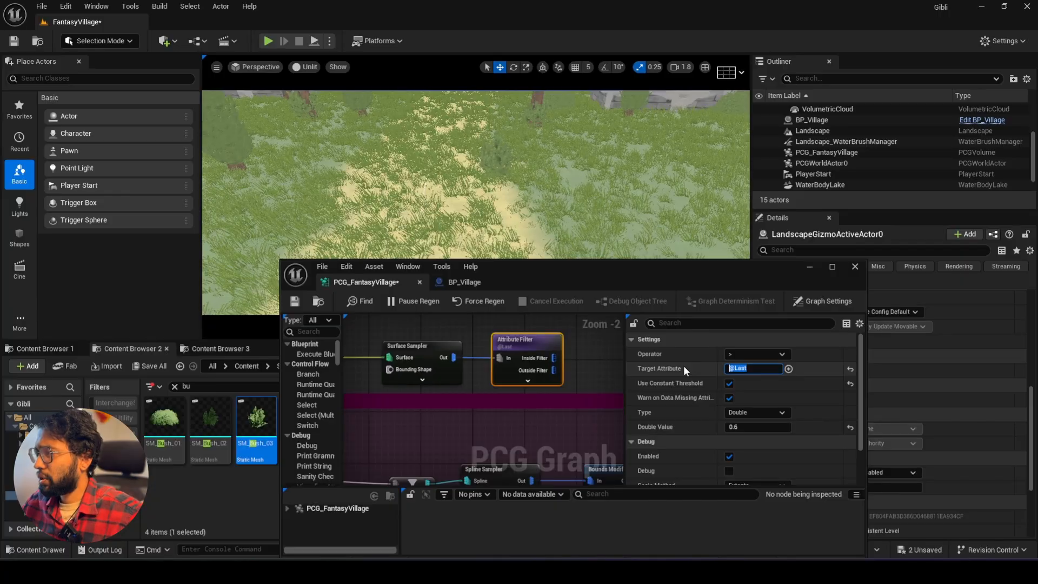
text(Dirt)
key(Return)
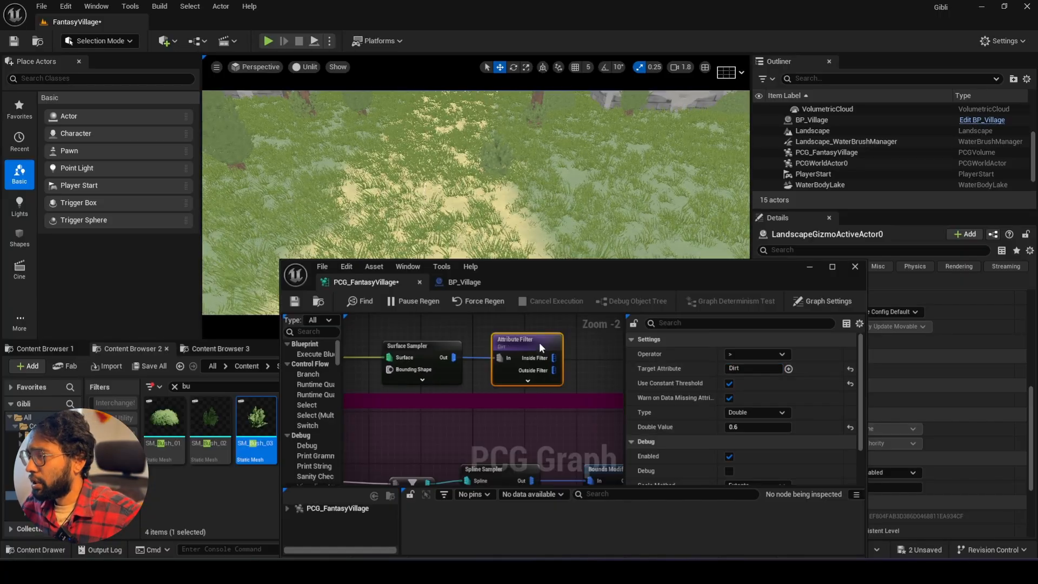
drag(578, 274, 567, 250)
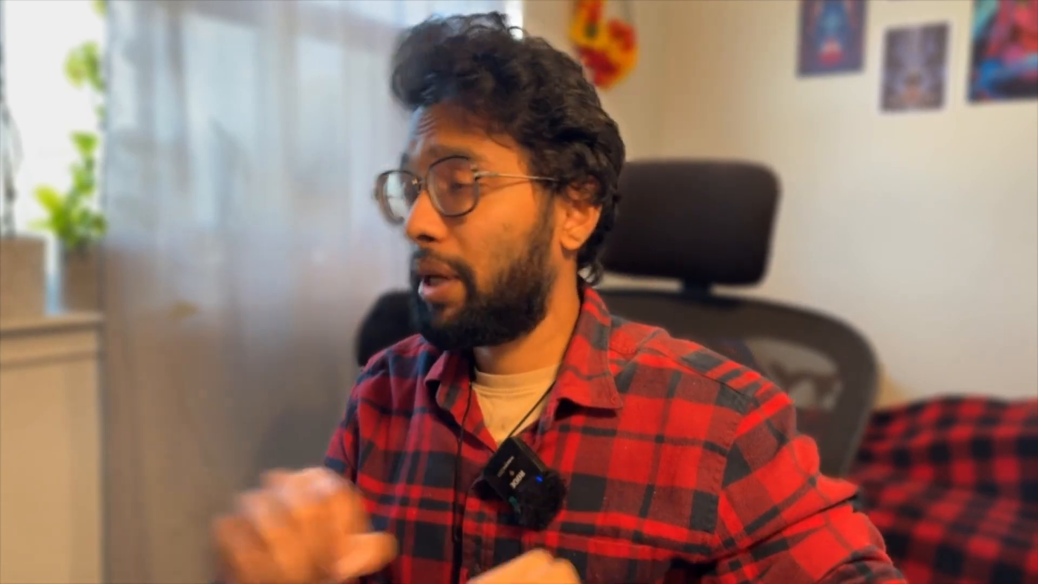
Add a Transform Points node to the filter's Inside Filter output and debug its points along the dirt path.
right_drag(557, 336, 446, 345)
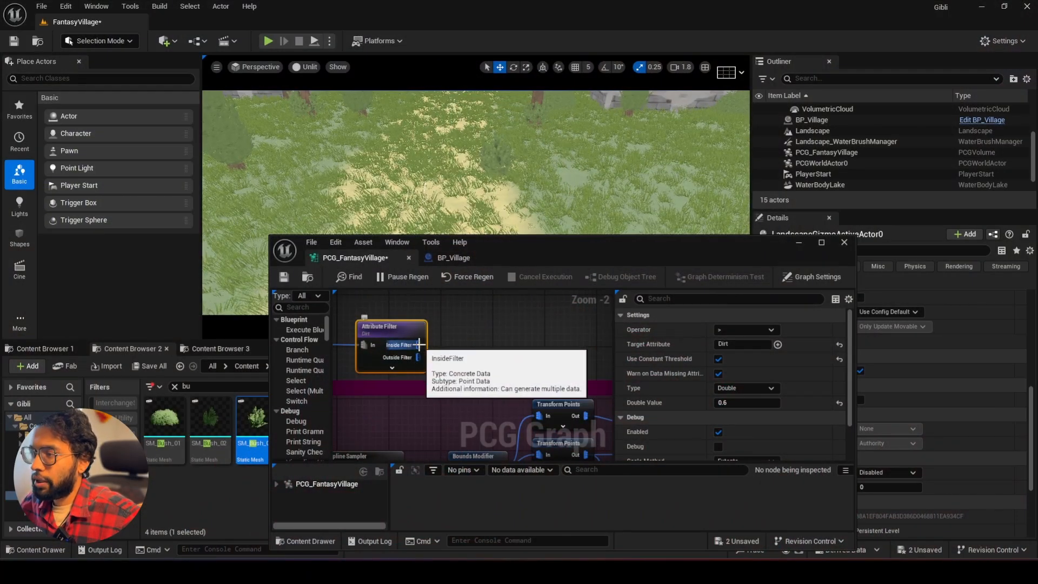
drag(419, 345, 485, 329)
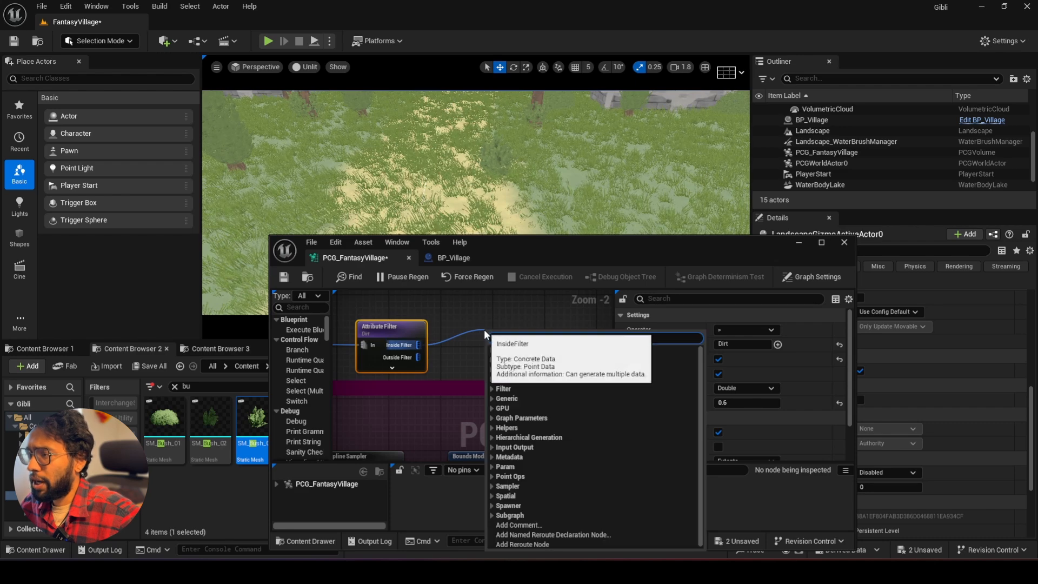
text(tran)
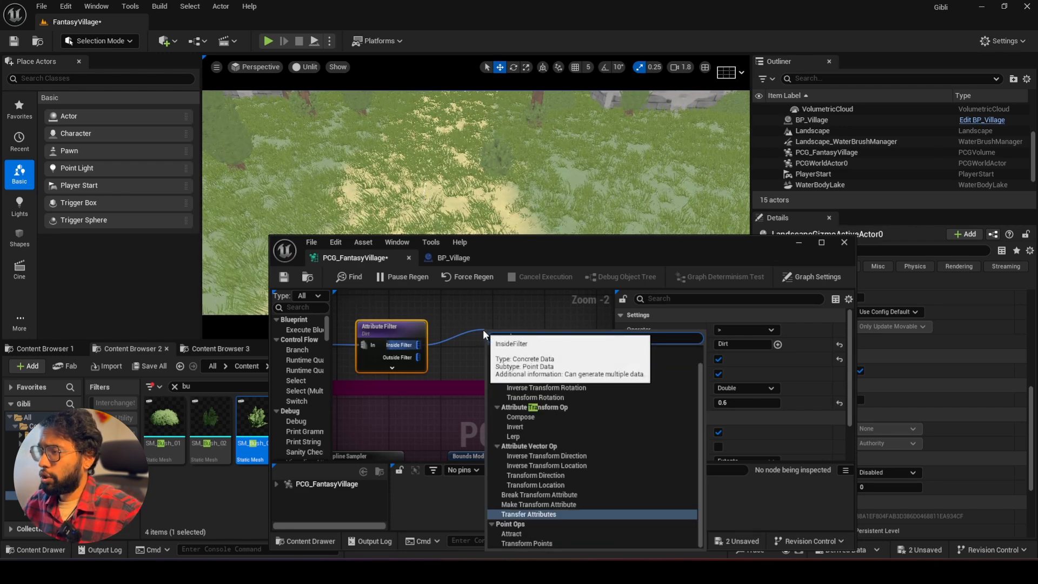
click(529, 535)
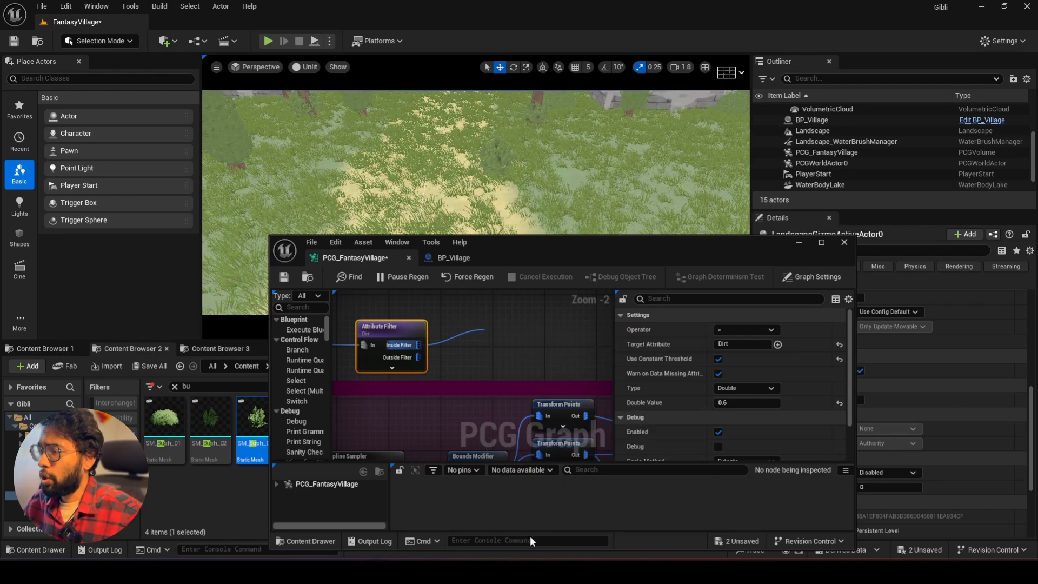
key(d)
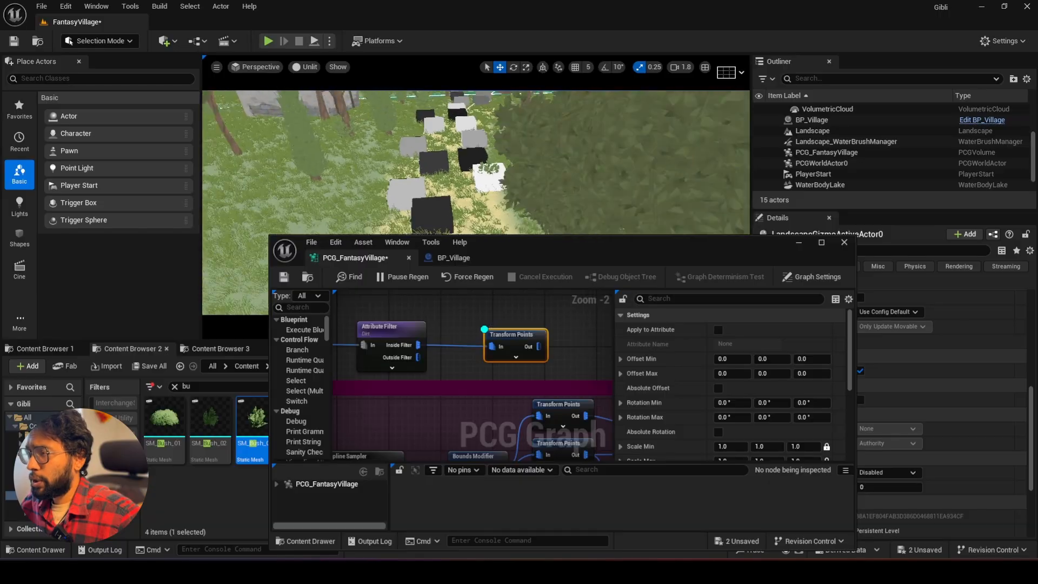
key(s)
right_drag(605, 210, 665, 210)
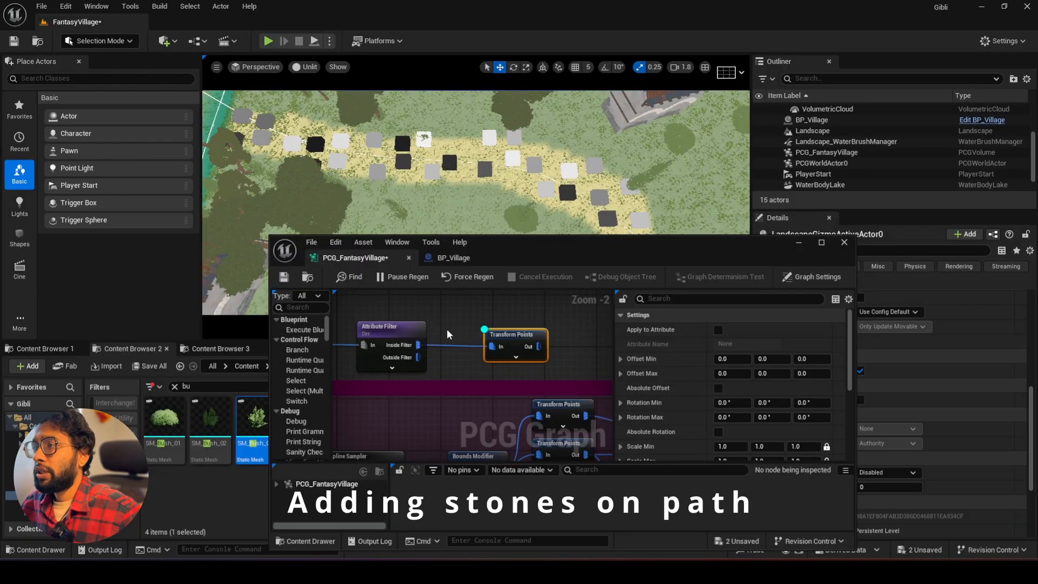
Feed Transform Points from Outside Filter to compare the debug points, and restore its Inside Filter link.
click(439, 344)
drag(417, 361, 485, 342)
right_drag(514, 154, 635, 187)
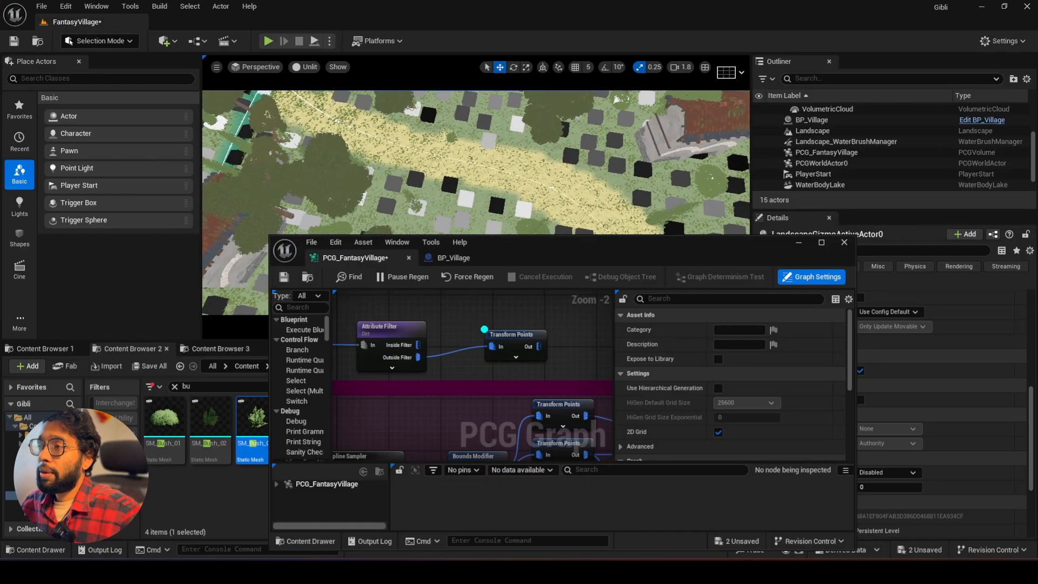
alt+click(456, 352)
drag(418, 345, 497, 309)
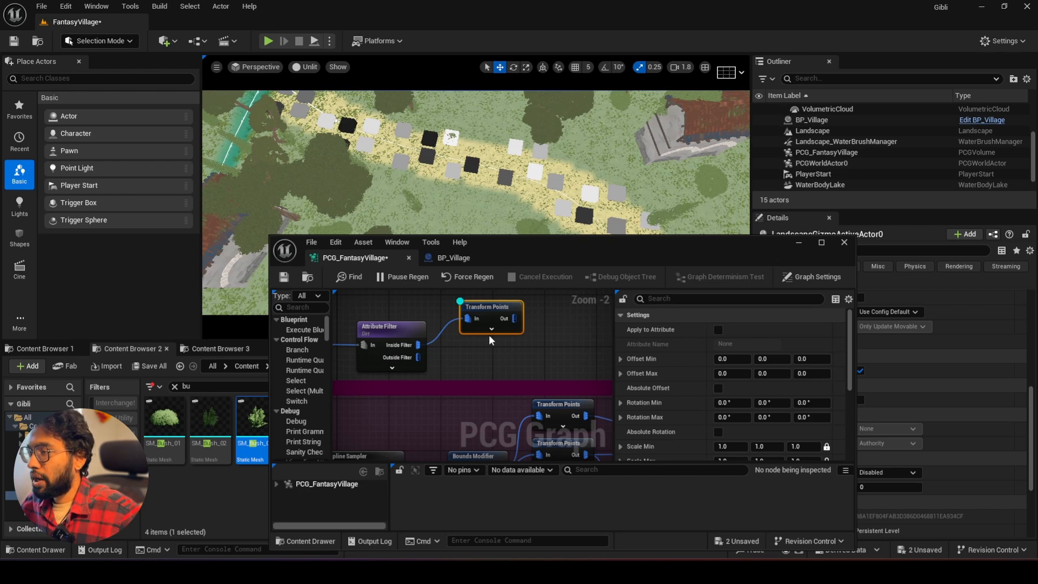
Add a Static Mesh Spawner after the path's Transform Points node and turn off that node's debug display.
right_drag(539, 332, 443, 357)
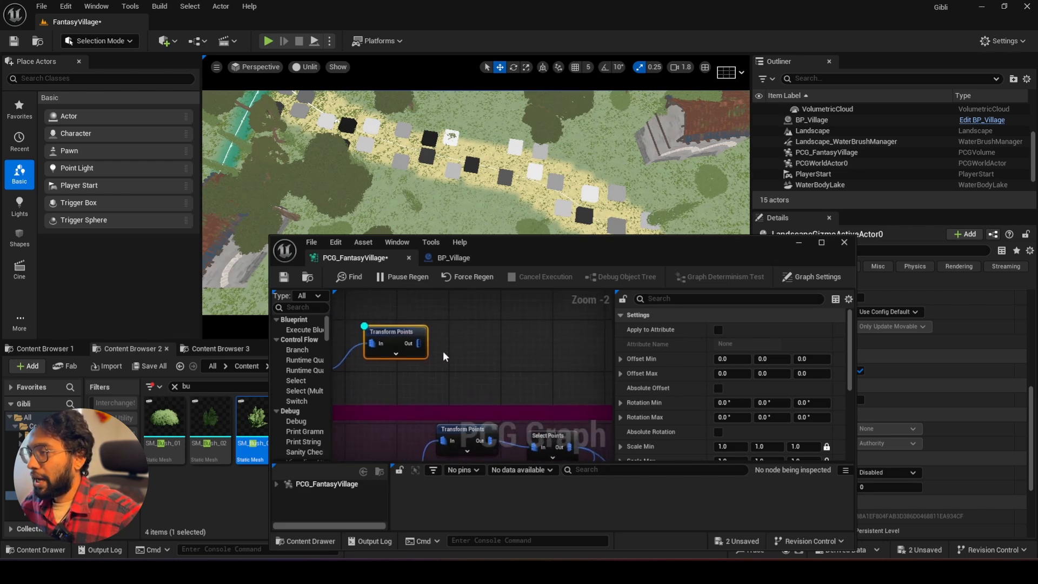
drag(419, 344, 481, 330)
text(stat)
click(544, 156)
click(388, 327)
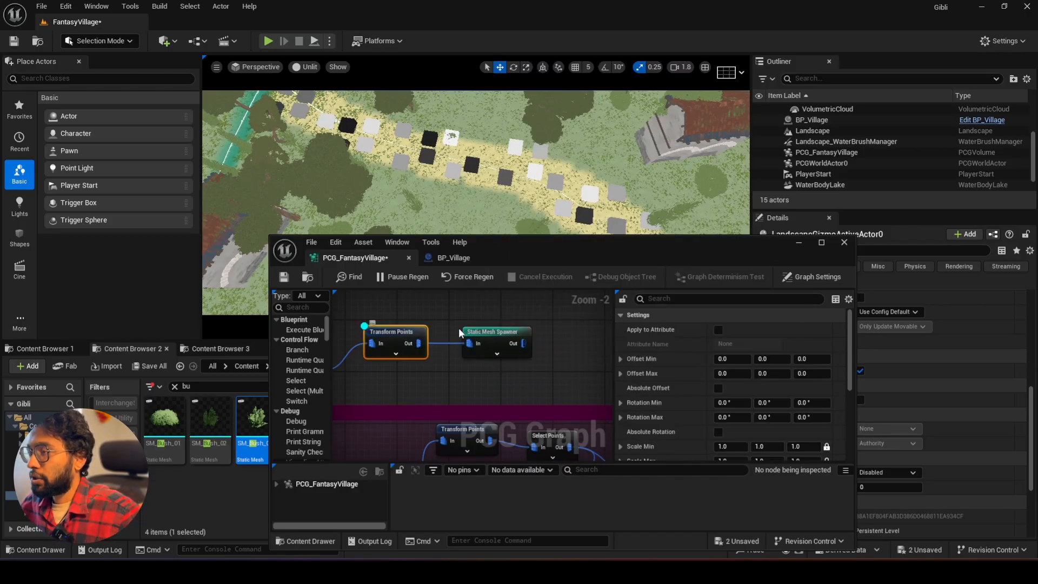
Add one mesh entry to the path's Static Mesh Spawner and expand its Descriptor settings.
click(478, 329)
scroll(745, 404, down, 3)
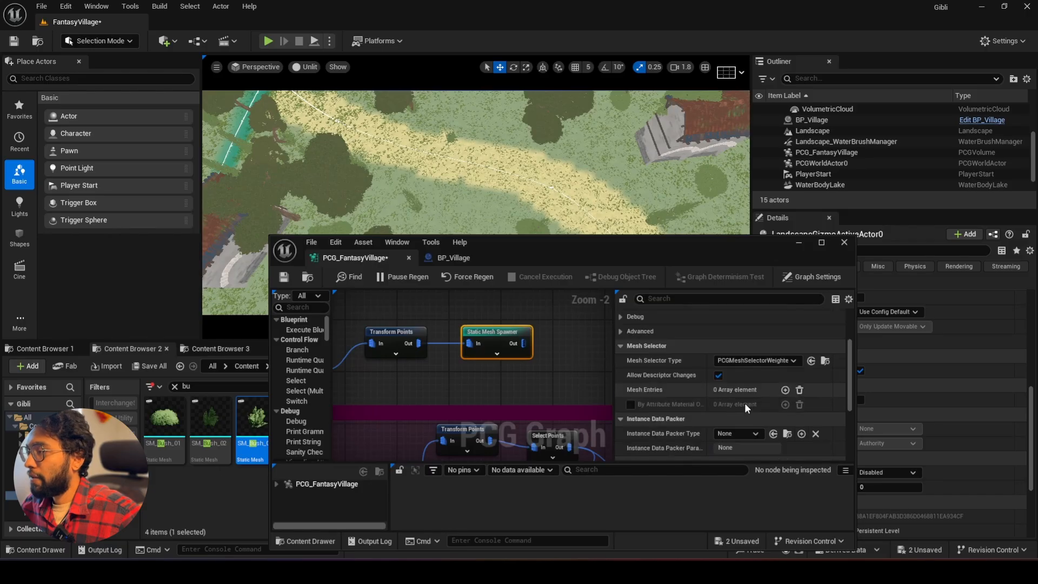
click(785, 389)
scroll(695, 398, down, 2)
click(630, 351)
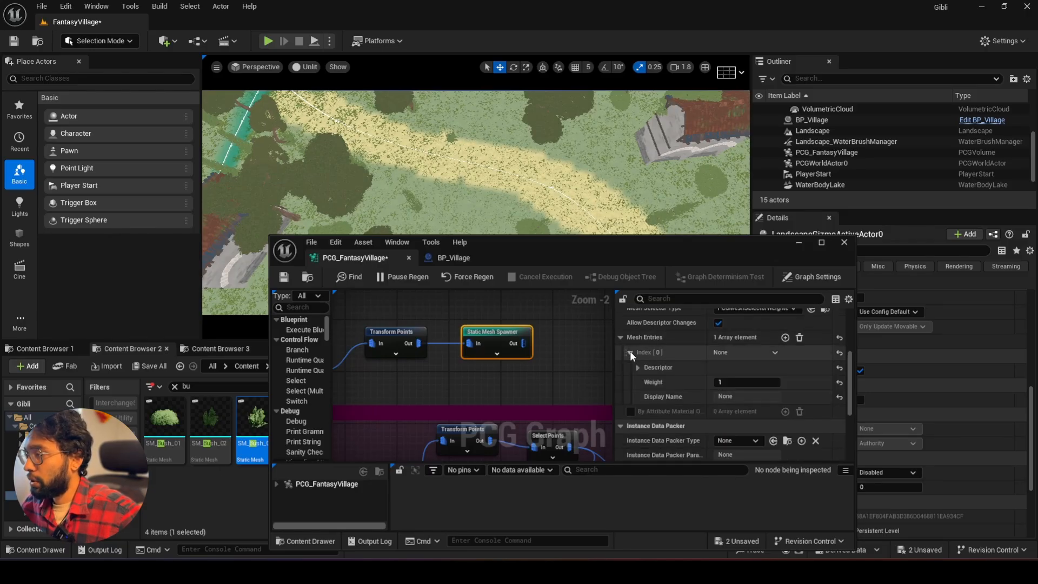
click(638, 368)
Search the StylizedProvencal content for Rock and assign SM_Rock_Large_01 as the mesh entry's Static Mesh.
drag(707, 258, 763, 108)
click(208, 386)
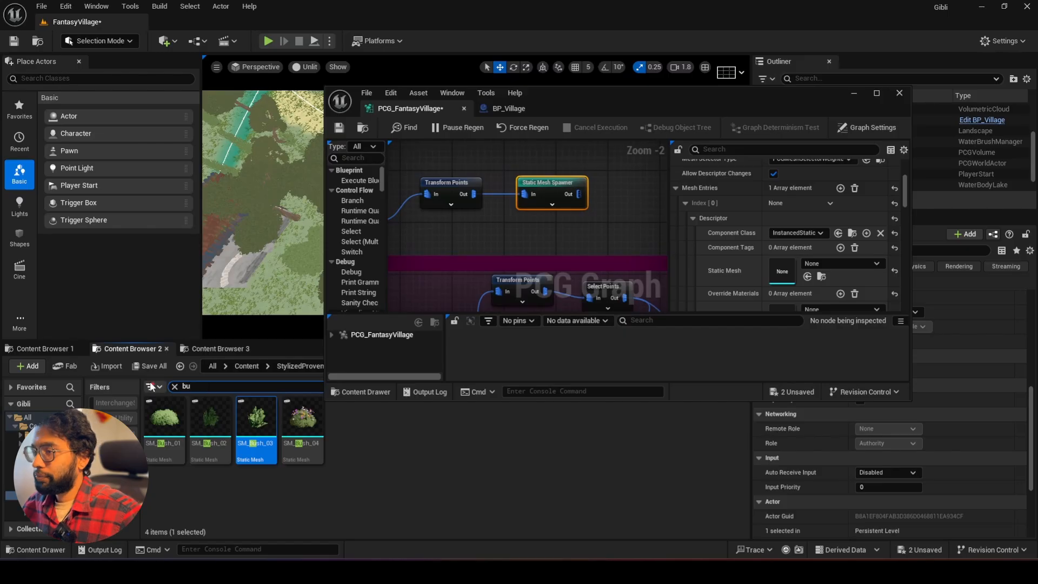
click(206, 386)
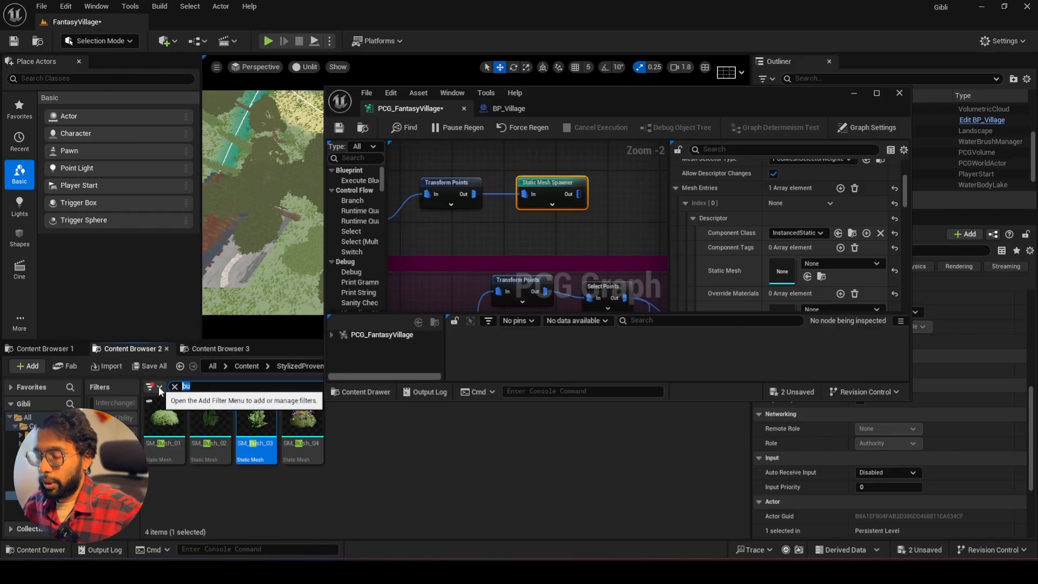
text(Rock)
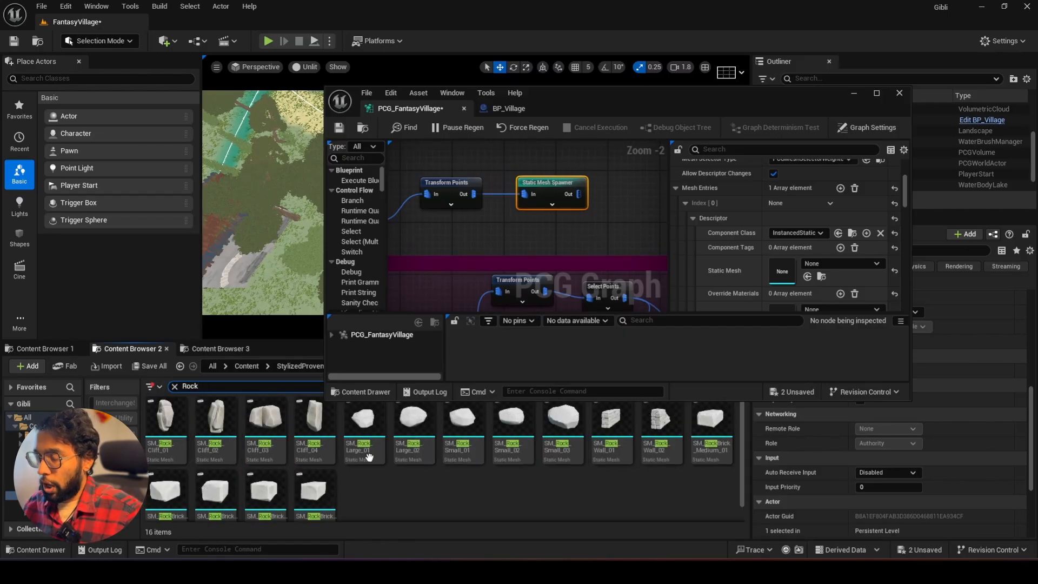
click(363, 426)
drag(362, 426, 782, 272)
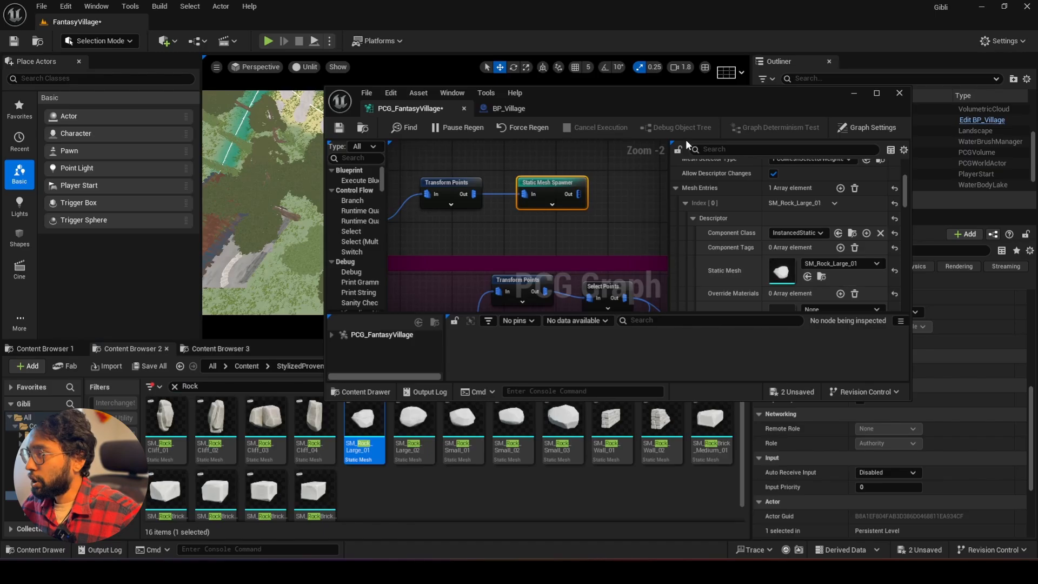
Set the Z value of Rotation Max to 360° on the Transform Points node feeding the rock Static Mesh Spawner.
drag(700, 101, 674, 254)
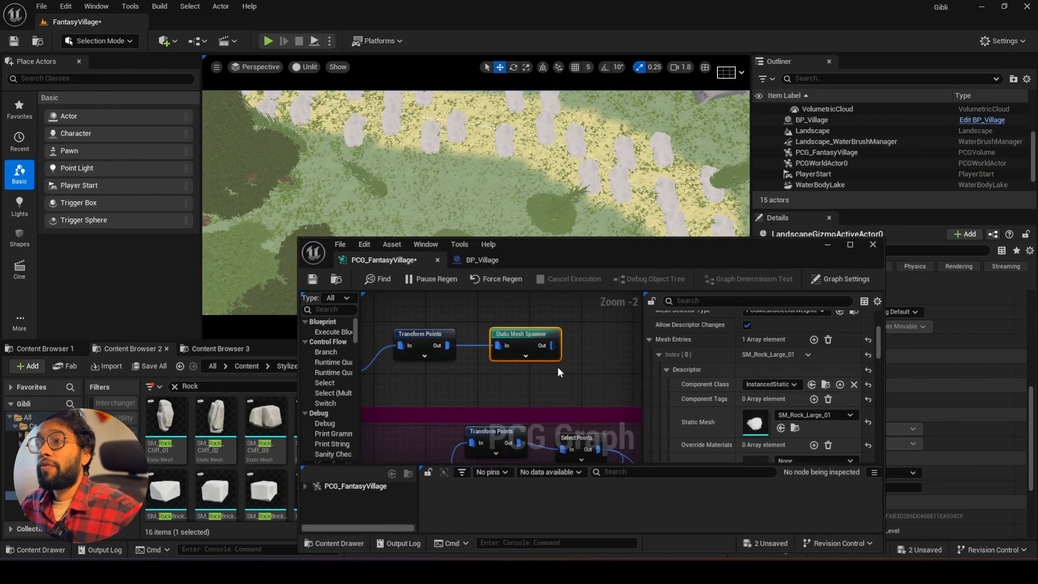
click(428, 334)
right_drag(449, 381, 524, 387)
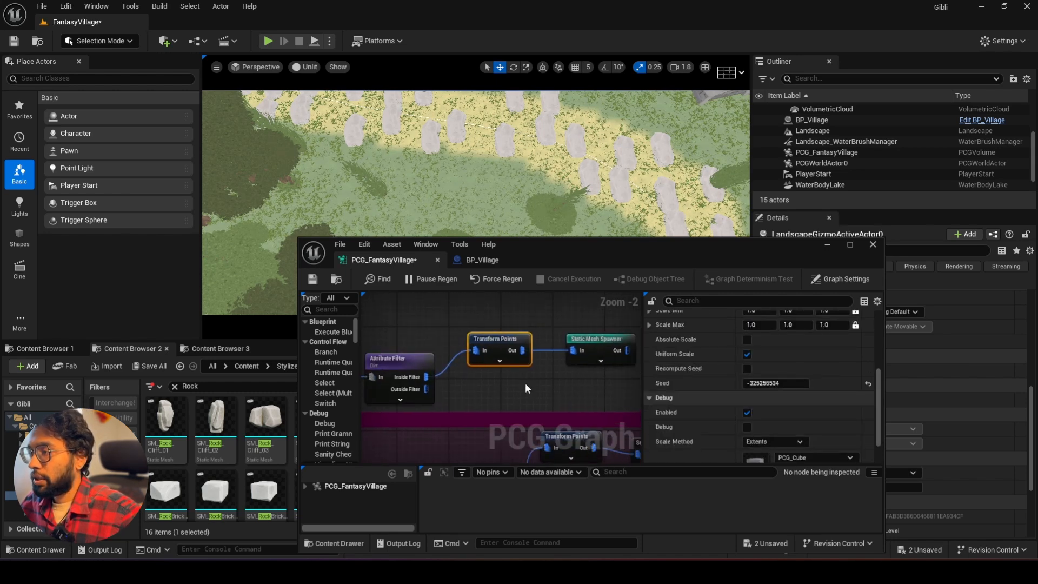
scroll(804, 355, up, 3)
scroll(778, 359, up, 2)
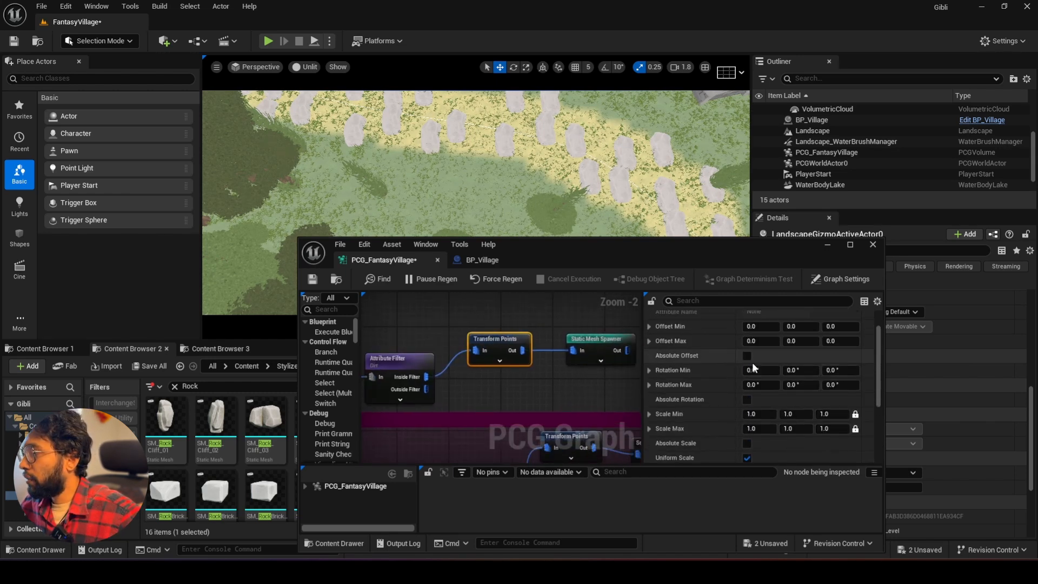
click(834, 385)
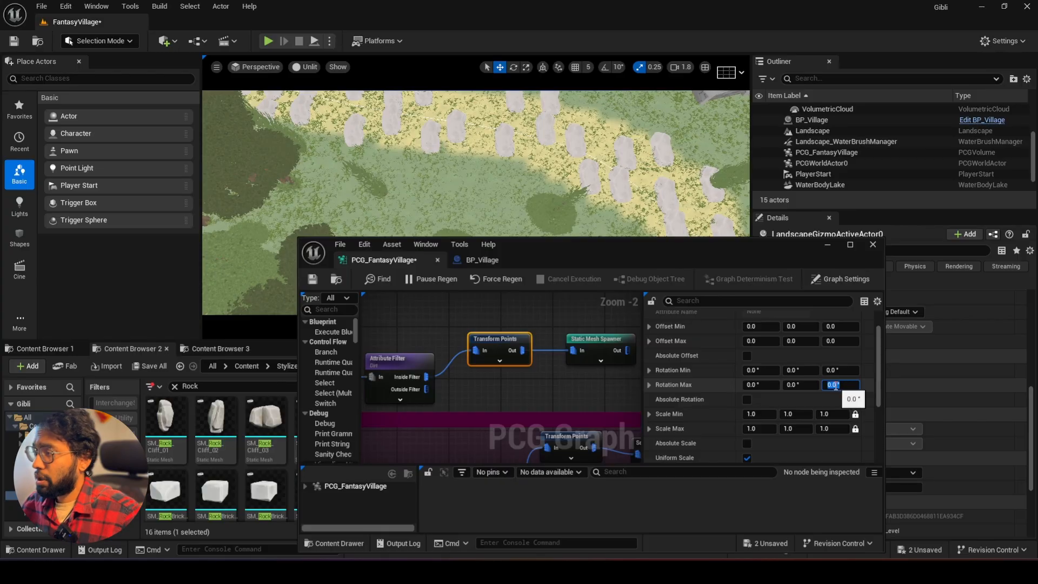
text(360)
key(Return)
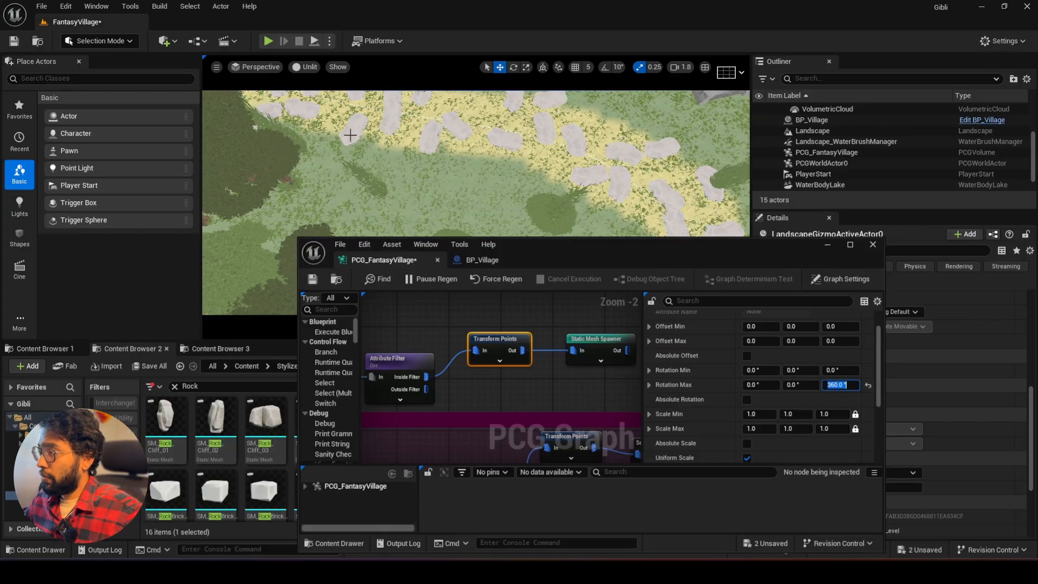
Set the rock Transform Points node's Scale Min to 0.6 and Scale Max to 0.8 on all axes.
click(825, 415)
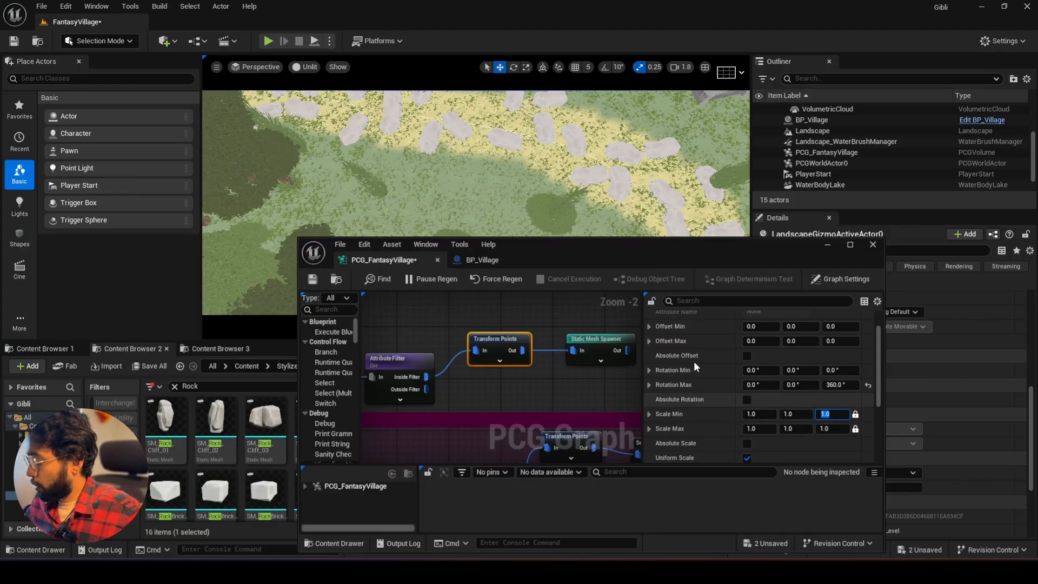
text(0)
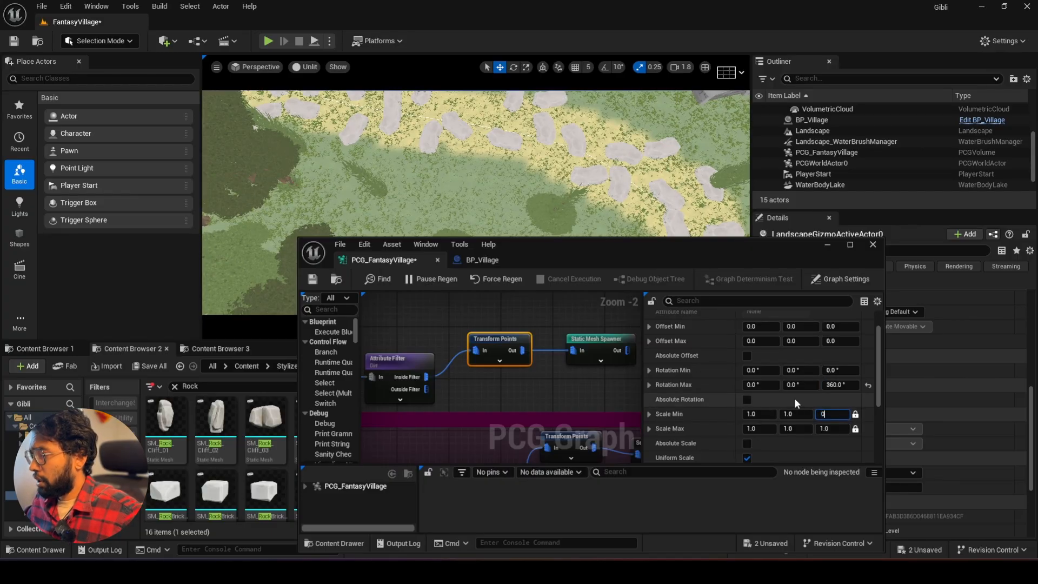
text(.)
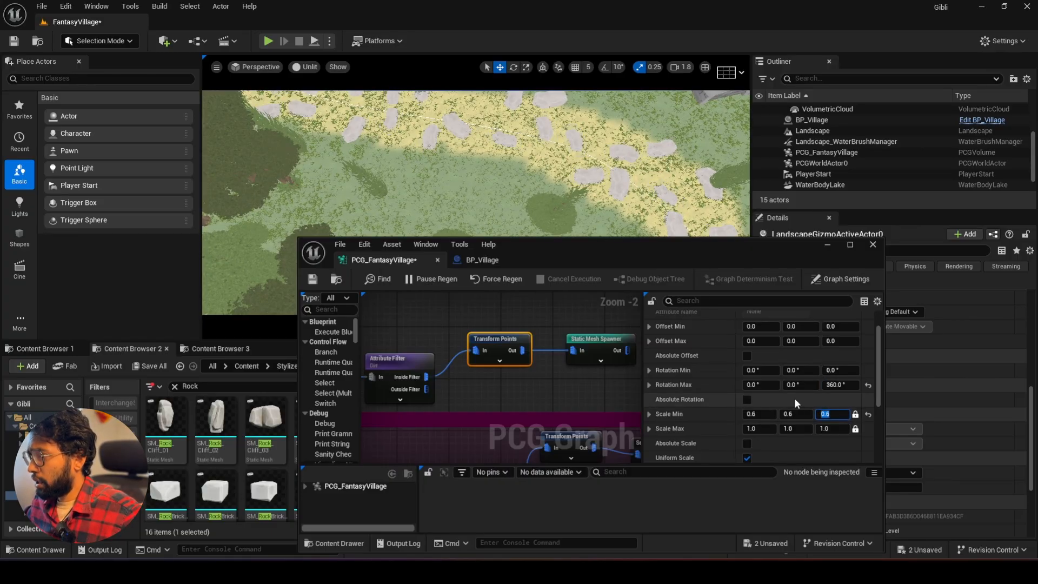
text(6)
key(Return)
click(832, 428)
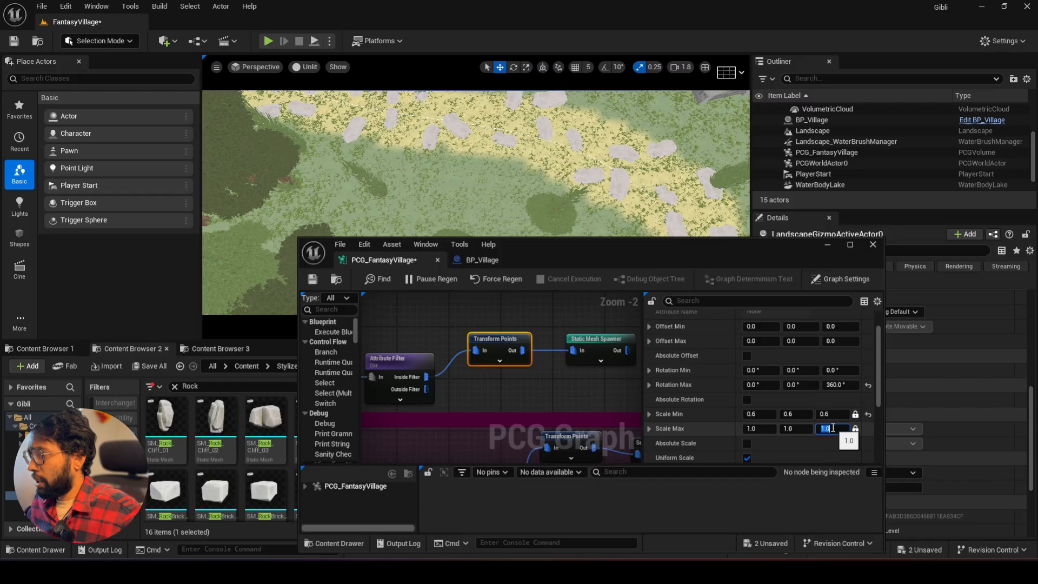
text(0.8)
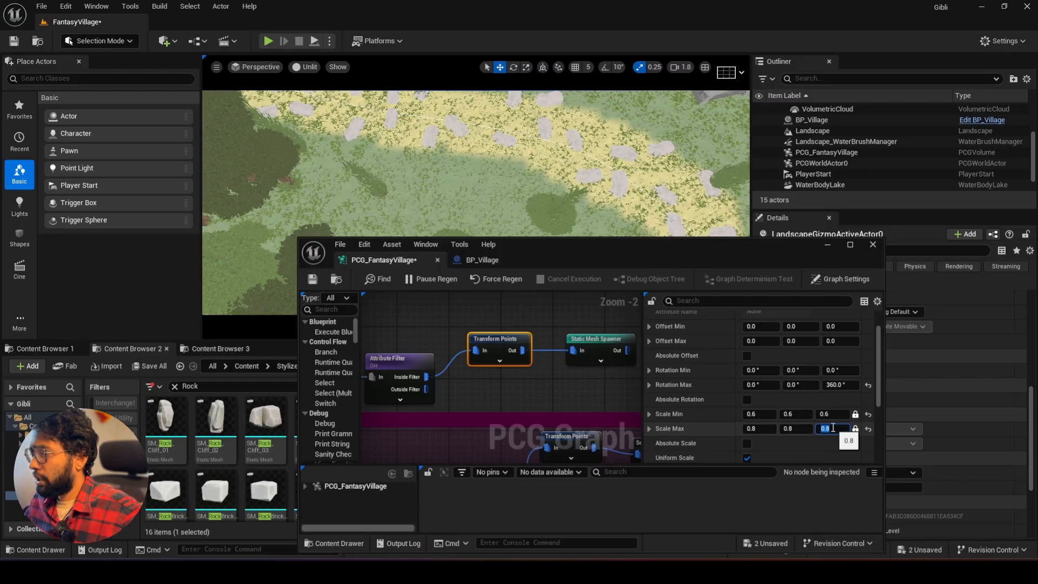
key(Return)
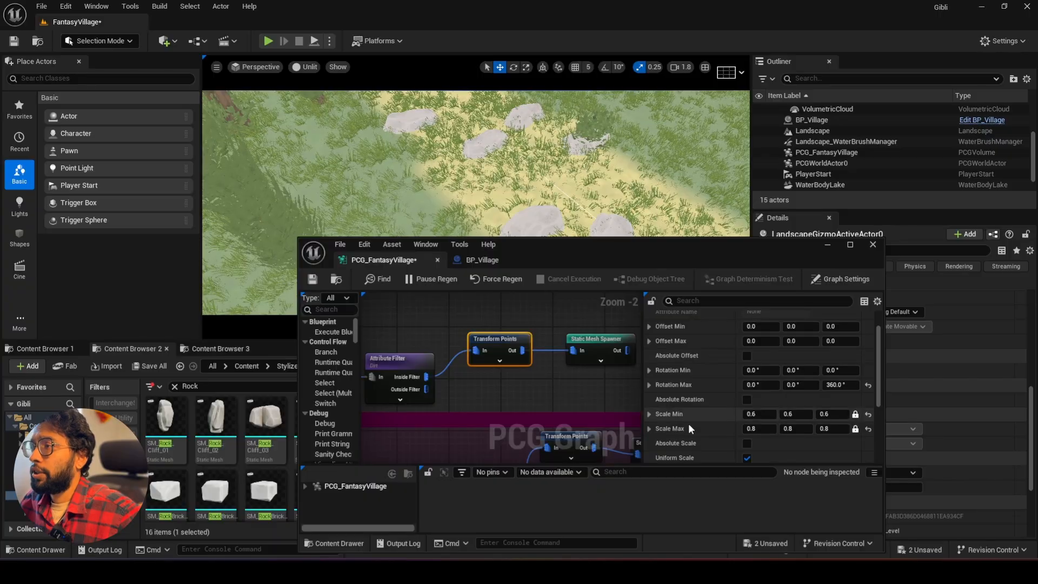
right_drag(581, 187, 559, 172)
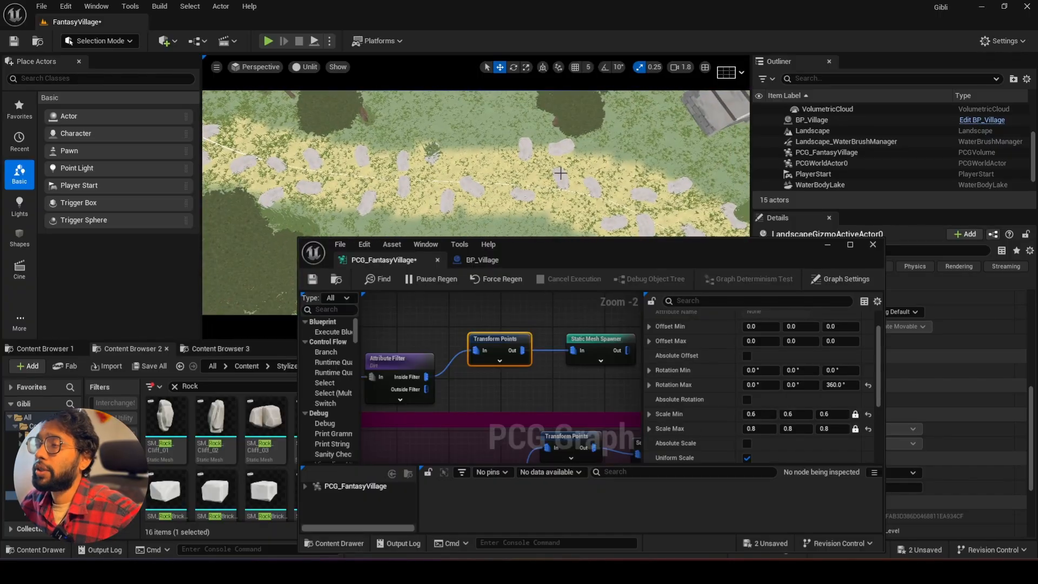
Move the rock Static Mesh Spawner farther away and add a Density Filter node fed by the Transform Points output.
right_drag(569, 323, 456, 296)
drag(479, 313, 569, 316)
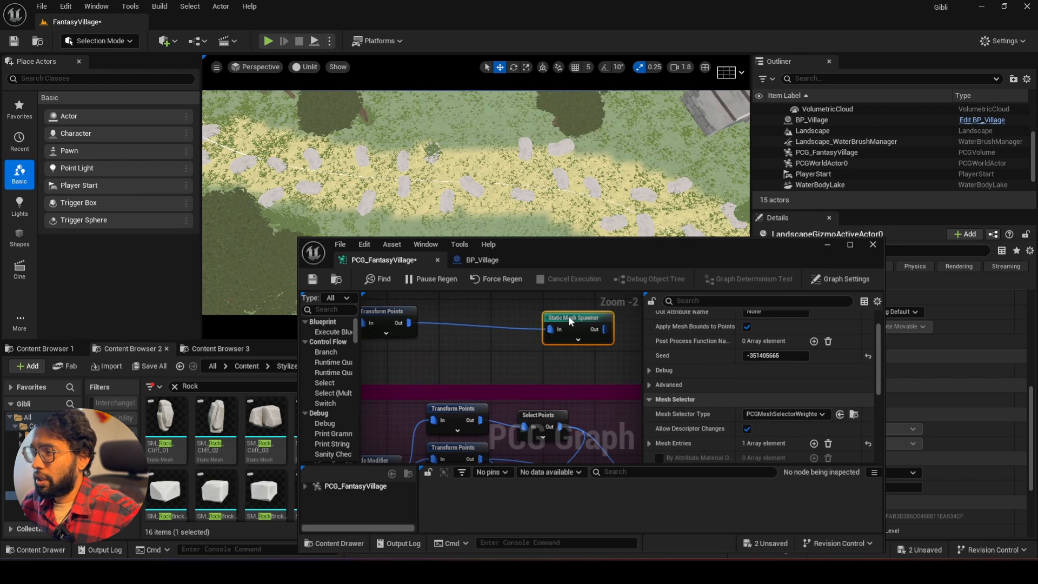
right_drag(440, 336, 524, 344)
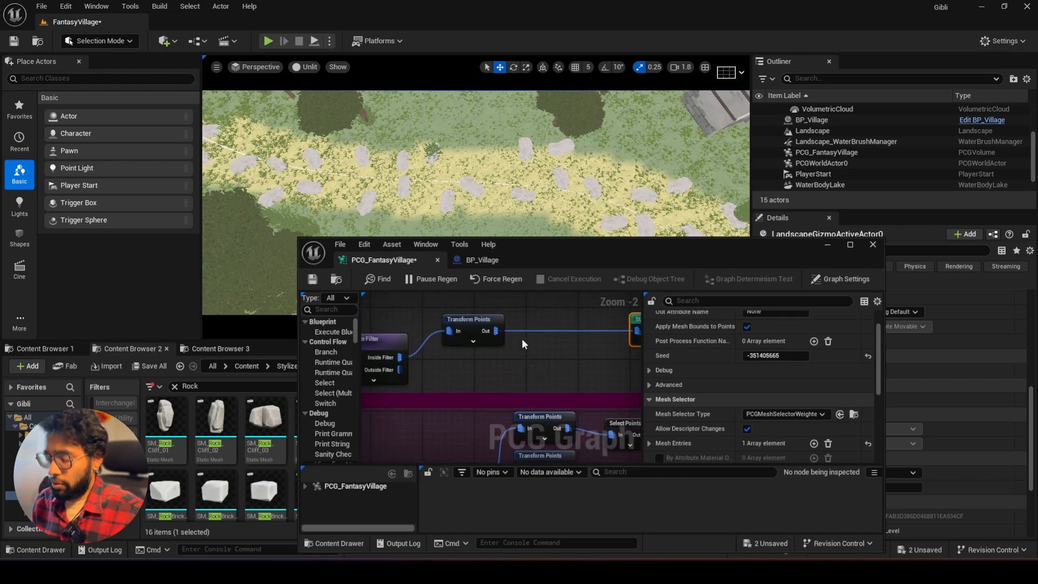
drag(499, 330, 525, 355)
text(densi)
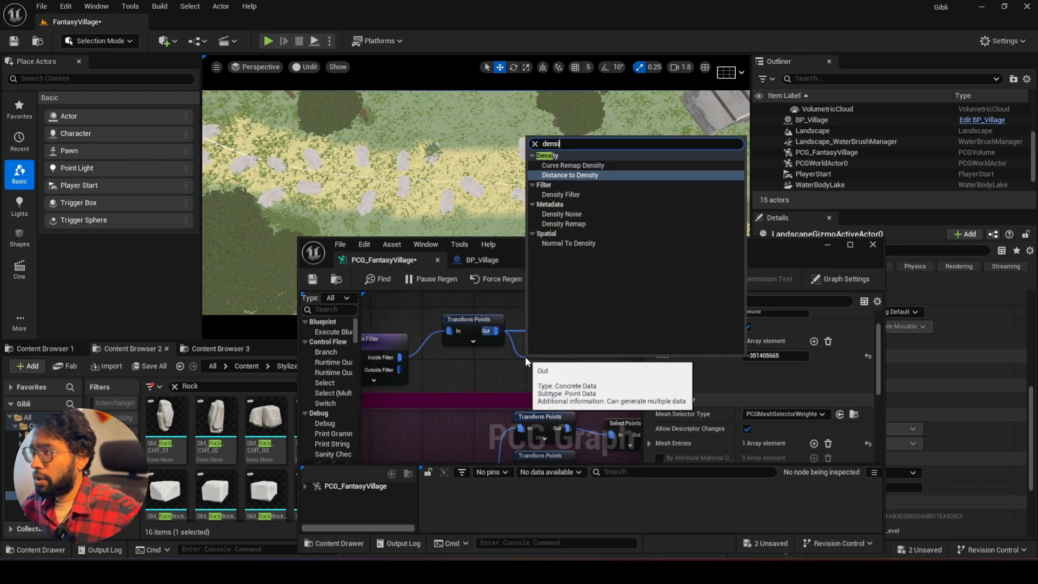
click(595, 196)
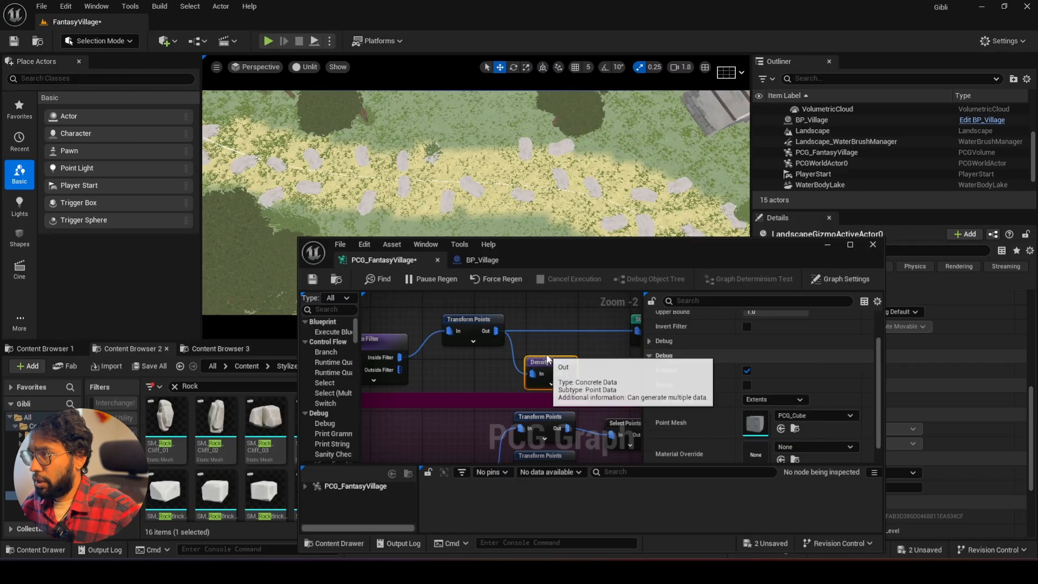
drag(546, 354, 551, 324)
Enable debug display on the Density Filter and raise its Lower Bound to about 0.87.
key(d)
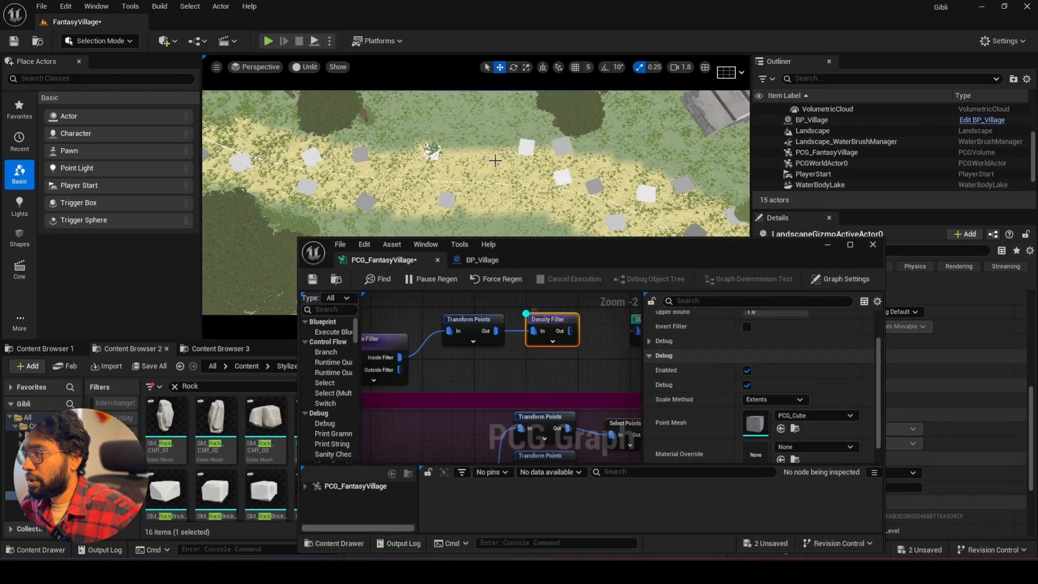
scroll(722, 365, up, 2)
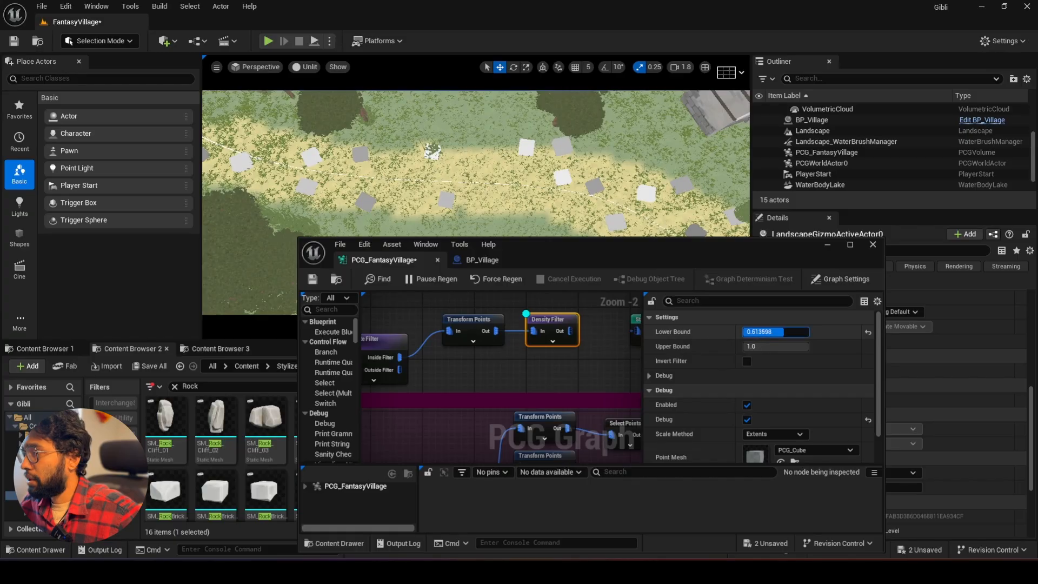
drag(779, 331, 797, 331)
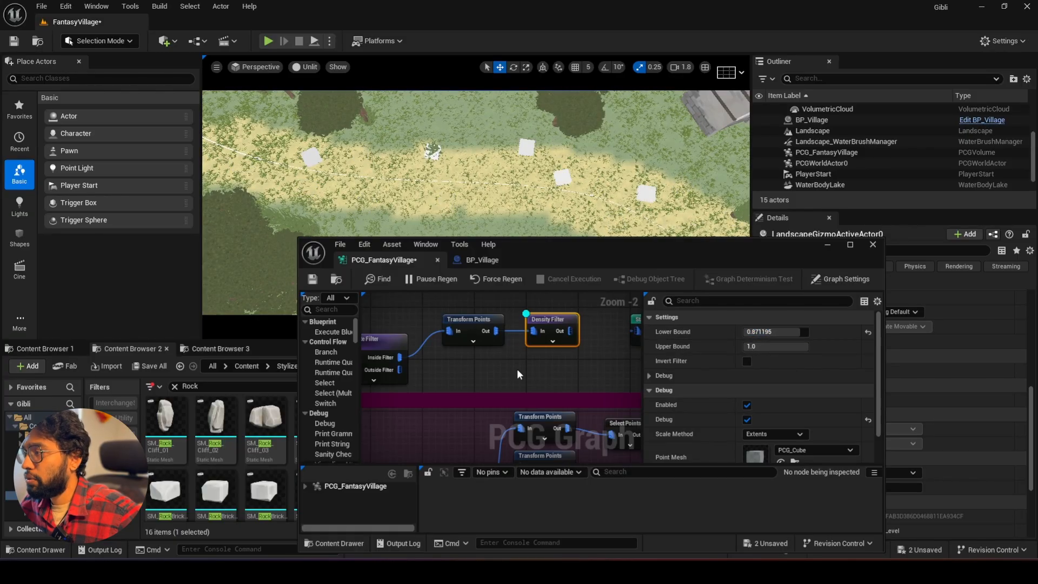
Disable the Density Filter's debug display and connect its output to the rock Static Mesh Spawner's input.
right_drag(529, 370, 455, 382)
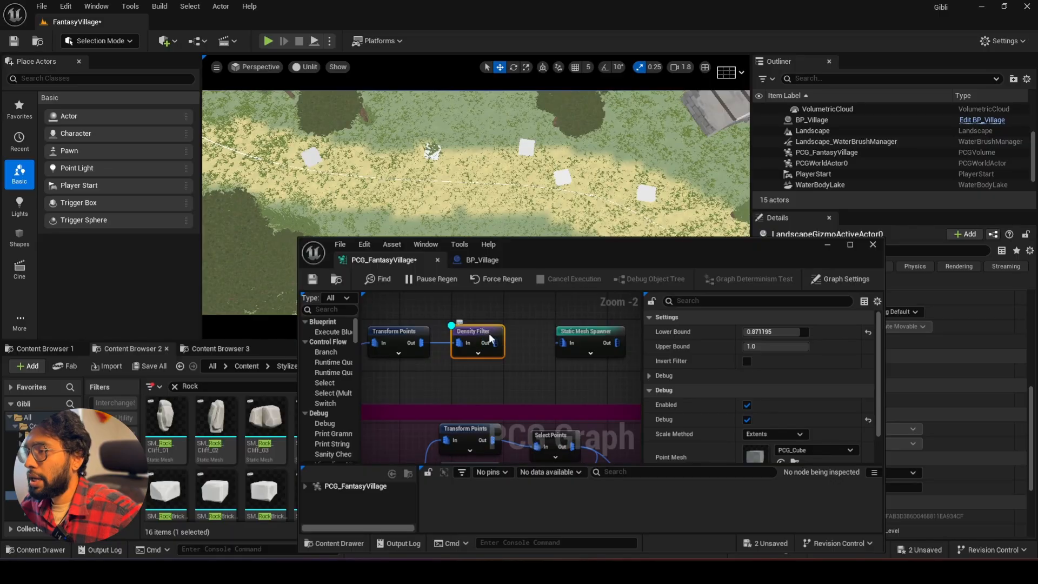
key(d)
drag(493, 342, 563, 342)
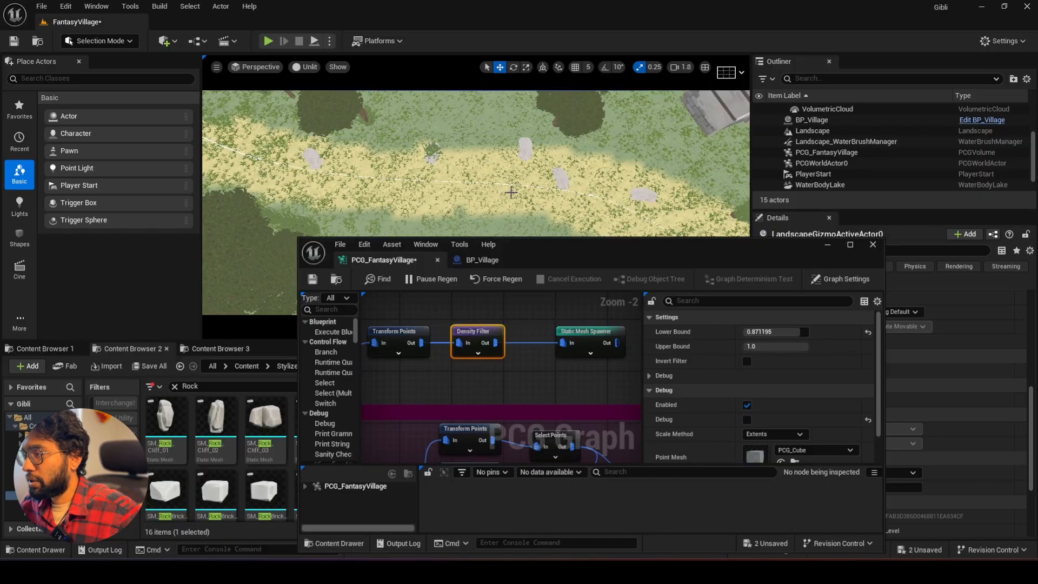
right_drag(511, 193, 552, 208)
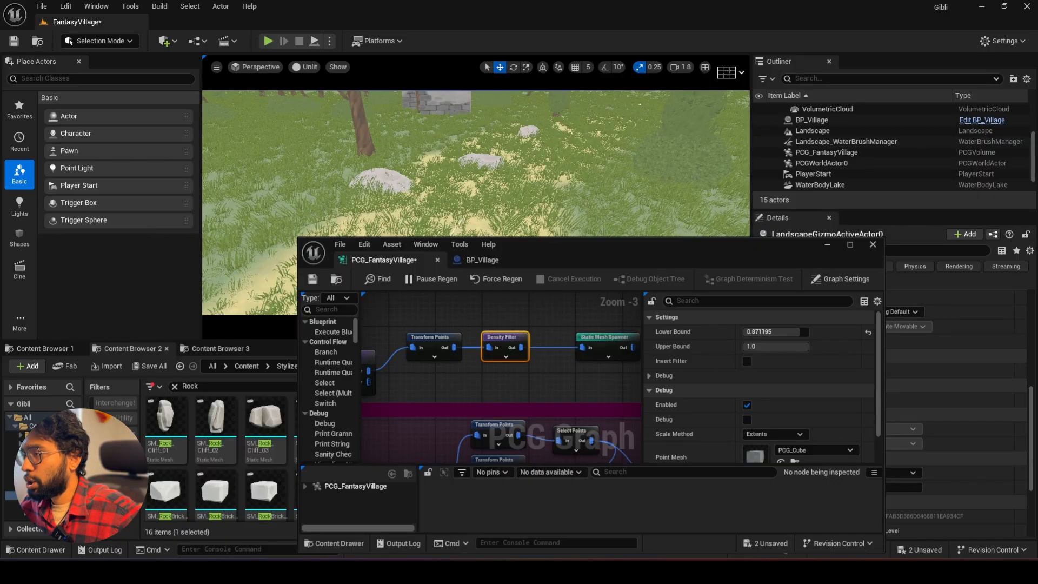
key(w)
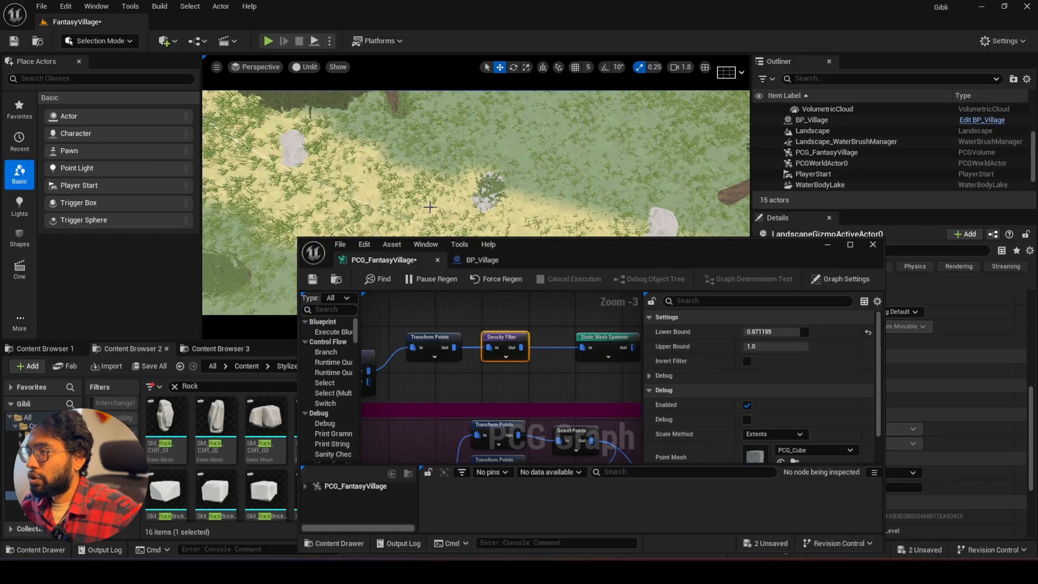
Maximize the PCG_FantasyVillage graph editor window.
scroll(485, 319, down, 3)
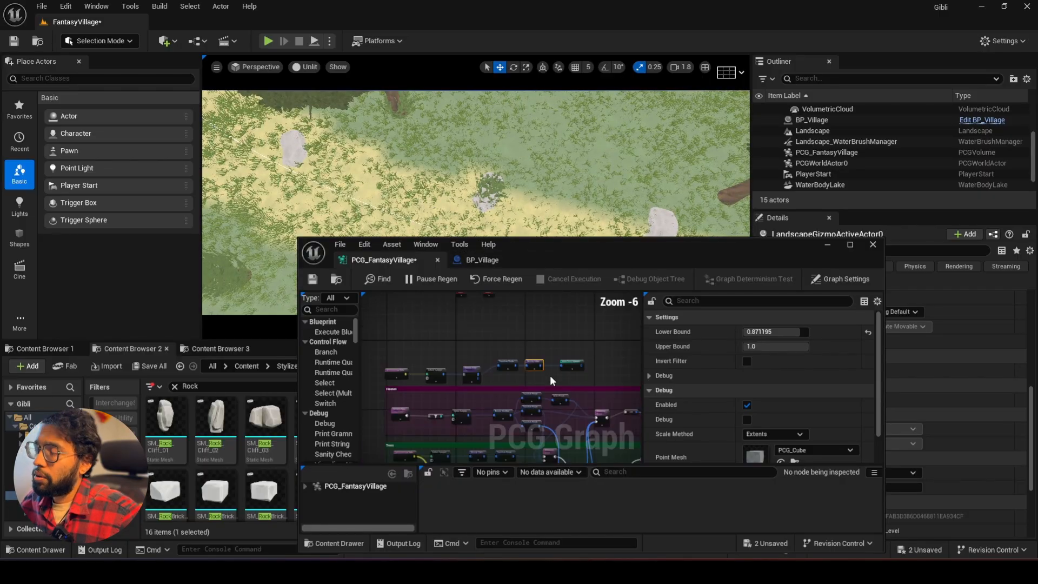
right_drag(484, 320, 559, 307)
drag(622, 257, 619, 202)
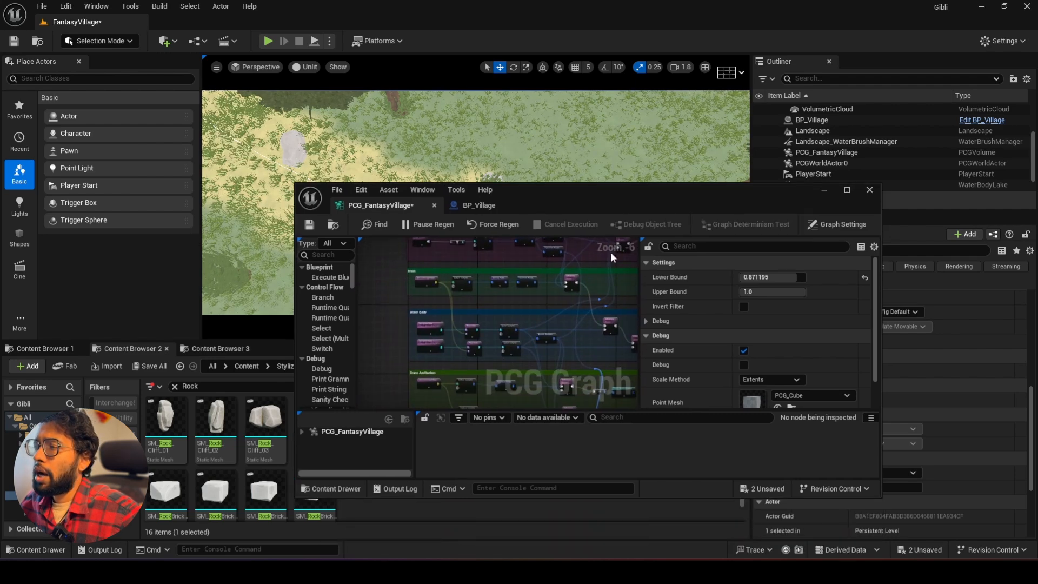
click(849, 192)
In the Grass And bushes group, align the upper Static Mesh Spawner and its conversion node with the lower row, leaving space after the Difference node.
scroll(196, 195, up, 1)
right_drag(216, 174, 255, 319)
scroll(210, 342, up, 3)
right_drag(213, 347, 229, 261)
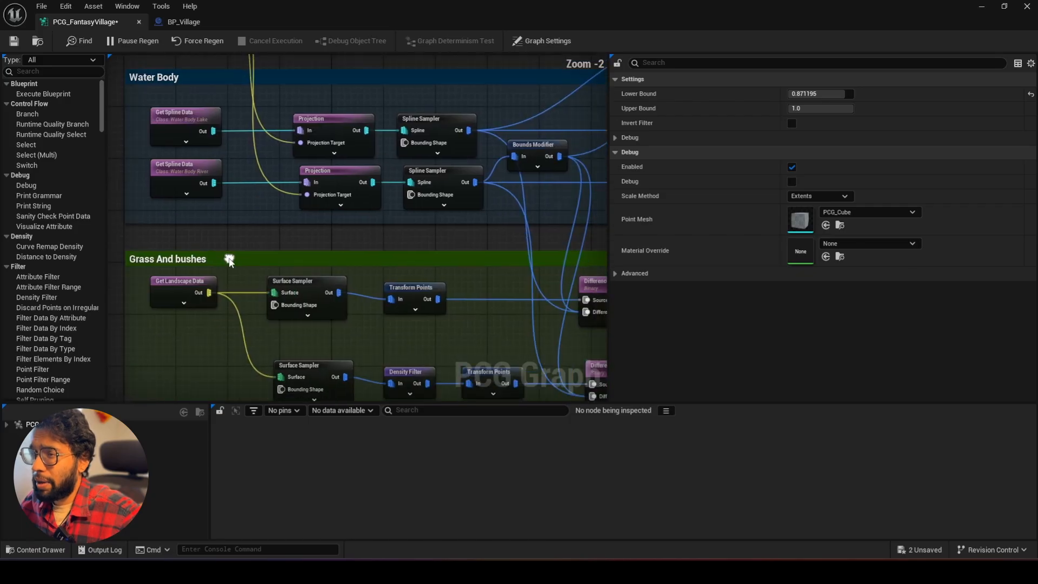
scroll(334, 290, down, 1)
right_drag(346, 286, 108, 253)
right_drag(478, 249, 378, 237)
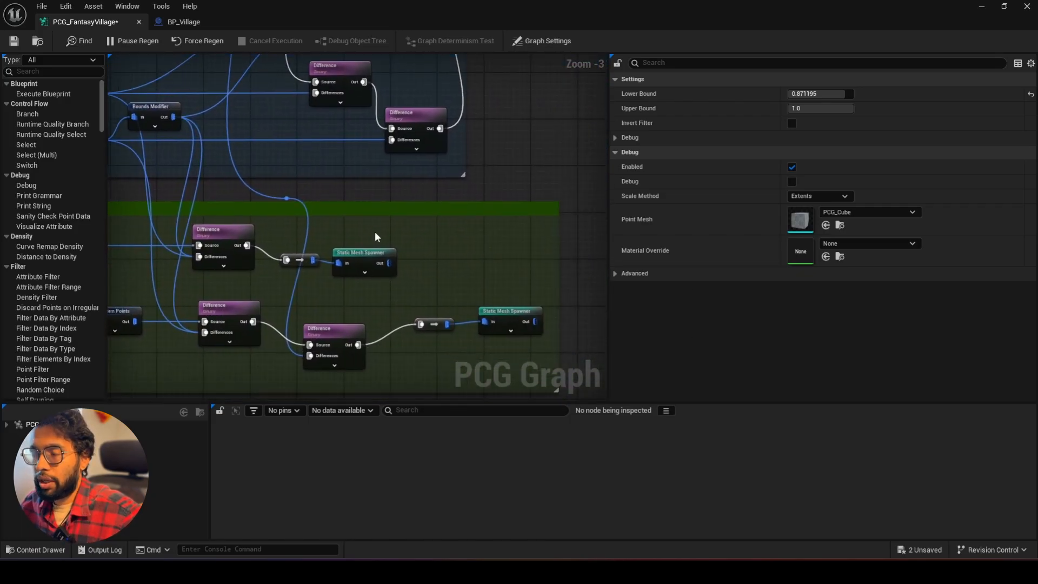
drag(360, 260, 503, 252)
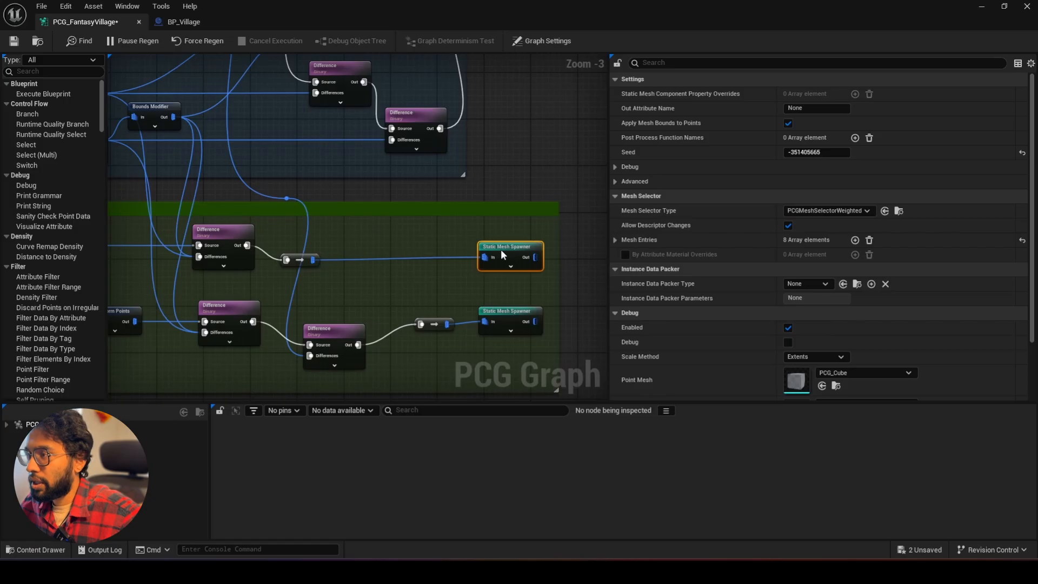
drag(306, 261, 435, 256)
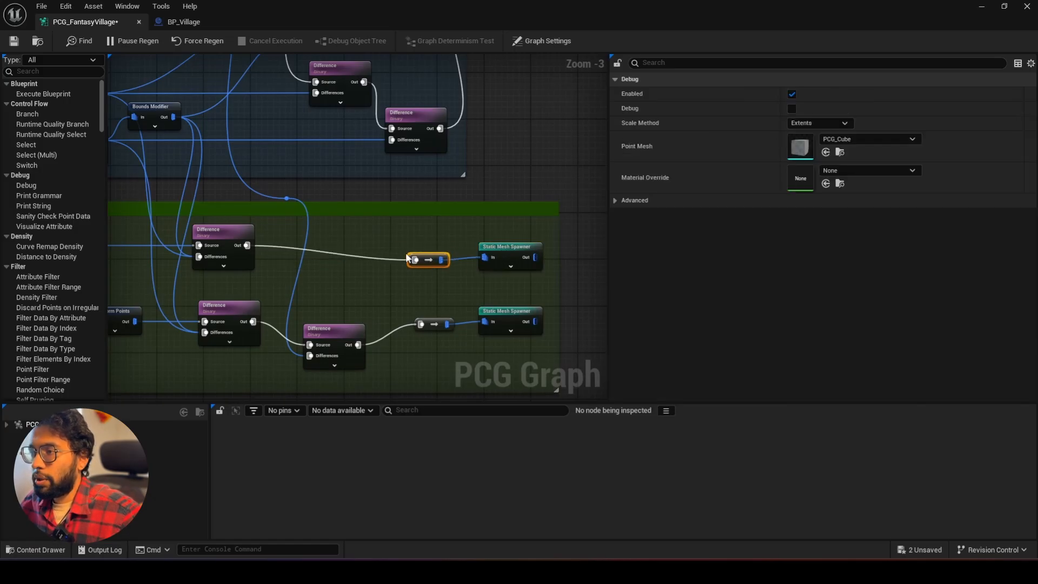
Add a new Difference node inside the Grass And bushes group and widen the group's comment box.
scroll(407, 256, down, 4)
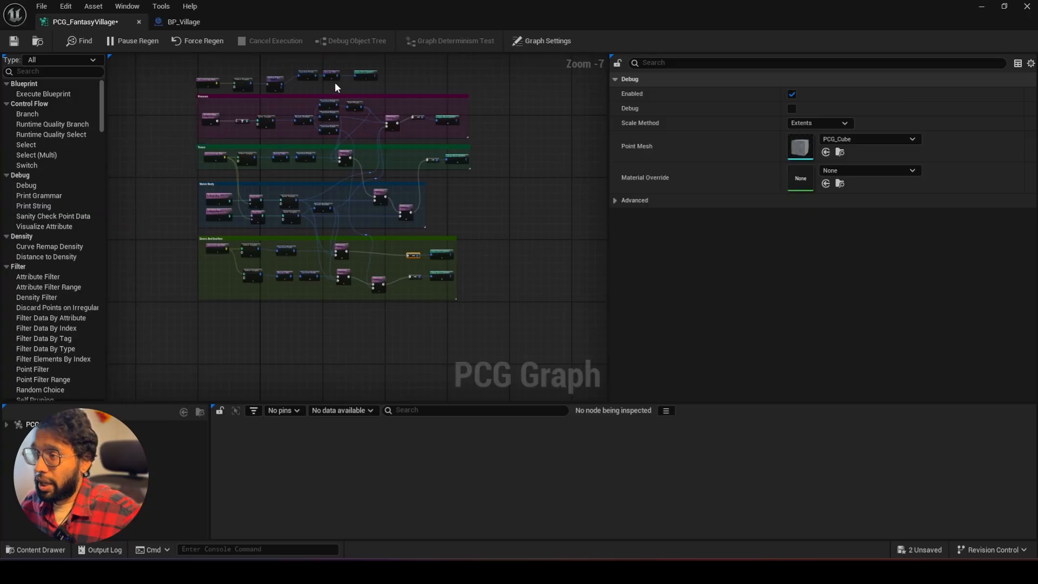
scroll(312, 82, up, 4)
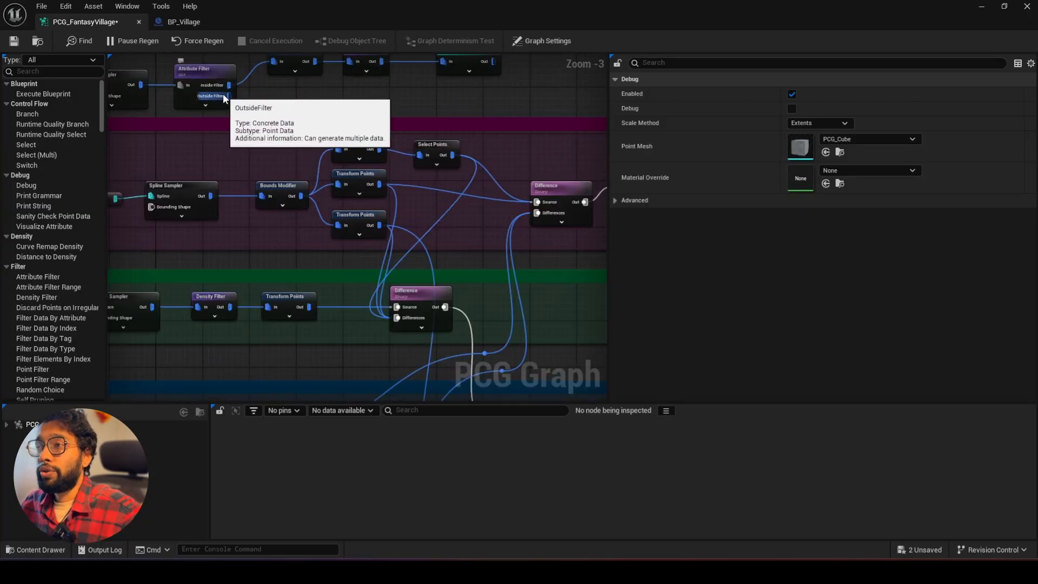
scroll(260, 127, down, 4)
scroll(360, 281, up, 4)
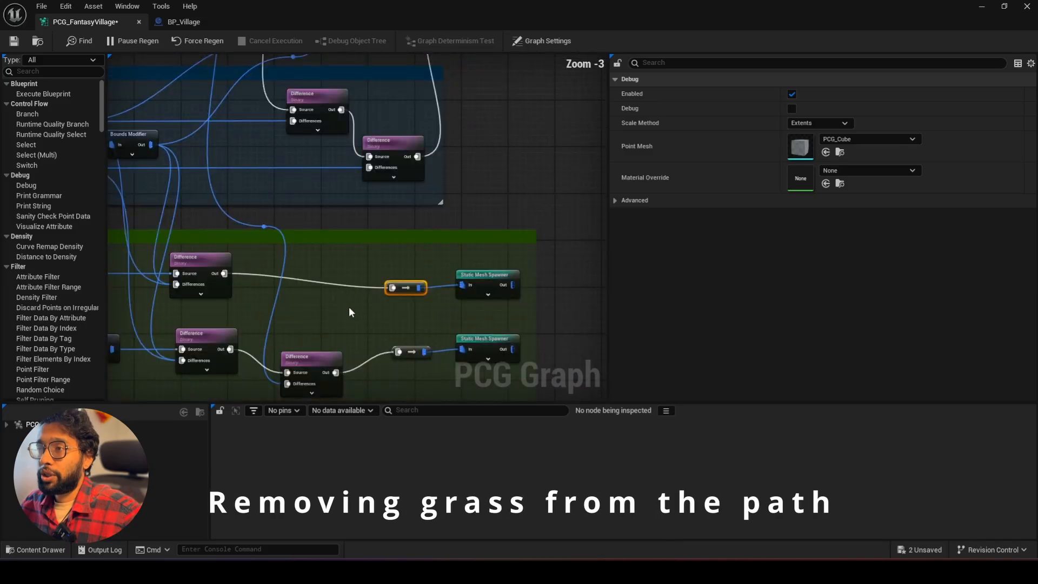
right_click(349, 307)
text(di)
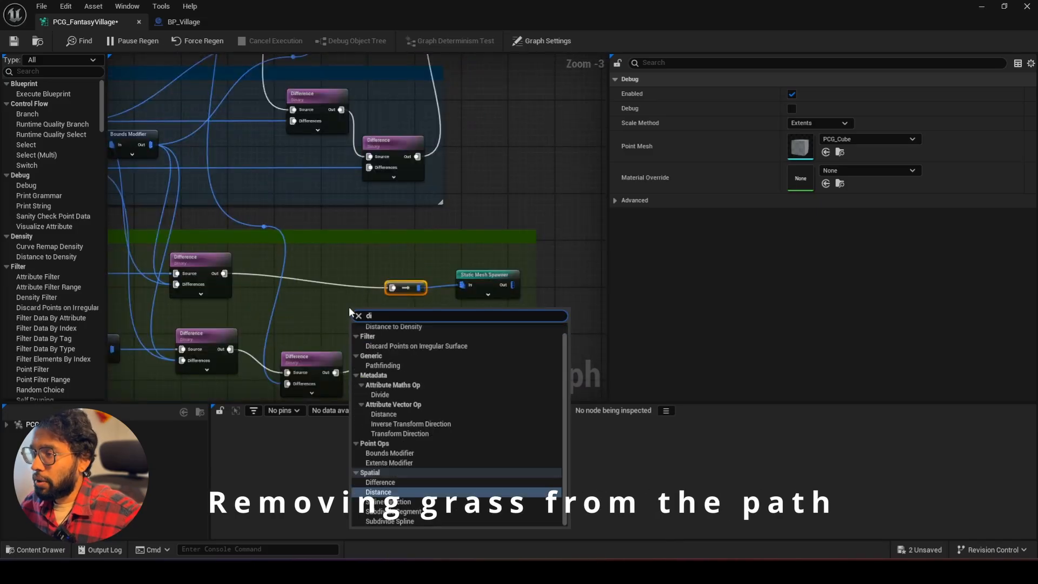
click(391, 483)
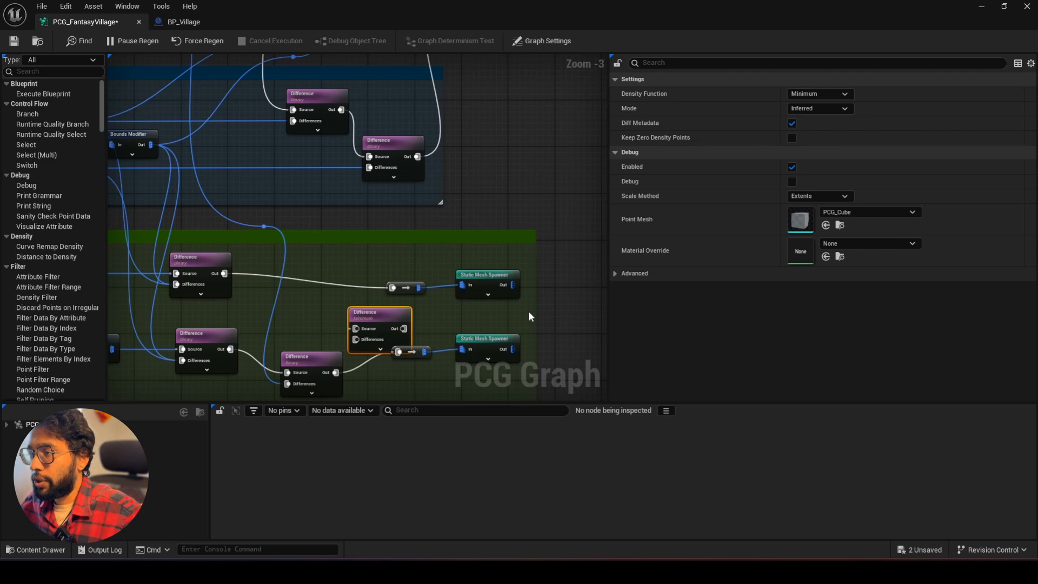
drag(553, 312, 631, 304)
right_drag(556, 293, 497, 262)
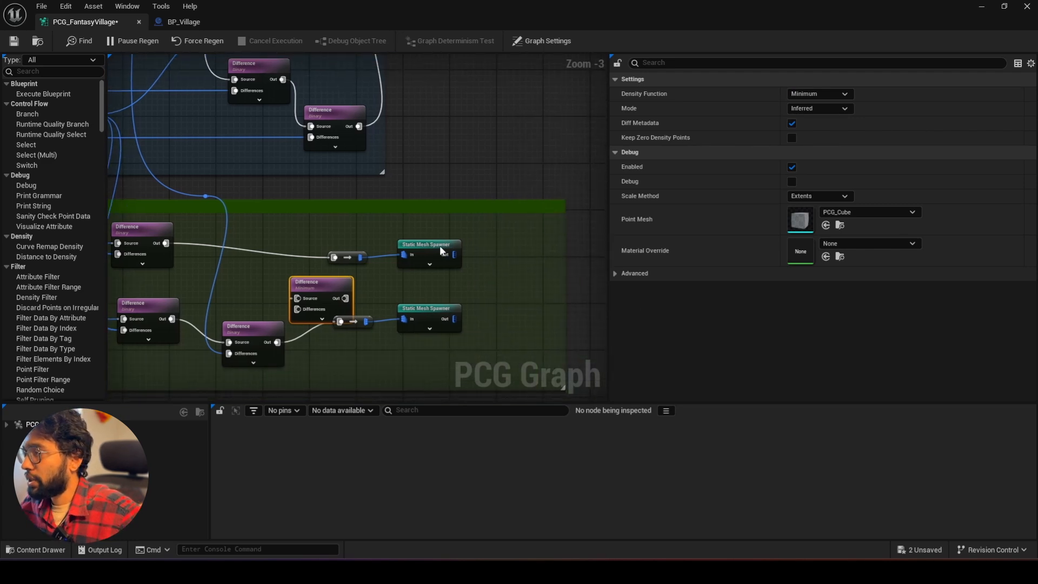
Move both Static Mesh Spawners and their conversion nodes in the Grass And bushes group further right, making room for the new Difference node.
drag(430, 244, 524, 245)
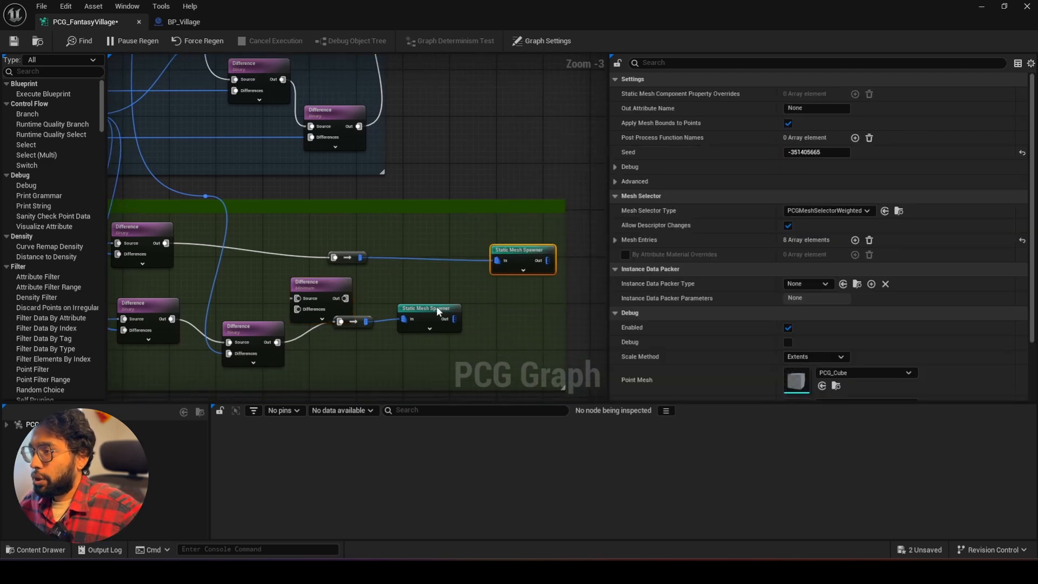
drag(436, 307, 530, 312)
drag(355, 320, 462, 320)
drag(349, 256, 459, 261)
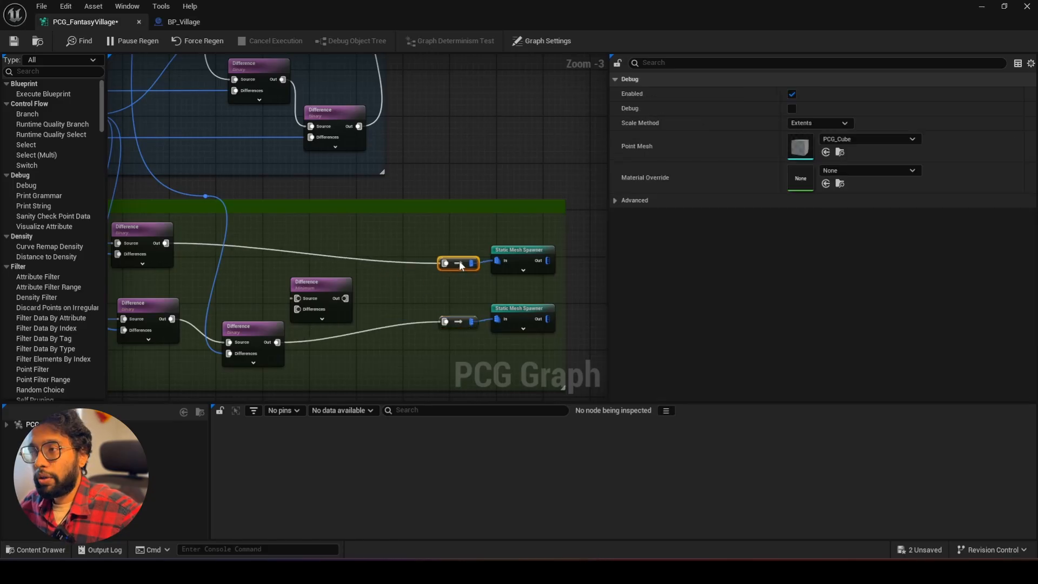
Connect the final Difference output of both grass rows to the new Difference node's Source and set its Density Function to Binary.
right_drag(357, 235, 479, 241)
drag(432, 313, 457, 311)
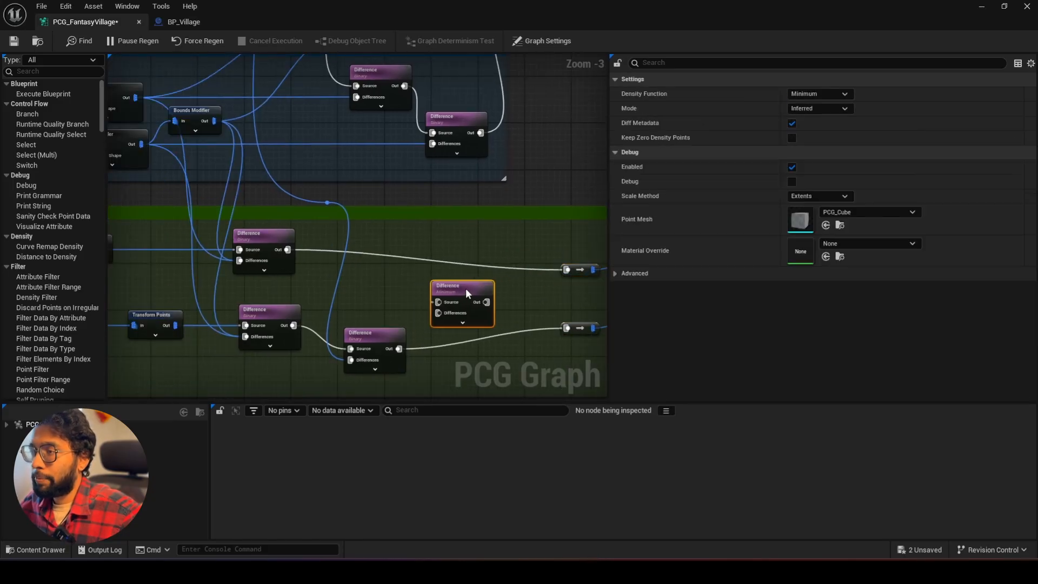
right_drag(392, 287, 341, 263)
drag(239, 225, 396, 277)
drag(351, 324, 396, 288)
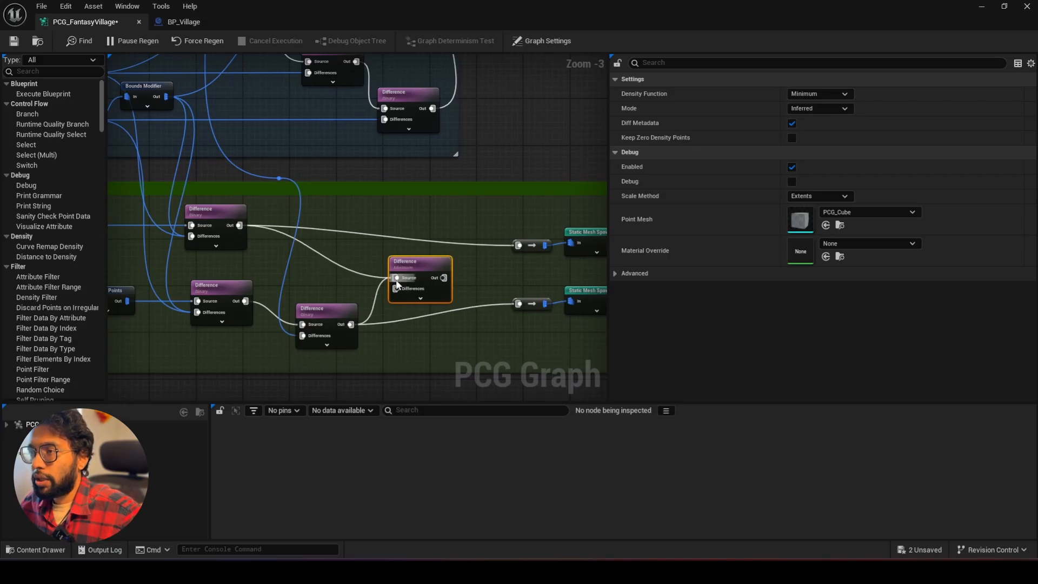
click(410, 313)
Add a Bounds Modifier node fed by the Inside Filter output of the Dirt Attribute Filter.
drag(417, 350, 483, 388)
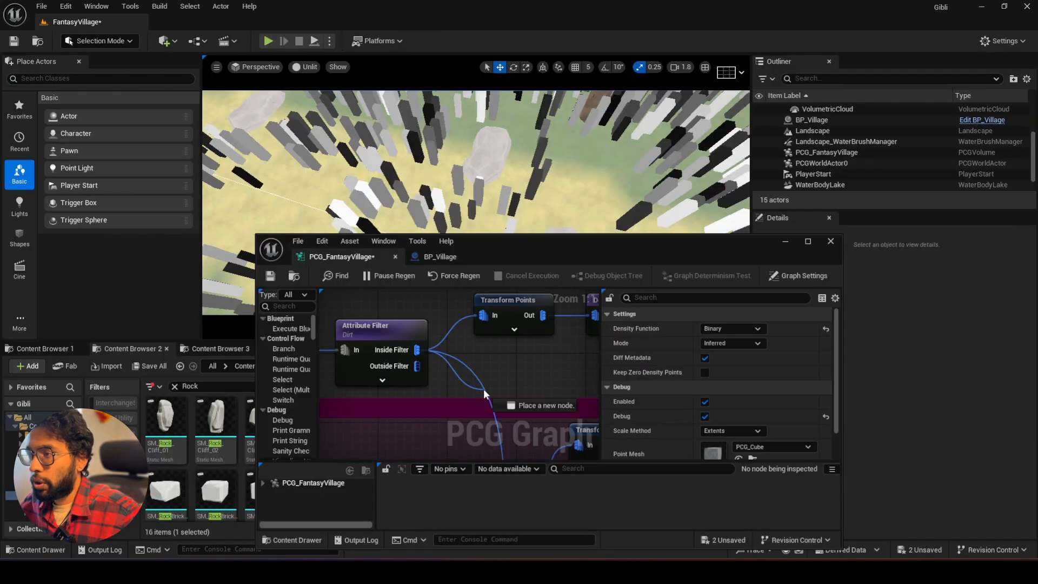
text(bou)
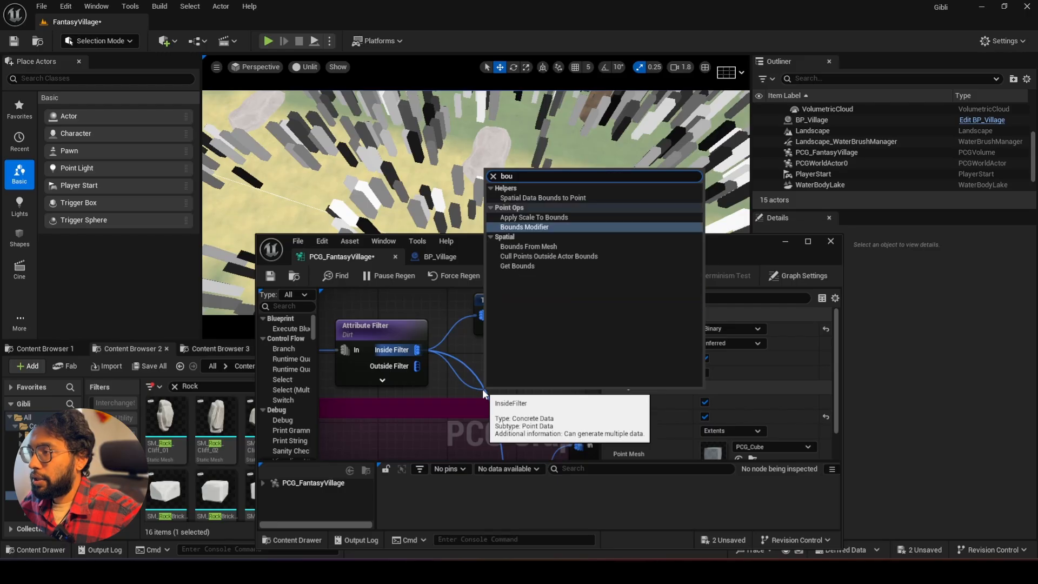
click(550, 228)
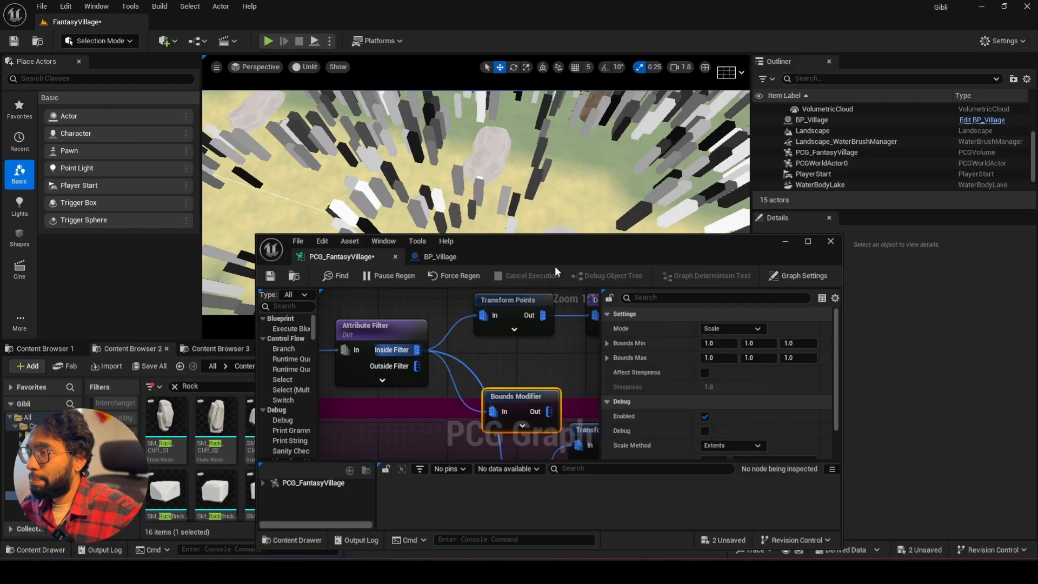
Disable the debug display of the new Difference node in the Grass And bushes group.
scroll(532, 354, down, 2)
right_drag(532, 354, 481, 316)
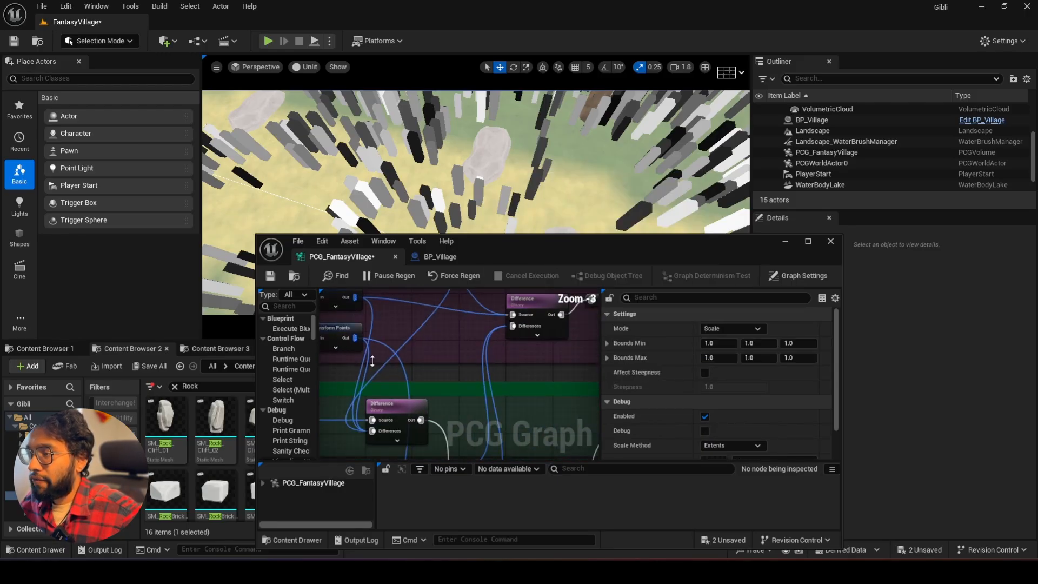
scroll(410, 371, down, 5)
scroll(415, 363, up, 1)
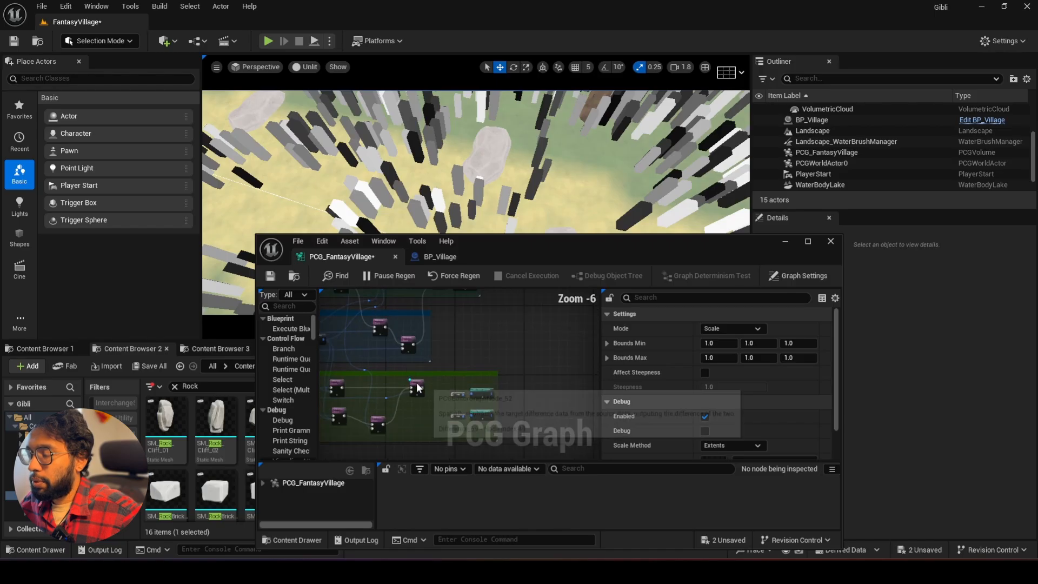
click(417, 382)
key(d)
right_drag(412, 378, 534, 436)
scroll(534, 436, down, 4)
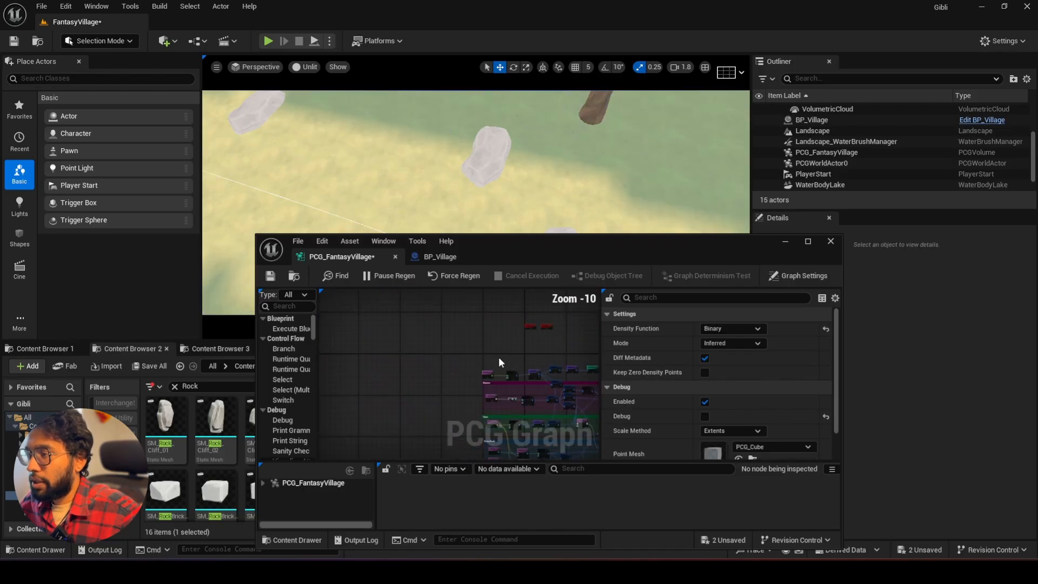
Enable the debug display of the new Bounds Modifier and move the node up beside the Dirt Attribute Filter, clear of the comment box.
scroll(556, 397, up, 3)
scroll(565, 380, up, 4)
right_drag(565, 380, 512, 381)
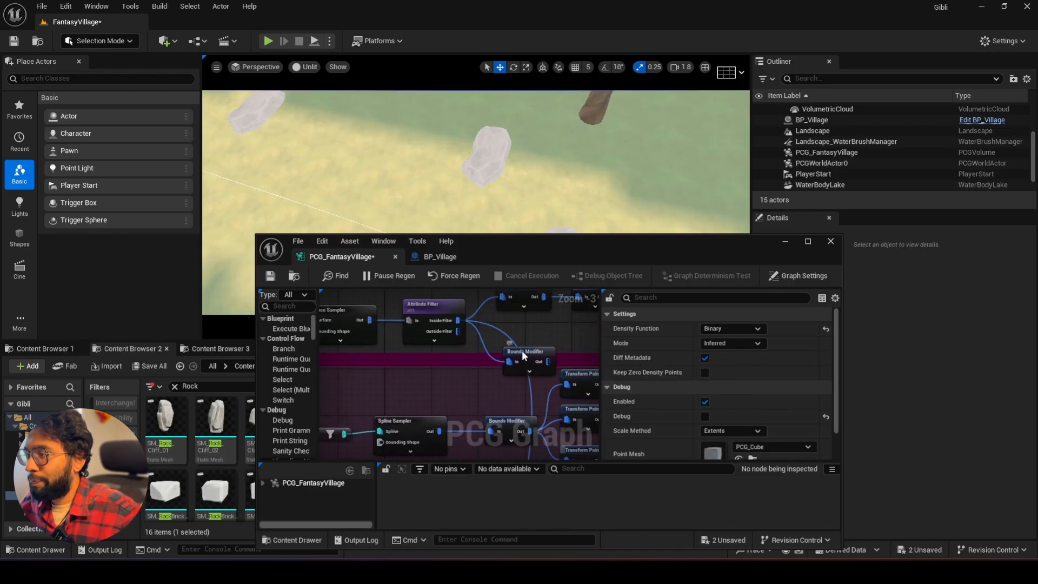
click(521, 351)
key(d)
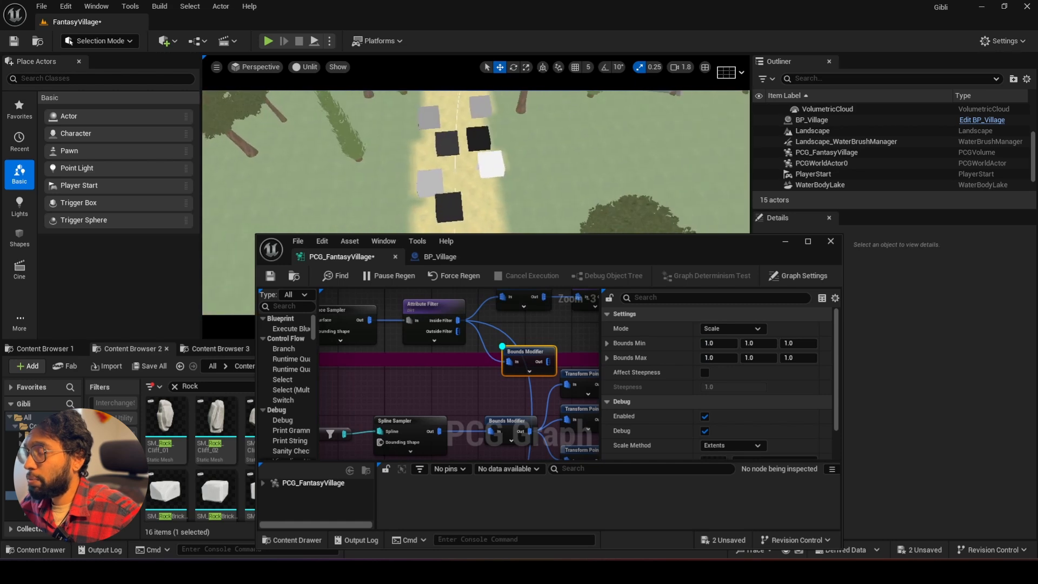
key(s)
right_drag(472, 361, 388, 378)
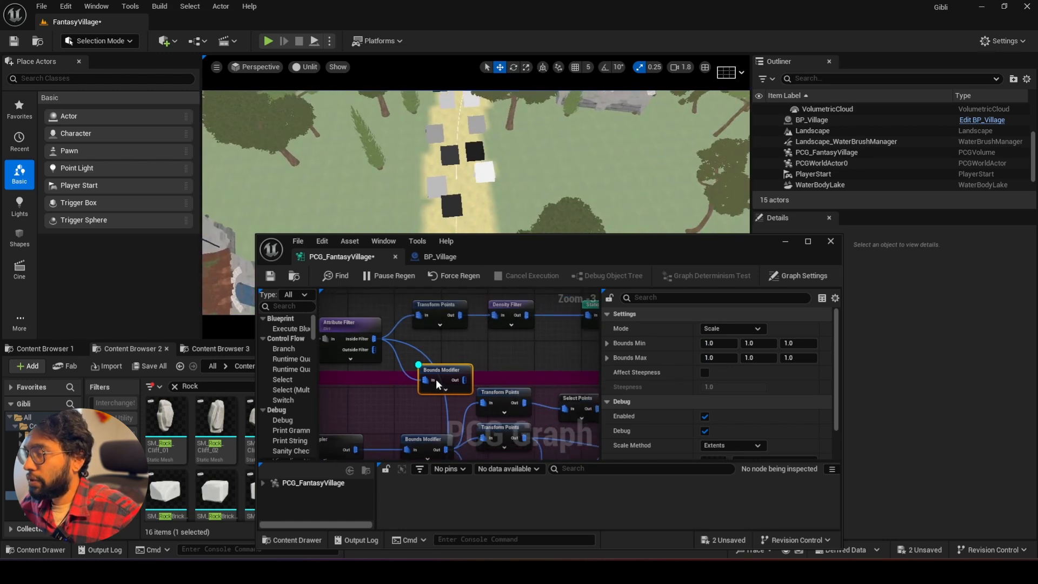
drag(436, 382, 447, 354)
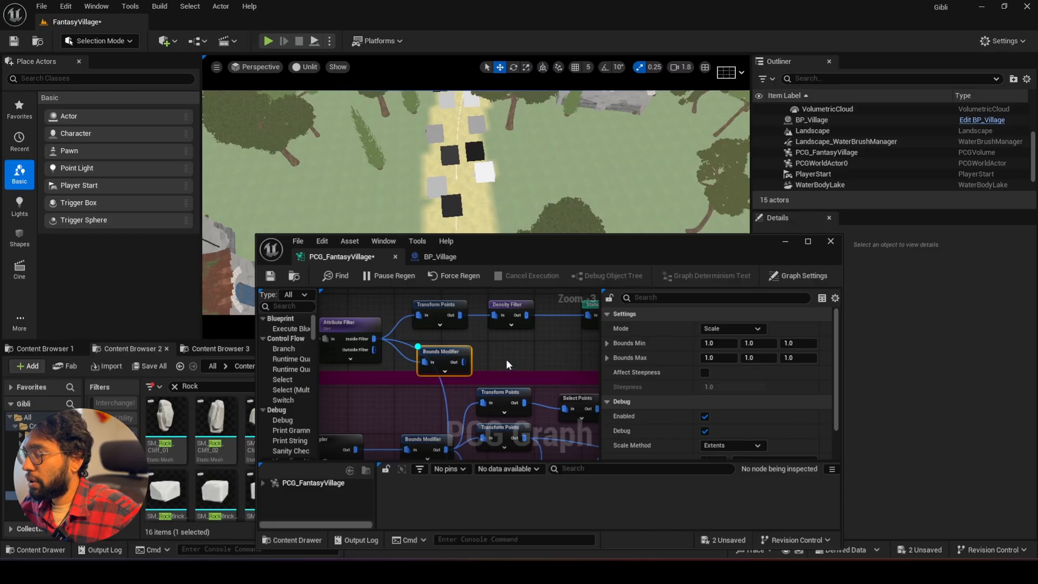
Set the Y values of the Bounds Modifier's Bounds Min and Bounds Max to 2.
click(755, 343)
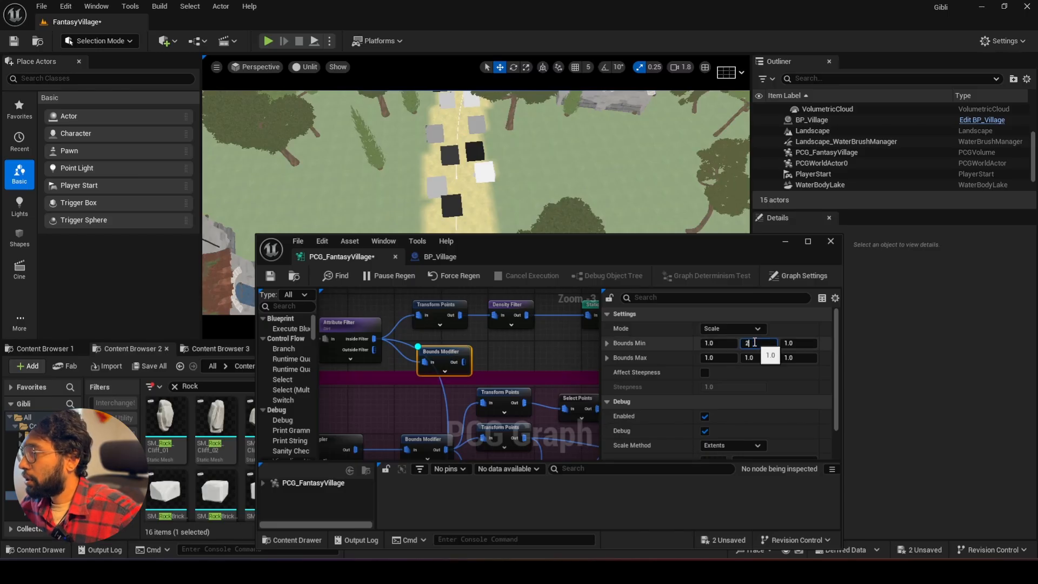
text(2)
key(Return)
click(756, 357)
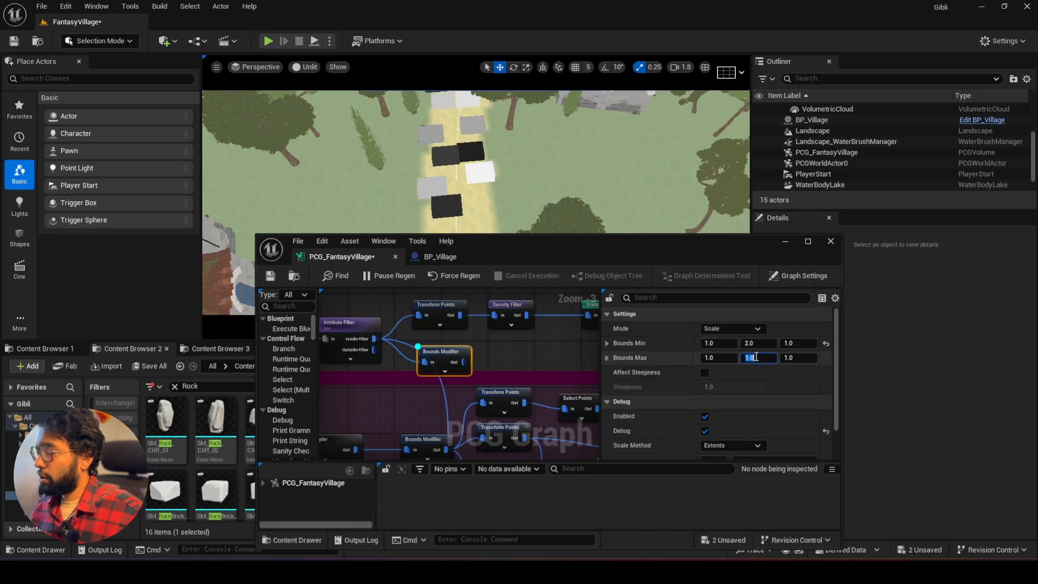
text(2)
key(Return)
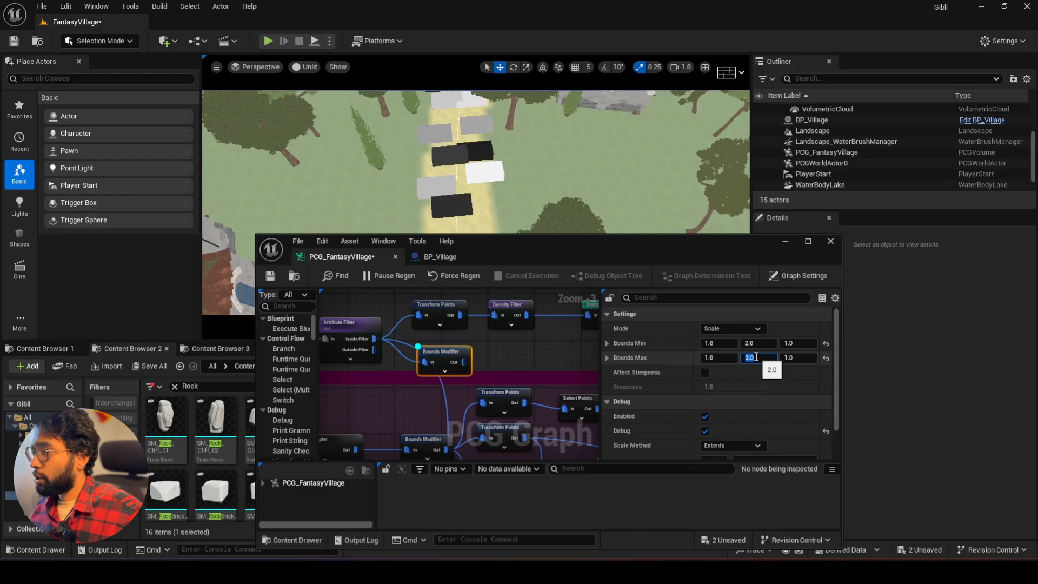
Try a Bounds Min Y of 50 on the Bounds Modifier, and set both Bounds Min Y and Bounds Max Y to 10.
click(757, 344)
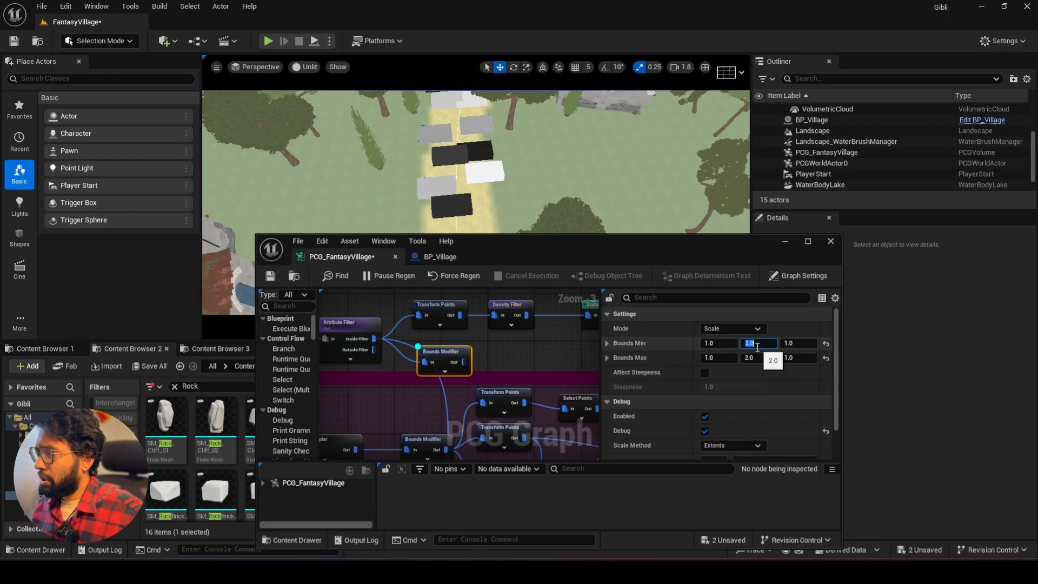
text(50)
key(Return)
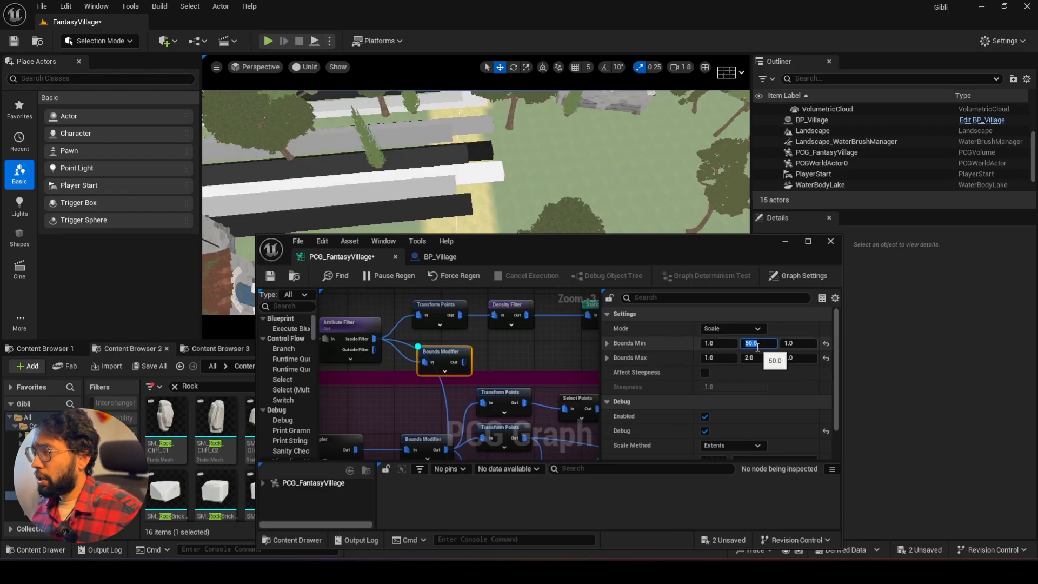
text(10)
key(Return)
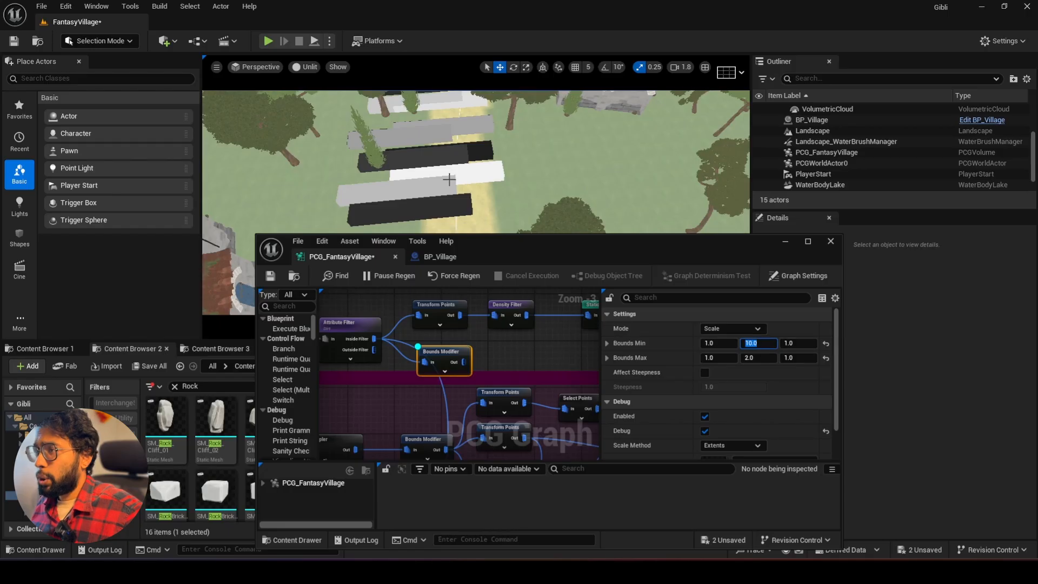
click(756, 358)
text(1)
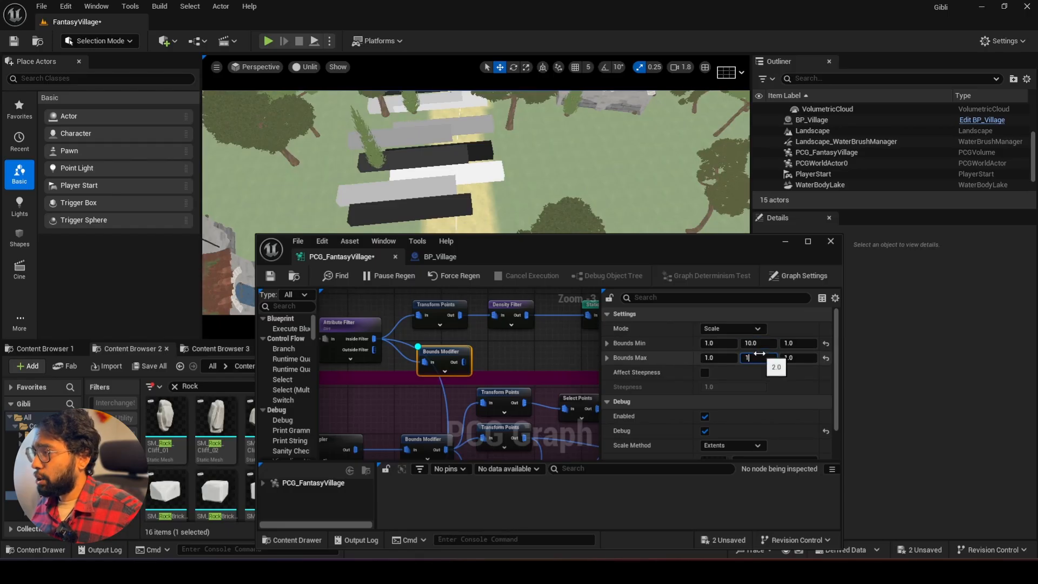
text(0)
key(Return)
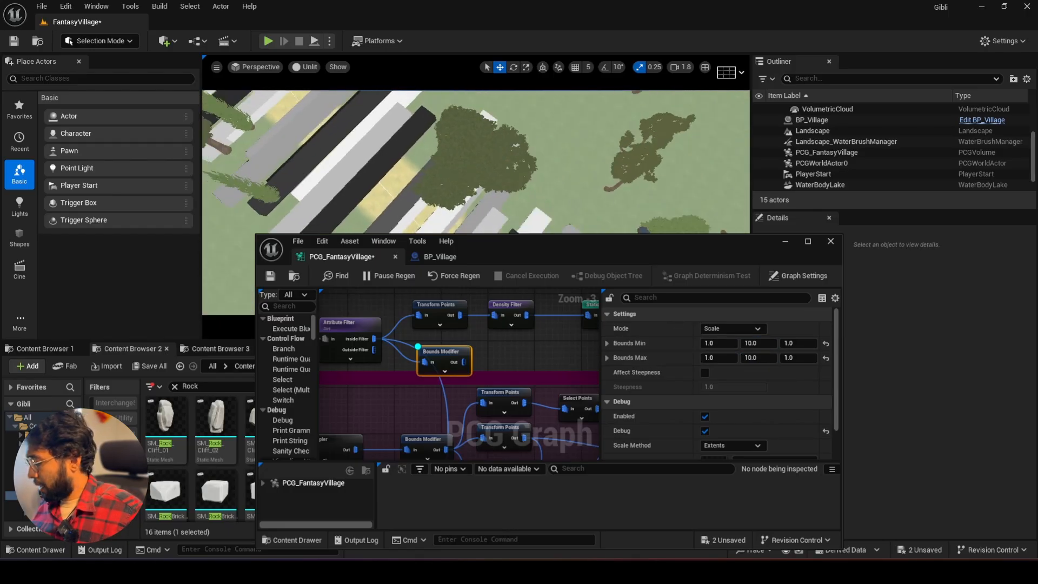
Set the X values of the Bounds Modifier's Bounds Min and Bounds Max to 10.
right_drag(476, 162, 551, 165)
mouse_move(759, 358)
mouse_down()
mouse_move(779, 358)
mouse_move(757, 357)
mouse_up()
click(758, 358)
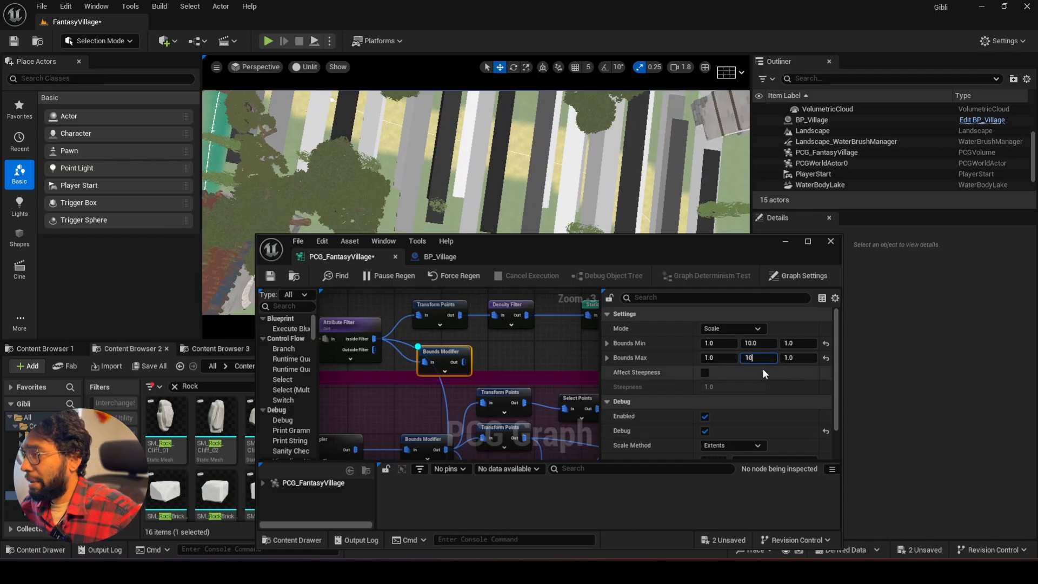
click(716, 343)
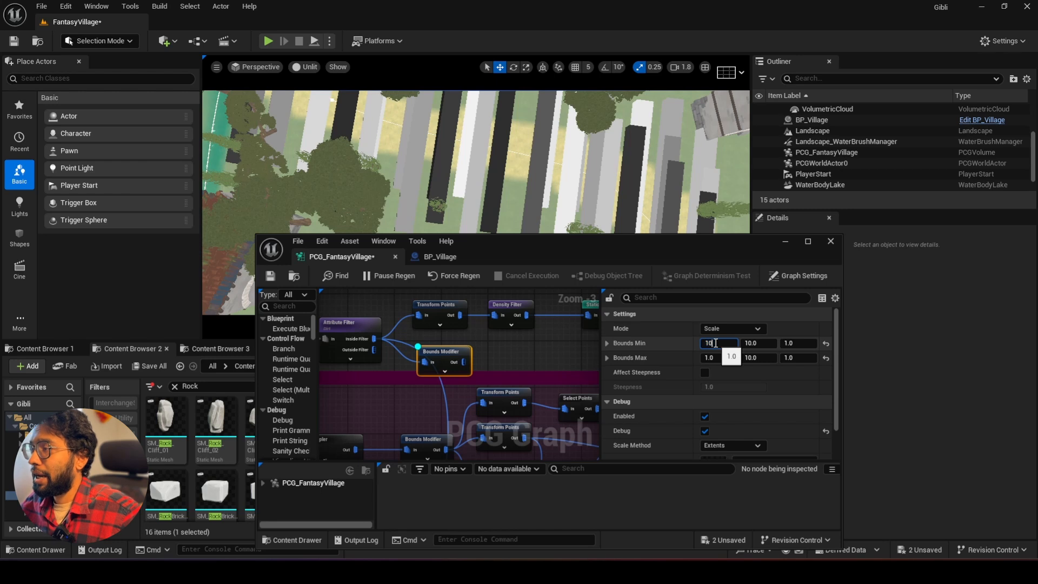
text(10)
key(Return)
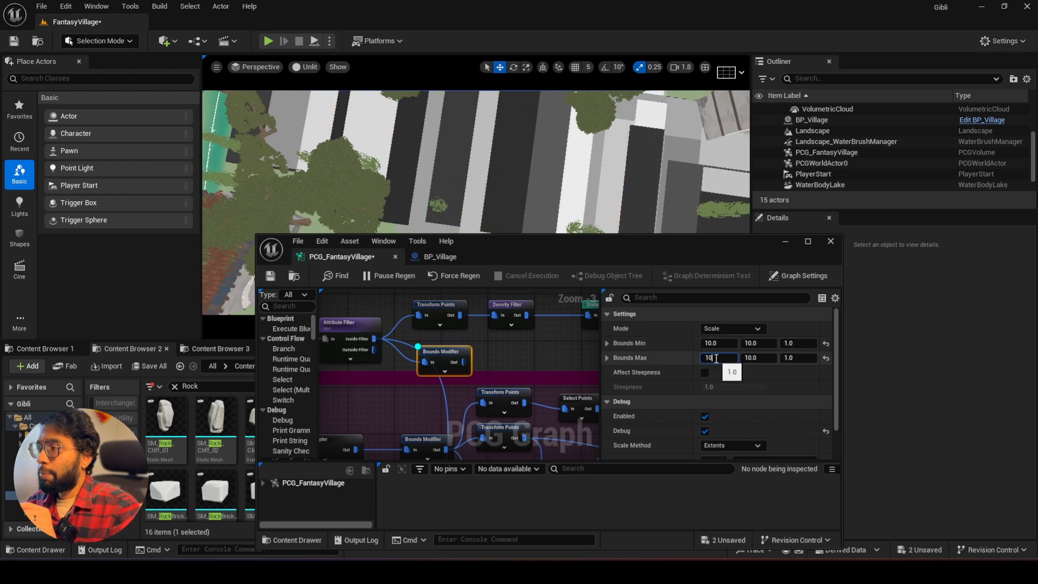
key(Return)
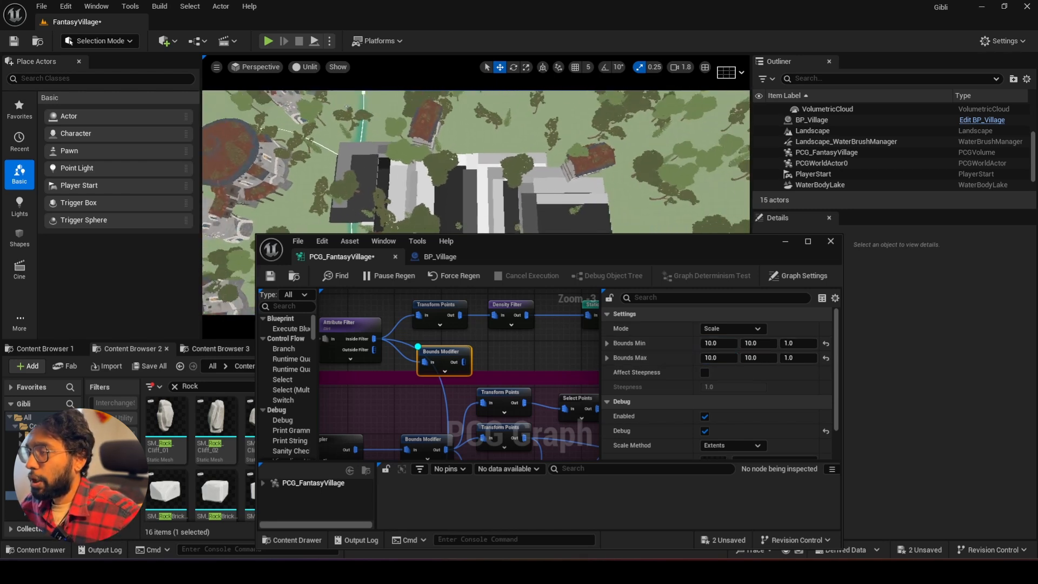
scroll(570, 197, down, 2)
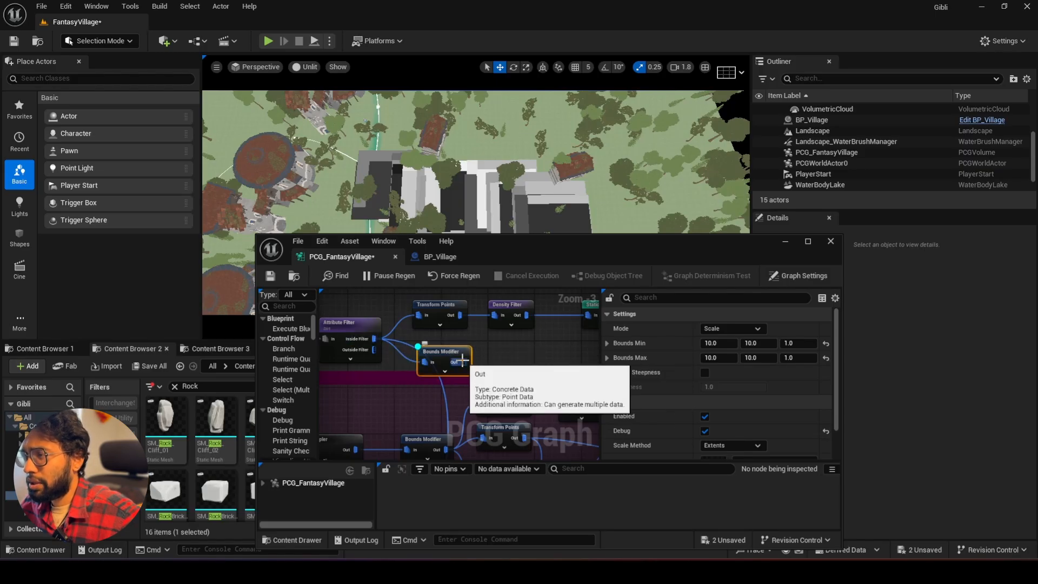
Connect the dirt path Bounds Modifier's output to the Differences input of the new Difference node in the Grass And bushes group.
drag(459, 361, 466, 388)
right_drag(516, 378, 238, 314)
right_drag(465, 368, 455, 386)
Enable the debug display of the new grass Difference node and inspect the grass points around the dirt path.
click(475, 295)
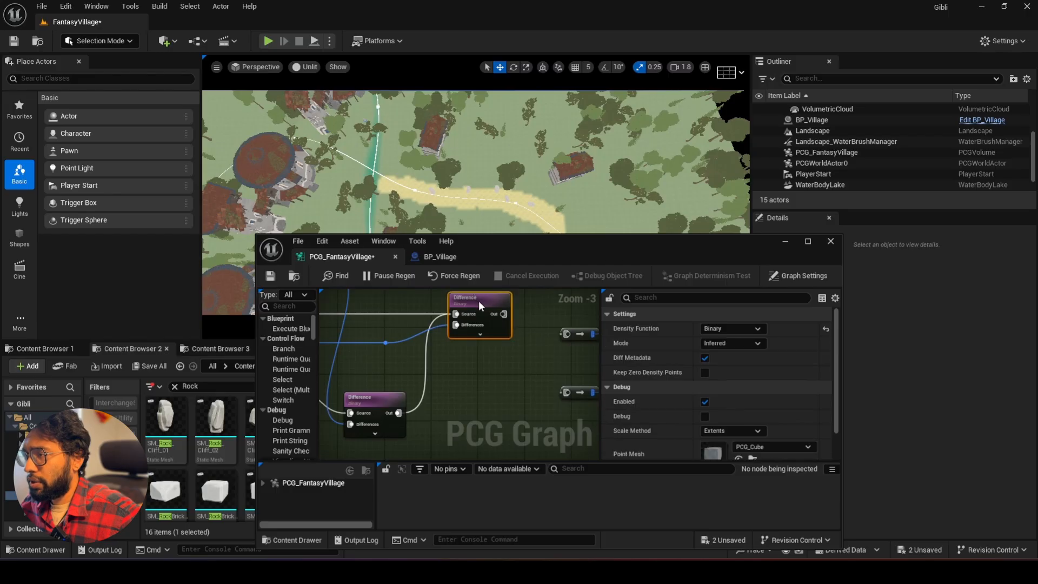
key(d)
key(w)
right_drag(476, 162, 356, 114)
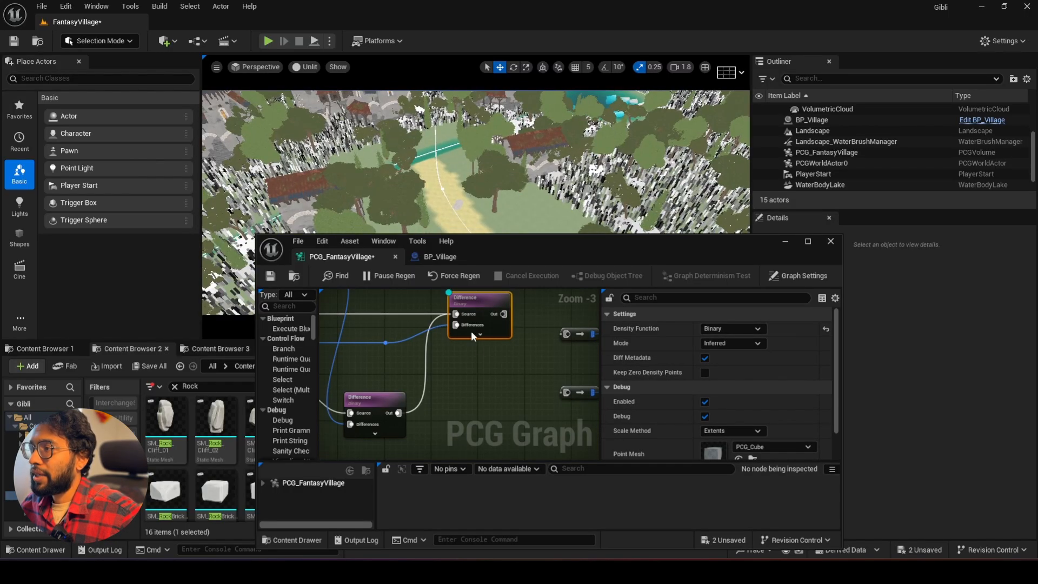
Set the X and Y values of the dirt path Bounds Modifier's Bounds Min and Bounds Max to 2.
right_drag(471, 331, 460, 381)
scroll(460, 380, down, 1)
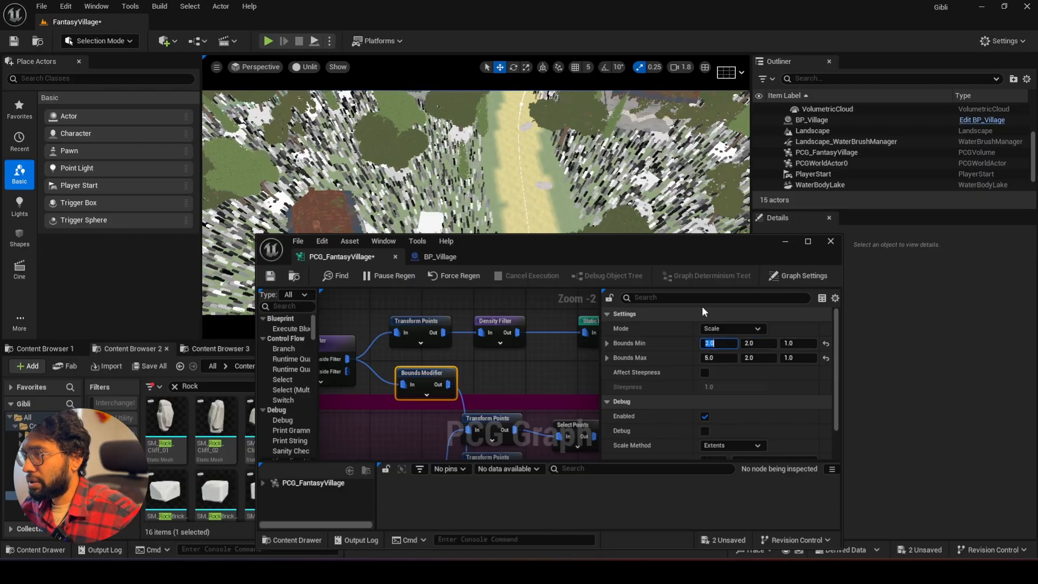
key(Return)
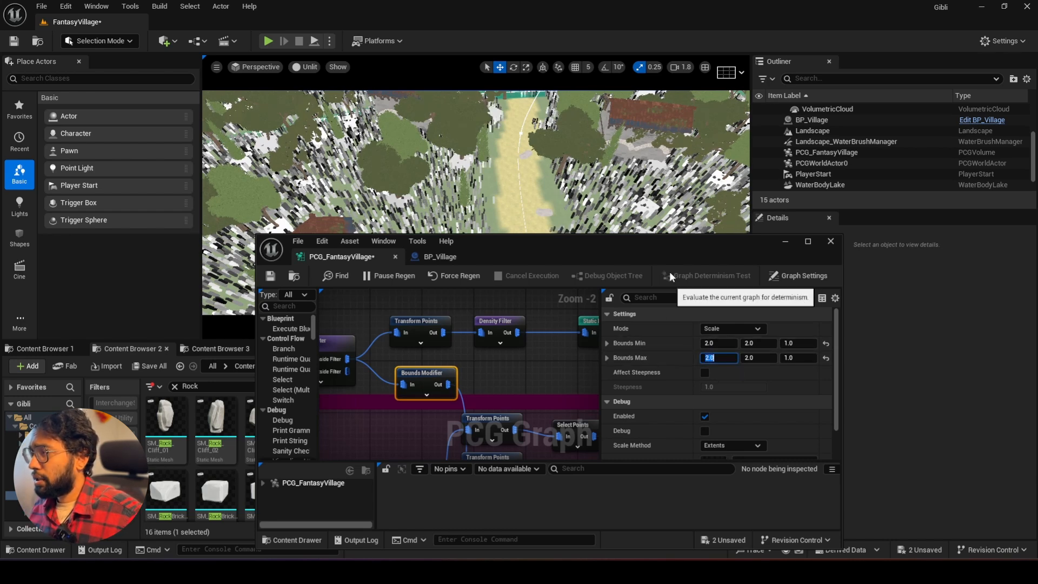
key(Return)
Reduce the dirt path Bounds Modifier's Bounds Min and Bounds Max to 1.5 in X and Y, checking the grass points along the path.
right_drag(476, 162, 638, 212)
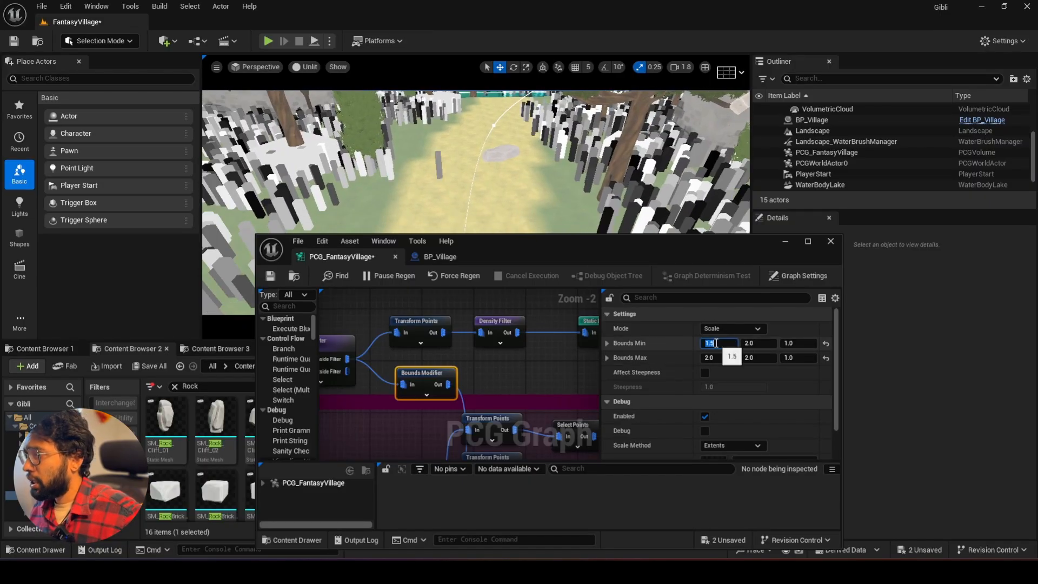
mouse_move(649, 179)
right_down()
mouse_move(641, 224)
mouse_move(633, 189)
right_up()
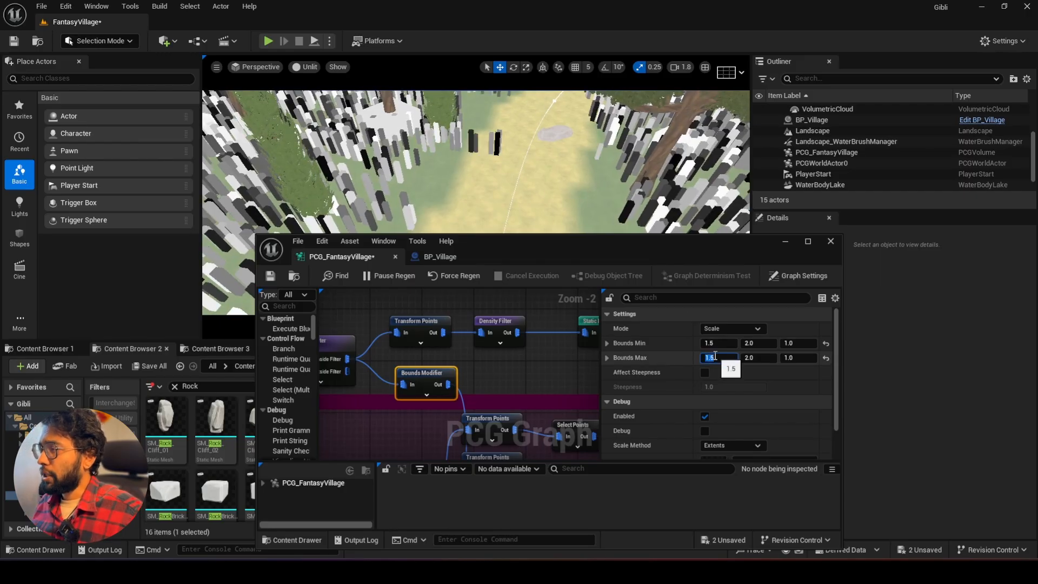
right_drag(508, 184, 667, 285)
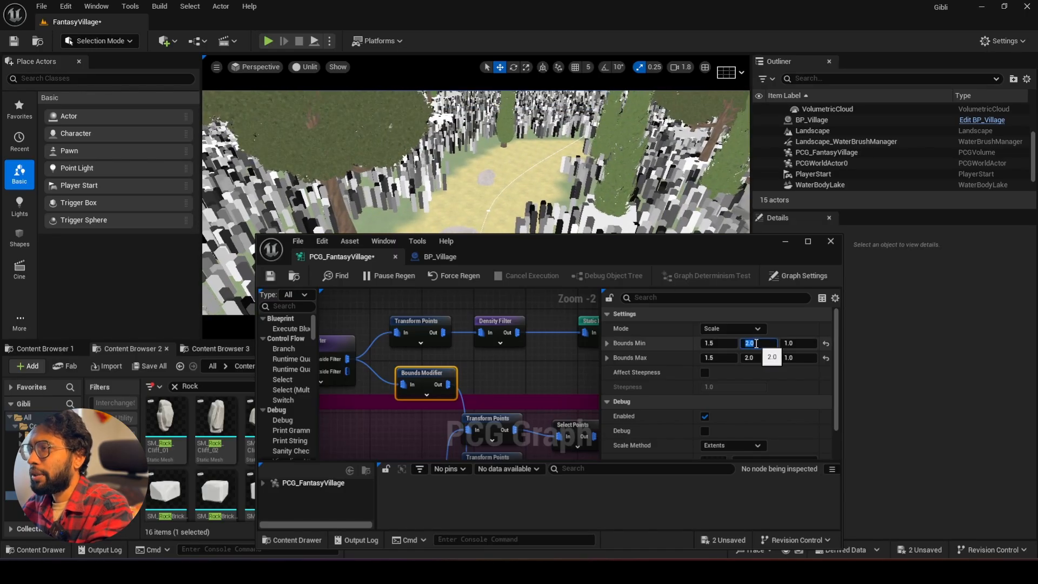
right_drag(540, 188, 536, 213)
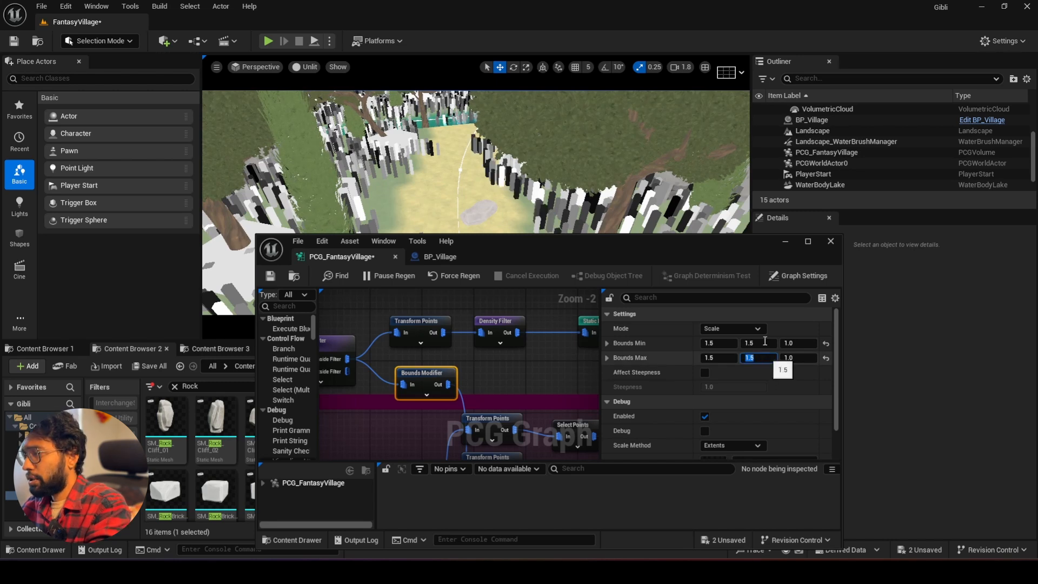
Save all changes and turn off the debug display of the final Difference node in the grass and bushes group.
key(ctrl+shift+s)
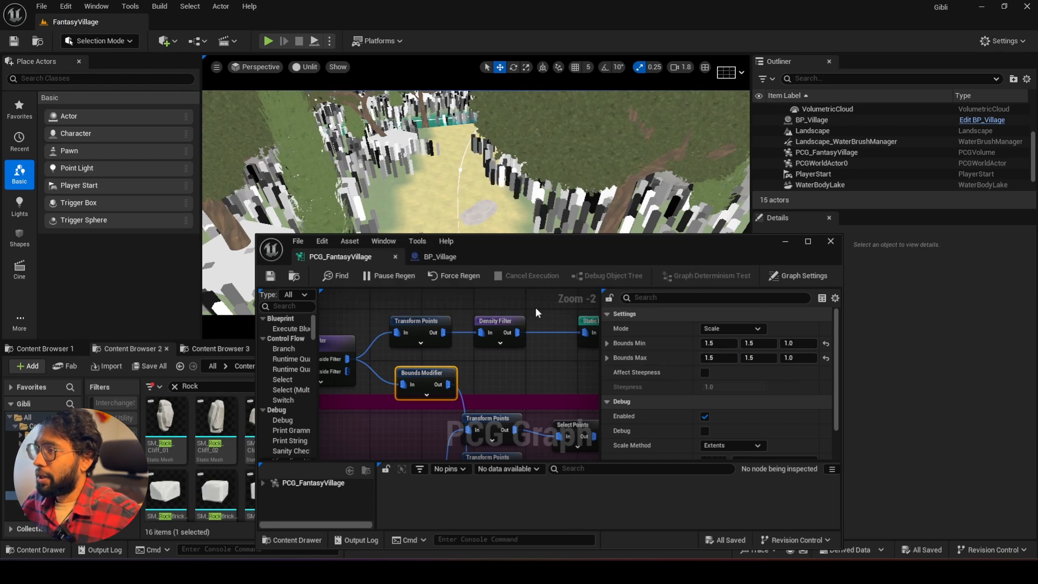
scroll(516, 364, down, 3)
right_drag(516, 364, 332, 294)
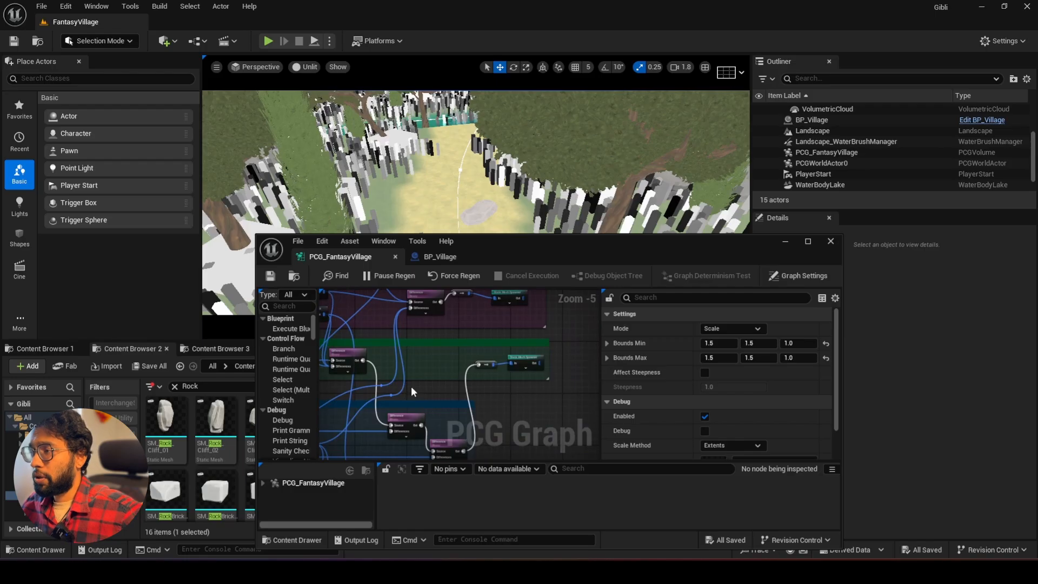
right_drag(421, 400, 396, 296)
scroll(406, 314, down, 2)
scroll(415, 372, up, 3)
click(426, 368)
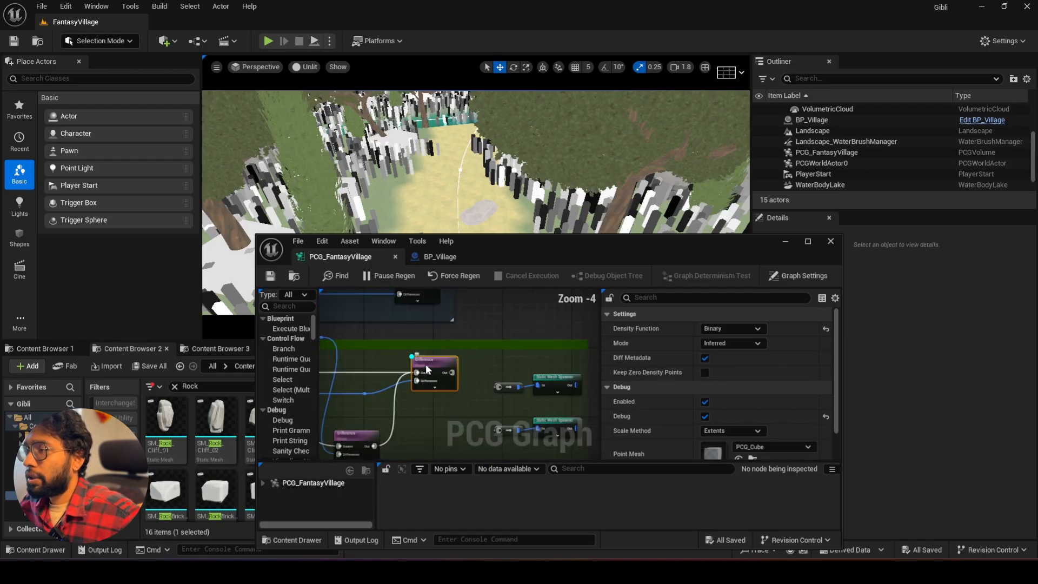
right_drag(427, 370, 389, 332)
key(d)
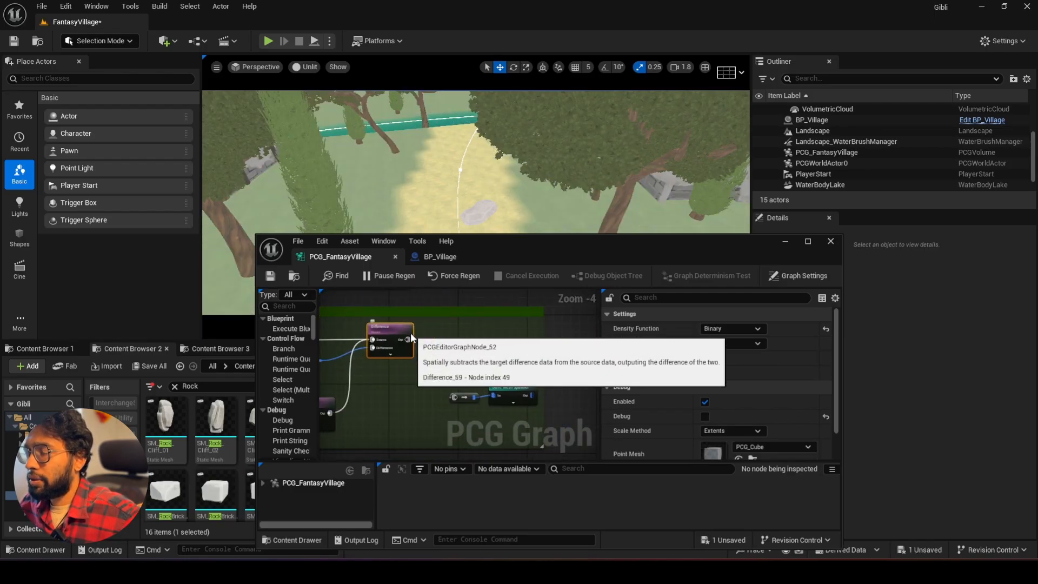
Feed the upper grass Difference node into the grass spawner branch and break the lower bushes Difference node's link into it.
scroll(411, 338, up, 3)
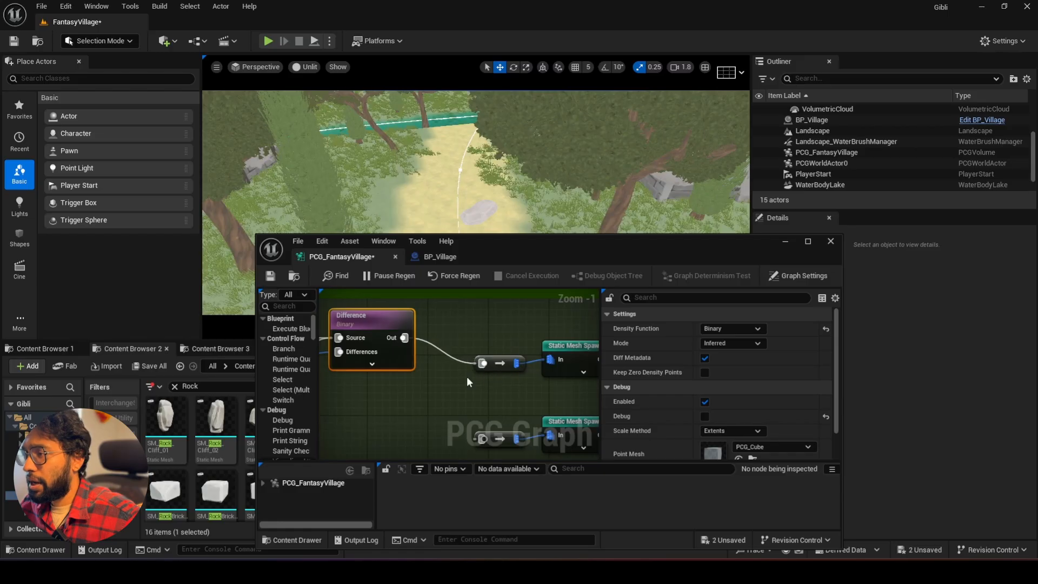
scroll(468, 378, down, 1)
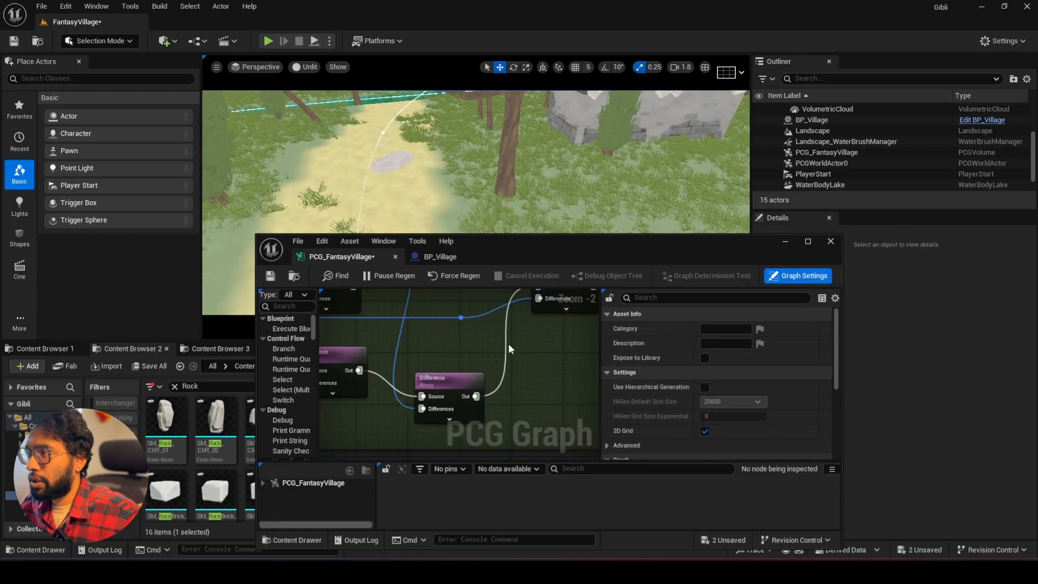
alt+click(508, 343)
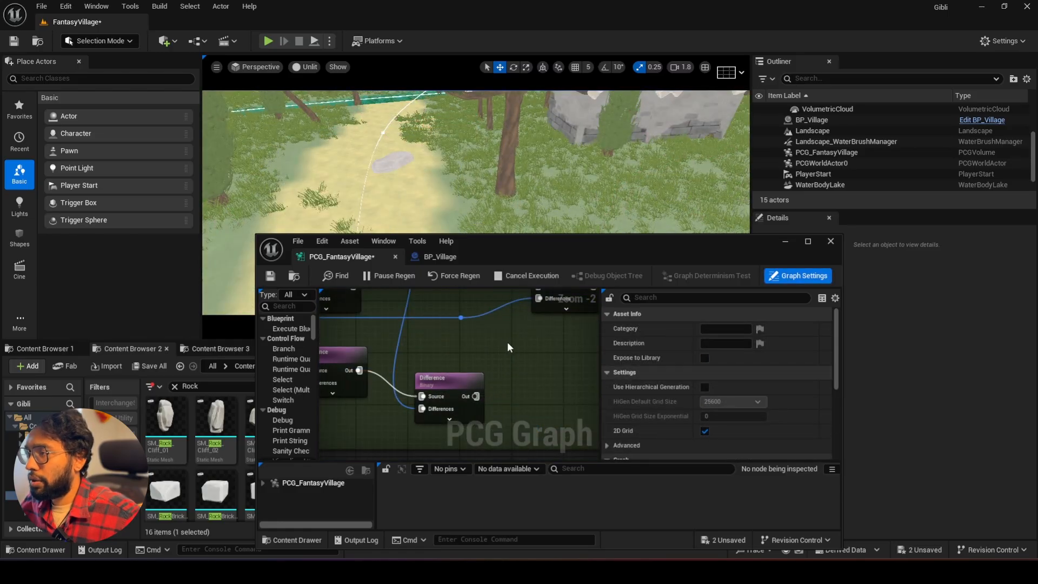
right_drag(507, 342, 468, 380)
scroll(450, 322, down, 2)
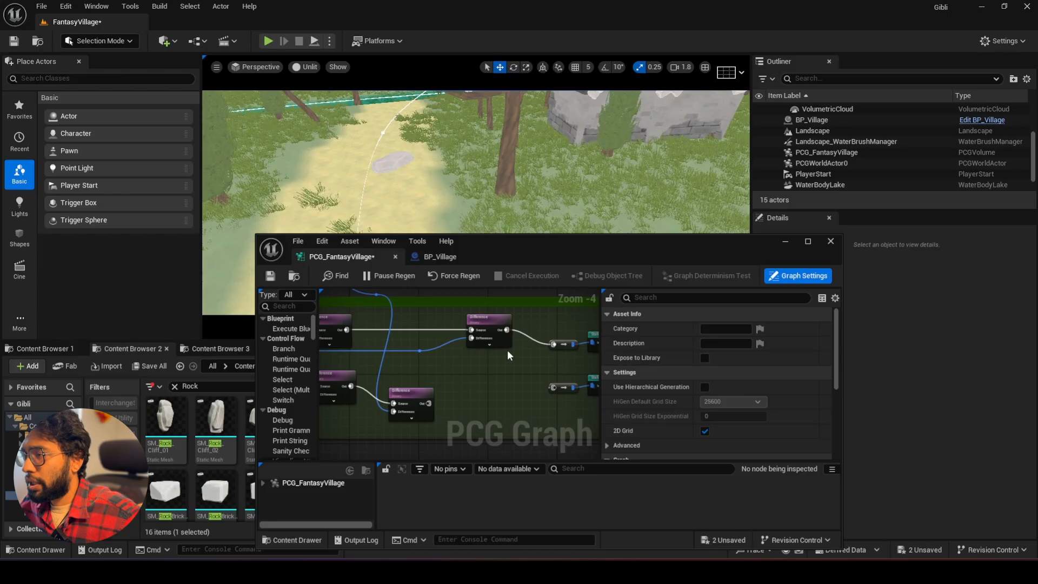
Duplicate the grass Difference node for the bushes and connect the lower bushes Difference output to the copy's Source input.
right_click(483, 381)
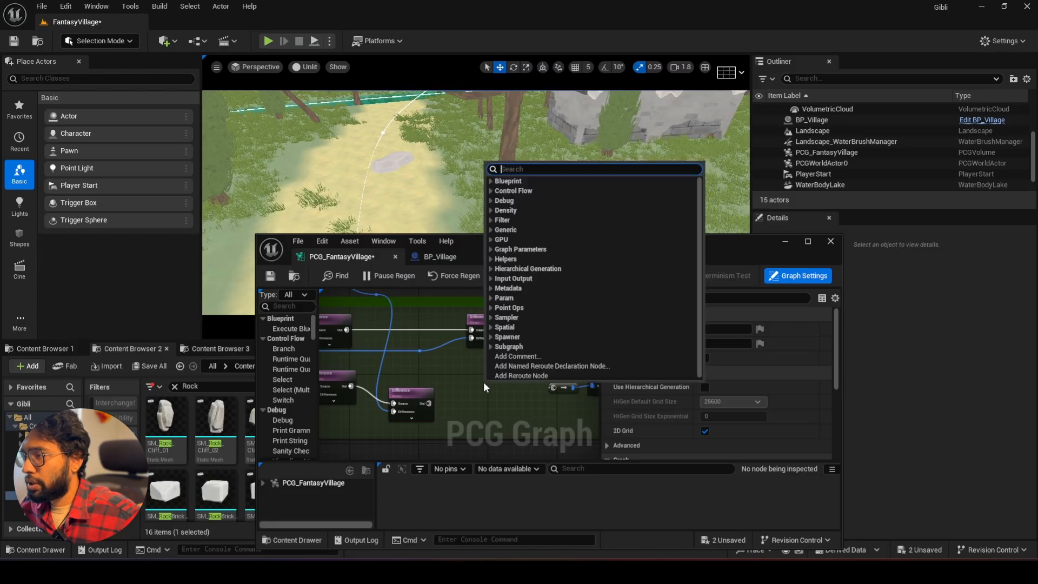
click(481, 320)
key(ctrl+d)
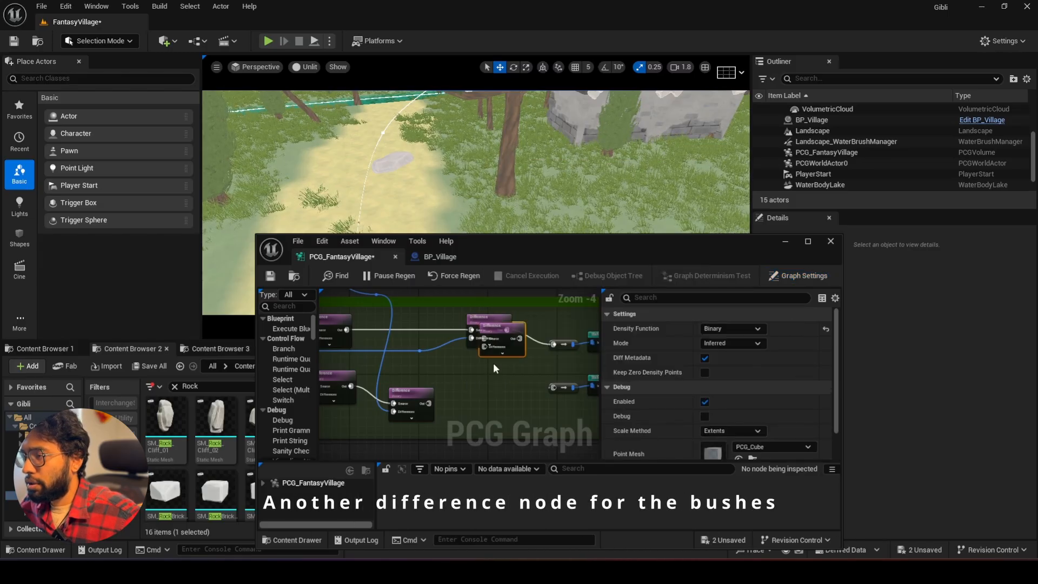
drag(507, 331, 508, 385)
scroll(476, 387, up, 2)
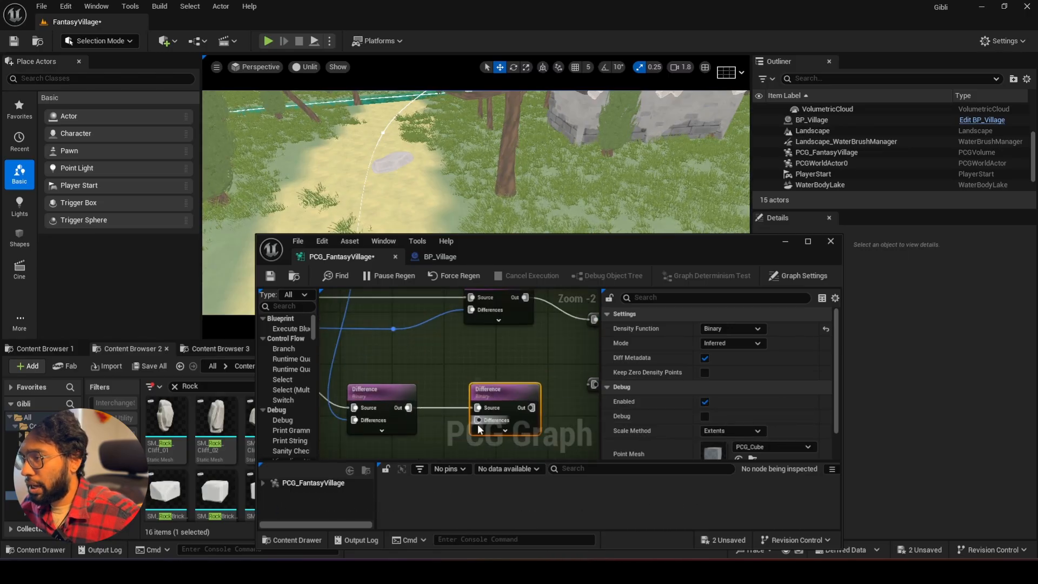
Connect the dirt path bounds to the new node's Differences input, link its output to the bushes spawner branch, and save all.
drag(478, 426, 392, 332)
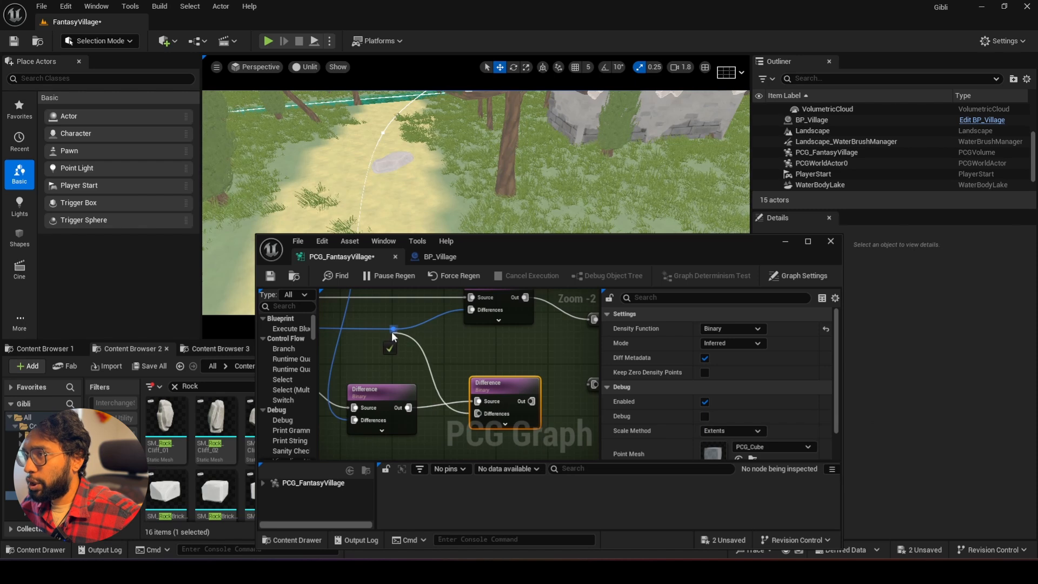
drag(518, 386, 513, 399)
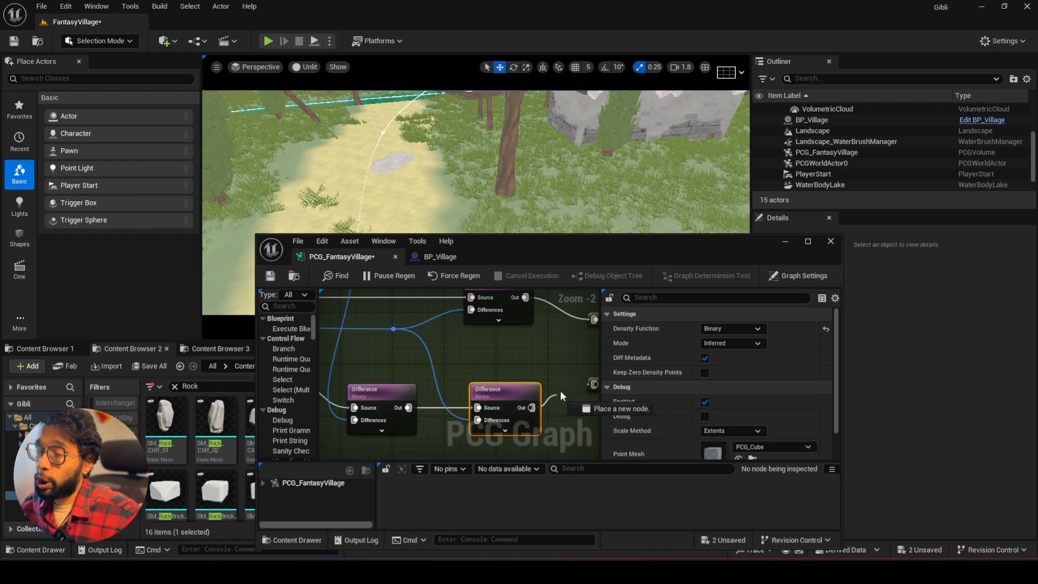
drag(562, 397, 544, 389)
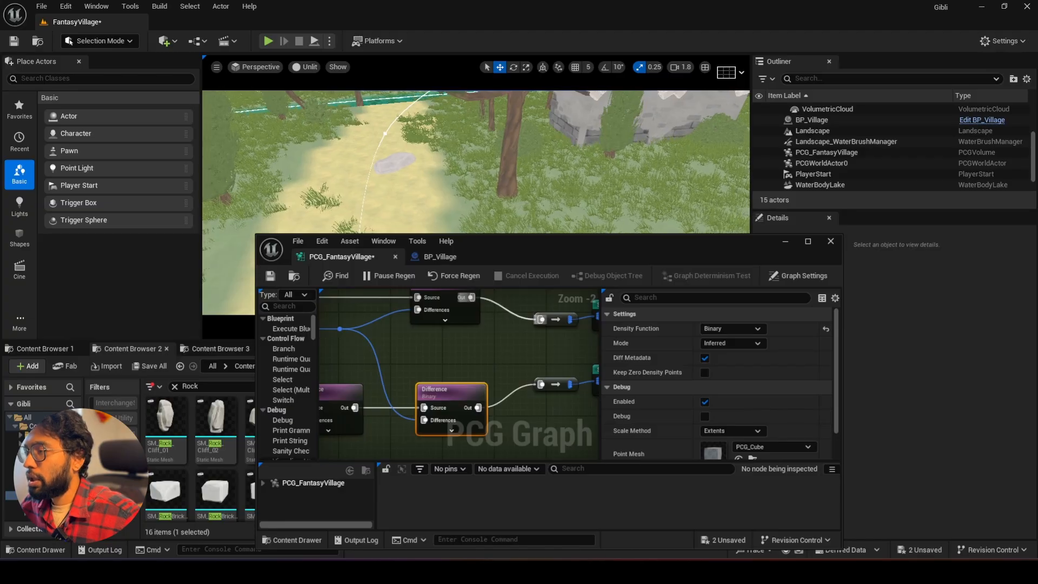
right_drag(476, 162, 466, 160)
key(ctrl+shift+s)
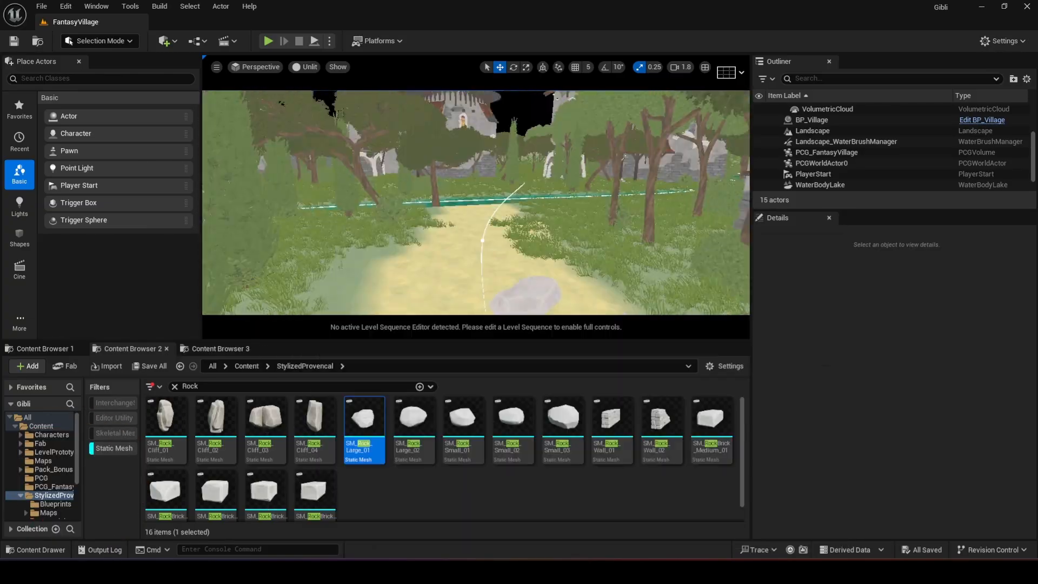
Switch to landscape painting and set the brush size to about 272 and the brush falloff to about 0.41.
key(shift+2)
scroll(128, 180, down, 4)
scroll(128, 206, up, 3)
drag(123, 201, 120, 201)
drag(127, 216, 121, 216)
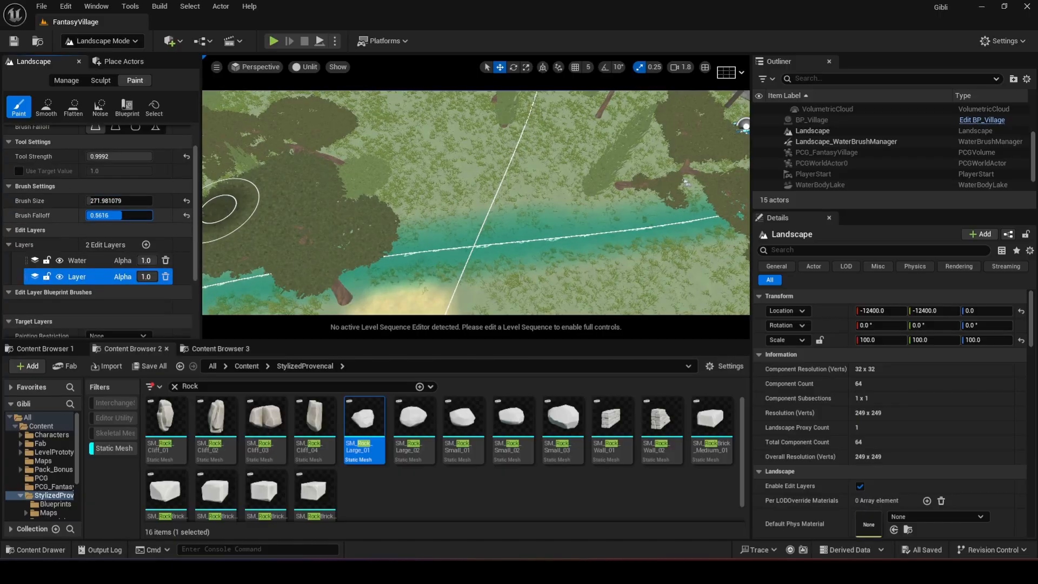
Extend the painted dirt path along its spline across the teal strip, return to Selection Mode, and save the level.
right_drag(504, 183, 476, 186)
drag(433, 222, 371, 236)
mouse_move(371, 237)
right_down()
mouse_move(384, 194)
mouse_move(432, 205)
mouse_move(463, 246)
right_up()
drag(463, 246, 524, 171)
mouse_move(525, 171)
right_down()
mouse_move(432, 195)
mouse_move(433, 167)
right_up()
drag(434, 166, 524, 165)
mouse_move(525, 165)
right_down()
mouse_move(487, 184)
mouse_move(475, 162)
mouse_move(470, 206)
right_up()
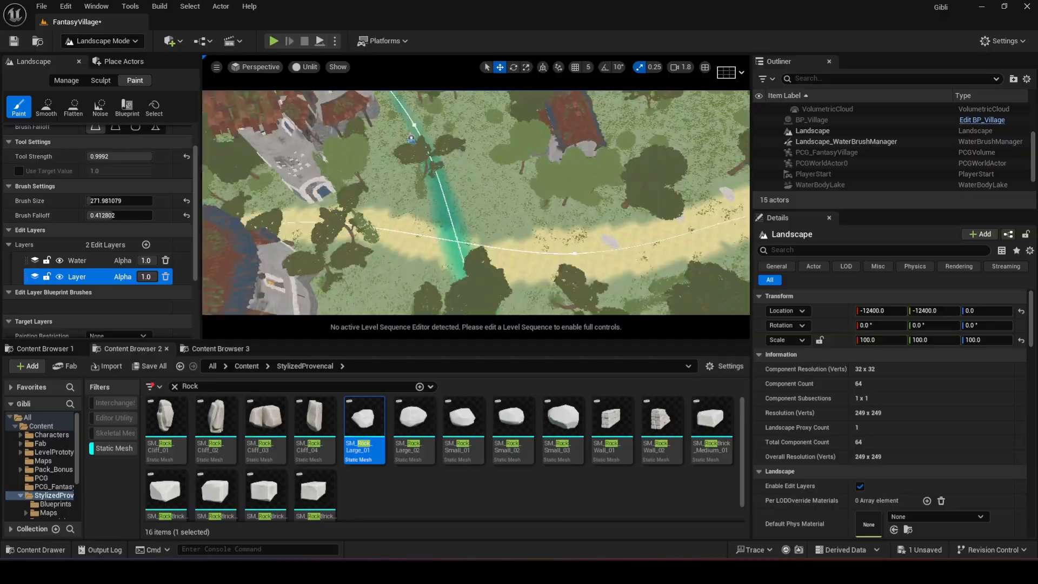
click(102, 41)
click(97, 60)
key(ctrl+s)
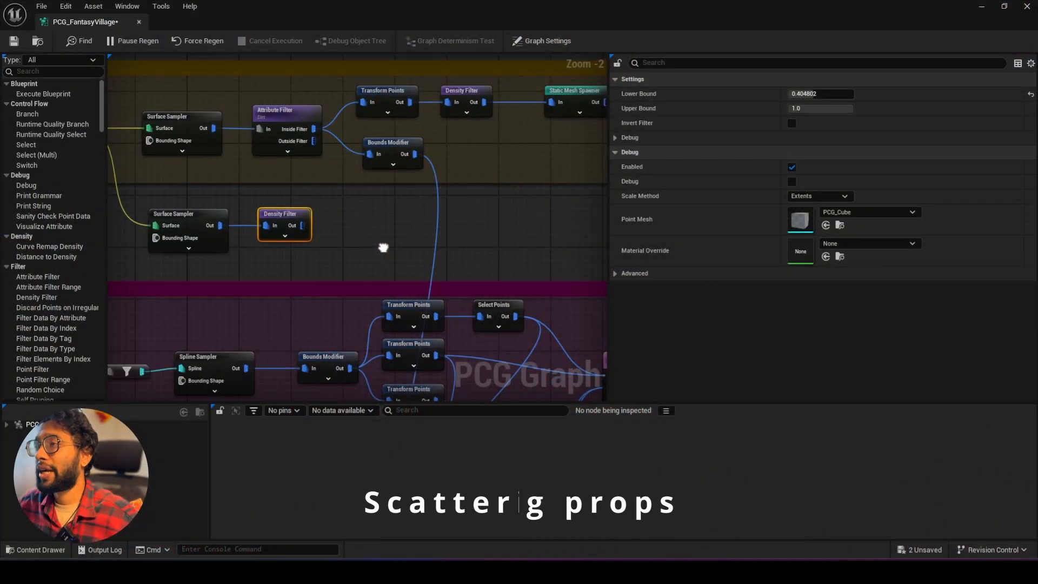
Move the free Surface Sampler and Density Filter nodes above the purple group and feed that group's points into the sampler's Bounding Shape.
mouse_move(383, 243)
right_down()
mouse_move(409, 245)
mouse_move(392, 245)
right_up()
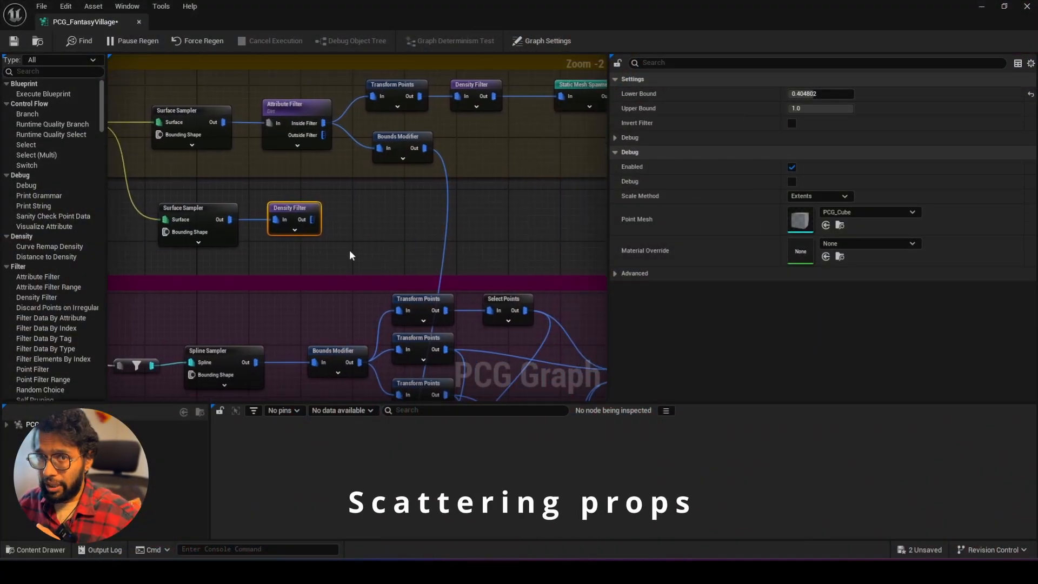
drag(370, 261, 196, 197)
right_drag(195, 197, 97, 183)
drag(193, 193, 533, 195)
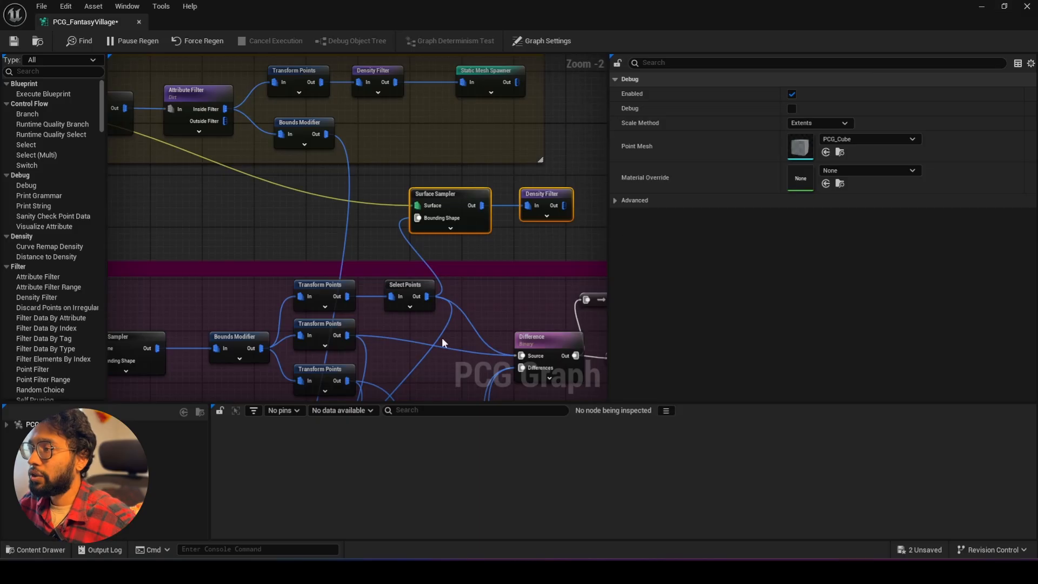
right_drag(372, 344, 359, 291)
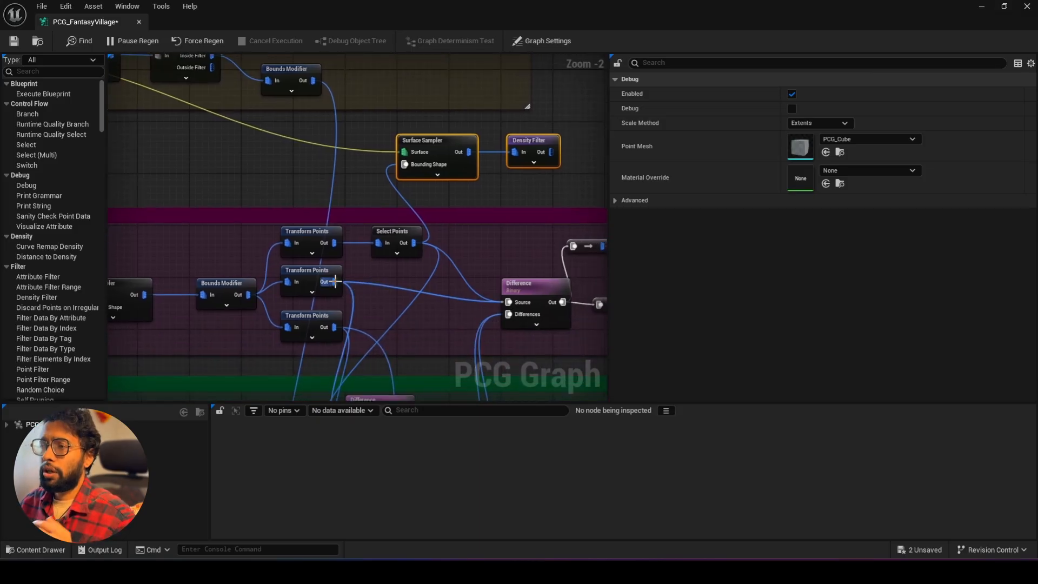
drag(335, 281, 387, 202)
drag(399, 162, 404, 164)
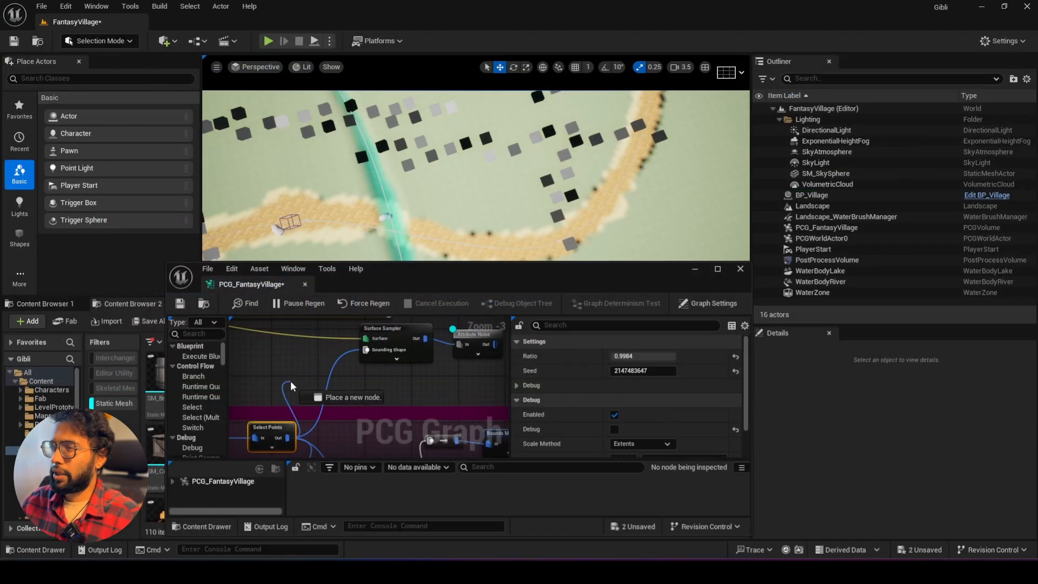
Add a Bounds Modifier node from the Select Points output and place it beside the Surface Sampler.
drag(290, 380, 298, 372)
text(bnou)
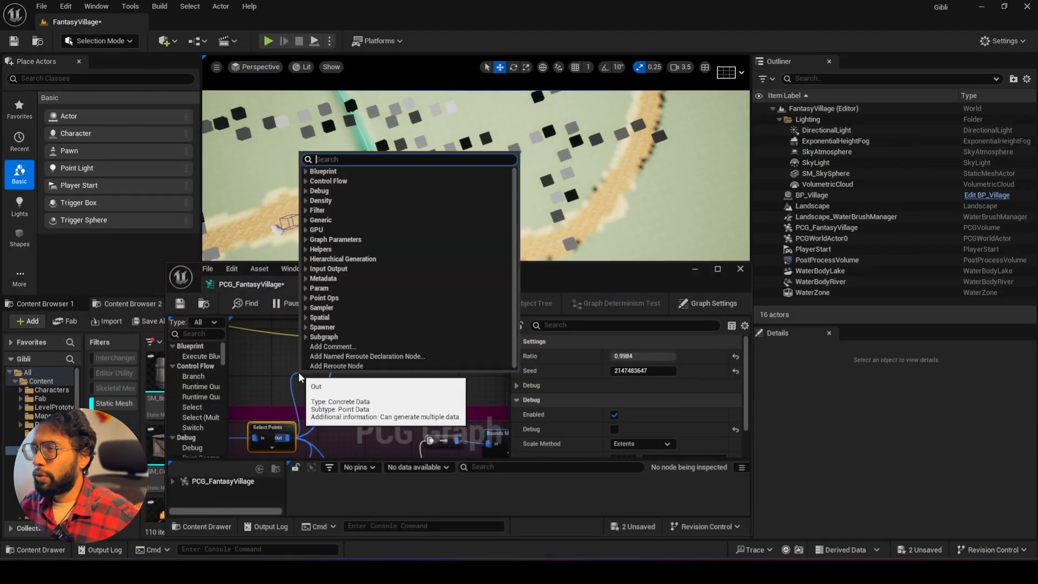
key(BackSpace)
key(BackSpace)
key(BackSpace)
text(ound)
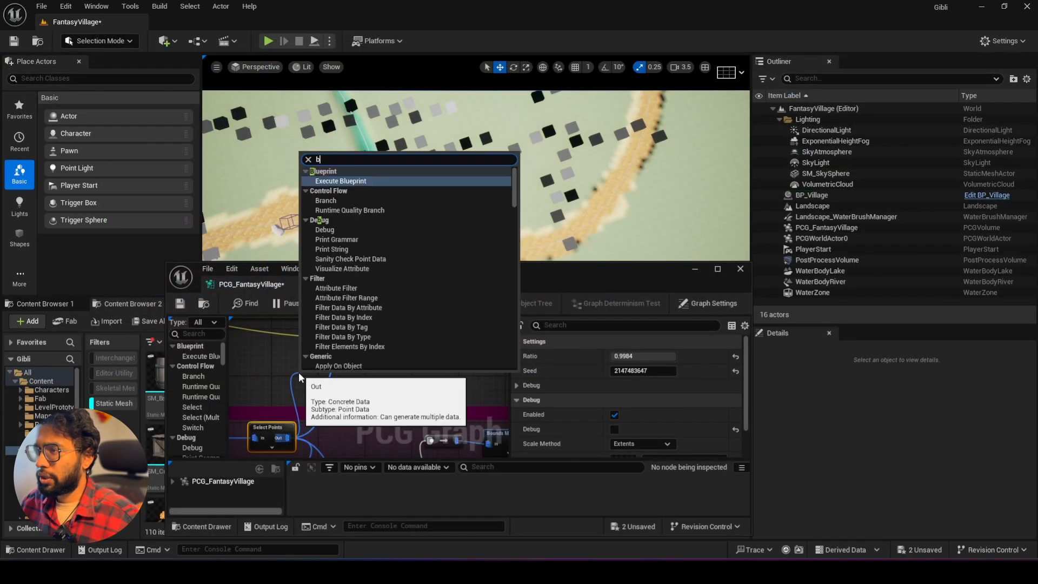
click(335, 211)
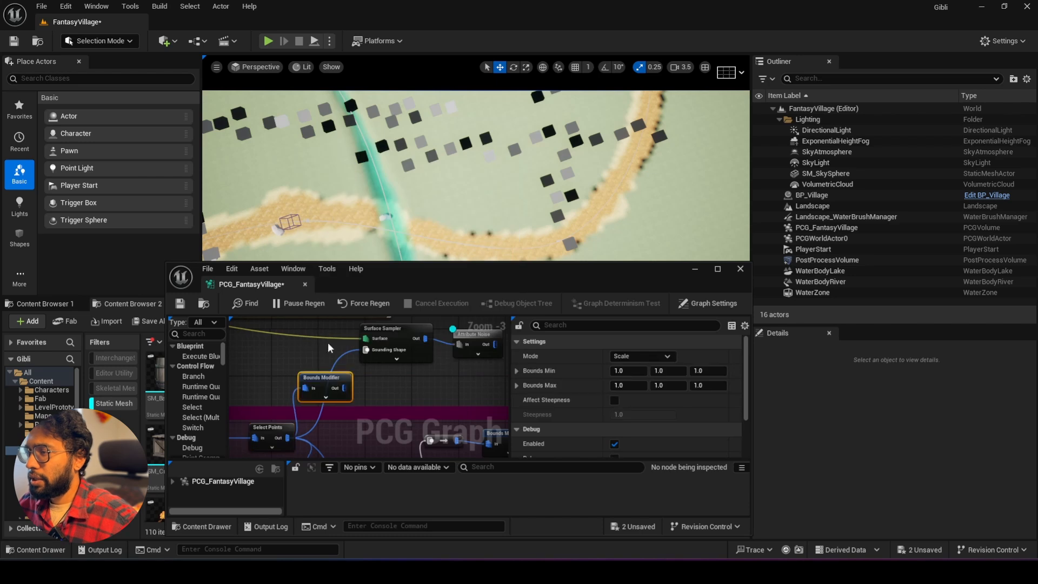
drag(302, 370, 296, 370)
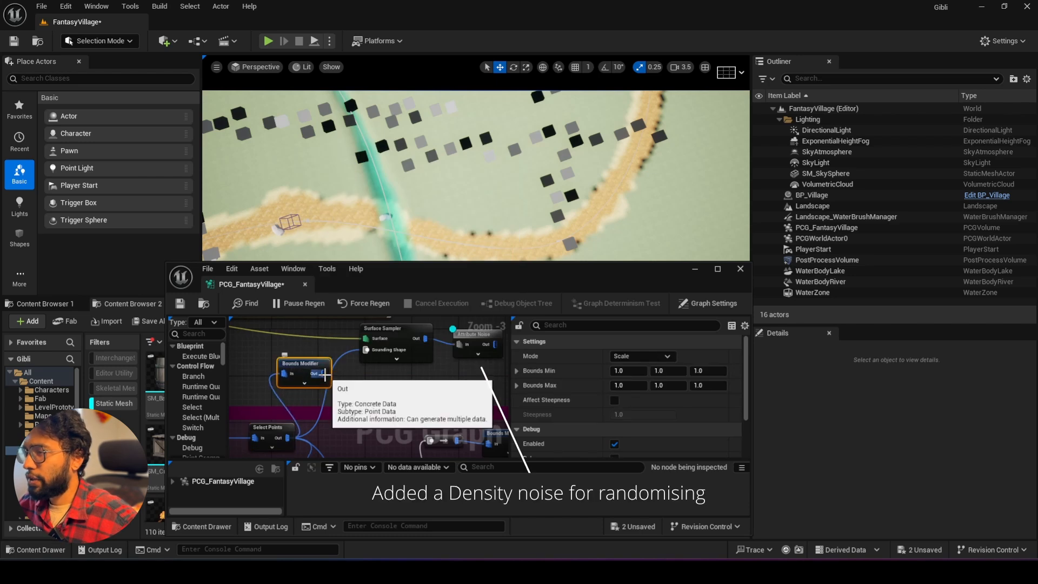
Switch the debug display from the Attribute Noise node to the new Bounds Modifier.
click(474, 336)
key(d)
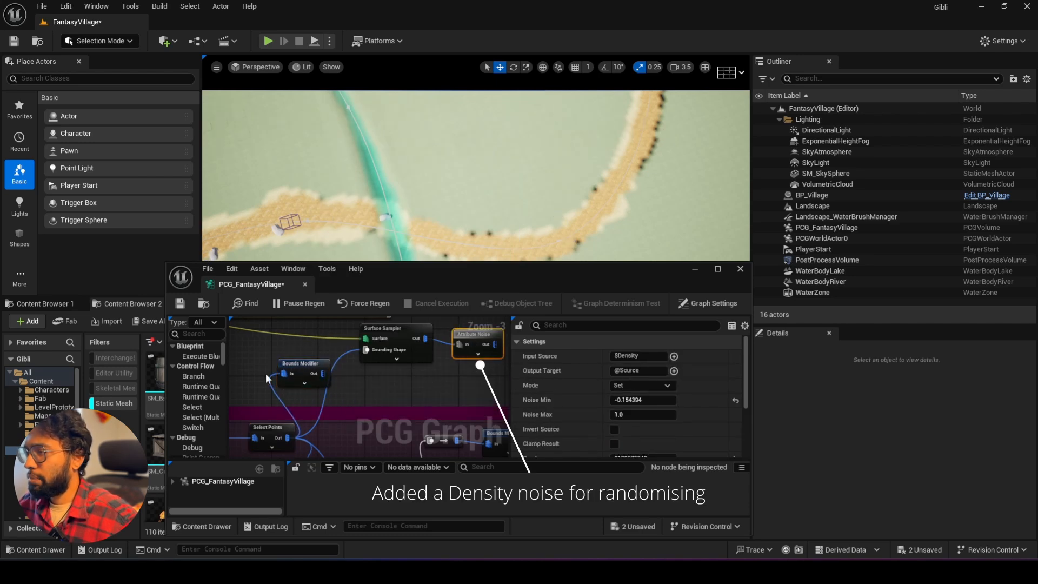
click(310, 365)
key(d)
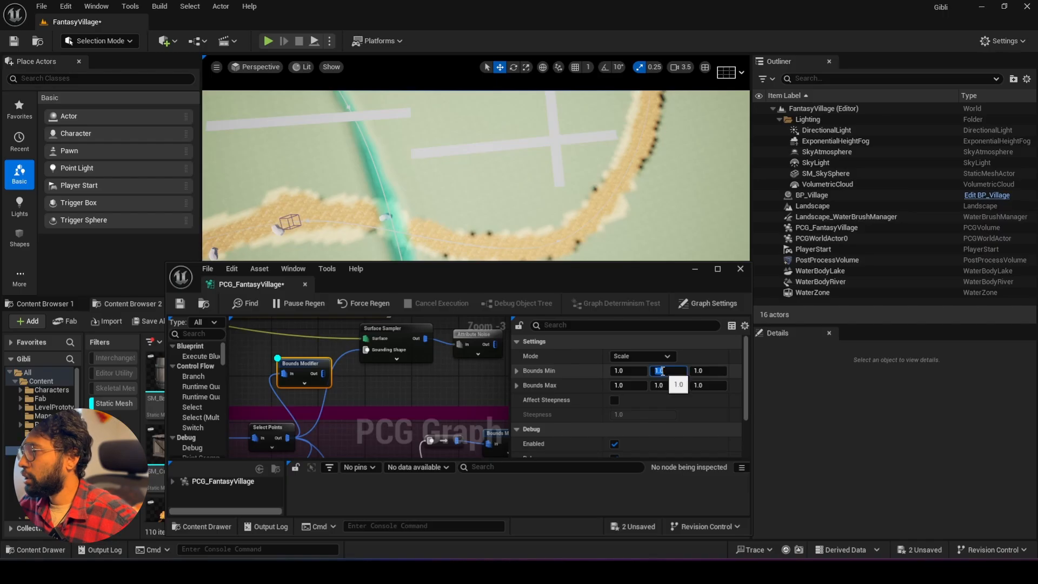
Try a Bounds Min Y of 30 on the Bounds Modifier, and set the Y of both Bounds Min and Bounds Max to 10.
text(30)
key(Return)
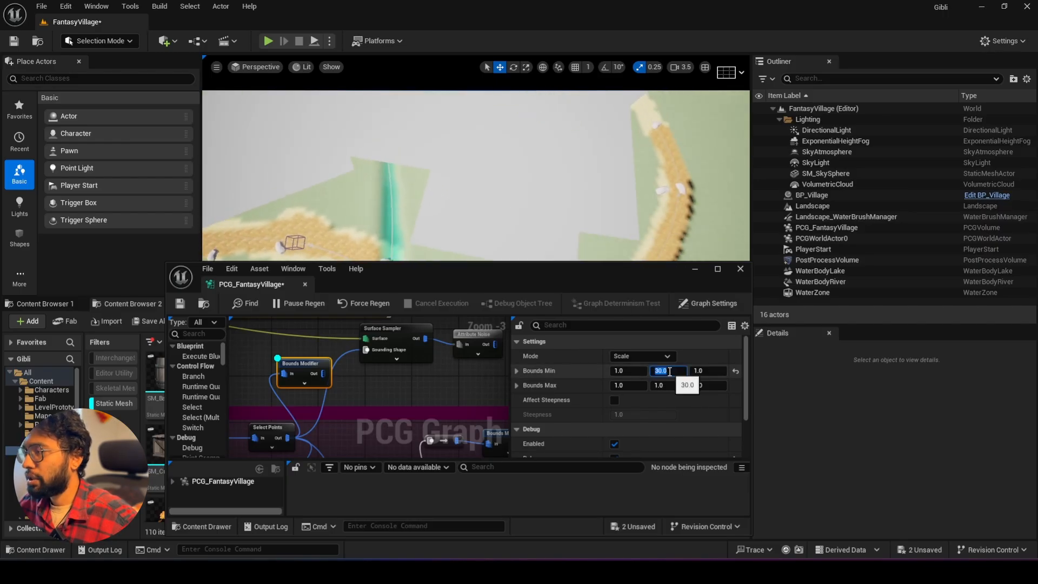
text(10)
key(Return)
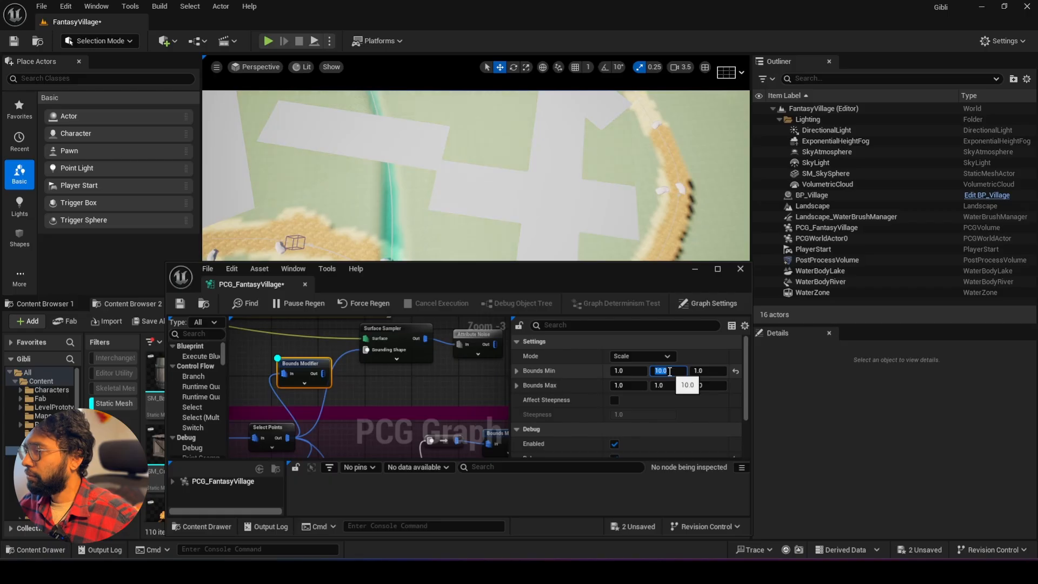
text(10)
key(Return)
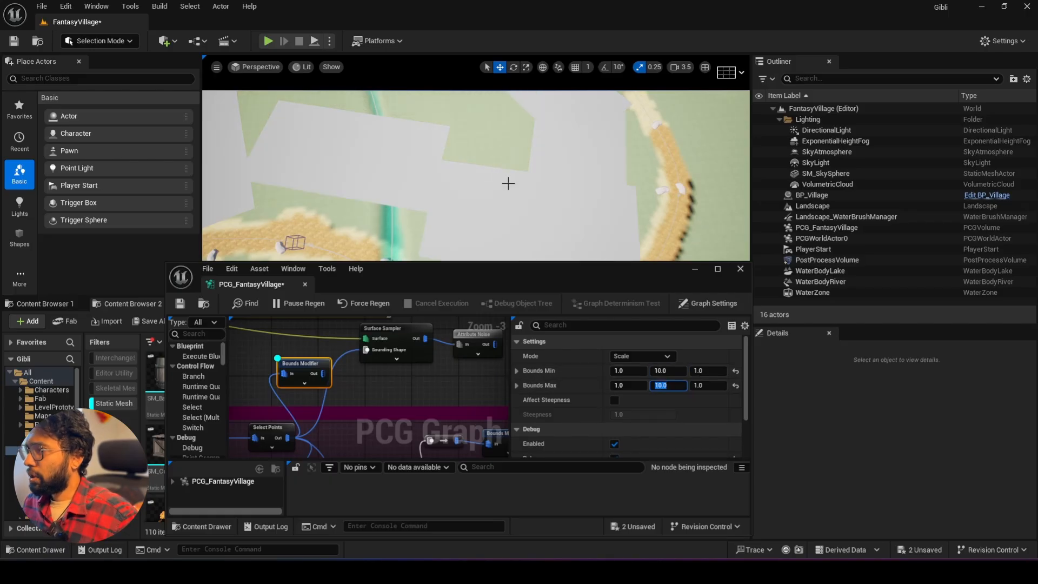
right_drag(508, 184, 541, 181)
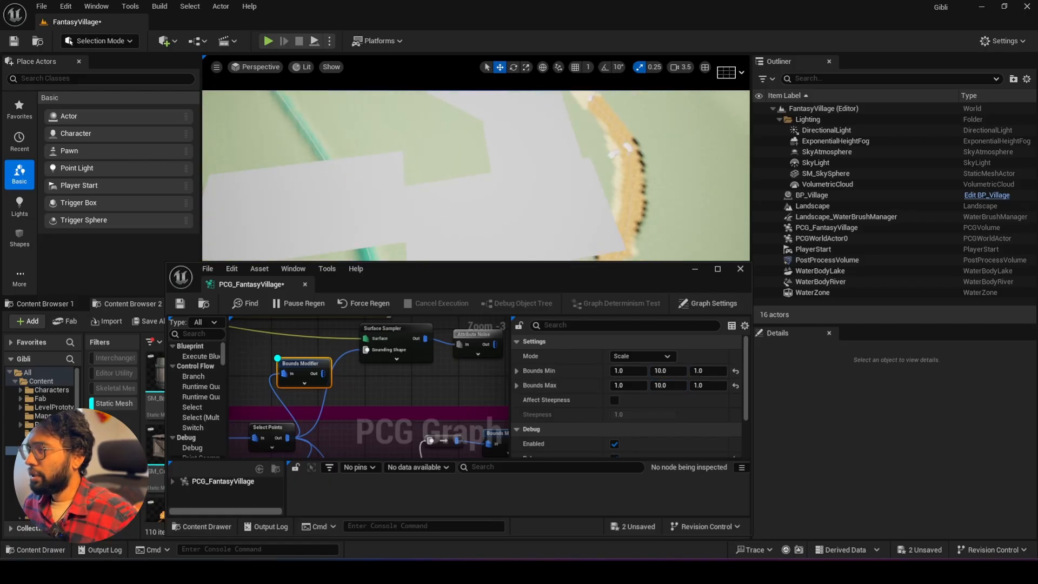
Feed the Bounds Modifier into the Surface Sampler's Bounding Shape, and switch the debug display to the Attribute Noise node to inspect its points.
key(d)
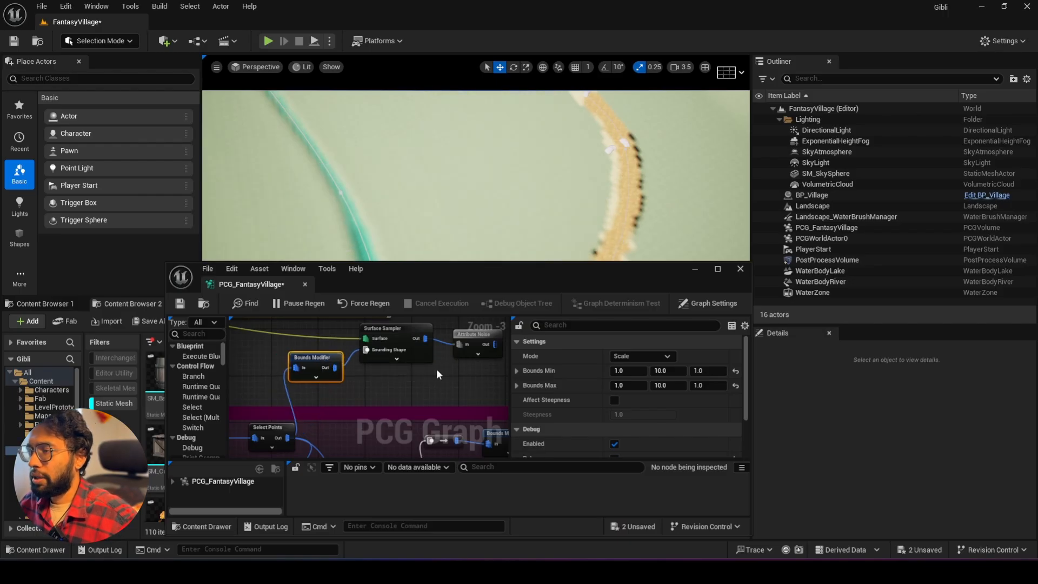
right_drag(436, 369, 373, 380)
click(412, 347)
scroll(477, 178, down, 10)
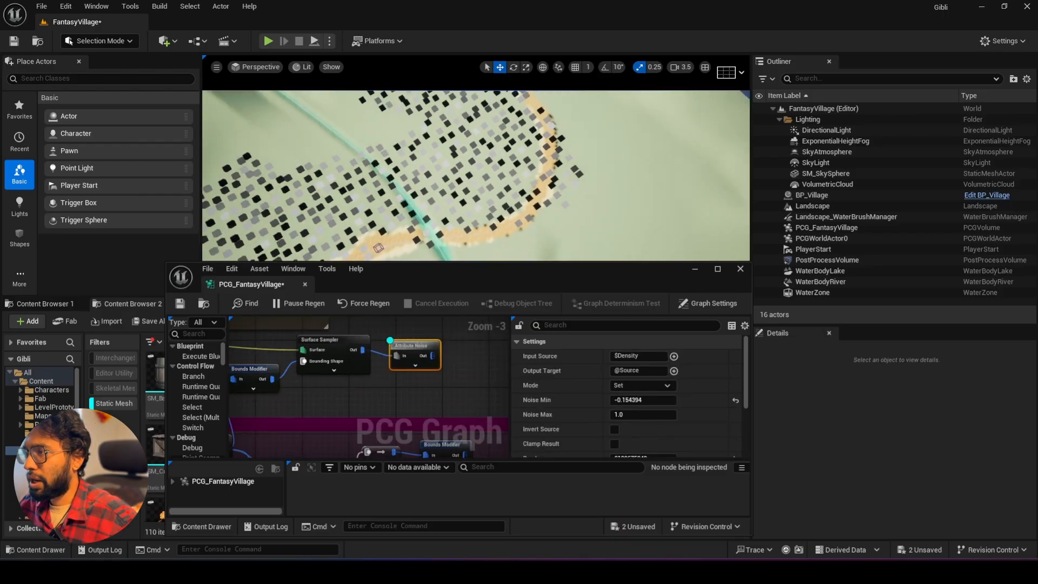
scroll(470, 222, up, 10)
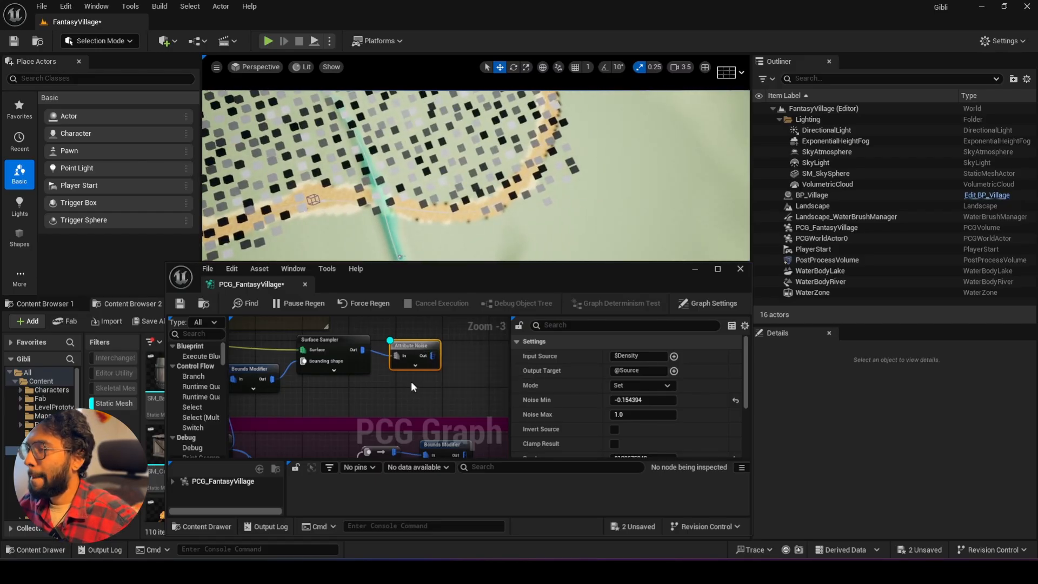
Delete the Bounds Modifier node between the reroute and the Static Mesh Spawner in the purple group.
scroll(414, 381, down, 2)
right_drag(416, 384, 415, 272)
scroll(373, 349, up, 1)
scroll(382, 361, up, 2)
drag(441, 395, 360, 345)
right_drag(467, 360, 426, 381)
key(Delete)
right_drag(408, 333, 451, 424)
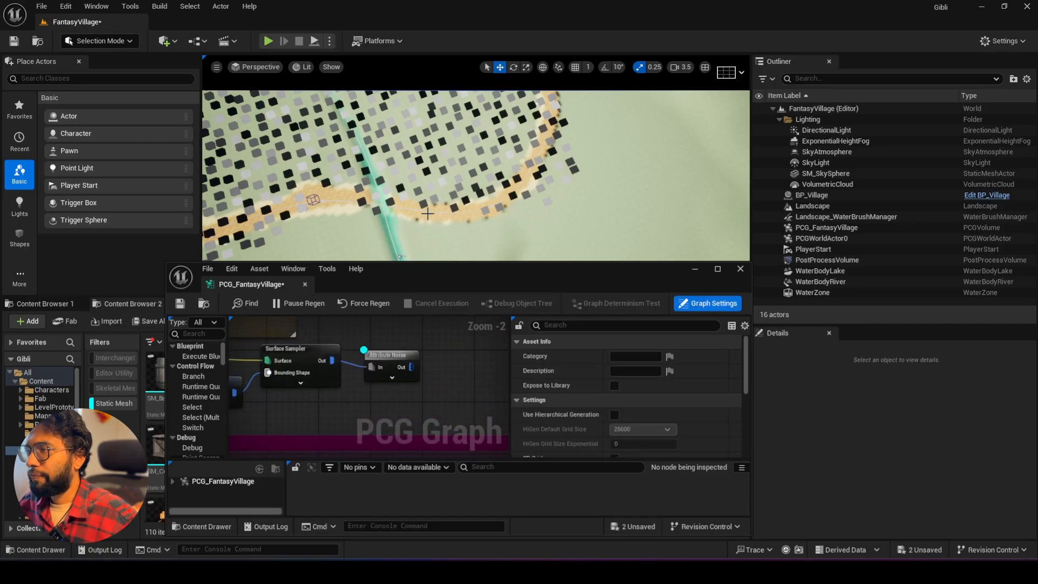
Reconnect the reroute after the purple group's Difference node to the Static Mesh Spawner input.
mouse_move(427, 213)
right_down()
mouse_move(397, 210)
mouse_move(432, 199)
right_up()
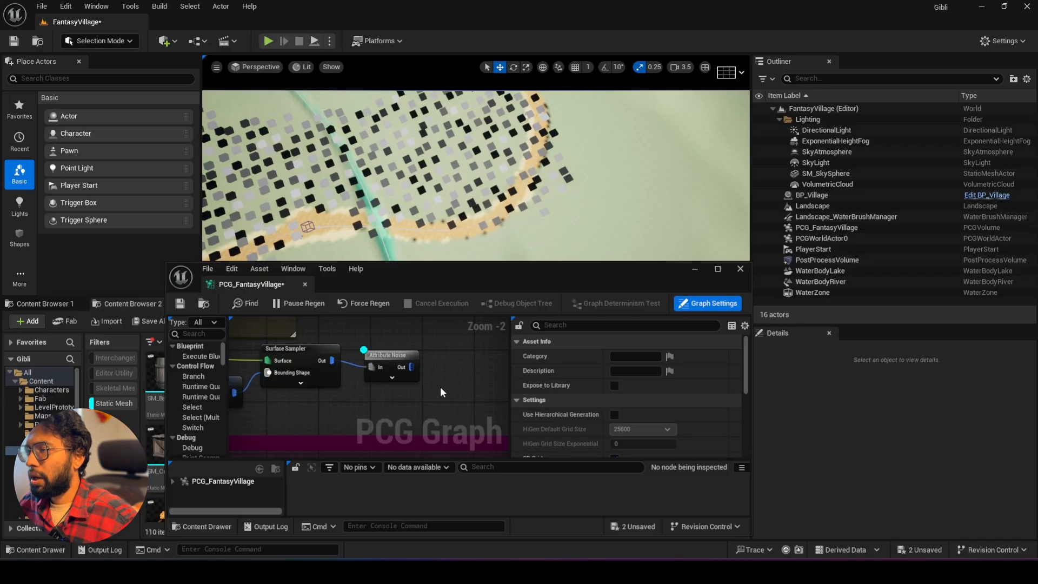
scroll(413, 363, down, 3)
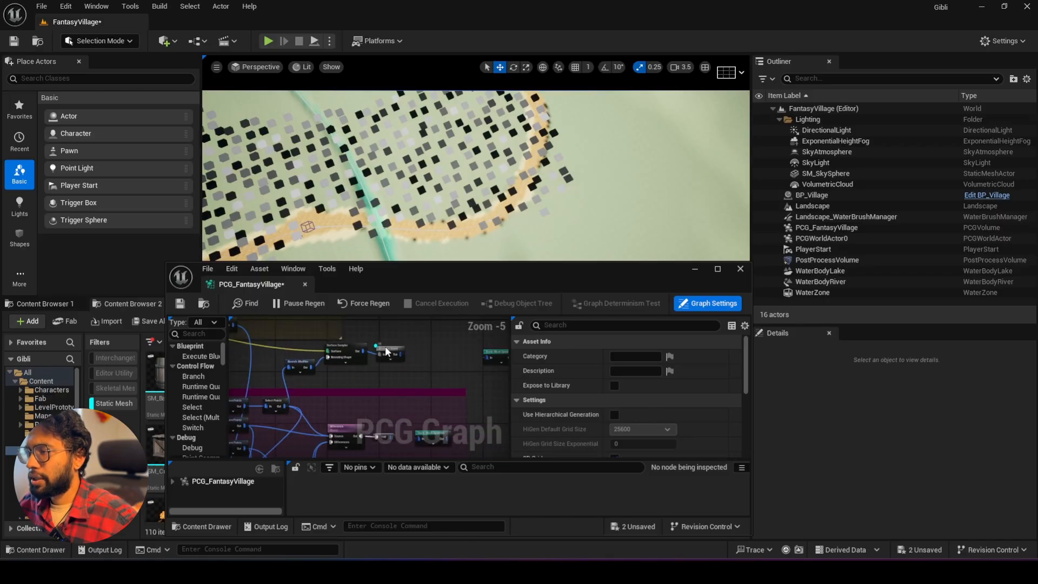
click(385, 346)
scroll(429, 388, up, 3)
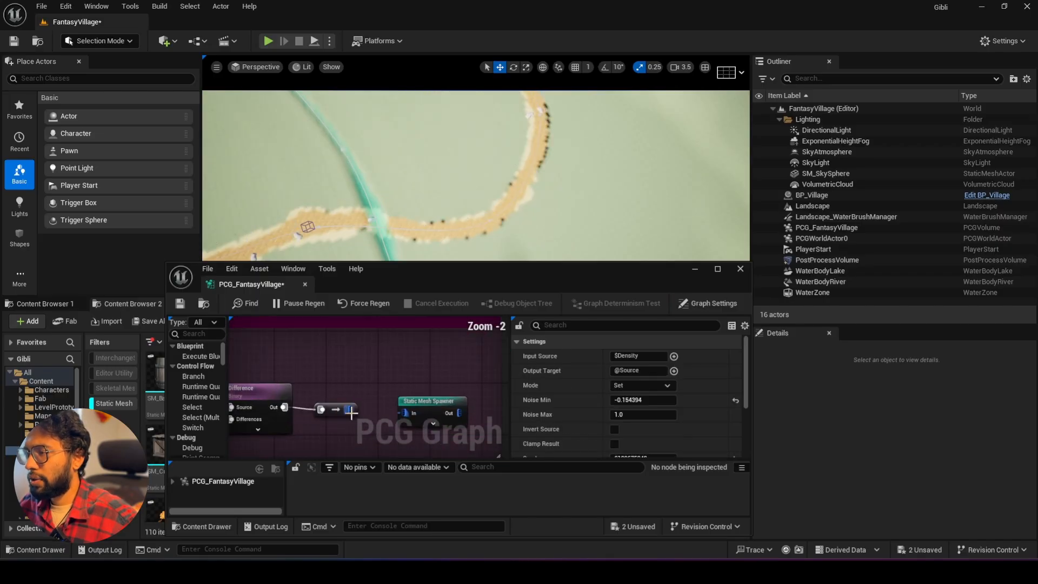
drag(352, 413, 405, 412)
Inspect up close how the debug points overlap the bases of the village buildings.
key(w)
right_drag(472, 203, 557, 204)
right_drag(411, 343, 420, 458)
key(d)
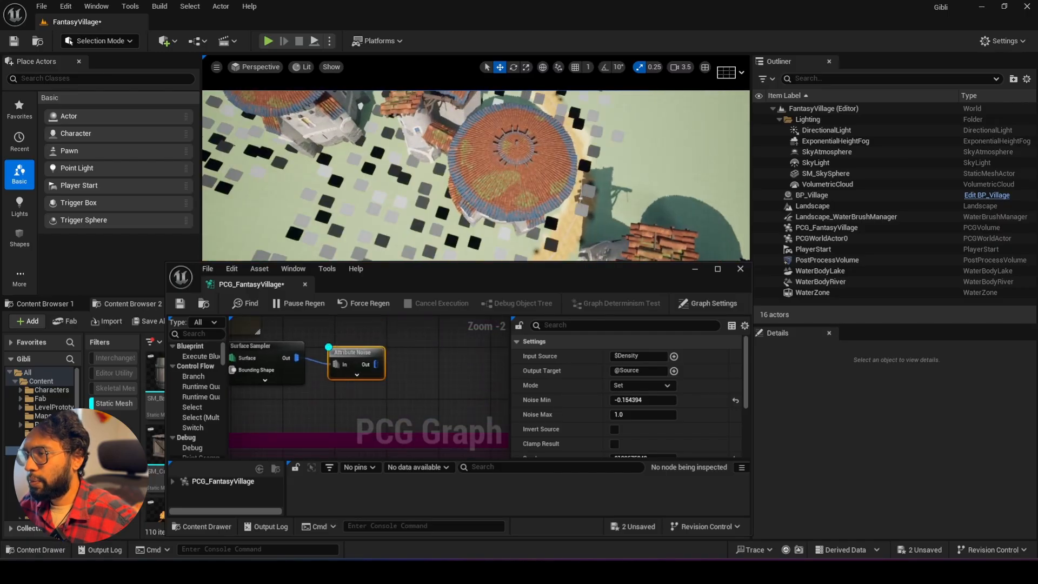
key(w)
right_drag(475, 179, 399, 166)
scroll(487, 117, down, 6)
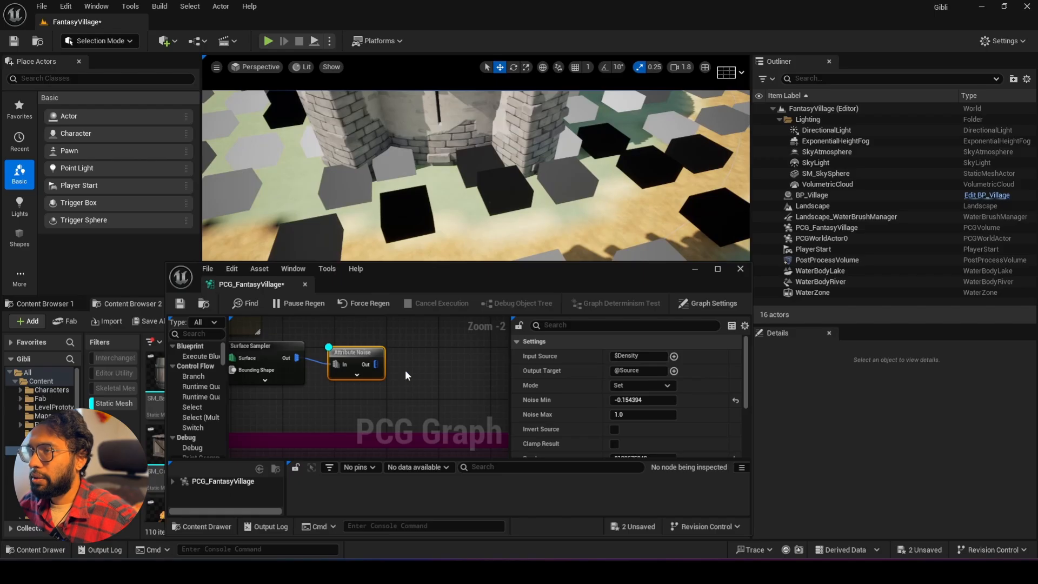
Move the PCG graph window higher over the viewport and extend its height to give the graph more room.
scroll(404, 370, down, 2)
right_drag(412, 387, 373, 400)
scroll(440, 405, up, 2)
drag(507, 275, 509, 200)
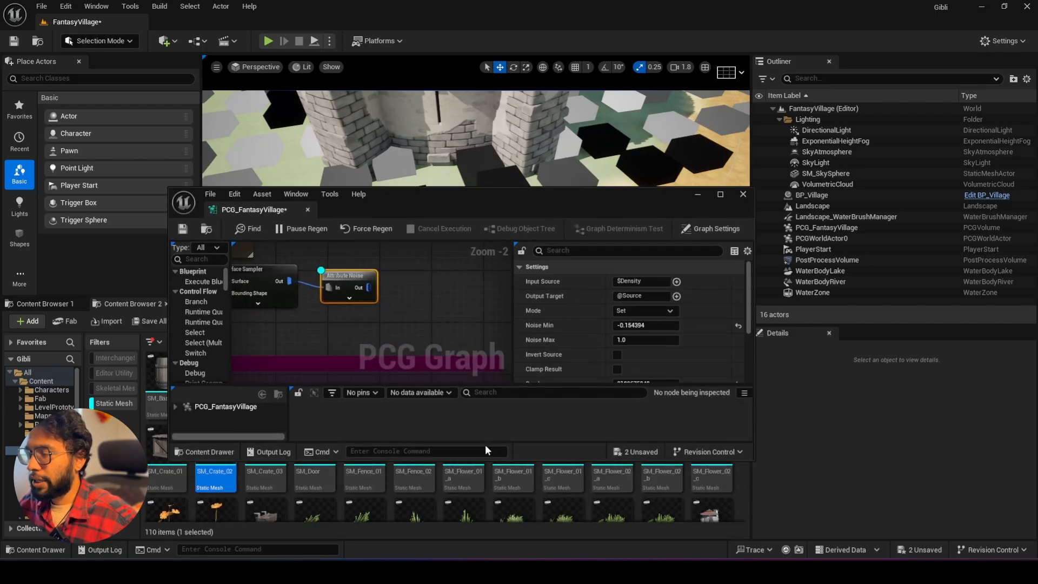
drag(485, 460, 485, 526)
right_drag(397, 340, 459, 345)
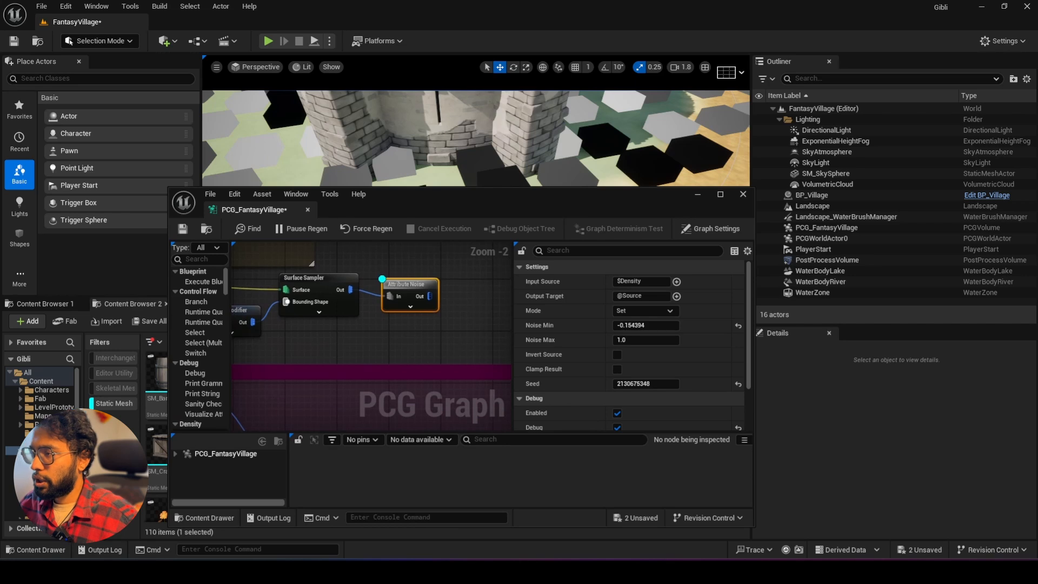
Add a Difference node after the Attribute Noise node and set its Density Function to Binary.
right_click(453, 317)
text(dif)
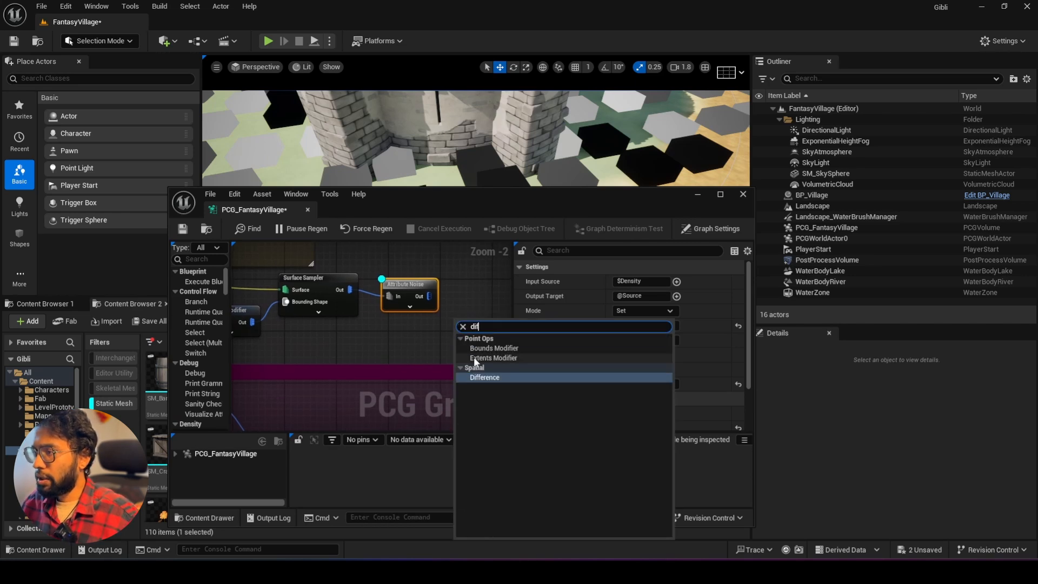
click(482, 377)
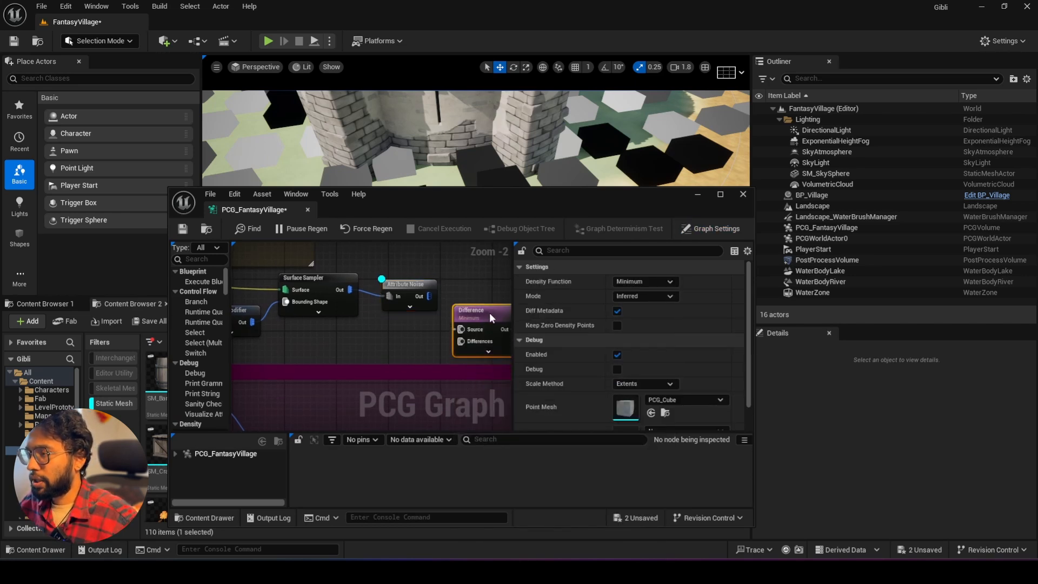
click(643, 281)
click(643, 312)
drag(480, 313, 494, 309)
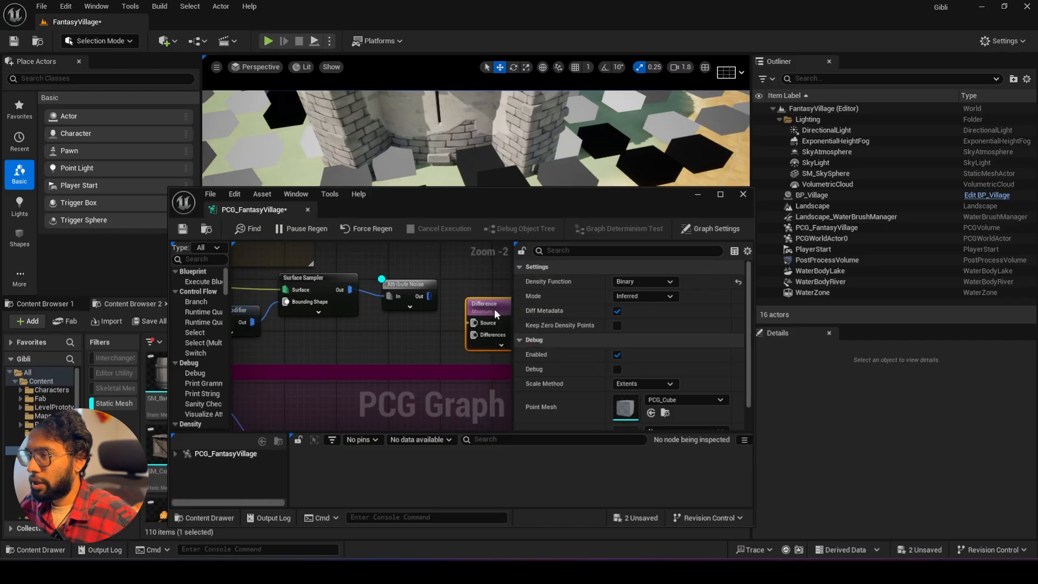
Feed Attribute Noise into the new Difference's Source and the purple group's Static Mesh Spawner into its Differences, with debug display on.
click(400, 345)
scroll(411, 346, down, 3)
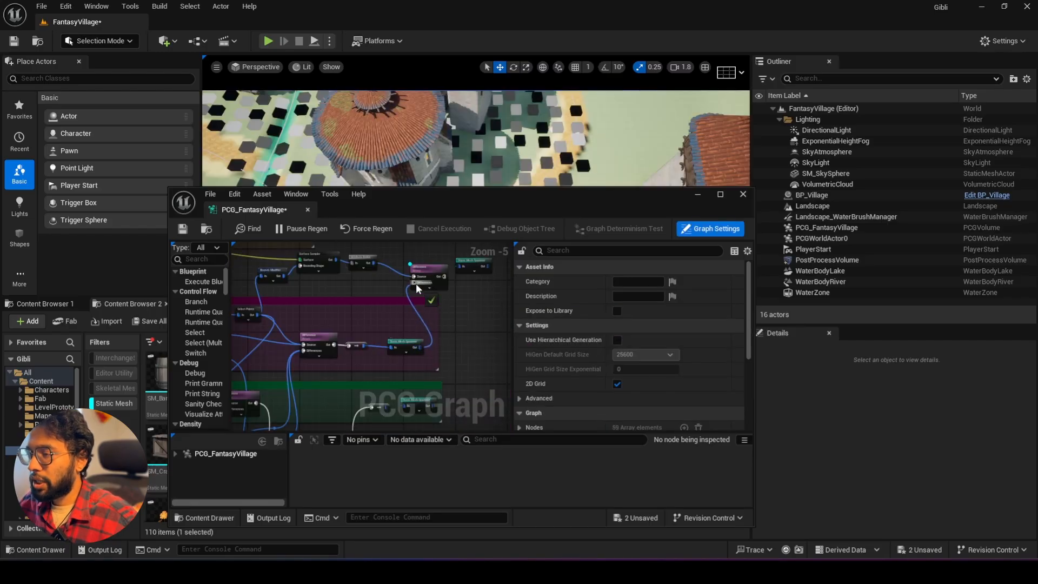
drag(416, 283, 417, 283)
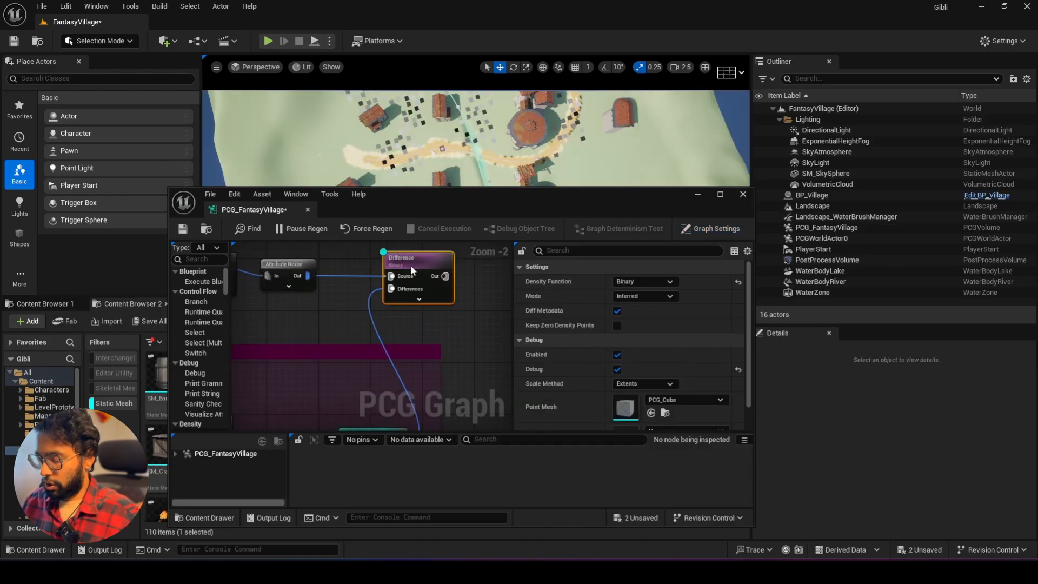
Add a Bounds Modifier node from the output of the purple group's Static Mesh Spawner.
right_drag(437, 358, 406, 279)
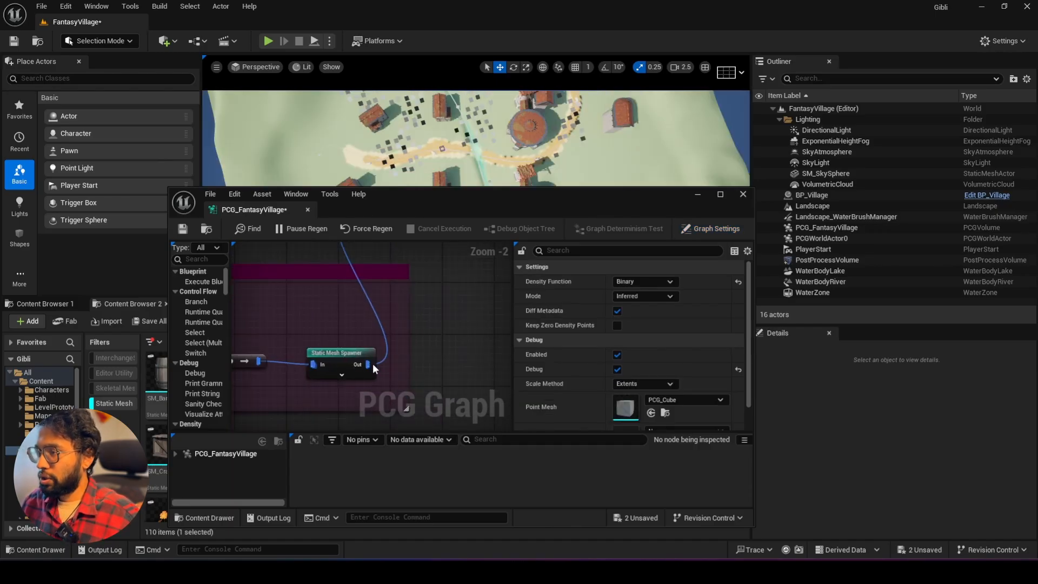
drag(370, 365, 433, 361)
text(bound)
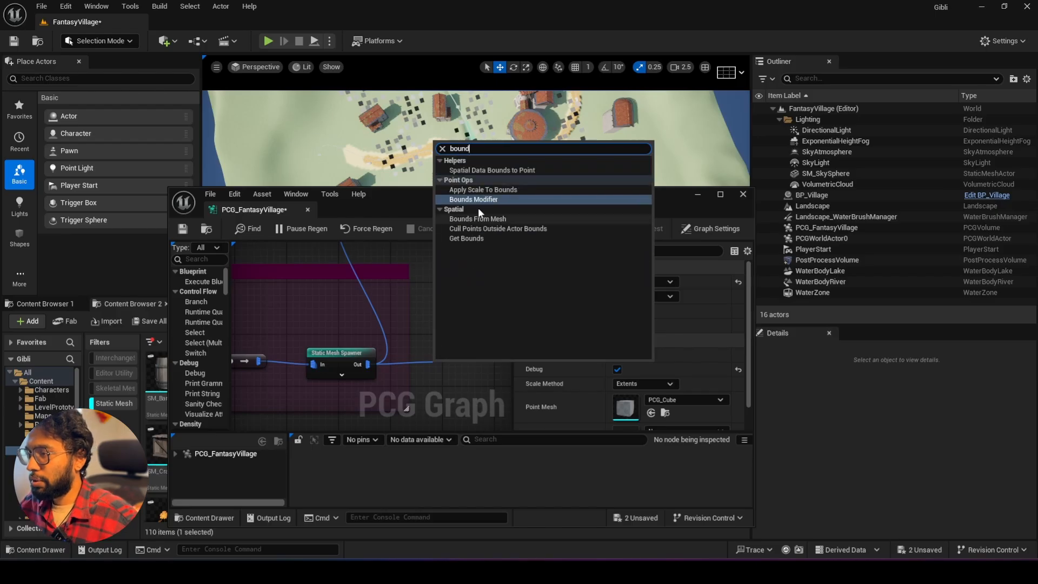
click(474, 199)
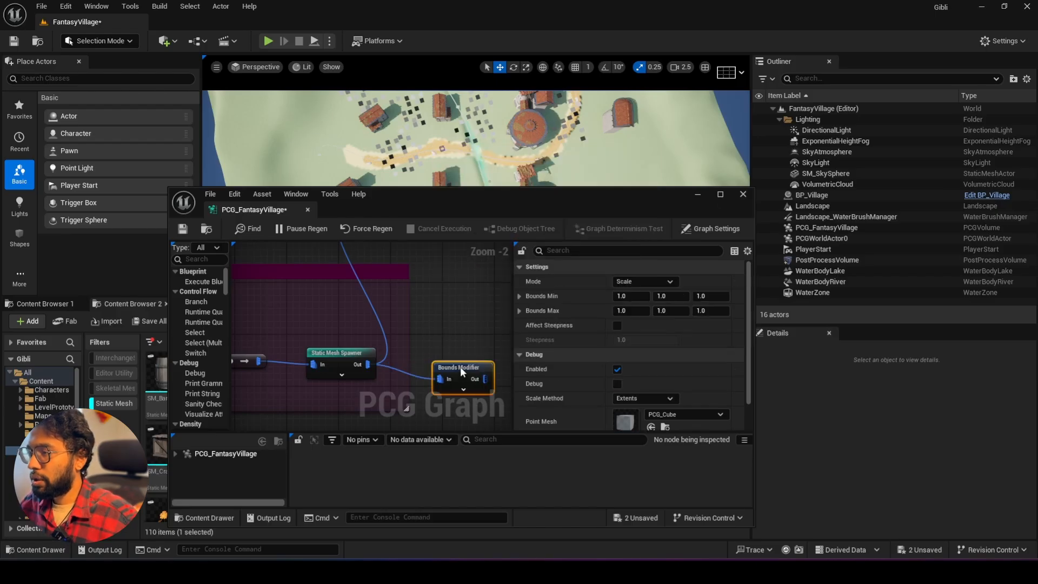
Switch the debug display from the Difference node to the new Bounds Modifier and align it beside the Static Mesh Spawner.
right_drag(456, 352, 441, 464)
click(378, 292)
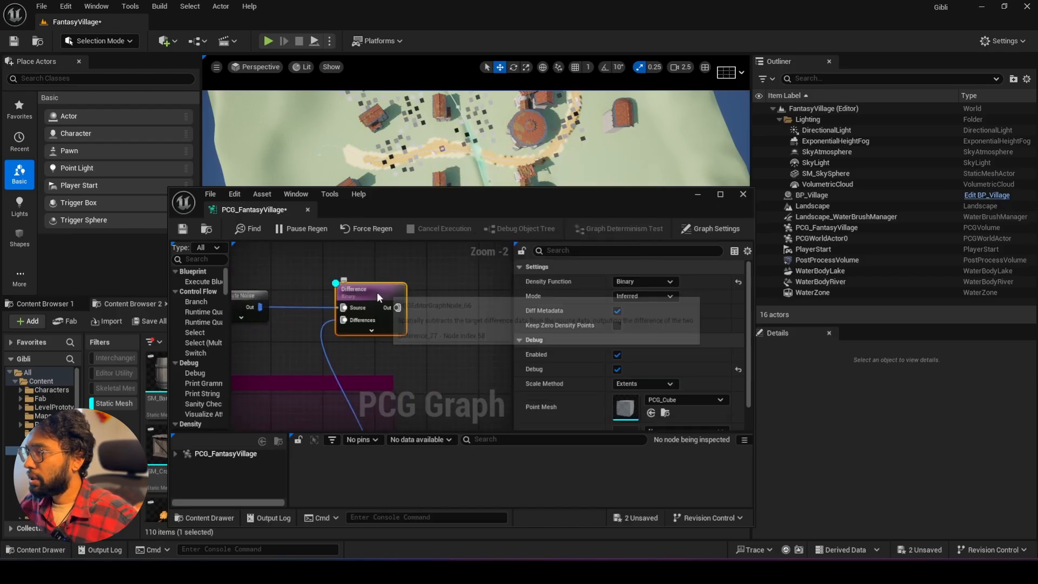
key(d)
right_drag(378, 292, 396, 289)
click(423, 389)
key(d)
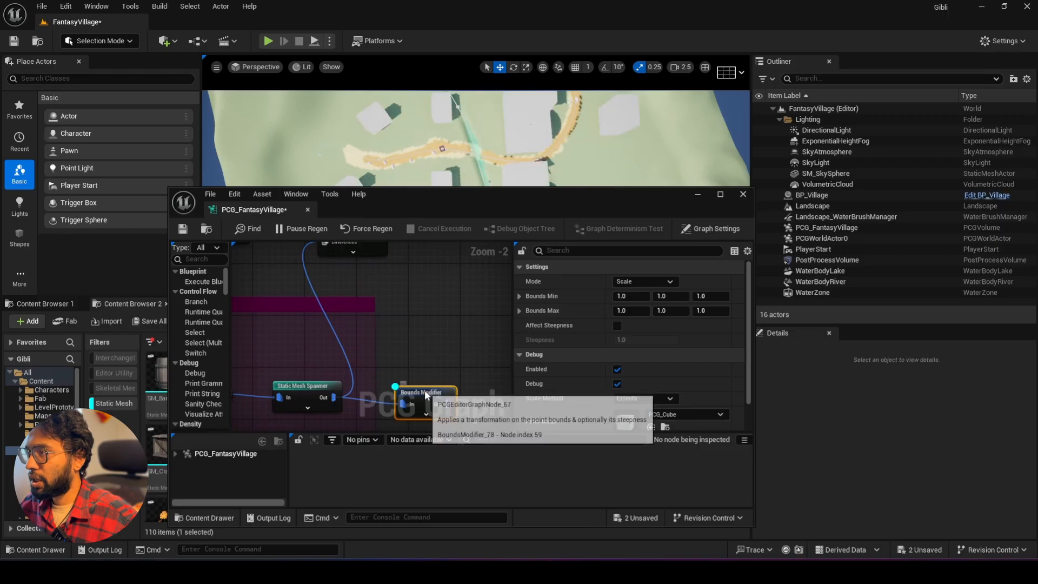
drag(424, 390, 424, 384)
Feed the Bounds Modifier into the Difference's Differences input, and route the Difference output through a reroute to the props' Static Mesh Spawner.
mouse_move(557, 107)
right_down()
mouse_move(541, 121)
mouse_move(557, 127)
right_up()
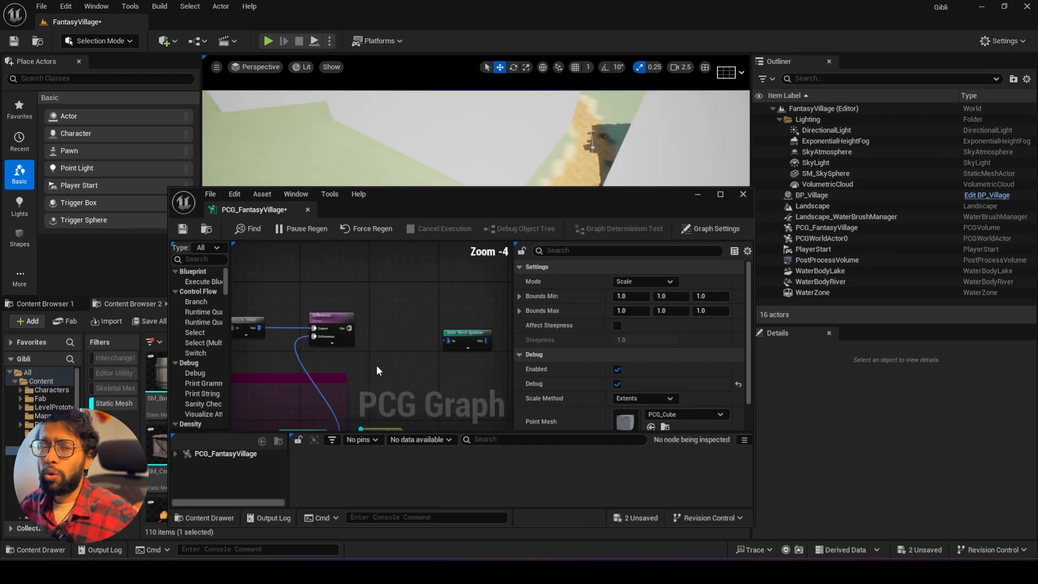
right_drag(377, 370, 349, 349)
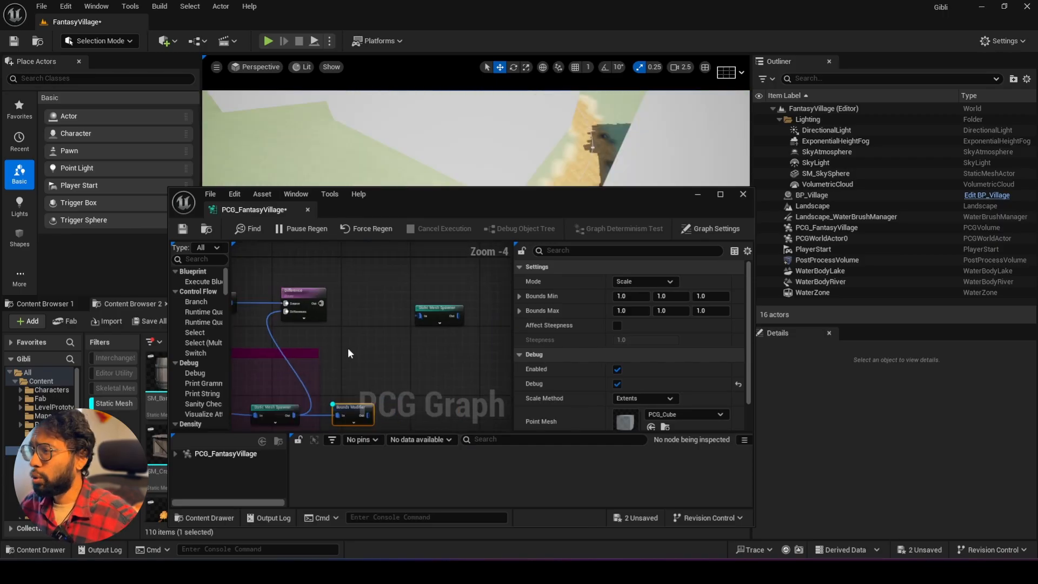
click(291, 365)
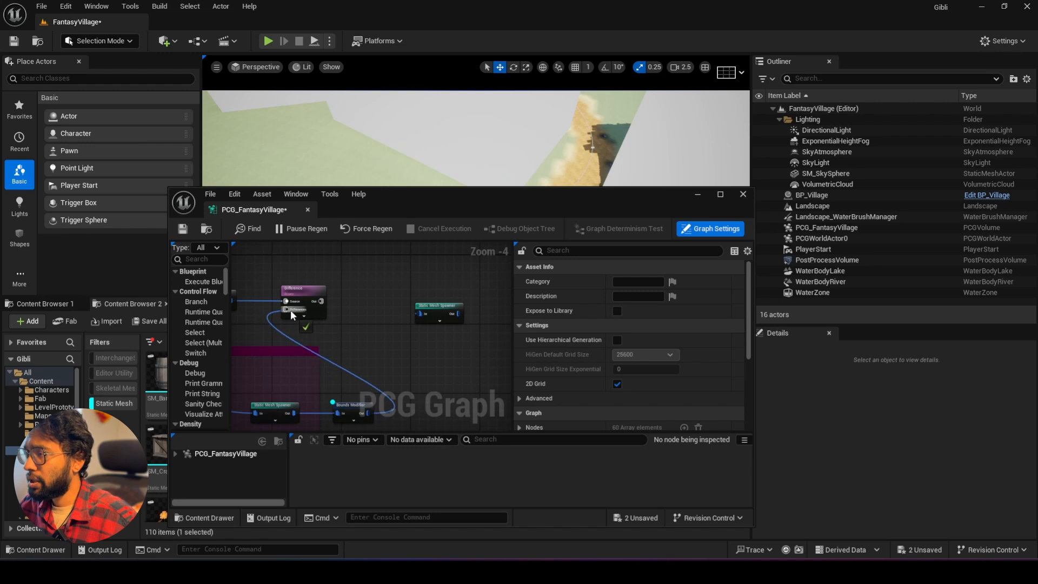
drag(417, 313, 420, 313)
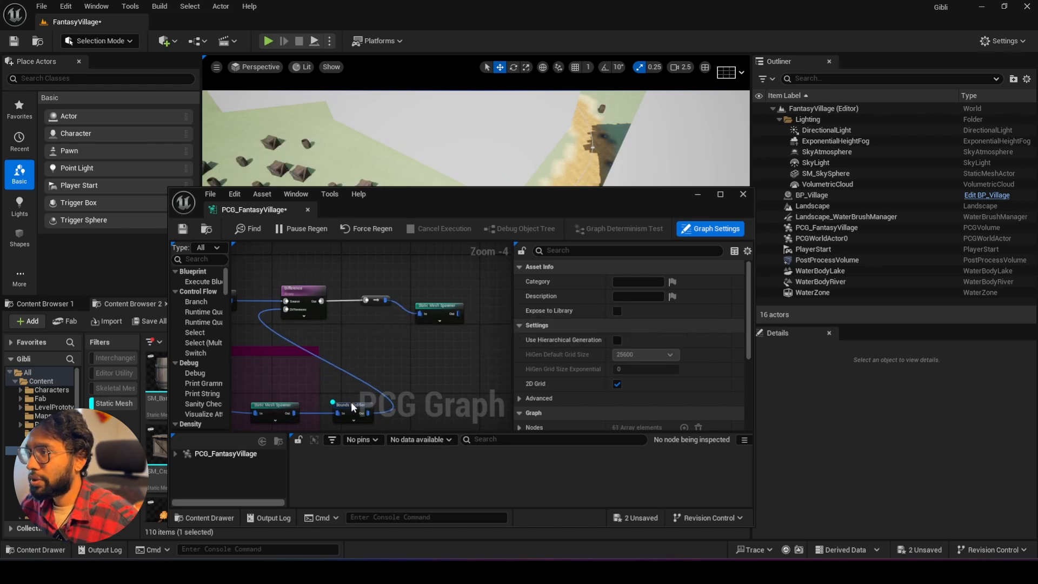
Turn off the new Bounds Modifier's debug display and adjust the Y of its Bounds Min, trying 0.29.
click(348, 402)
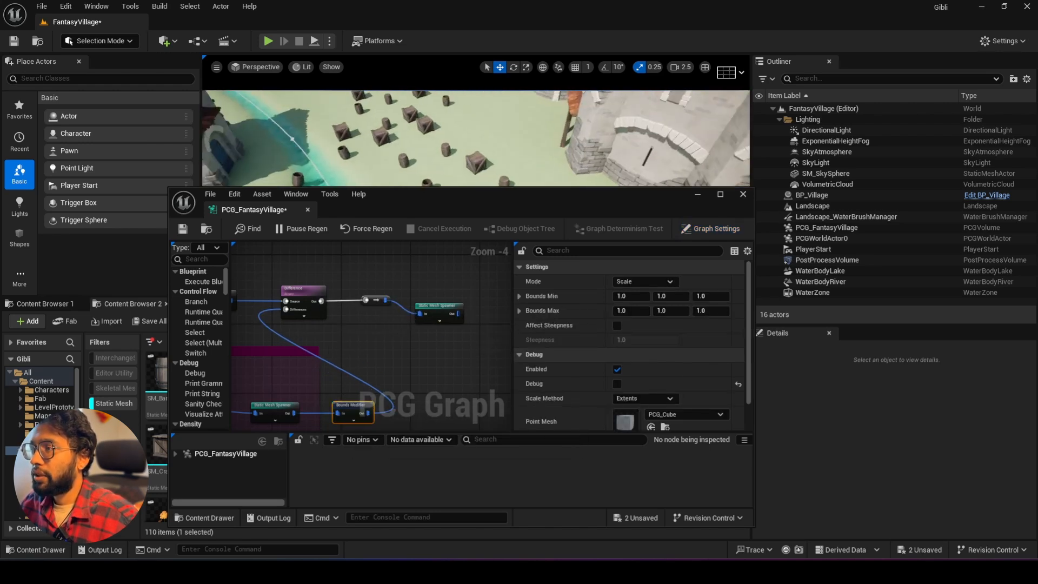
right_drag(422, 141, 476, 162)
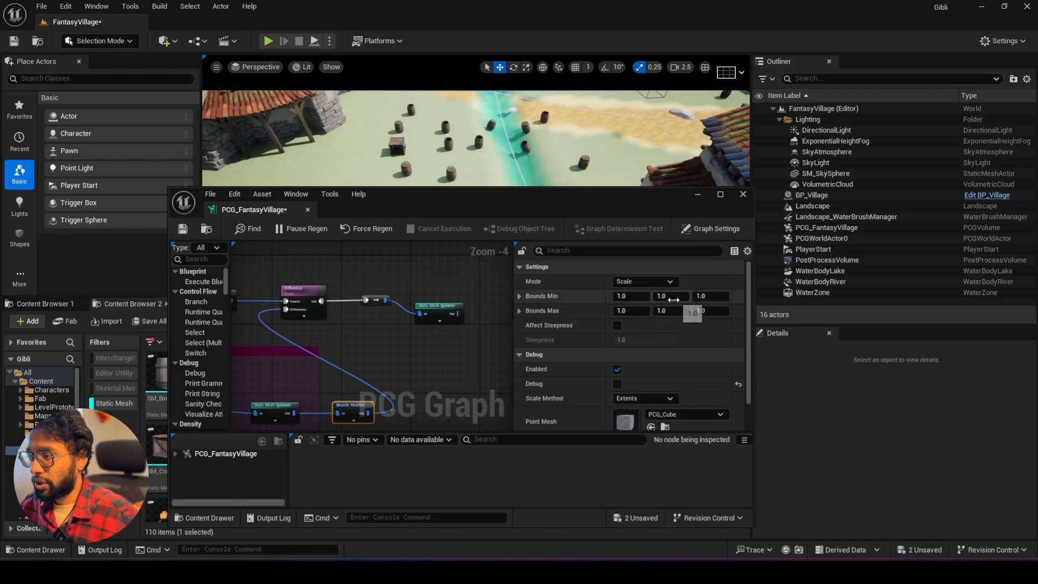
drag(671, 296, 671, 297)
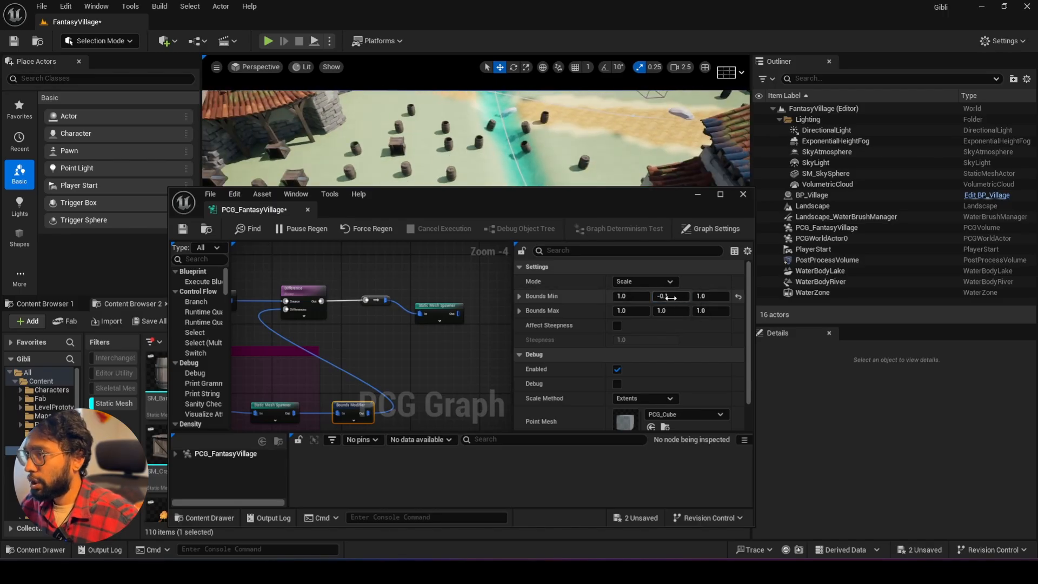
right_drag(491, 97, 417, 105)
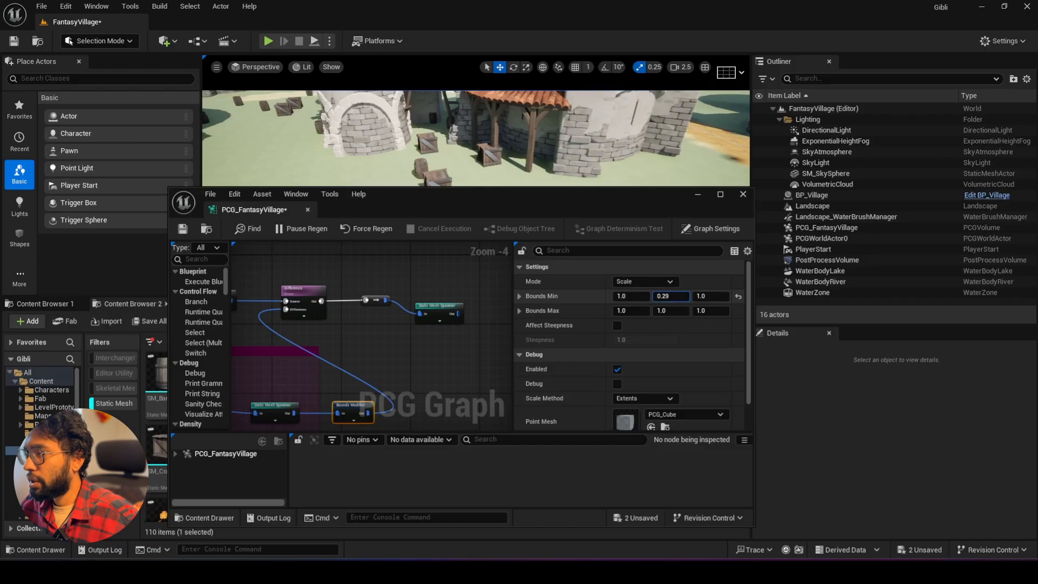
drag(671, 296, 676, 296)
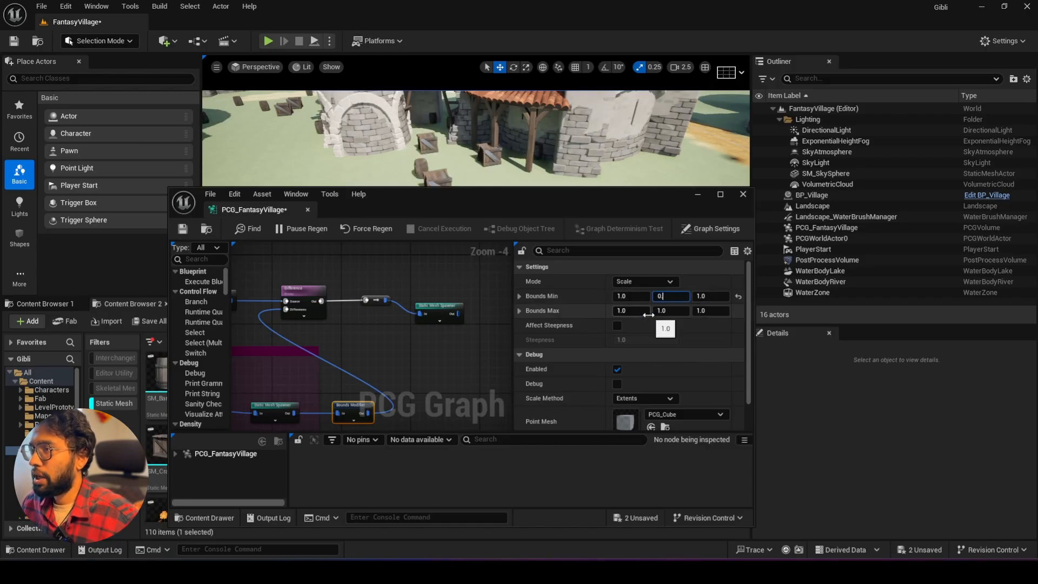
key(Return)
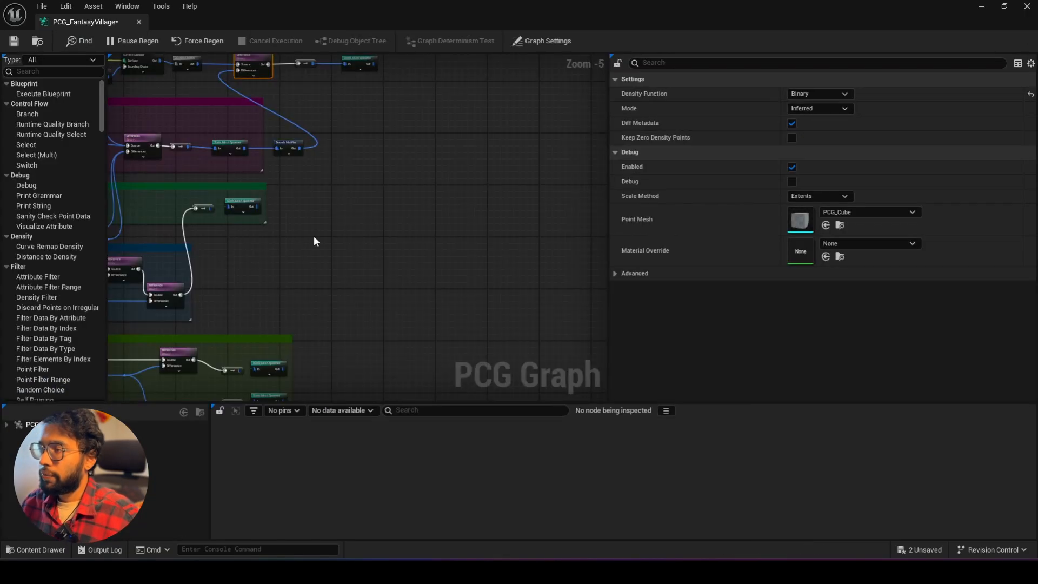
Shift the props' Difference, reroute and Static Mesh Spawner nodes farther right to make room in the chain.
right_drag(315, 239, 441, 342)
scroll(465, 224, up, 1)
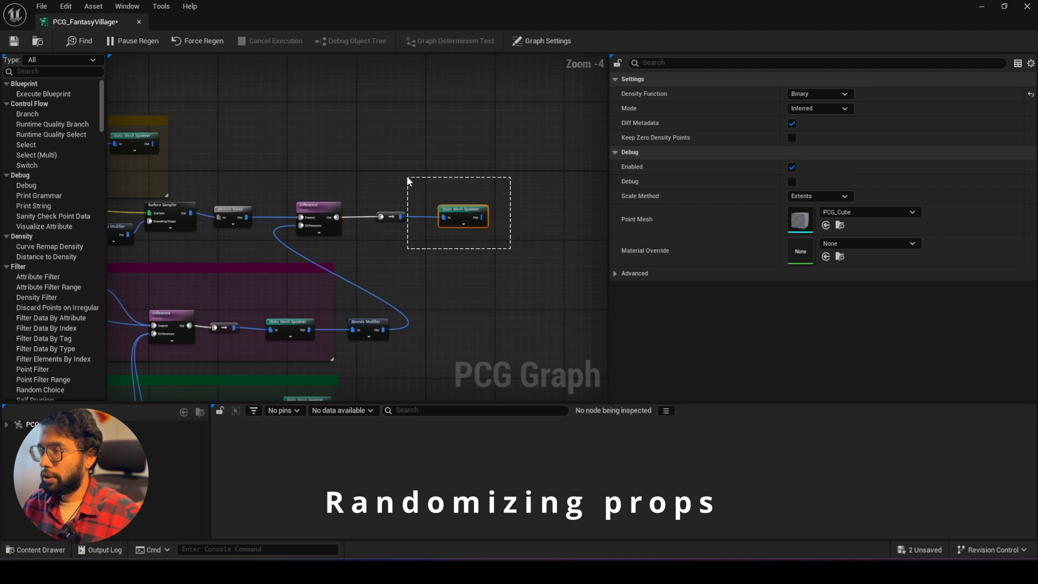
drag(407, 176, 485, 216)
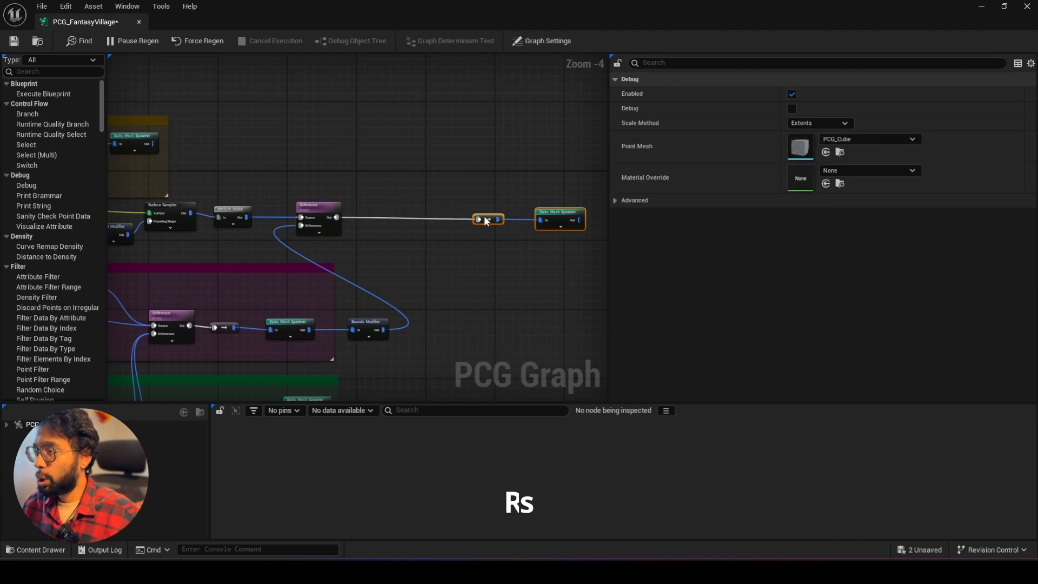
drag(323, 209, 417, 213)
drag(573, 262, 478, 190)
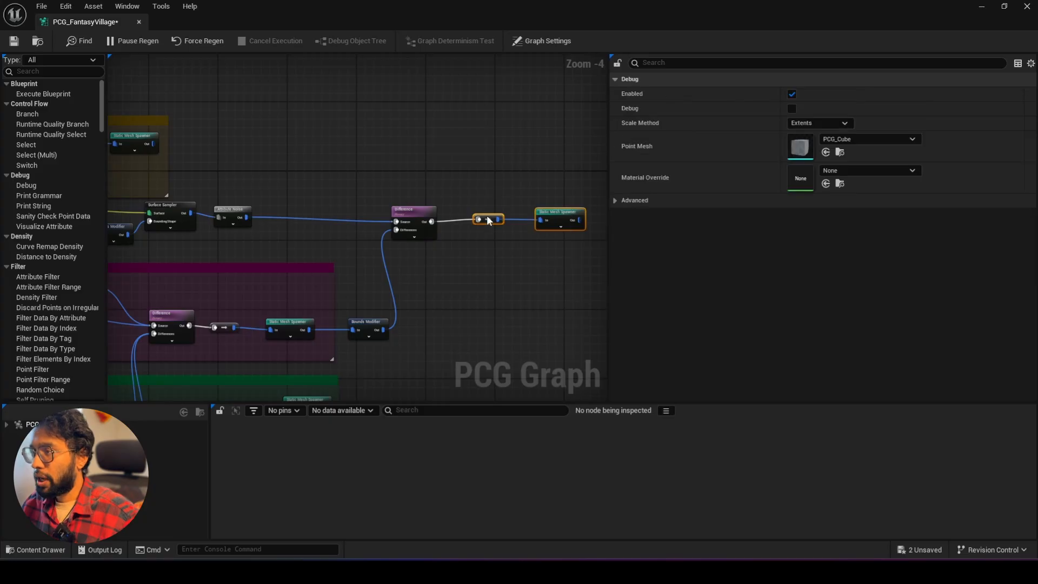
Add a second Difference node from the first one's output and set its Density Function to Binary.
drag(432, 222, 463, 178)
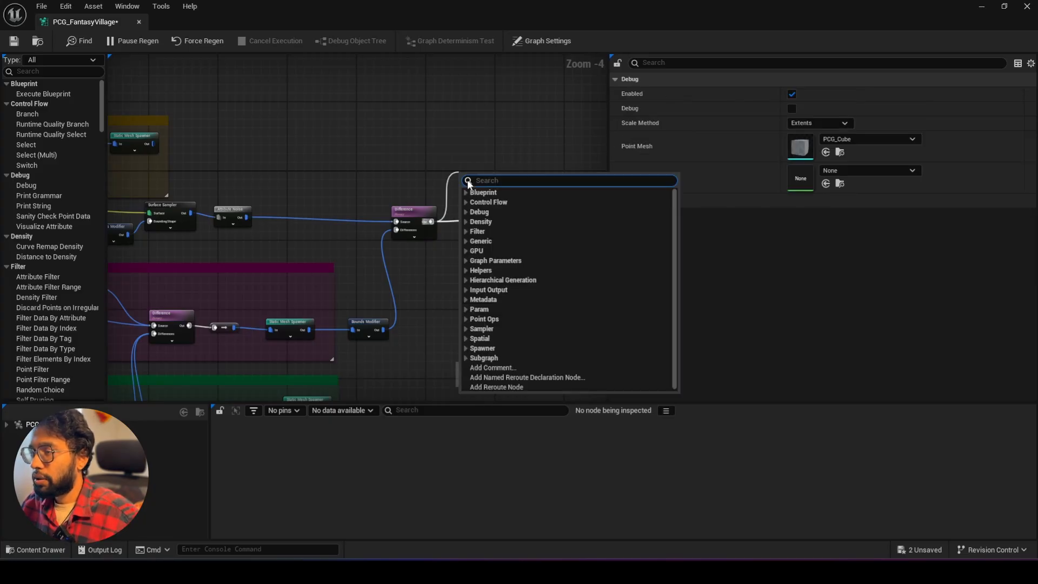
text(diff)
click(491, 204)
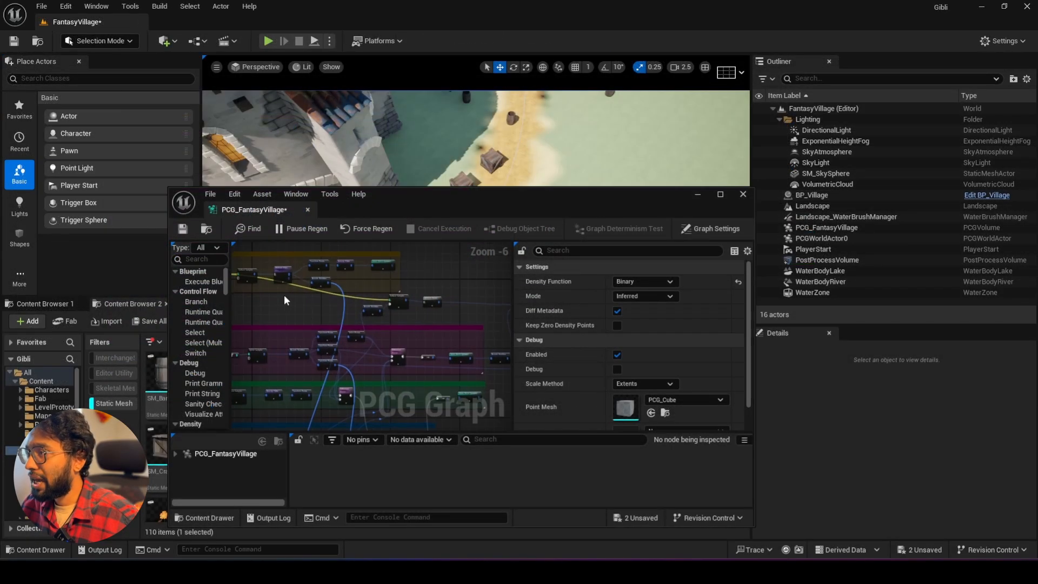
Connect the Layer Paint group's Bounds Modifier output to the second Difference's Differences input.
scroll(418, 328, up, 3)
right_drag(358, 326, 307, 359)
scroll(308, 359, down, 2)
right_drag(362, 333, 301, 321)
scroll(293, 325, down, 1)
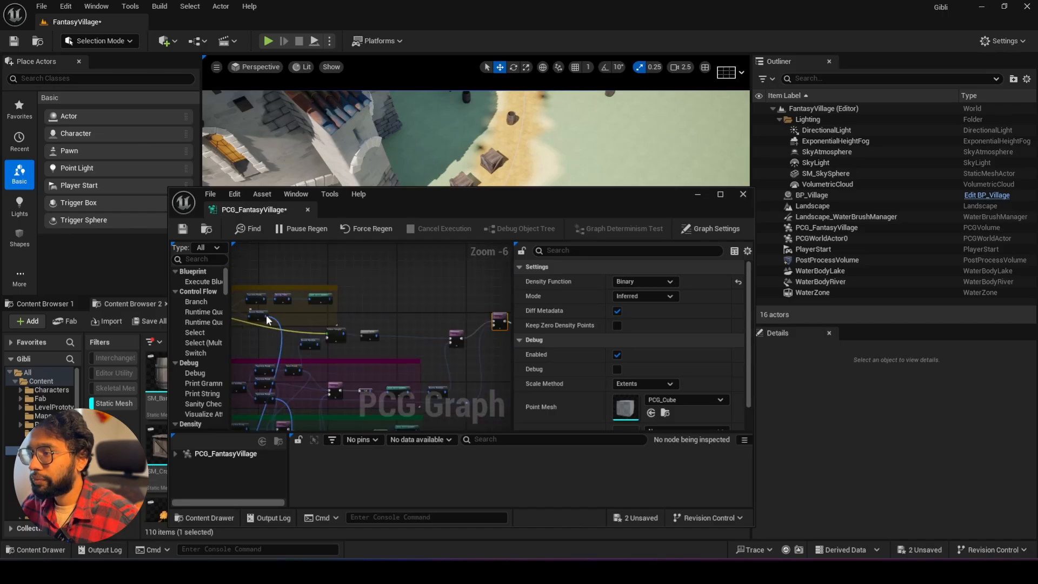
click(275, 319)
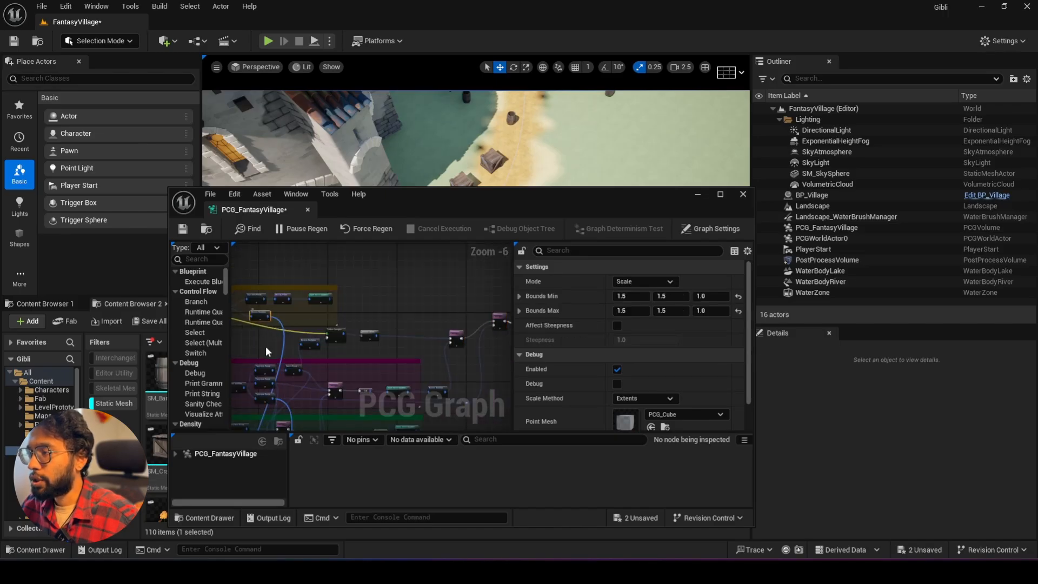
scroll(268, 323, up, 1)
drag(269, 322, 466, 330)
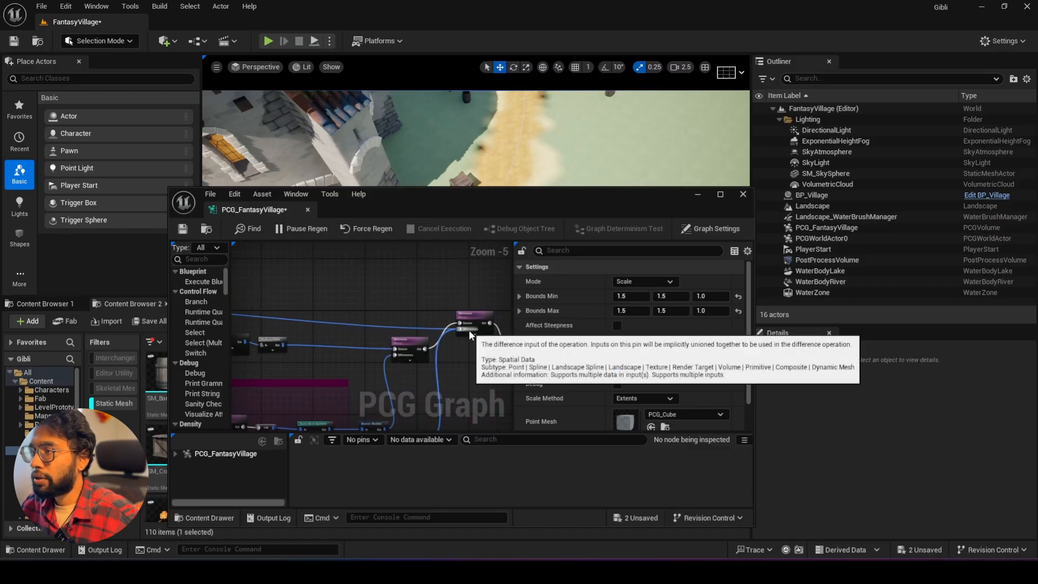
Save the PCG graph and check the props along the village path in the viewport.
right_drag(515, 144, 584, 124)
click(184, 228)
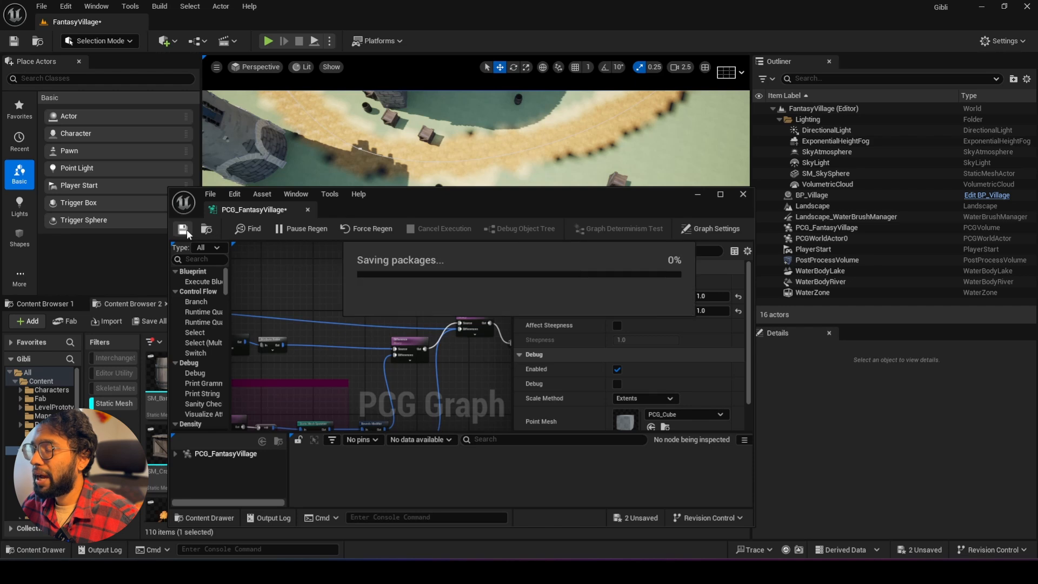
right_drag(475, 276, 436, 247)
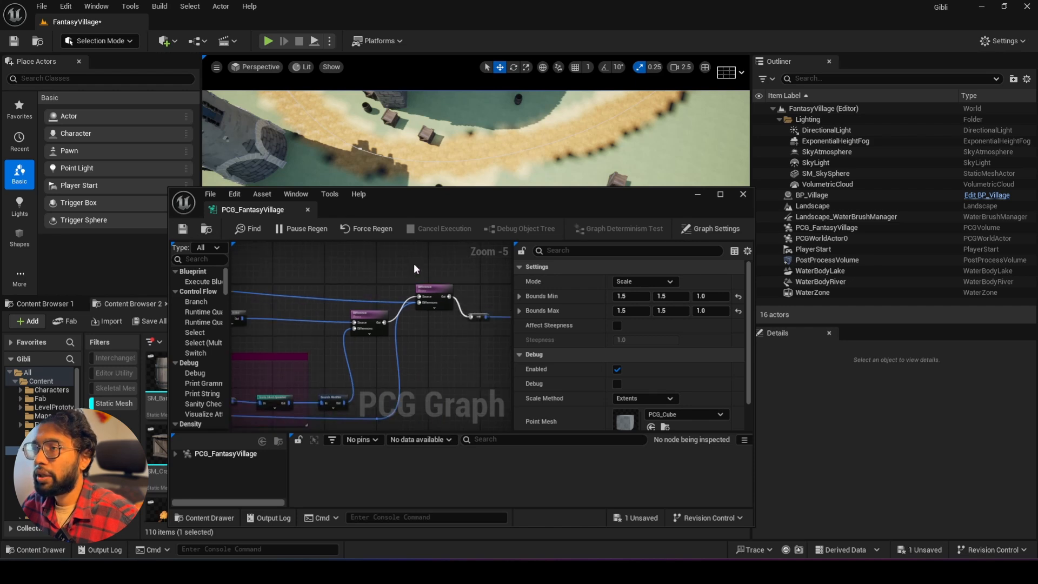
right_drag(450, 164, 478, 135)
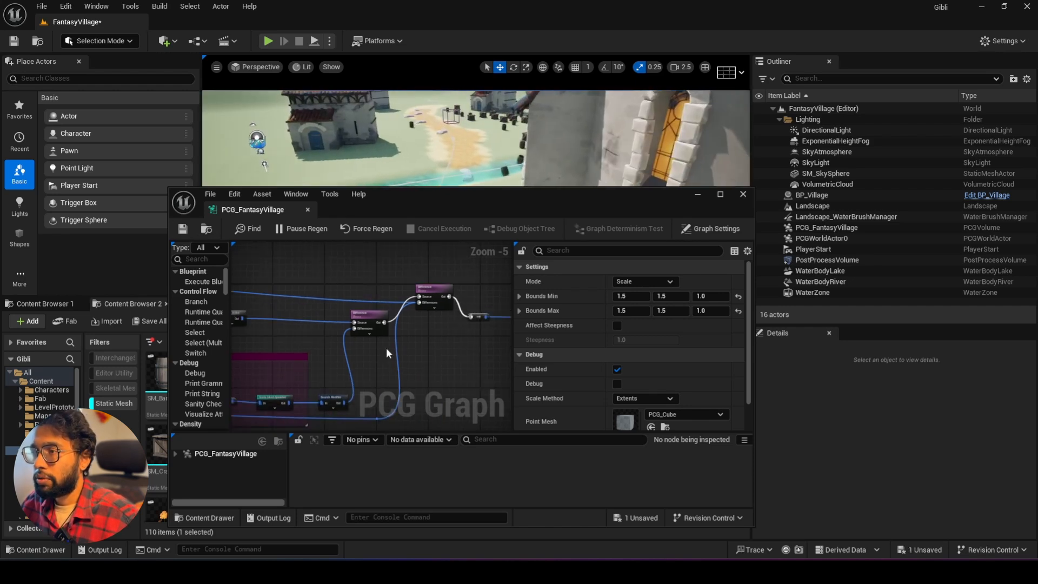
Connect the Trees group's Transform Points output to the second Difference's Differences input, routing the wire through a reroute outside the group.
click(722, 194)
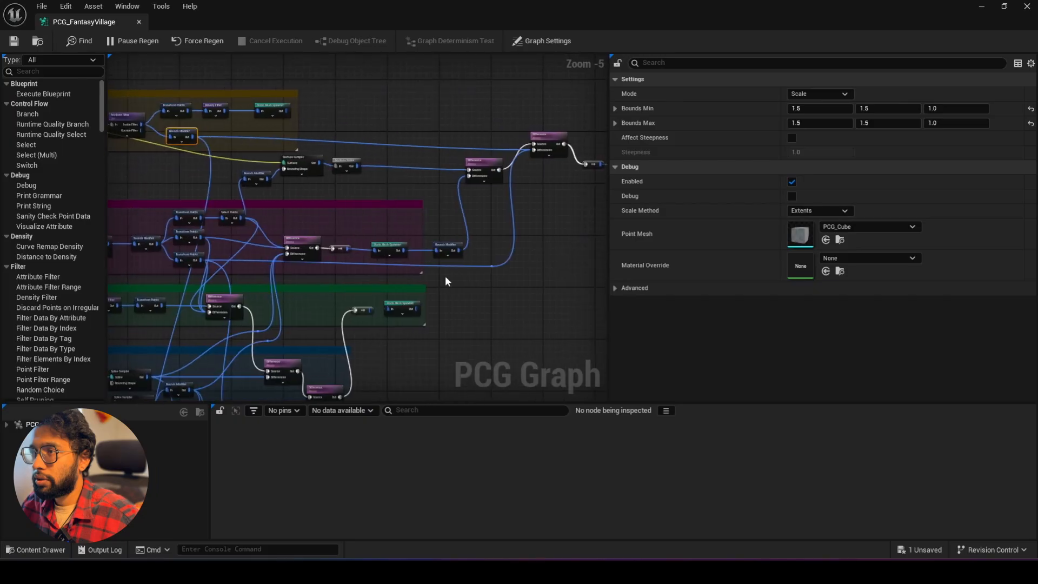
scroll(350, 287, up, 2)
right_drag(350, 287, 372, 265)
scroll(495, 225, down, 2)
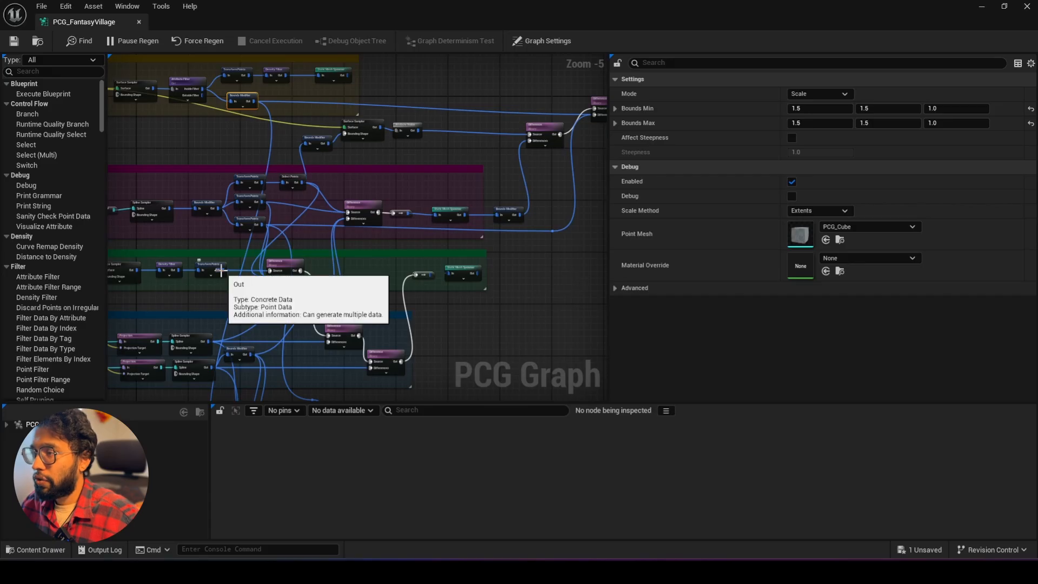
drag(223, 271, 573, 115)
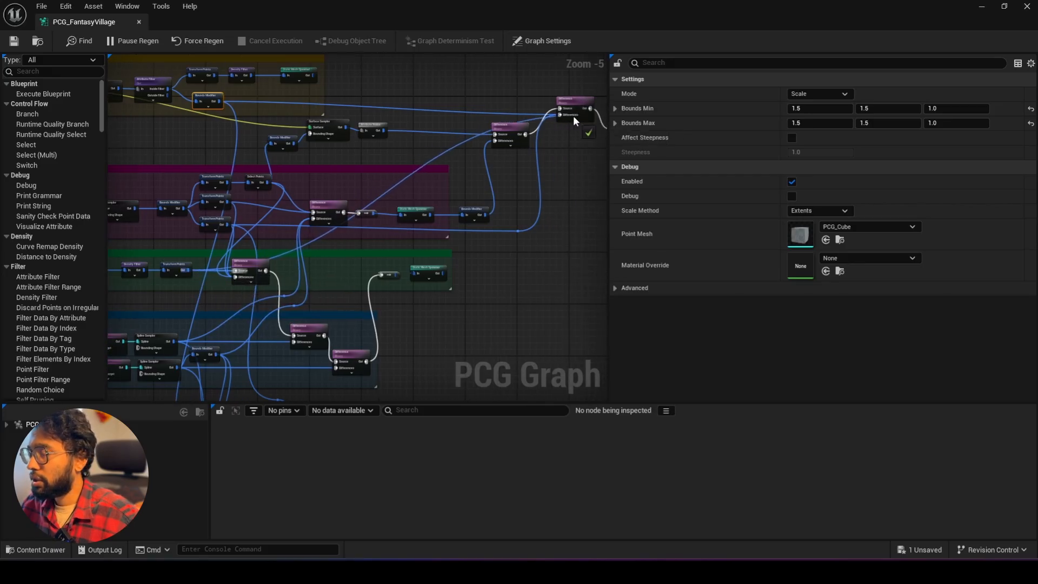
click(440, 147)
double_click(440, 144)
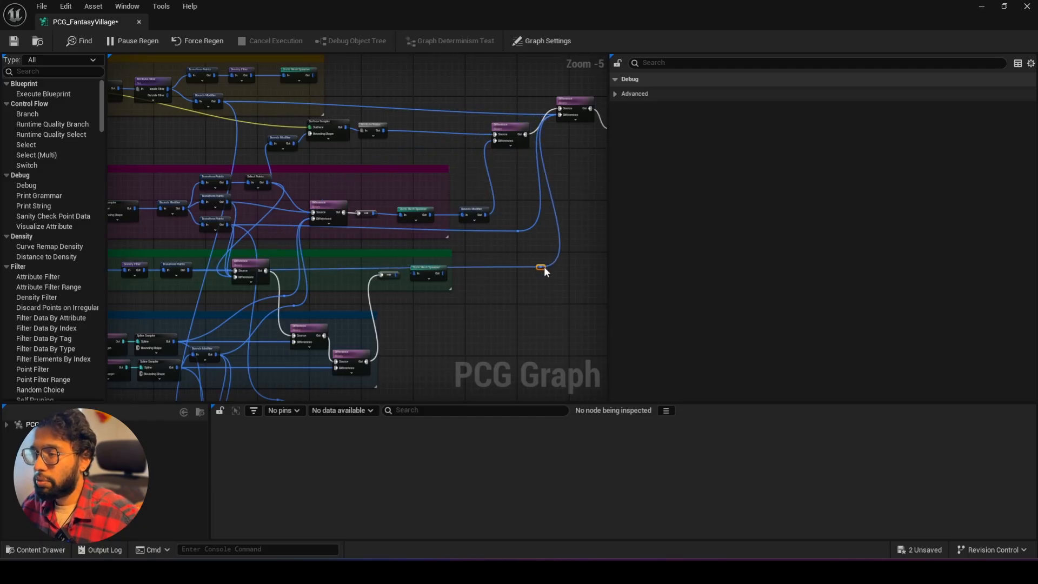
Connect the Water Body group's Bounds Modifier and upper Spline Sampler outputs to the second Difference's Differences input.
right_drag(544, 267, 437, 242)
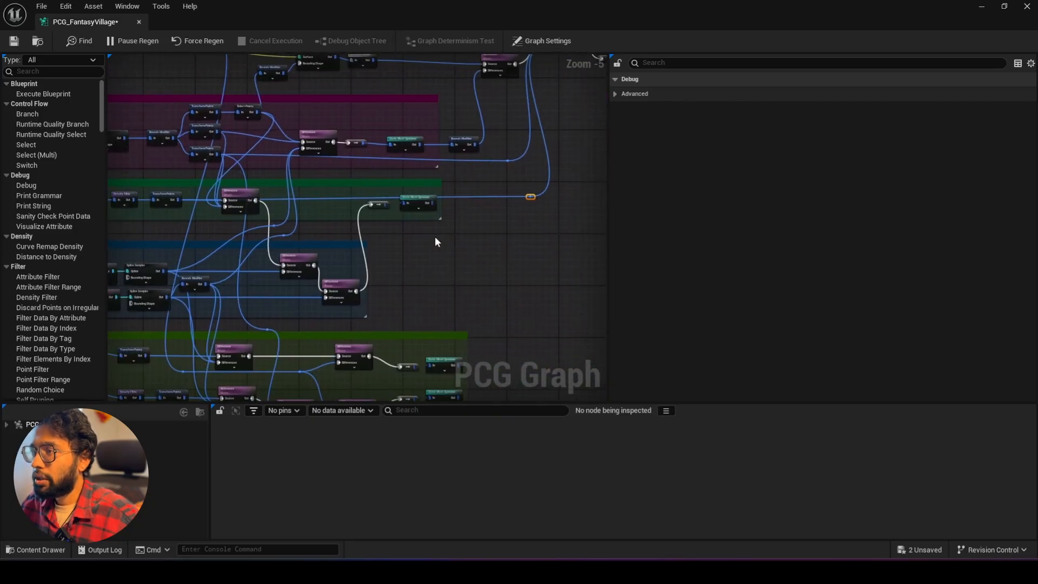
scroll(184, 290, up, 4)
right_drag(239, 281, 287, 240)
scroll(394, 219, down, 5)
scroll(320, 219, up, 2)
scroll(320, 218, down, 2)
scroll(289, 224, up, 1)
drag(270, 252, 539, 101)
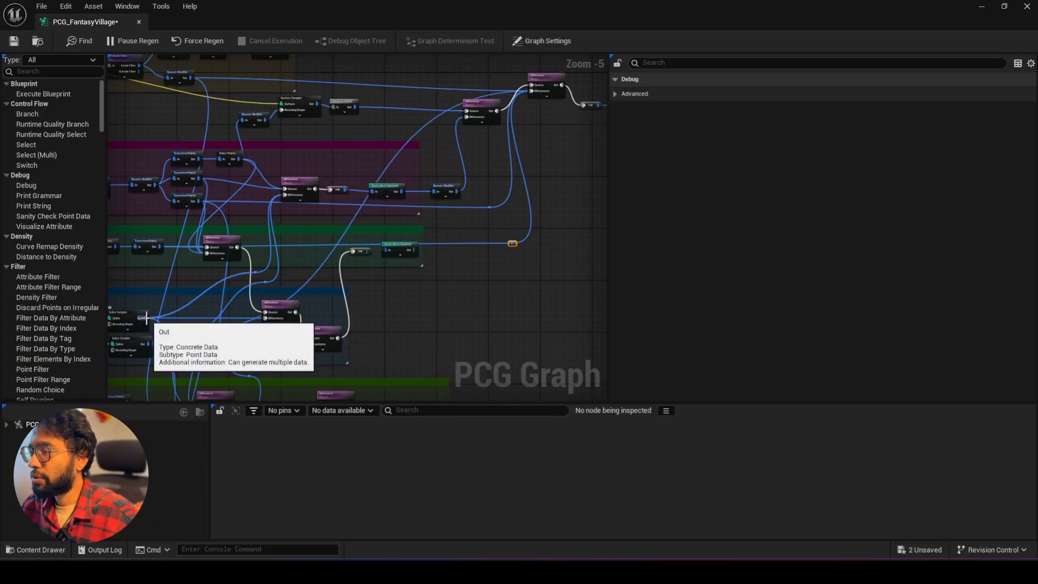
drag(145, 318, 537, 89)
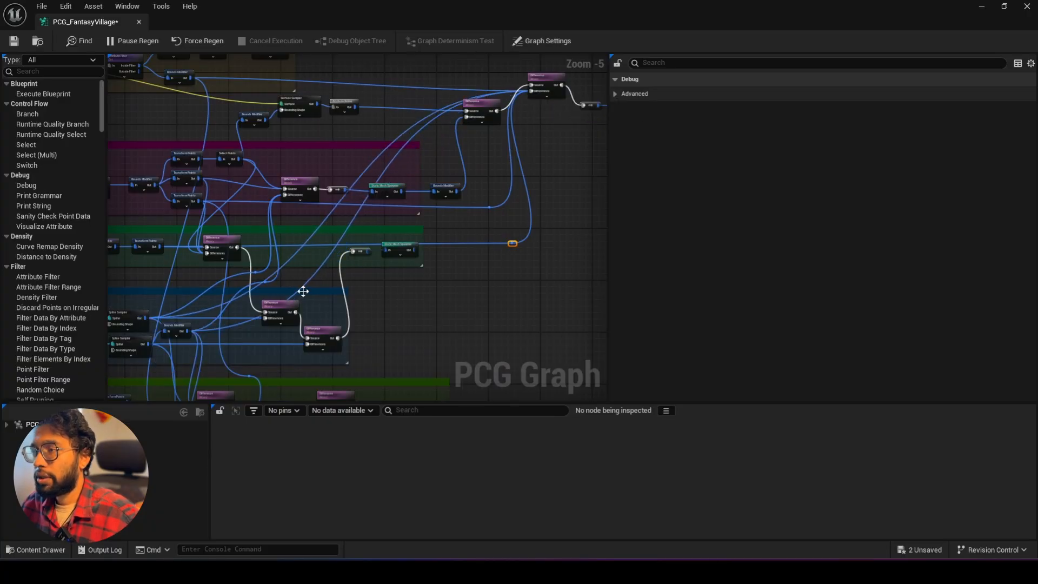
Add a reroute to each of the two new Water Body wires and place both to the right of the group.
double_click(312, 277)
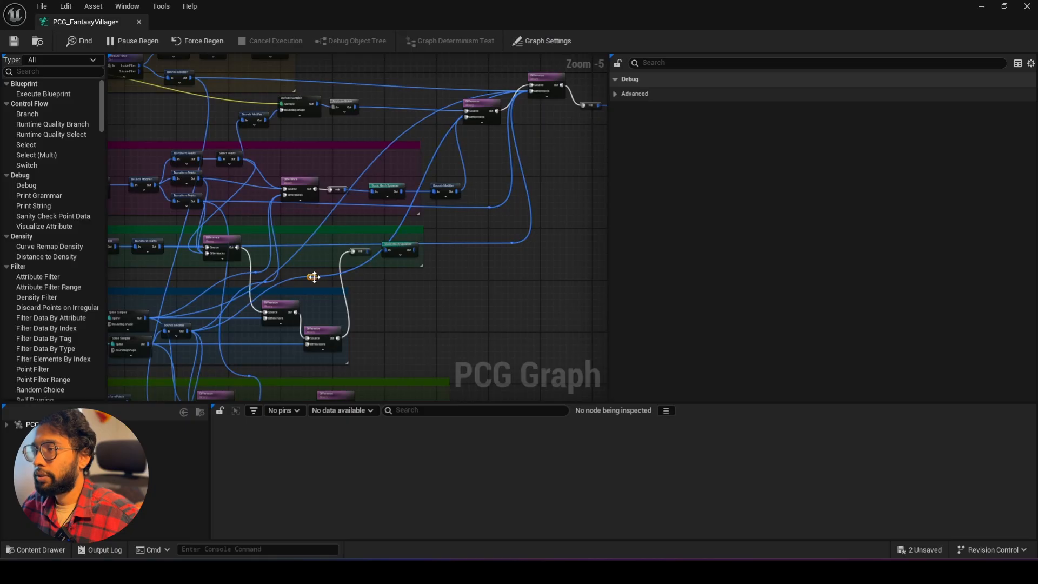
drag(315, 277, 520, 332)
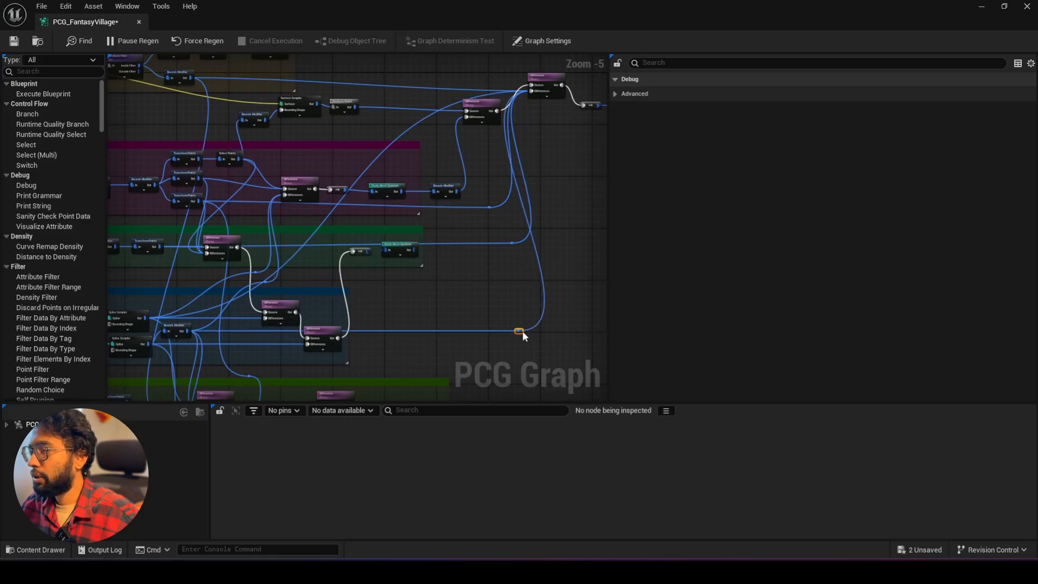
click(292, 255)
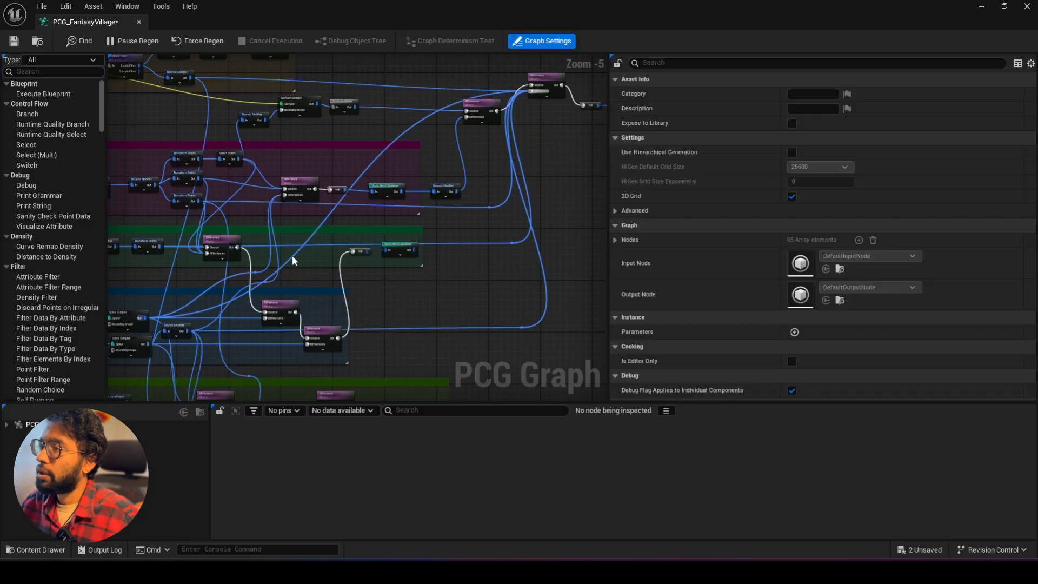
double_click(292, 256)
drag(292, 256, 525, 314)
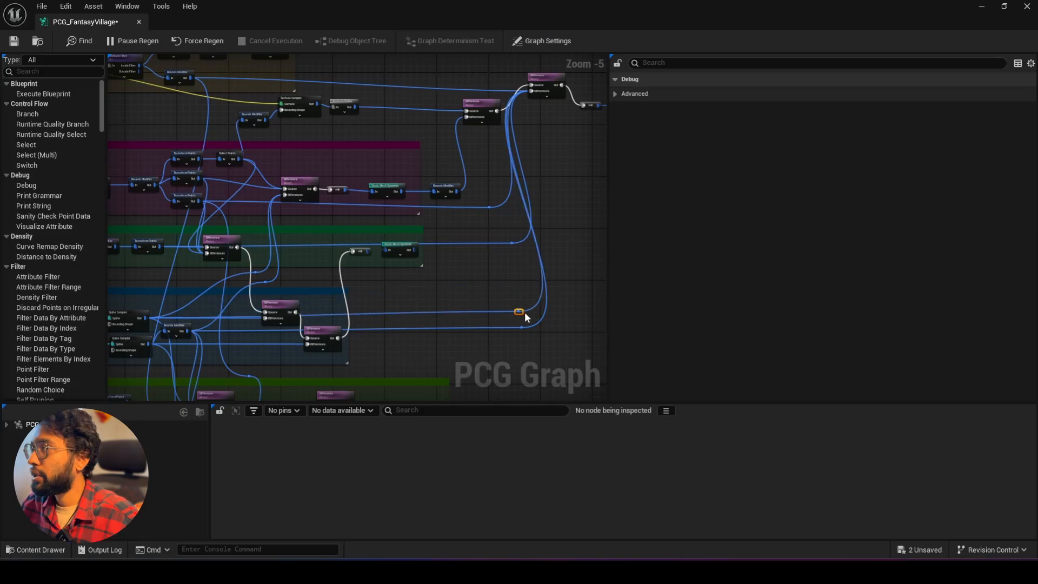
scroll(503, 271, down, 2)
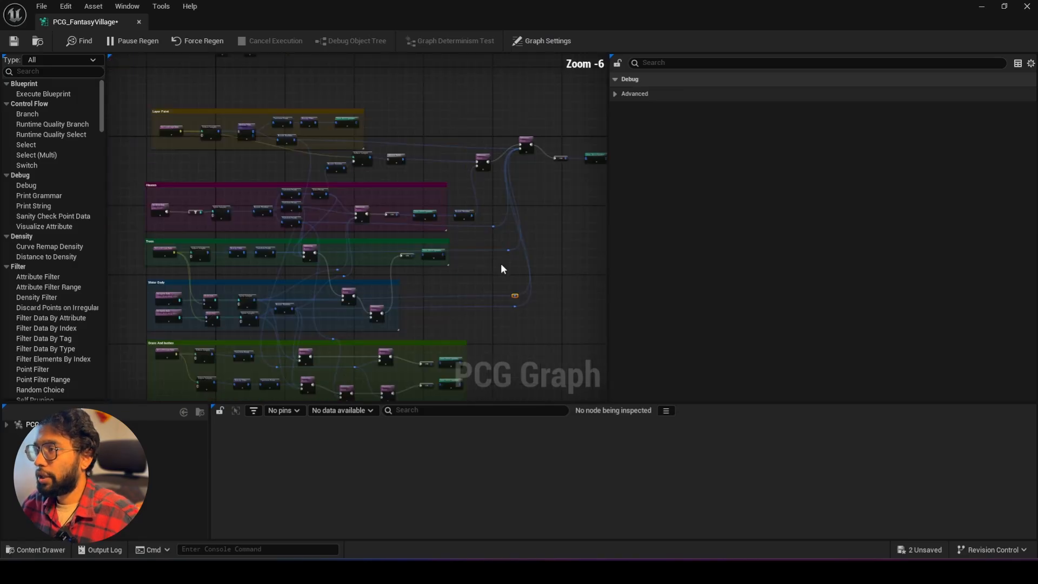
scroll(527, 142, up, 3)
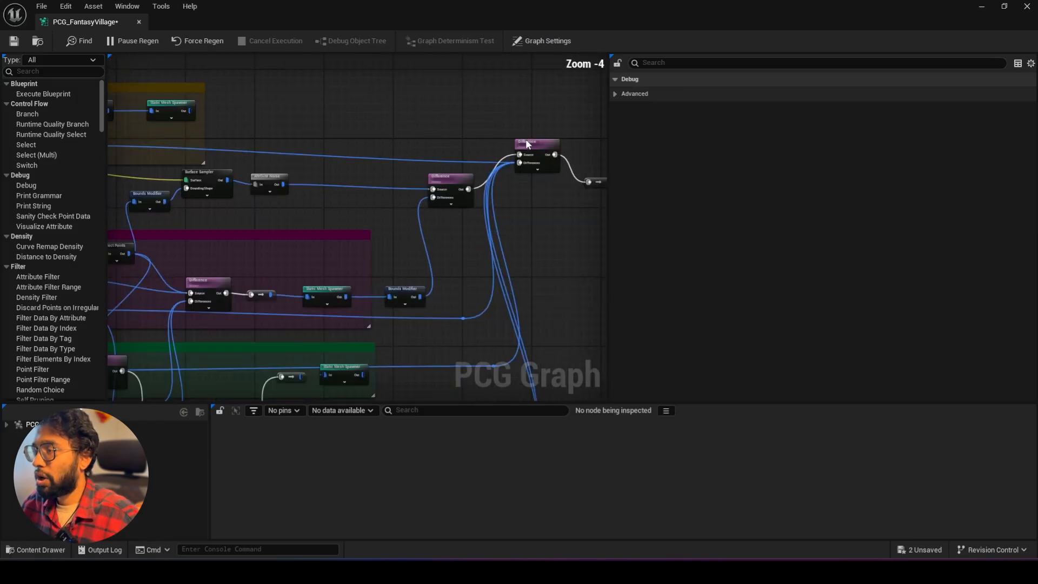
Move the graph window clear of the viewport and examine the prop distribution around the houses, paths and river.
double_click(954, 6)
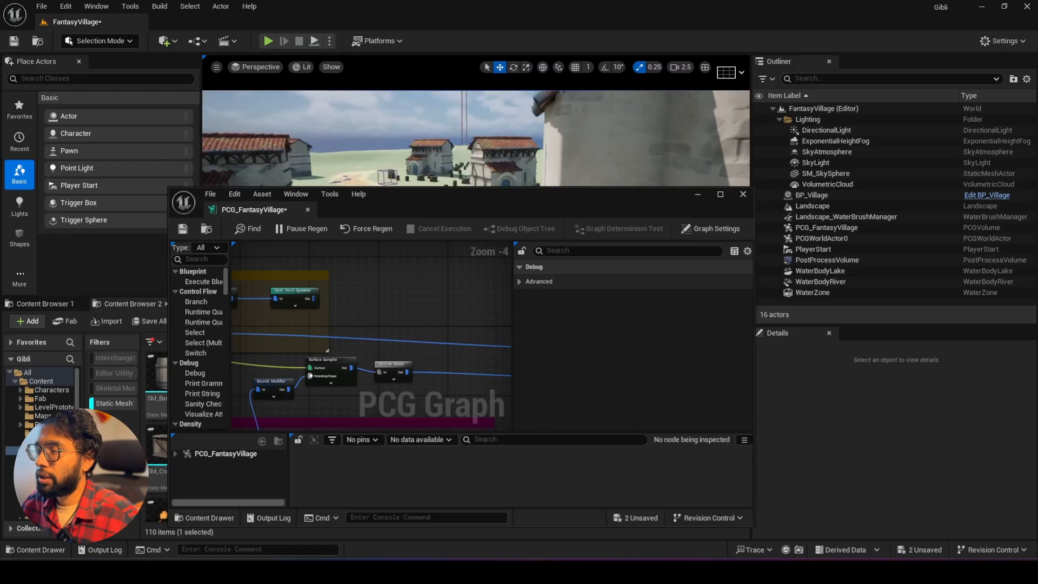
right_drag(475, 135, 489, 178)
drag(560, 195, 535, 323)
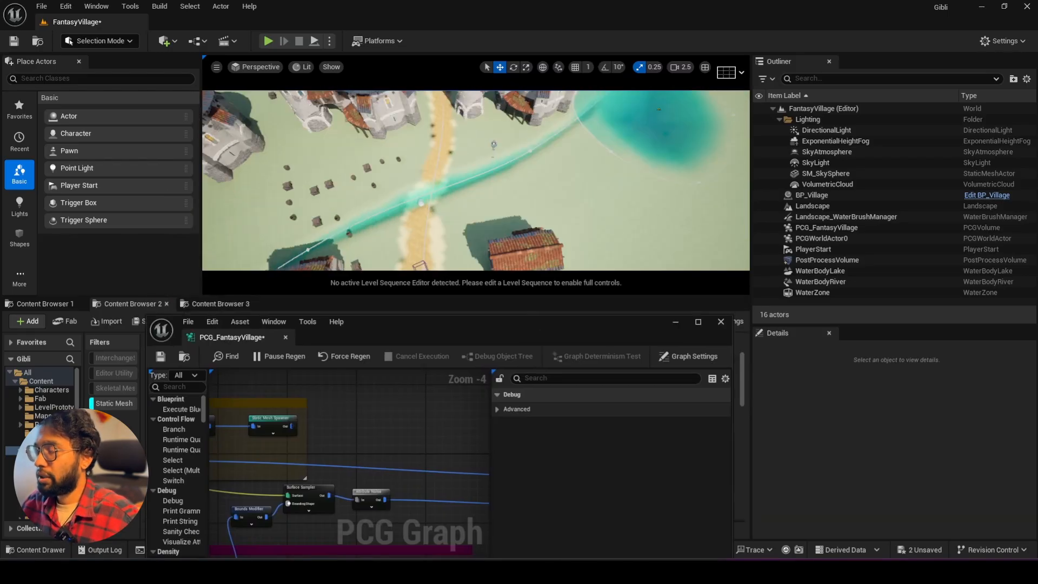
right_drag(476, 173, 606, 172)
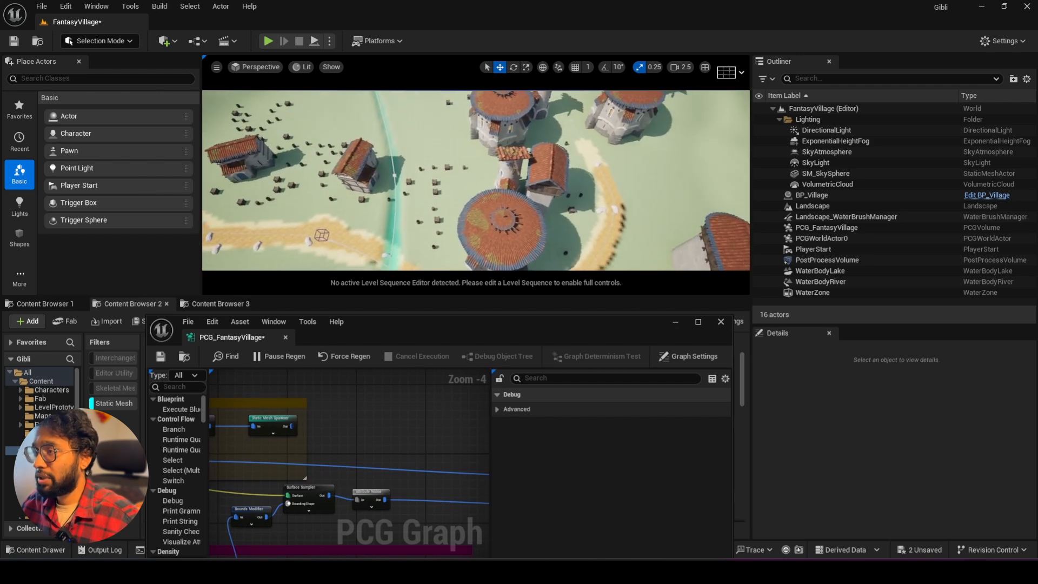
mouse_move(500, 222)
right_down()
mouse_move(441, 221)
mouse_move(485, 223)
right_up()
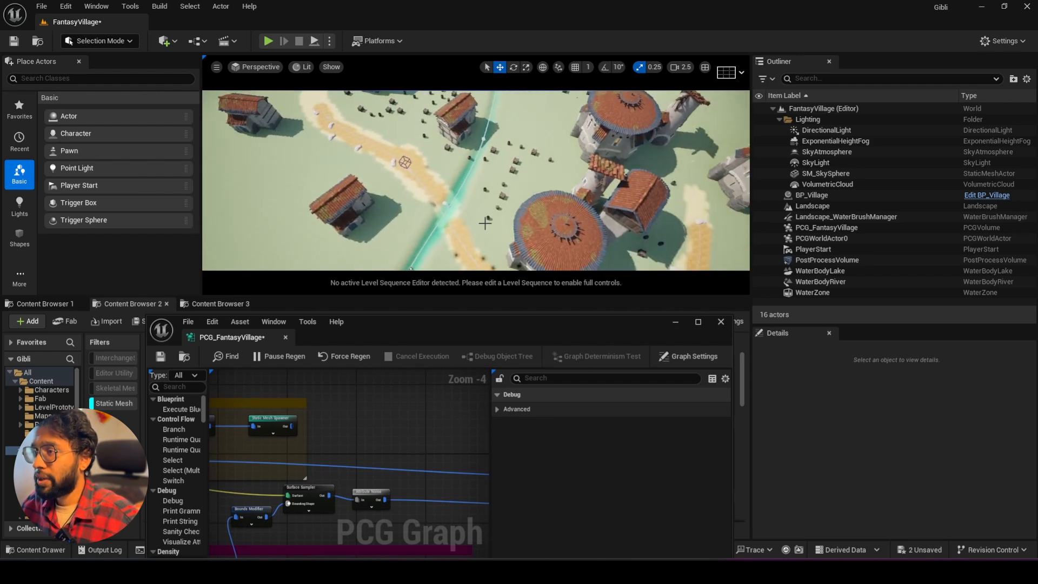
right_drag(496, 181, 512, 257)
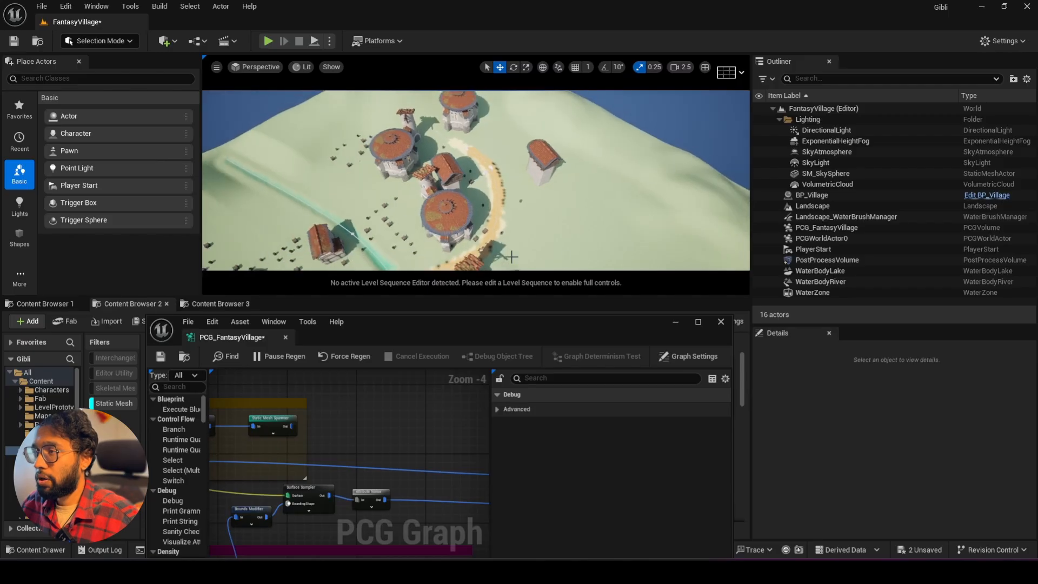
Add a reroute to the wire from Get Landscape Data to the props' Surface Sampler and place it below the Layer Paint group.
double_click(534, 328)
scroll(342, 251, down, 2)
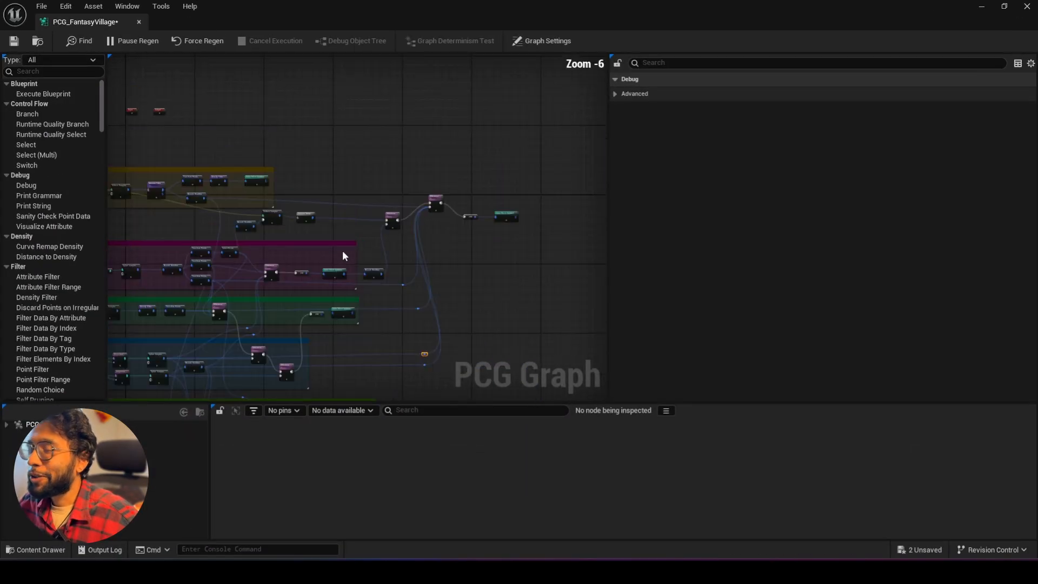
scroll(284, 229, up, 4)
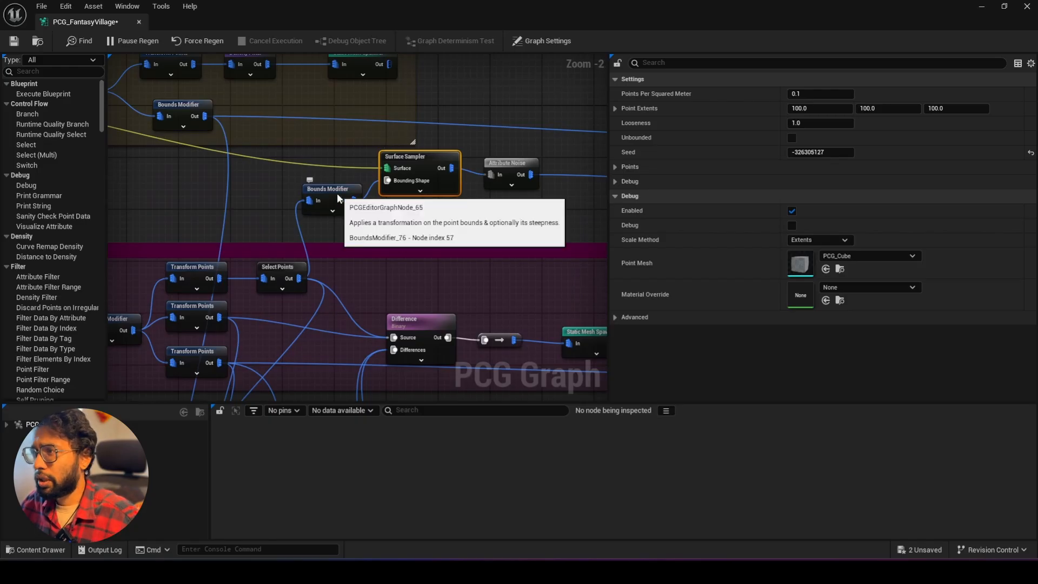
mouse_move(337, 199)
right_down()
mouse_move(553, 216)
mouse_move(691, 251)
right_up()
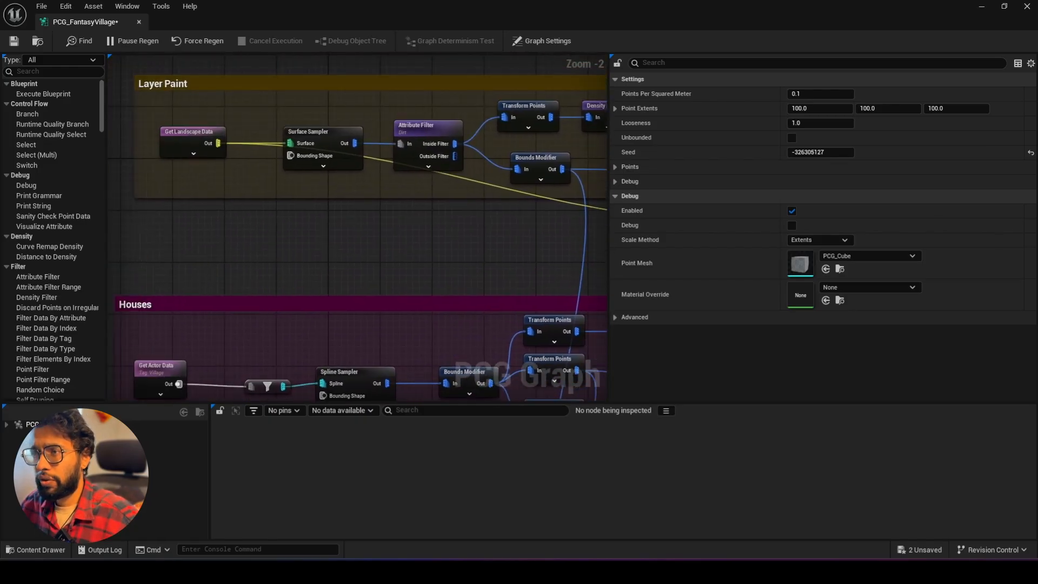
right_drag(641, 222, 454, 166)
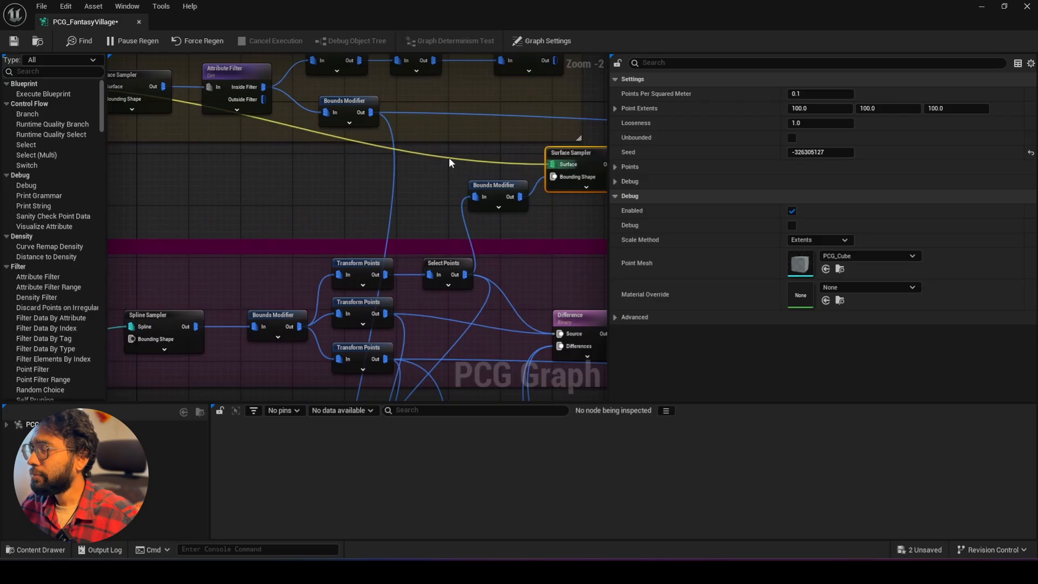
double_click(452, 162)
drag(452, 163, 204, 182)
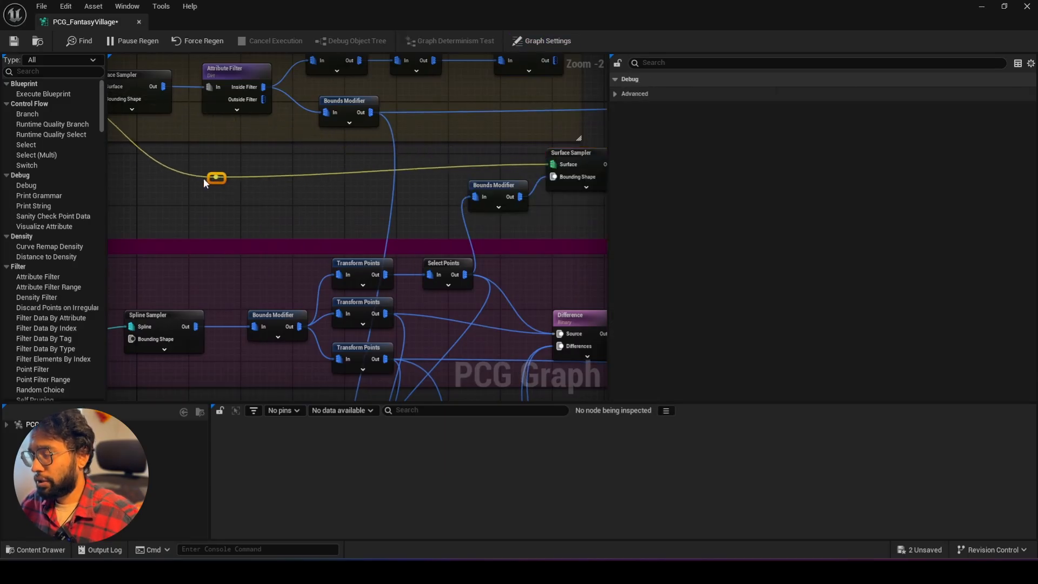
mouse_move(213, 177)
right_down()
mouse_move(433, 213)
mouse_move(224, 167)
right_up()
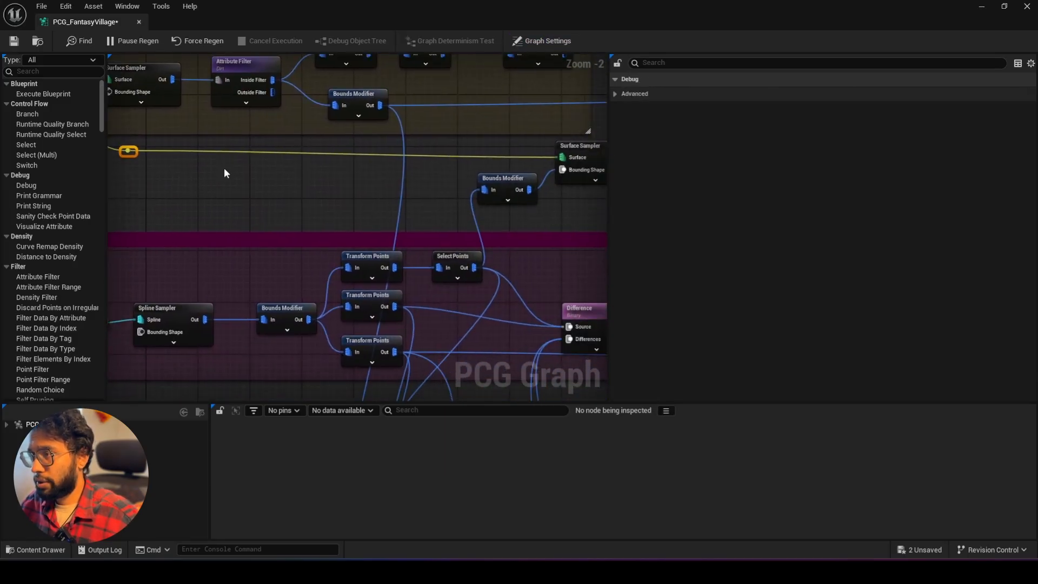
Duplicate the props' Surface Sampler and Bounds Modifier, delete the Bounds Modifier copy, and place the sampler copy beneath the original.
scroll(247, 168, down, 2)
click(475, 192)
scroll(476, 193, up, 2)
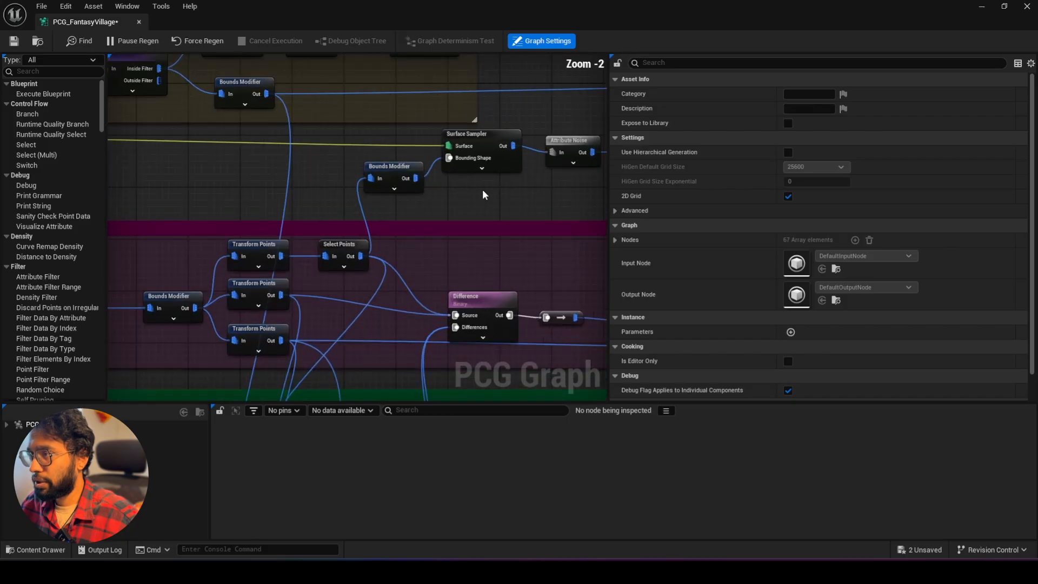
drag(497, 202, 416, 150)
key(ctrl+d)
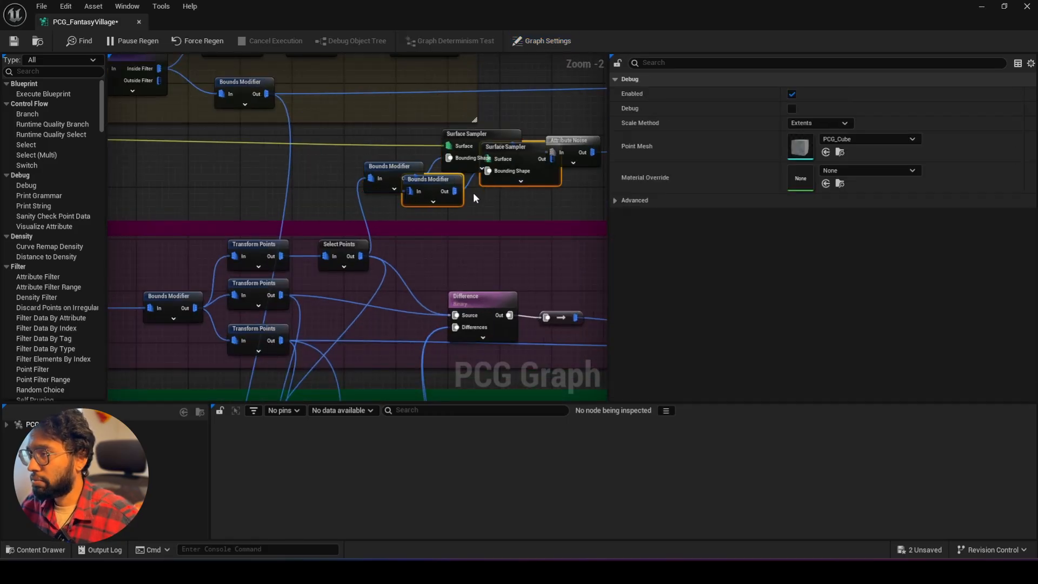
drag(518, 150, 514, 171)
click(416, 203)
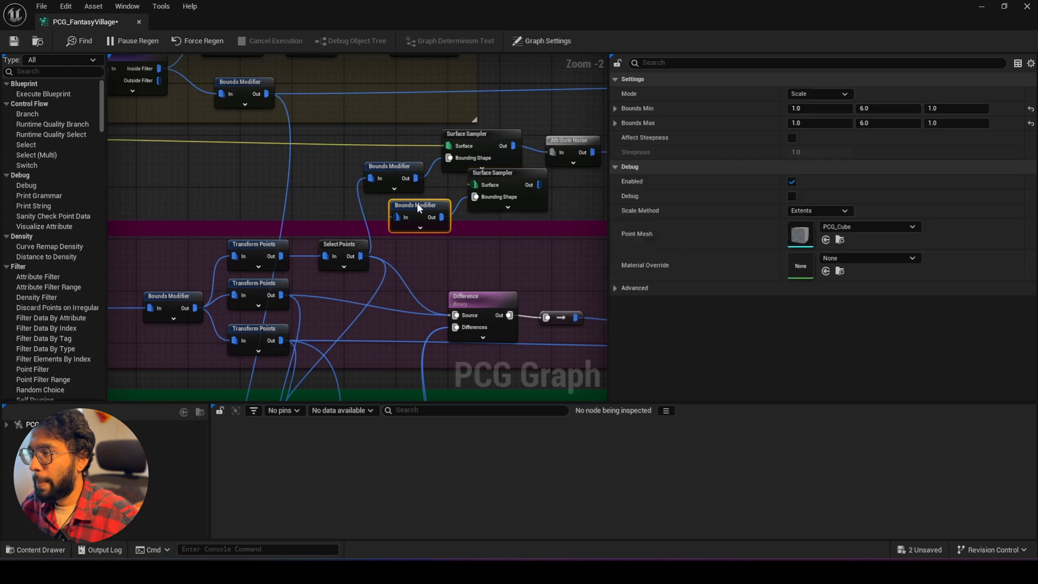
key(Delete)
drag(505, 178, 484, 190)
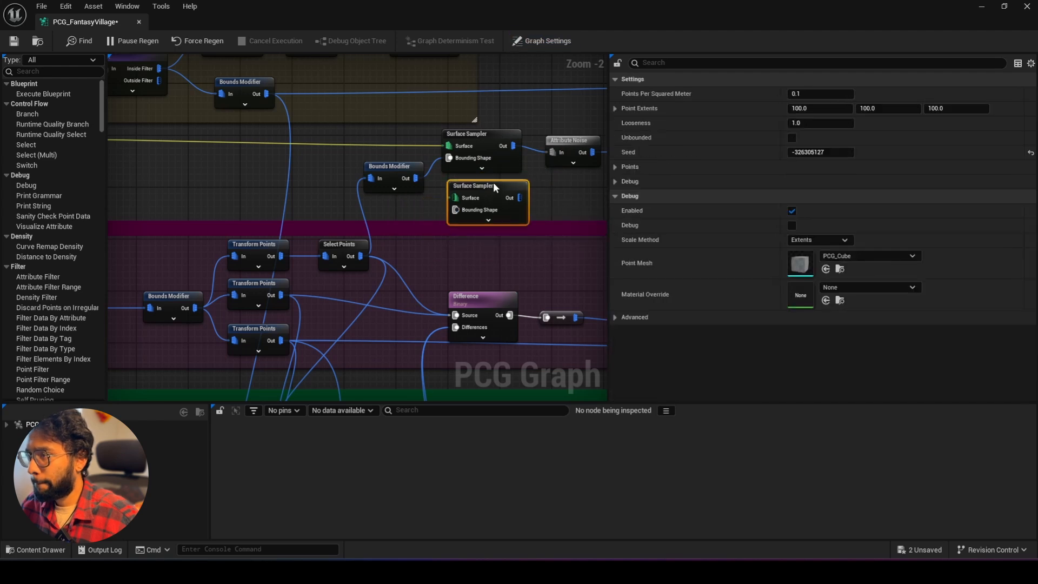
scroll(405, 219, up, 1)
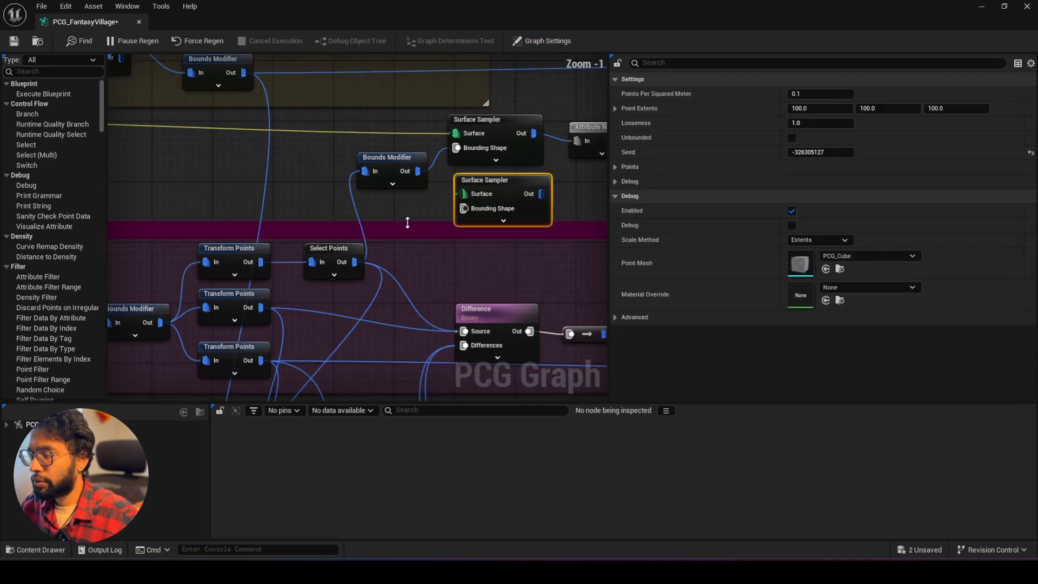
Undo the changes that removed the Bounds Modifier copy, and shift the four lower comment groups down to make room for the duplicated nodes.
key(ctrl+z)
key(ctrl+z)
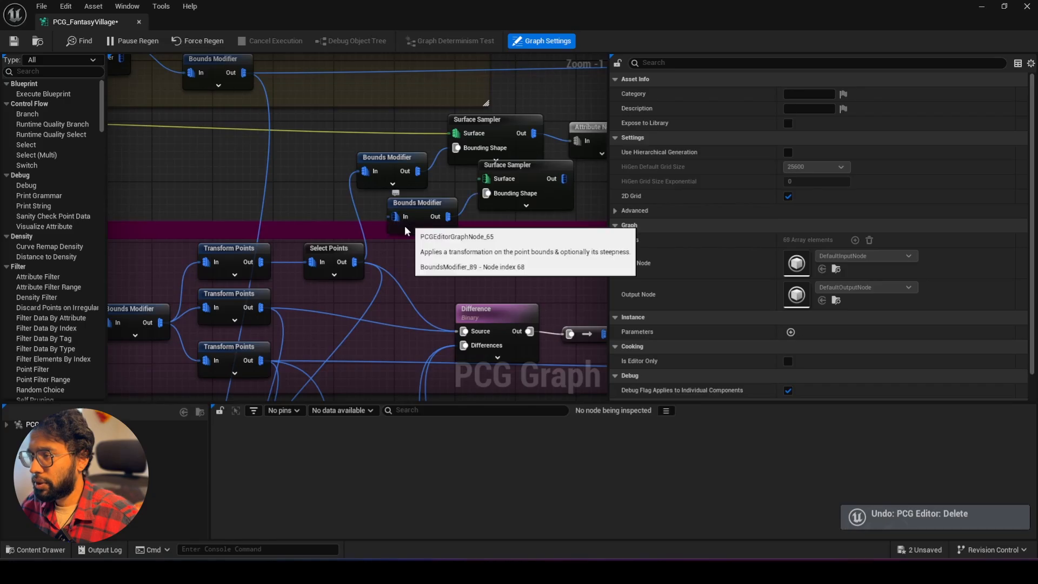
scroll(383, 263, down, 3)
scroll(386, 264, down, 6)
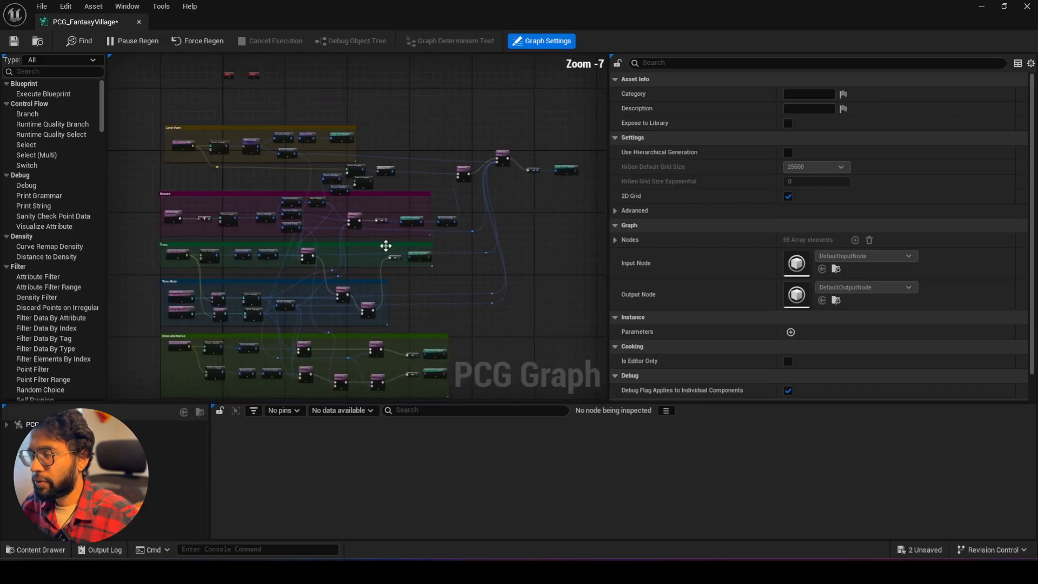
drag(192, 224, 192, 225)
drag(296, 221, 298, 229)
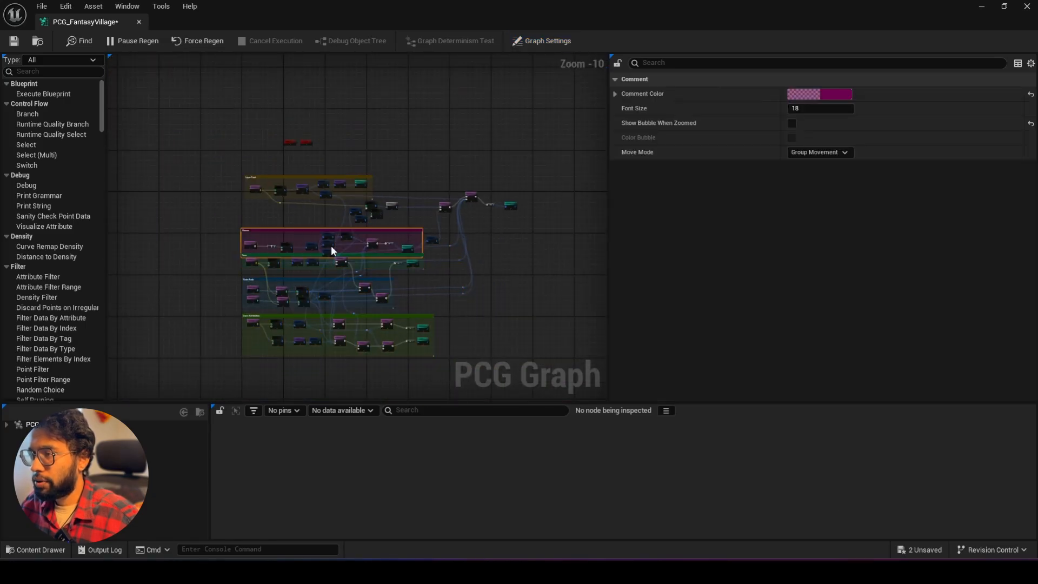
key(ctrl+z)
drag(452, 362, 263, 235)
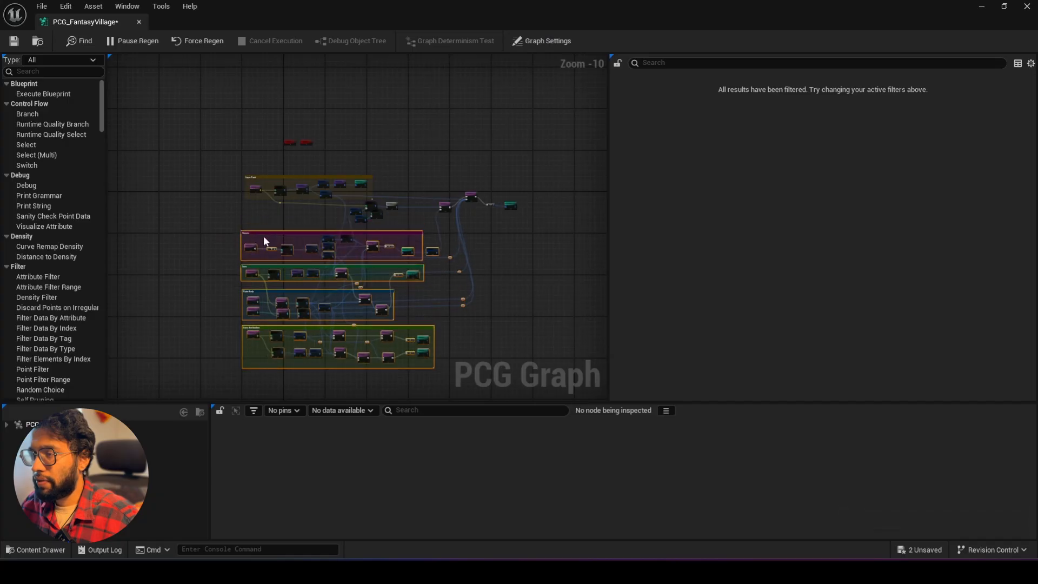
Arrange the duplicated Surface Sampler directly beneath the original and shift both Bounds Modifiers slightly farther from the samplers.
scroll(327, 212, up, 7)
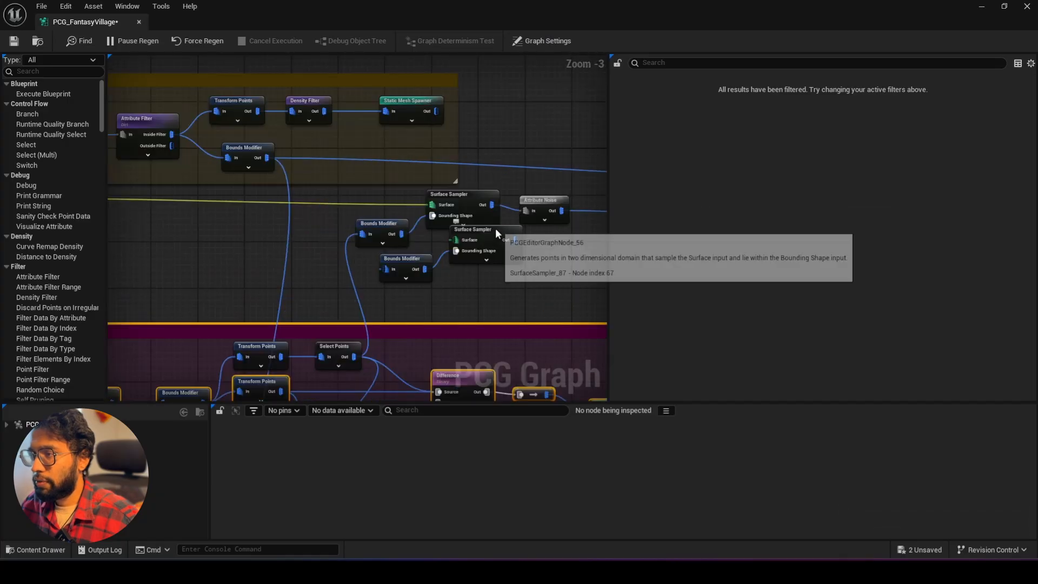
drag(492, 236, 493, 248)
drag(496, 298, 378, 224)
mouse_move(473, 242)
mouse_down()
mouse_move(454, 253)
mouse_move(456, 242)
mouse_up()
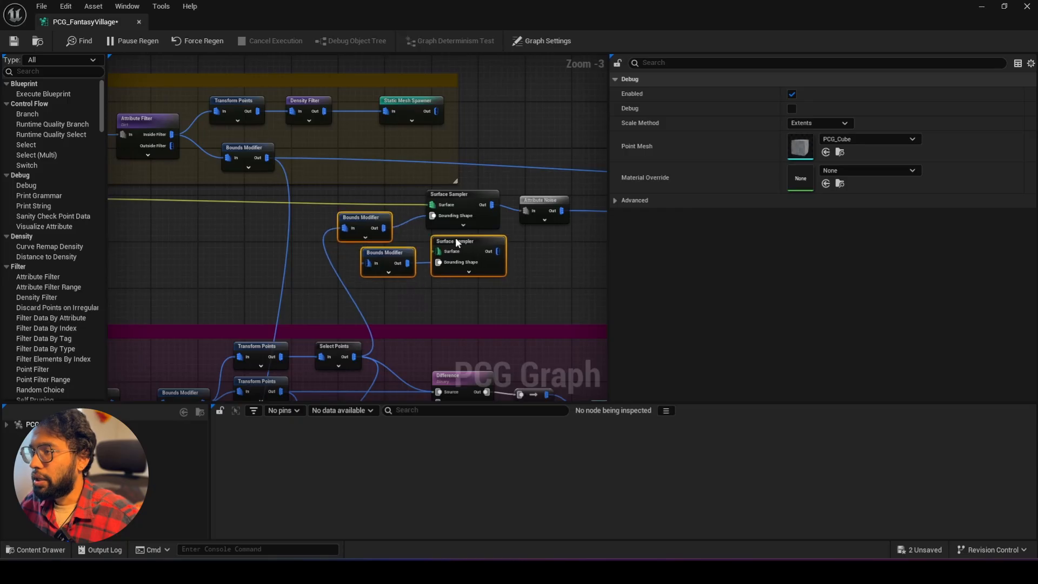
click(442, 295)
Connect the second Transform Points output to the lower Bounds Modifier, and the lower Surface Sampler's output to Attribute Noise.
right_drag(382, 297, 332, 238)
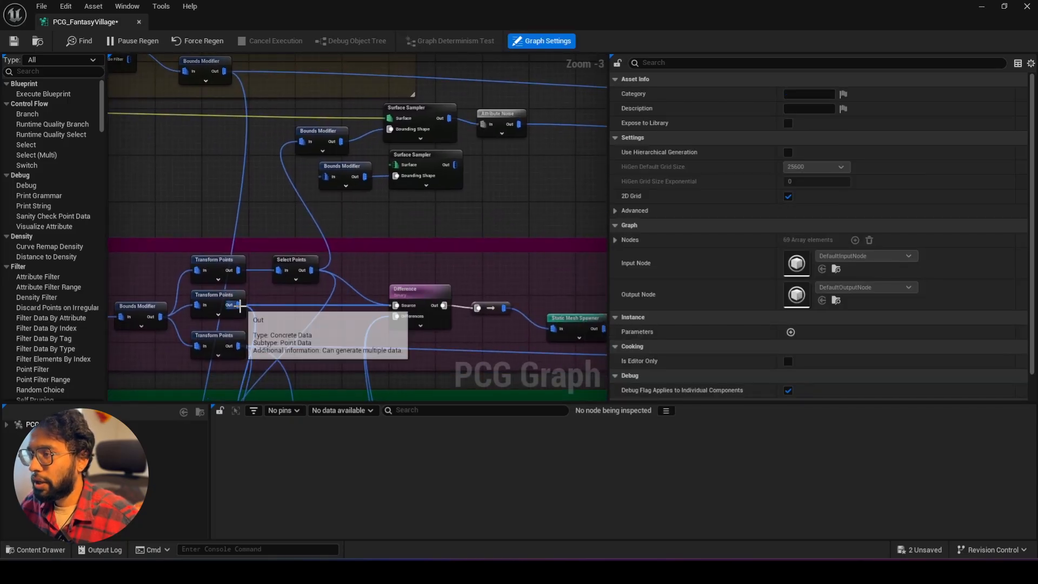
drag(238, 305, 321, 203)
right_drag(515, 174, 418, 216)
click(321, 199)
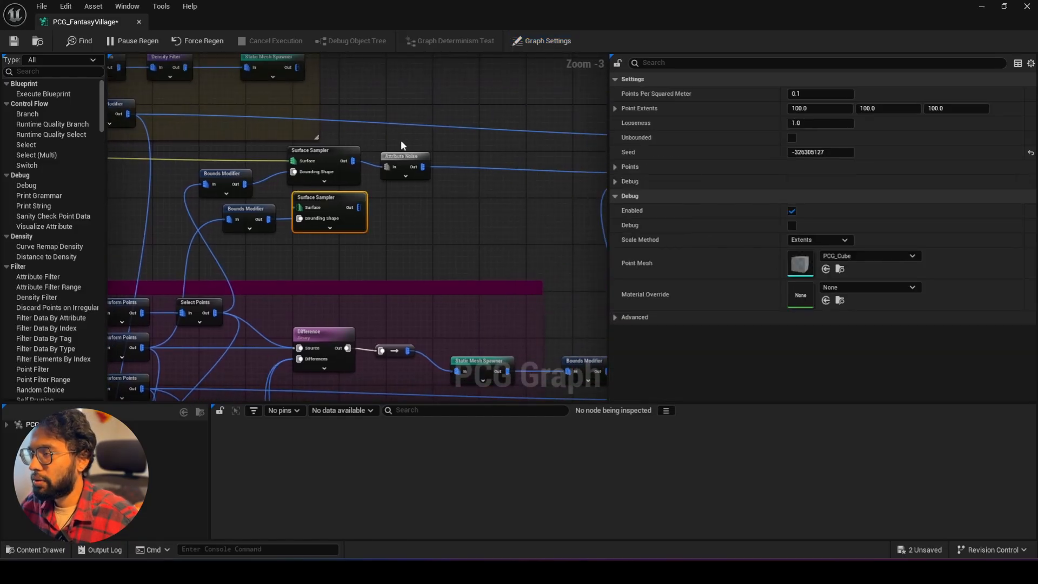
drag(395, 158, 411, 151)
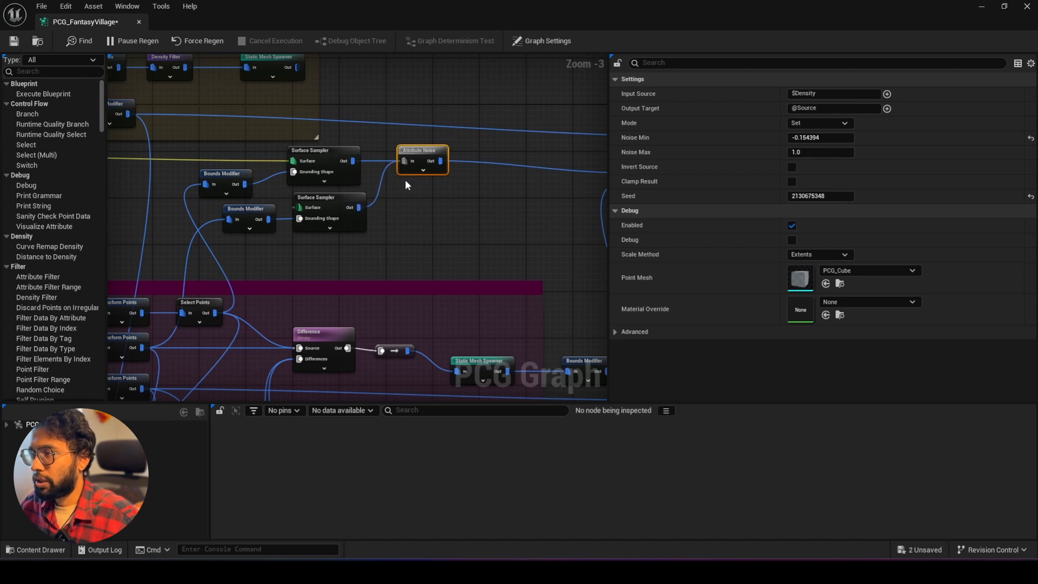
Feed the landscape data into the lower Surface Sampler through a new reroute beneath the existing one, and check the props in the level viewport.
right_drag(407, 185, 573, 264)
scroll(307, 213, down, 1)
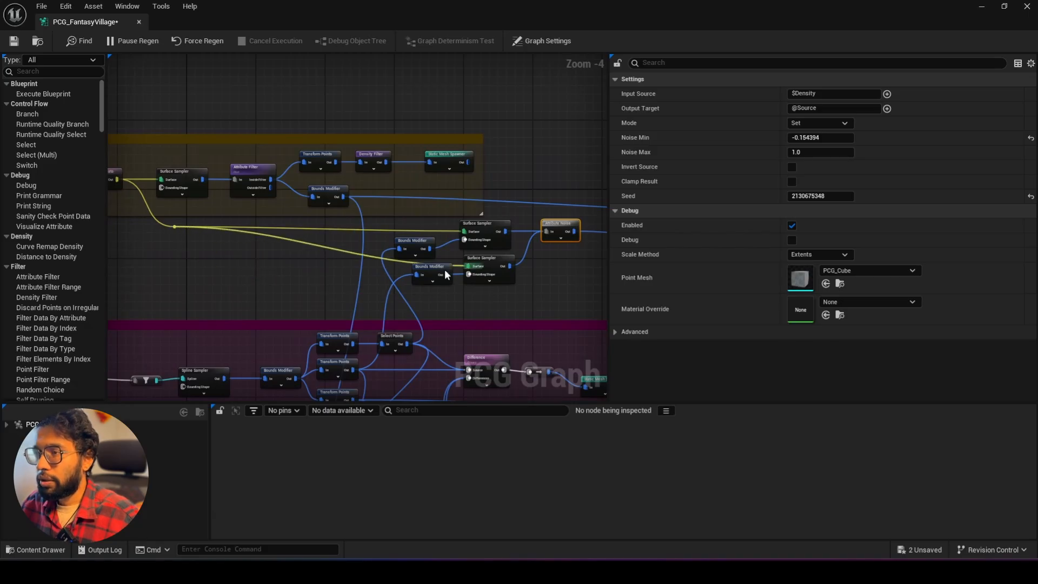
double_click(310, 242)
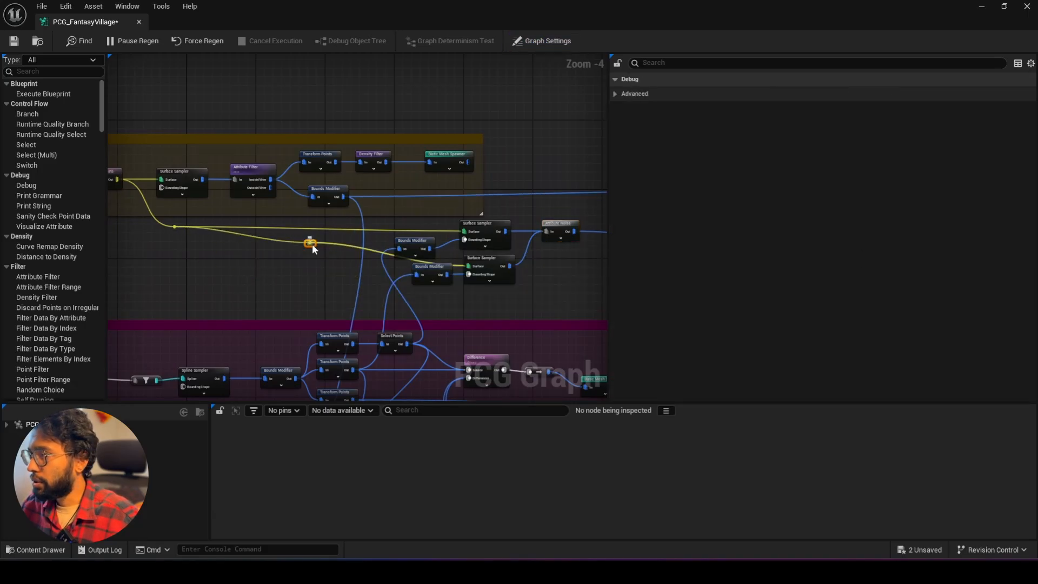
drag(312, 242, 186, 265)
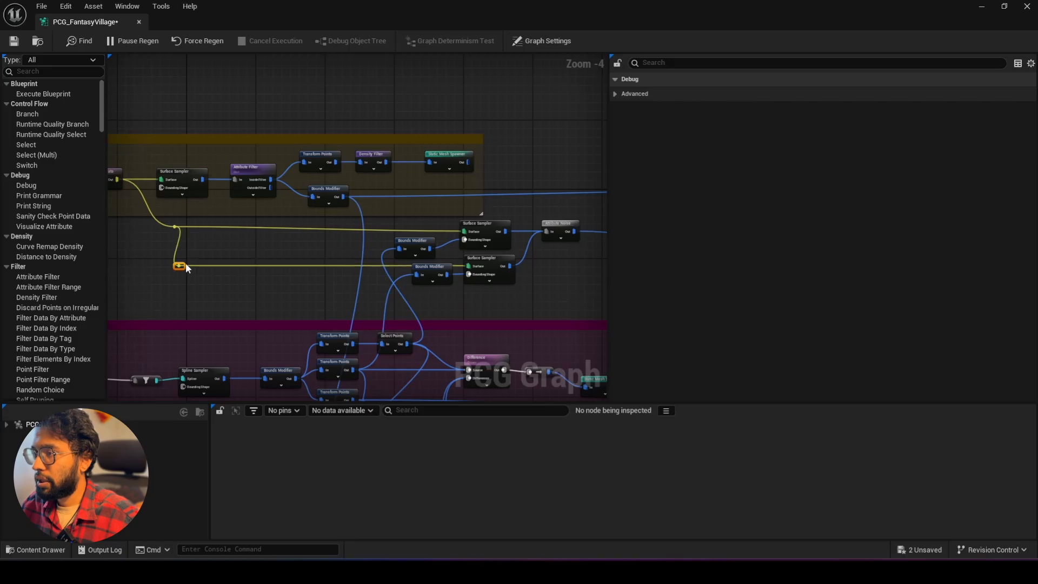
scroll(185, 262, down, 3)
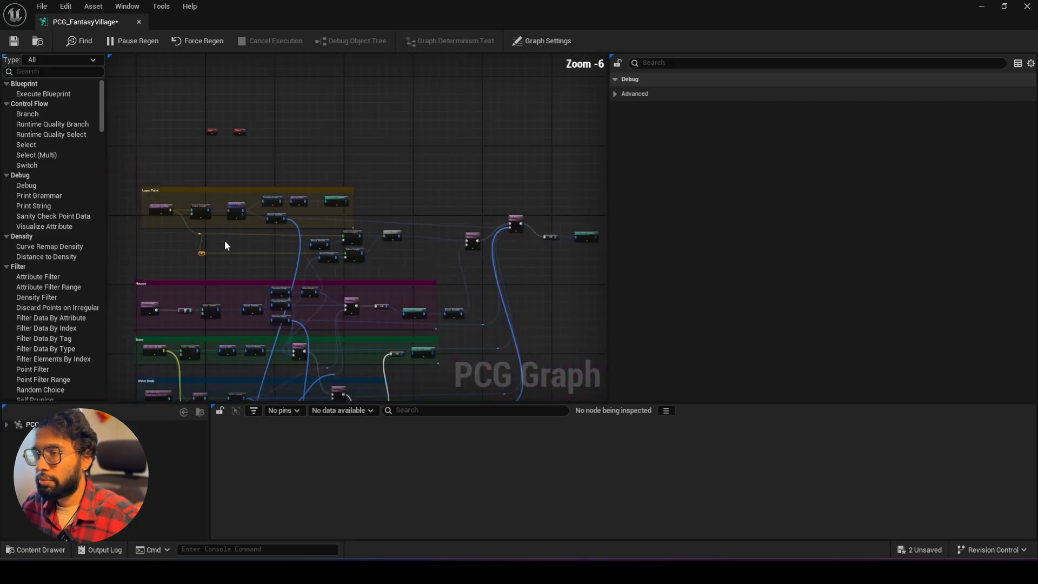
click(1003, 7)
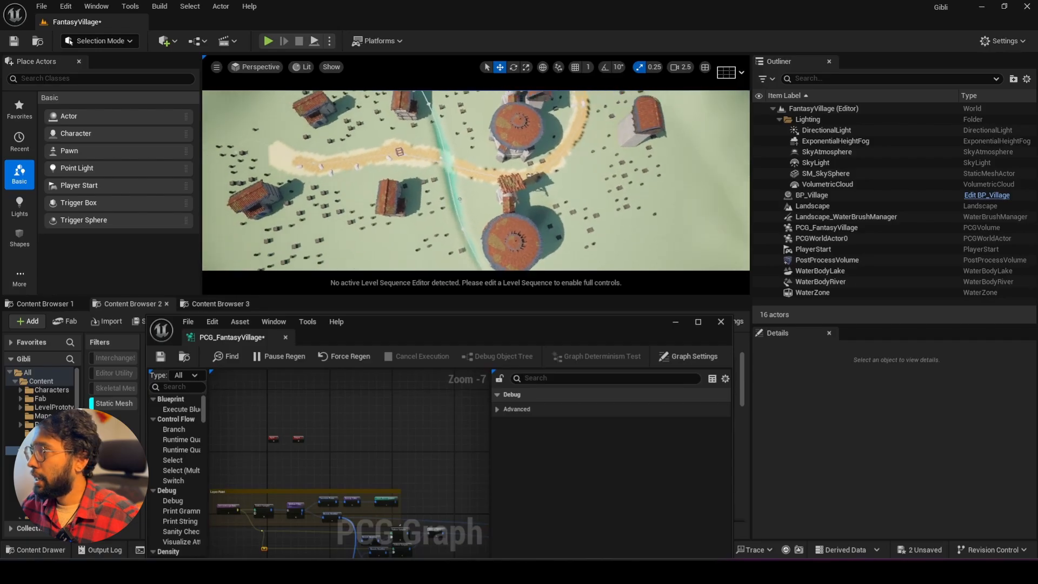
mouse_move(475, 180)
right_down()
mouse_move(460, 171)
mouse_move(482, 189)
right_up()
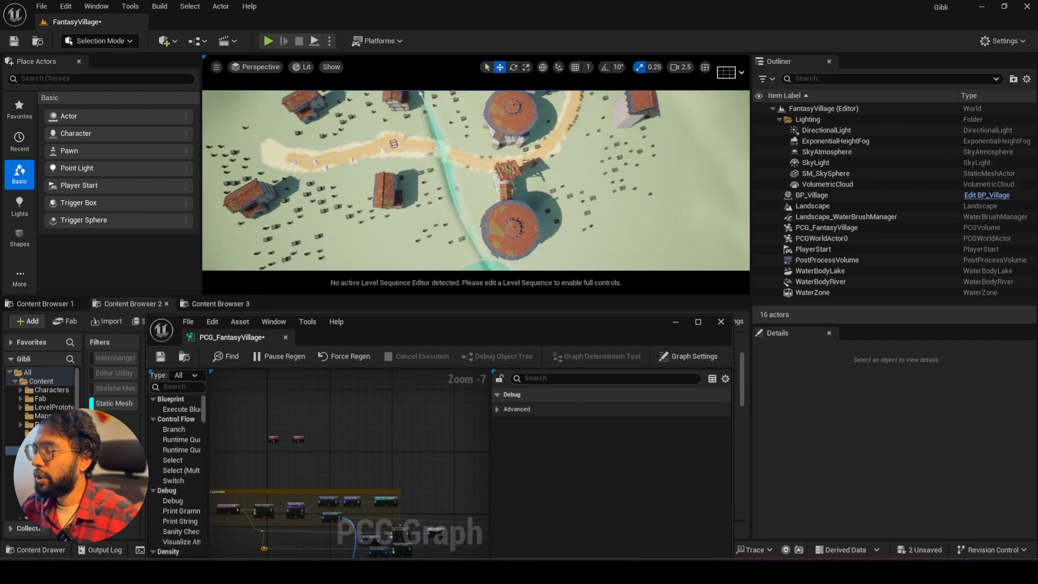
Move the props' Static Mesh Spawner and its conversion node farther away from the final Difference node.
click(698, 322)
scroll(419, 229, up, 4)
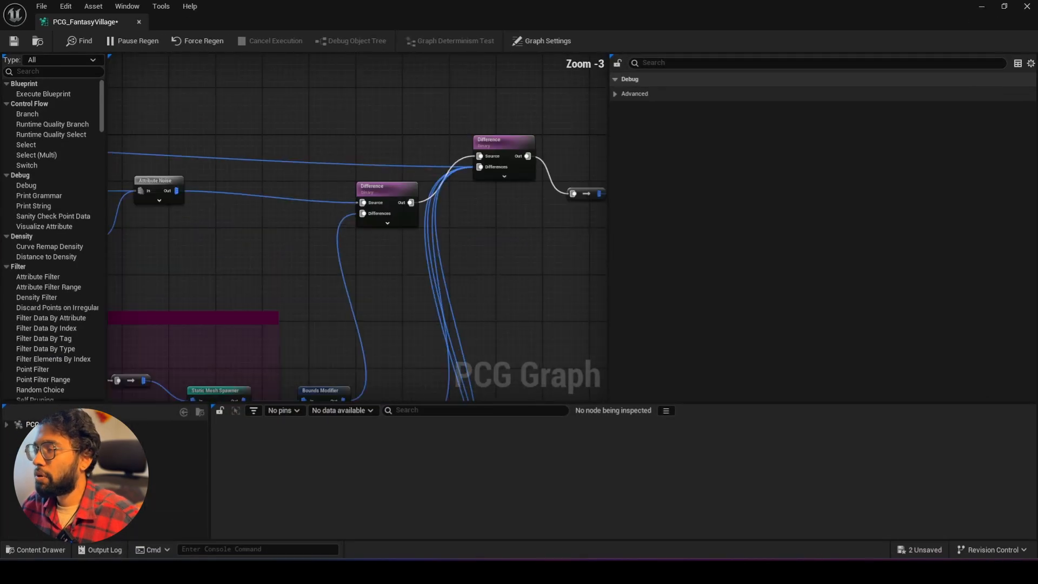
right_drag(527, 231, 314, 284)
drag(427, 248, 373, 229)
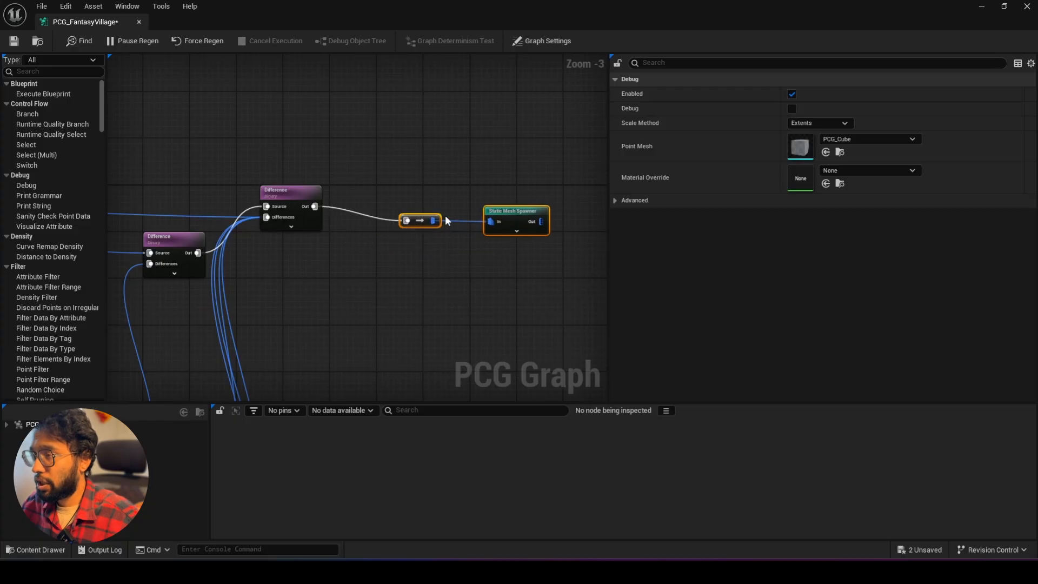
Add a Transform Points node fed by the final Difference output, and line it up with its conversion node below the existing wire.
scroll(318, 204, up, 3)
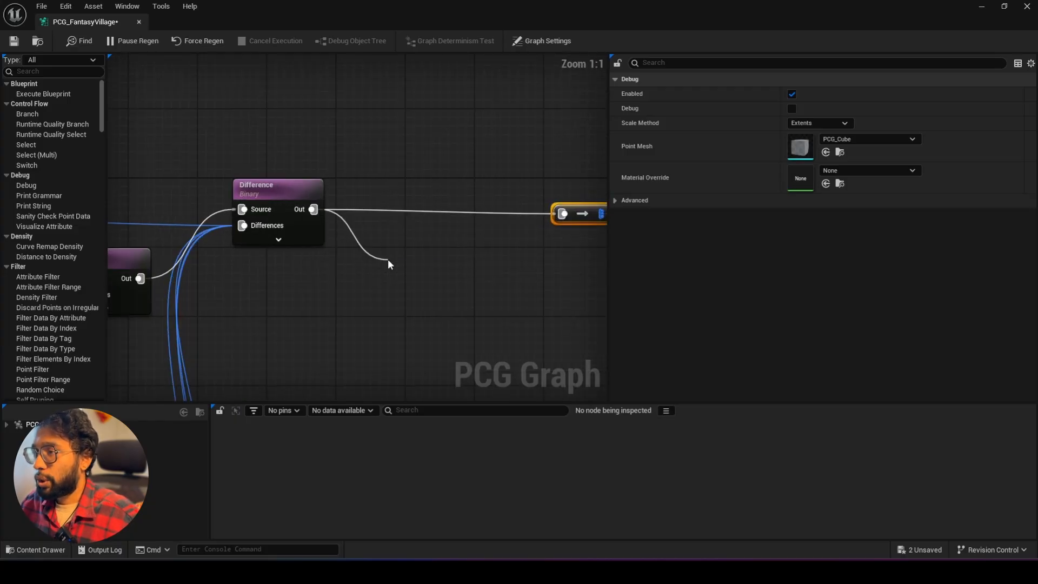
drag(389, 264, 388, 265)
text(tra)
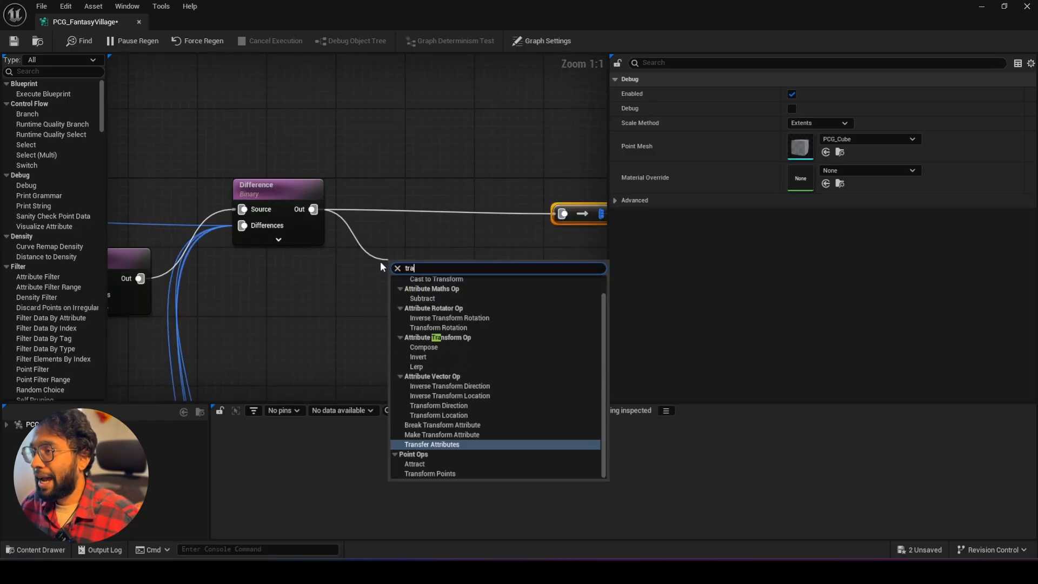
click(425, 472)
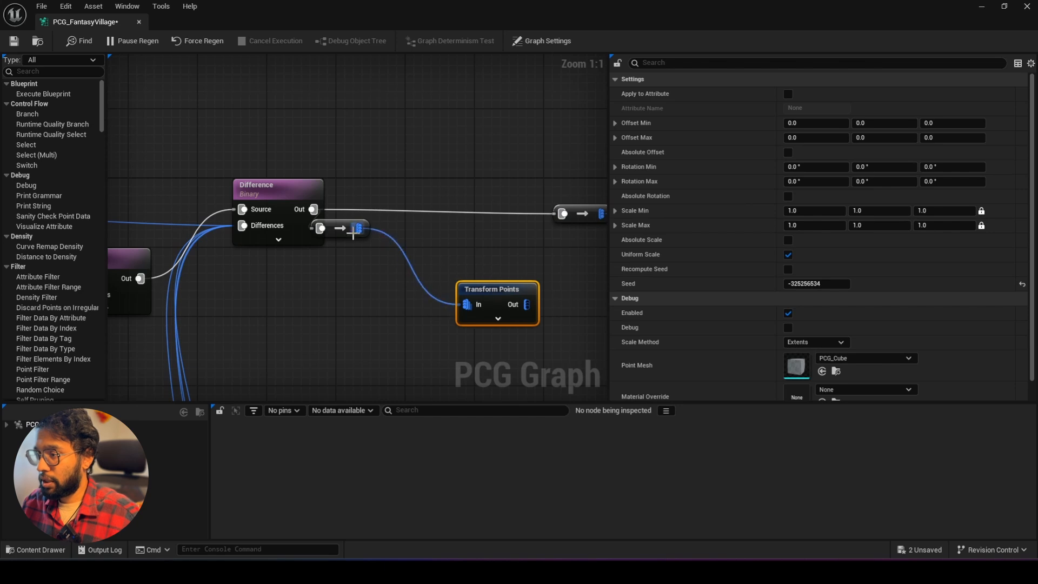
drag(350, 234, 374, 288)
right_drag(454, 249, 282, 269)
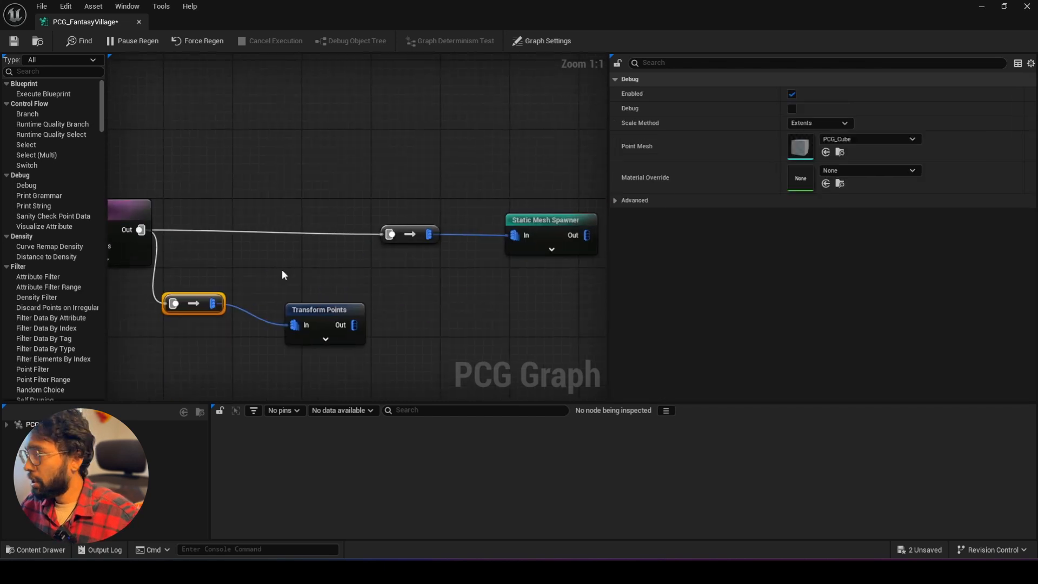
drag(313, 314, 302, 294)
Delete the spawner's old conversion node, and place Transform Points beside the Difference node with its Rotation Max Z set to 360°.
drag(417, 292, 394, 173)
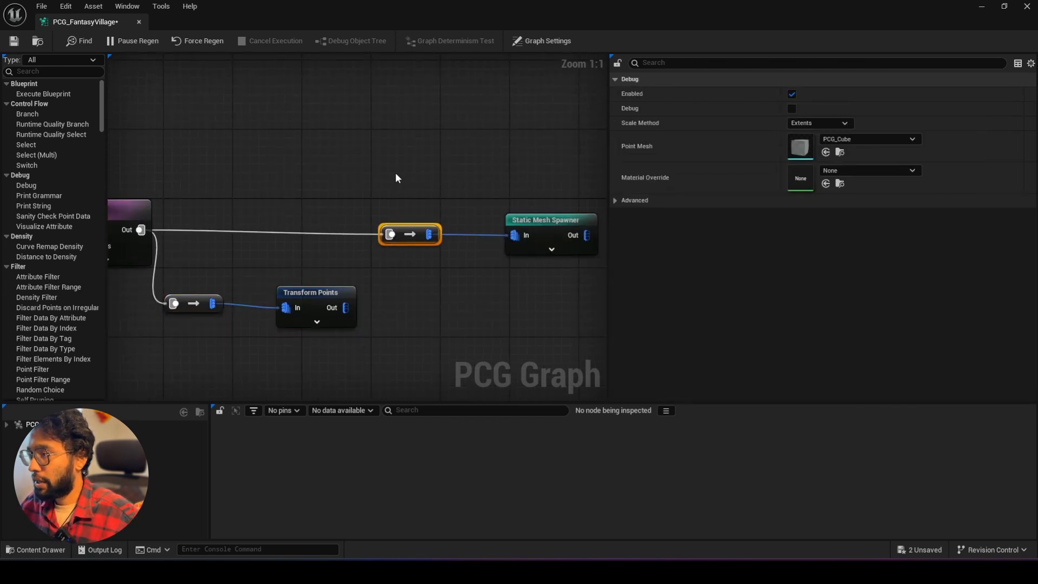
key(Delete)
drag(312, 295, 280, 216)
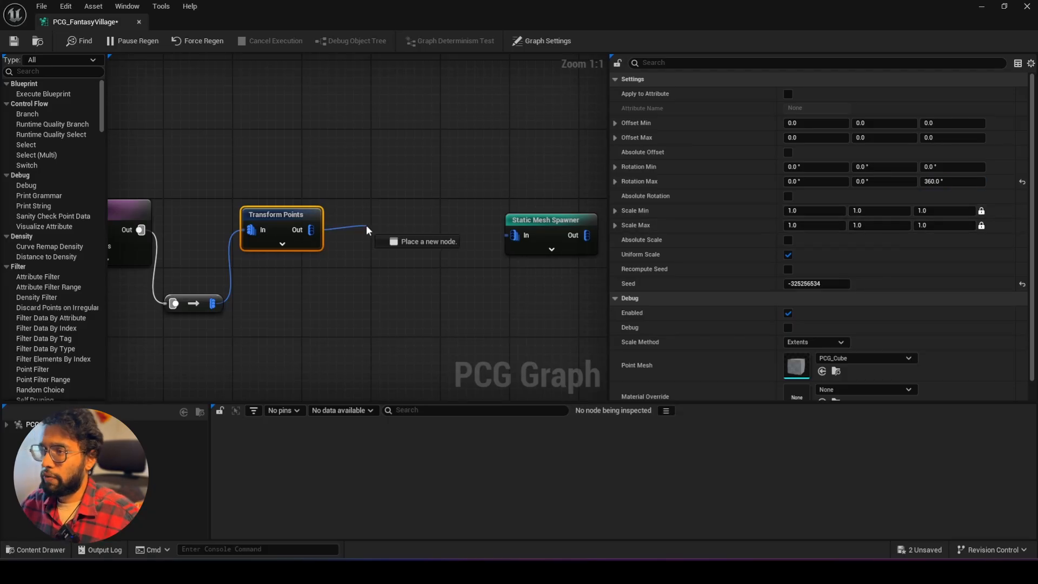
Add a Random Choice node after Transform Points with Fixed Number 5, and connect its Chosen output to the Static Mesh Spawner.
drag(366, 230, 366, 230)
text(t)
key(BackSpace)
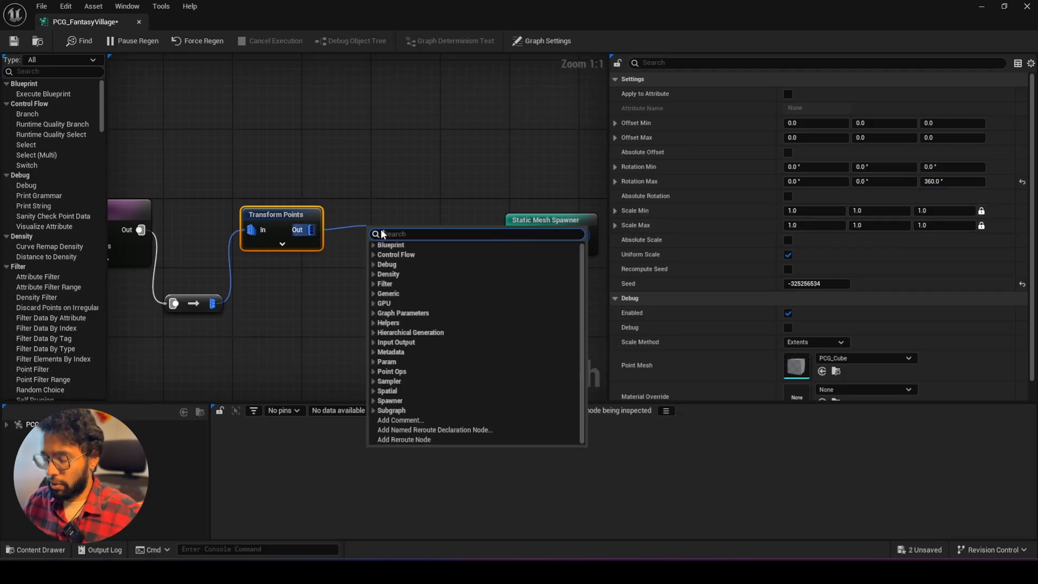
text(sle)
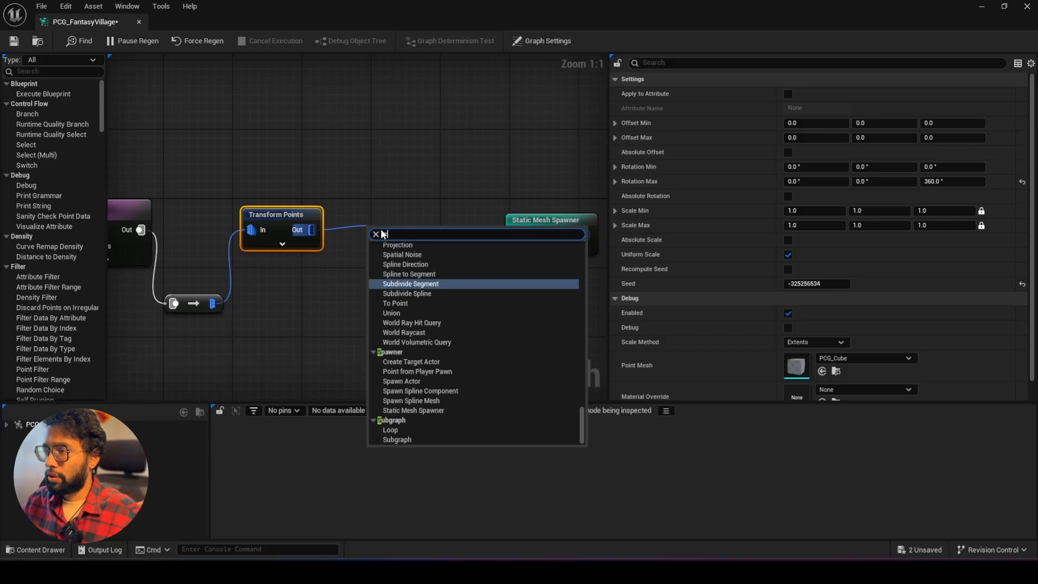
key(BackSpace)
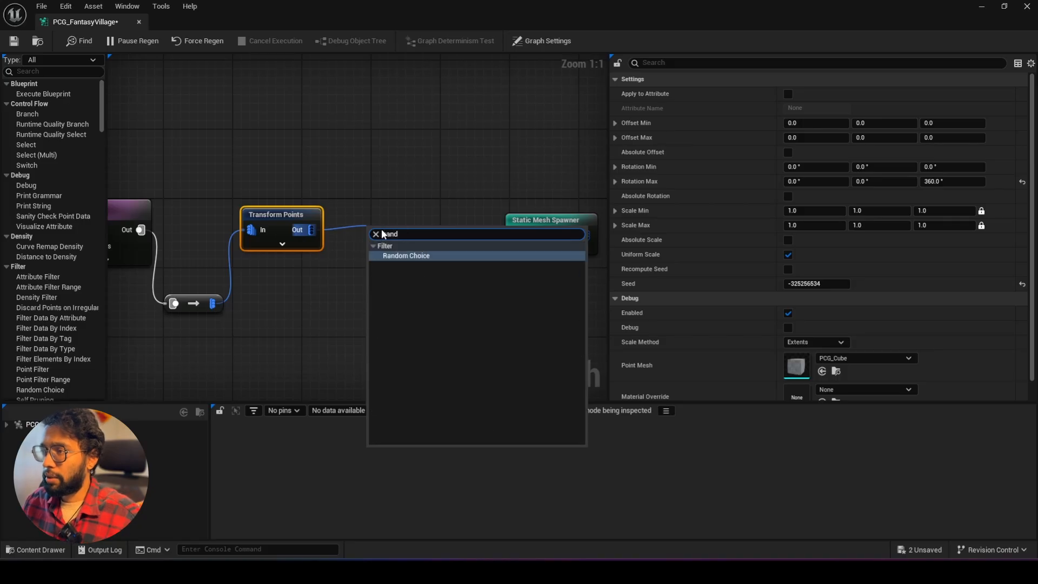
click(393, 256)
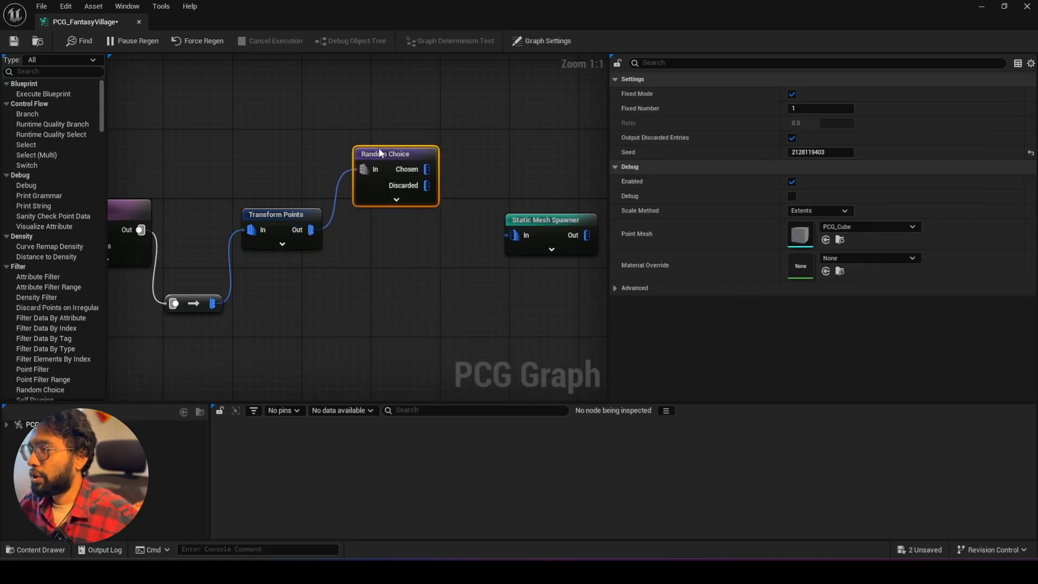
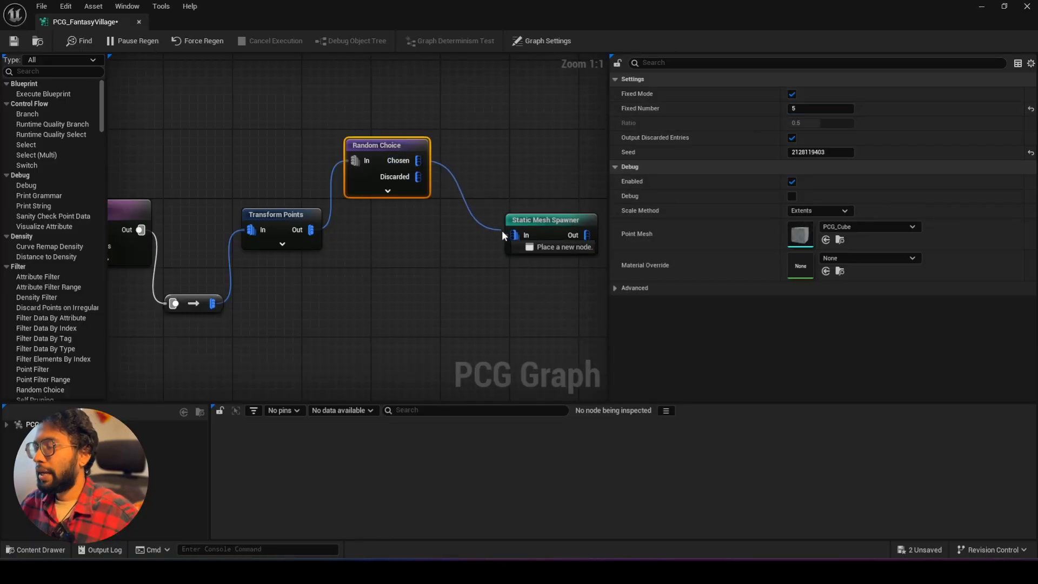
drag(543, 224, 601, 219)
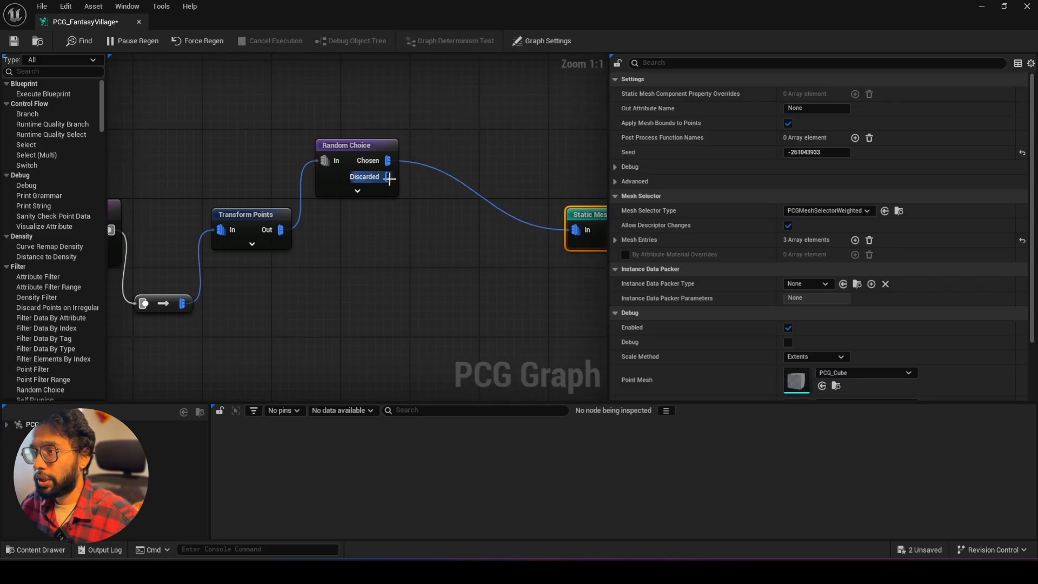
Add a Select Points node with a ratio of about 0.387 between Random Choice's Discarded output and the Static Mesh Spawner.
drag(388, 178, 406, 258)
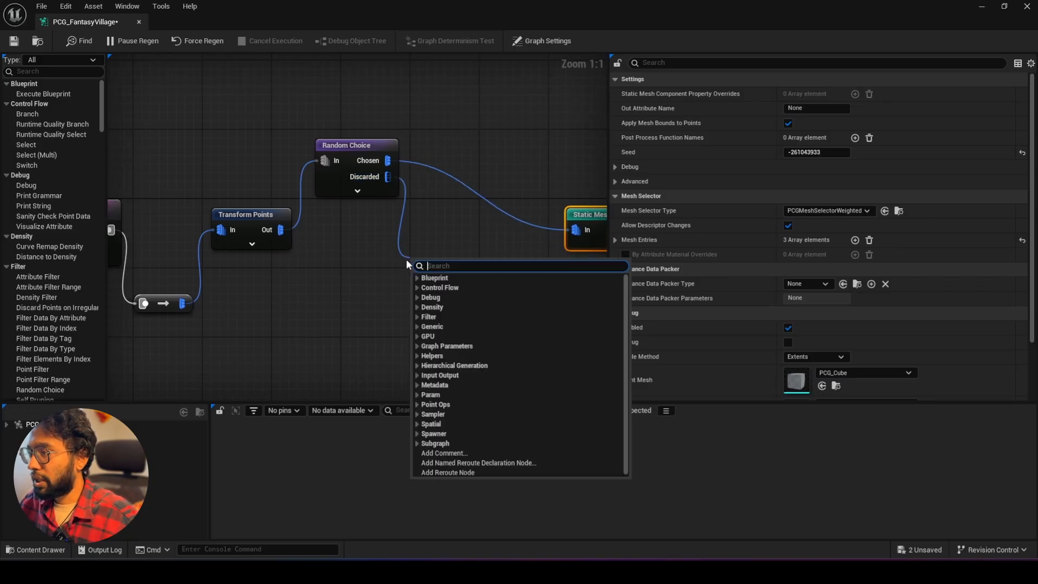
text(sele)
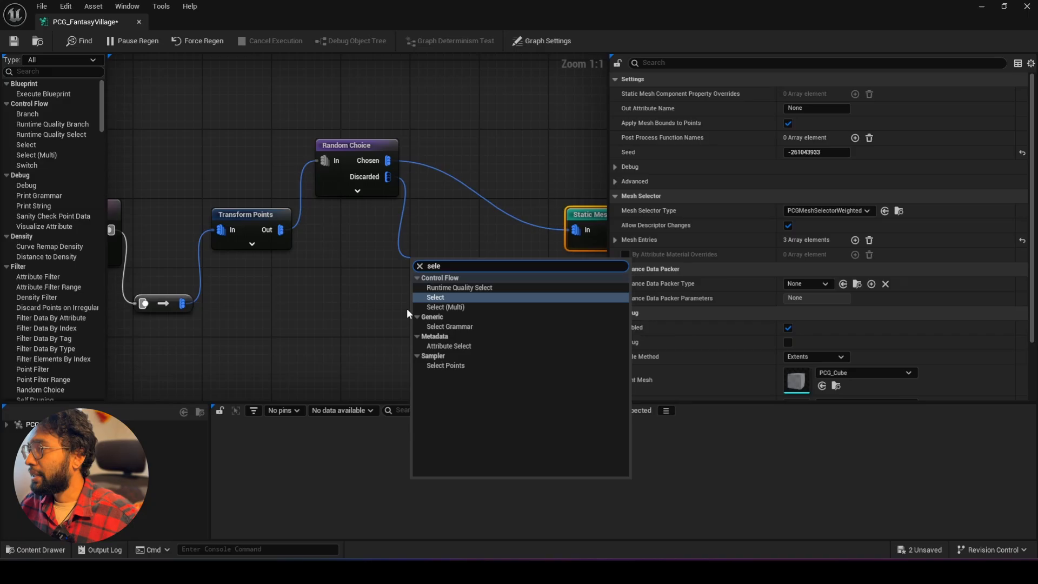
click(447, 366)
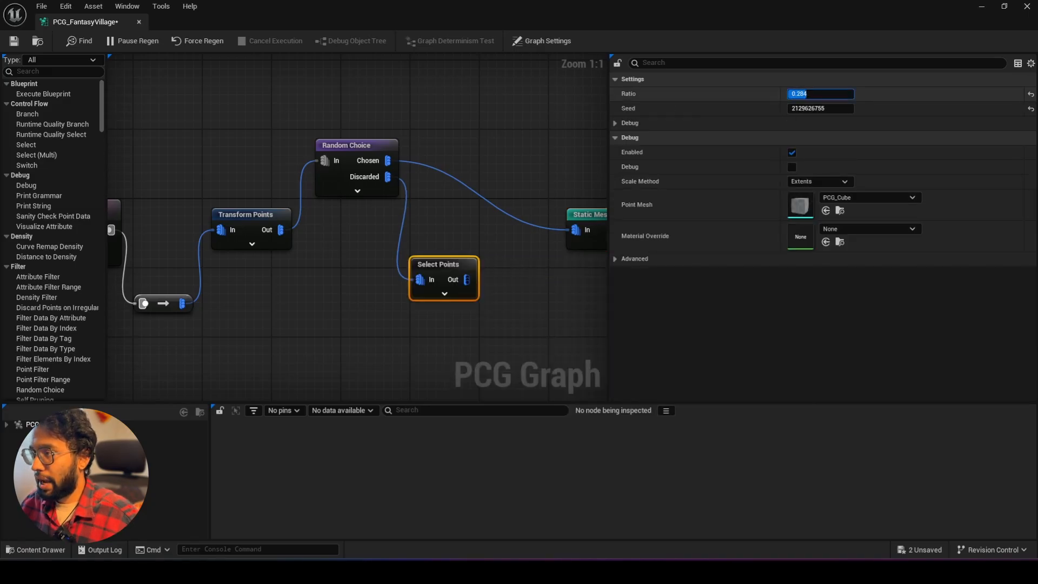
drag(807, 94, 814, 94)
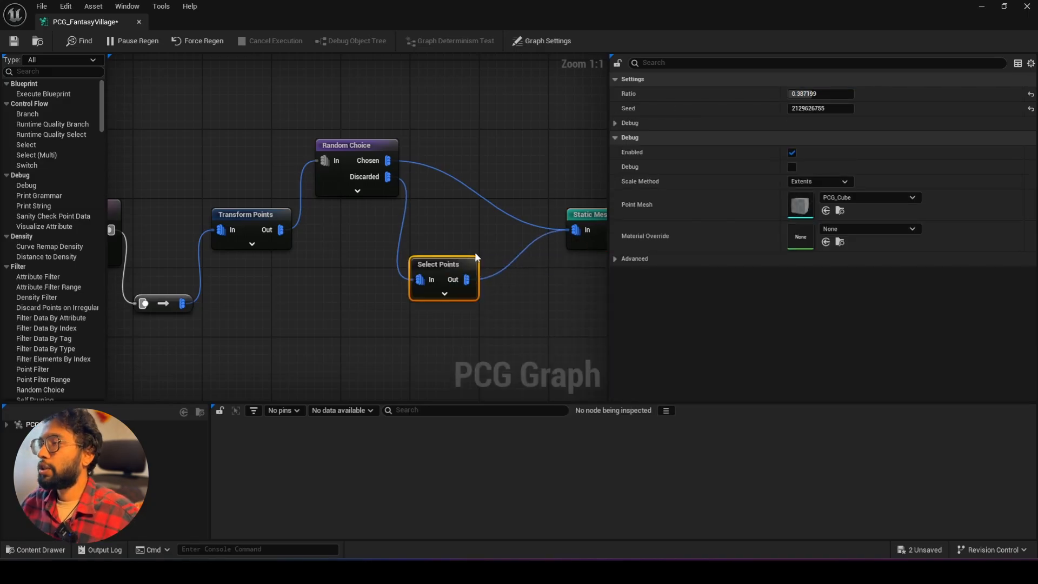
drag(461, 262, 452, 262)
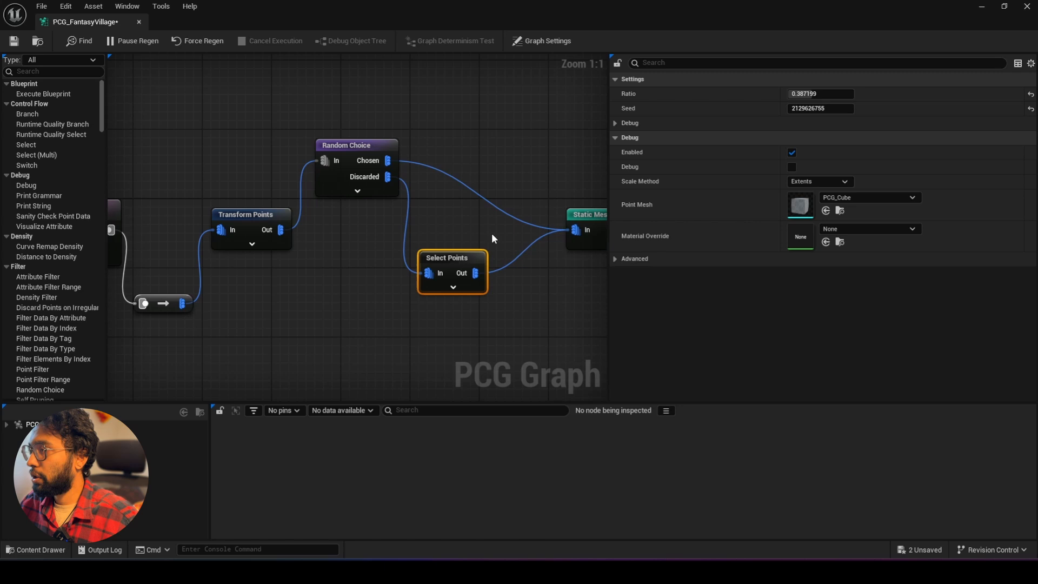
Assign SM_Crate_01 to the Static Mesh Spawner's mesh entry 3 and SM_Bench to mesh entry 4.
click(586, 221)
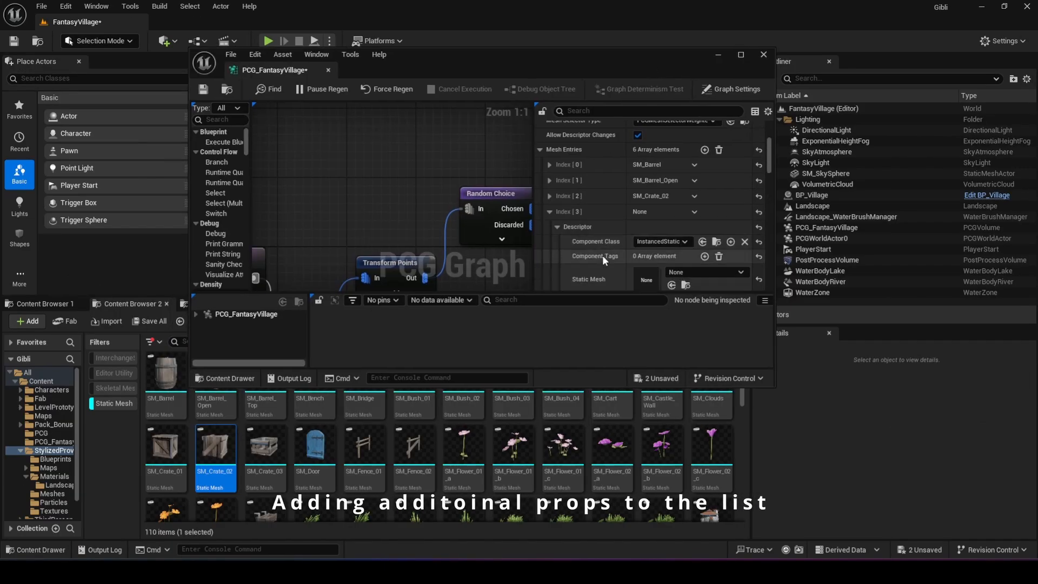
drag(166, 448, 646, 279)
click(549, 211)
scroll(584, 227, down, 2)
drag(387, 388, 392, 344)
scroll(590, 216, down, 3)
drag(314, 375, 646, 209)
click(549, 141)
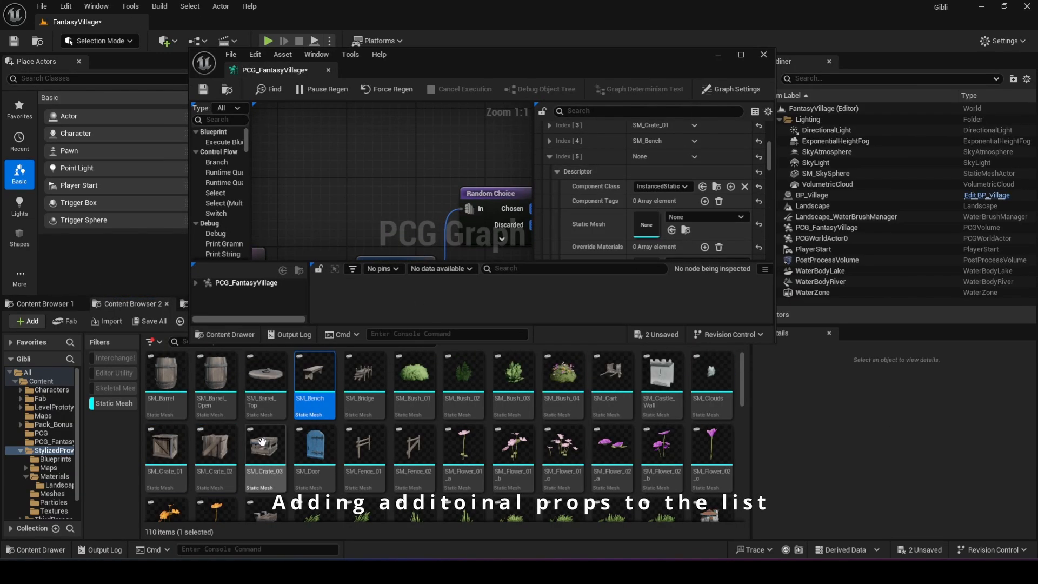
Assign SM_Crate_03 to the Static Mesh Spawner's mesh entry 5, and add another entry with SM_Cart as its mesh.
drag(262, 442, 646, 225)
click(549, 156)
click(704, 156)
click(550, 206)
drag(613, 373, 647, 224)
scroll(595, 216, down, 2)
scroll(630, 417, down, 4)
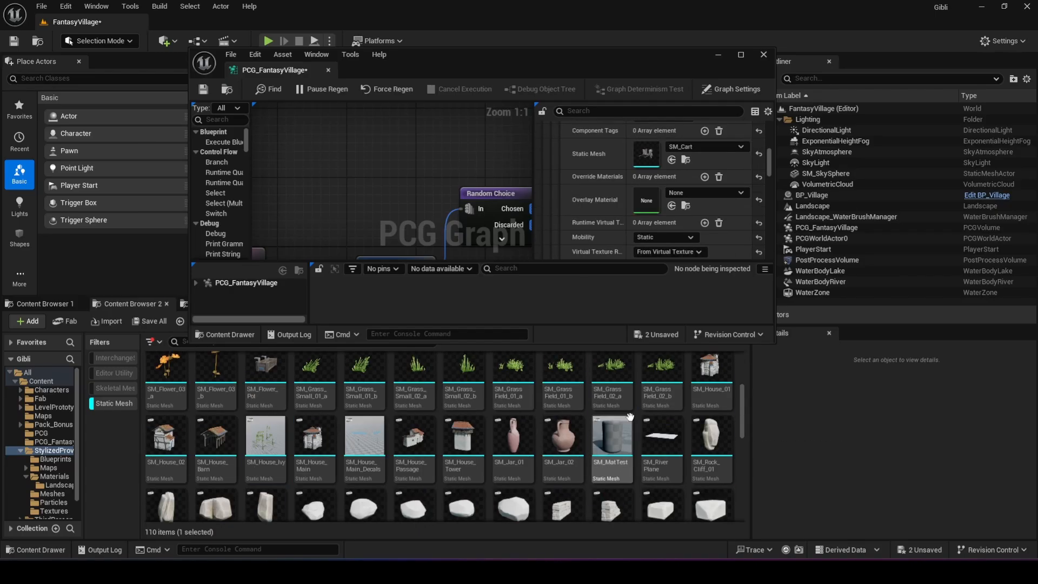
scroll(631, 417, down, 6)
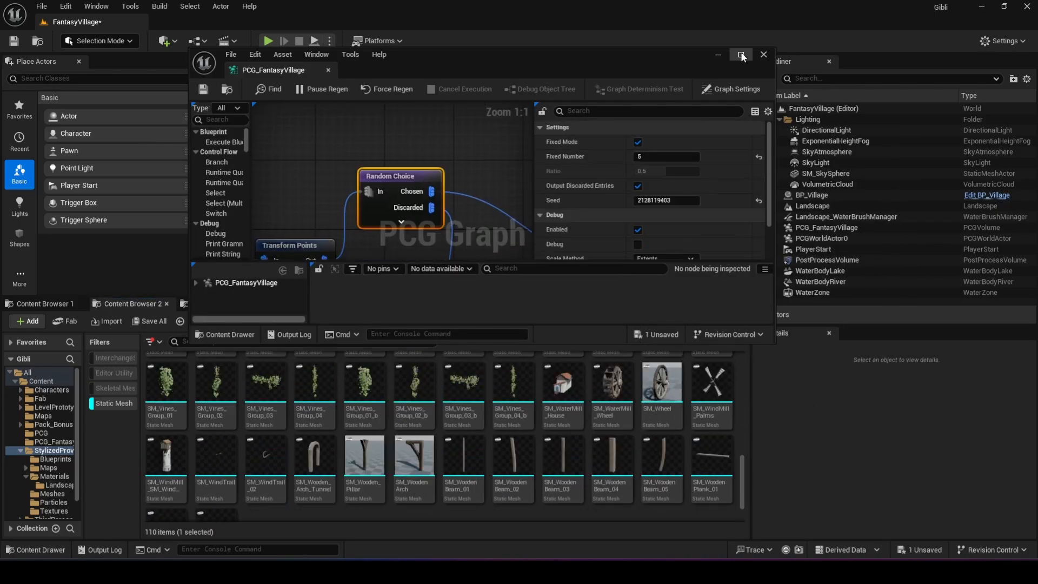
Inspect the placement of the scattered crates, barrels, benches and carts around the village in a full-screen viewport.
click(740, 55)
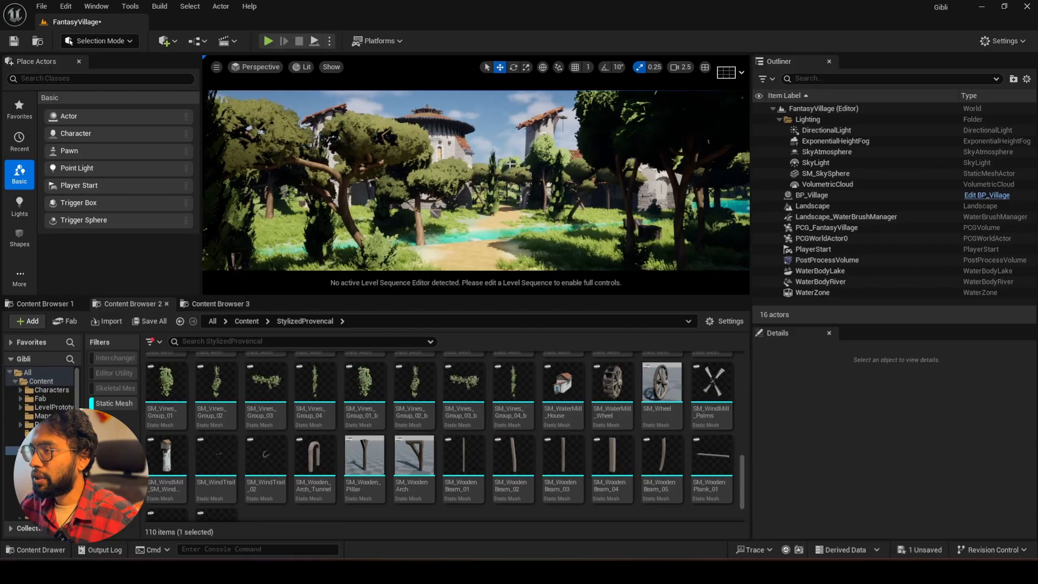
key(F11)
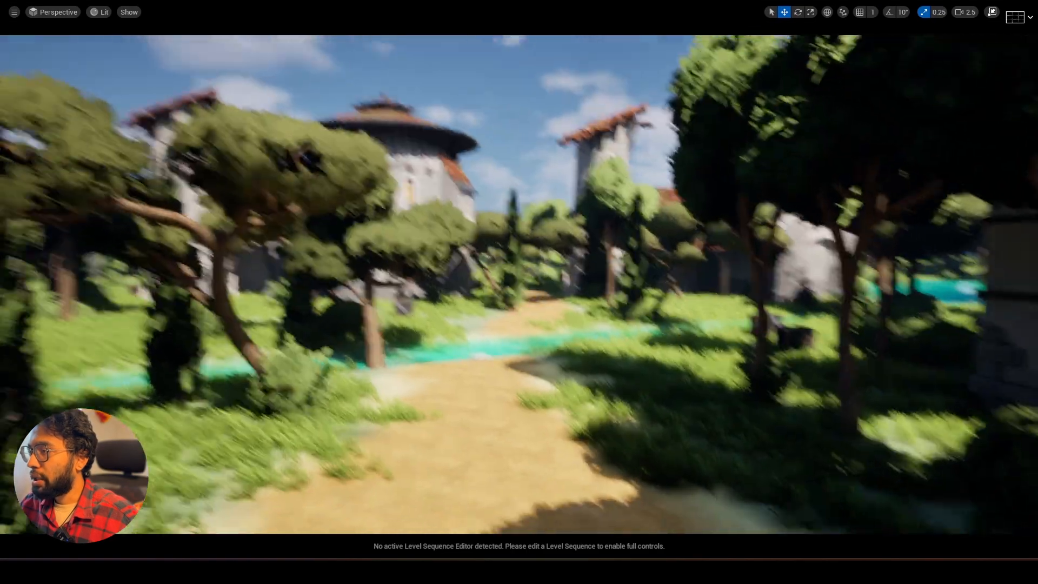
right_drag(519, 285, 543, 287)
scroll(519, 285, down, 3)
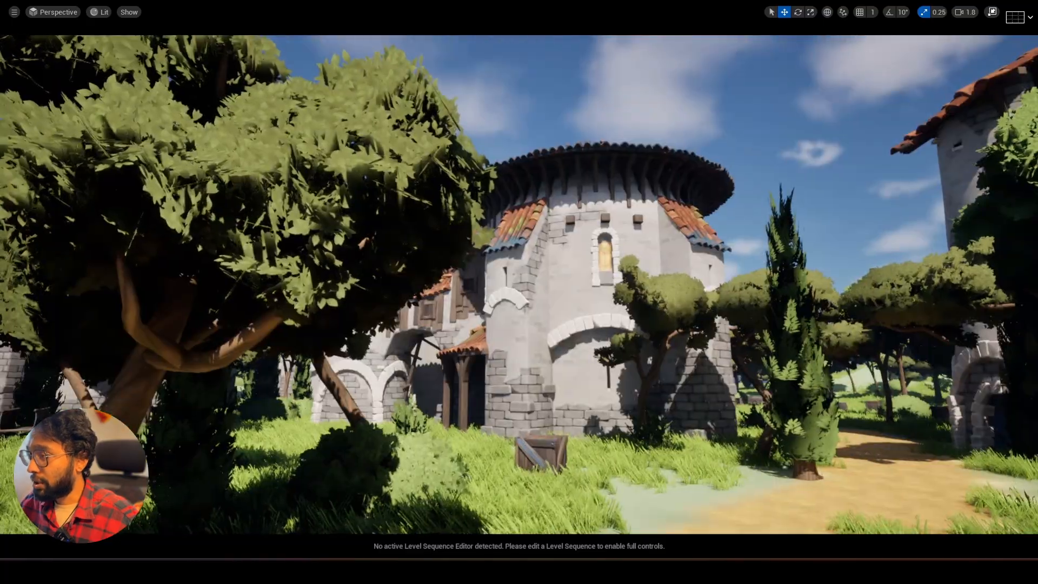
right_drag(544, 287, 803, 338)
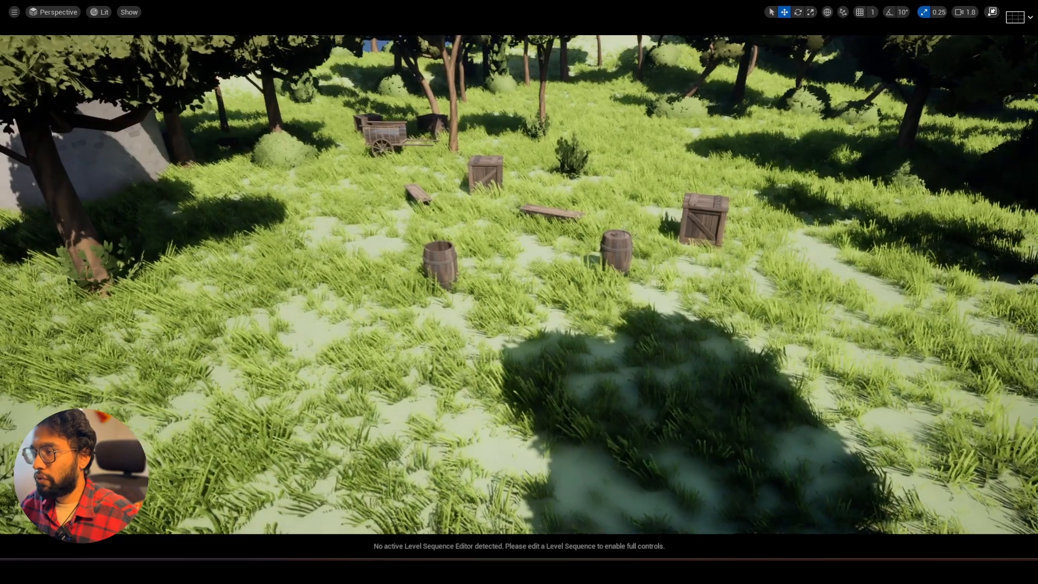
right_drag(519, 292, 422, 288)
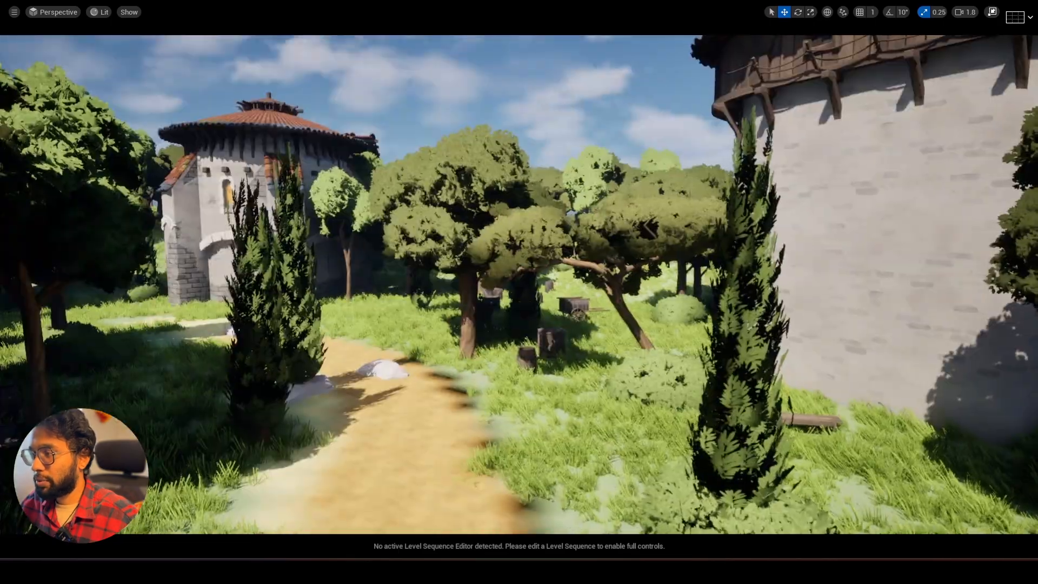
right_drag(519, 292, 338, 270)
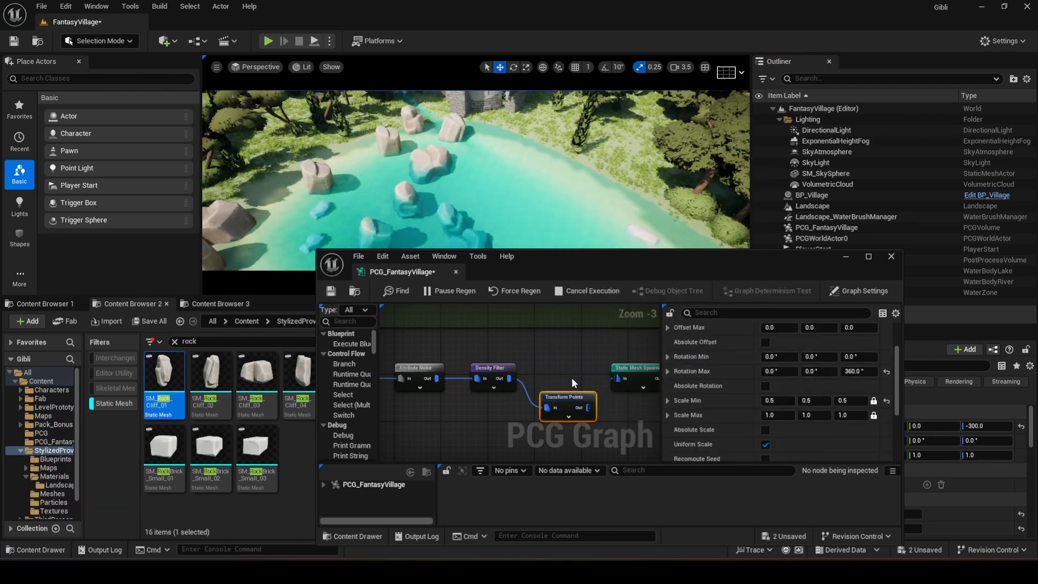
Place the rocks' Transform Points node between the Density Filter and Static Mesh Spawner, enable its debug display, and select the Density Filter.
drag(568, 397, 563, 381)
key(d)
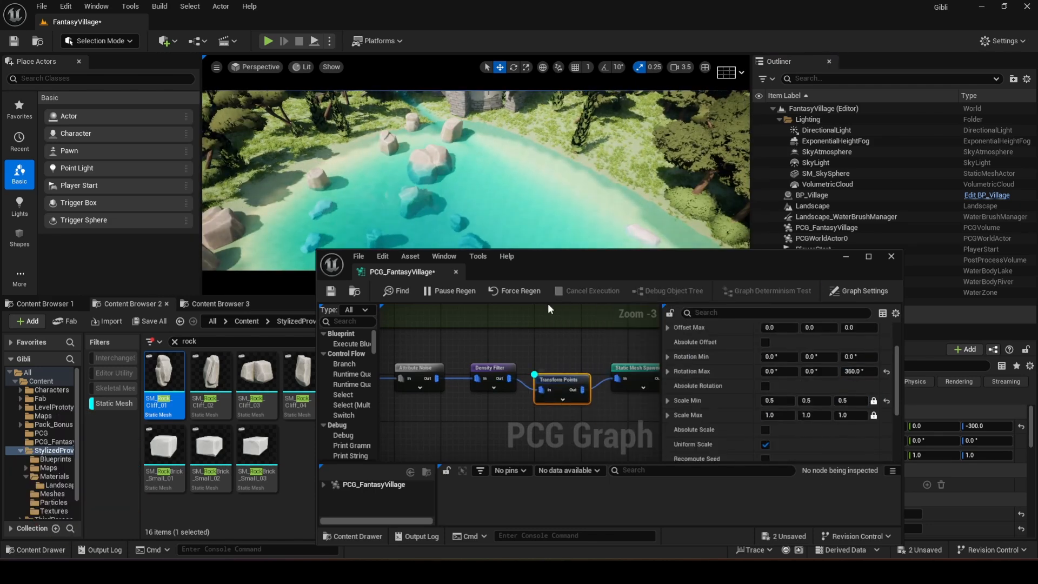
click(551, 341)
mouse_move(543, 206)
right_down()
mouse_move(543, 233)
mouse_move(543, 211)
right_up()
click(491, 368)
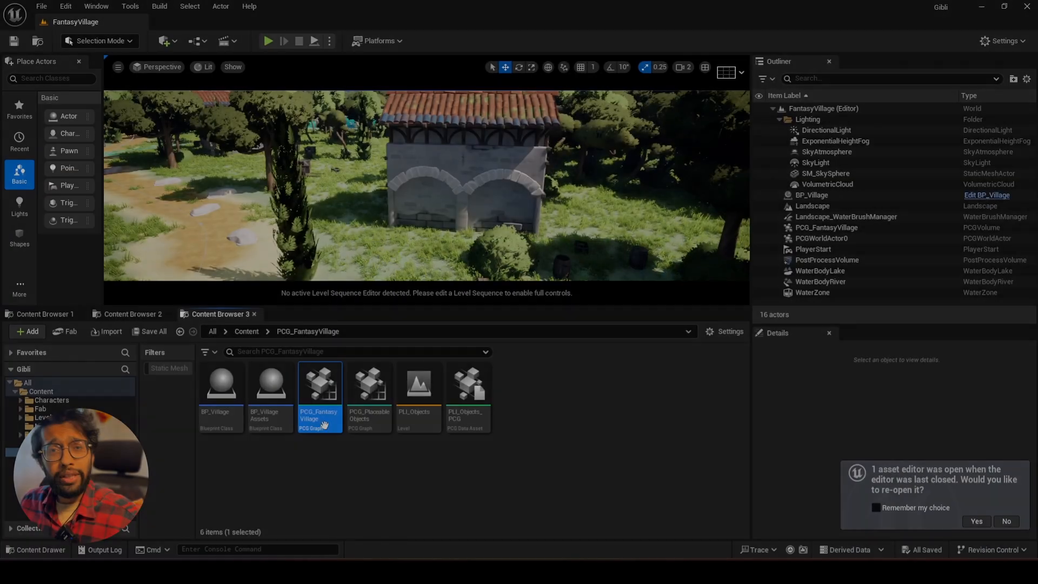
Open the PCG_FantasyVillage graph and look over its node groups.
double_click(324, 421)
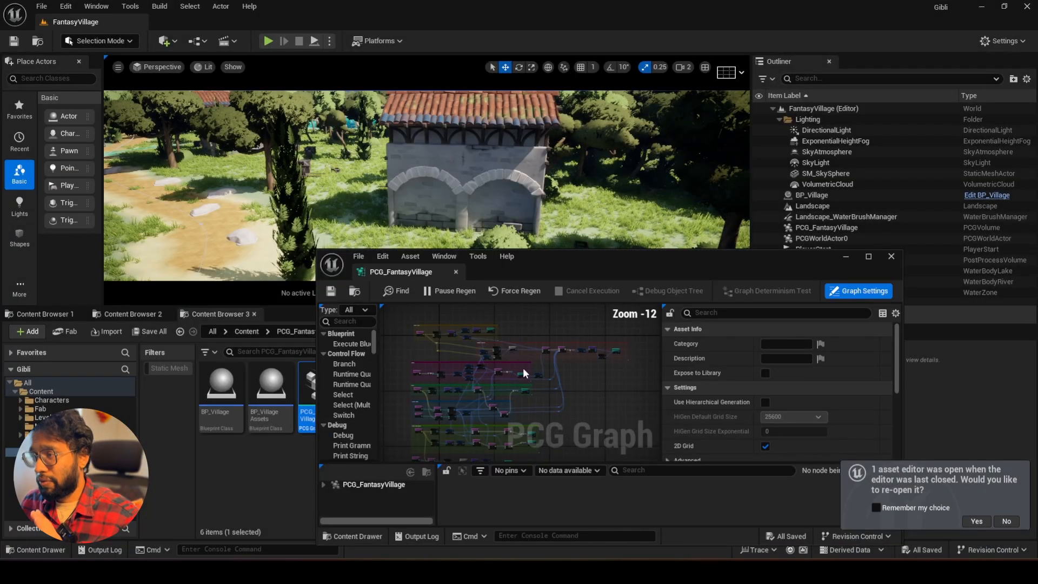
right_drag(528, 387, 557, 313)
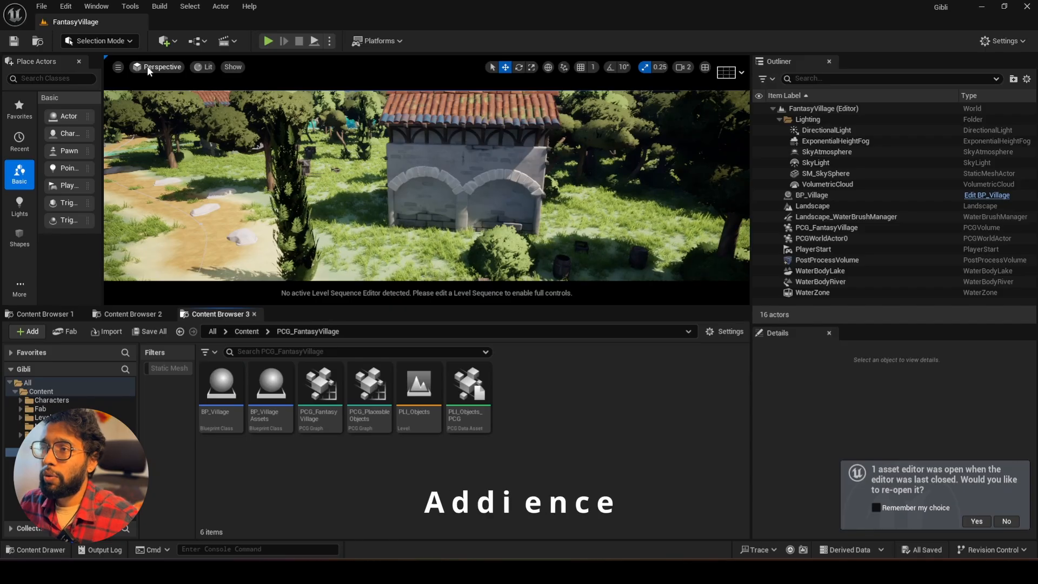
Draw a three-point curved spline as an empty actor in the Top view, using Modeling mode's Draw Spline tool.
click(147, 66)
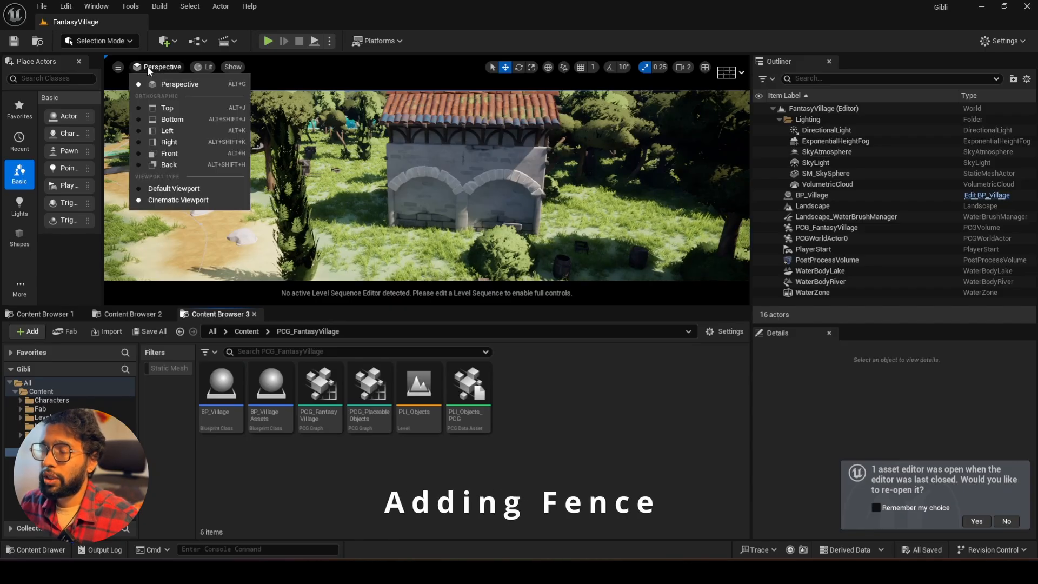
click(171, 109)
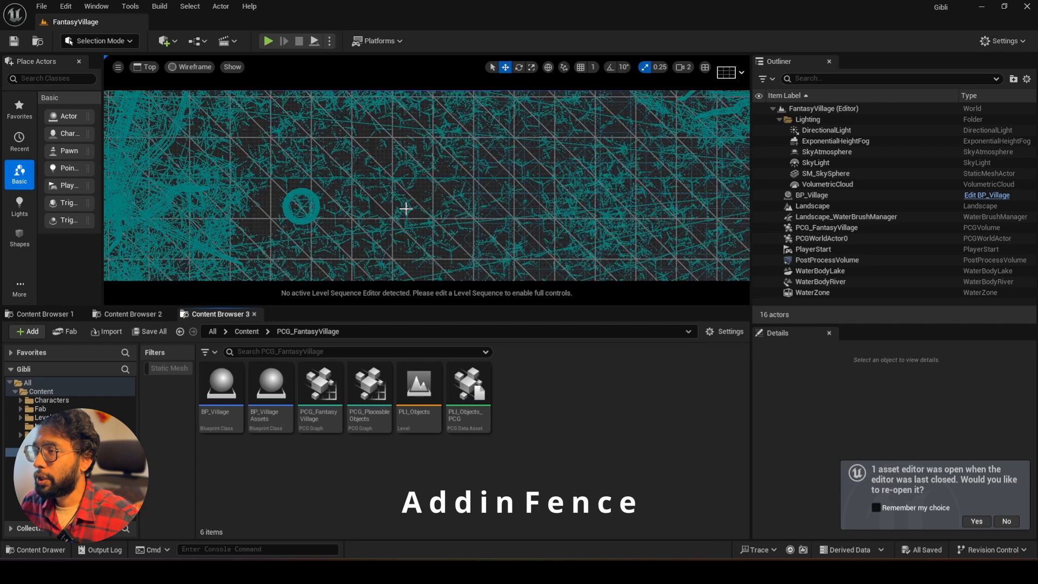
scroll(406, 208, down, 7)
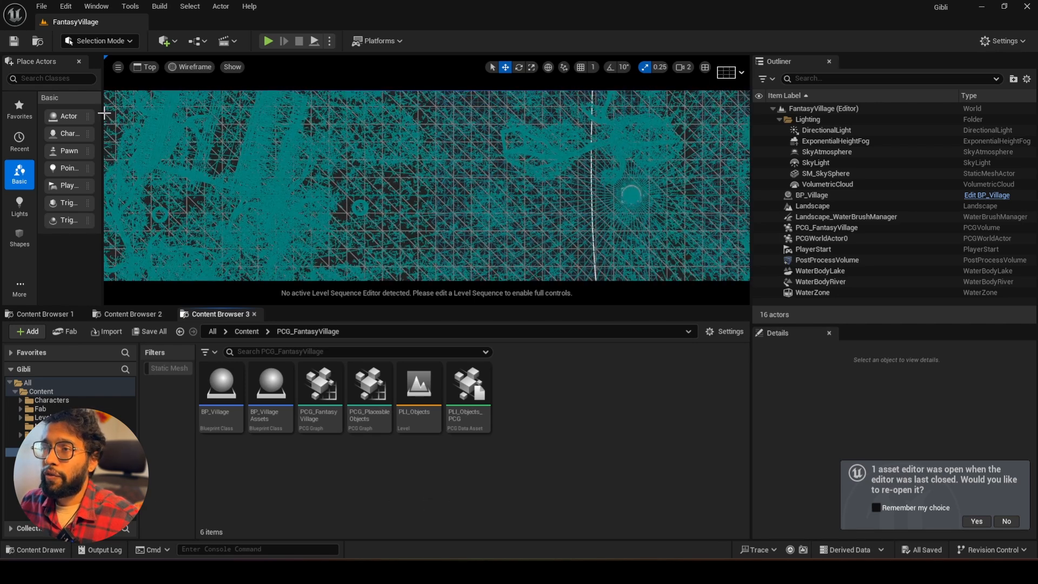
drag(103, 114, 210, 136)
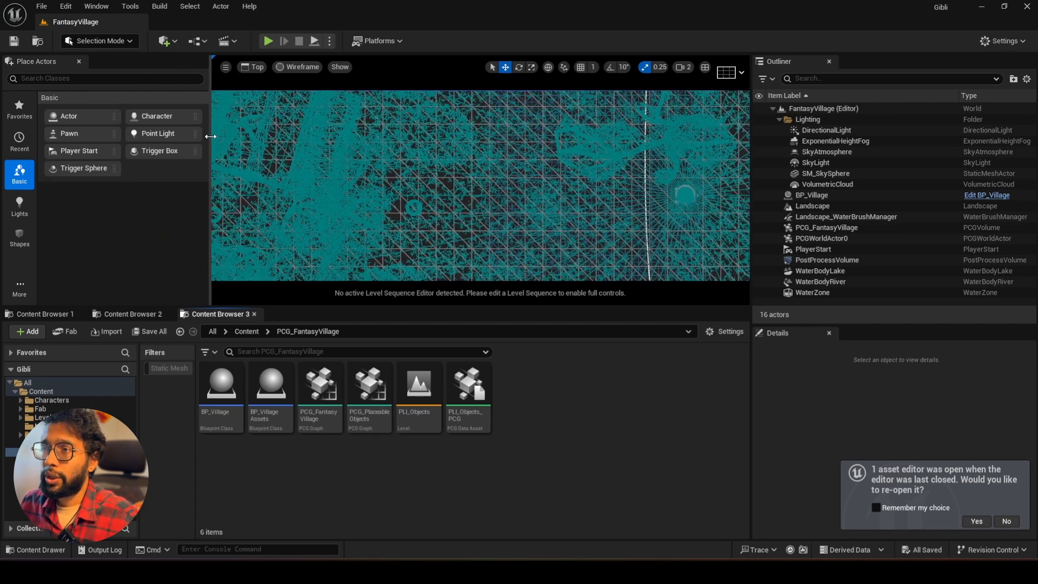
click(109, 41)
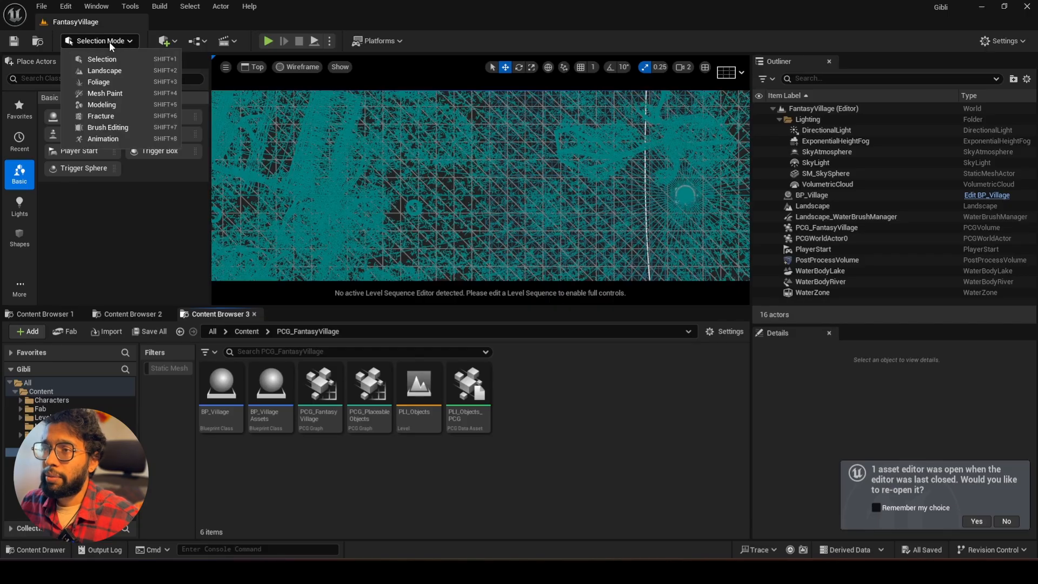
click(108, 106)
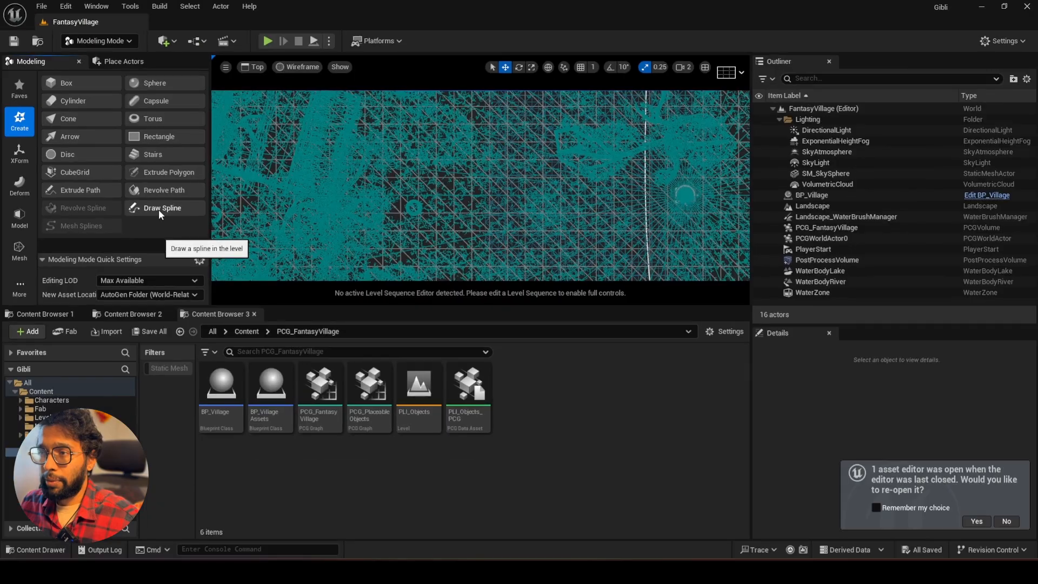
click(527, 289)
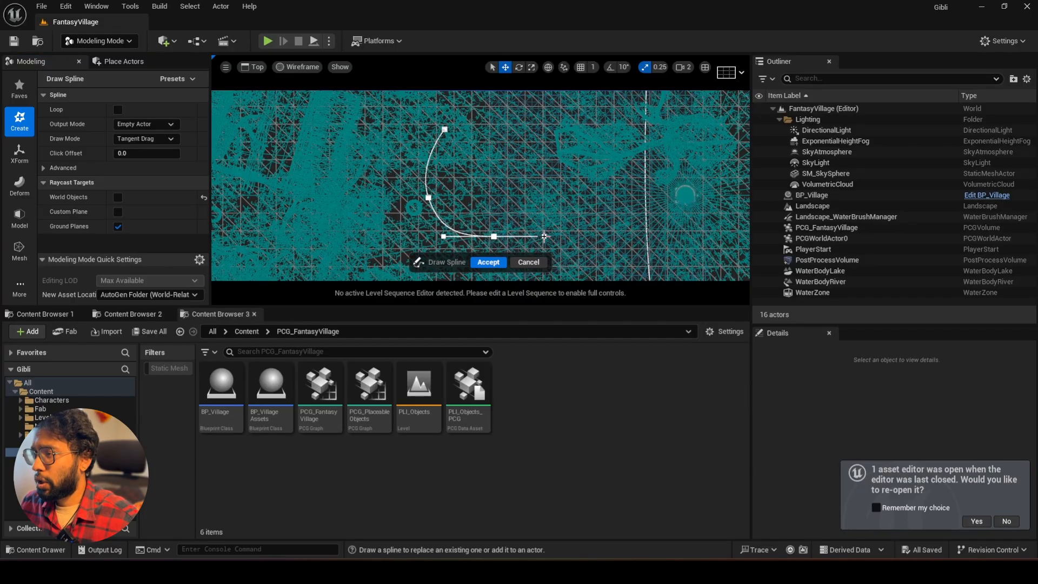
click(489, 262)
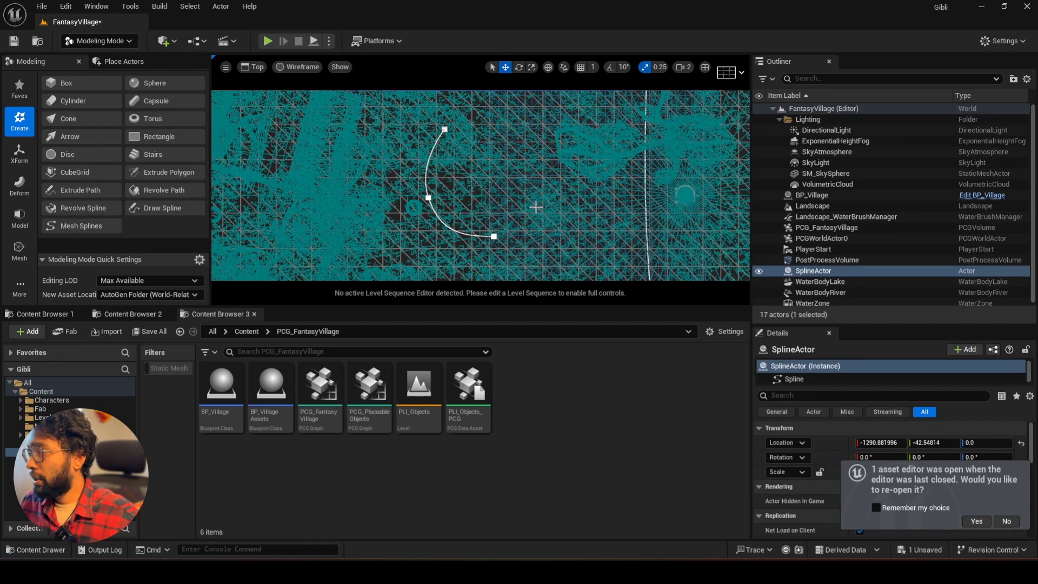
Rename the new spline actor to FenceSpline and give it the actor tag Fence.
click(810, 272)
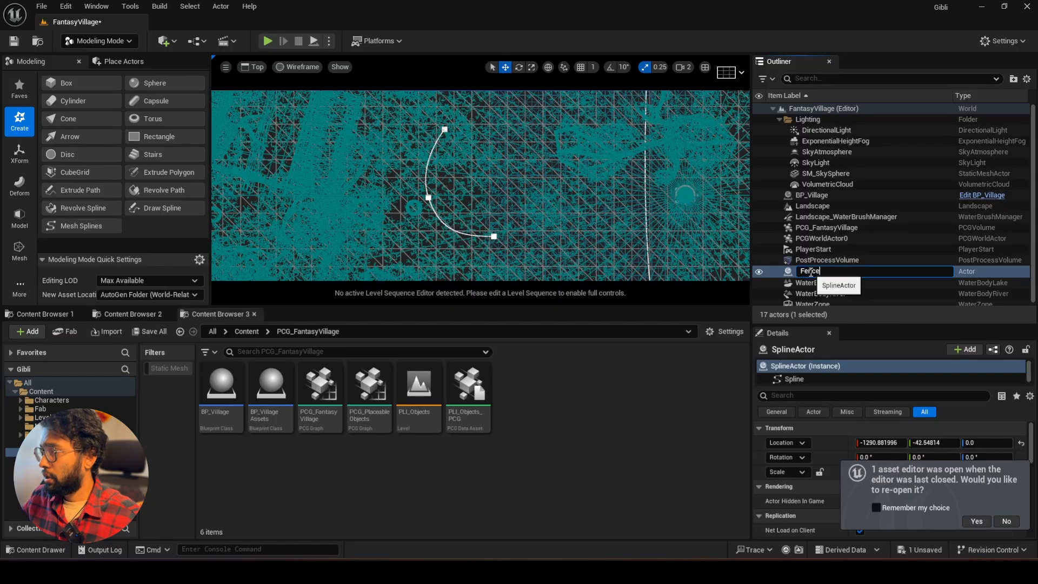
key(Return)
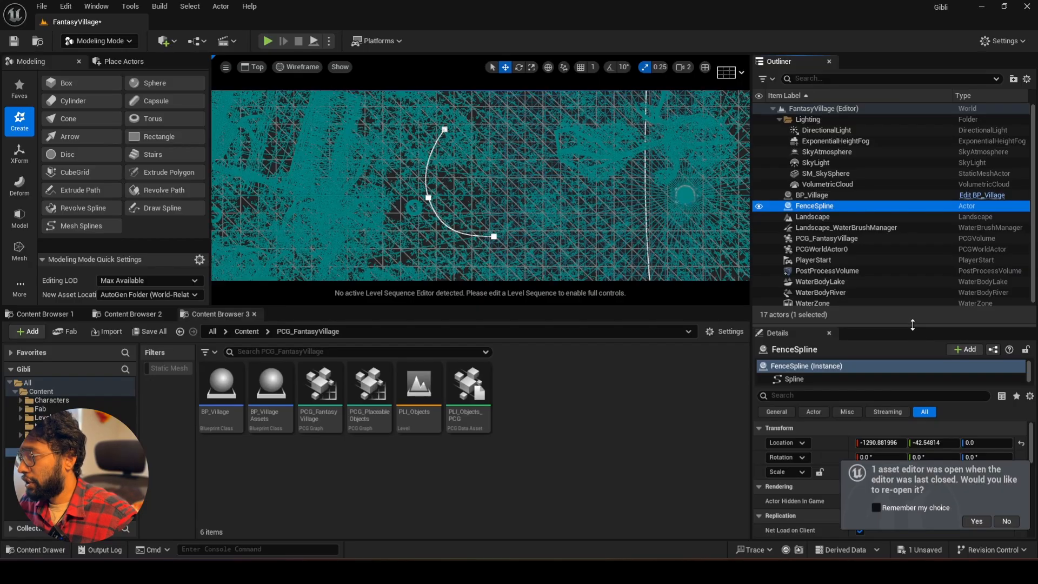
drag(914, 325, 915, 255)
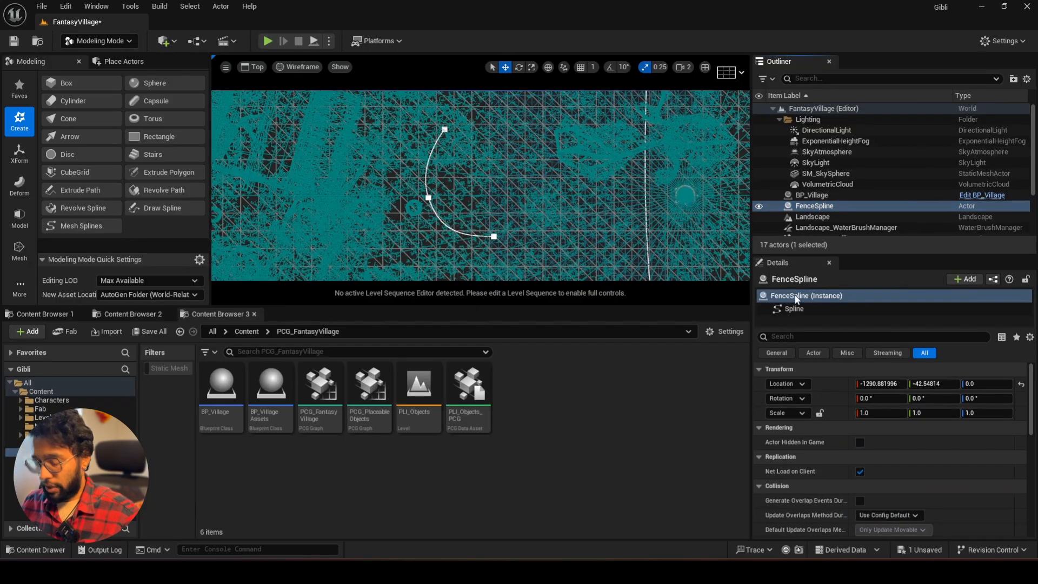
click(792, 336)
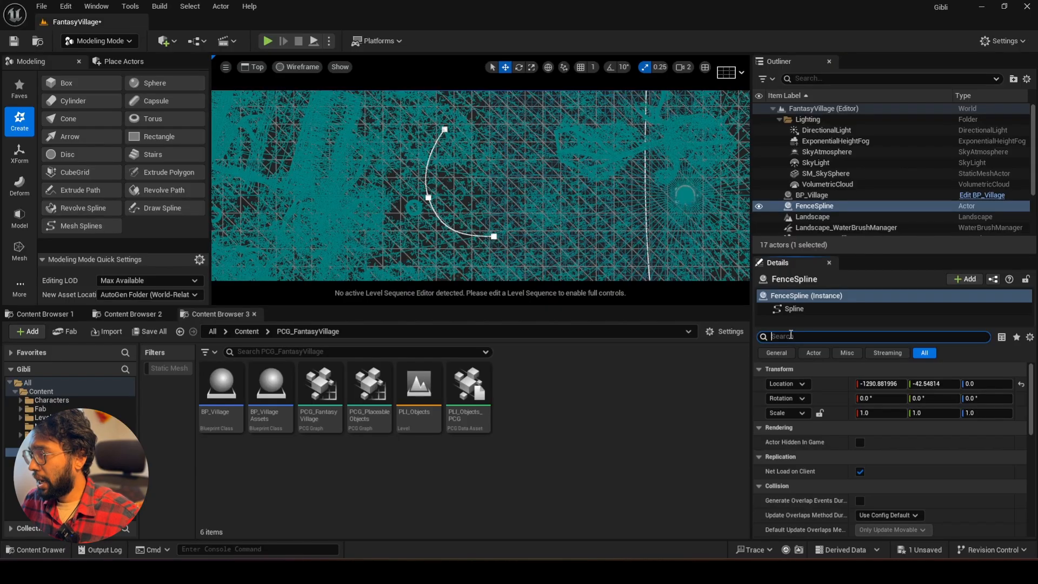
text(tag)
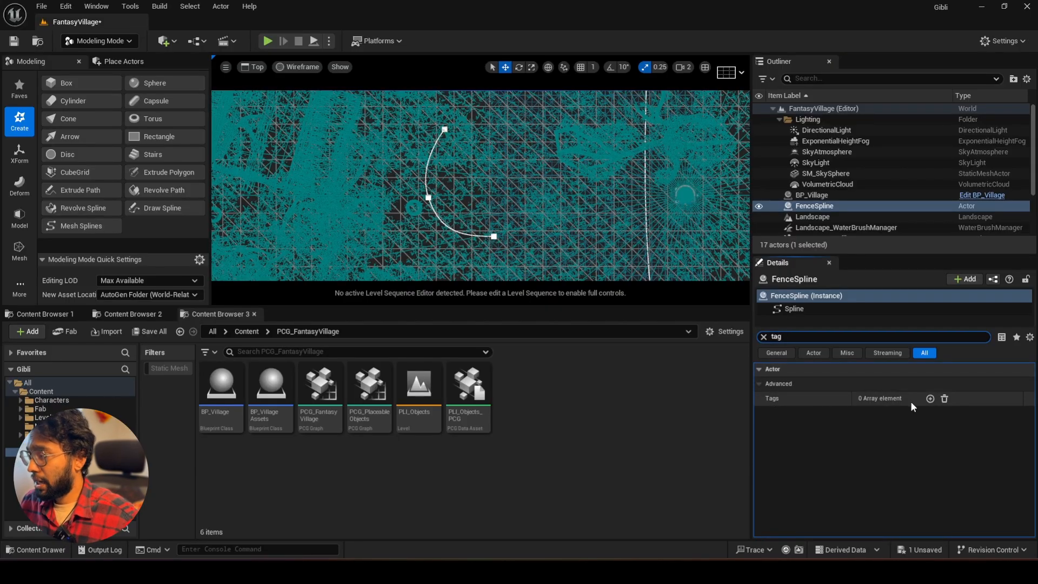
click(931, 399)
click(881, 413)
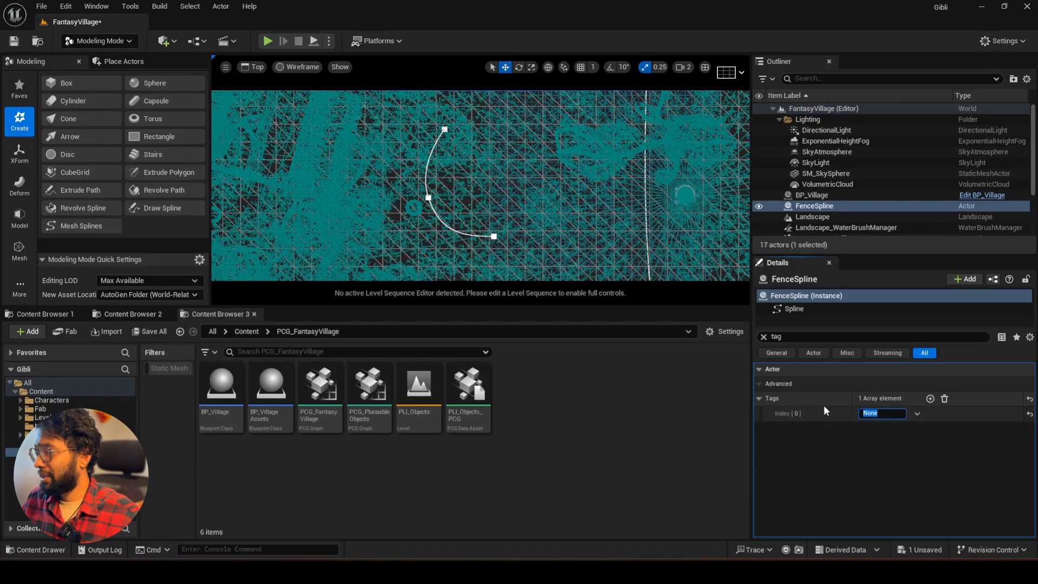
text(Fence)
key(ctrl+a)
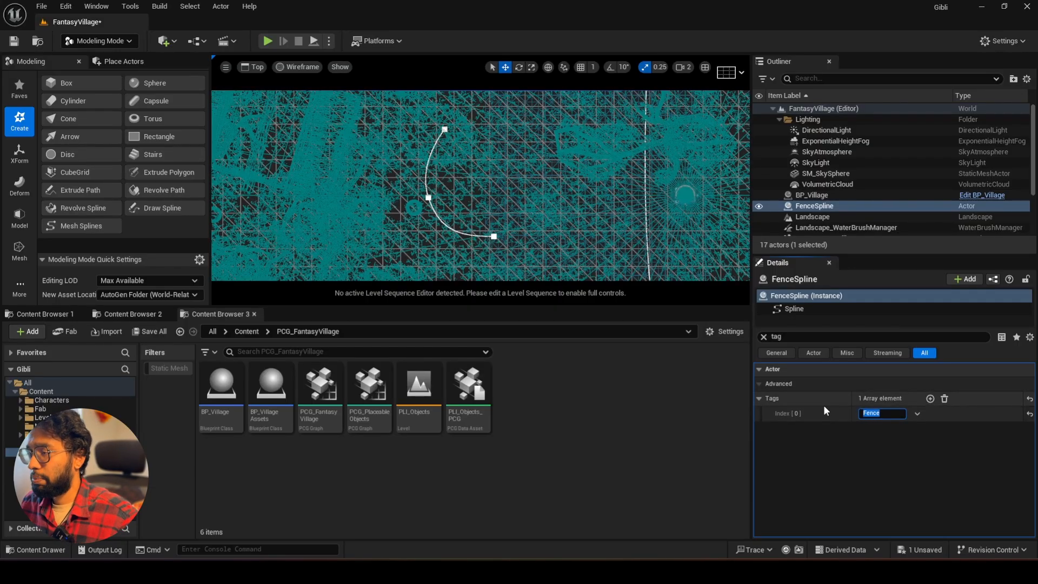
Return the viewport to Perspective, and select the FenceSpline actor with the village seen from above.
click(251, 65)
click(265, 83)
key(s)
right_drag(441, 175, 409, 198)
scroll(441, 175, up, 3)
key(w)
click(805, 196)
double_click(809, 206)
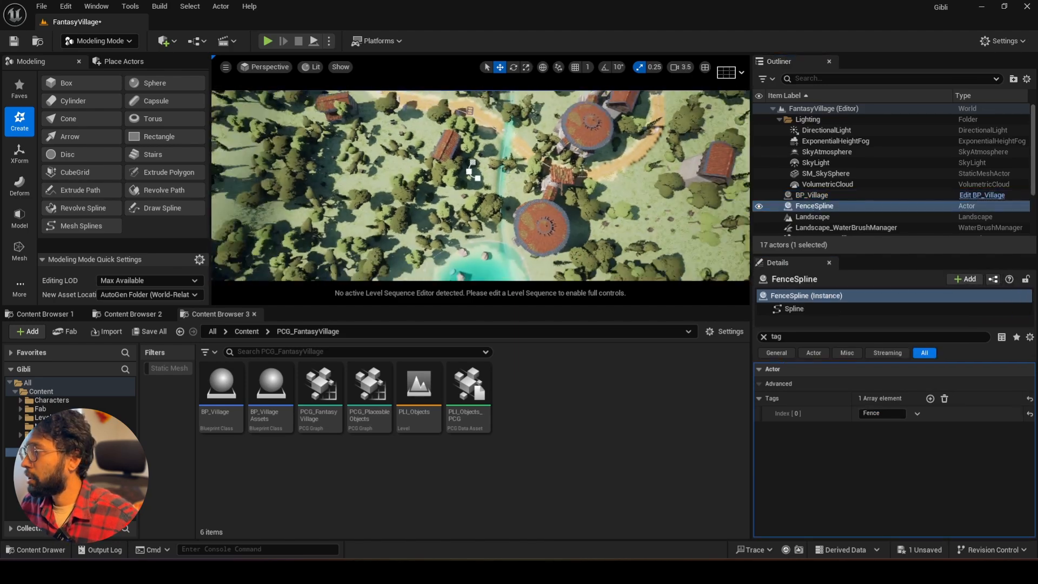
click(802, 216)
click(800, 206)
right_drag(709, 212, 544, 214)
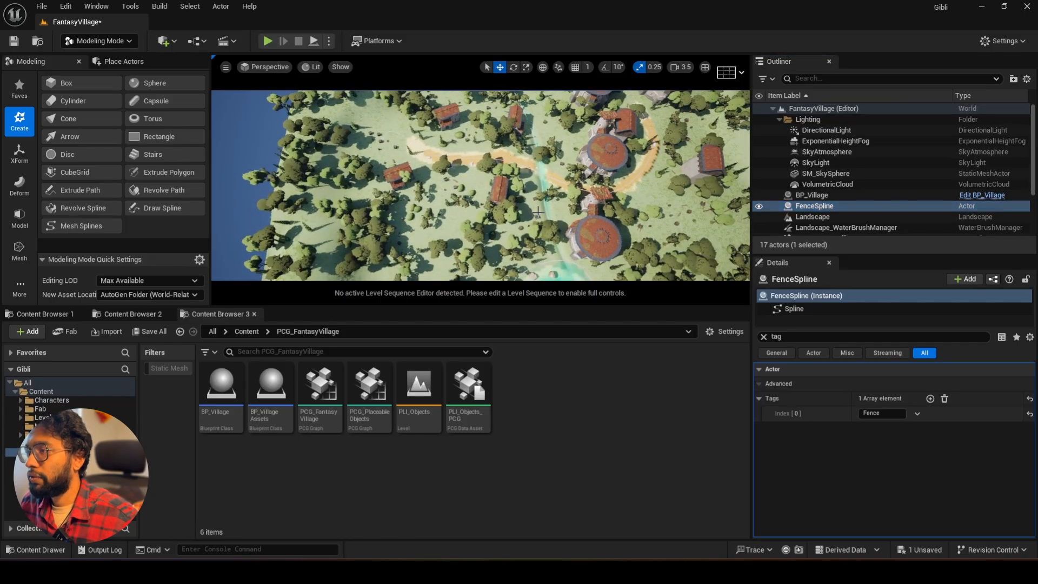
Move the FenceSpline actor beside the house near the path's end, at about X -5939, Y -2550.
key(g)
drag(463, 179, 435, 180)
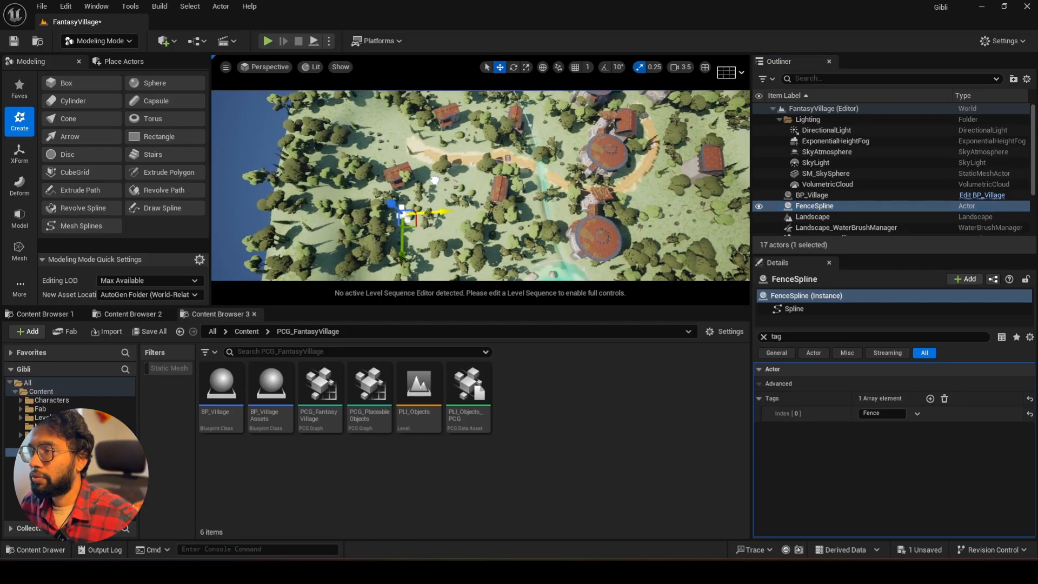
key(f)
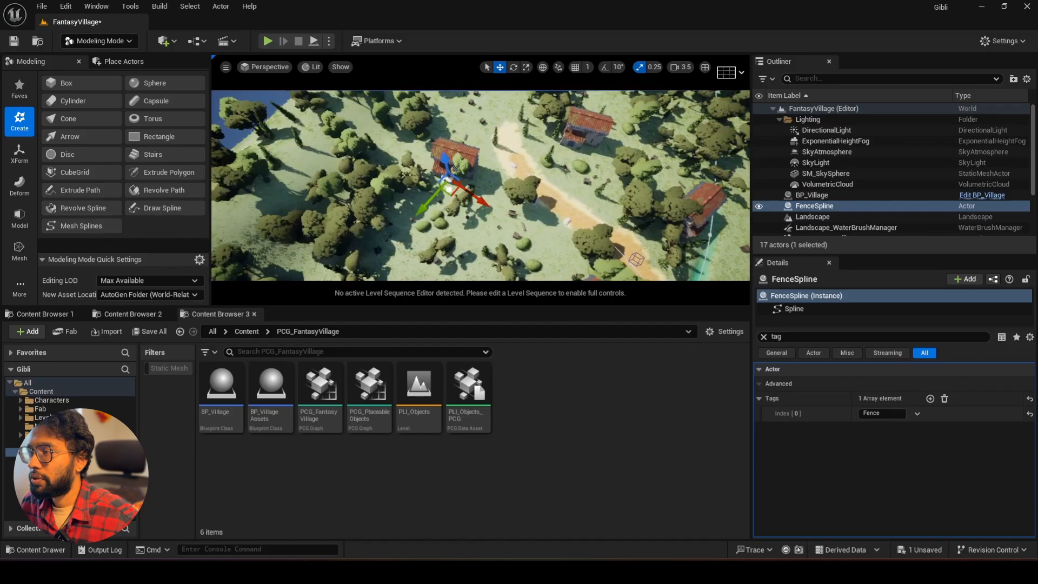
right_drag(356, 204, 356, 204)
drag(356, 204, 451, 216)
Clear FenceSpline's property search filter and open the PCG_FantasyVillage graph.
click(764, 337)
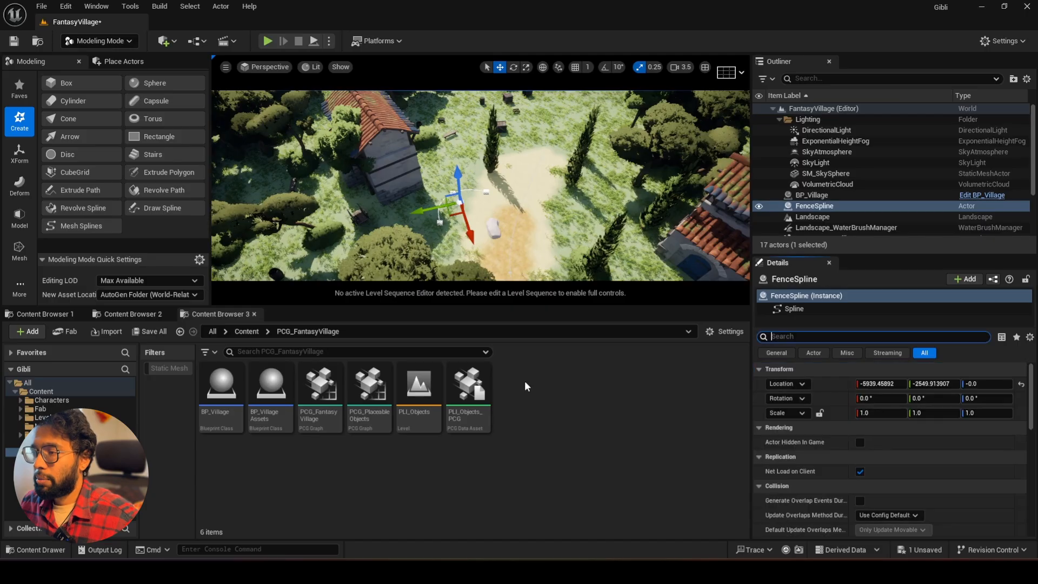
double_click(317, 414)
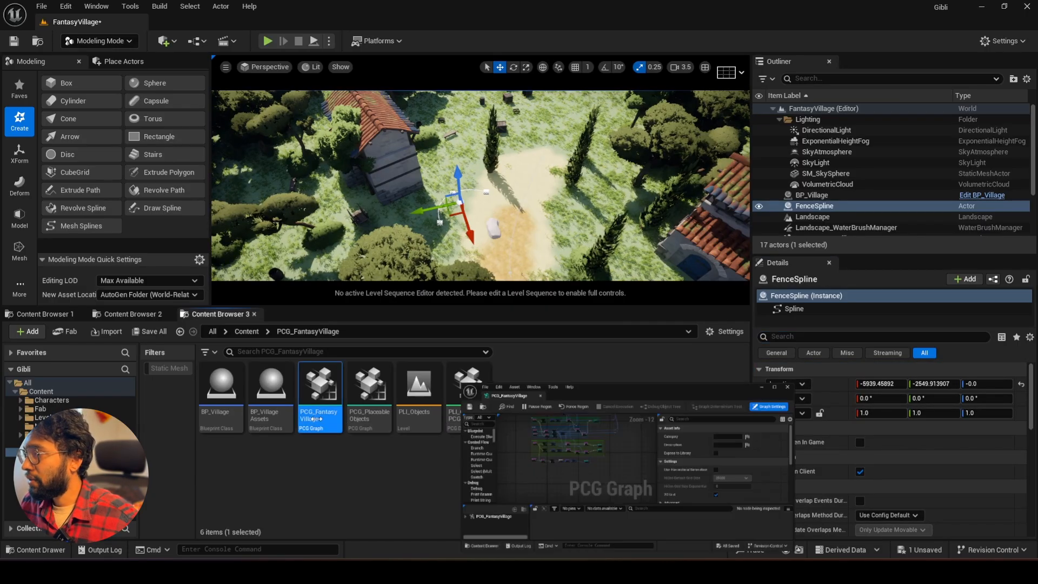
Enclose the lake rock spawning node chain in a comment titled Lake Rocks and align it below the Grass And bushes group.
click(869, 258)
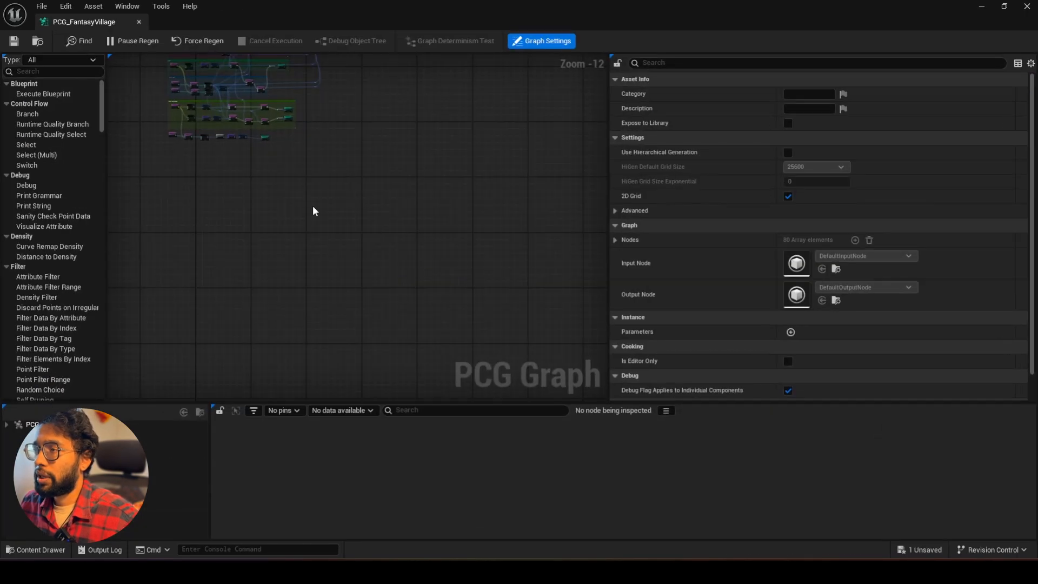
scroll(234, 188, up, 6)
right_drag(314, 183, 348, 297)
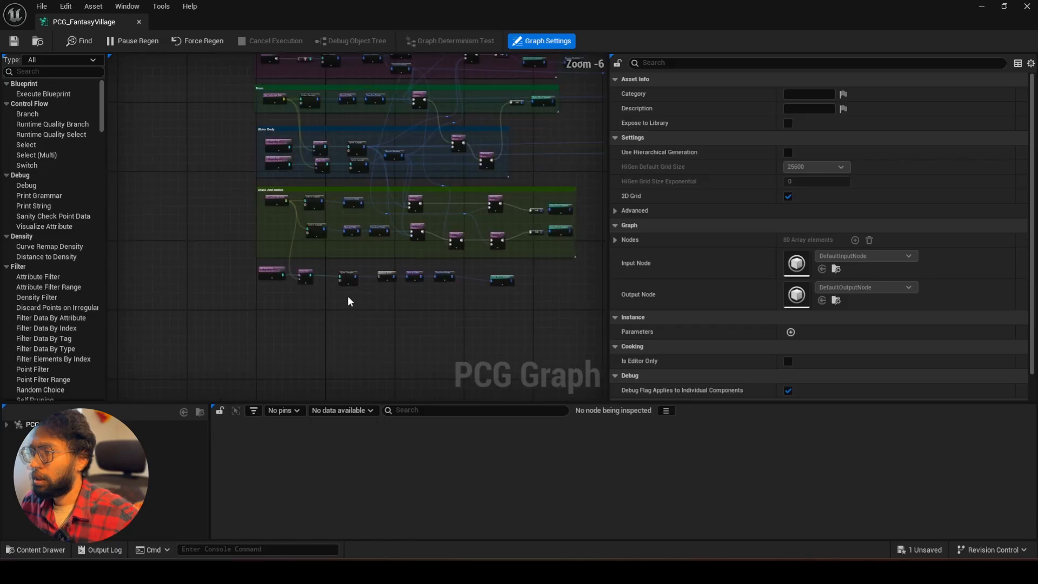
click(626, 257)
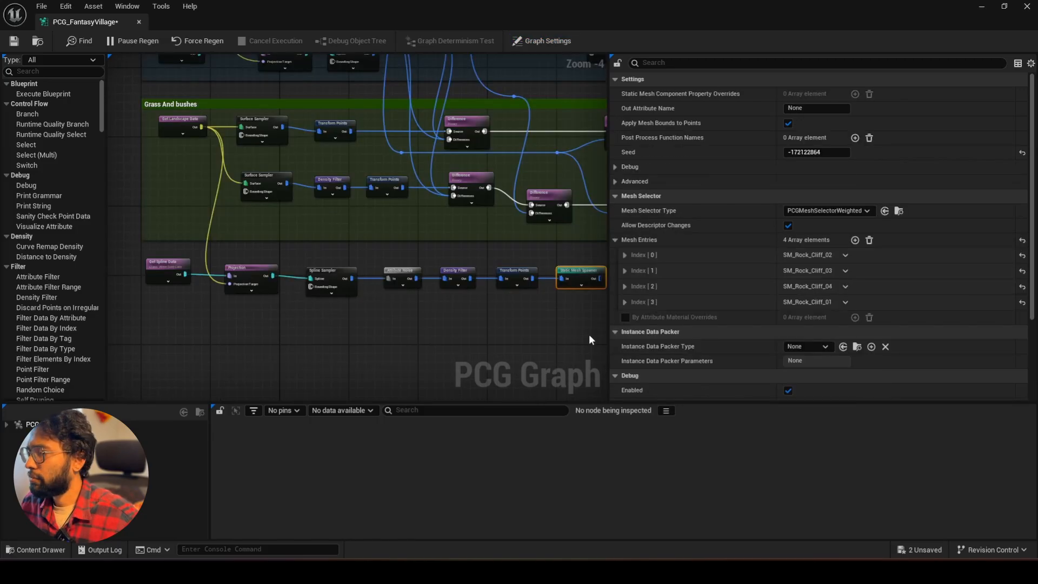
drag(589, 335, 173, 252)
text(c)
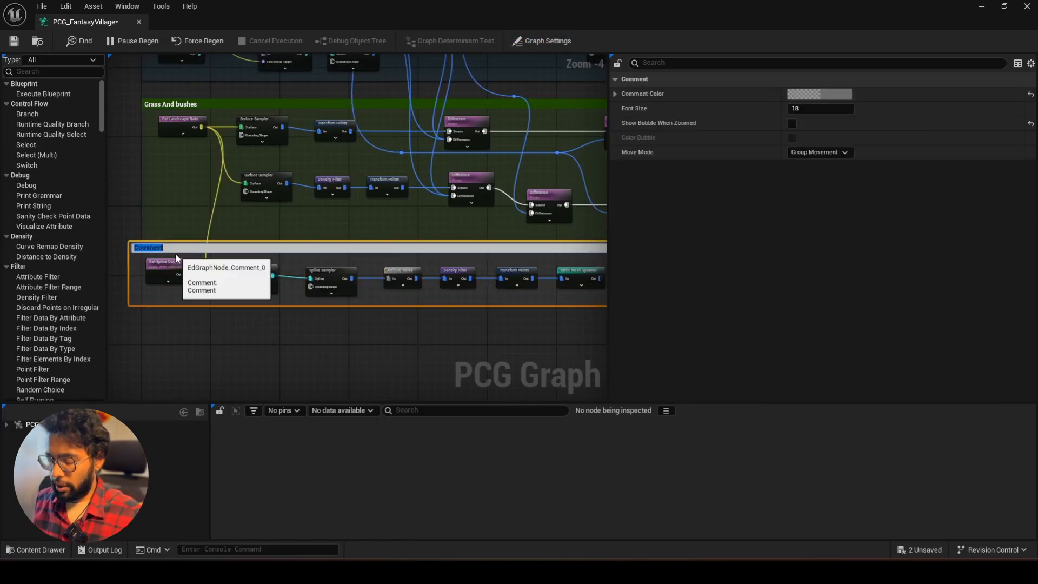
text(Lake Roc)
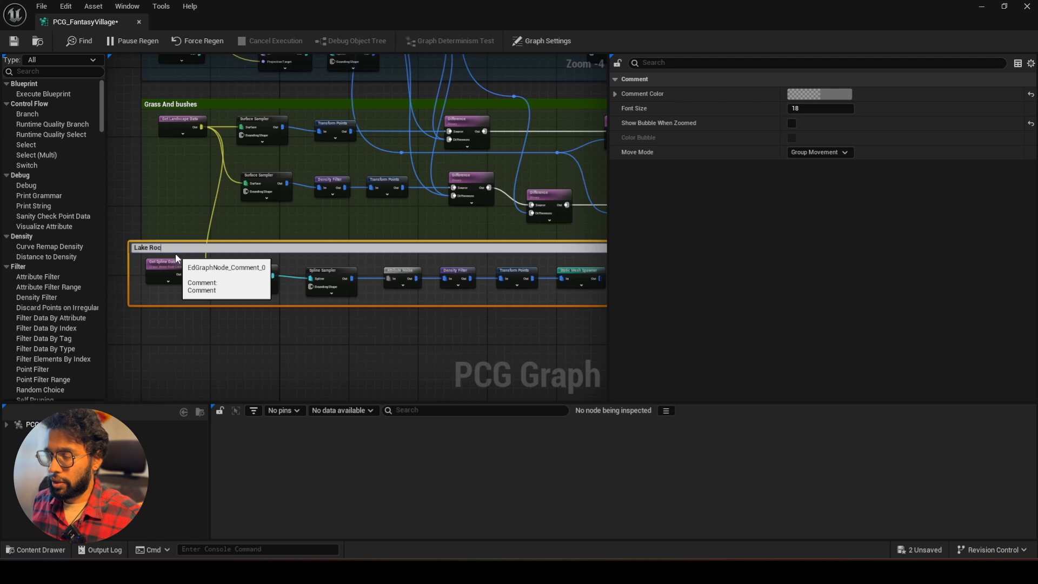
text(ks)
key(Return)
drag(208, 249, 228, 254)
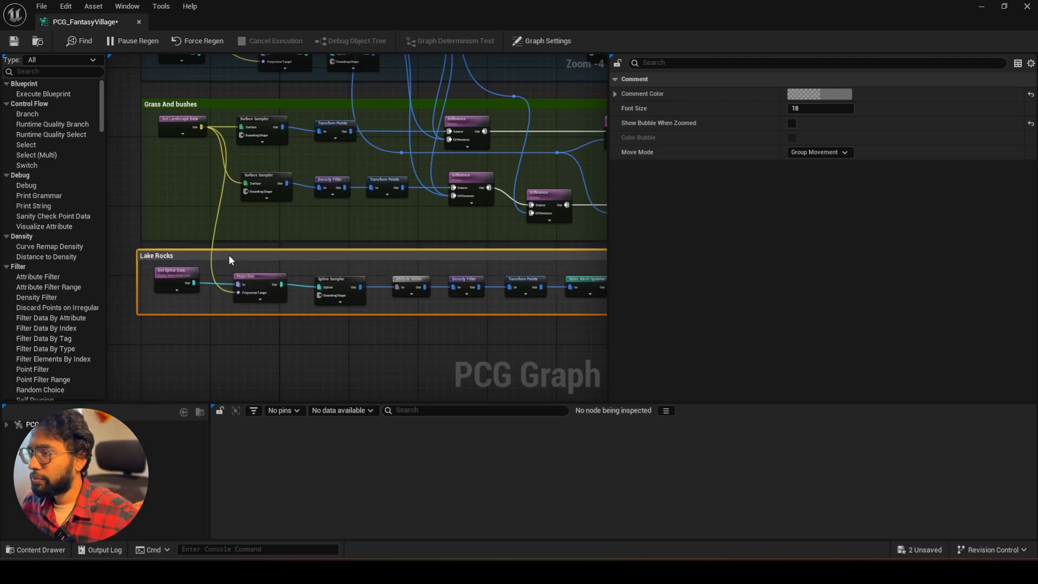
Add a Get Spline Data node and place it just below the Lake Rocks group.
right_click(229, 348)
text(get)
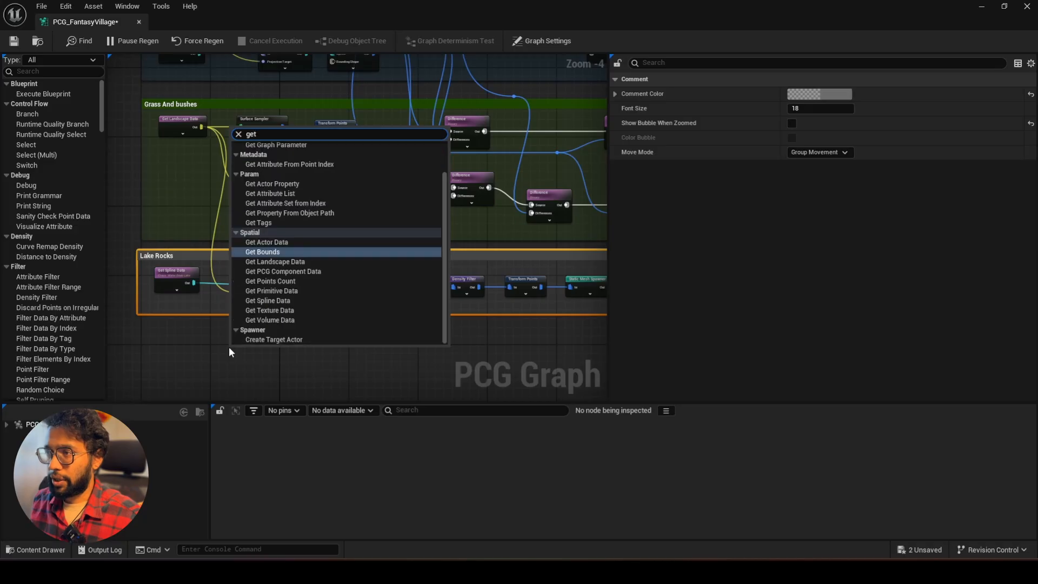
text( spli)
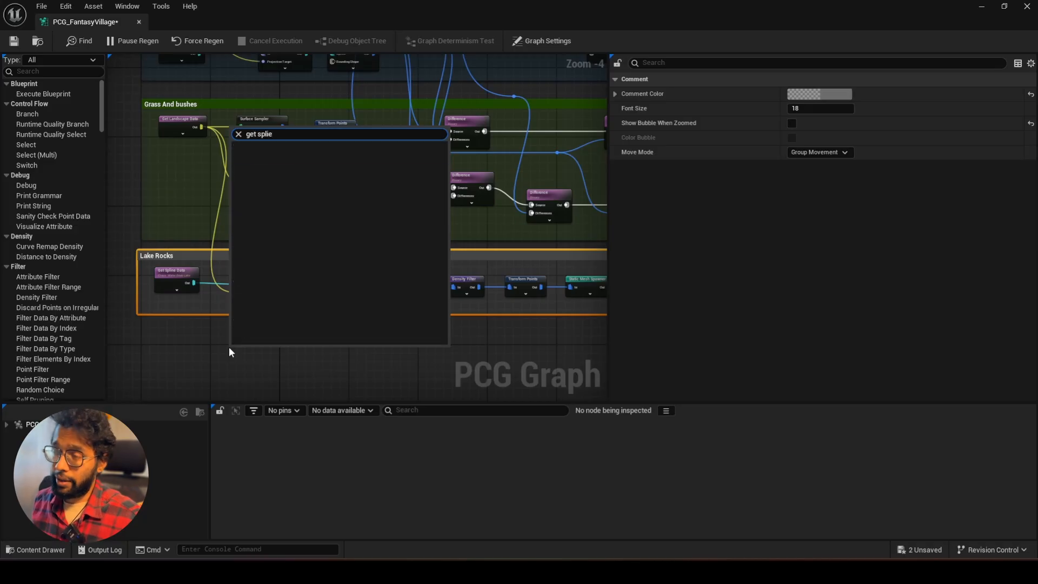
key(Return)
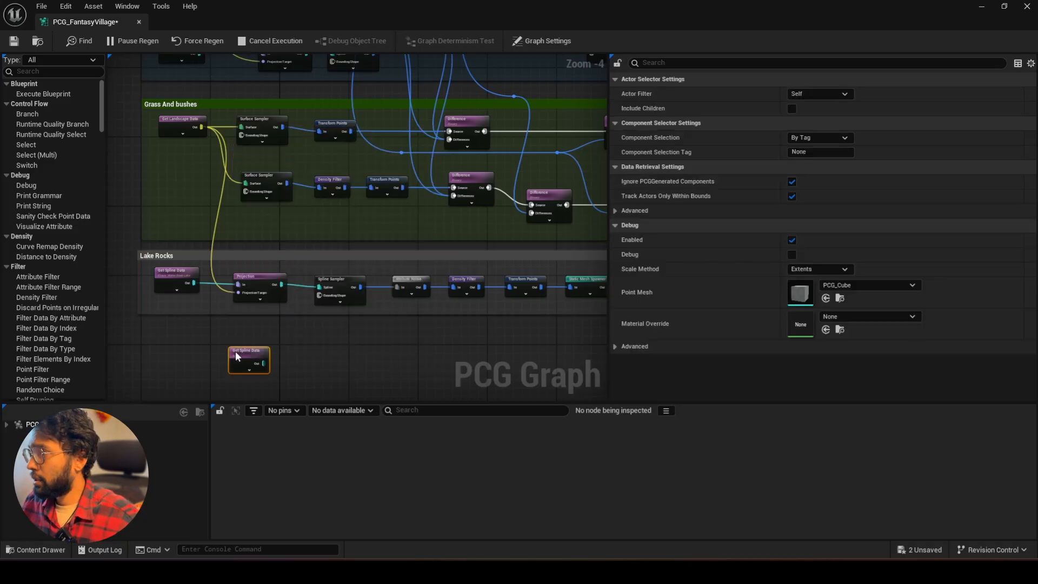
drag(237, 354, 172, 337)
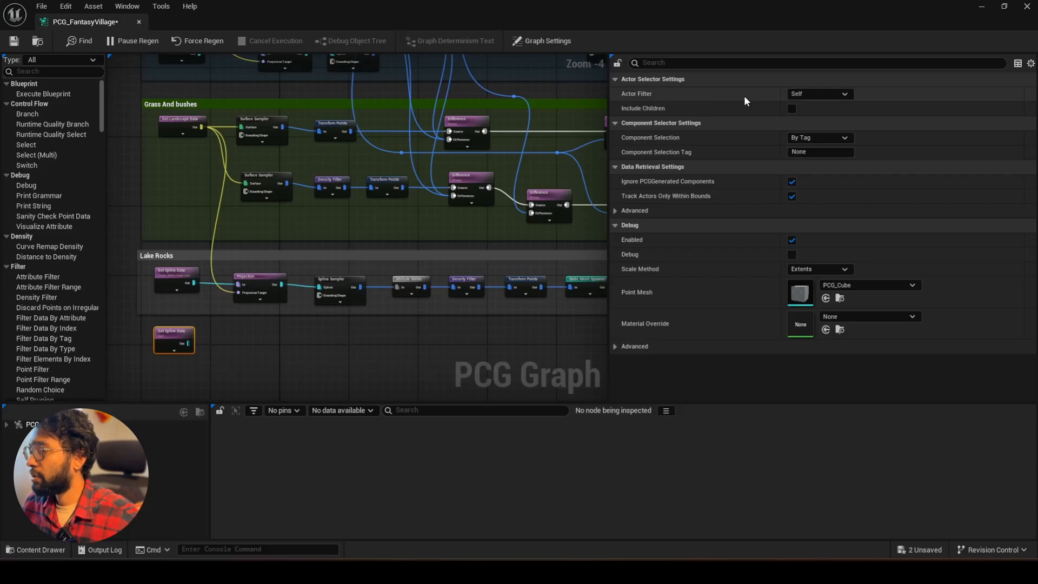
Make the new Get Spline Data node search All World Actors by the actor tag Fence.
click(798, 92)
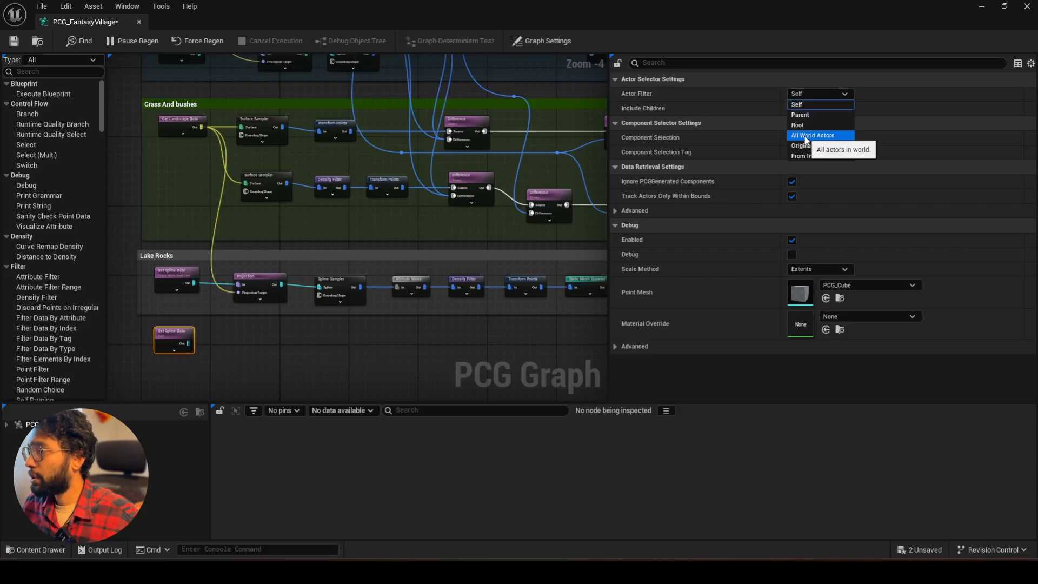
click(803, 136)
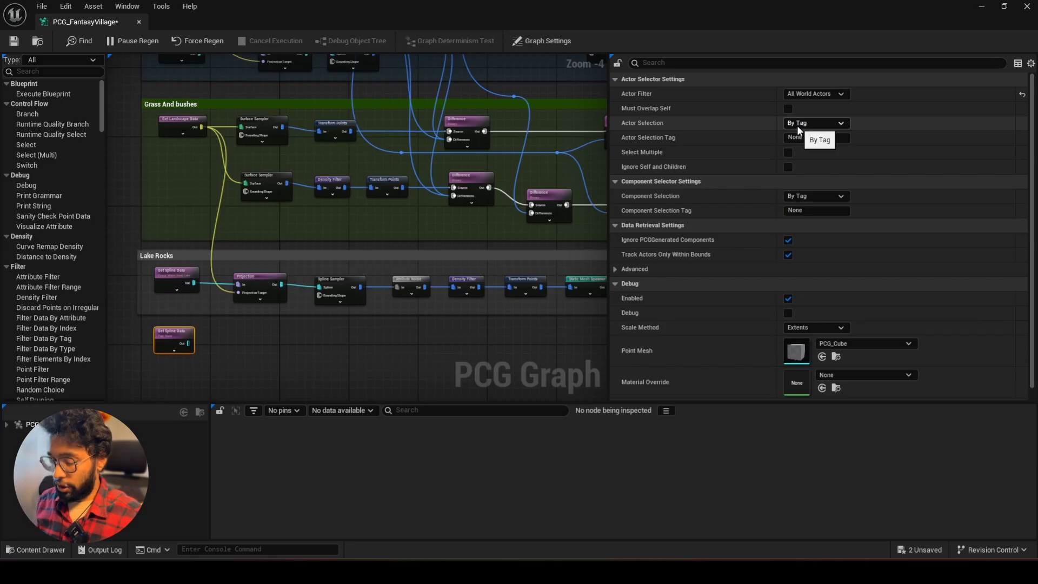
click(812, 138)
text(Fence)
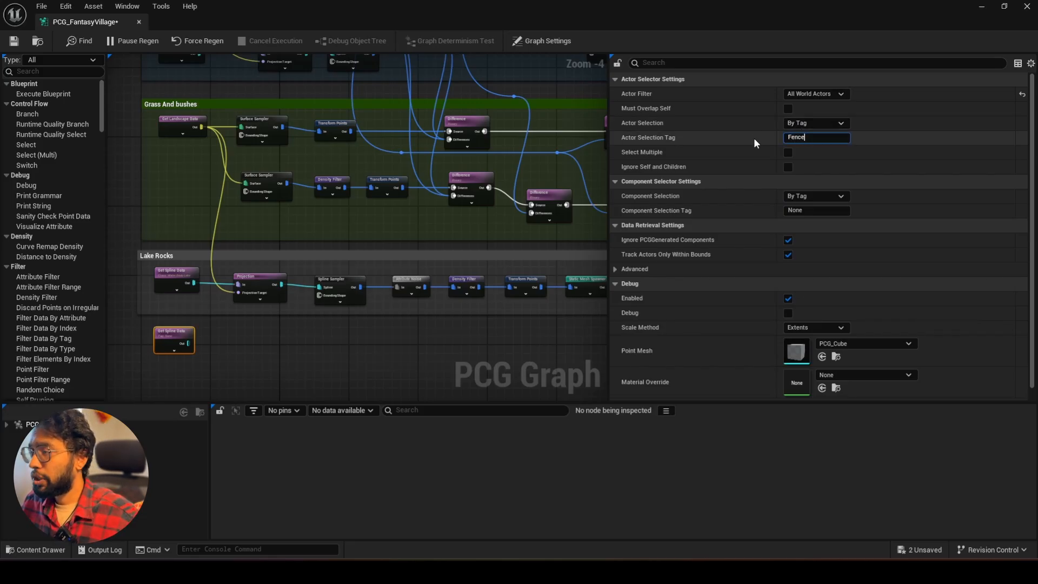
key(Return)
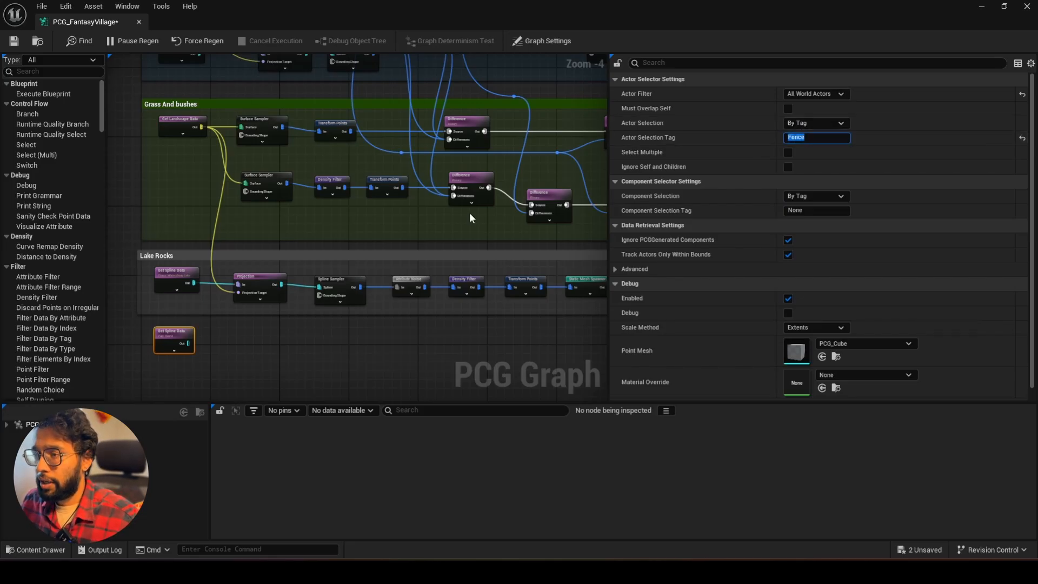
Add a Projection node fed by the output of the Fence Get Spline Data node.
scroll(125, 350, up, 4)
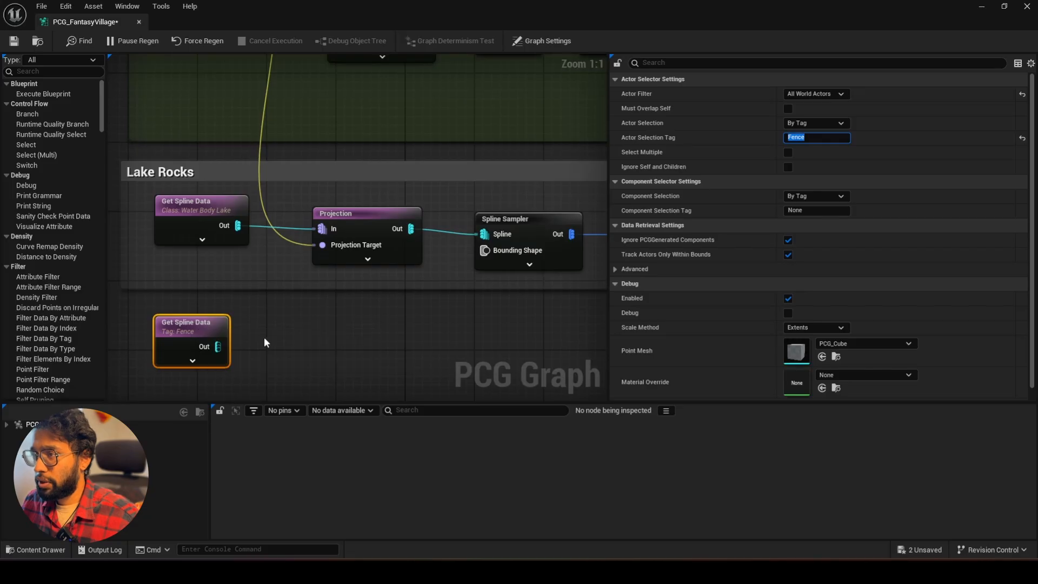
right_drag(264, 336, 252, 302)
drag(180, 316, 282, 309)
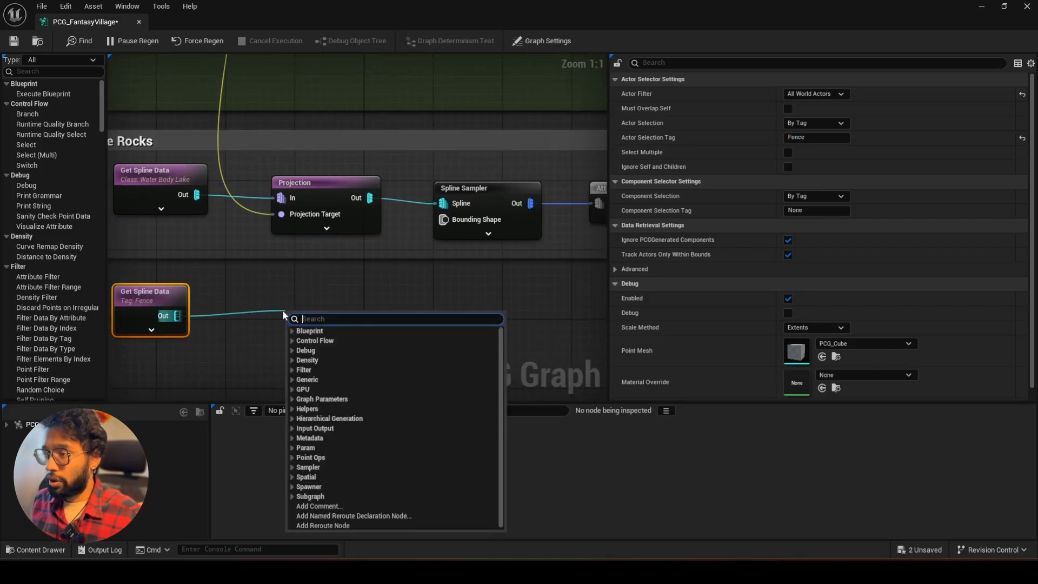
text(splineine)
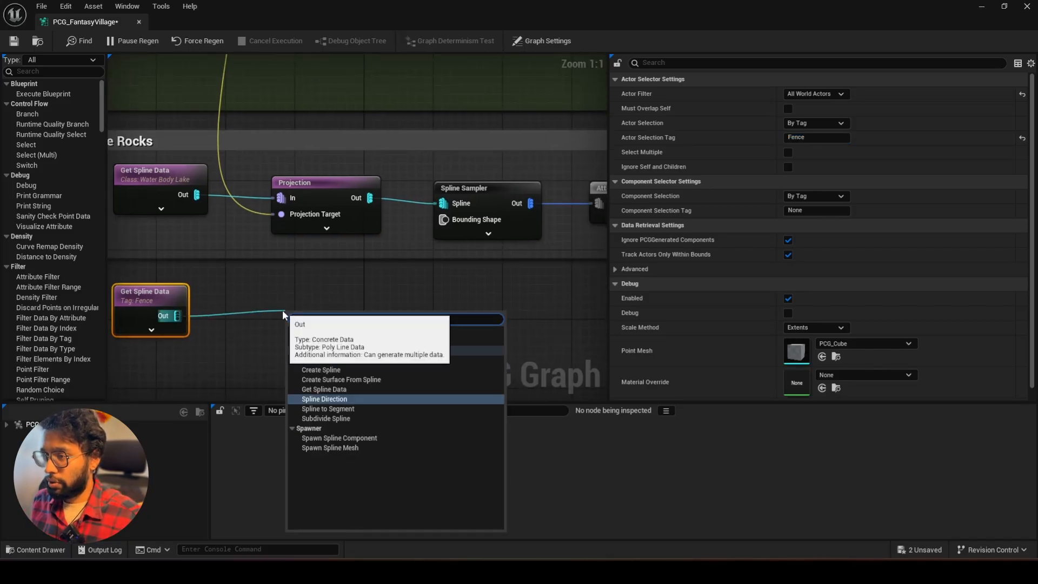
key(BackSpace)
key(BackSpace)
key(BackSpace)
key(BackSpace)
key(BackSpace)
key(BackSpace)
text(pr)
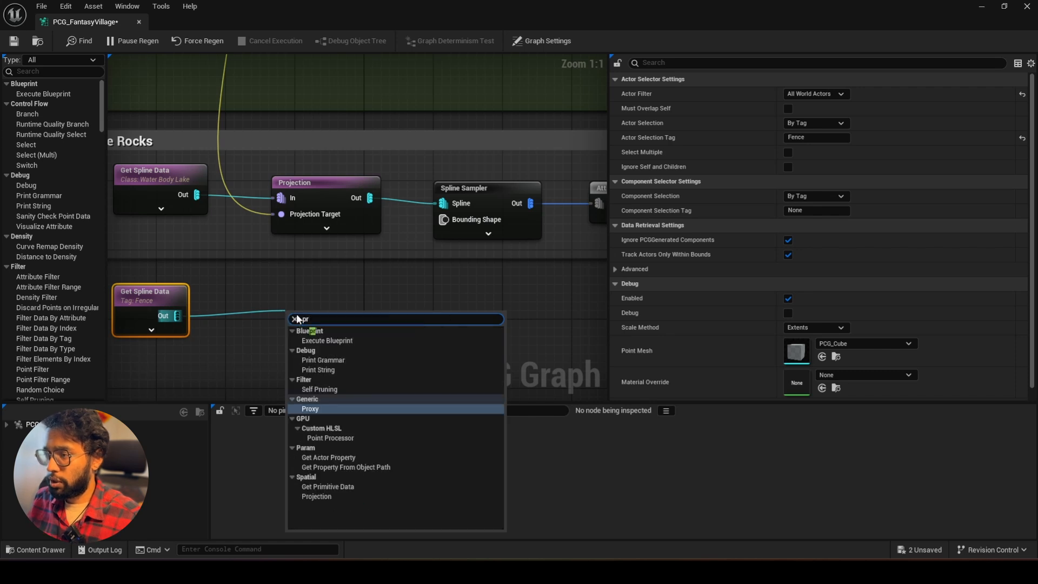
click(315, 496)
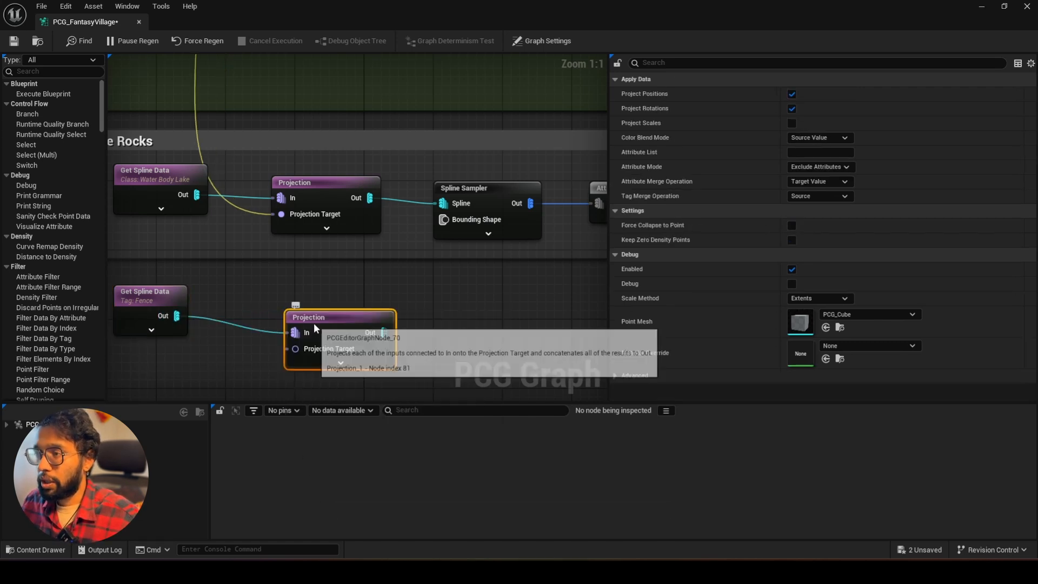
Connect the Get Landscape Data output in the Grass And bushes group to the fence Projection node's Projection Target.
scroll(236, 256, down, 3)
scroll(238, 205, down, 1)
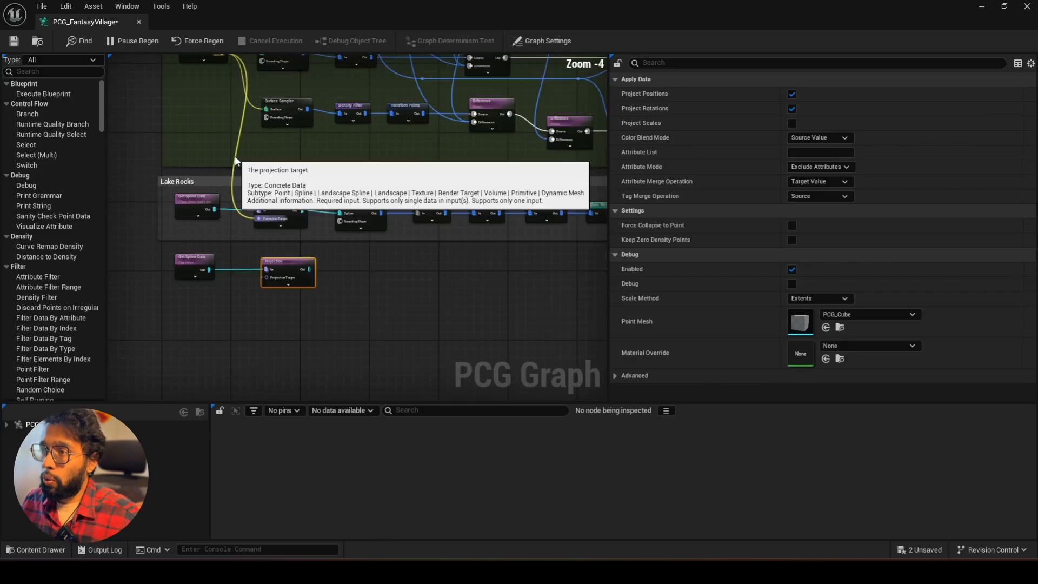
right_drag(230, 87, 224, 145)
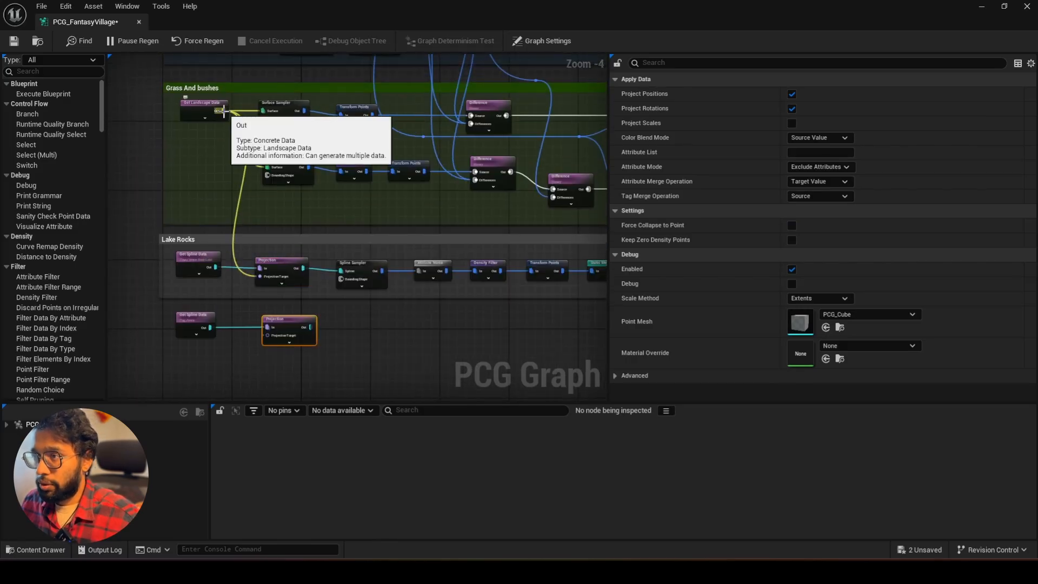
drag(223, 111, 260, 337)
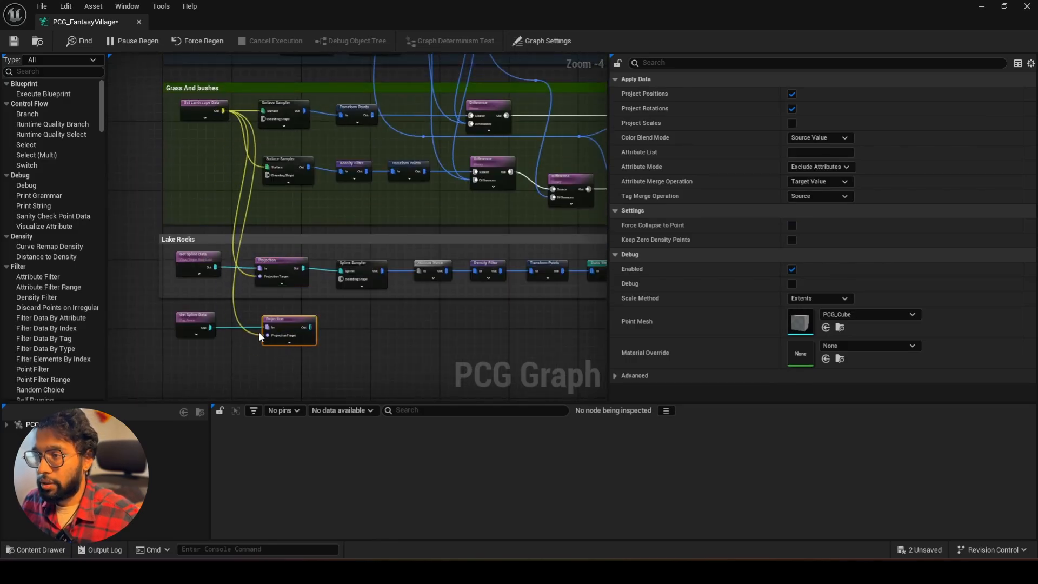
Add a Spline Sampler after the fence Projection node and set its sampling mode to Distance.
scroll(211, 337, up, 2)
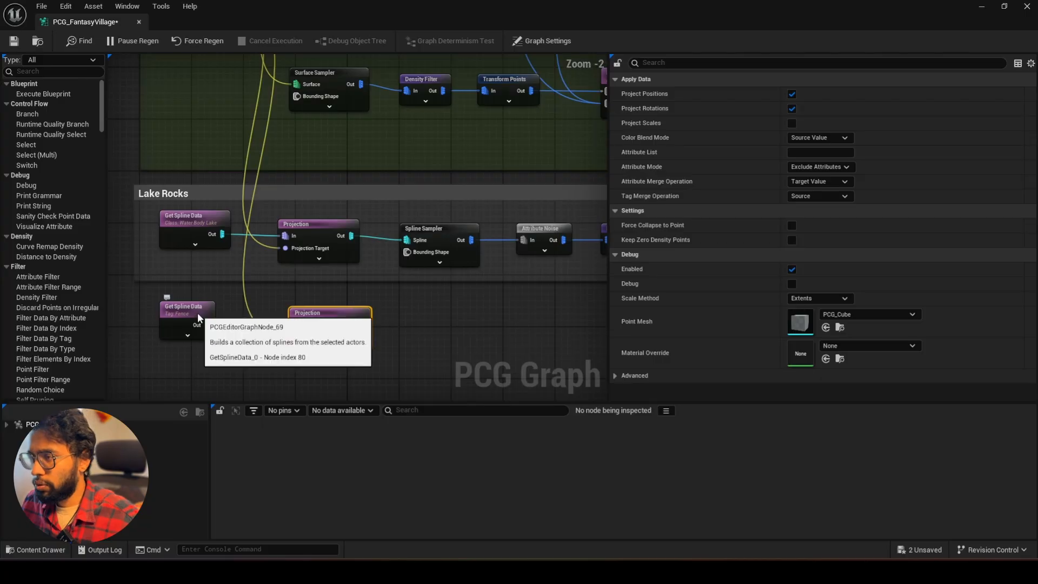
drag(369, 327, 432, 330)
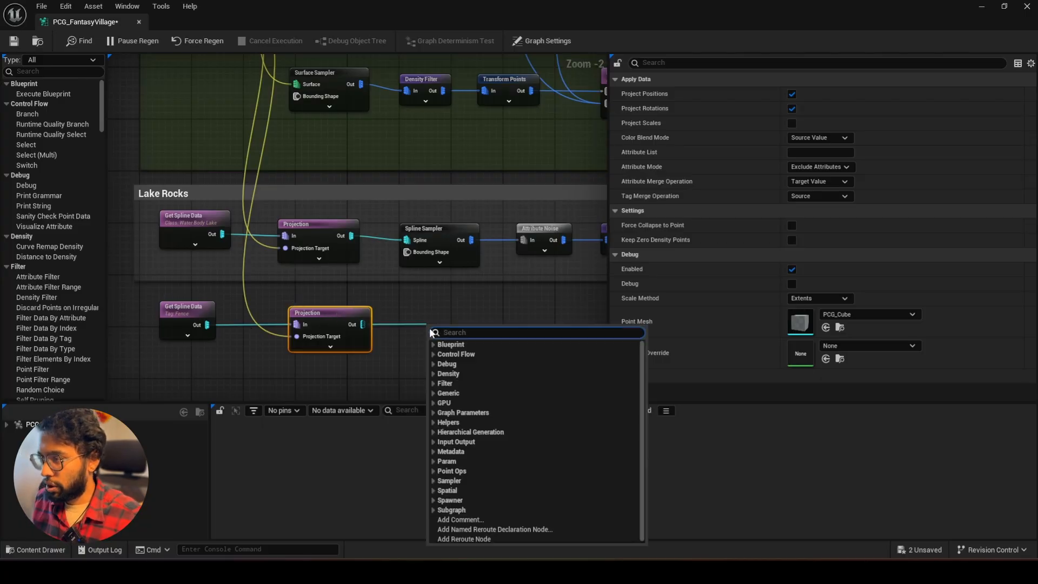
text(spli)
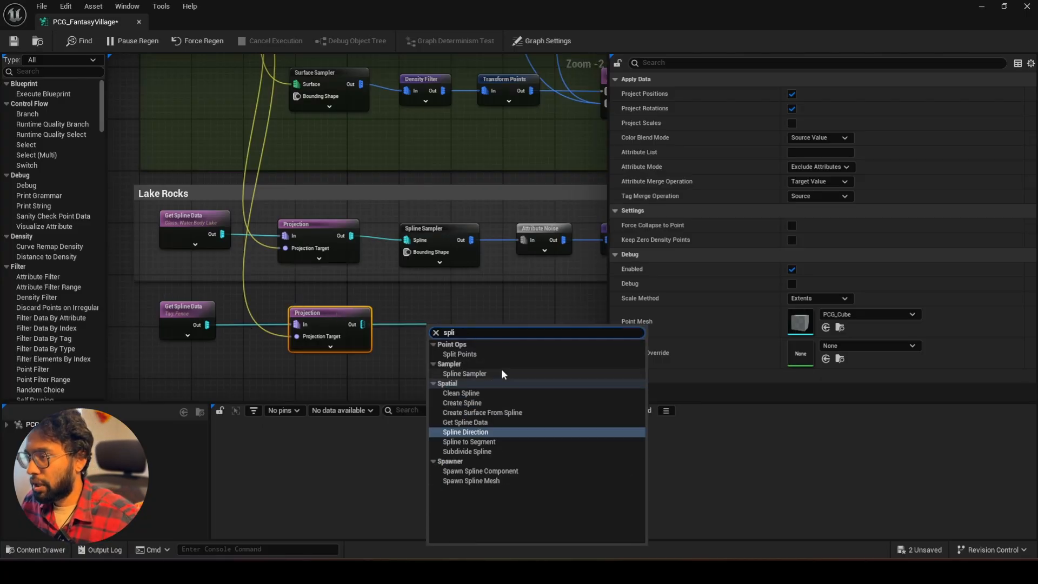
click(436, 374)
drag(450, 325, 444, 319)
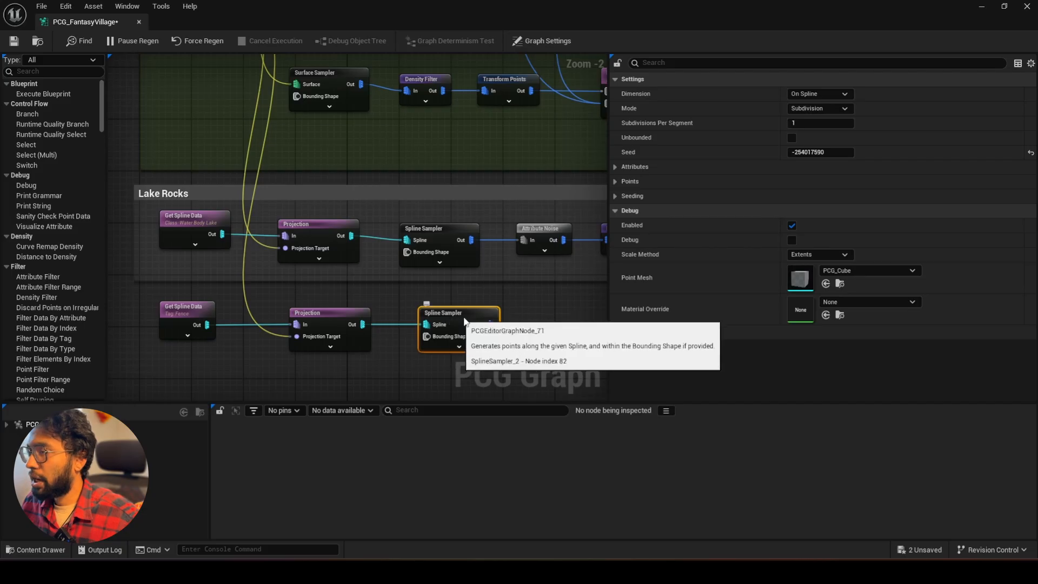
right_drag(444, 314, 316, 286)
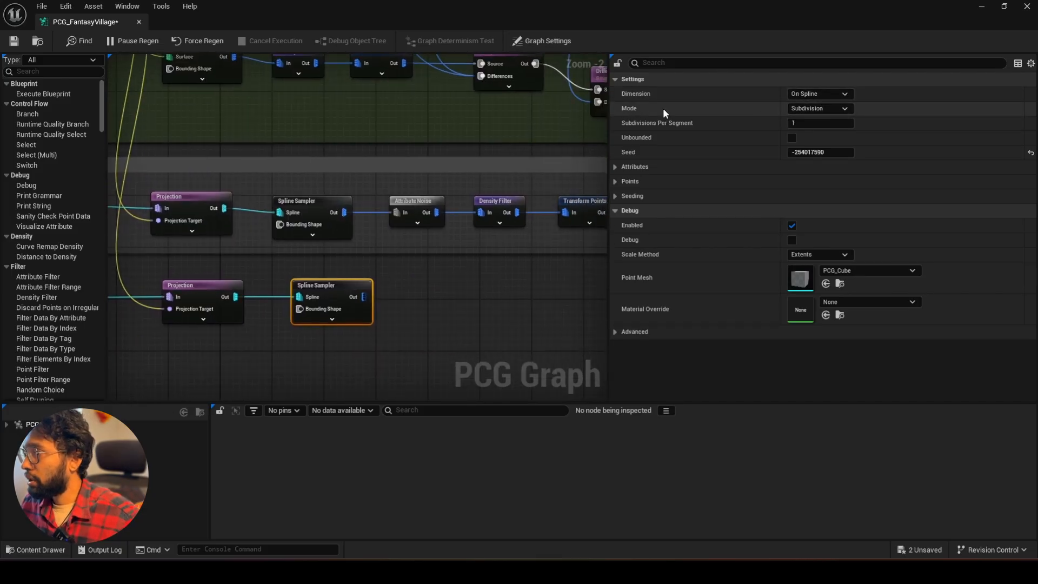
click(838, 109)
click(826, 127)
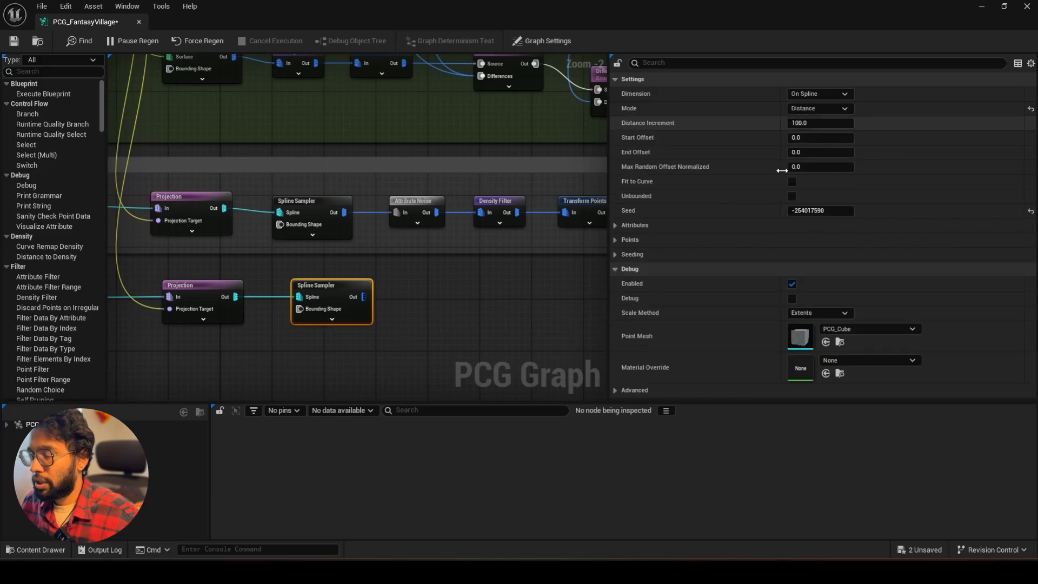
Add a Transform Points node connected to the fence Spline Sampler's output and align it in the row.
drag(364, 297, 442, 294)
text(trans)
click(461, 506)
drag(442, 295, 437, 290)
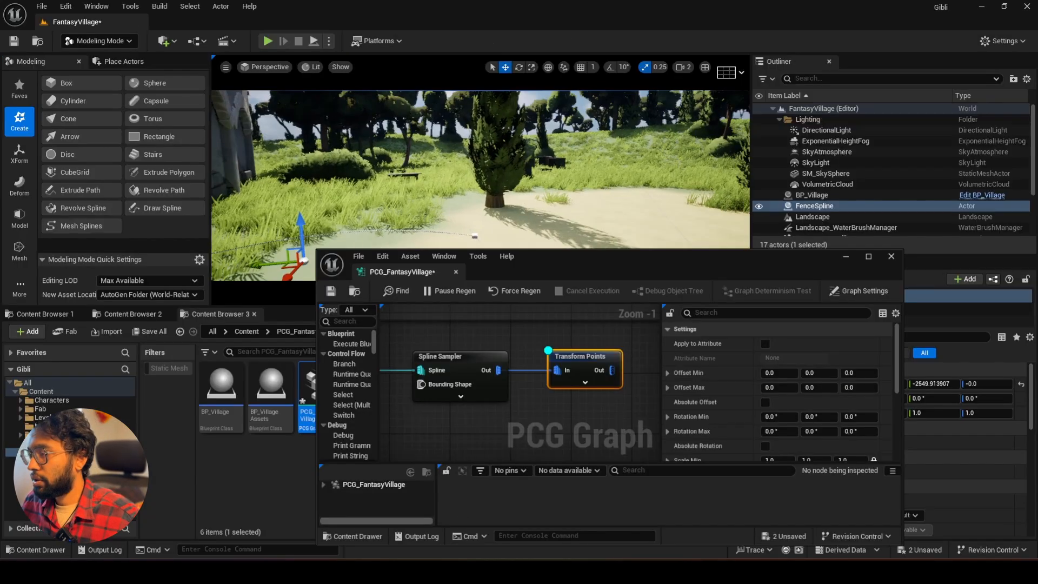
Add a Static Mesh Spawner connected to the output of the fence Transform Points node.
mouse_move(482, 184)
right_down()
mouse_move(455, 184)
mouse_move(476, 184)
right_up()
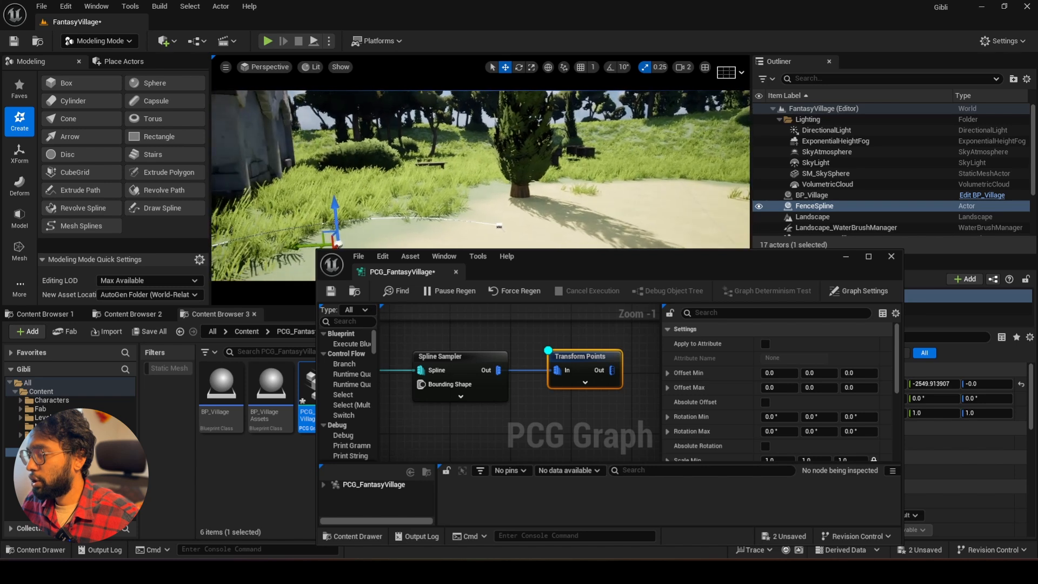
right_drag(614, 369, 515, 356)
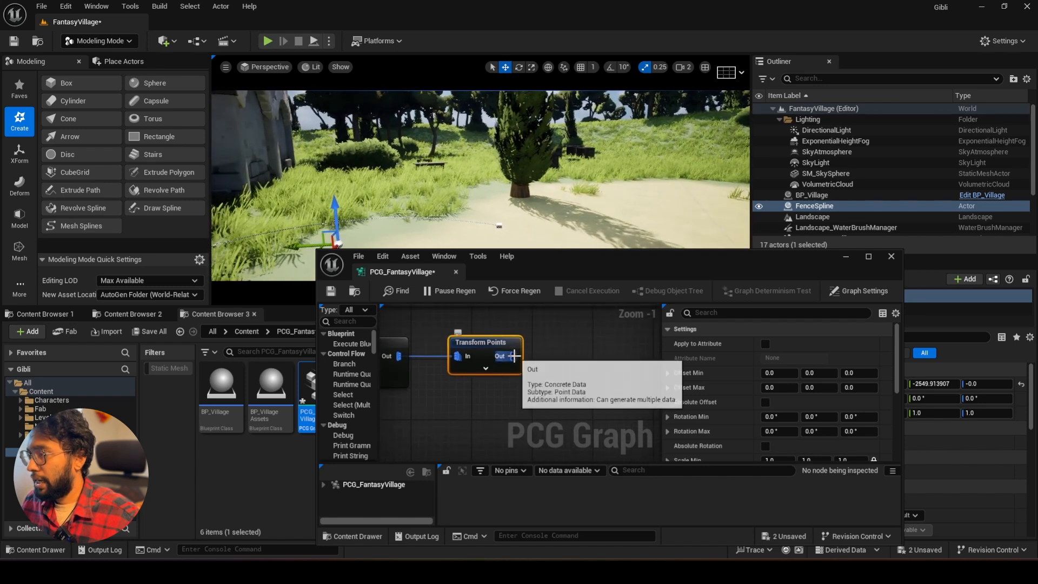
drag(514, 356, 553, 358)
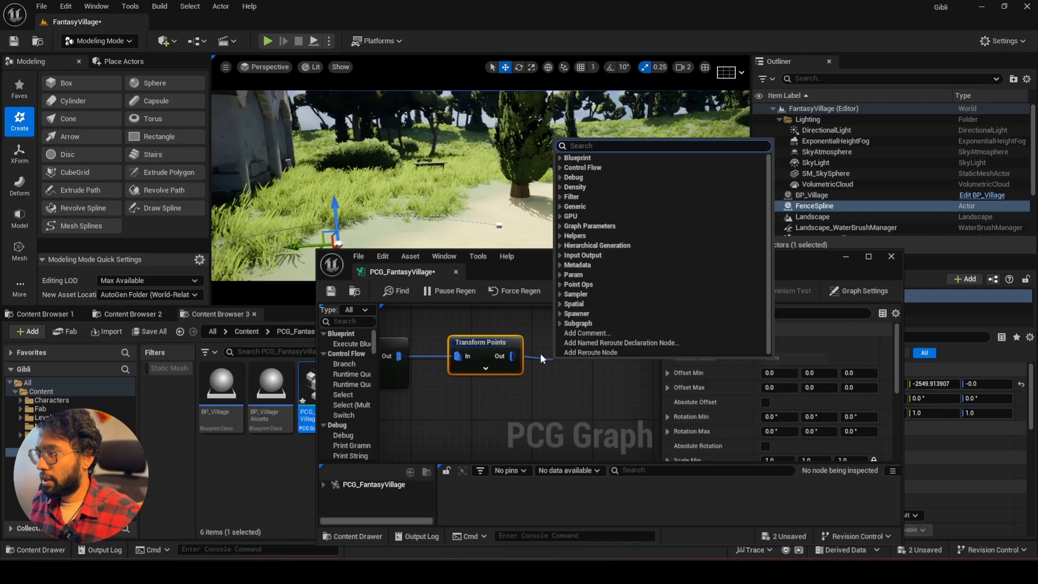
text(sta)
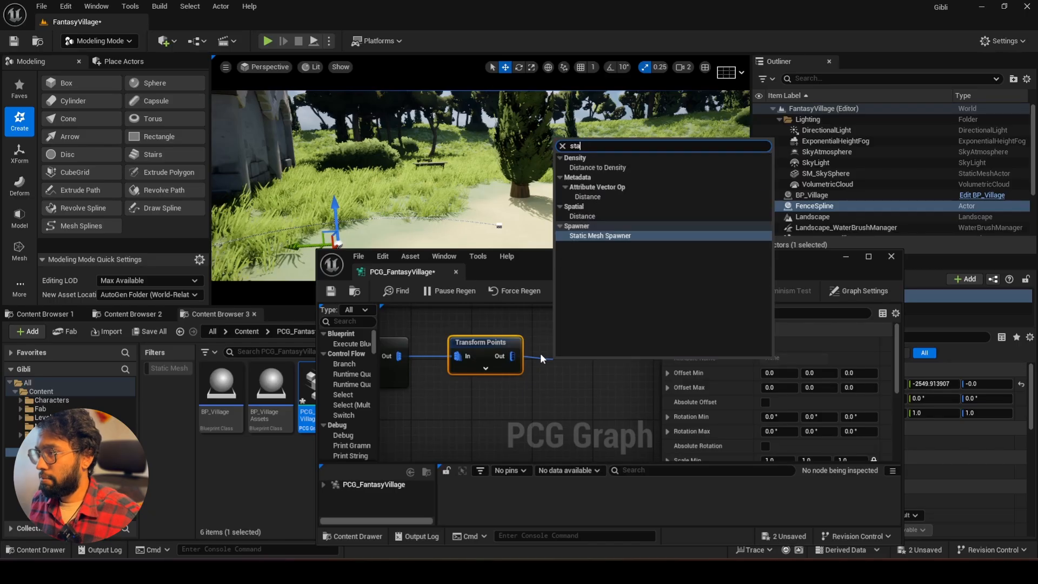
click(612, 240)
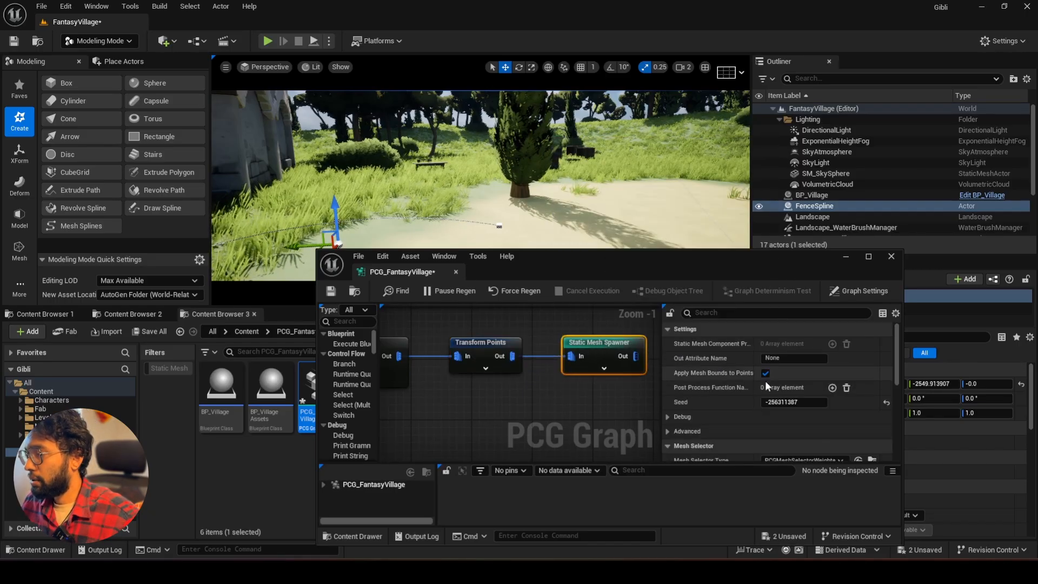
scroll(757, 385, down, 3)
scroll(729, 394, down, 3)
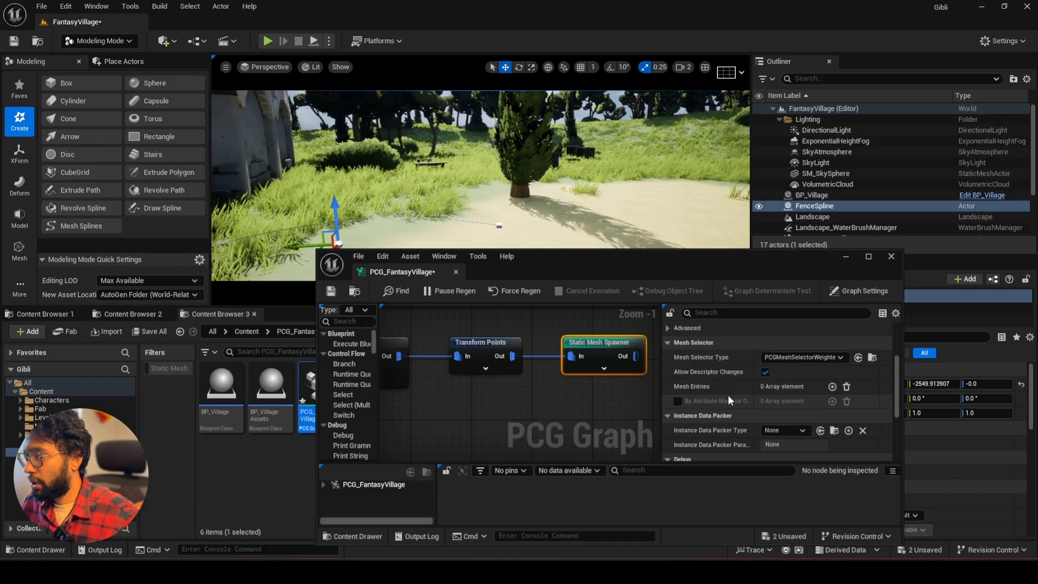
Add a mesh entry to the fence Static Mesh Spawner and assign SM_Fence_01 as its static mesh.
click(832, 387)
drag(708, 252, 735, 82)
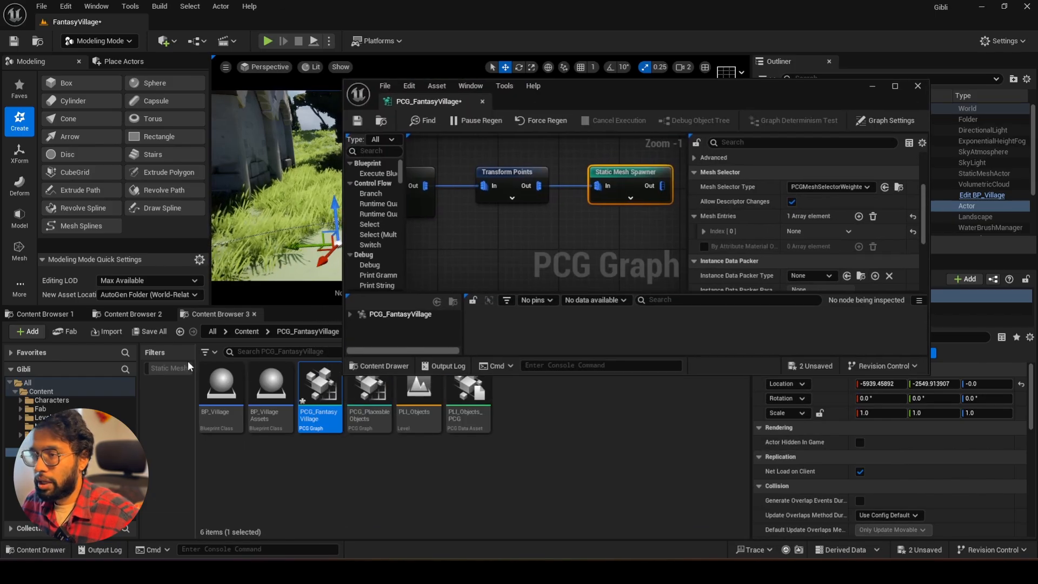
click(140, 313)
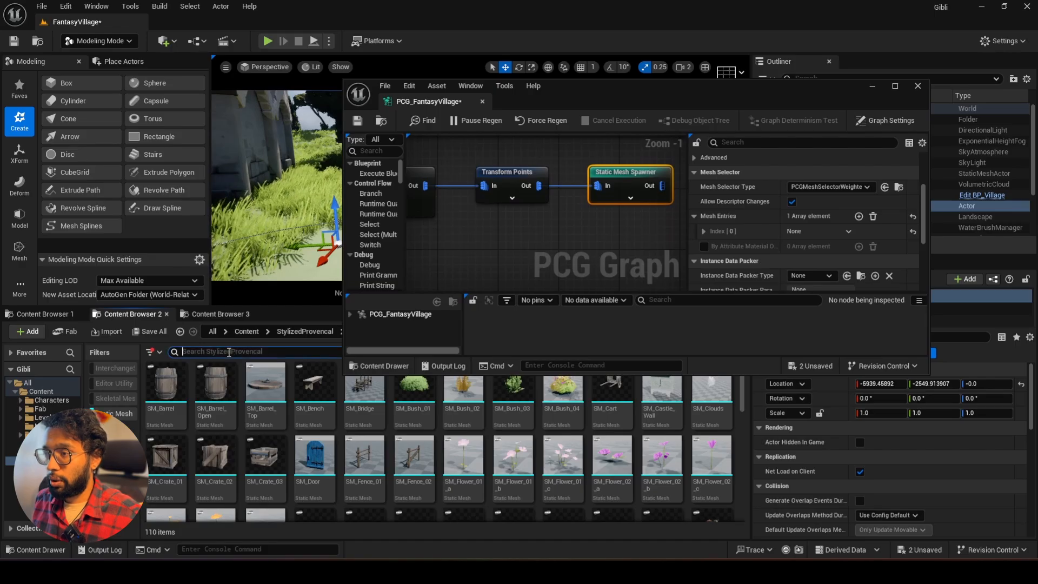
click(365, 460)
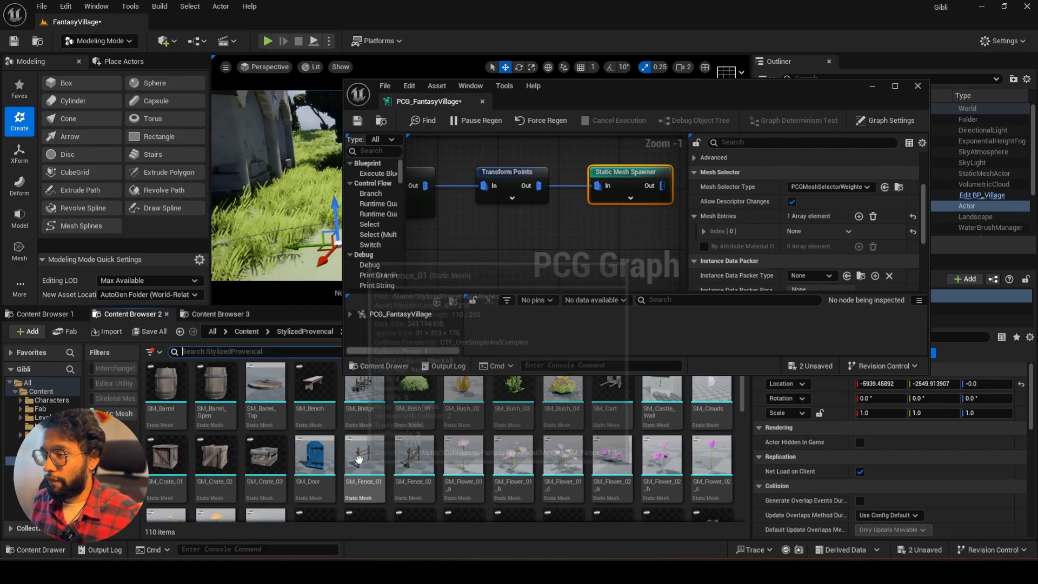
scroll(789, 265, down, 1)
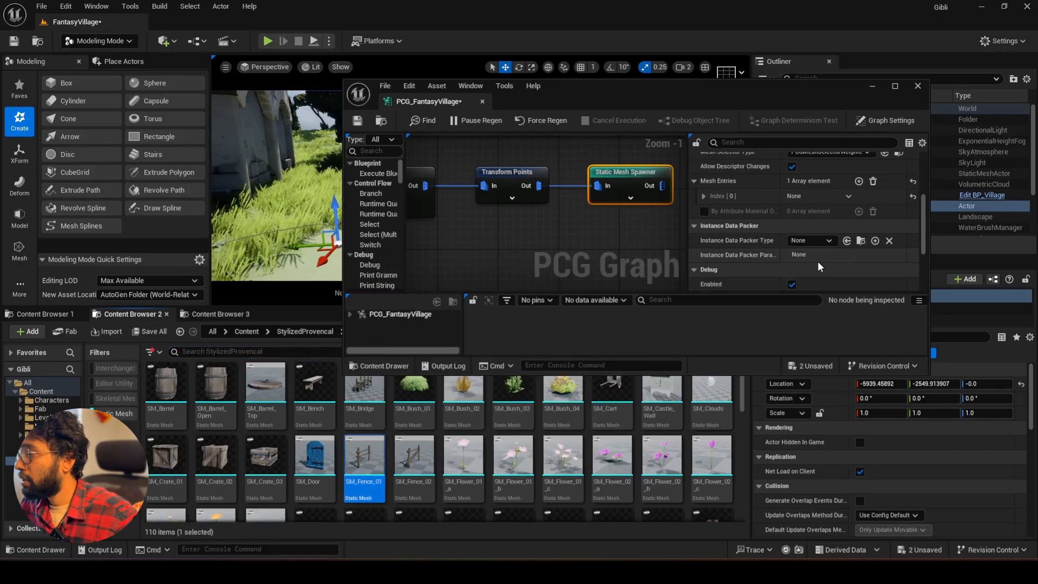
scroll(798, 223, up, 2)
click(704, 246)
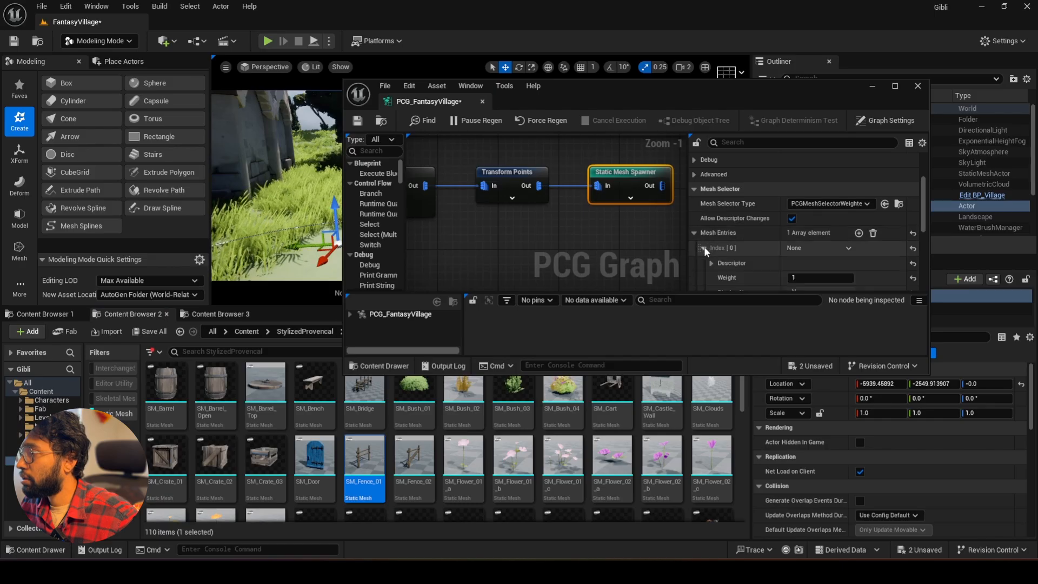
scroll(724, 248, down, 1)
click(712, 228)
scroll(795, 262, down, 1)
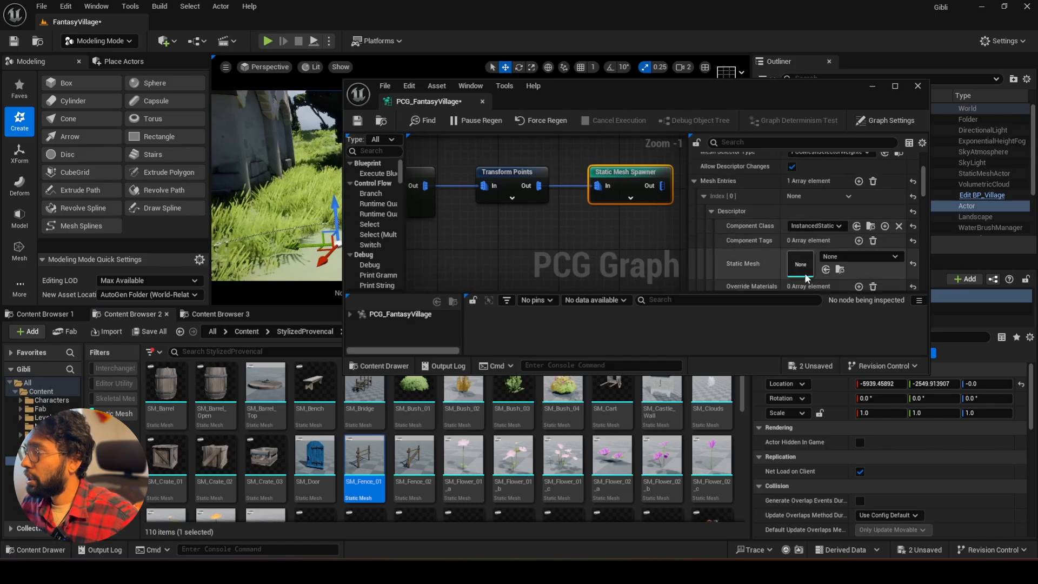
click(826, 269)
drag(708, 94, 740, 280)
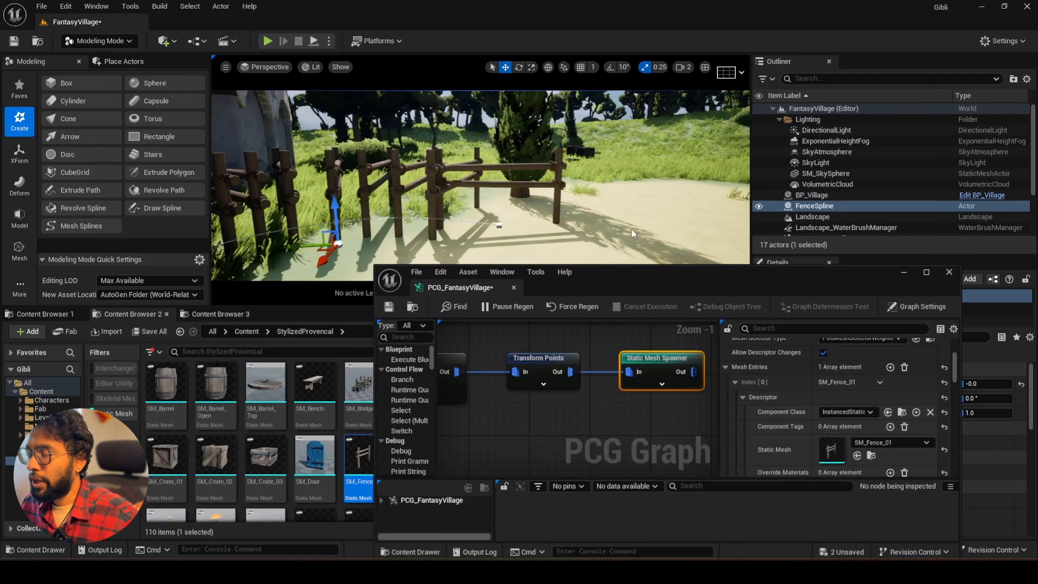
right_drag(487, 184, 395, 185)
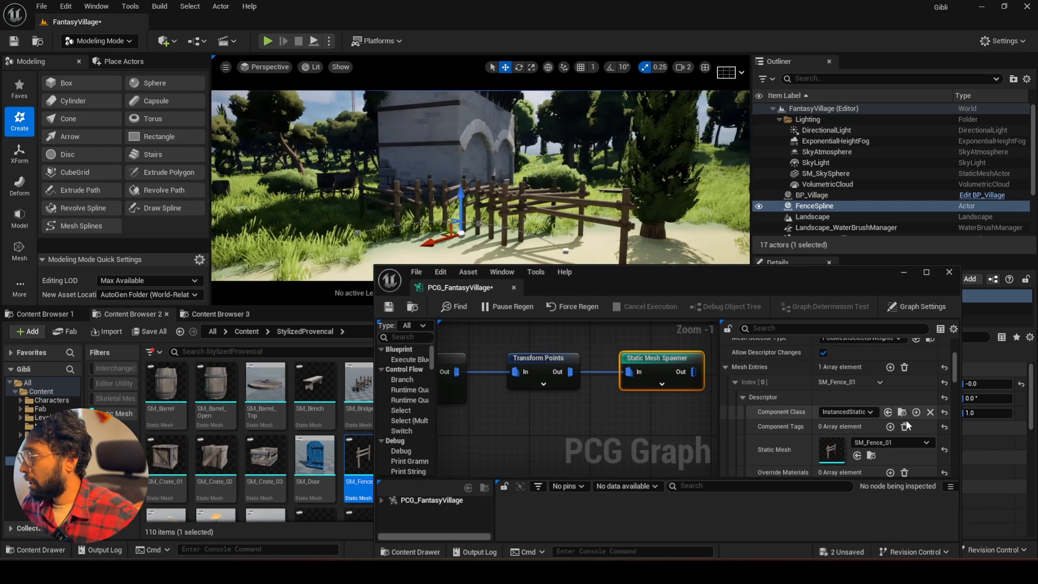
Add a second mesh entry to the fence Static Mesh Spawner with SM_Fence_02 as its static mesh, and save the graph.
click(742, 397)
click(745, 385)
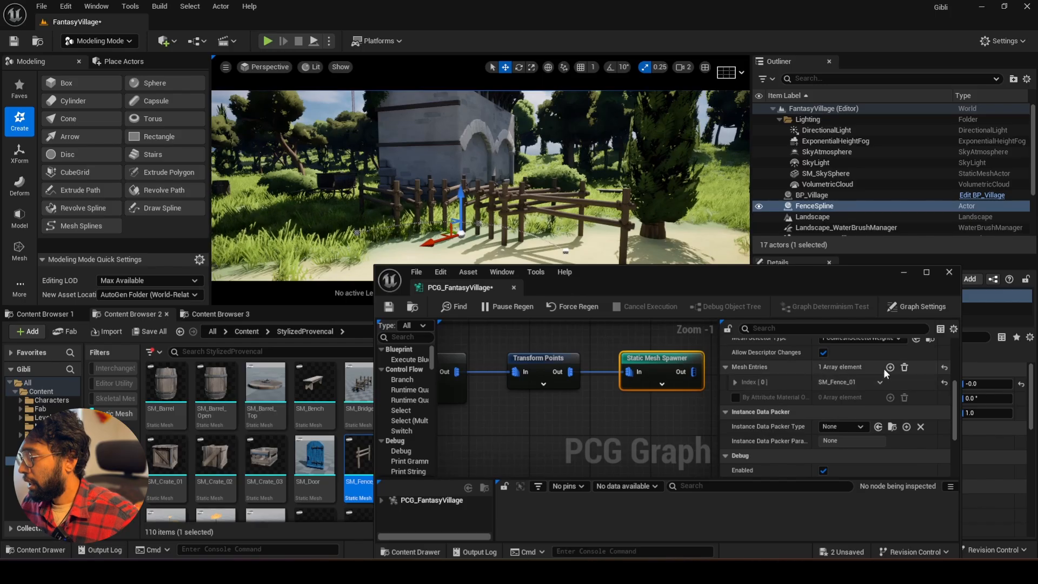
click(890, 367)
click(736, 398)
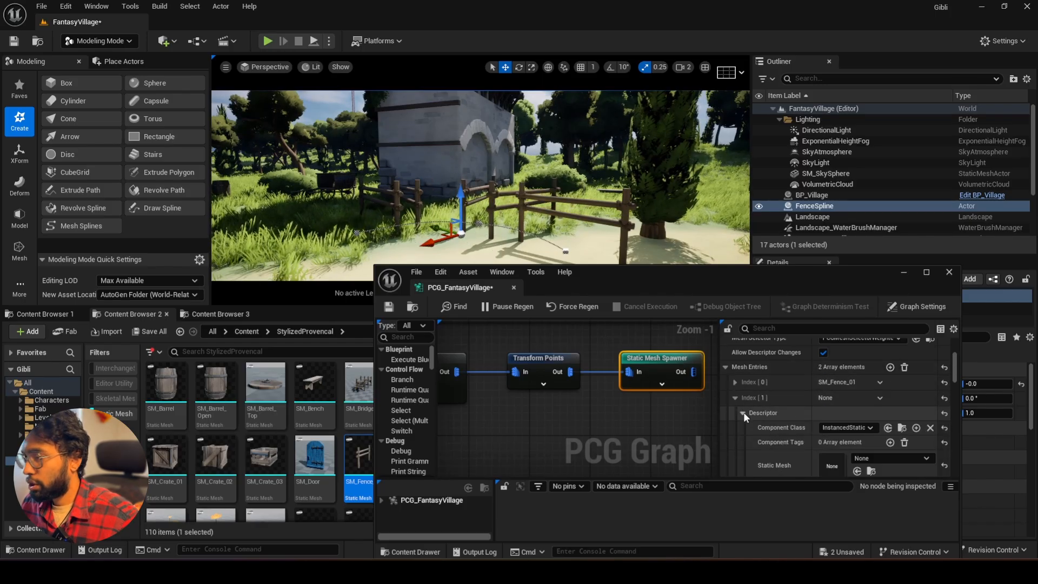
drag(704, 290, 694, 172)
click(409, 466)
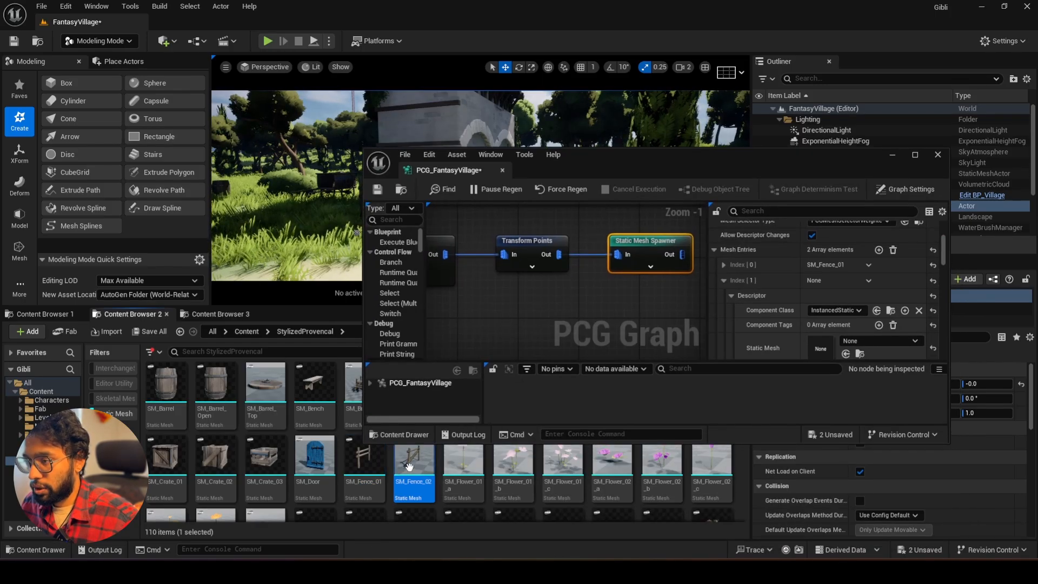
scroll(833, 313, down, 3)
click(845, 285)
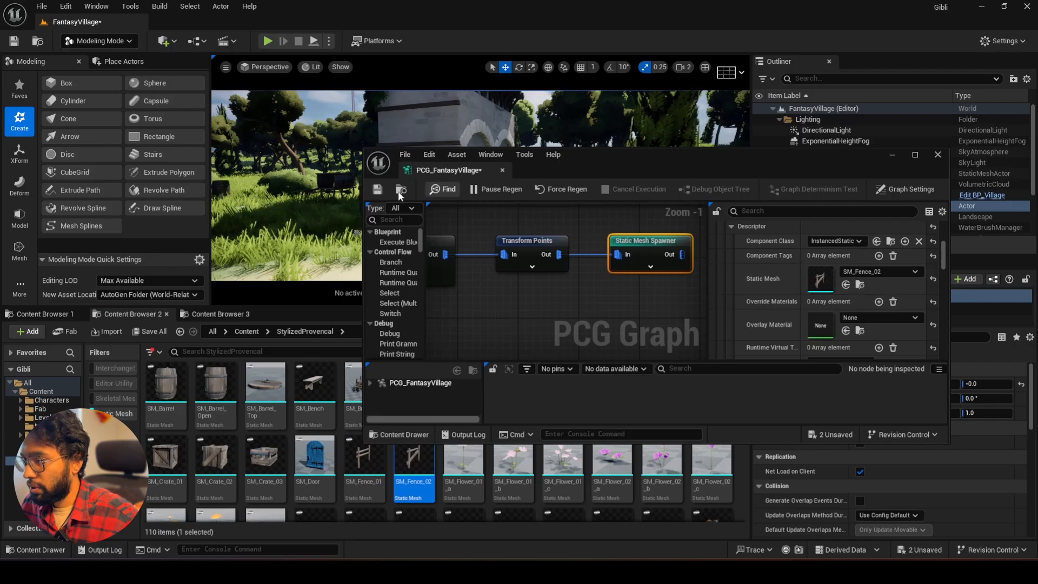
key(ctrl+s)
drag(651, 160, 635, 305)
Set the Z value of both Rotation Min and Rotation Max to 90° on the fence Transform Points node.
right_drag(557, 216, 525, 232)
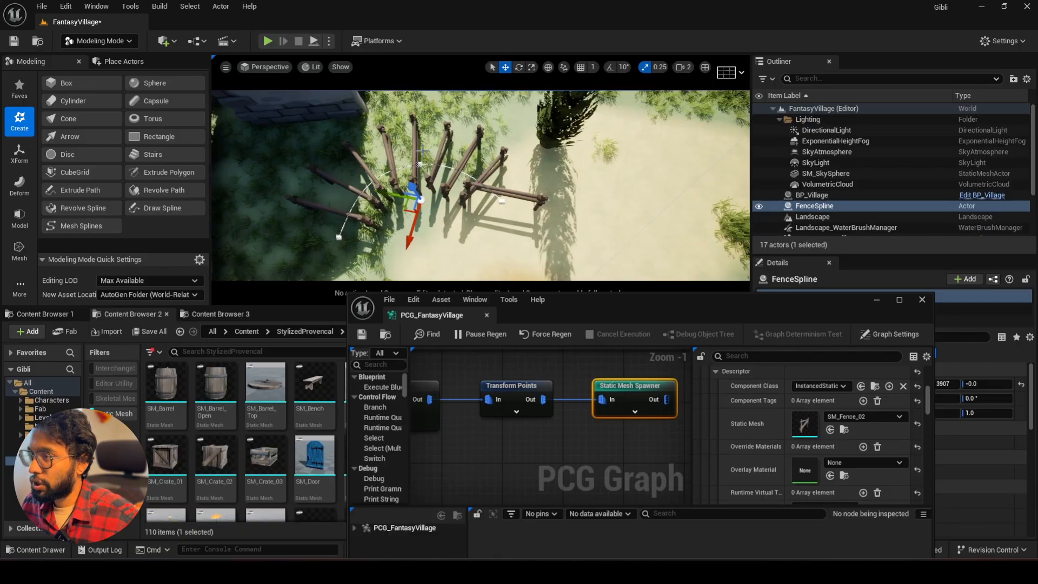
click(507, 391)
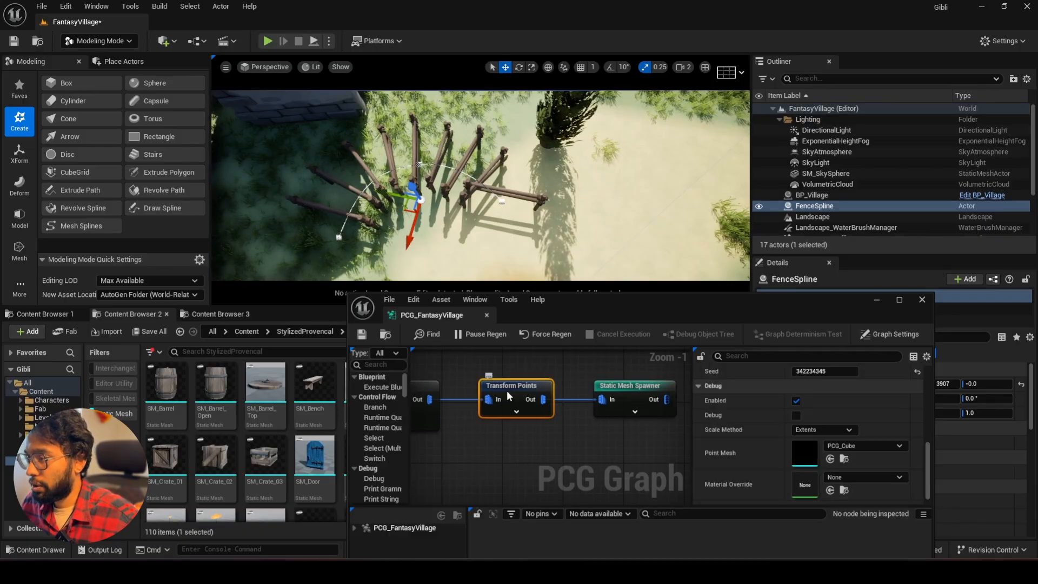
right_drag(548, 449, 512, 471)
scroll(847, 438, up, 4)
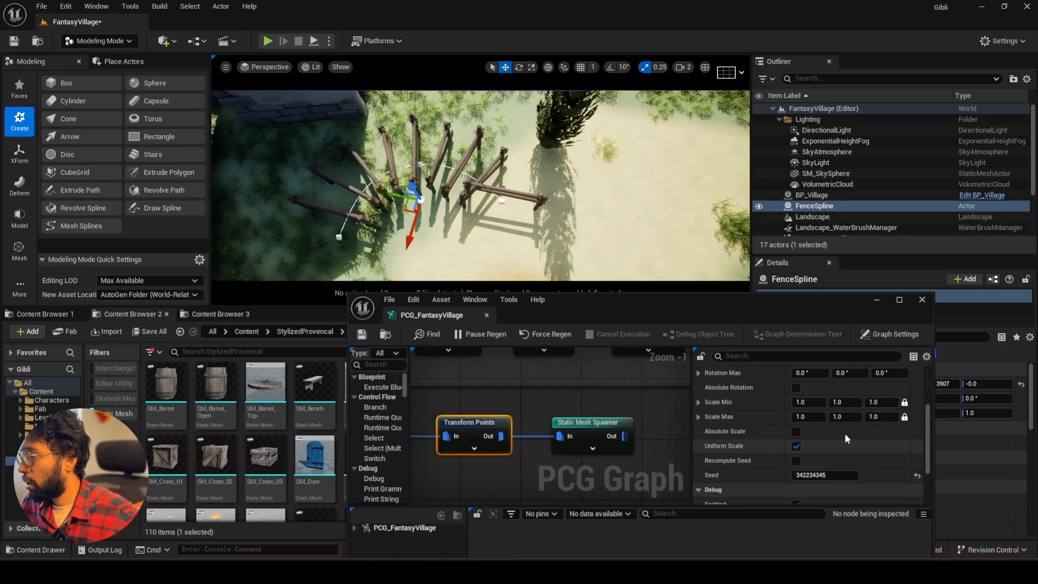
scroll(847, 438, up, 5)
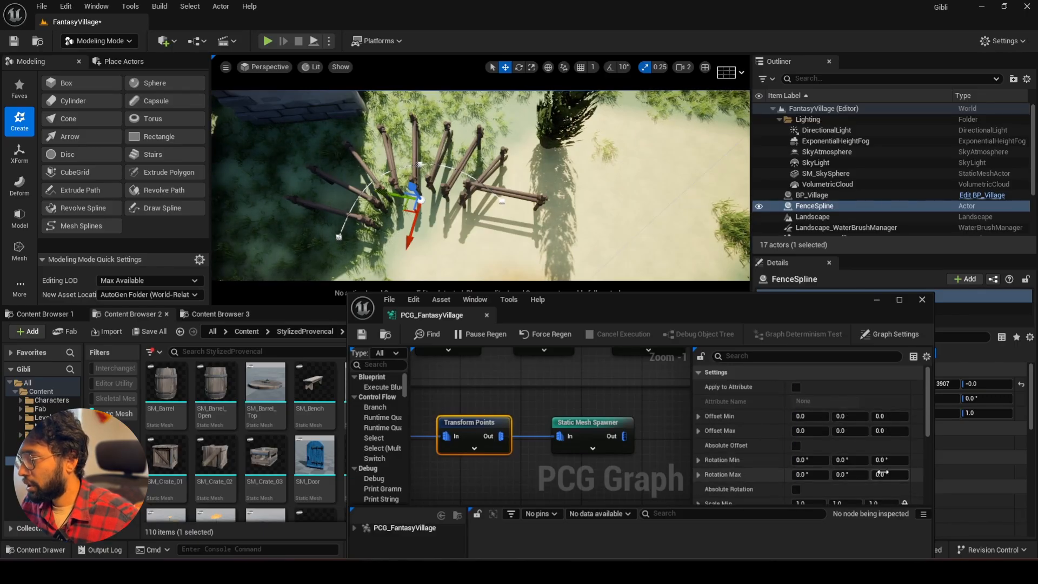
text(90)
key(Return)
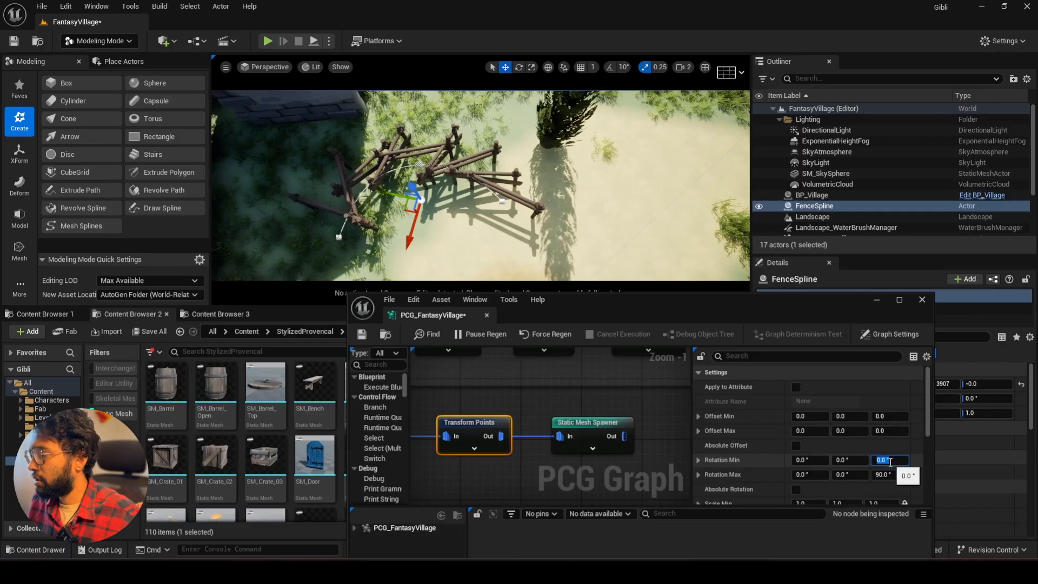
right_drag(580, 202, 525, 197)
key(w)
key(s)
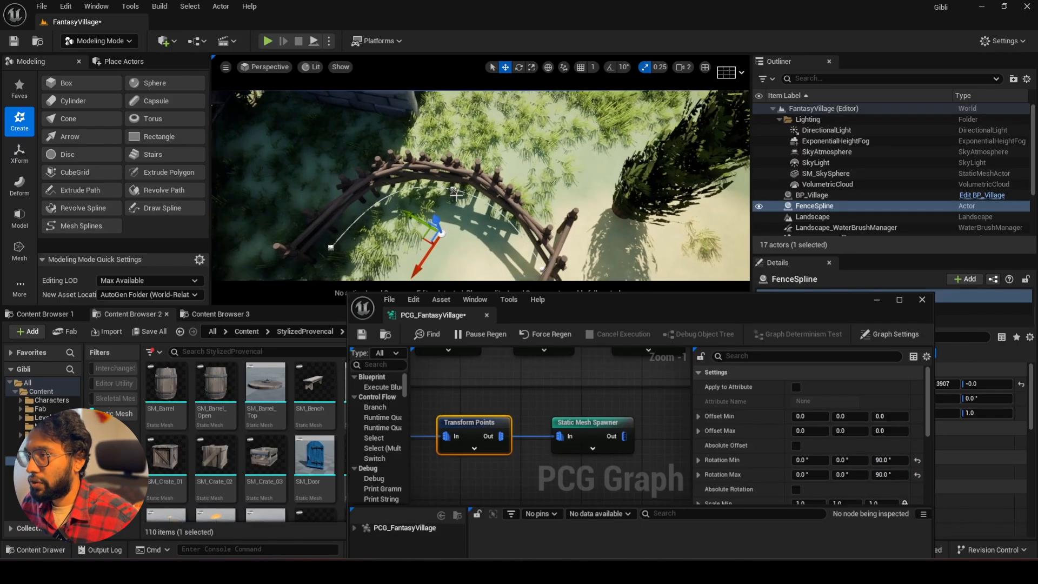
Adjust the fence Spline Sampler's Distance Increment to about 236 to space out the fence pieces.
scroll(564, 236, down, 4)
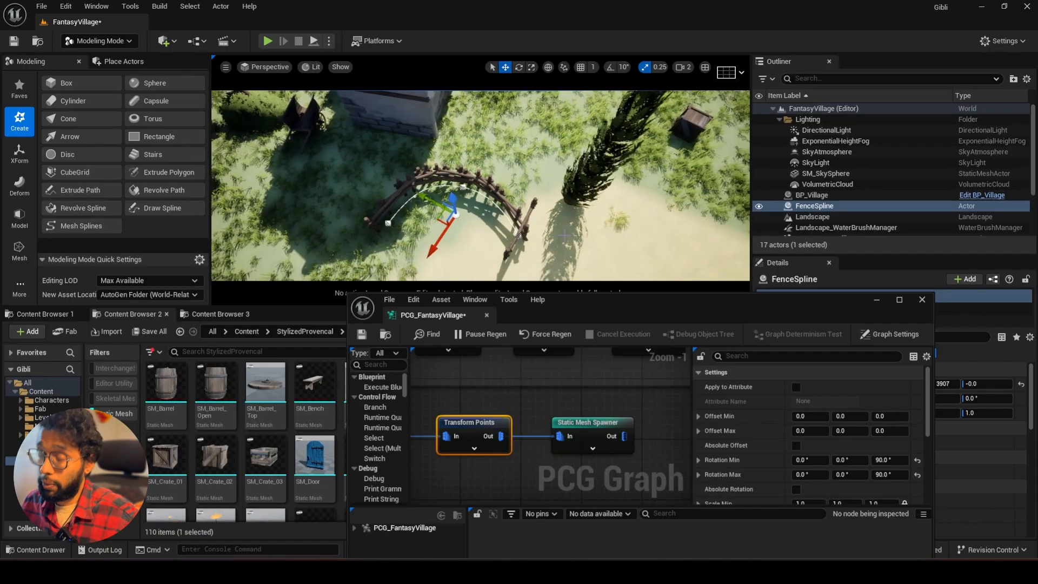
right_drag(466, 404, 624, 379)
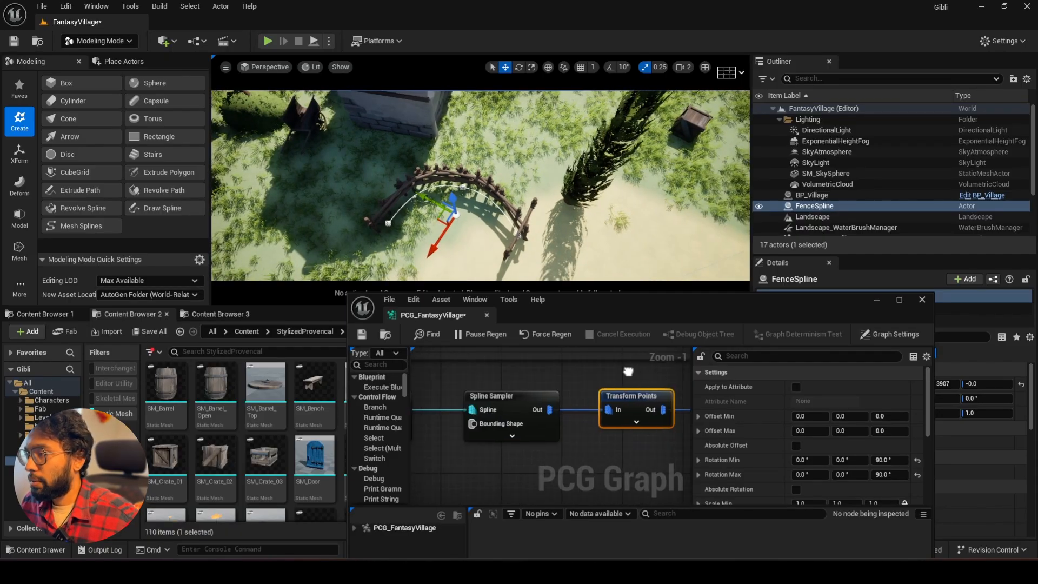
click(503, 397)
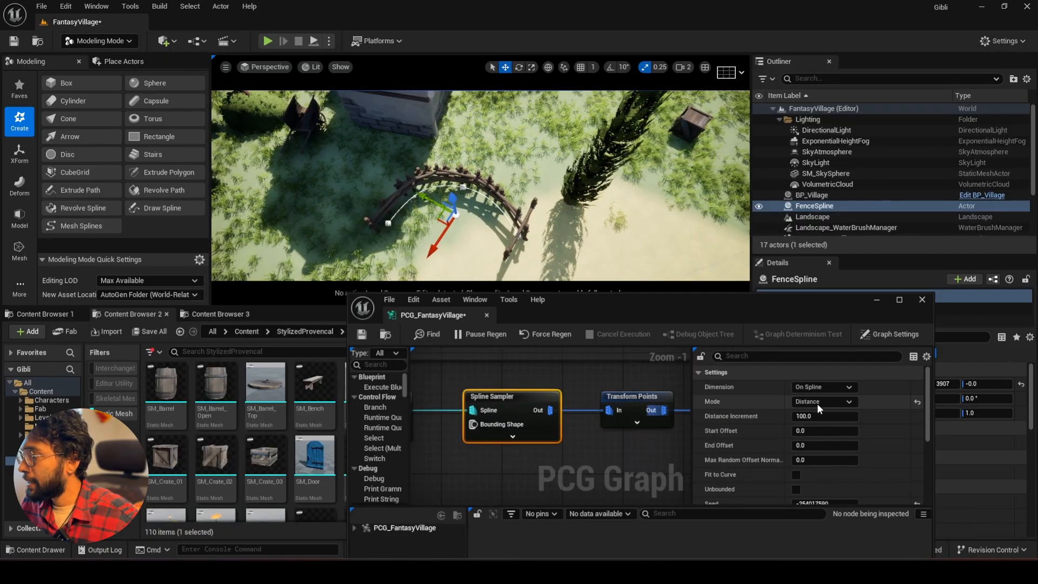
click(801, 416)
drag(799, 416, 827, 416)
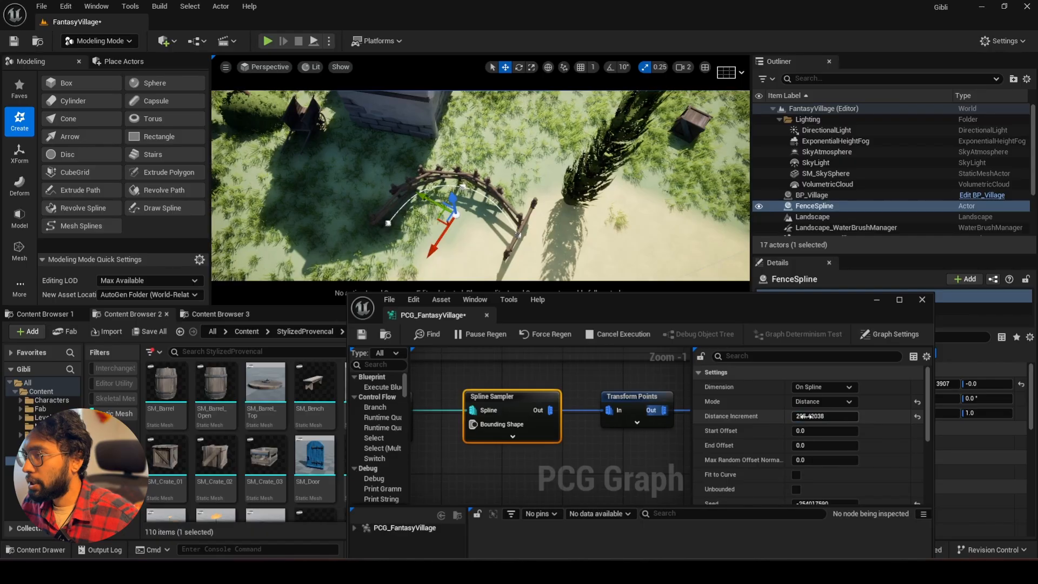
key(w)
right_drag(538, 252, 565, 225)
key(s)
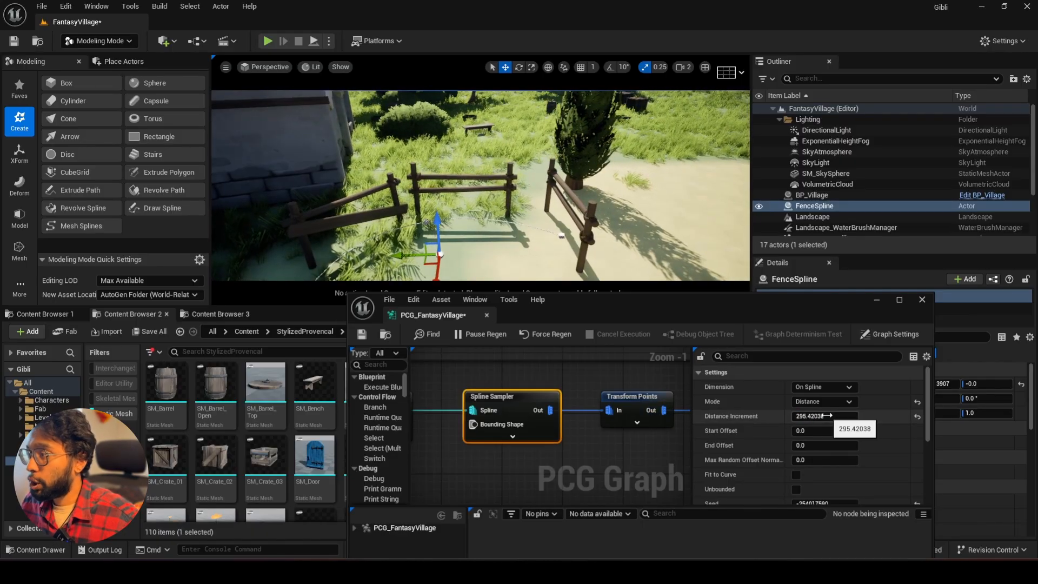
drag(828, 416, 825, 416)
right_drag(565, 224, 539, 241)
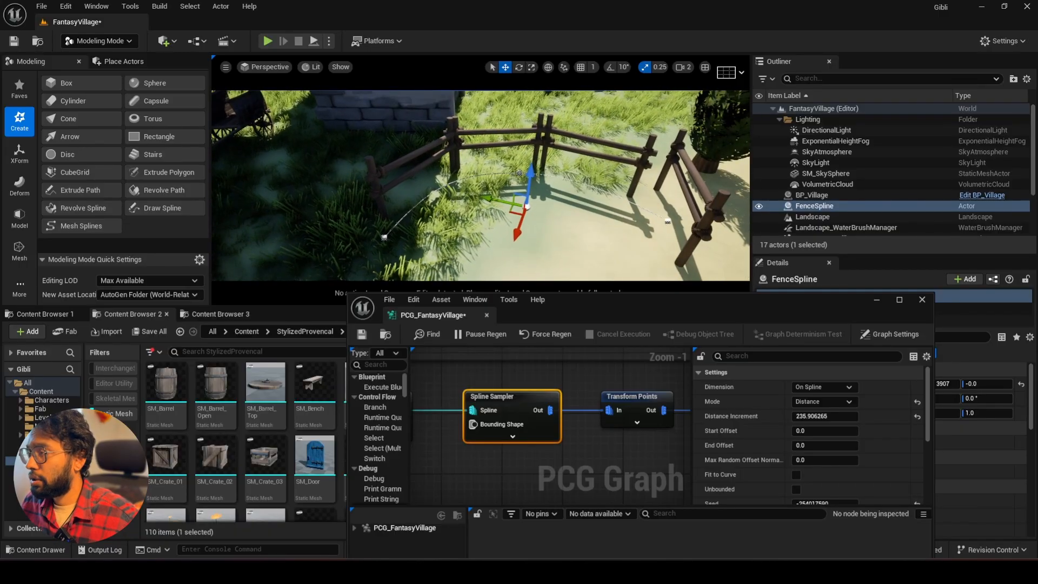
Reposition the end point of FenceSpline and extend the spline farther across the sandy ground.
click(668, 222)
drag(717, 222, 690, 220)
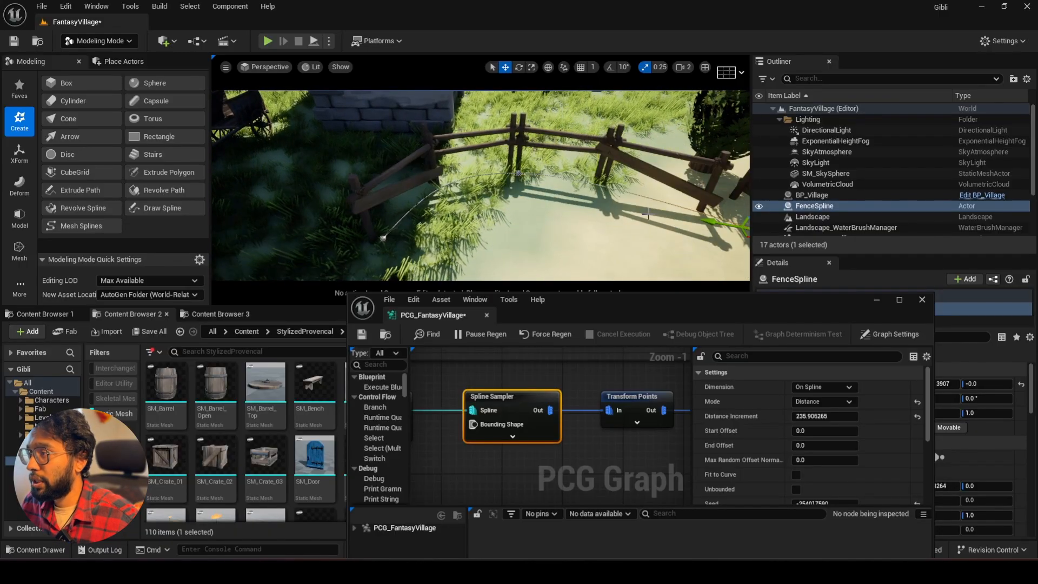
right_drag(690, 221, 715, 208)
drag(614, 243, 705, 246)
key(w)
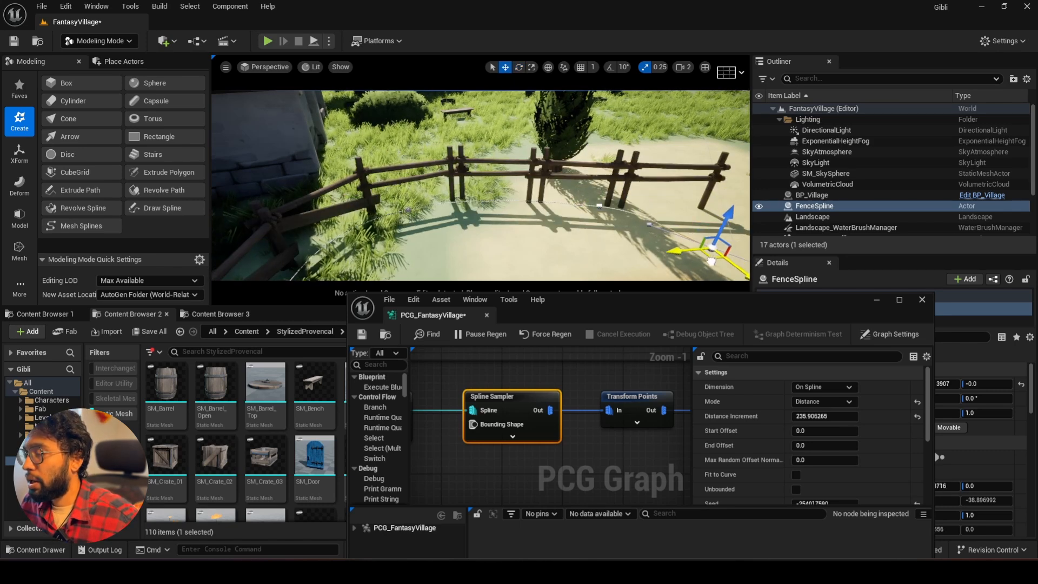
right_drag(643, 215, 665, 185)
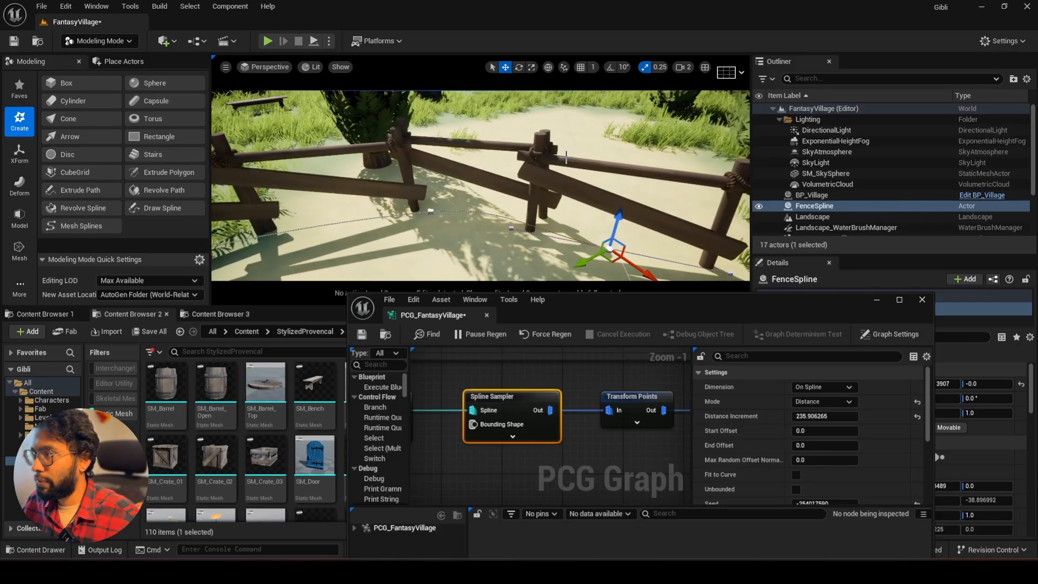
Set the Distance Increment of the fence Spline Sampler to 240.
click(834, 416)
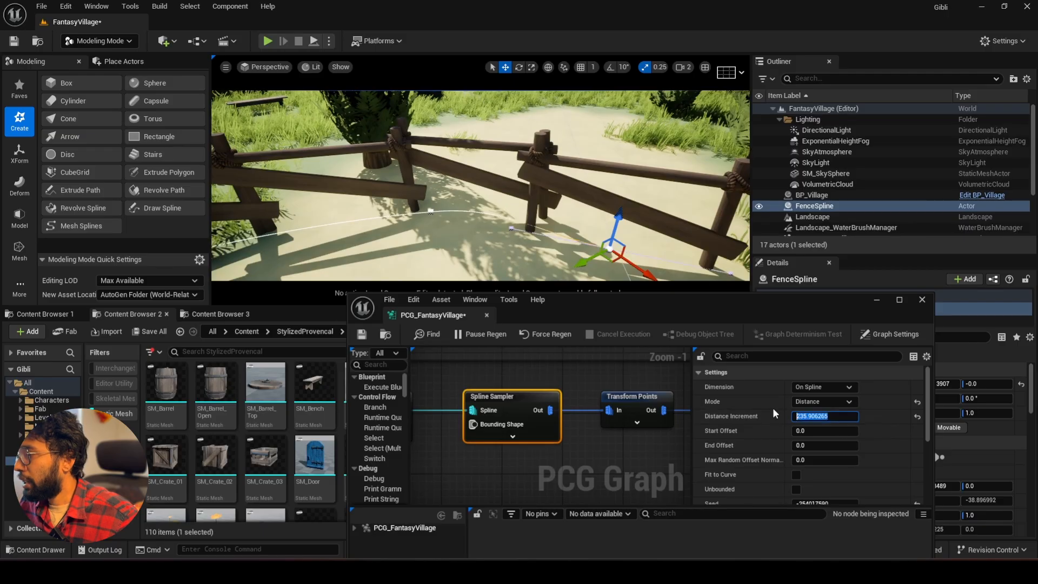
text(240)
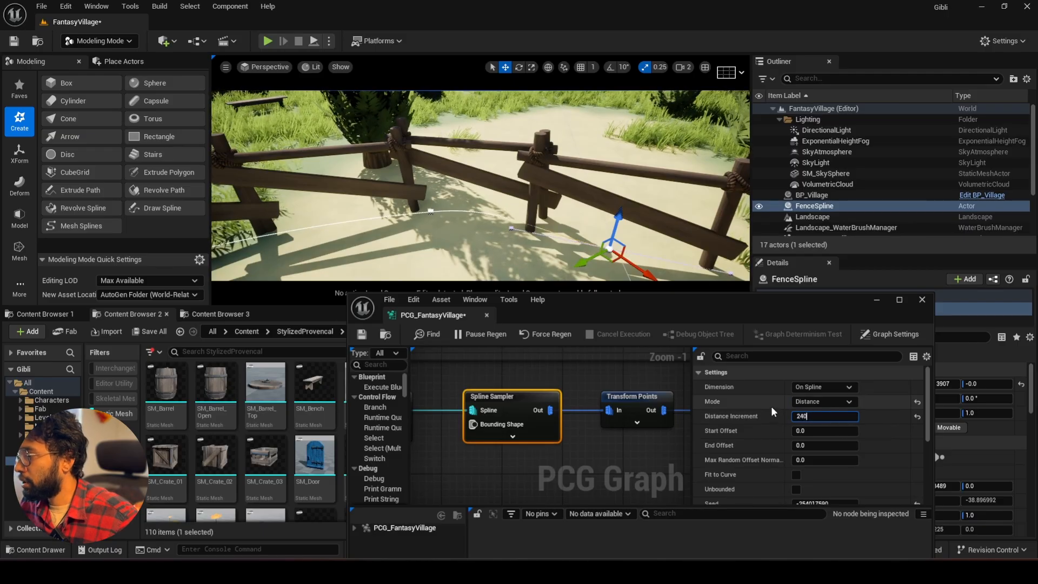
key(Return)
right_drag(436, 249, 381, 296)
scroll(436, 250, down, 3)
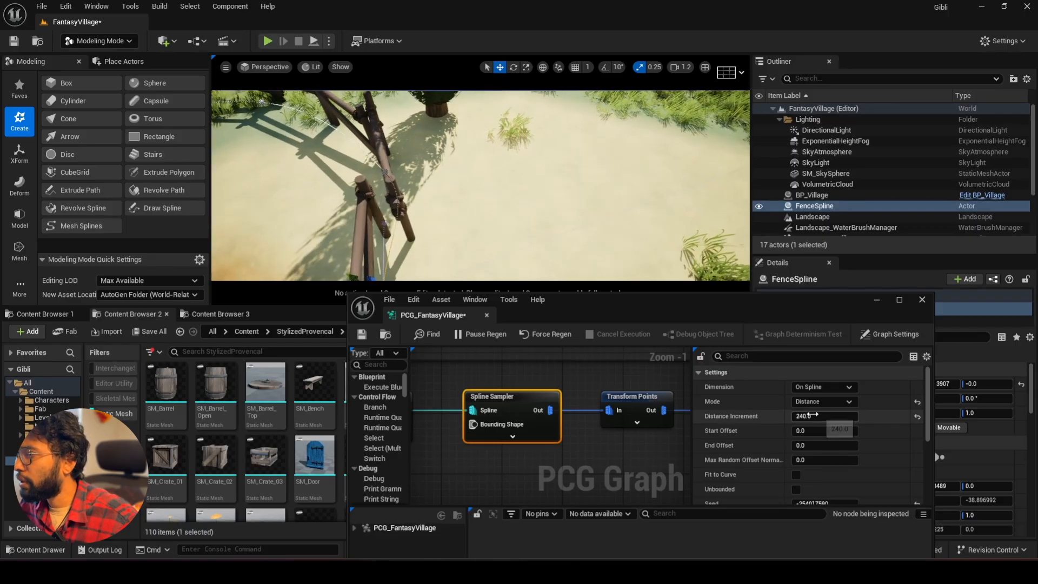
Try a Distance Increment of about 275 on the fence Spline Sampler and readjust it to refine the fence spacing.
drag(825, 416, 820, 416)
right_drag(484, 211, 475, 188)
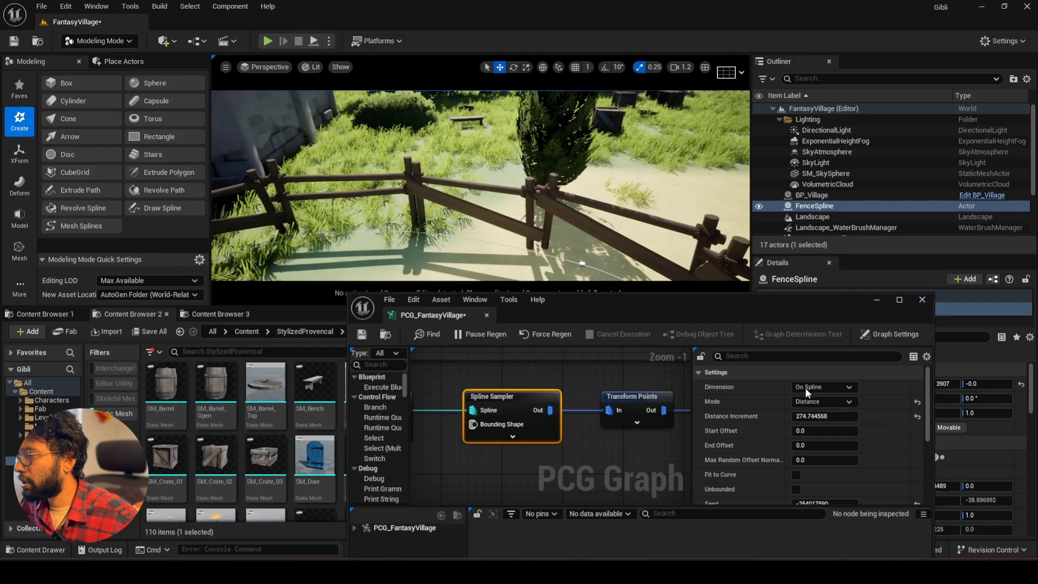
drag(811, 416, 815, 416)
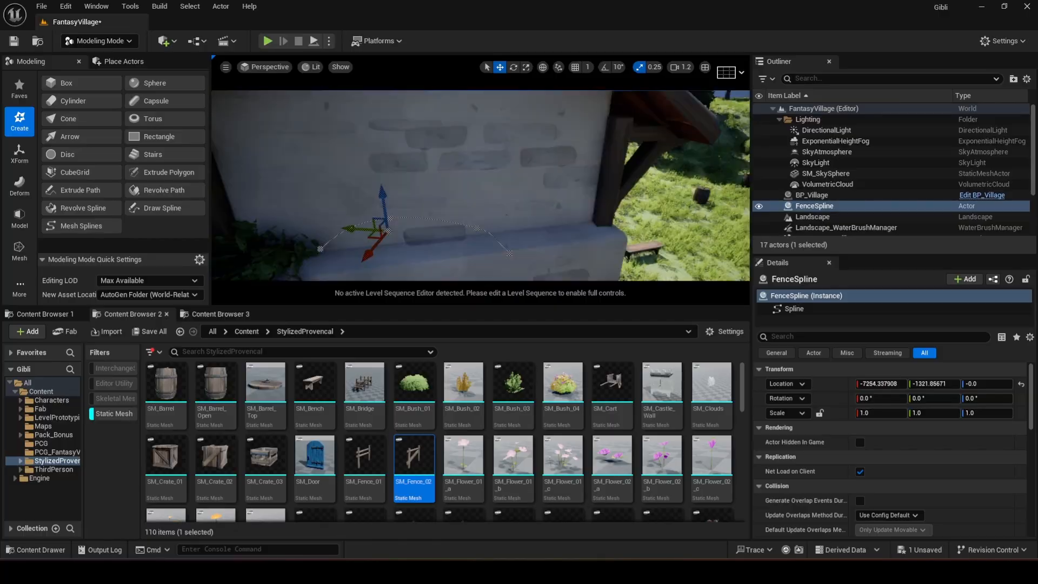
Extend the relocated FenceSpline with further points along the walls of the stone house.
right_drag(526, 250, 454, 216)
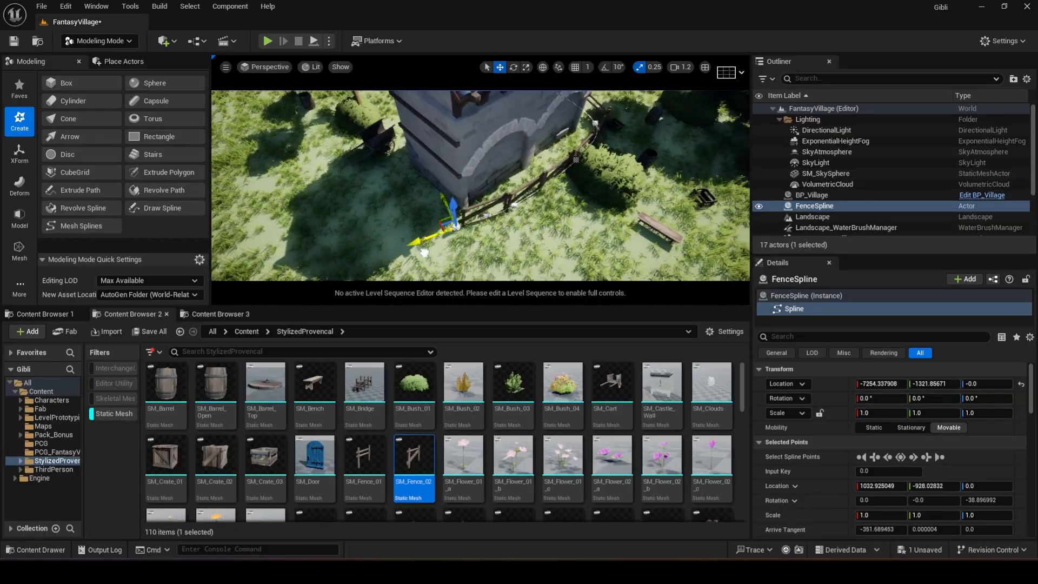
drag(454, 216, 447, 219)
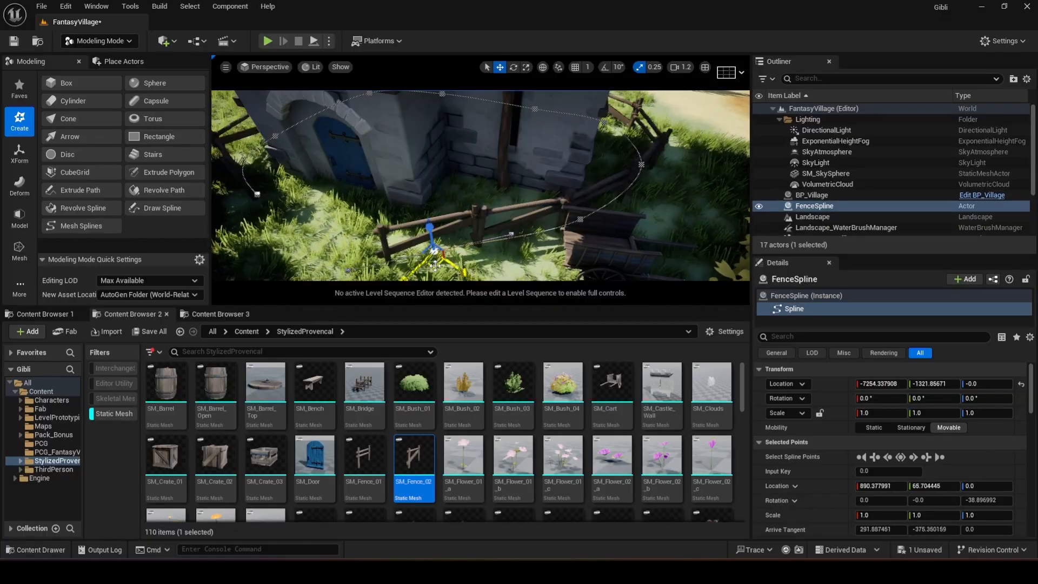